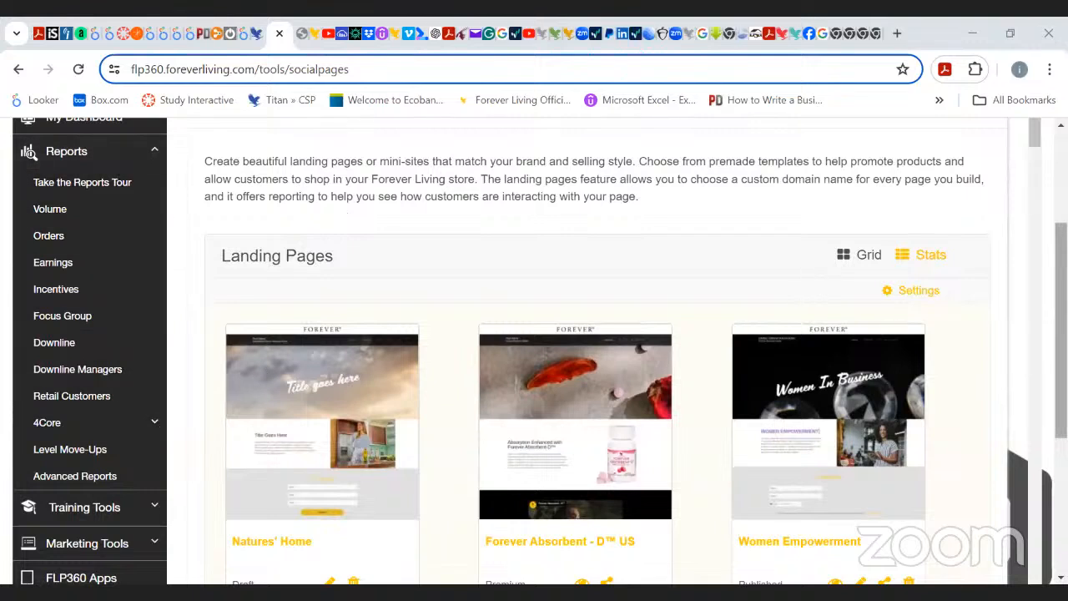
- Open the Landing Pages section found in the shareable content of the marketing tools
scroll(723, 284, up, 2)
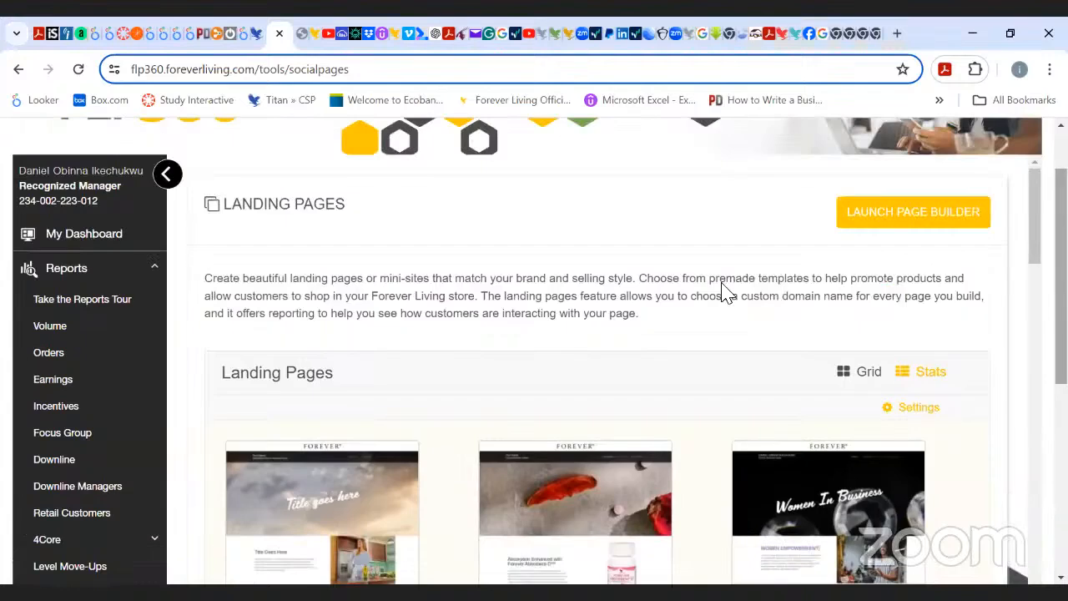
click(155, 270)
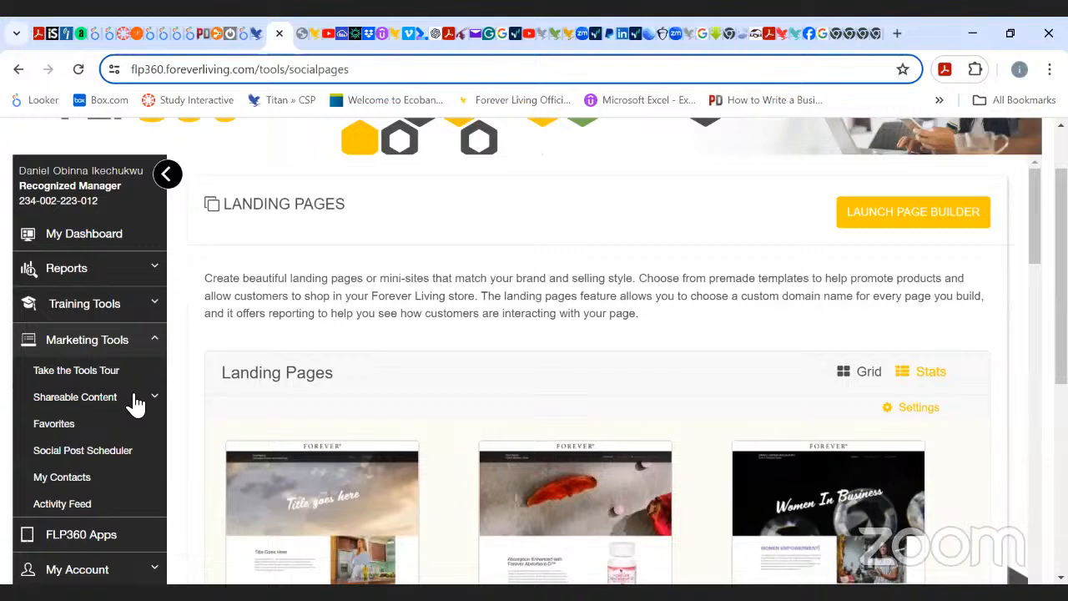
click(147, 397)
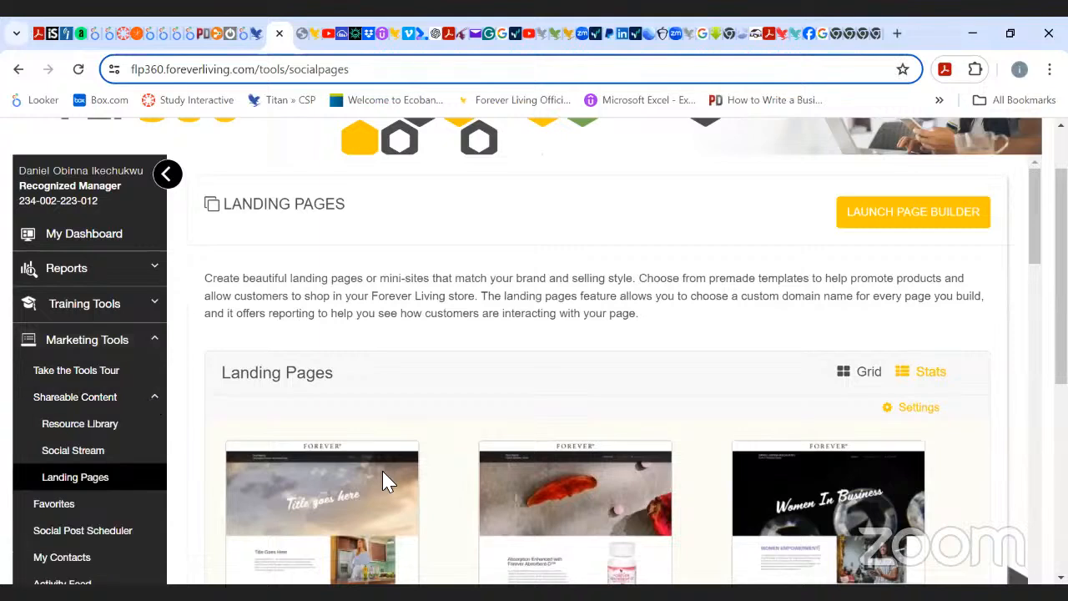
click(79, 483)
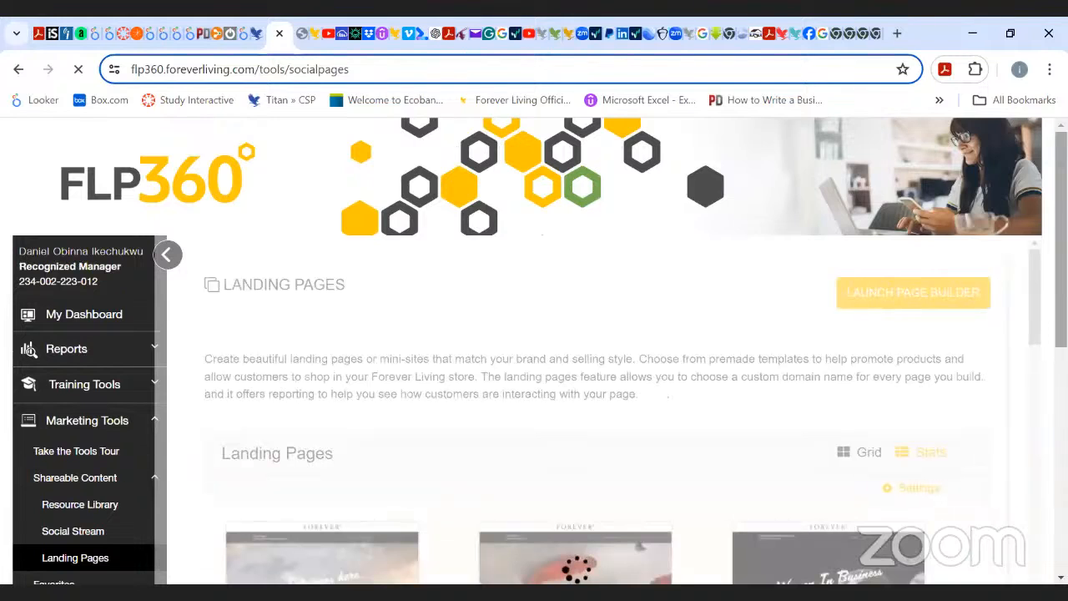
- Browse the landing pages gallery, examining the premium, published and draft pages and the actions offered for each
scroll(1022, 558, down, 2)
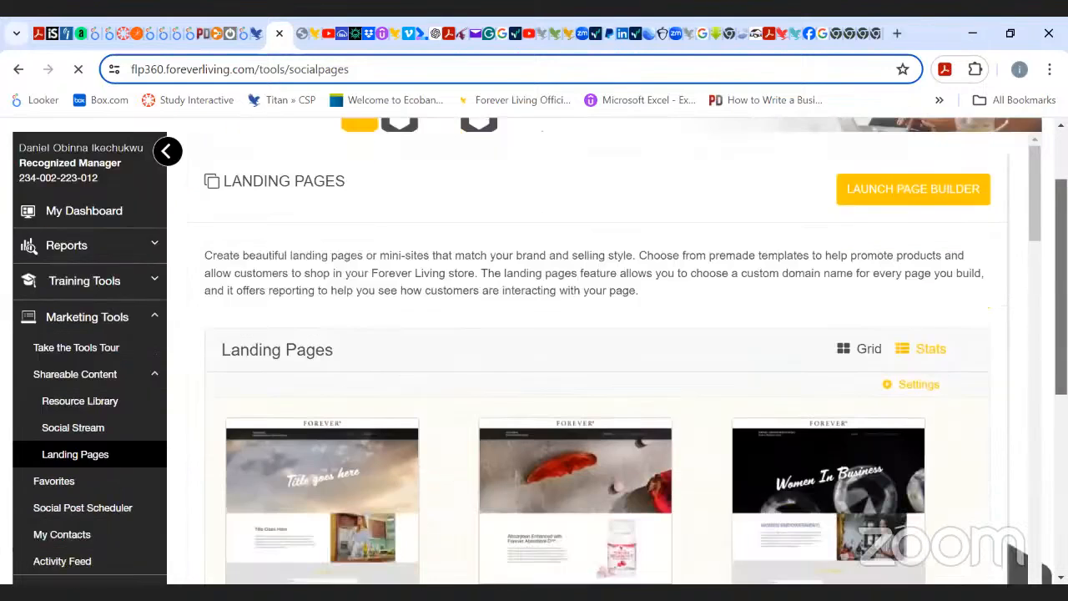
scroll(1023, 557, down, 1)
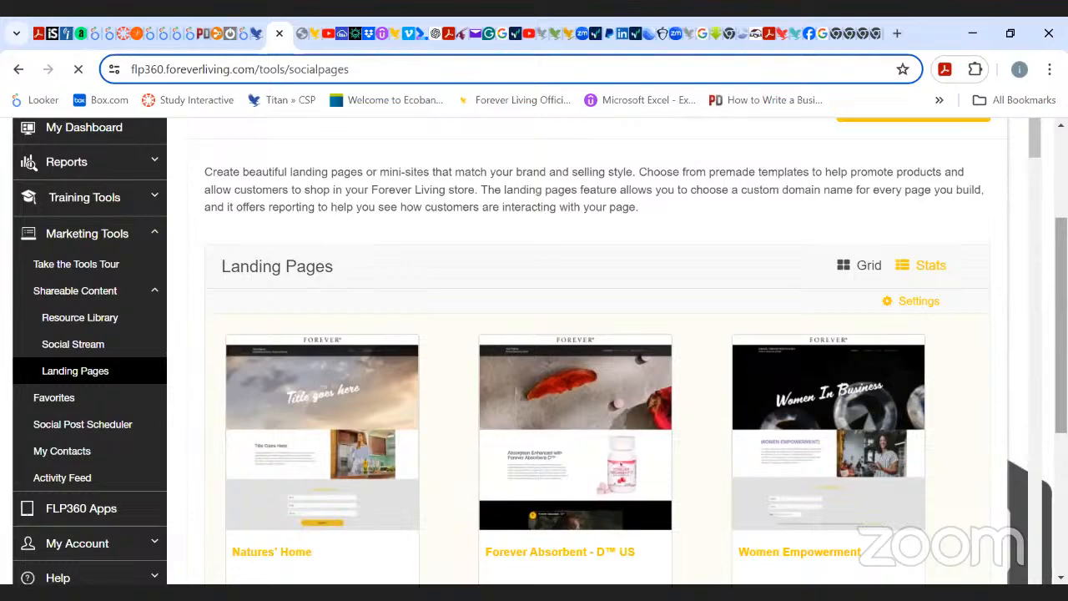
scroll(1022, 557, down, 1)
scroll(596, 350, down, 1)
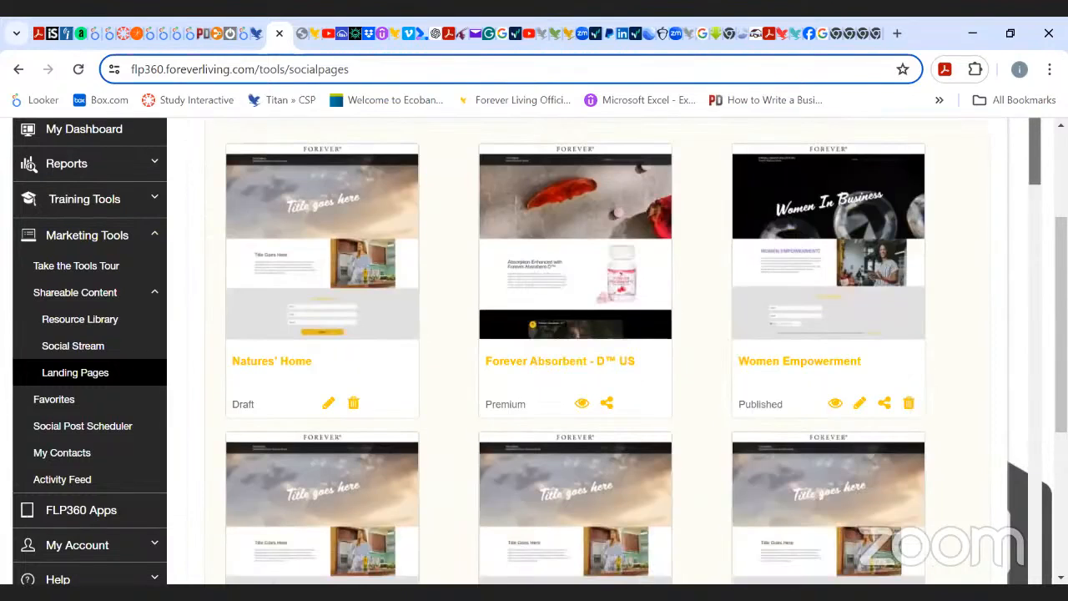
scroll(584, 350, down, 2)
scroll(575, 350, down, 5)
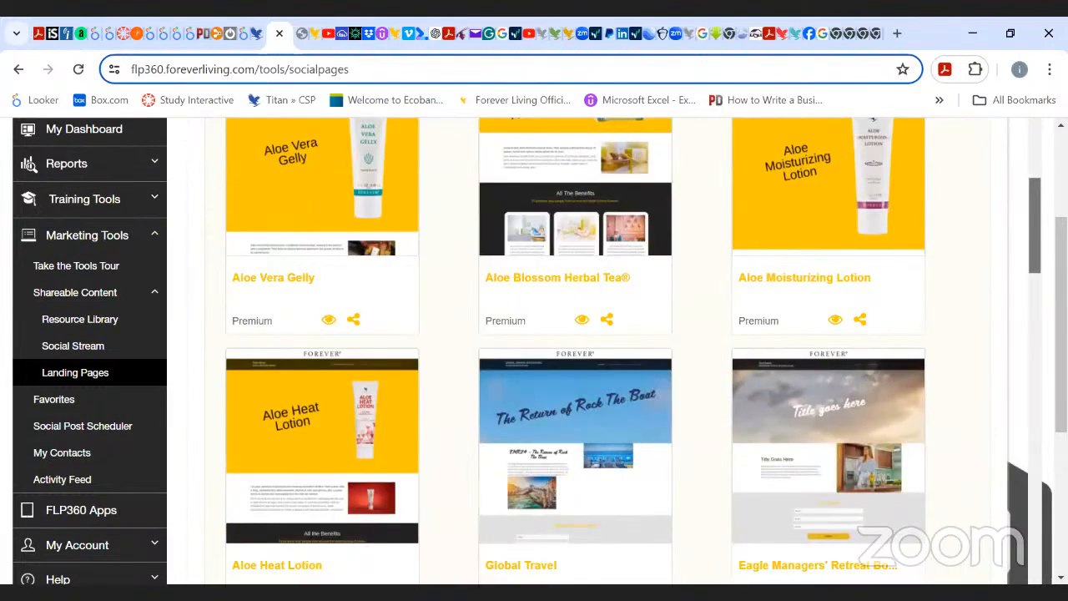
scroll(584, 351, down, 4)
scroll(584, 351, down, 2)
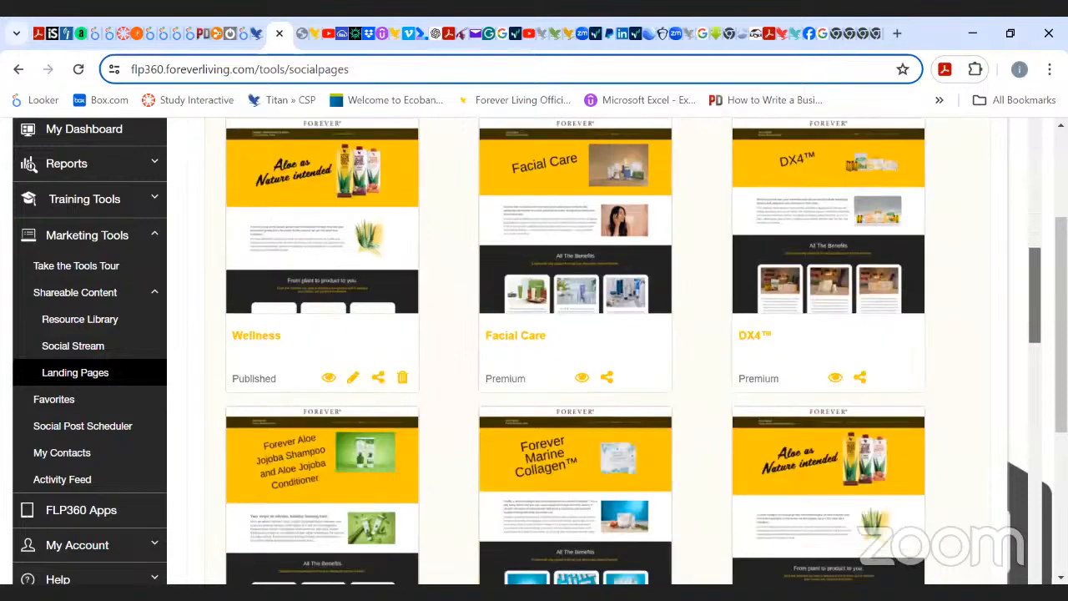
scroll(584, 350, down, 6)
scroll(576, 351, down, 1)
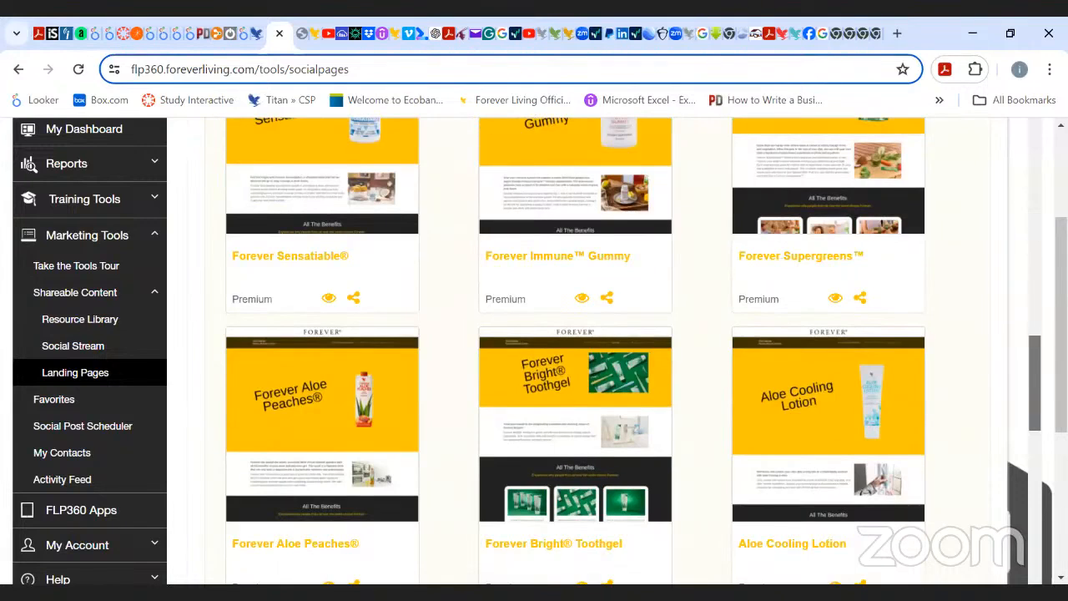
scroll(576, 350, down, 5)
scroll(576, 350, up, 5)
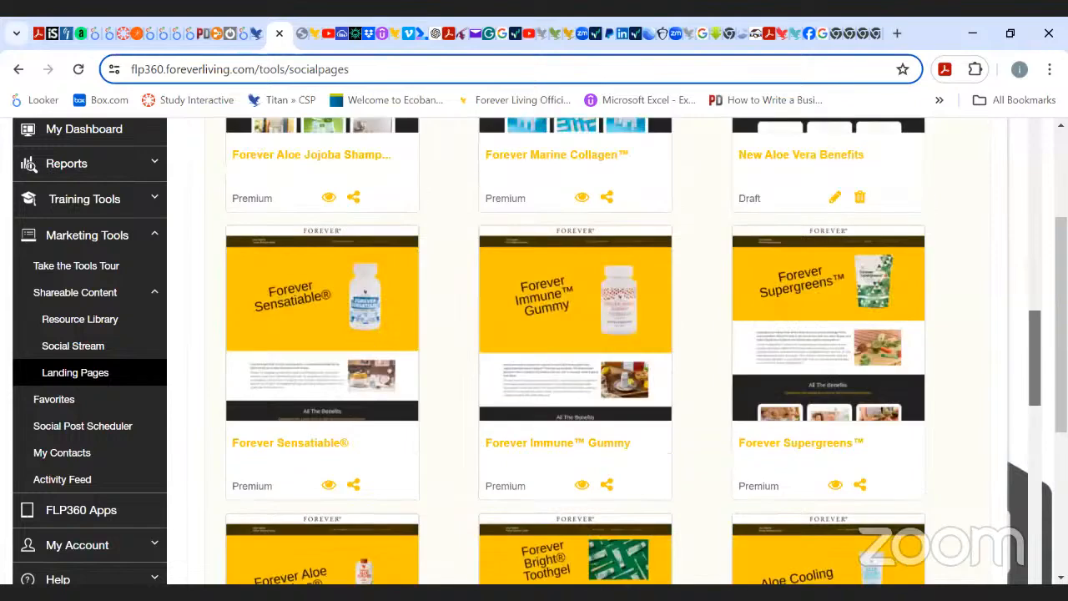
scroll(576, 351, up, 6)
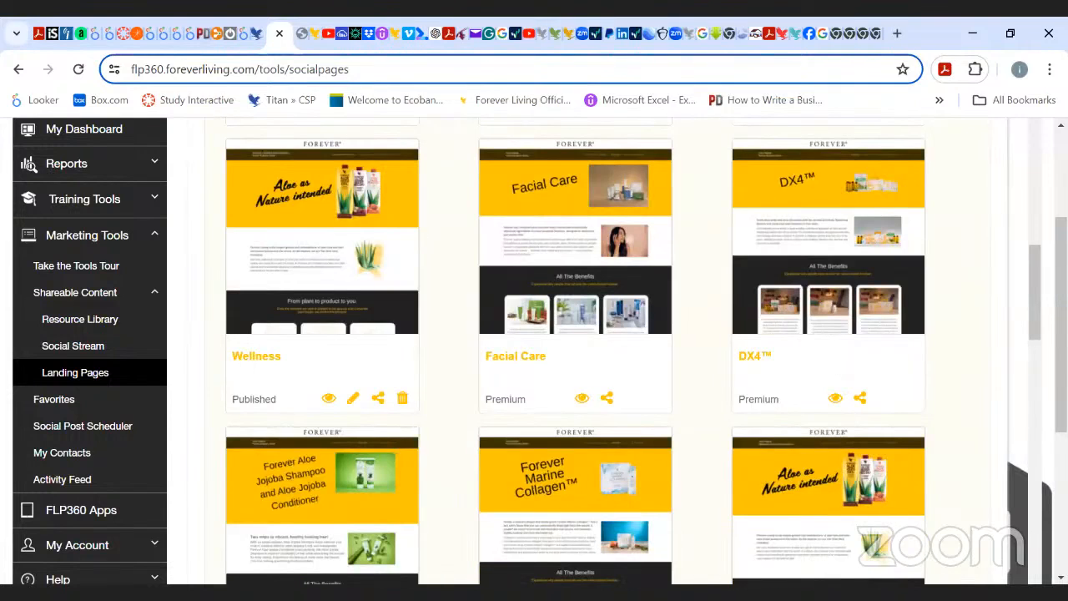
scroll(412, 397, up, 5)
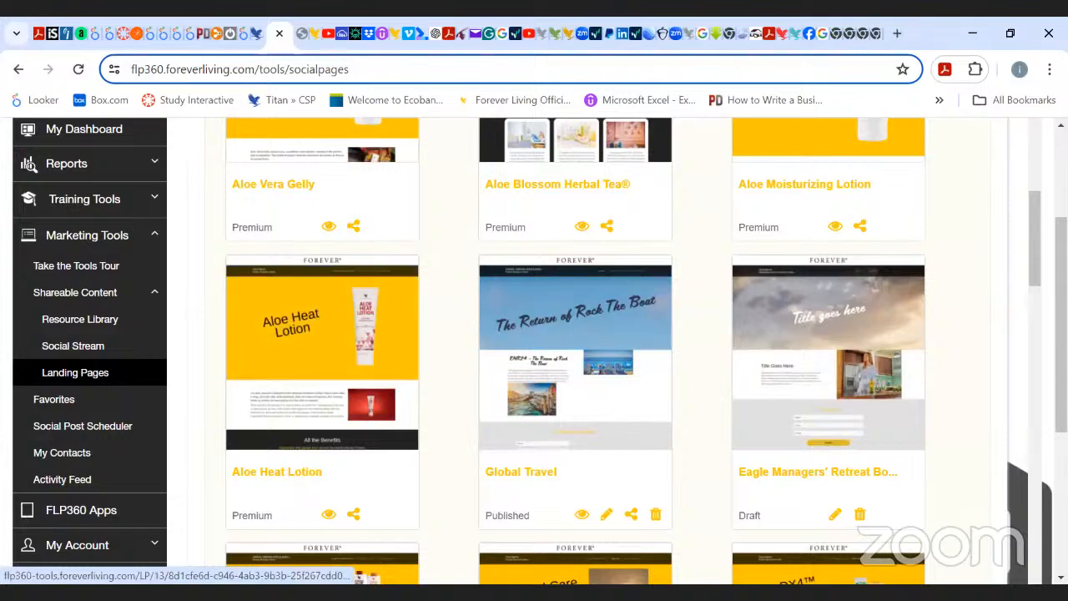
scroll(1035, 242, down, 1)
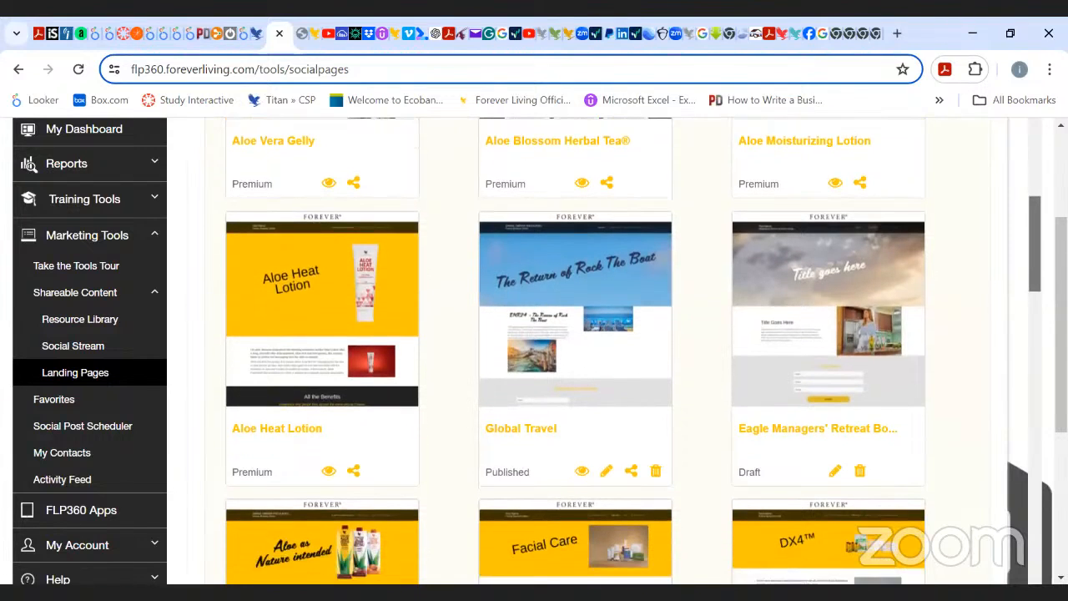
scroll(1034, 242, down, 3)
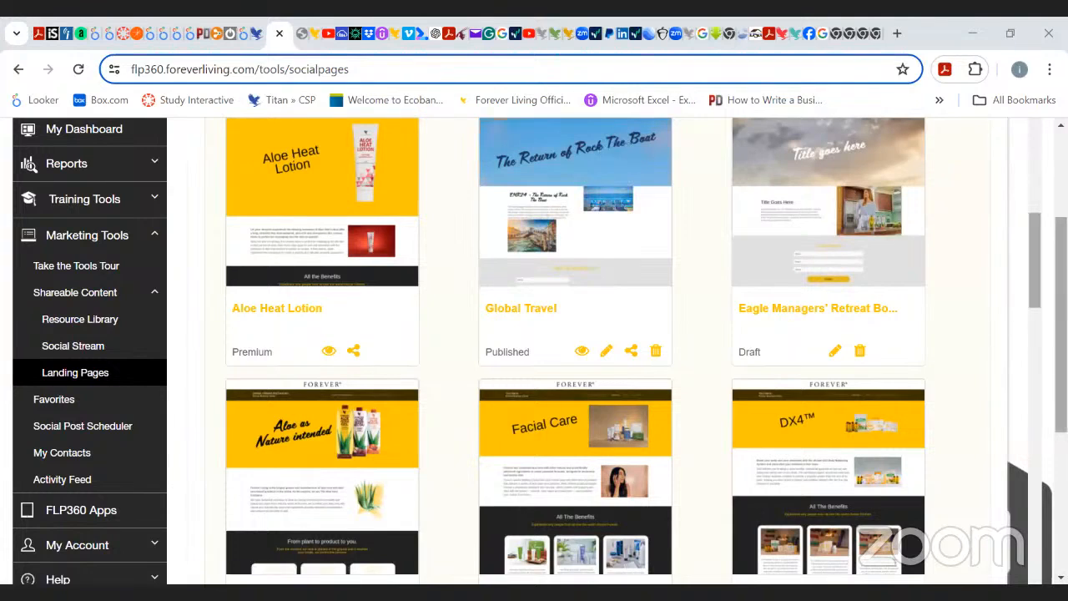
scroll(576, 350, down, 3)
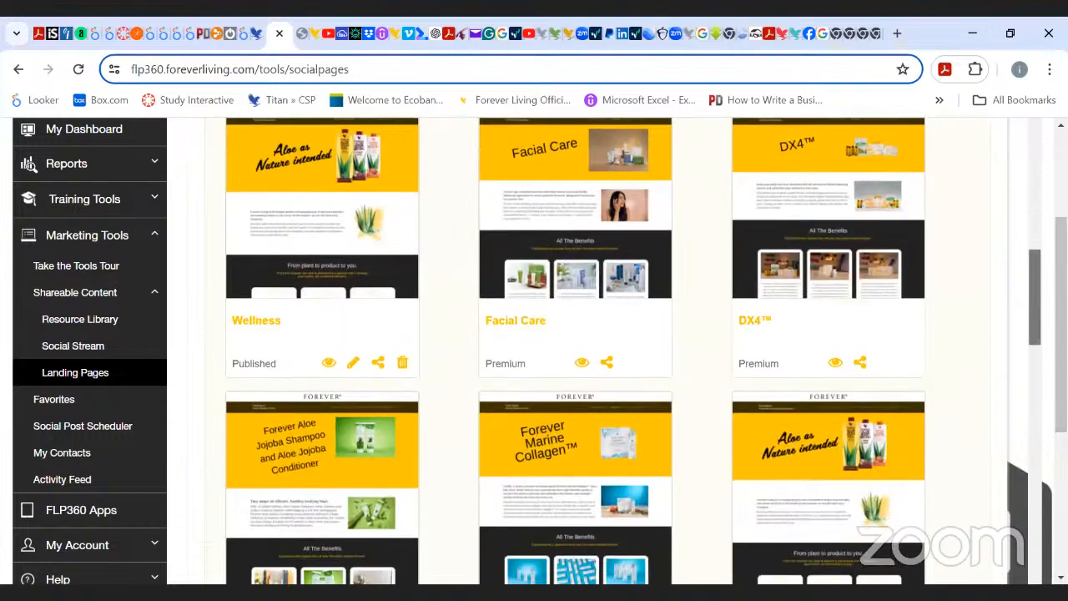
scroll(968, 282, up, 1)
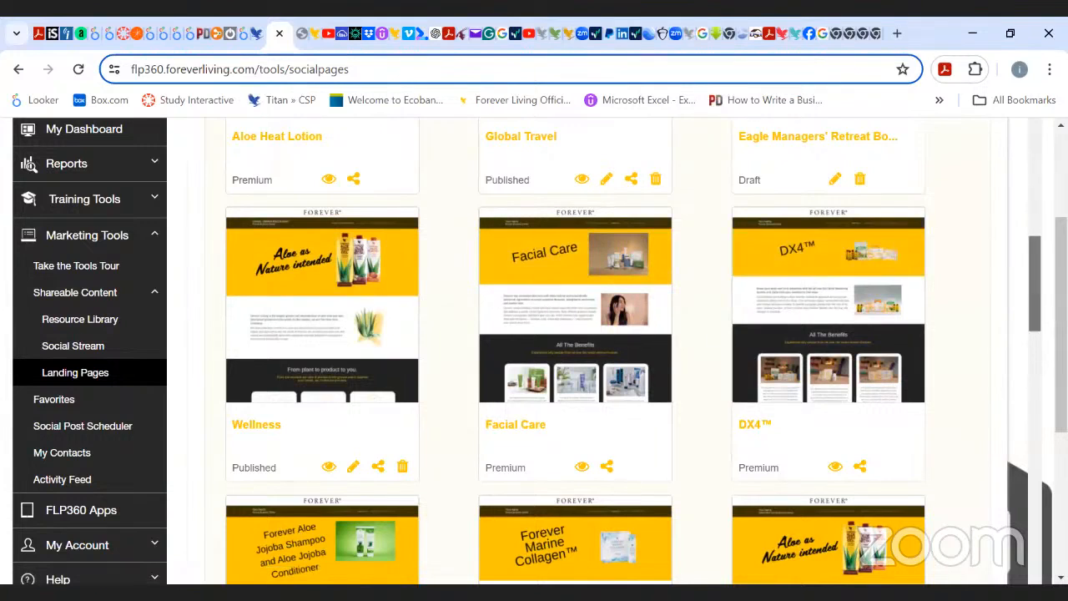
- Find the premium Forever Supergreens landing page in the gallery and open its preview
drag(1035, 284, 1035, 337)
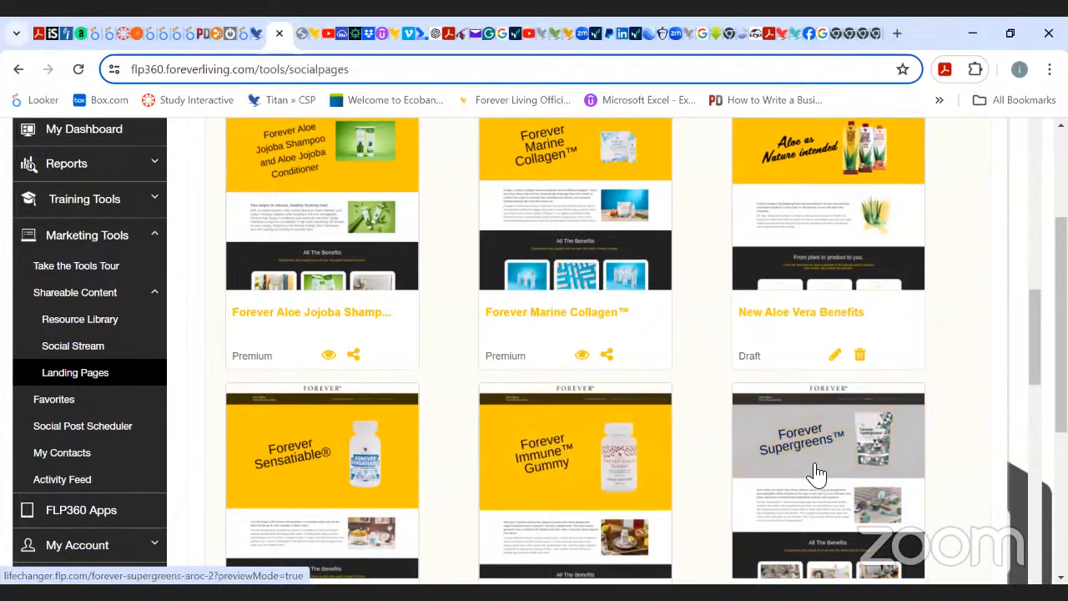
scroll(576, 351, down, 3)
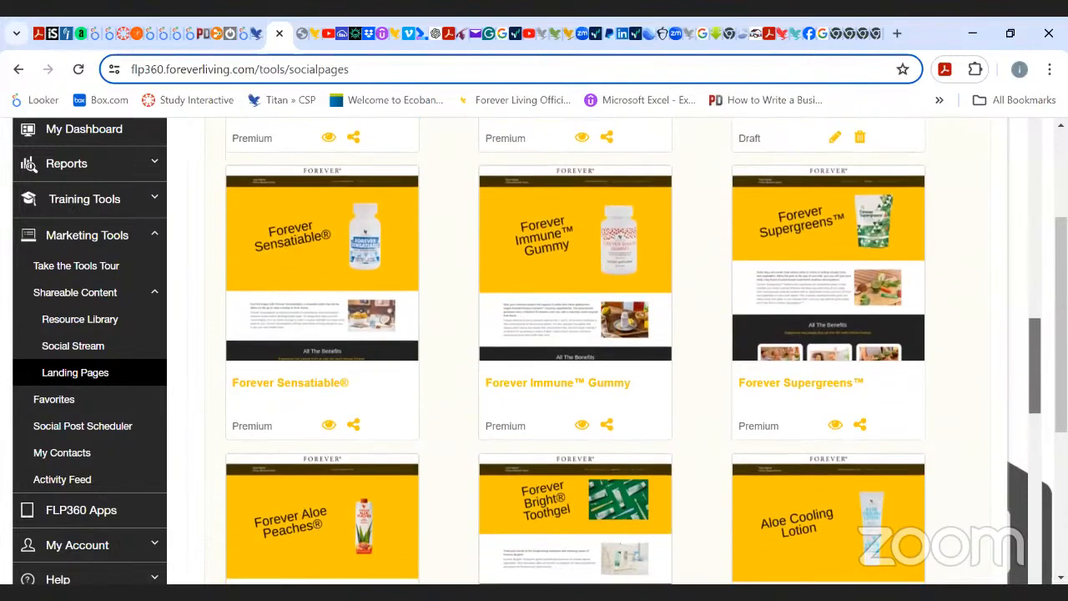
drag(1035, 366, 1035, 364)
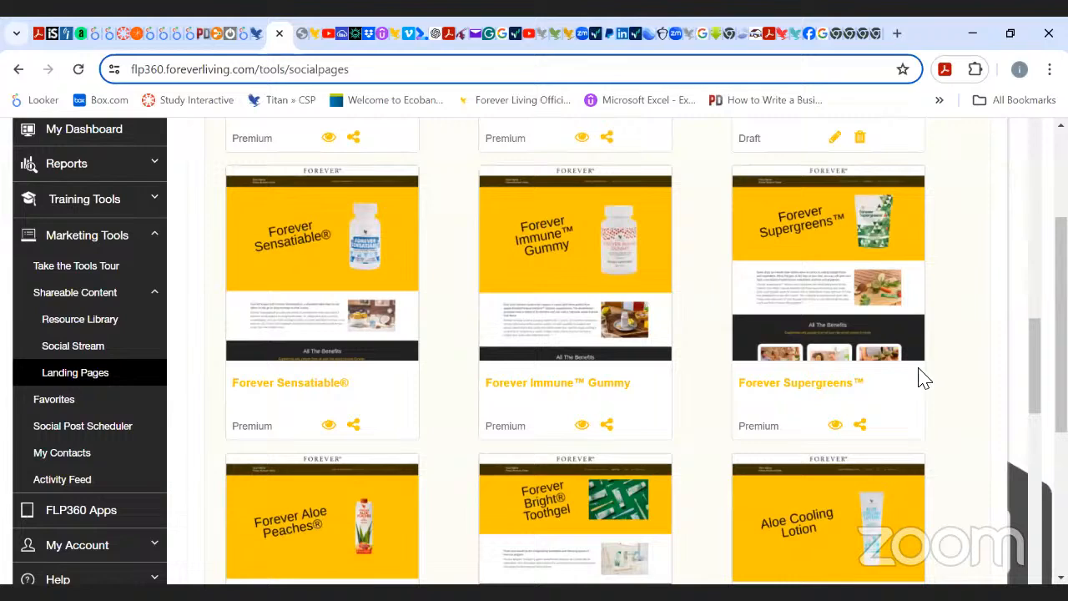
click(835, 427)
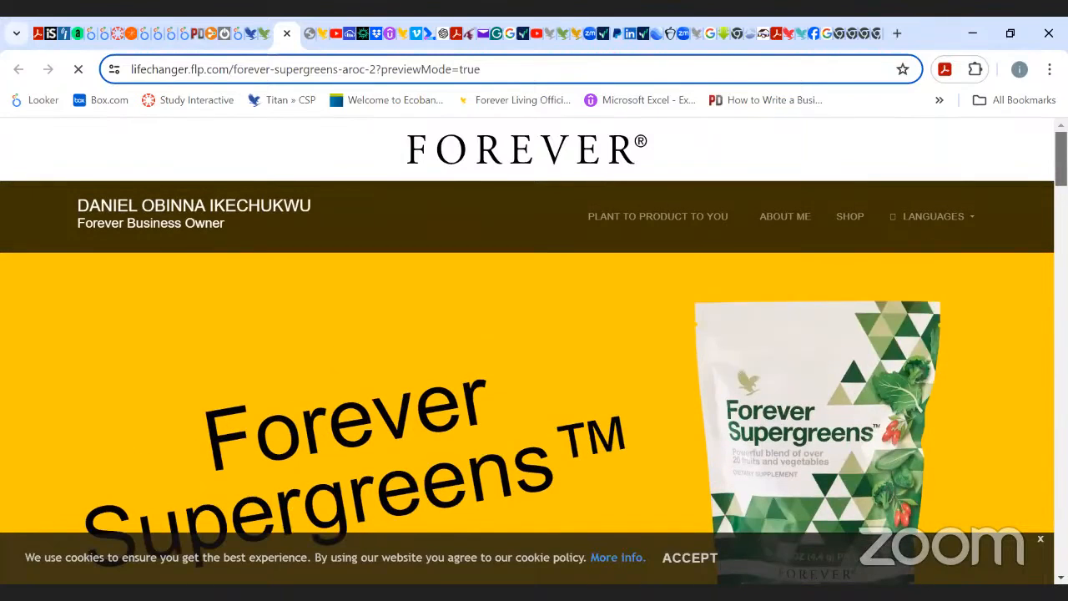
- Highlight the full web address of the Forever Supergreens preview page, and clear the selection
scroll(534, 376, down, 2)
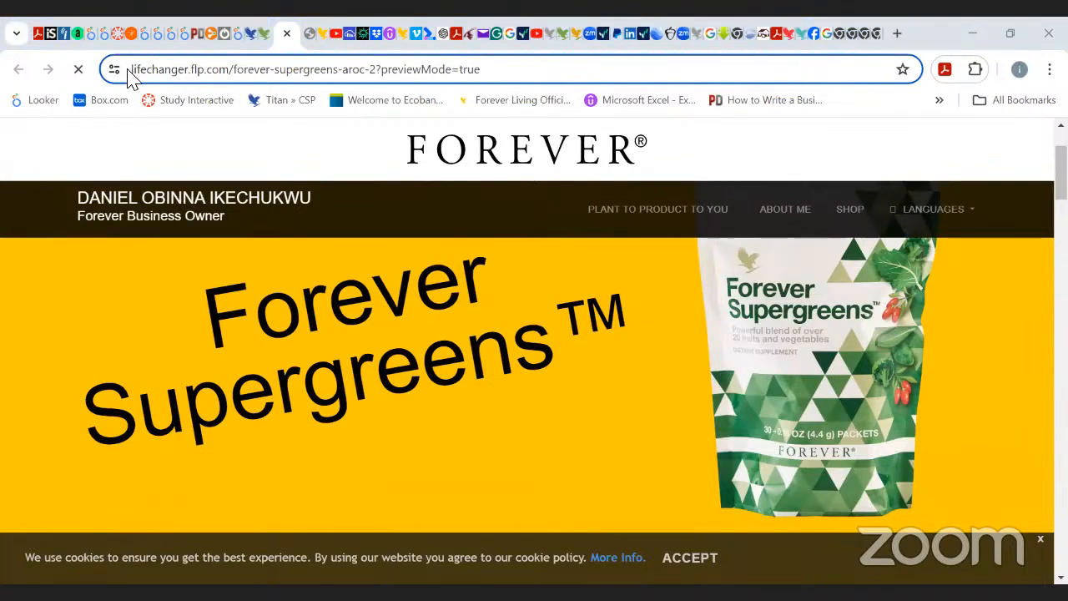
drag(130, 74, 479, 84)
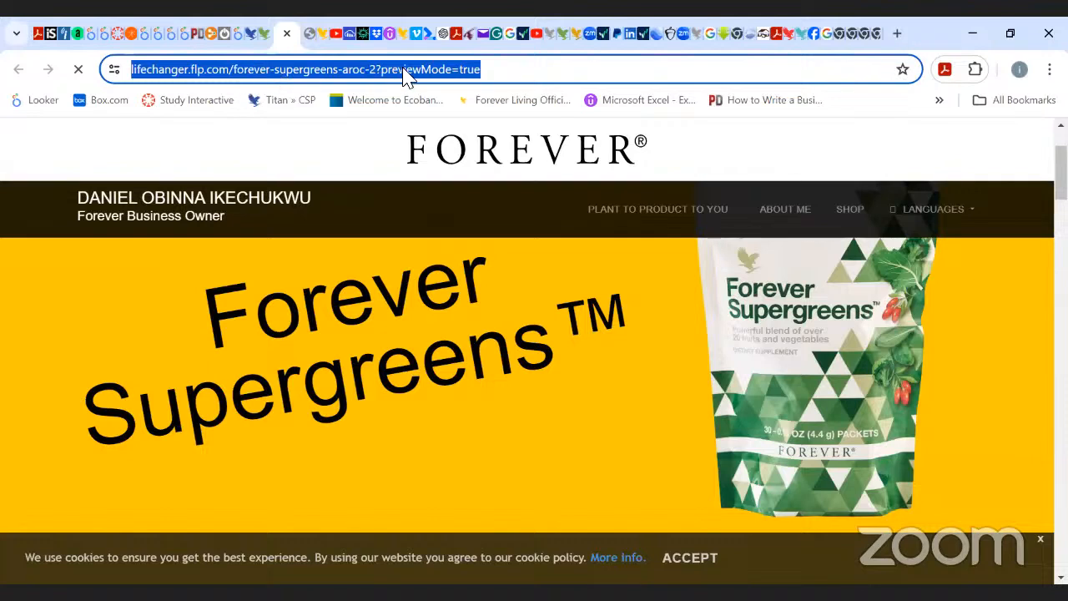
click(517, 70)
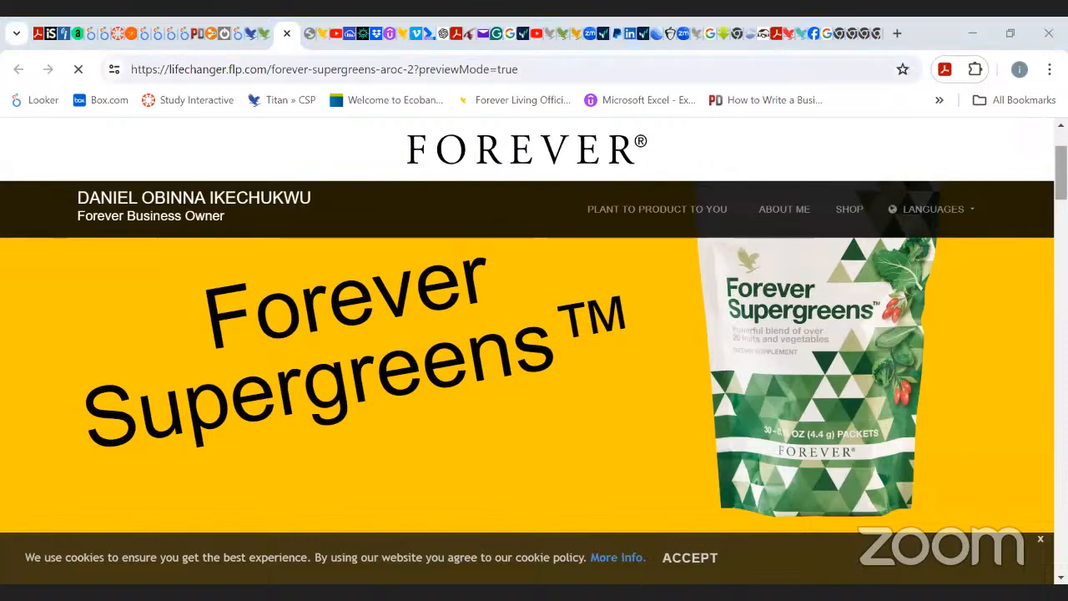
- Examine the Forever Supergreens page's product description, About Me section and Tell me more! contact form, and return to its beginning
drag(1061, 172, 1061, 223)
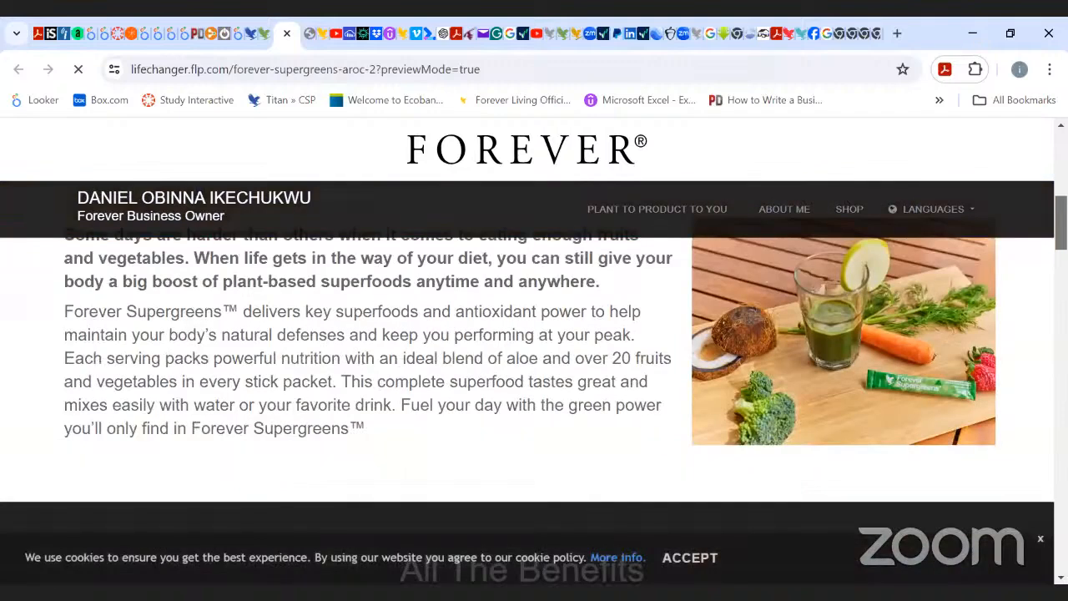
drag(1060, 223, 1061, 383)
scroll(528, 367, up, 1)
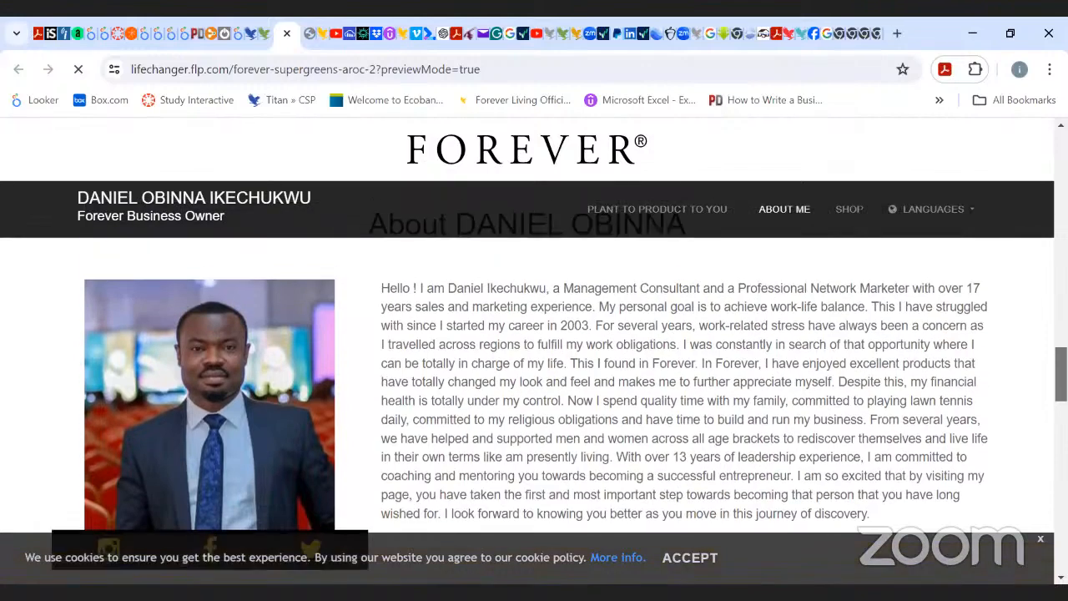
scroll(527, 367, down, 1)
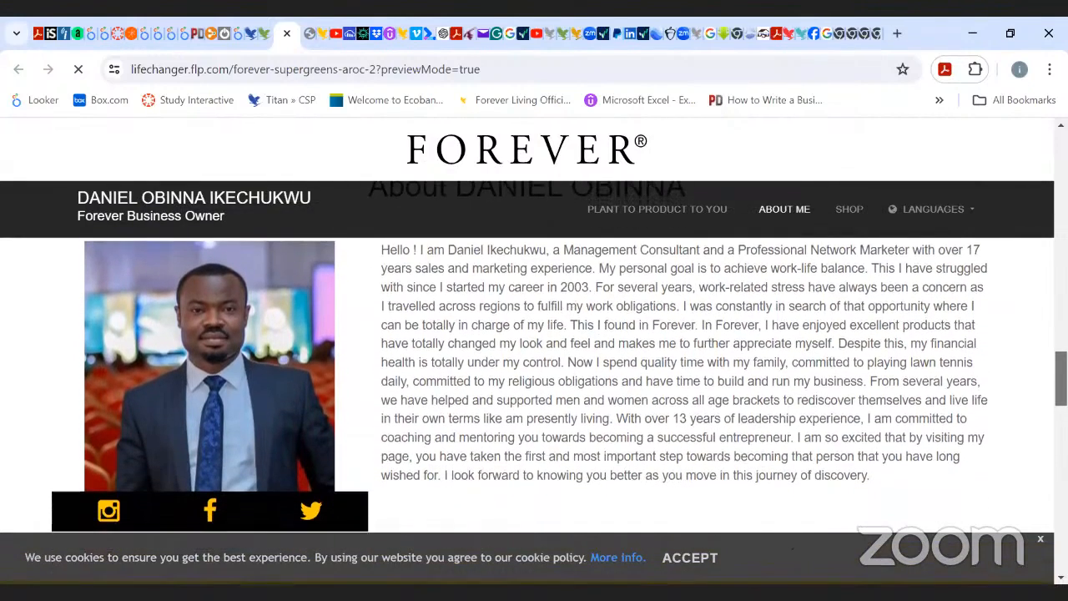
scroll(534, 381, down, 1)
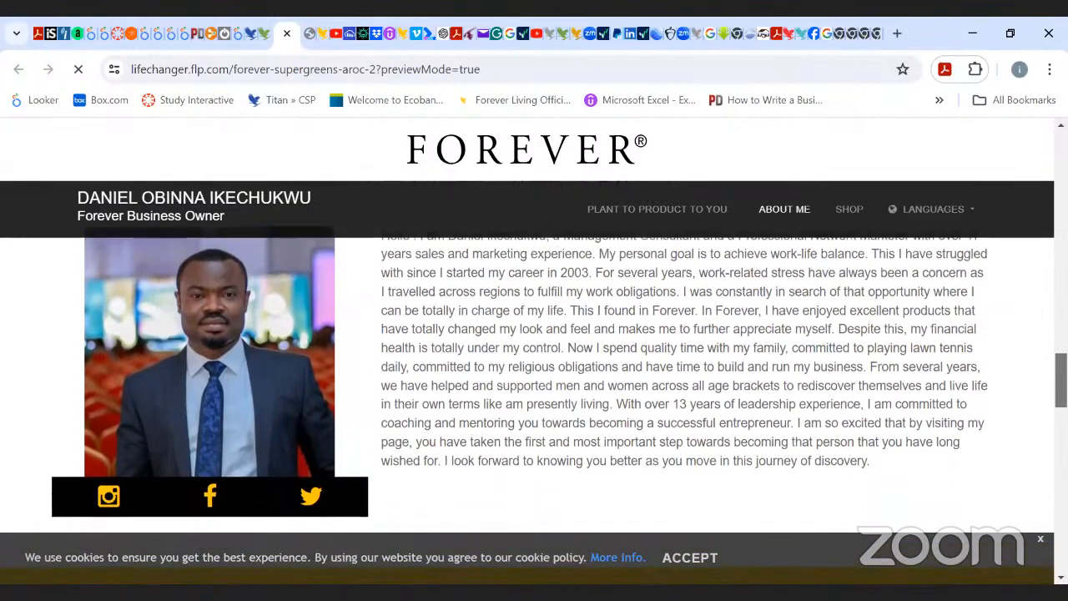
scroll(534, 382, down, 5)
scroll(534, 382, down, 2)
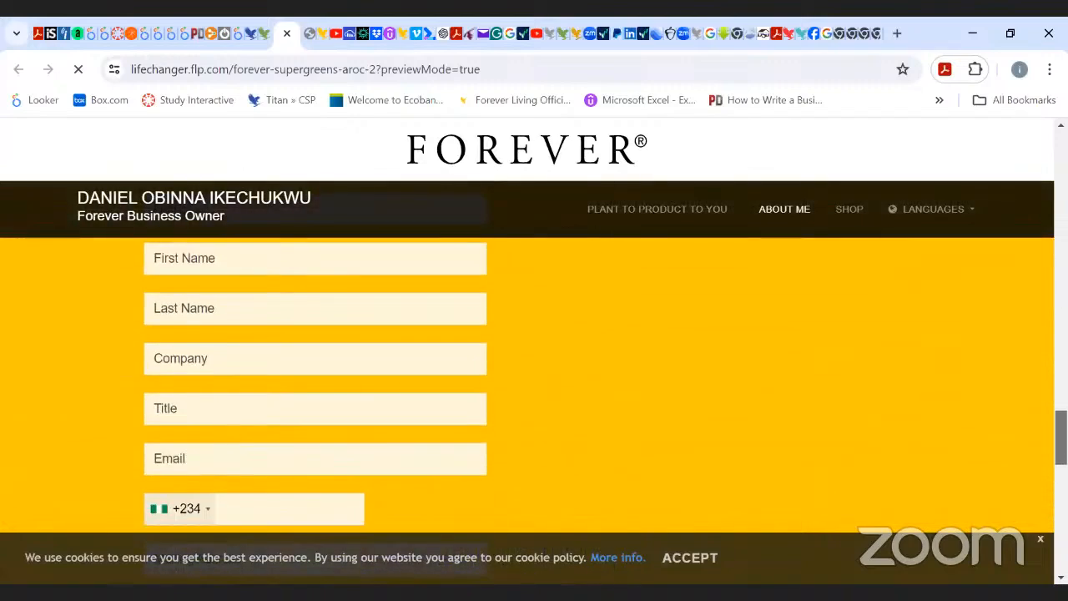
scroll(534, 381, up, 3)
scroll(534, 382, up, 10)
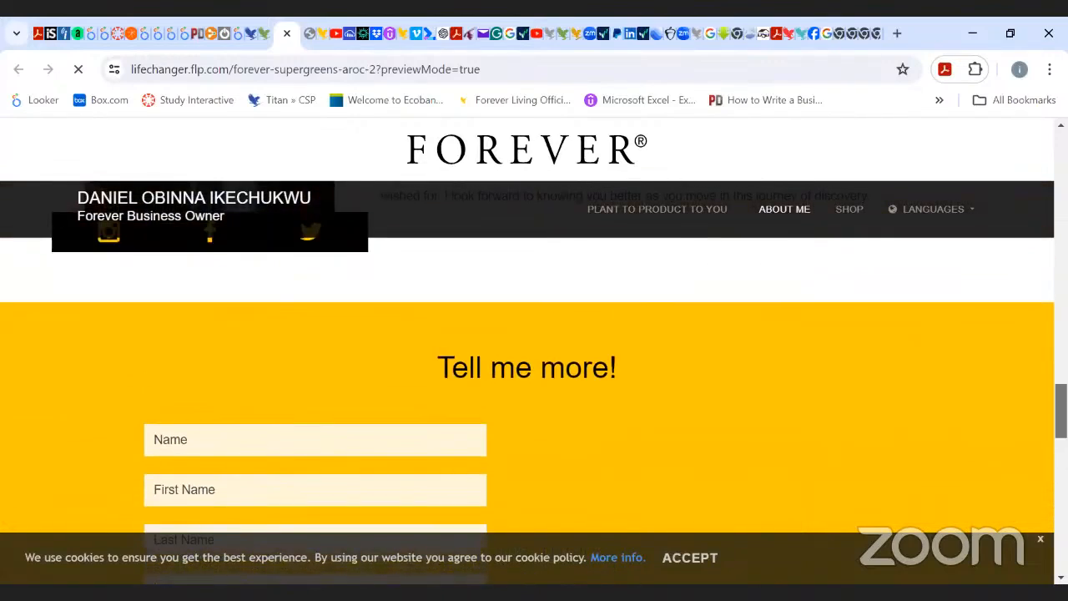
scroll(534, 381, up, 4)
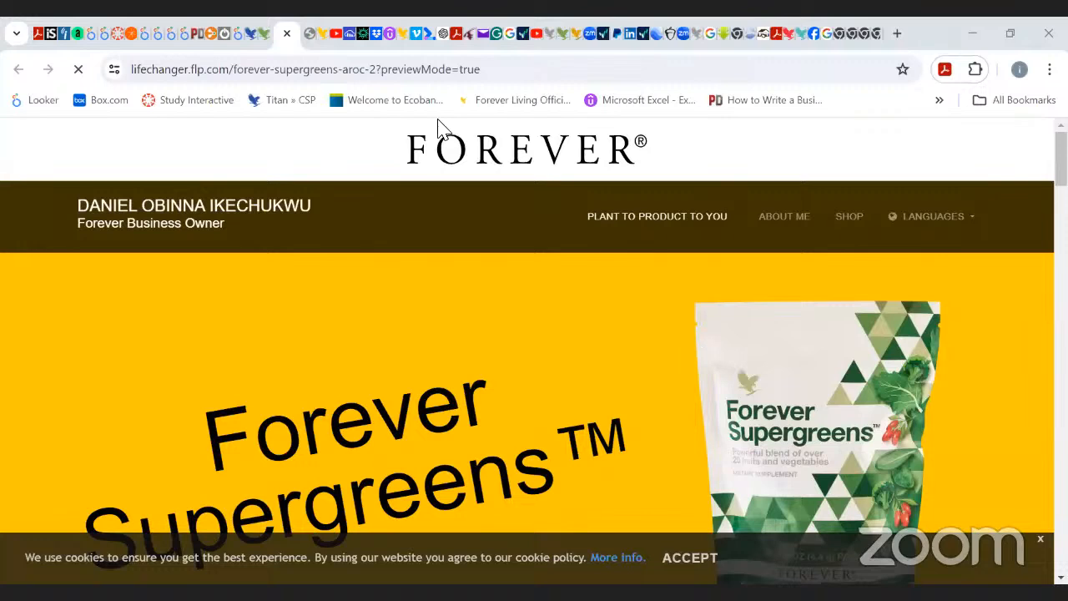
- Return to the FLP360 landing pages gallery and look through the remaining published and draft pages further down
click(265, 39)
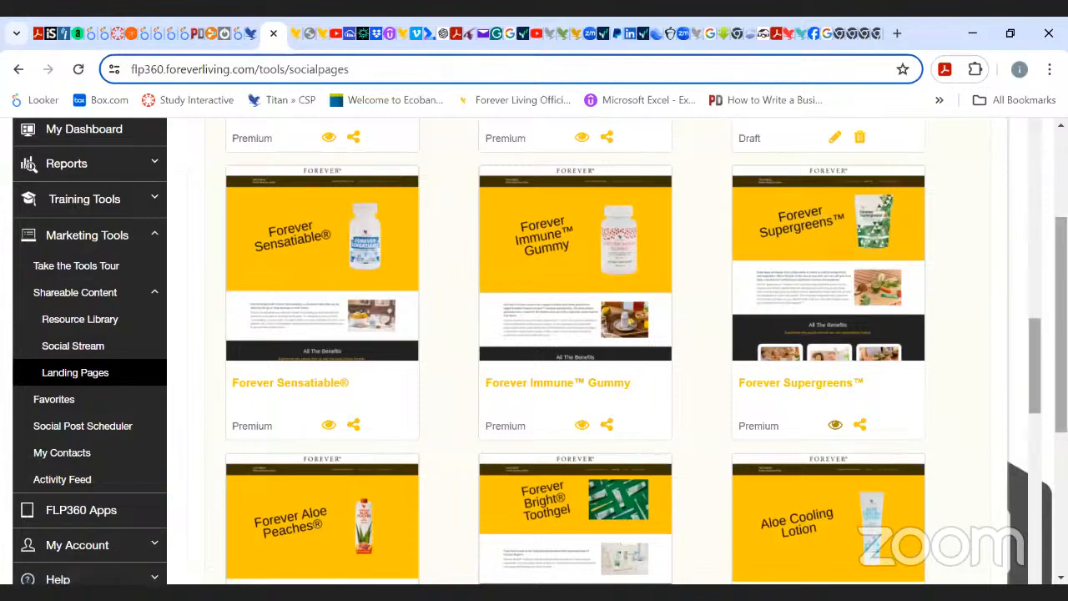
scroll(823, 323, down, 1)
scroll(576, 350, down, 15)
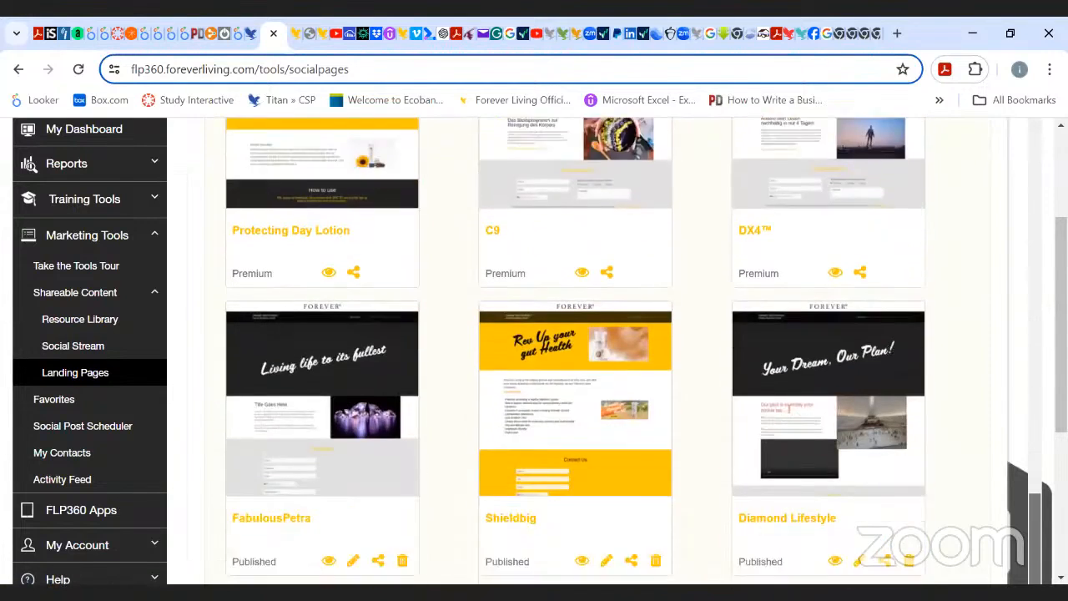
scroll(576, 350, down, 5)
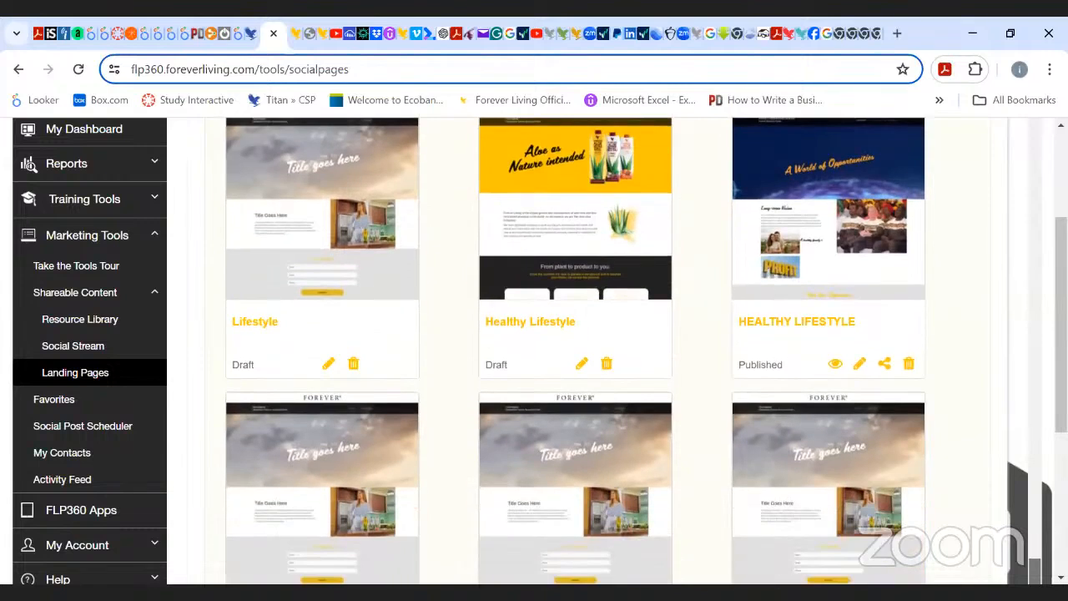
scroll(576, 351, up, 6)
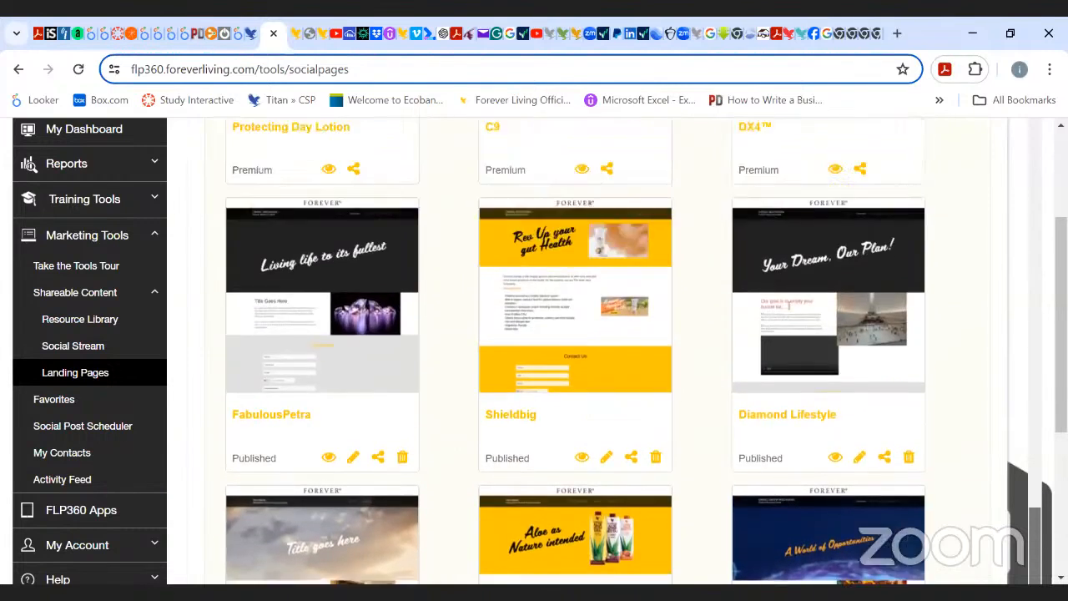
- Look back through the premium, published and draft landing pages in the gallery, up to the introduction at its beginning
scroll(576, 350, down, 1)
scroll(576, 350, up, 10)
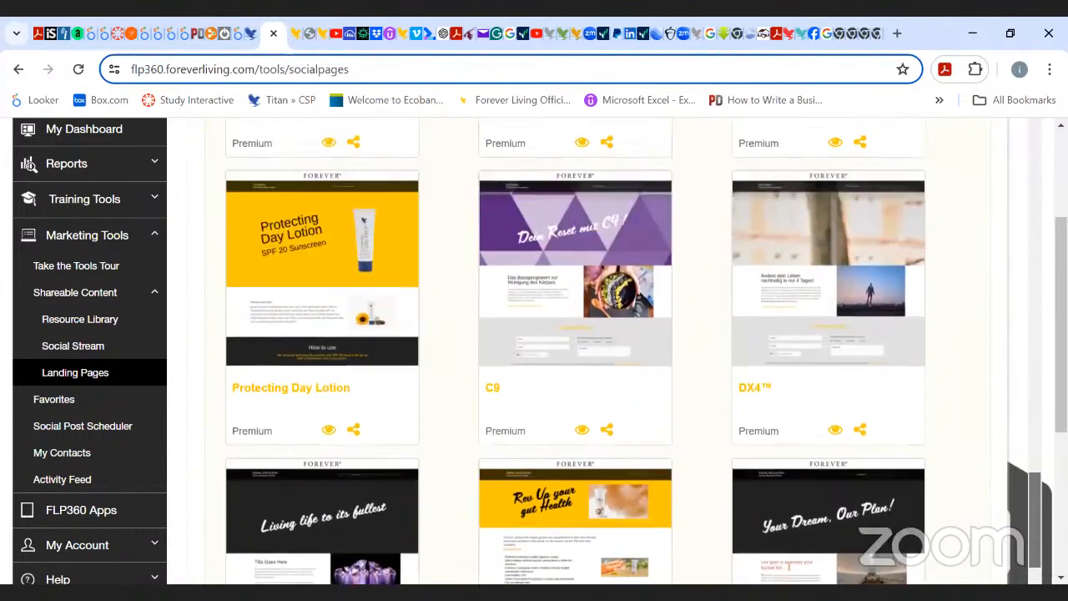
scroll(1023, 325, up, 12)
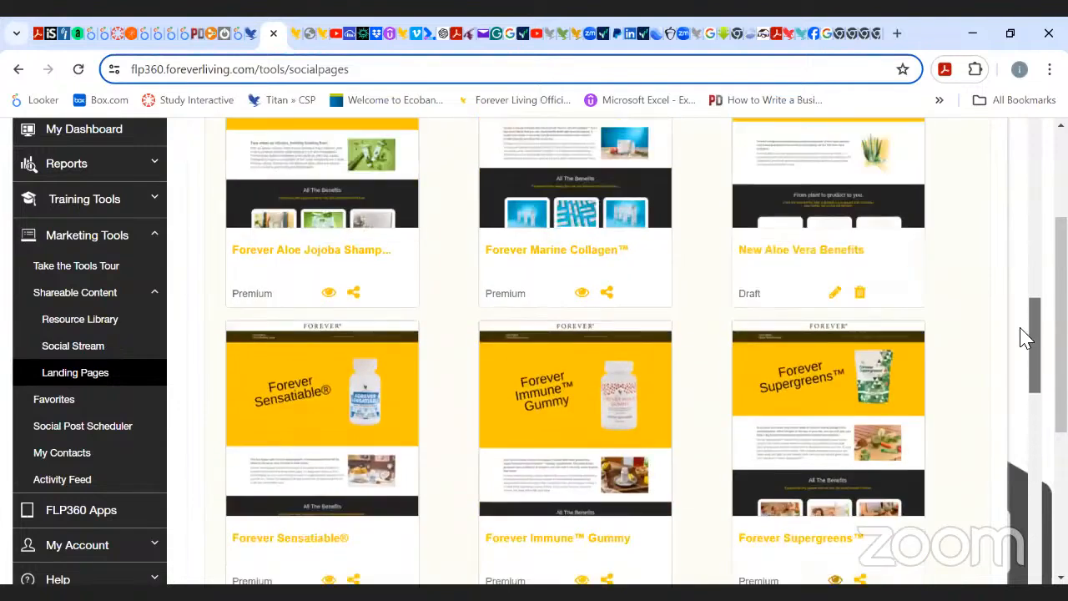
scroll(1019, 308, up, 3)
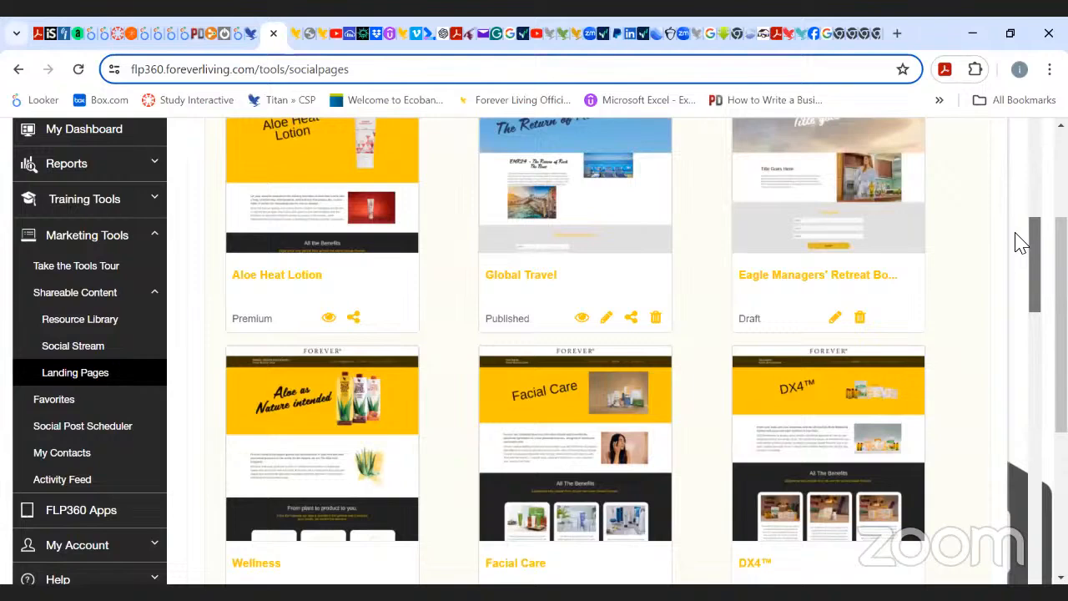
scroll(1020, 241, up, 8)
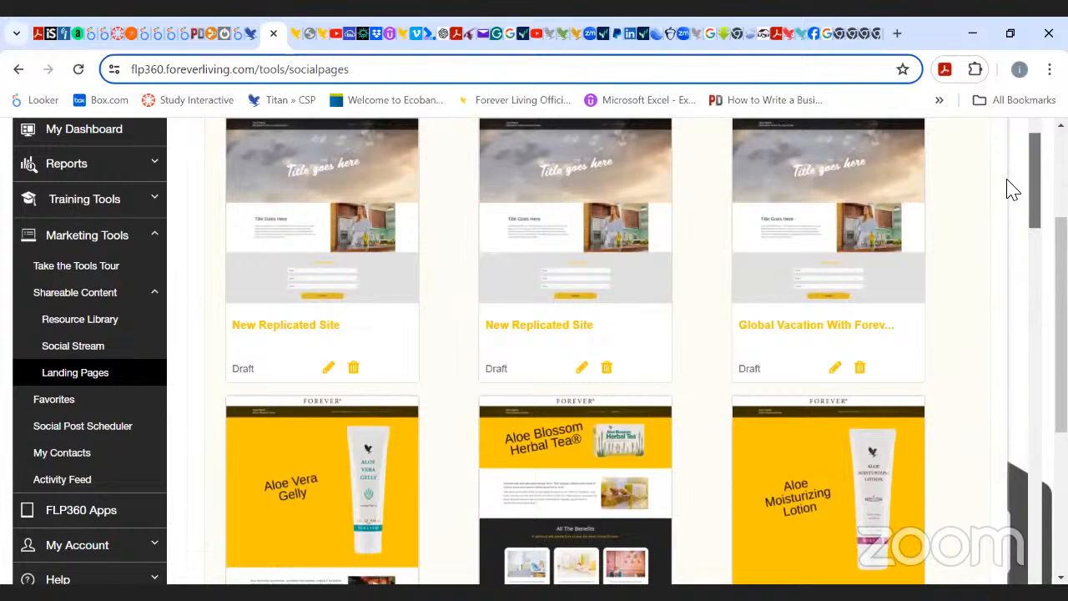
scroll(1012, 190, up, 1)
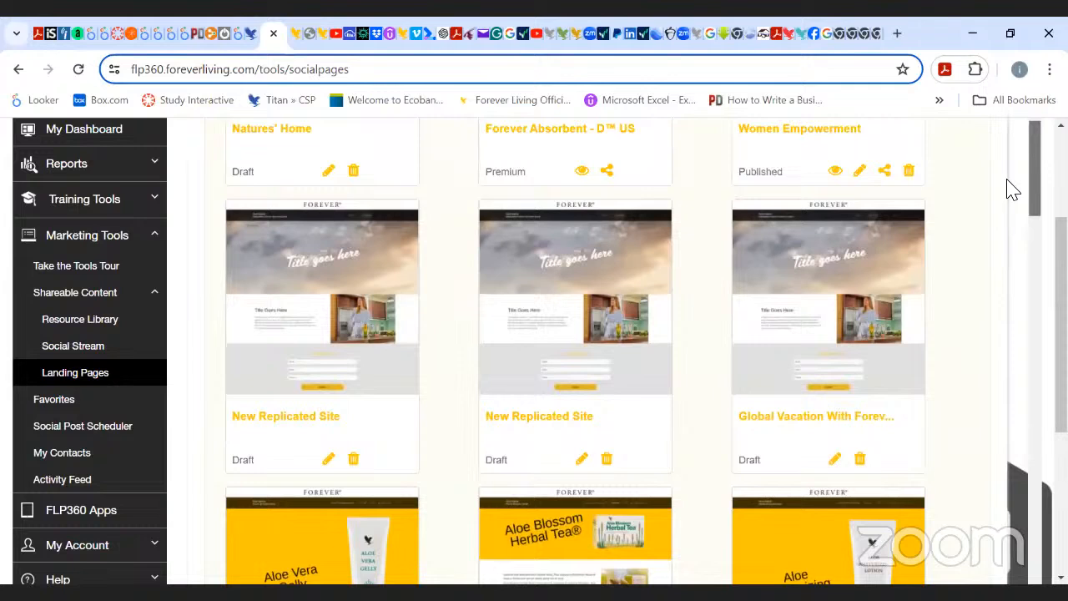
scroll(1012, 189, up, 3)
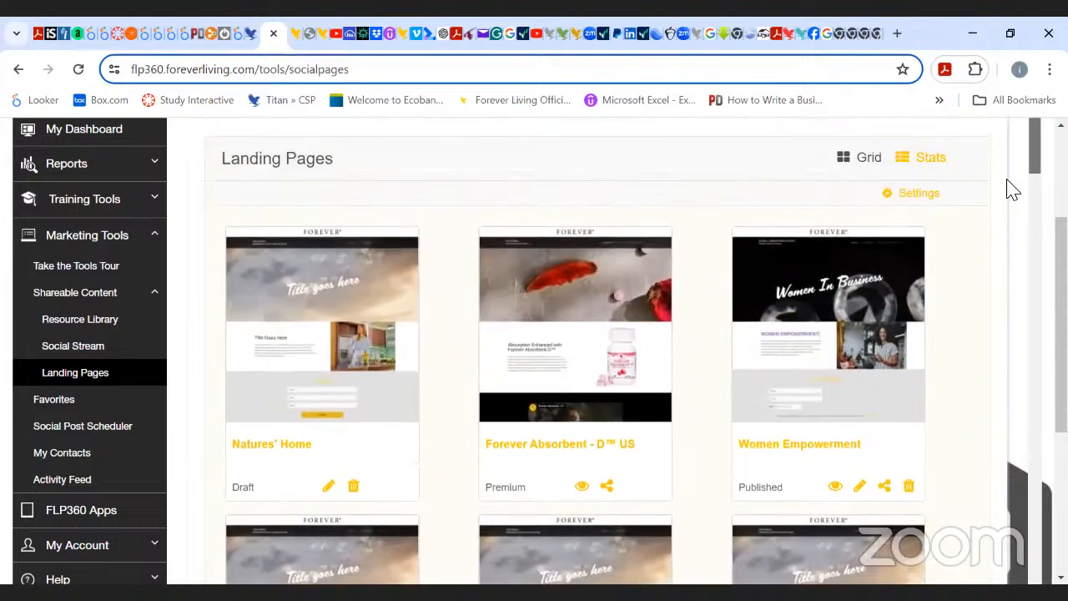
scroll(586, 486, up, 2)
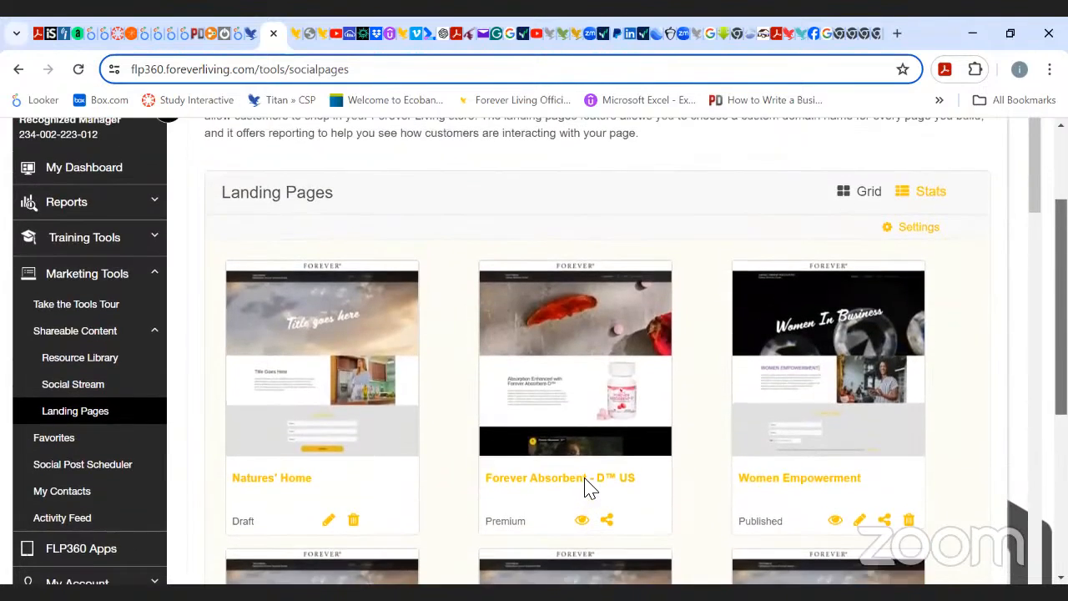
scroll(587, 487, up, 2)
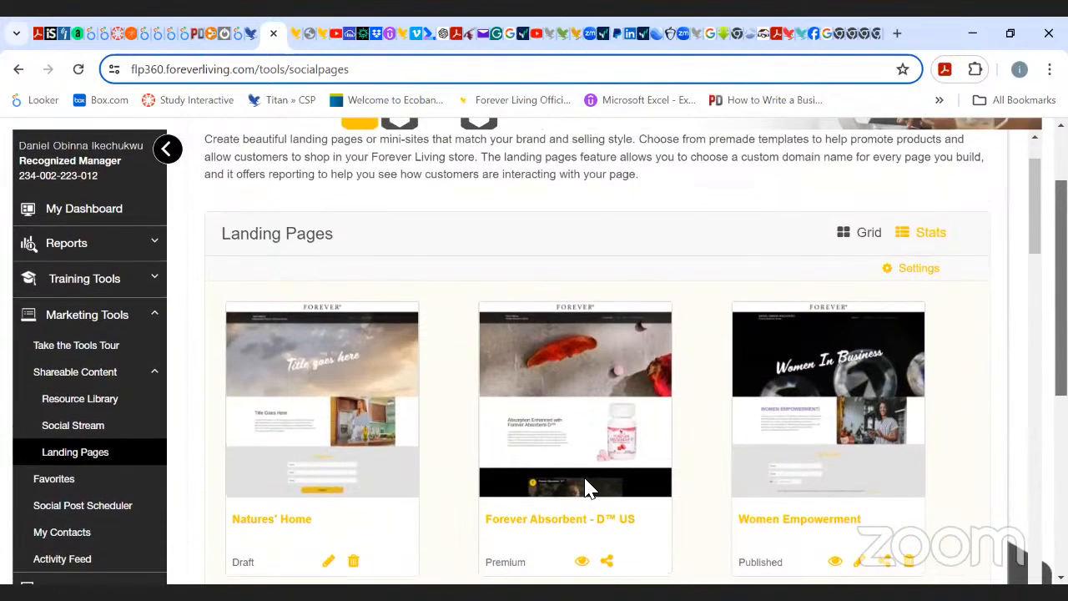
scroll(586, 486, up, 1)
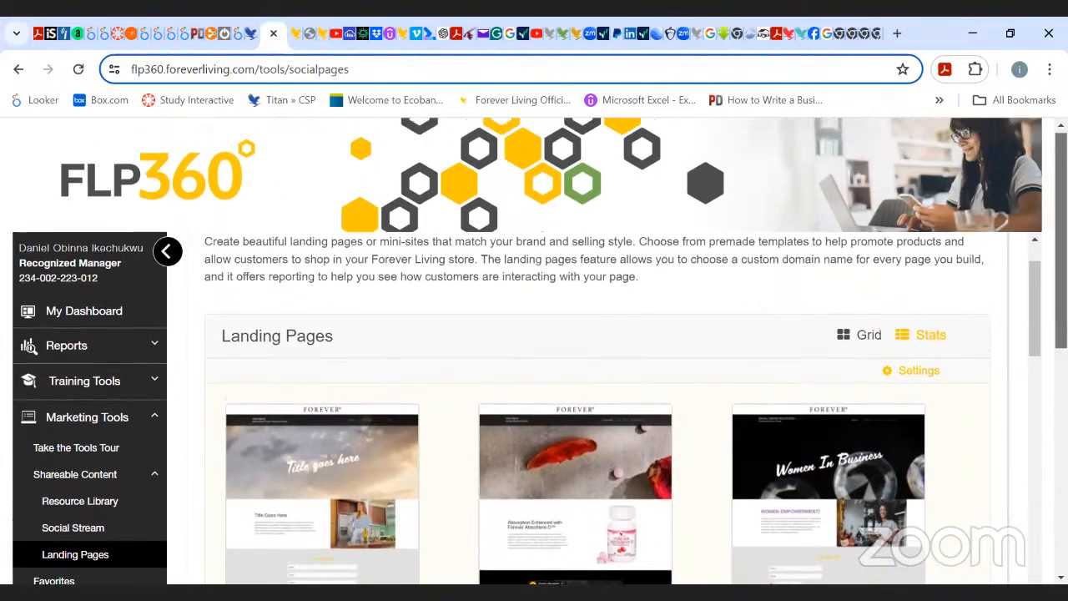
scroll(586, 486, up, 2)
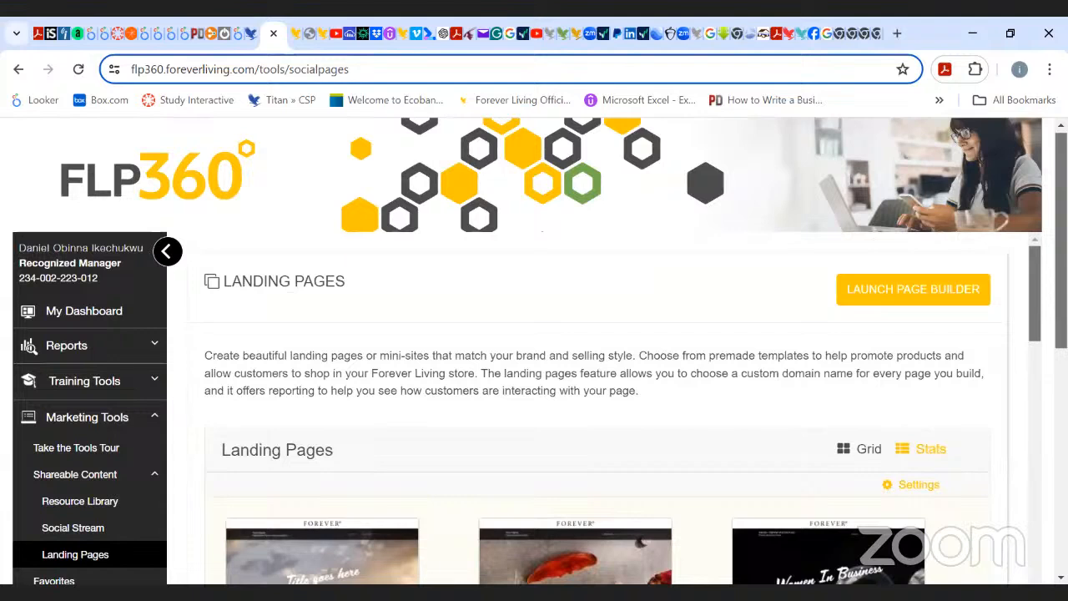
- Find the premium Aloe Blossom Herbal Tea landing page in the gallery and open its preview
scroll(587, 486, down, 2)
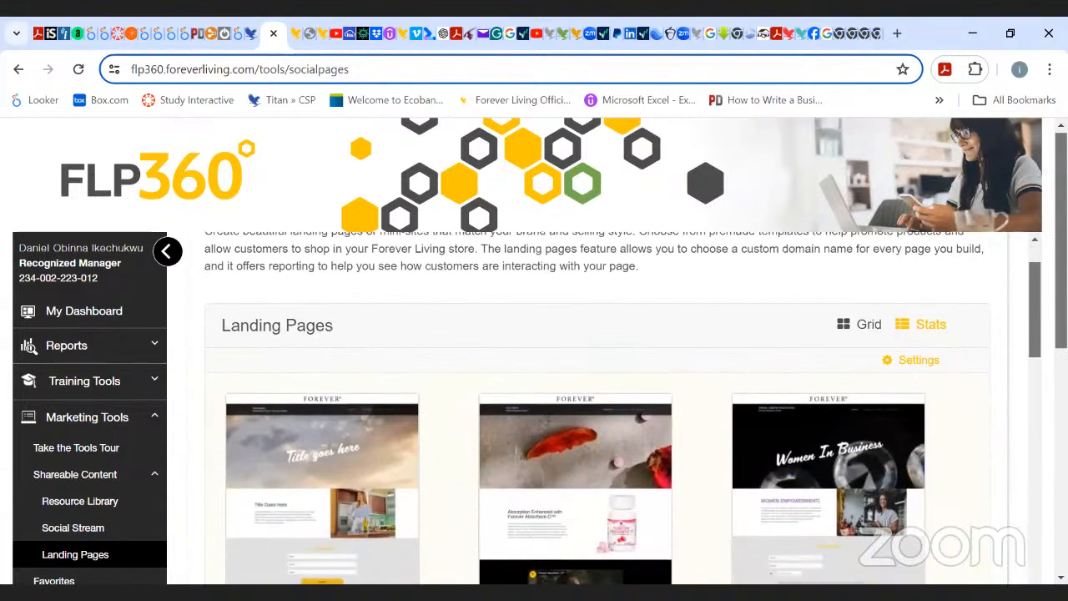
scroll(587, 487, down, 3)
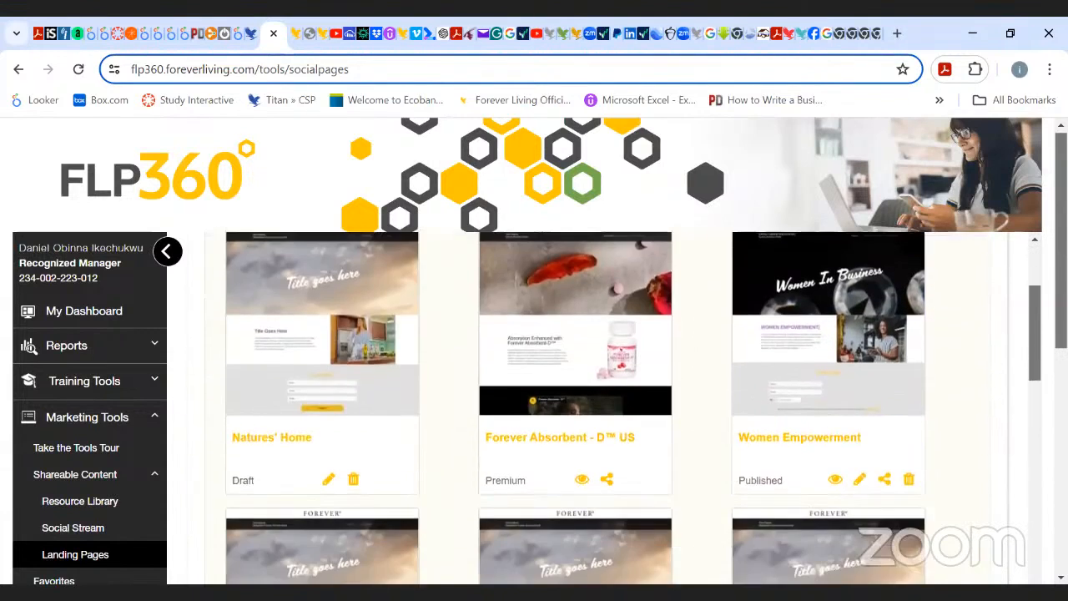
scroll(586, 487, down, 4)
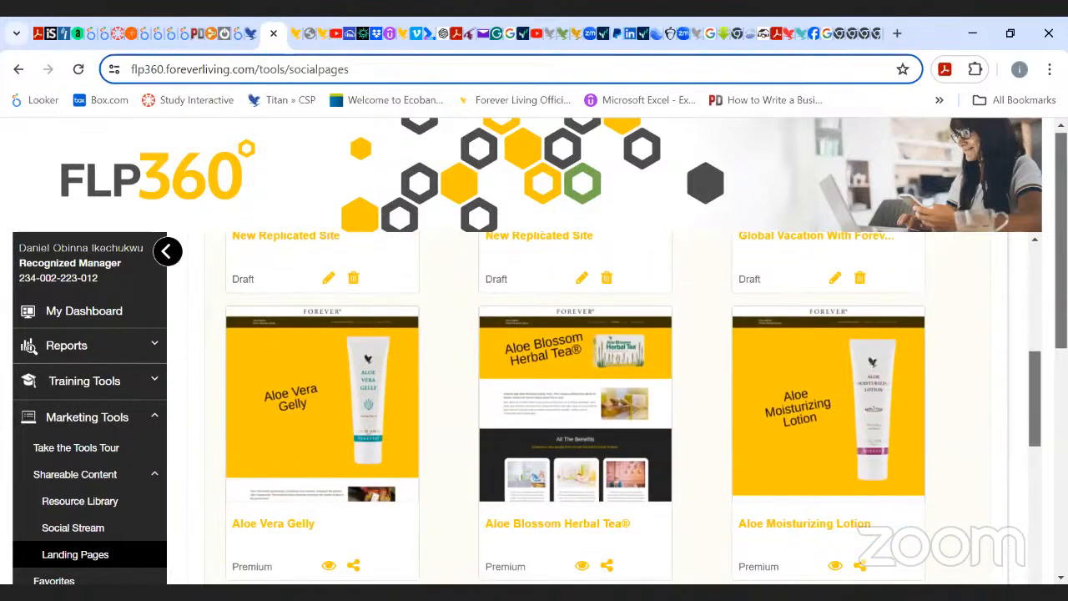
scroll(584, 484, down, 1)
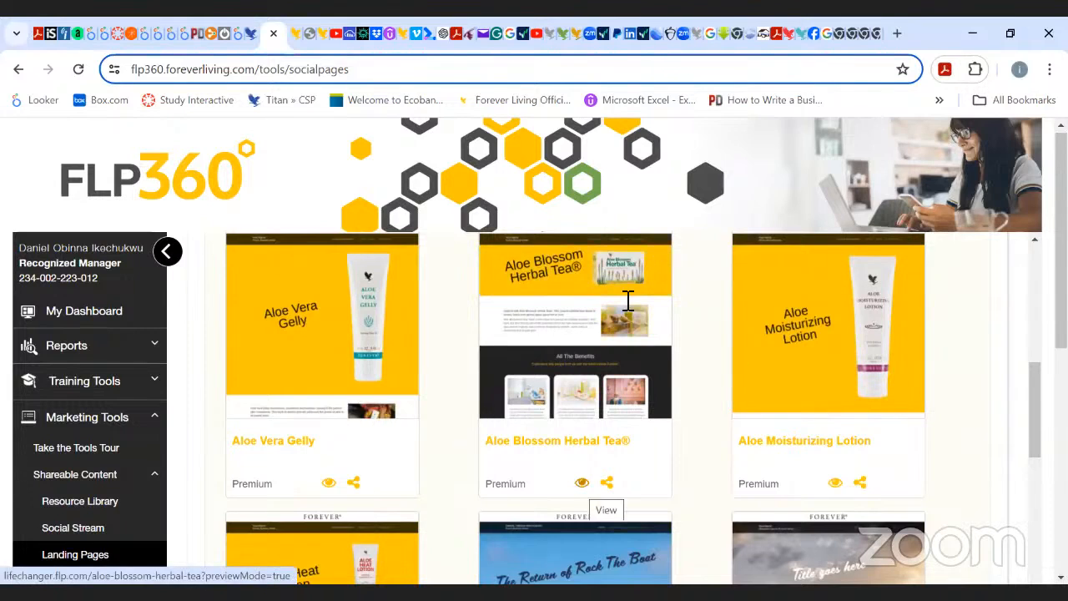
click(387, 297)
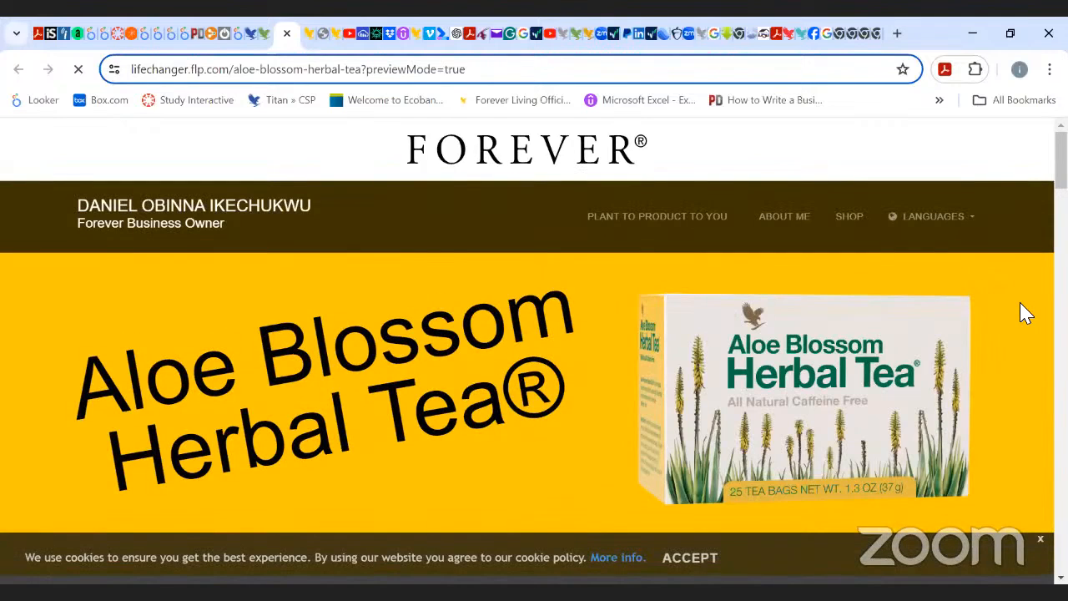
- Examine the Aloe Blossom Herbal Tea page's product description, benefit cards and About Me section
scroll(576, 414, down, 3)
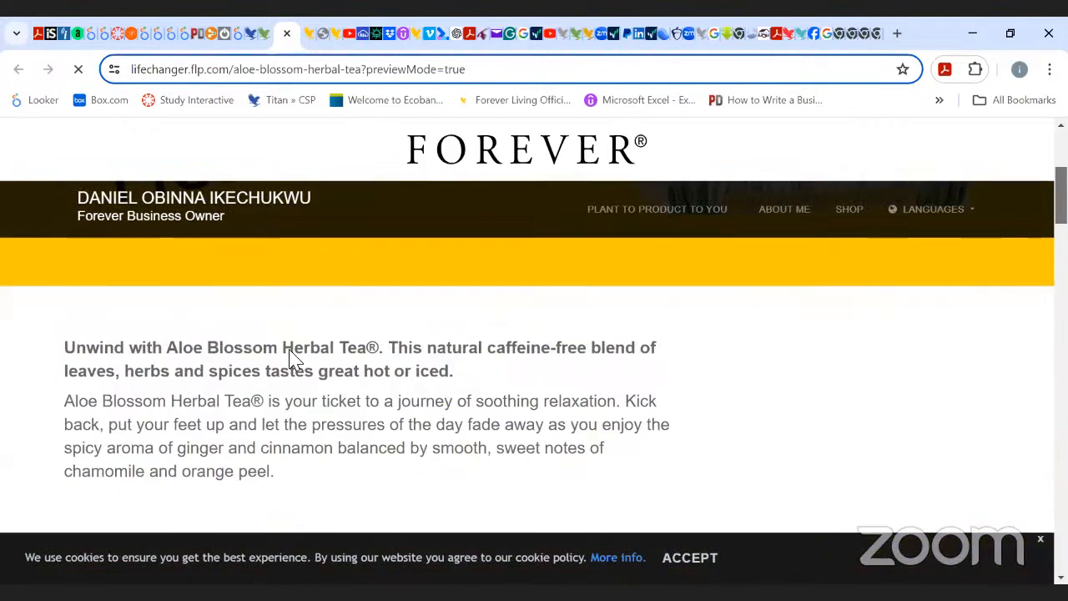
scroll(275, 326, down, 3)
scroll(308, 324, down, 3)
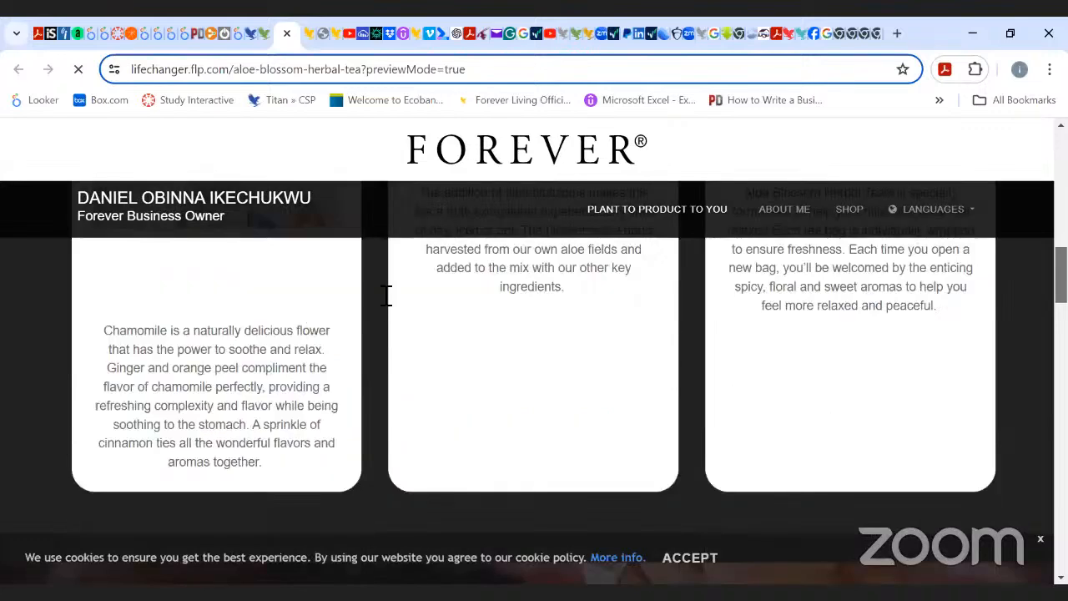
scroll(399, 312, down, 5)
scroll(896, 541, down, 3)
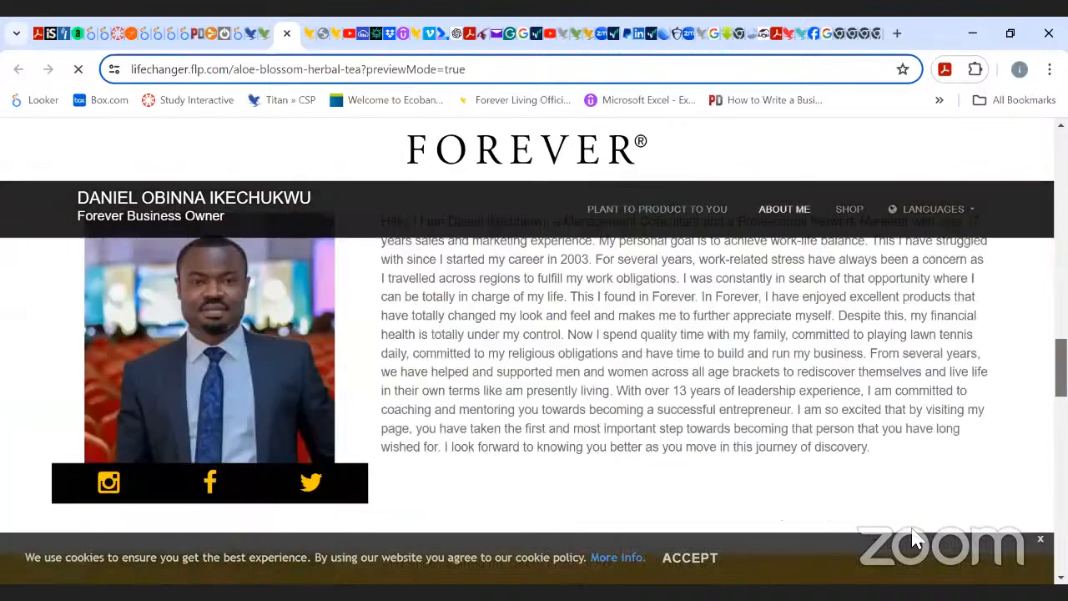
scroll(860, 304, up, 1)
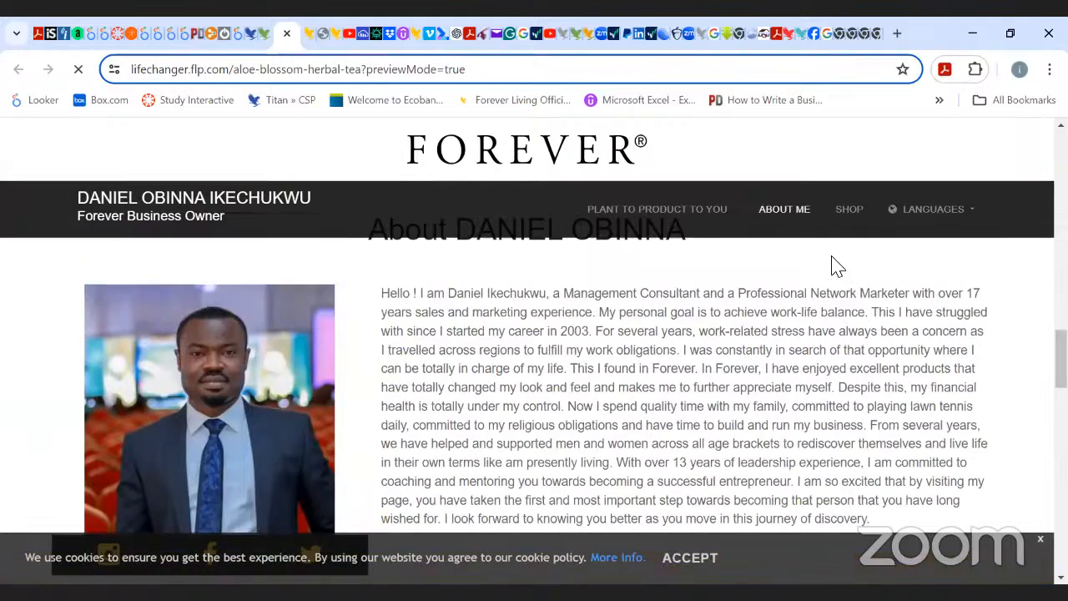
- Highlight the whole biography text in the About Me section, and clear the selection
drag(838, 266, 830, 518)
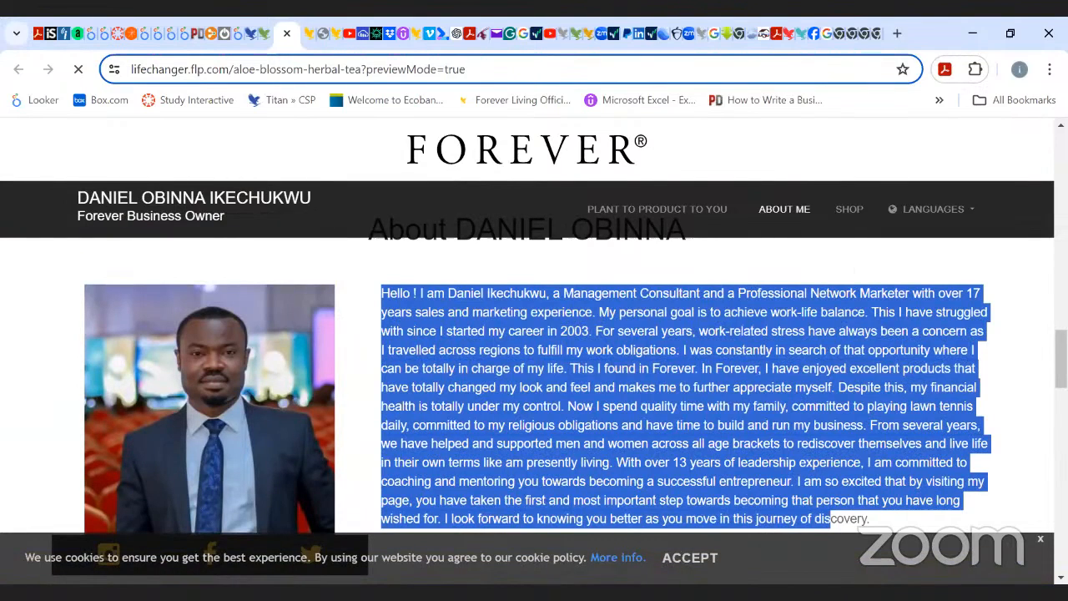
click(830, 519)
triple_click(831, 518)
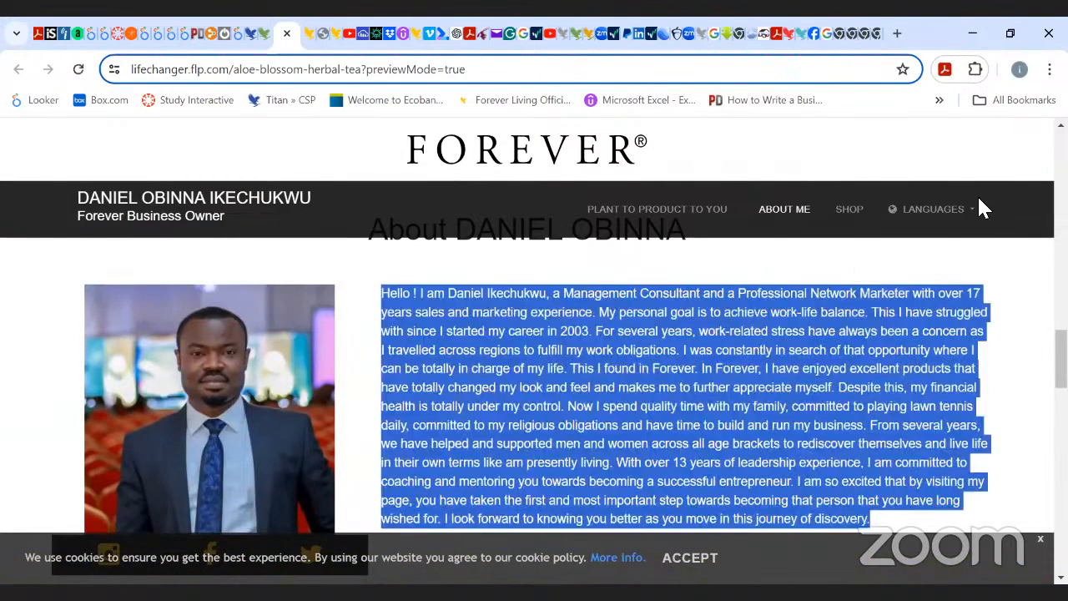
click(388, 121)
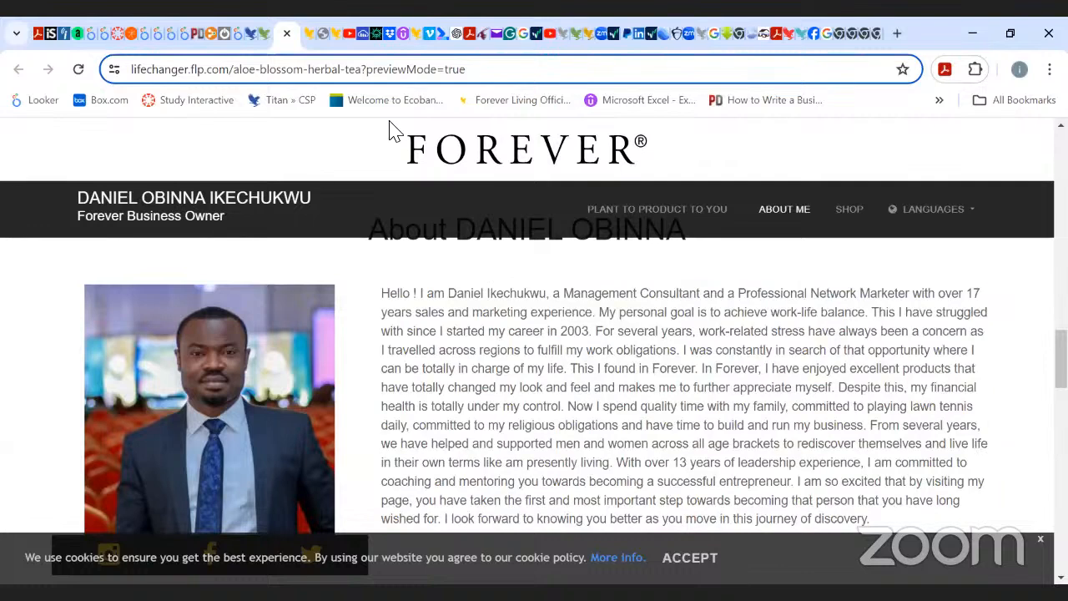
- Return from the Aloe Blossom Herbal Tea preview to the landing pages gallery and open its website settings
drag(1061, 359, 1061, 161)
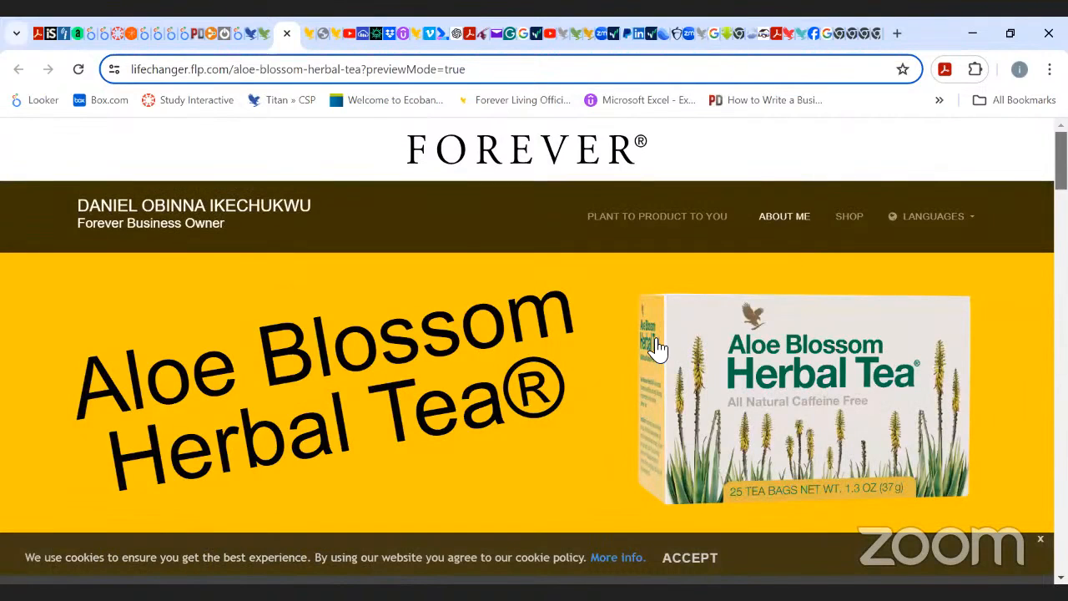
click(263, 33)
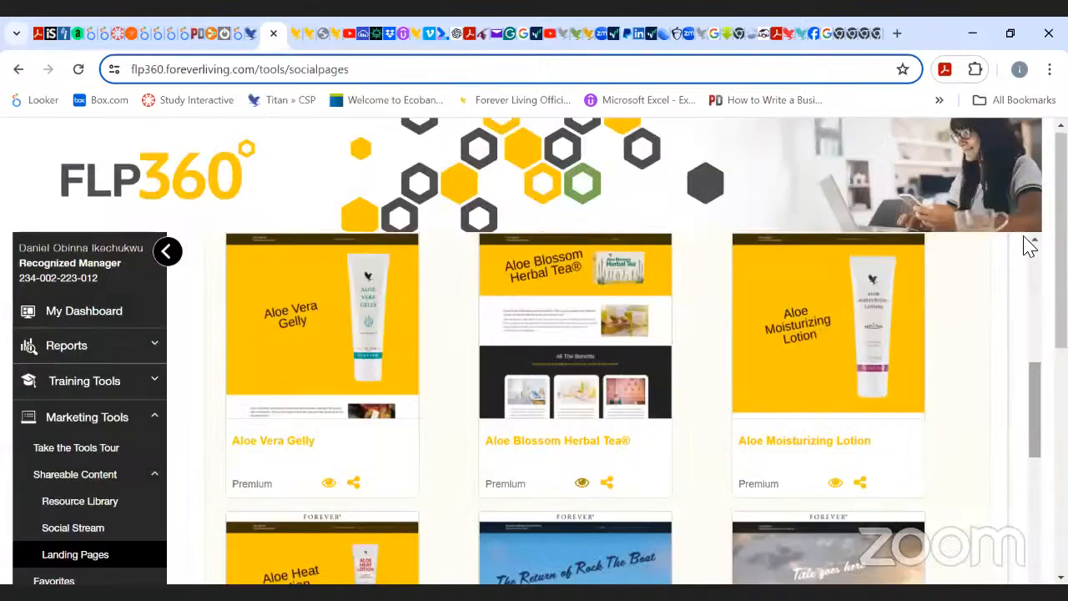
scroll(1030, 245, up, 5)
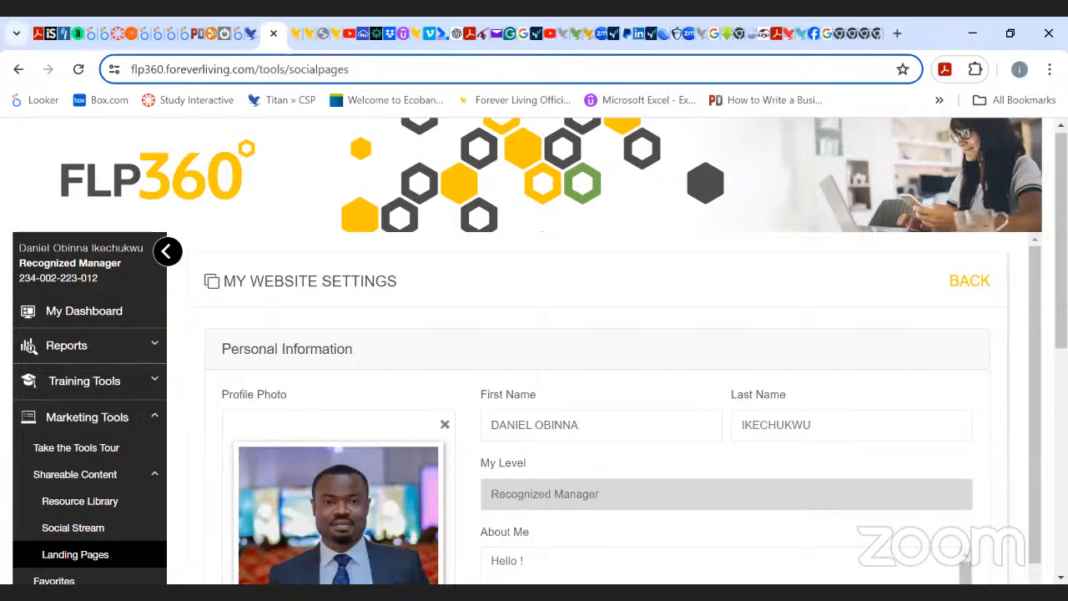
- Examine the profile photo, name, level and About Me fields under Personal Information, focusing the First Name field without editing it
scroll(540, 351, down, 2)
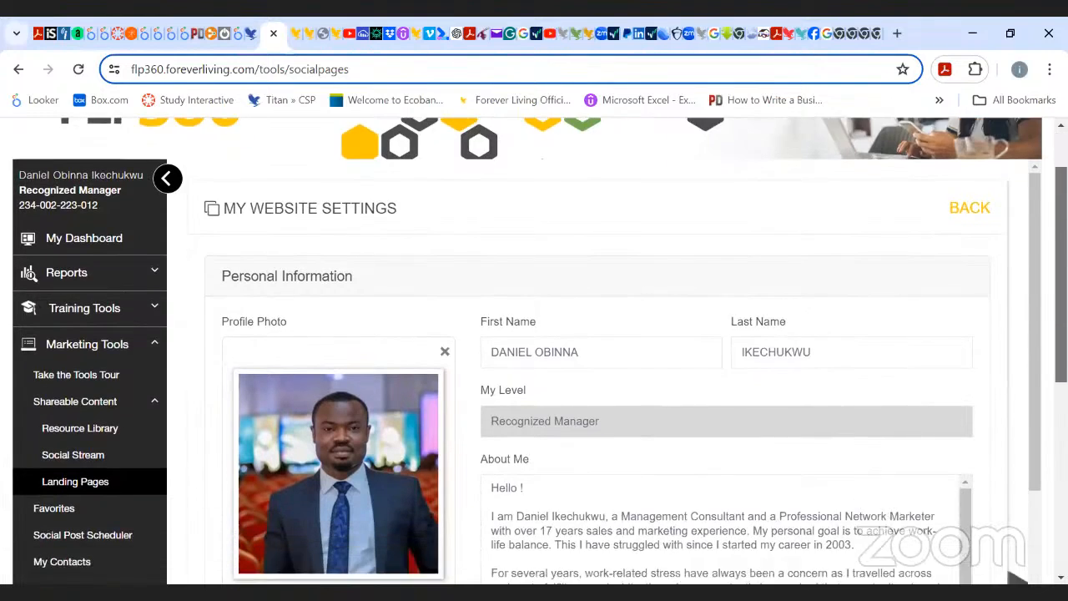
scroll(540, 351, down, 2)
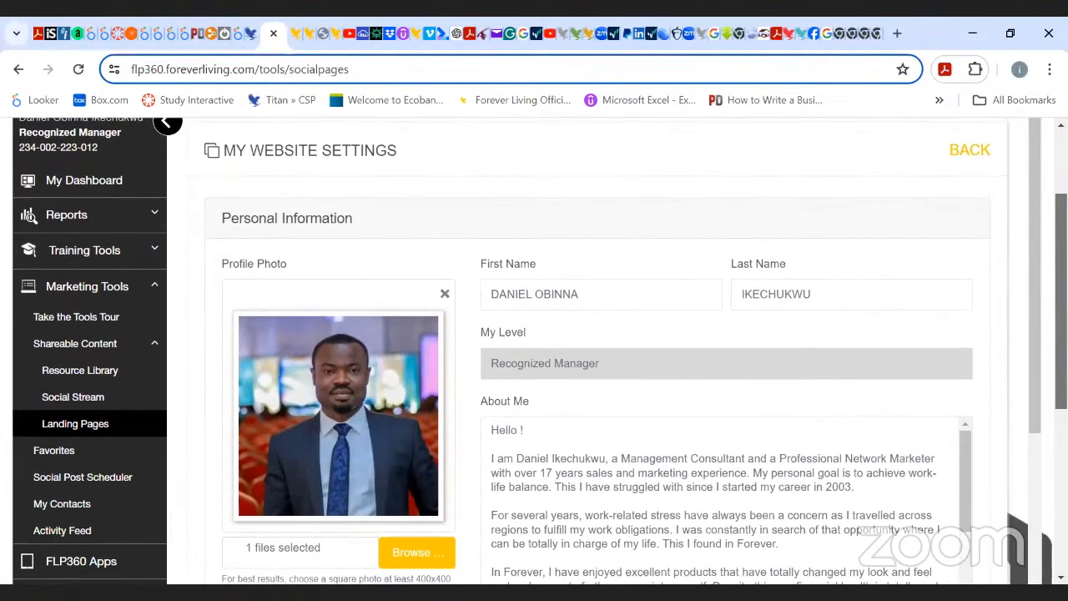
scroll(540, 351, down, 1)
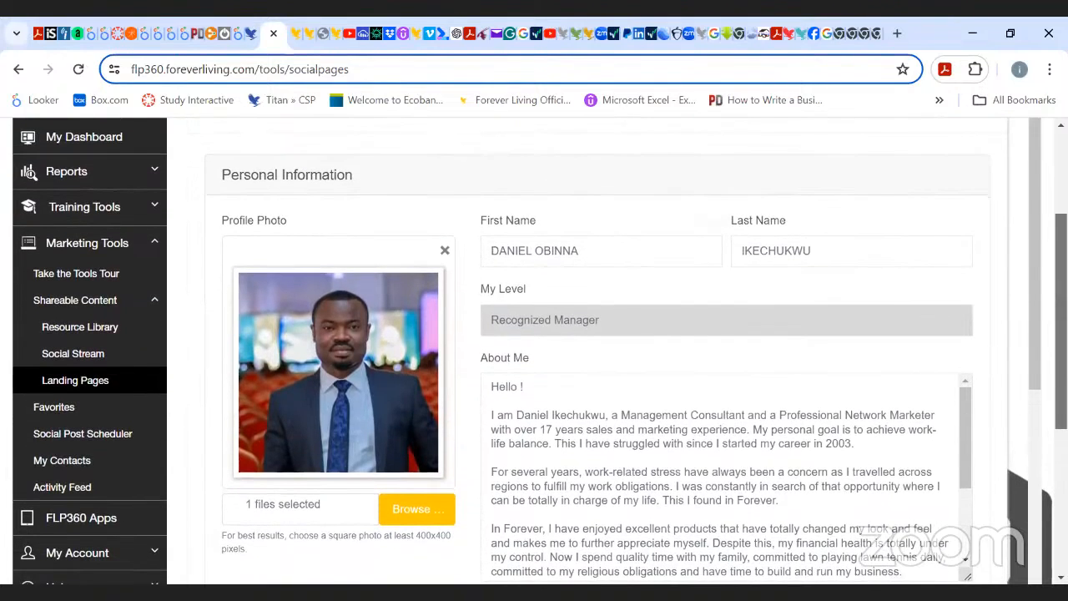
scroll(540, 351, down, 1)
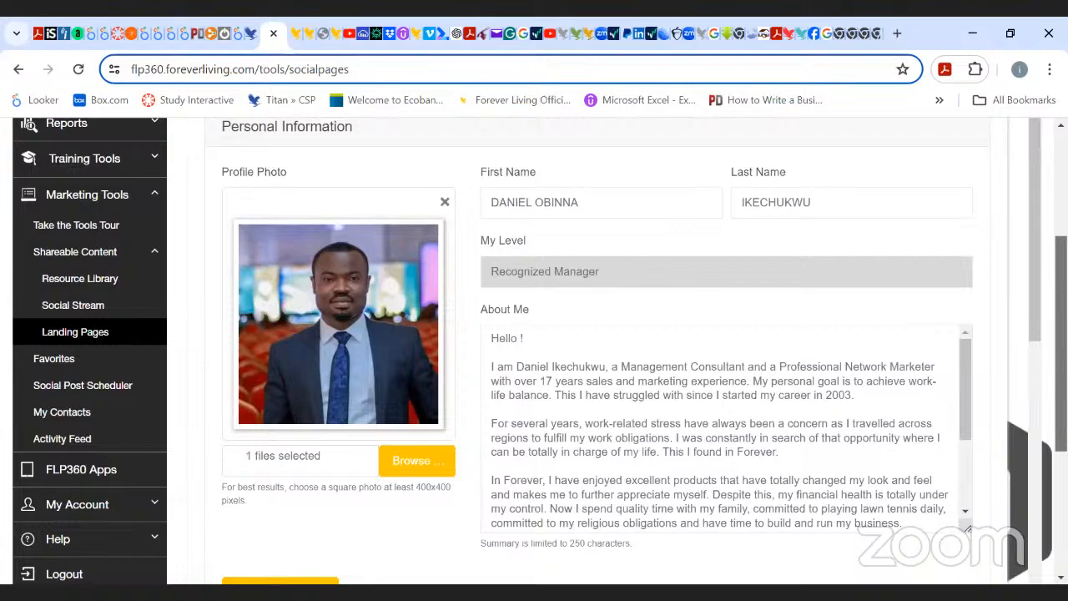
drag(1061, 343, 1060, 276)
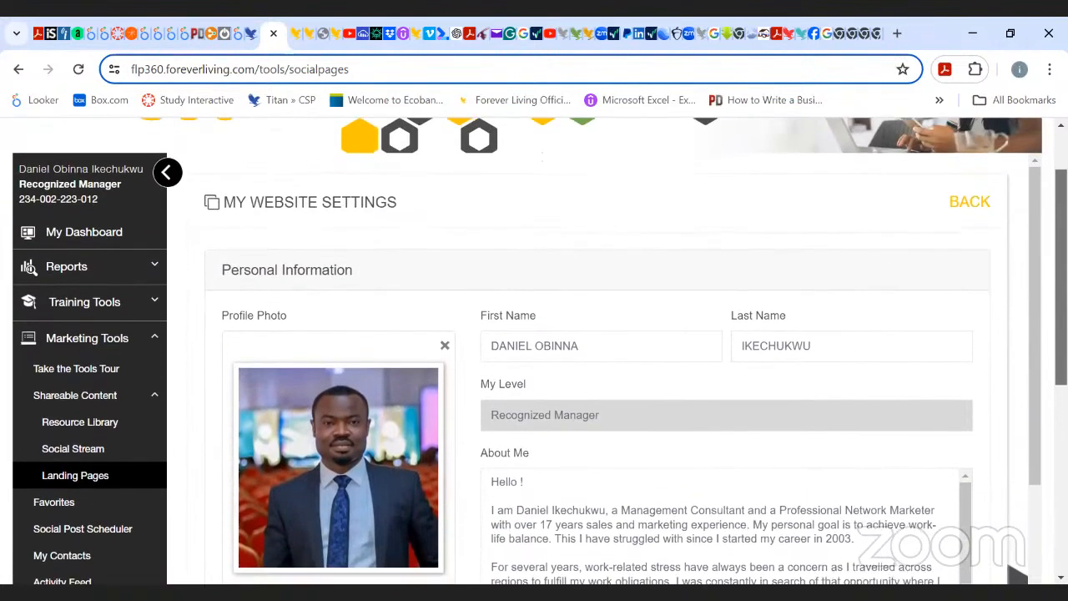
click(589, 352)
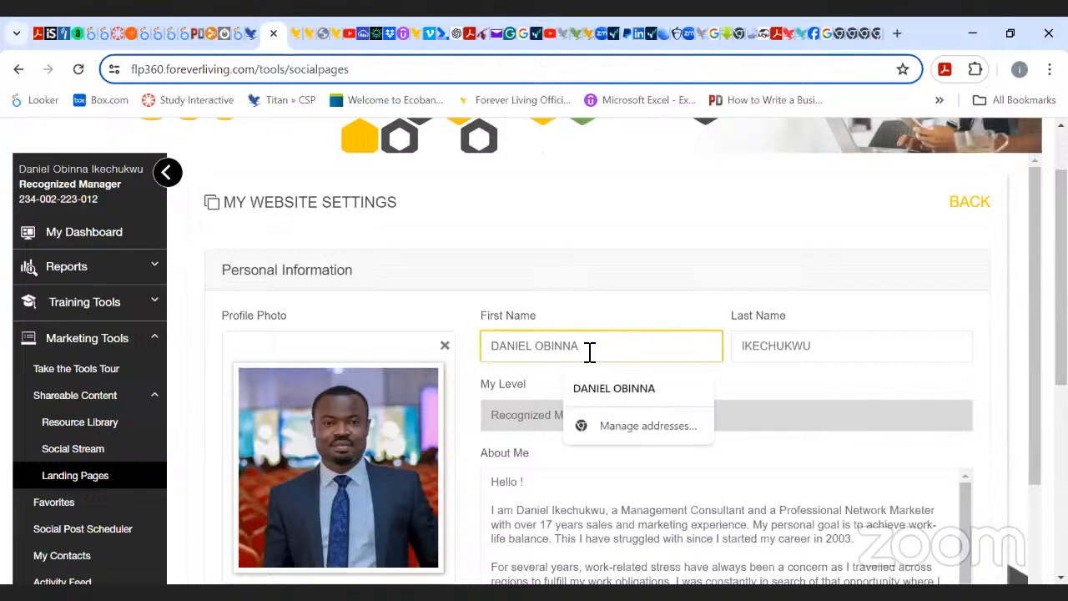
click(872, 321)
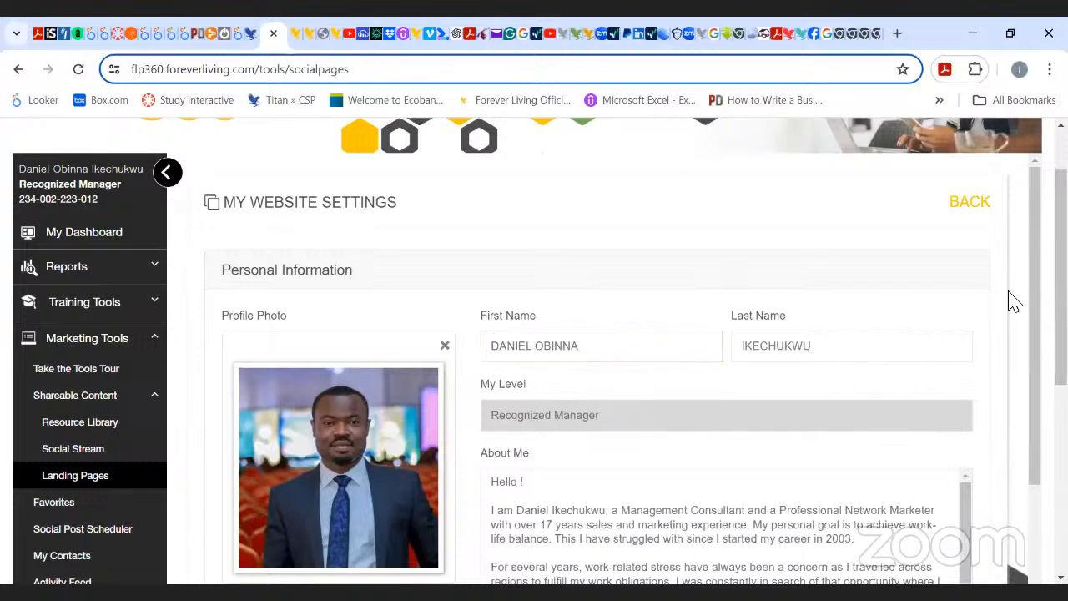
- Read further through the biography in the About Me field of the Personal Information settings
scroll(1017, 574, down, 2)
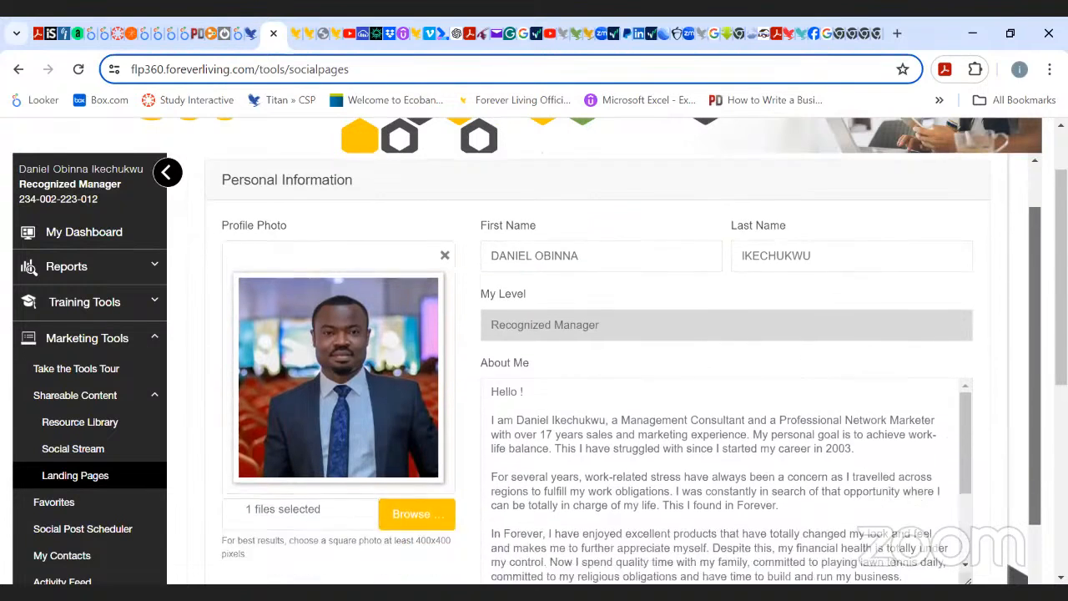
scroll(1017, 574, down, 1)
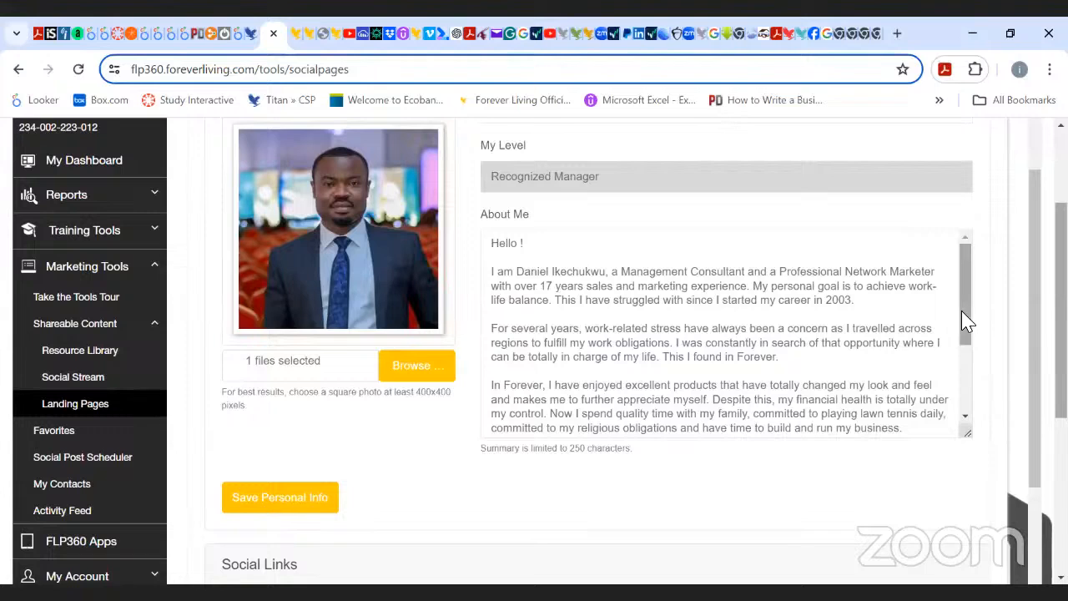
drag(963, 318, 988, 367)
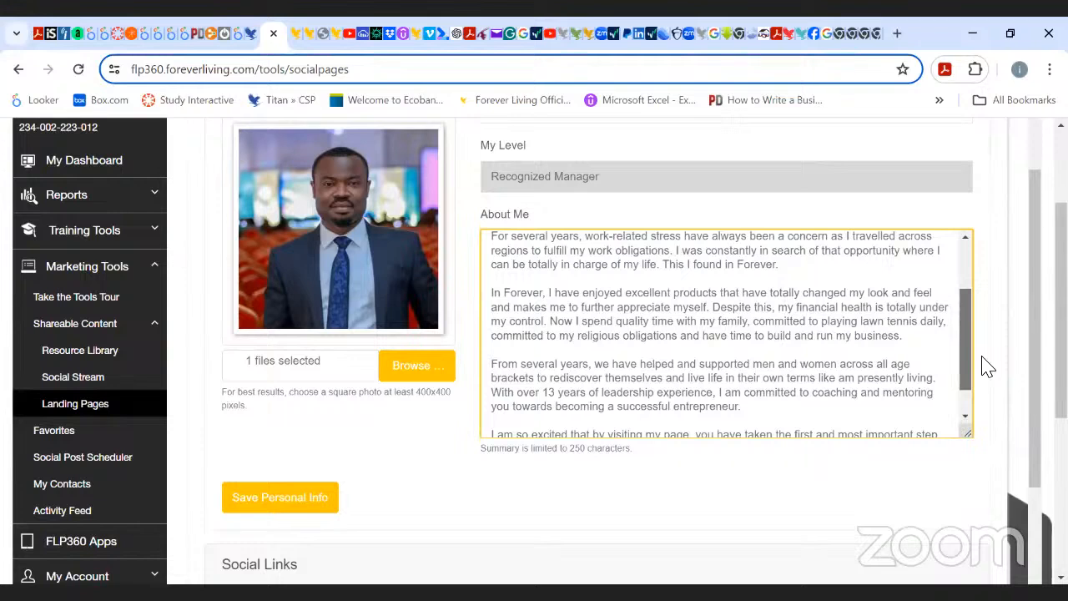
- Read the About Me biography through to its closing paragraph, highlight its text and clear the selection
drag(982, 356, 986, 383)
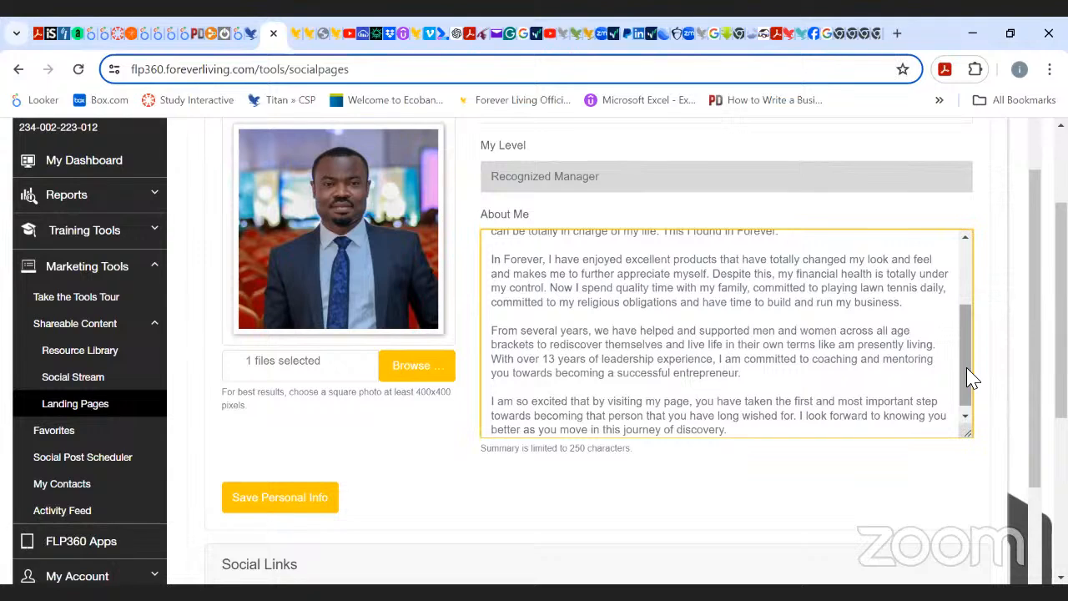
drag(966, 381, 971, 399)
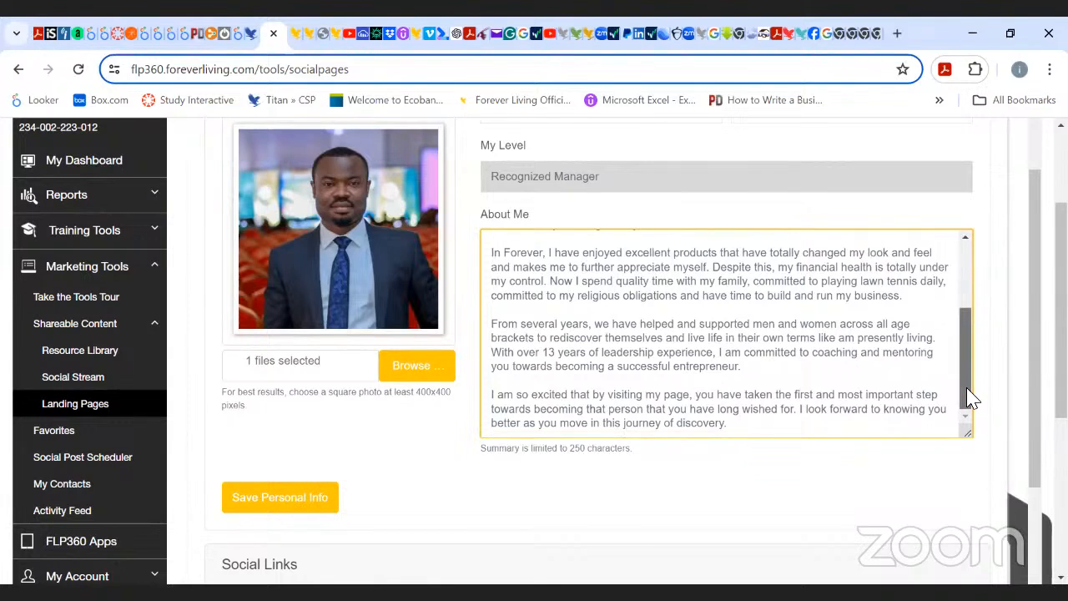
drag(972, 399, 966, 420)
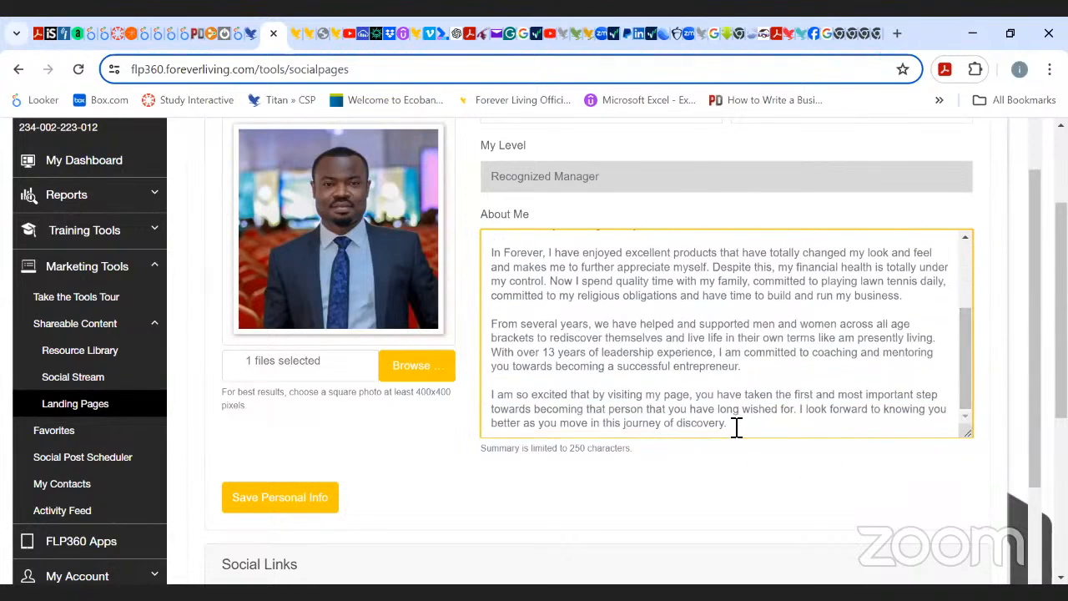
drag(734, 428, 496, 250)
click(553, 247)
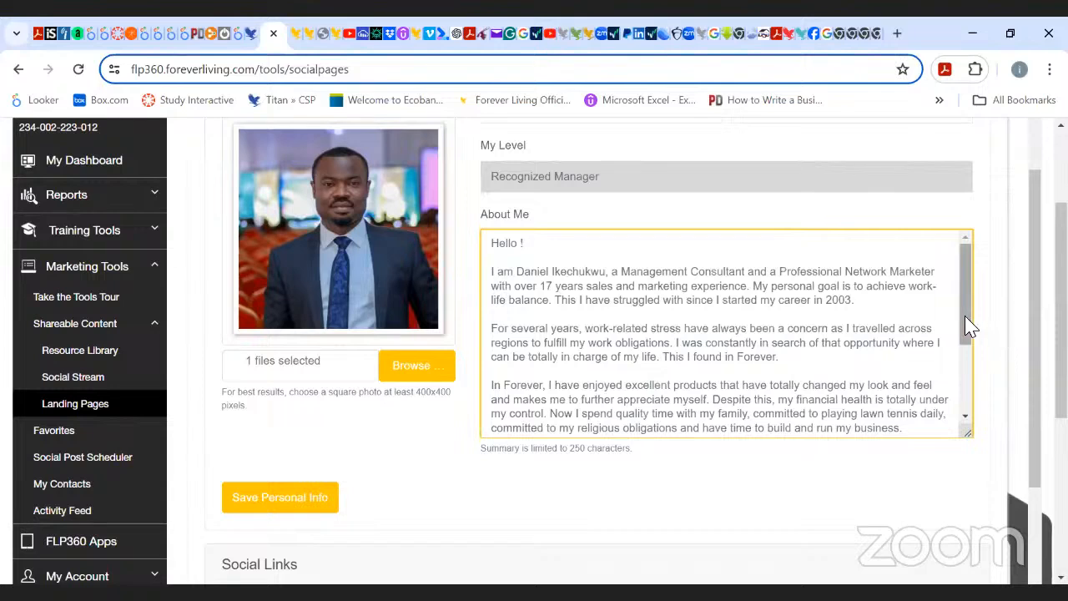
drag(968, 325, 996, 419)
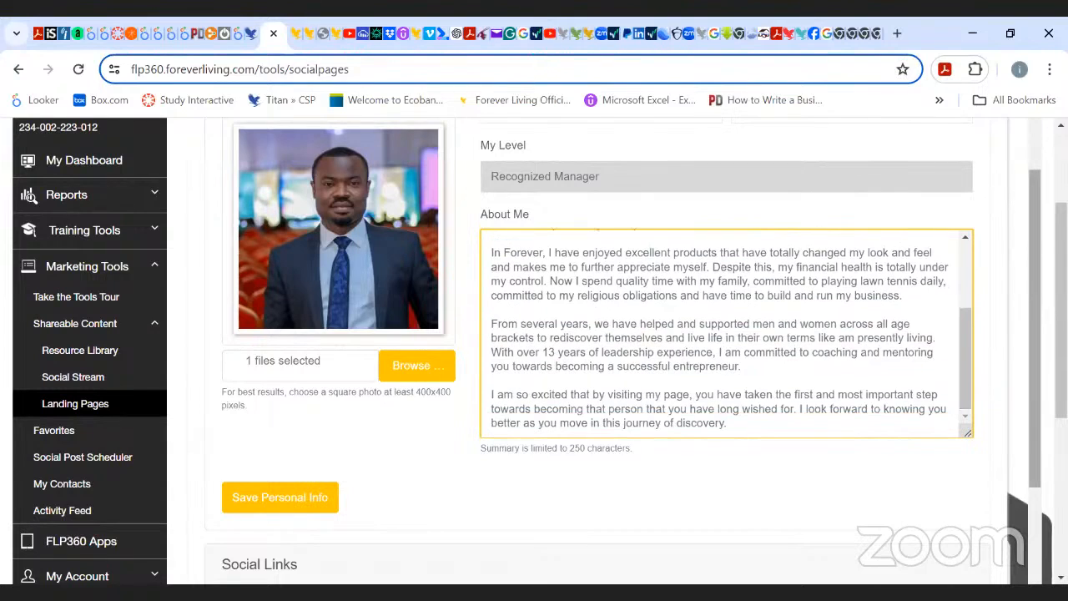
- Review the Social Links section, highlighting the Facebook, Instagram and Twitter addresses one after another, and clear the selection
scroll(585, 350, down, 2)
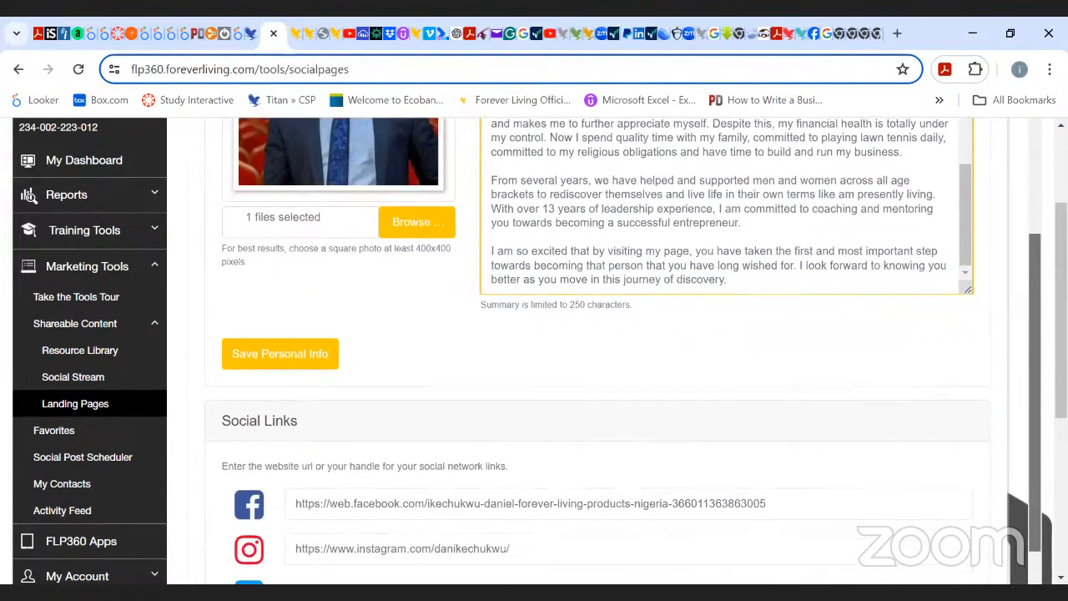
scroll(584, 351, down, 2)
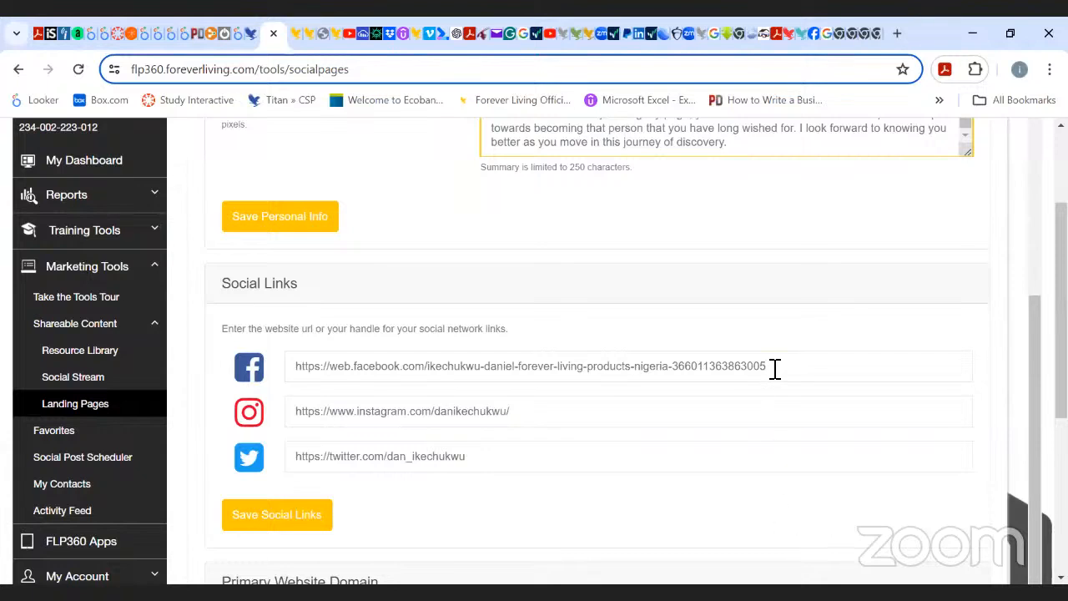
drag(775, 369, 291, 380)
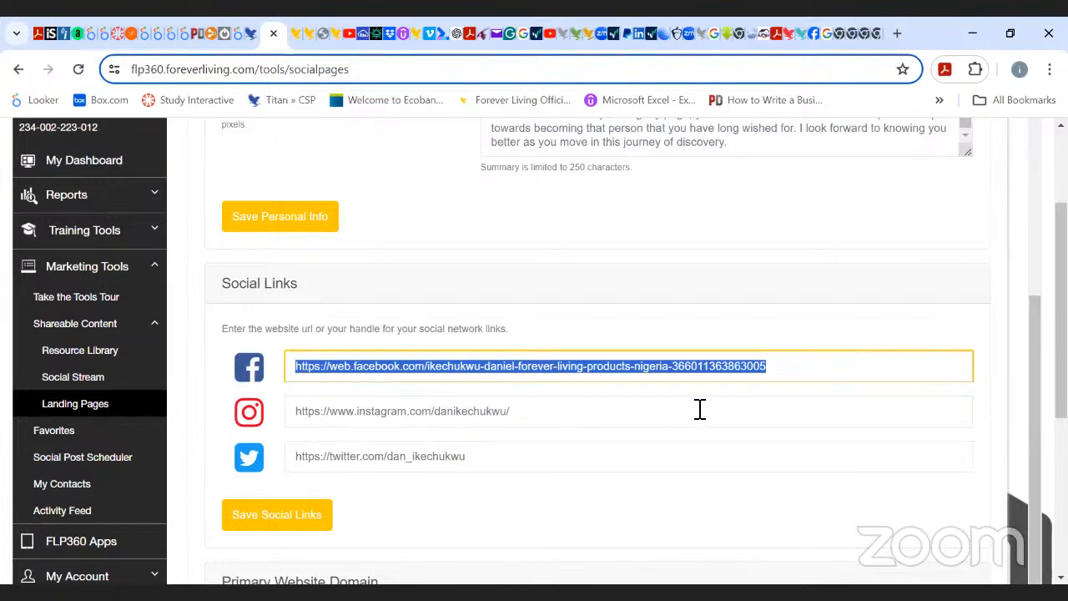
drag(616, 428, 292, 429)
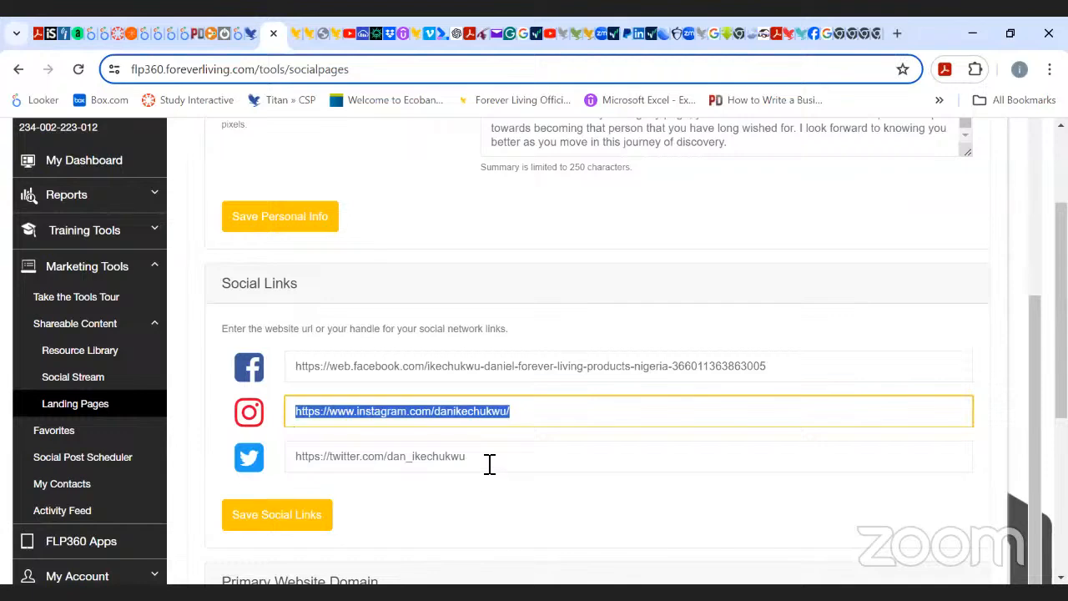
drag(490, 465, 294, 464)
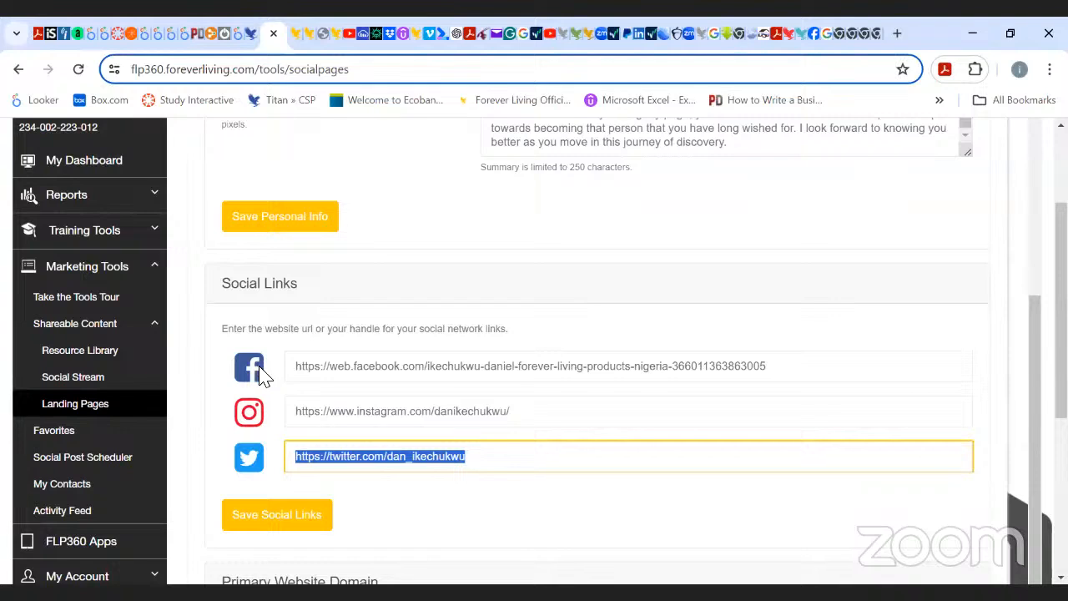
drag(299, 368, 434, 382)
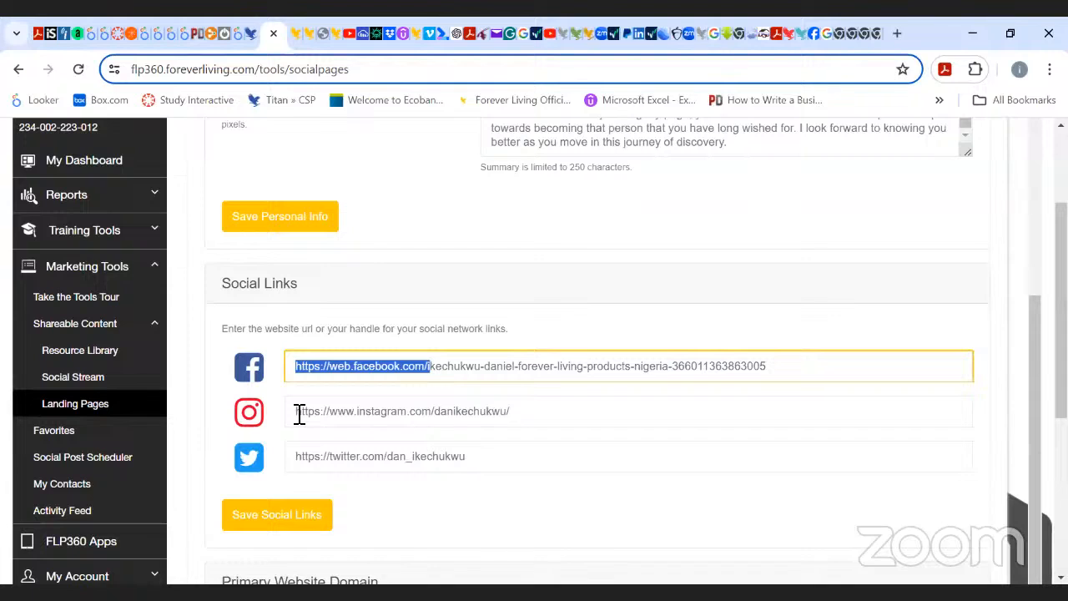
drag(296, 457, 472, 464)
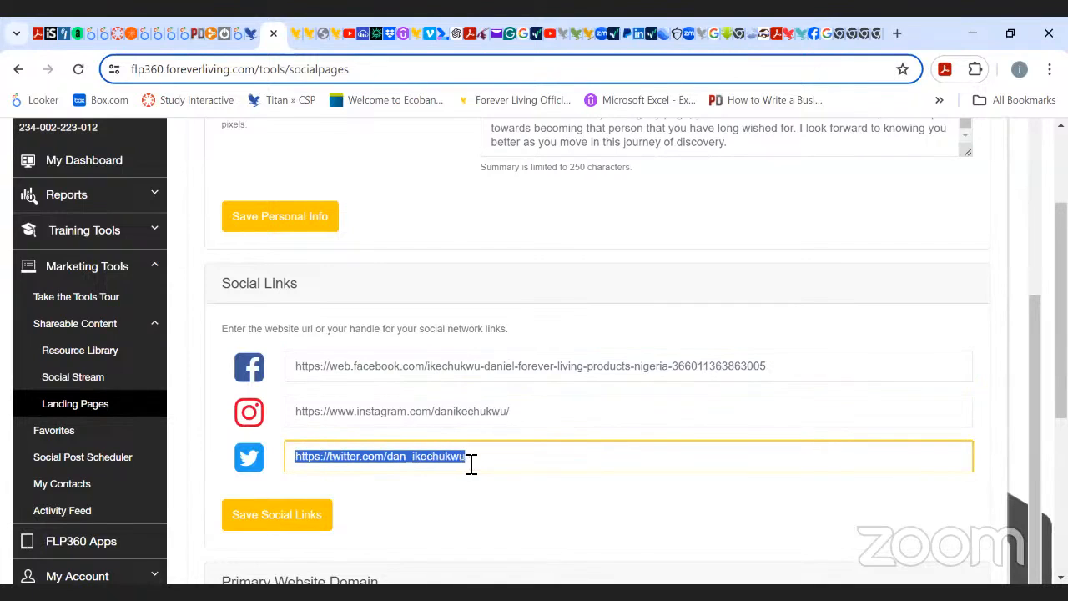
click(683, 320)
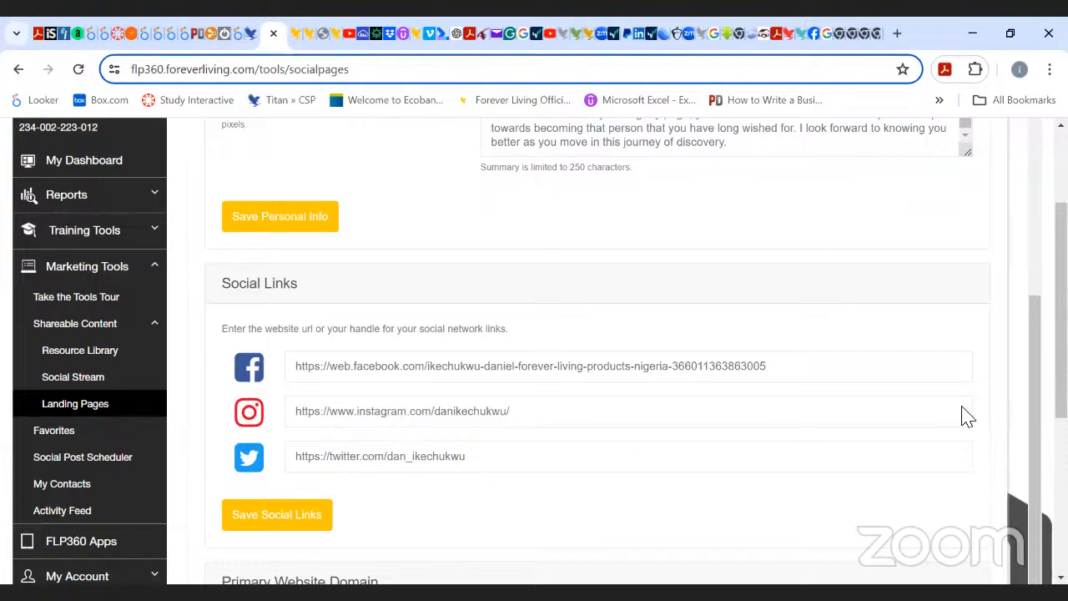
- Show the domains available under Primary Website Domain, and close the list without choosing a different one
scroll(597, 350, down, 3)
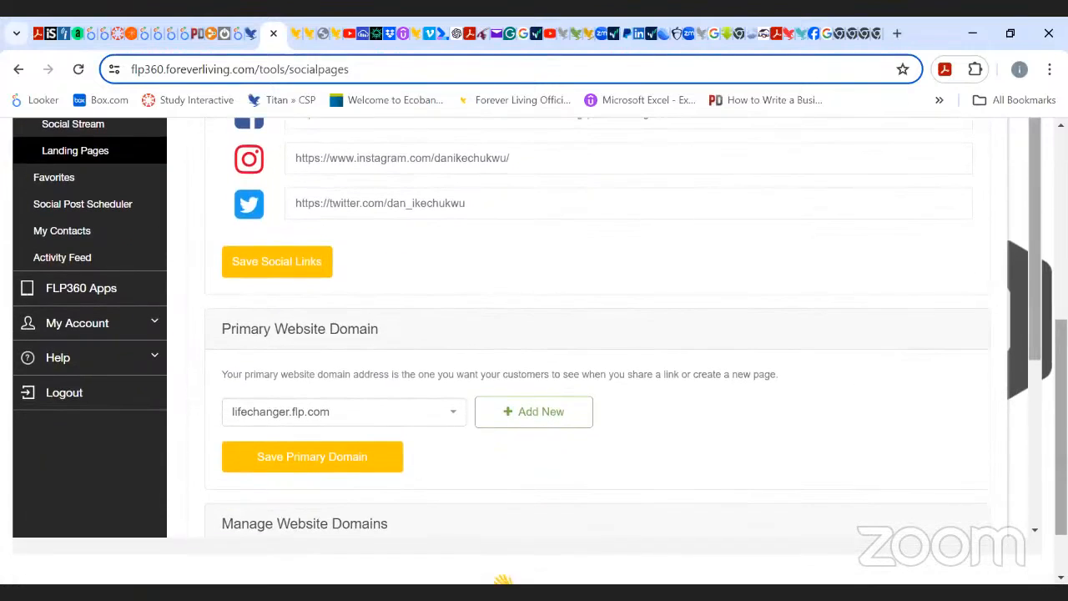
scroll(597, 326, down, 2)
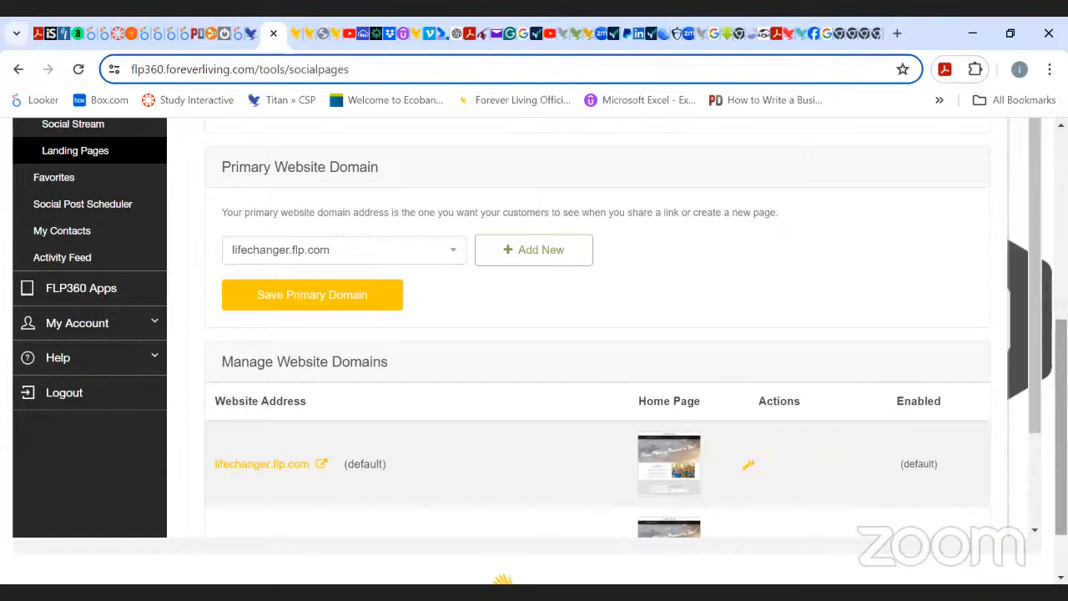
click(457, 257)
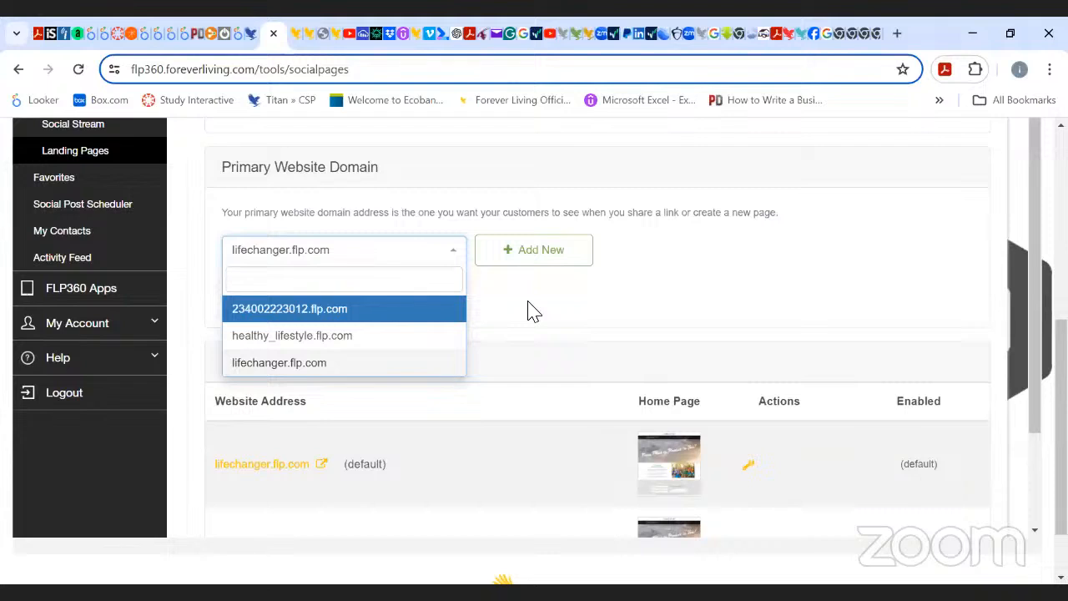
click(608, 294)
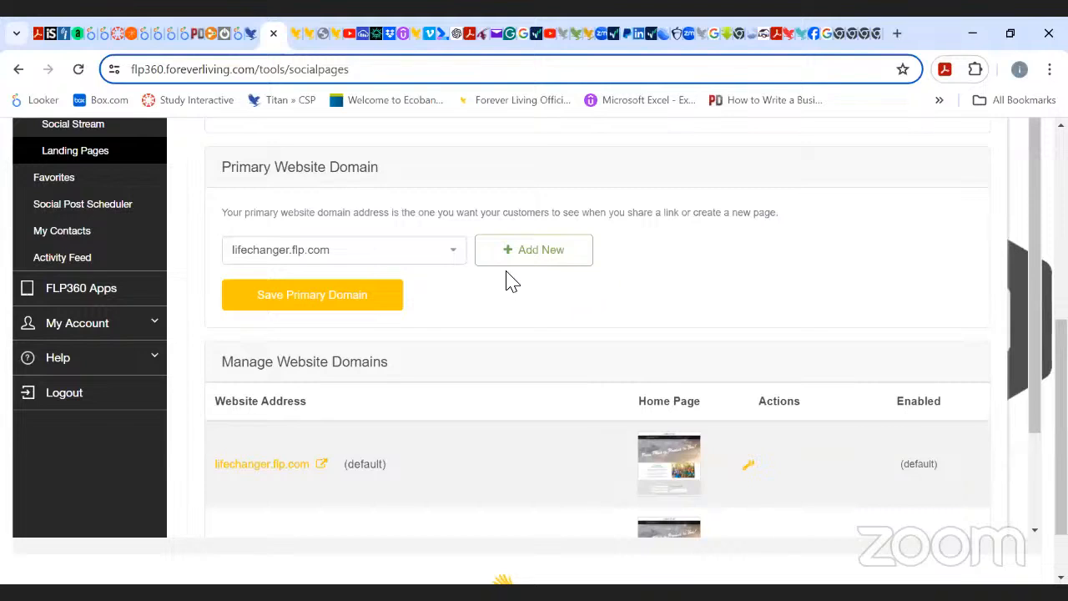
- Try to add a new website domain made of the owner's first and last name separated by a period
click(551, 264)
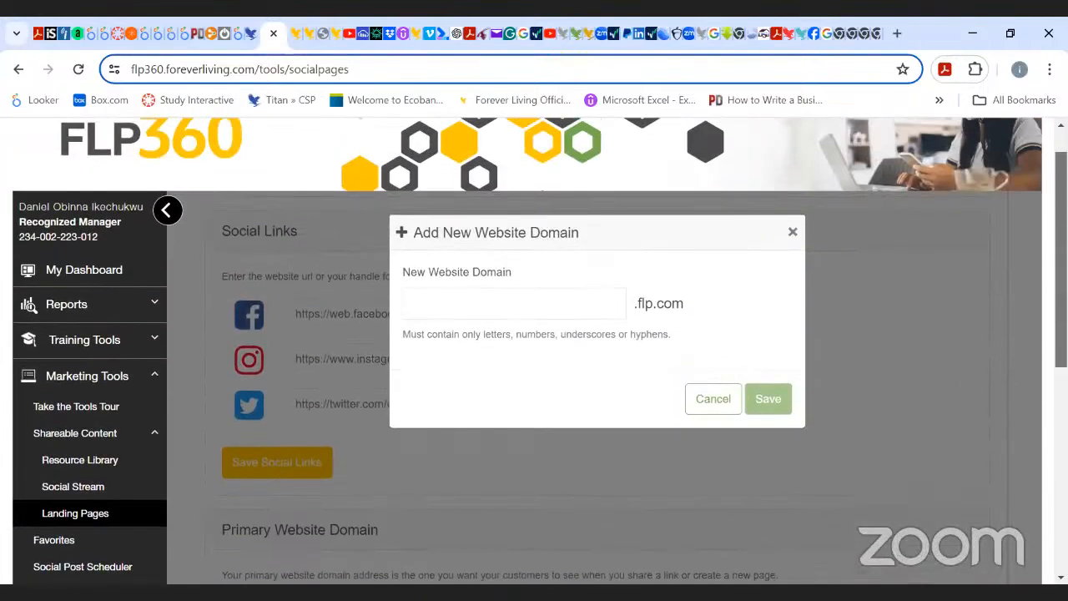
click(624, 314)
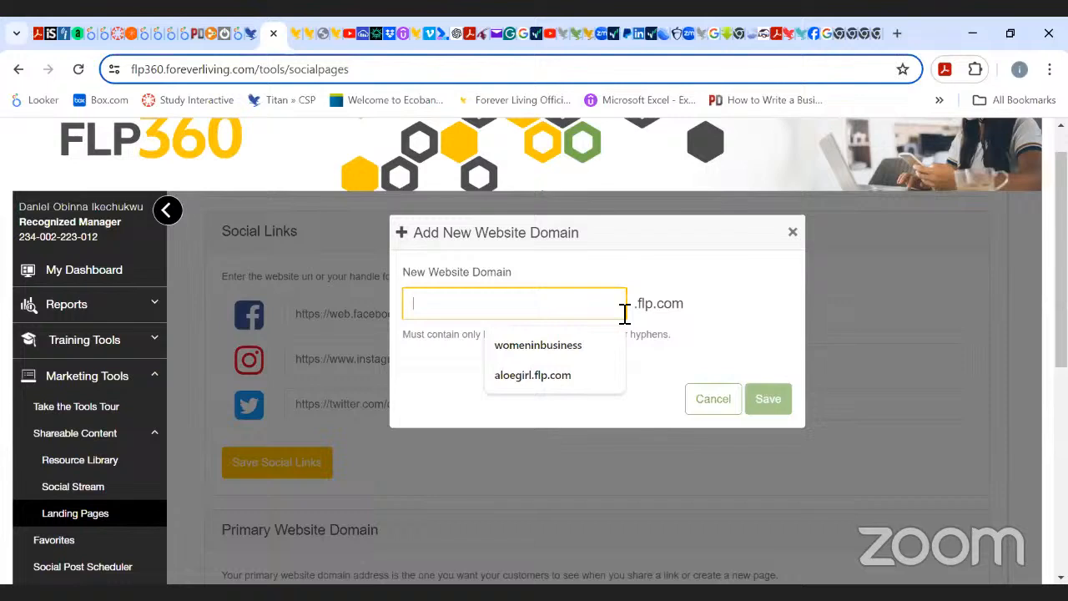
text(daniel)
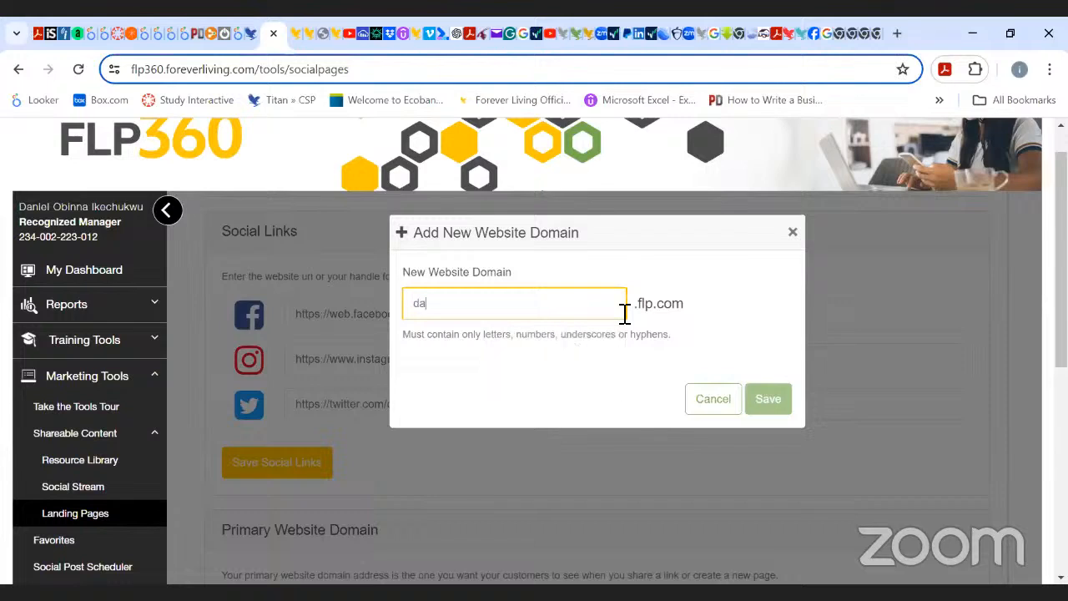
text(.ikechukwu)
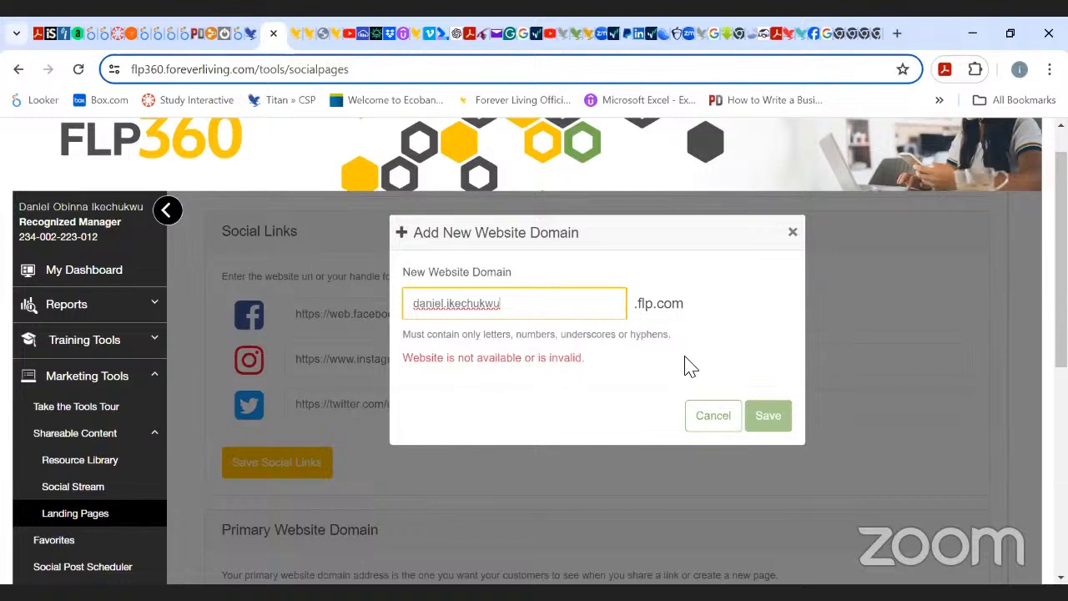
- Replace the proposed new domain with a short form of the owner's first name, and close the dialog without saving
key(BackSpace)
key(BackSpace)
key(BackSpace)
key(BackSpace)
key(BackSpace)
key(BackSpace)
key(BackSpace)
key(BackSpace)
key(BackSpace)
key(BackSpace)
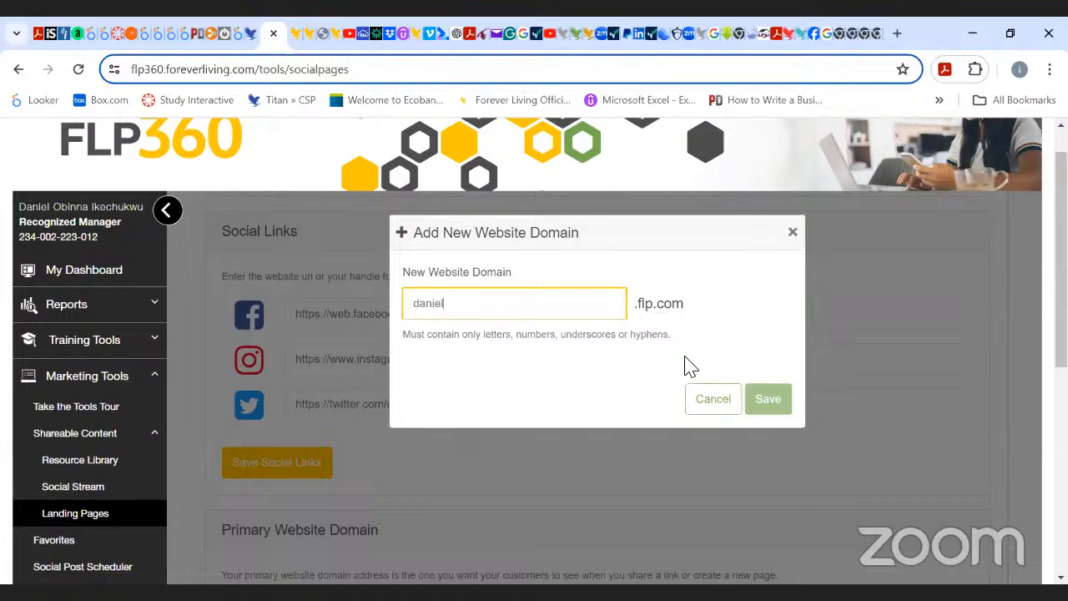
key(BackSpace)
key(BackSpace)
key(BackSpace)
text(ny)
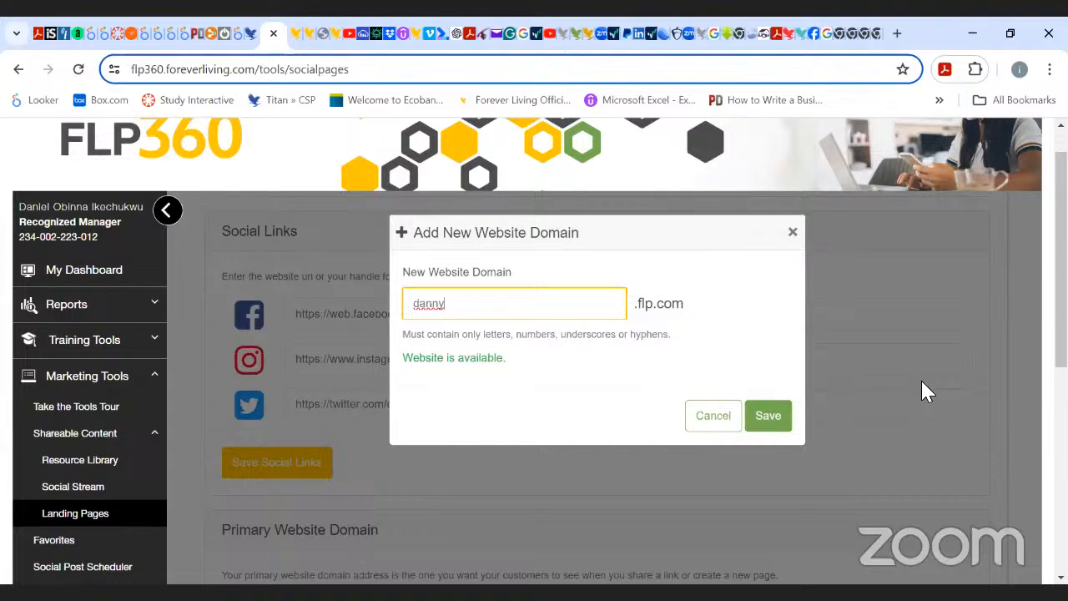
click(793, 233)
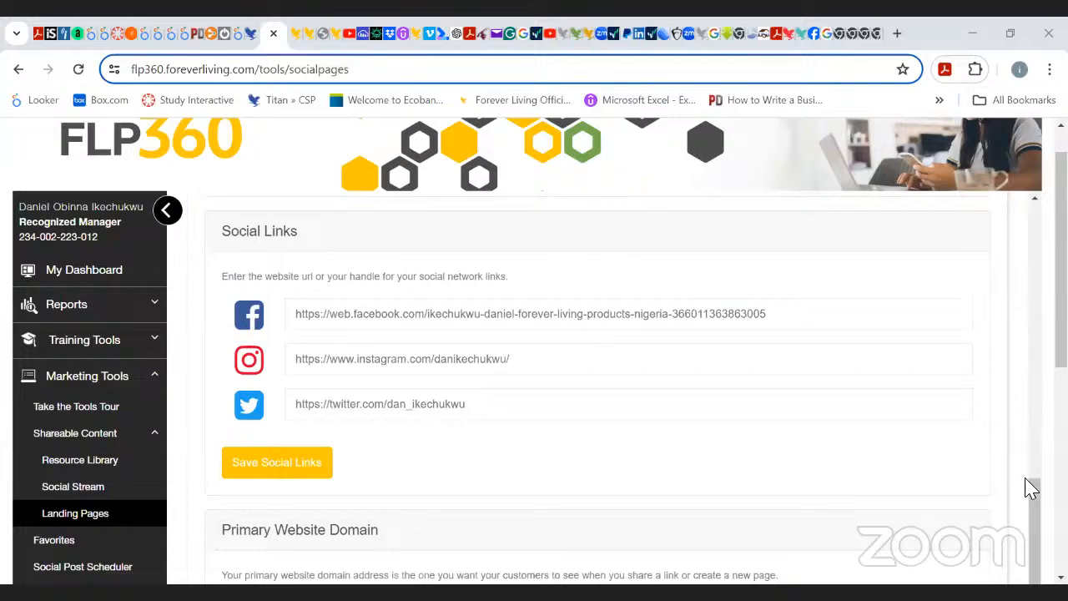
- Disable both non-default domains under Manage Website Domains, and enable them again
scroll(1033, 354, down, 4)
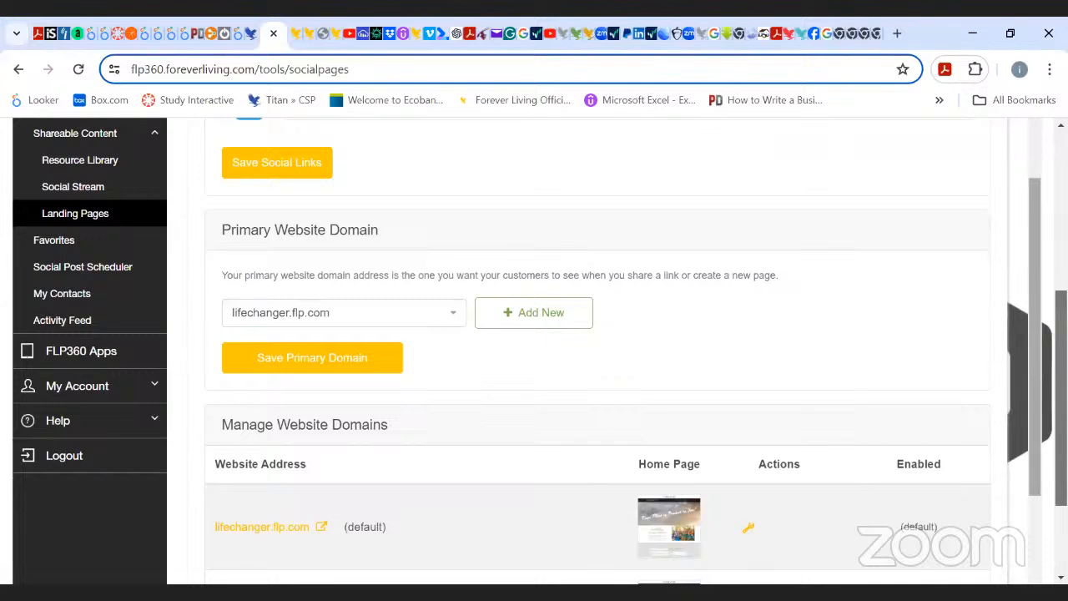
scroll(1033, 355, down, 1)
scroll(1034, 354, down, 2)
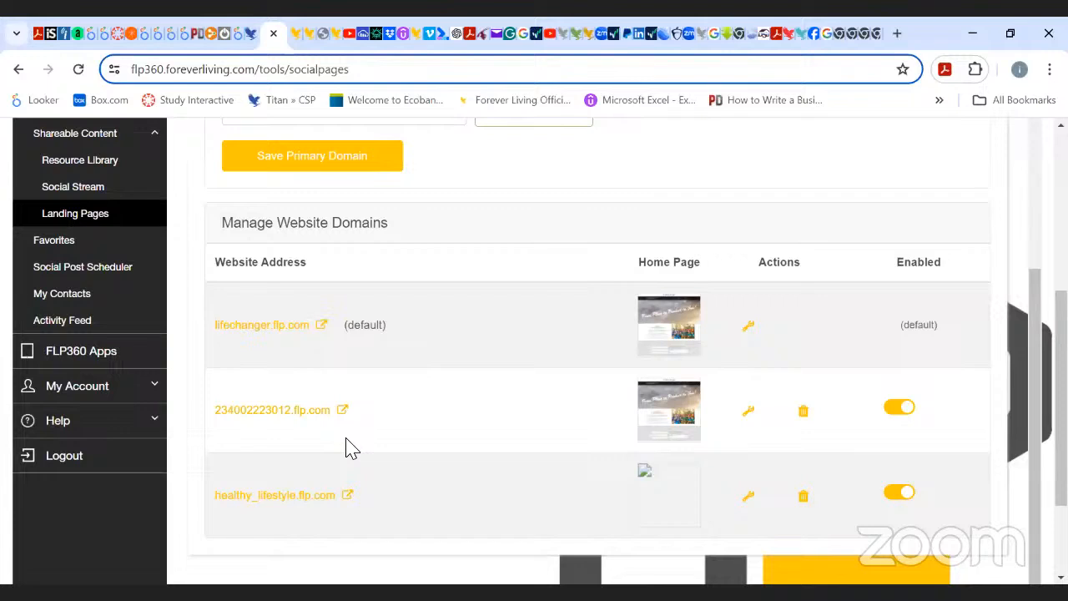
click(897, 409)
click(891, 500)
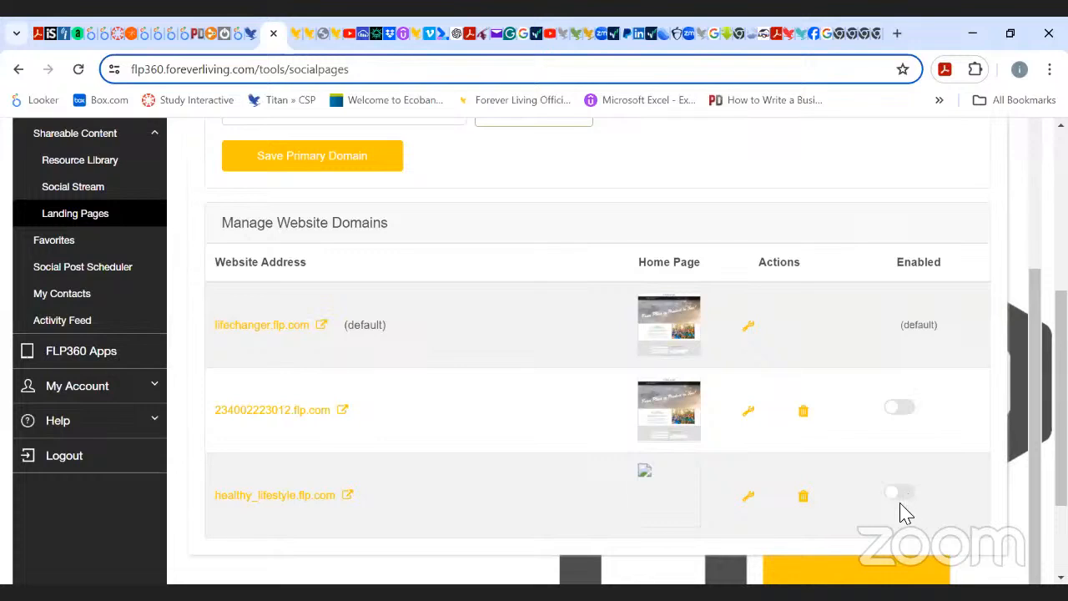
click(900, 493)
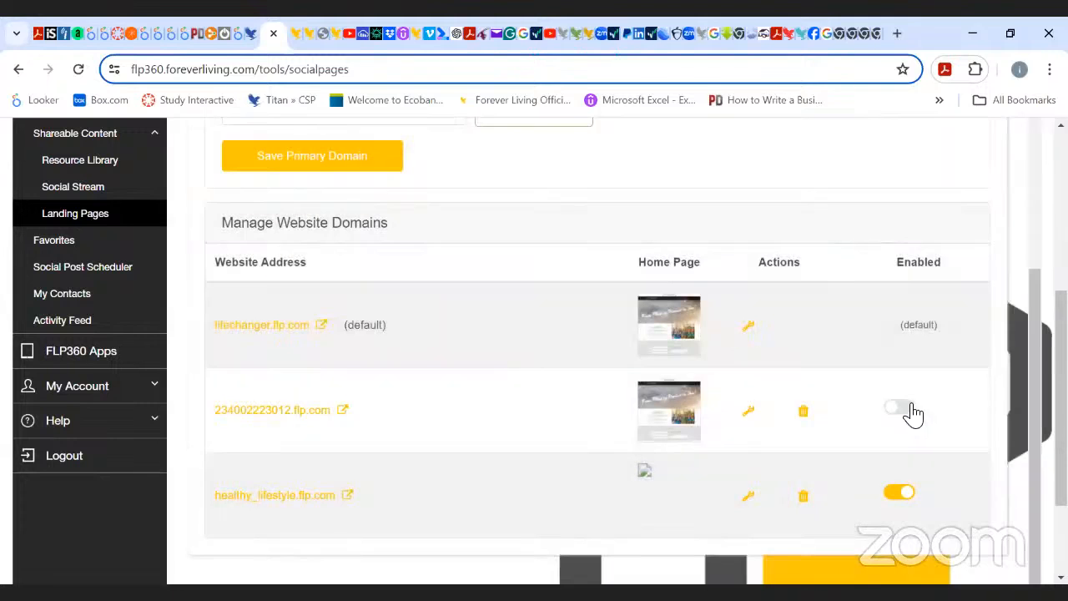
click(908, 410)
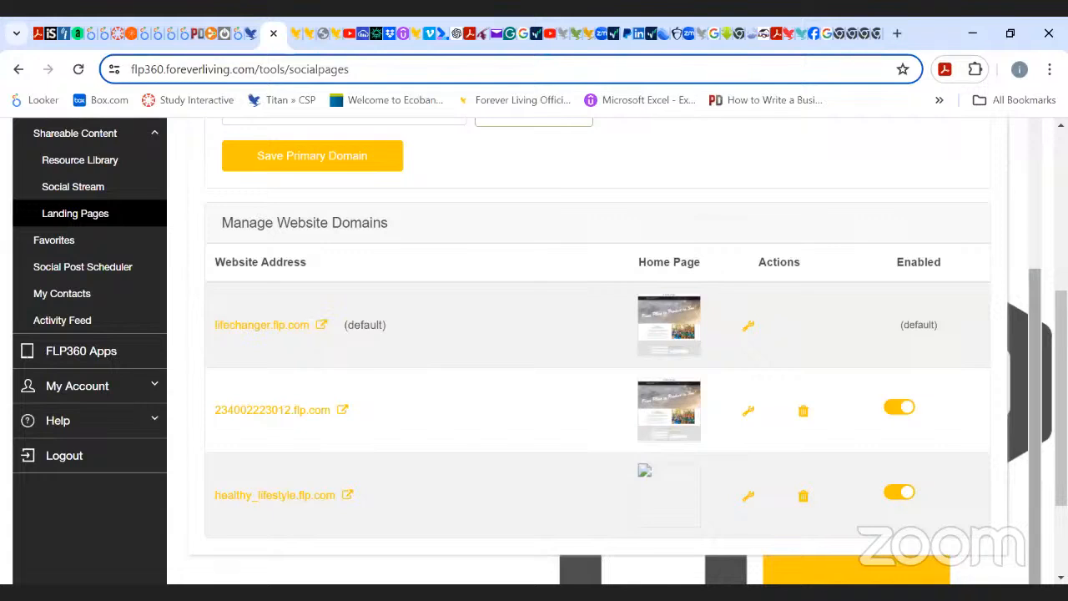
- Look again at the Primary Website Domain choices, keeping lifechanger.flp.com selected
drag(1034, 426, 1030, 245)
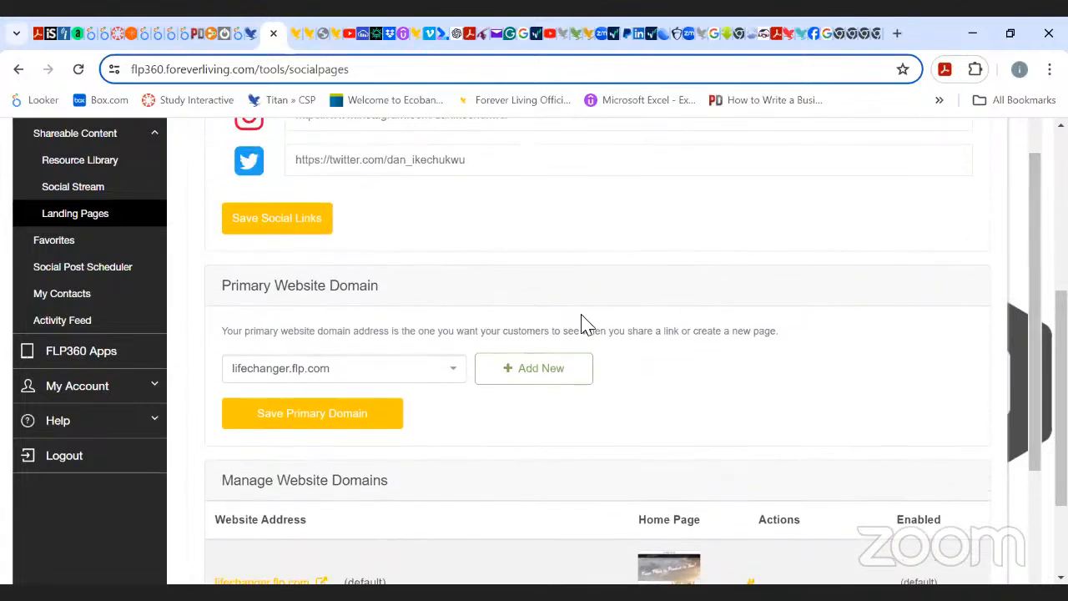
click(457, 372)
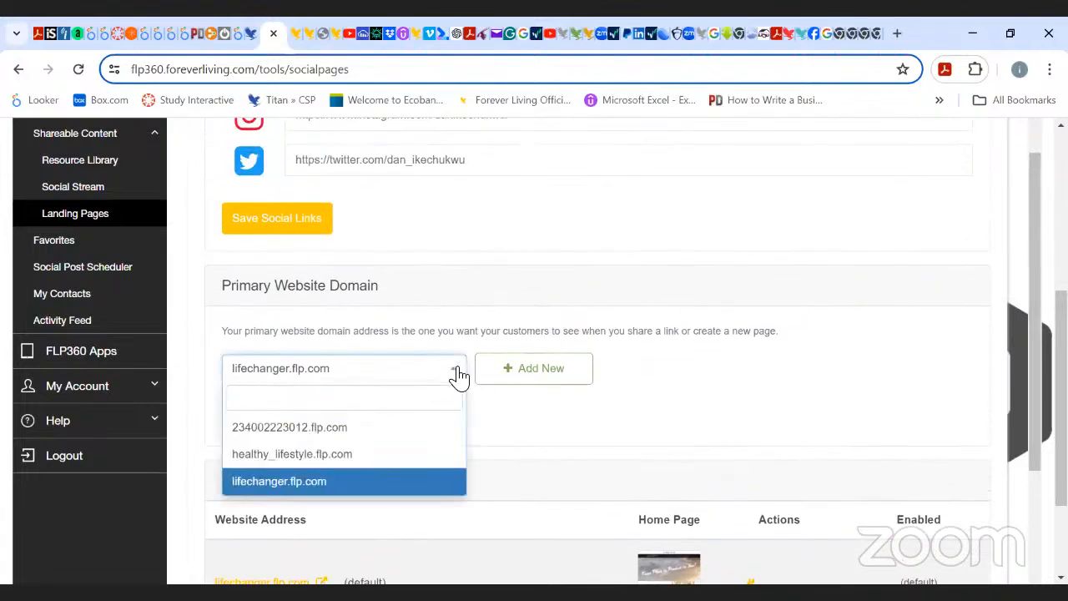
click(745, 380)
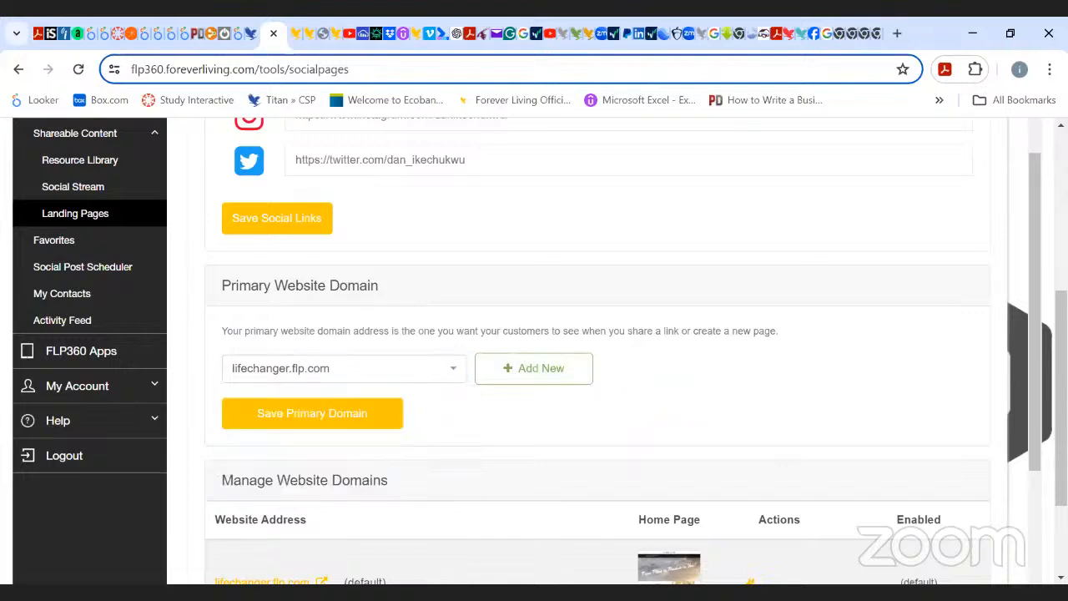
- Open the website settings of the default domain lifechanger.flp.com and browse the pages offered as its home page
scroll(926, 375, down, 3)
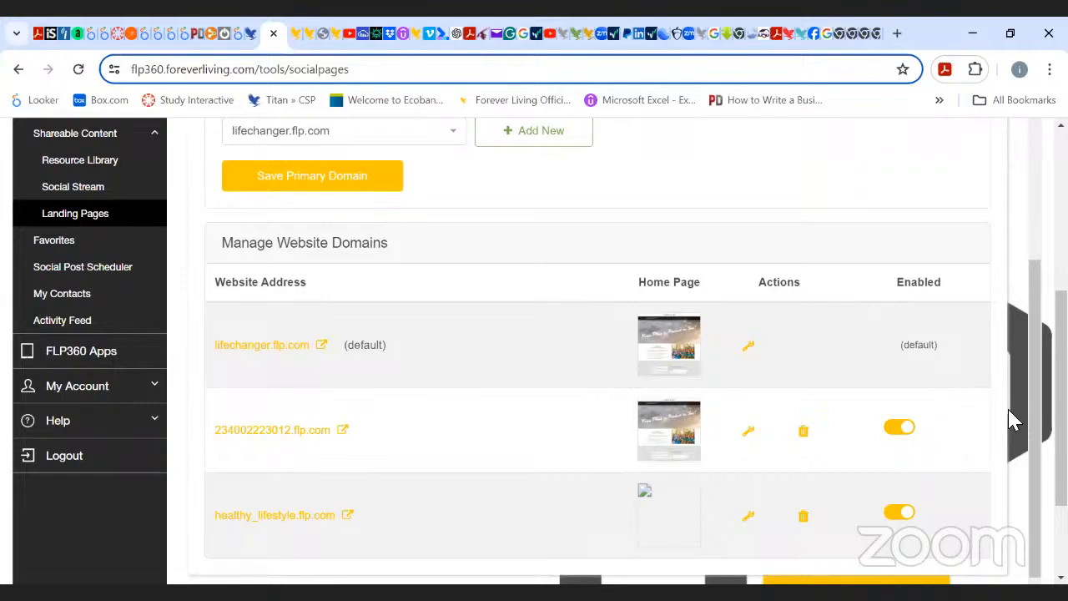
click(749, 347)
scroll(746, 358, down, 6)
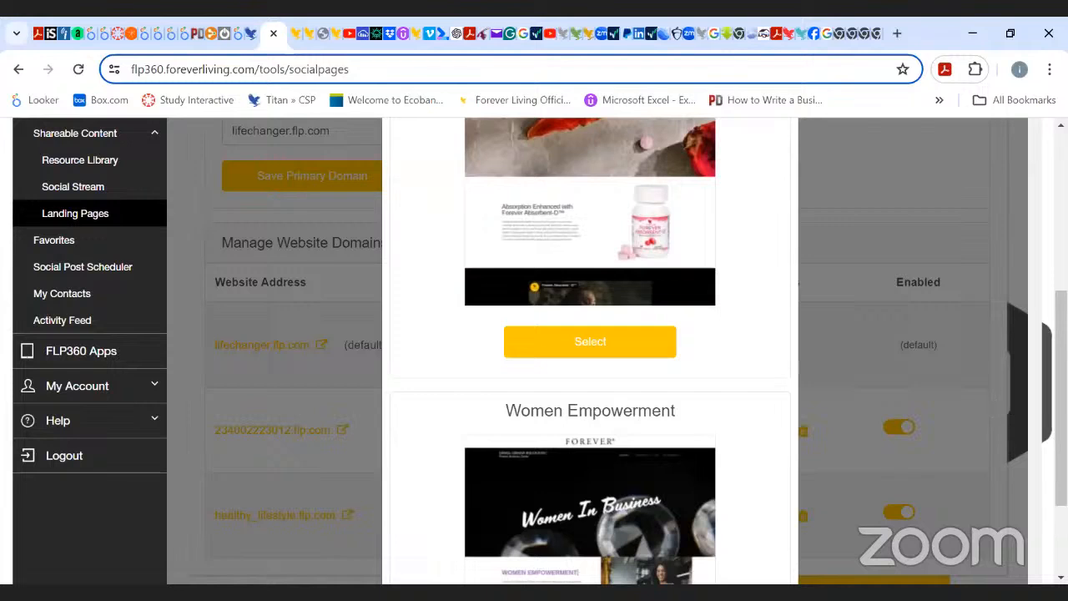
scroll(1030, 282, up, 5)
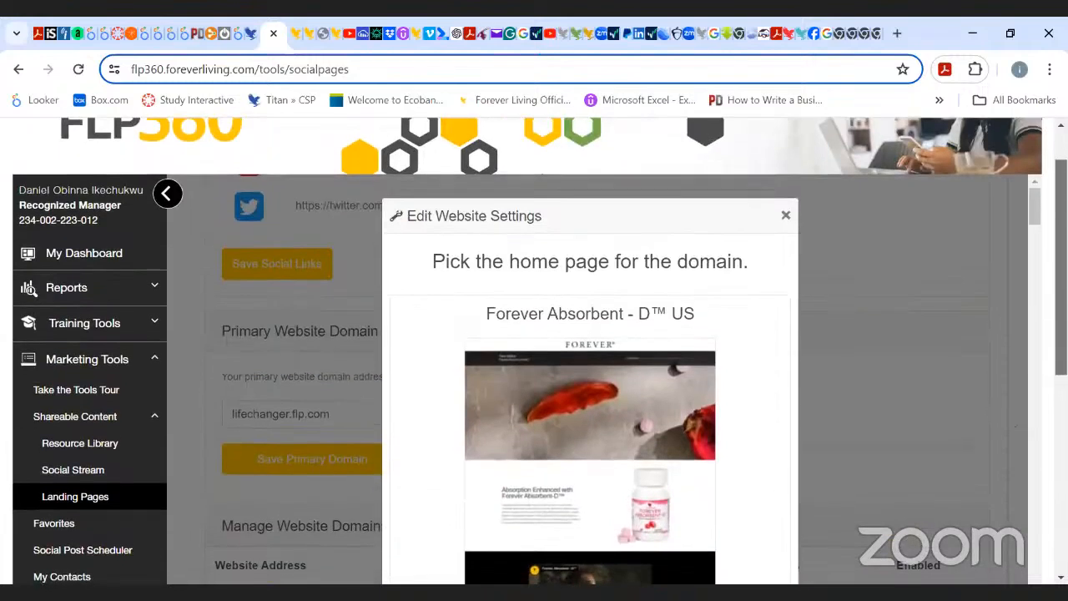
- Close the website settings of lifechanger.flp.com without picking a home page
scroll(534, 350, down, 1)
drag(1062, 281, 1062, 284)
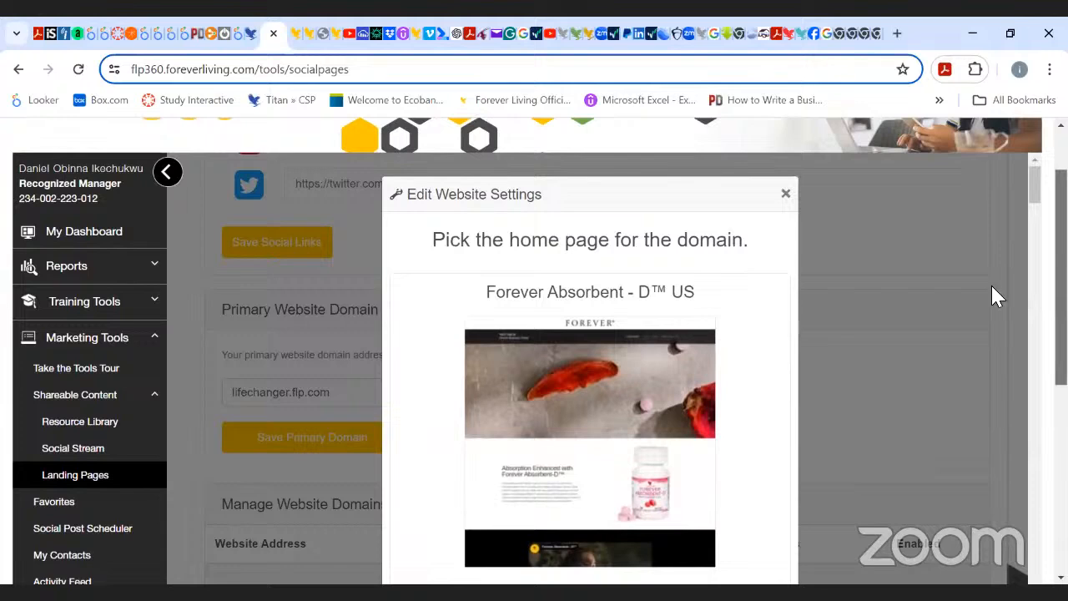
mouse_move(1034, 187)
mouse_down()
mouse_move(1034, 321)
mouse_move(1035, 174)
mouse_up()
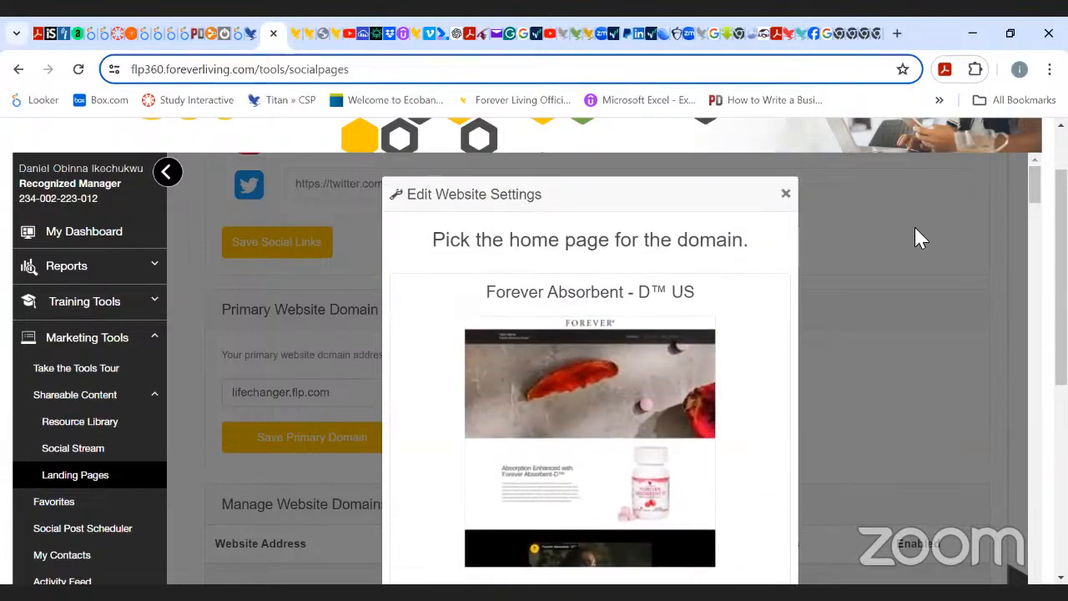
click(786, 195)
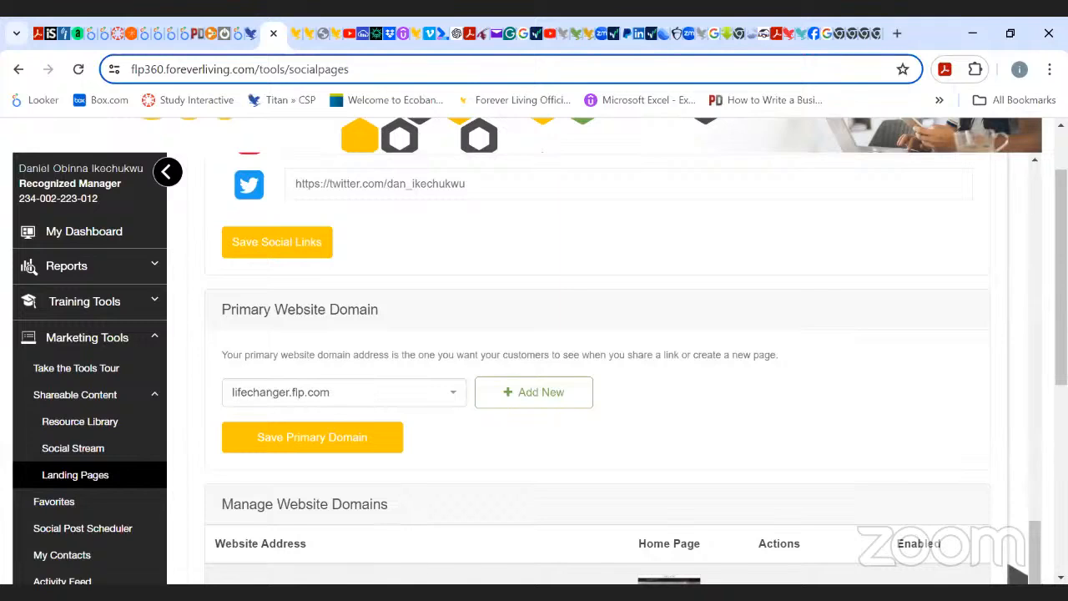
- Open the live site of the default domain lifechanger.flp.com from Manage Website Domains, view it, and close it again
scroll(1017, 574, down, 5)
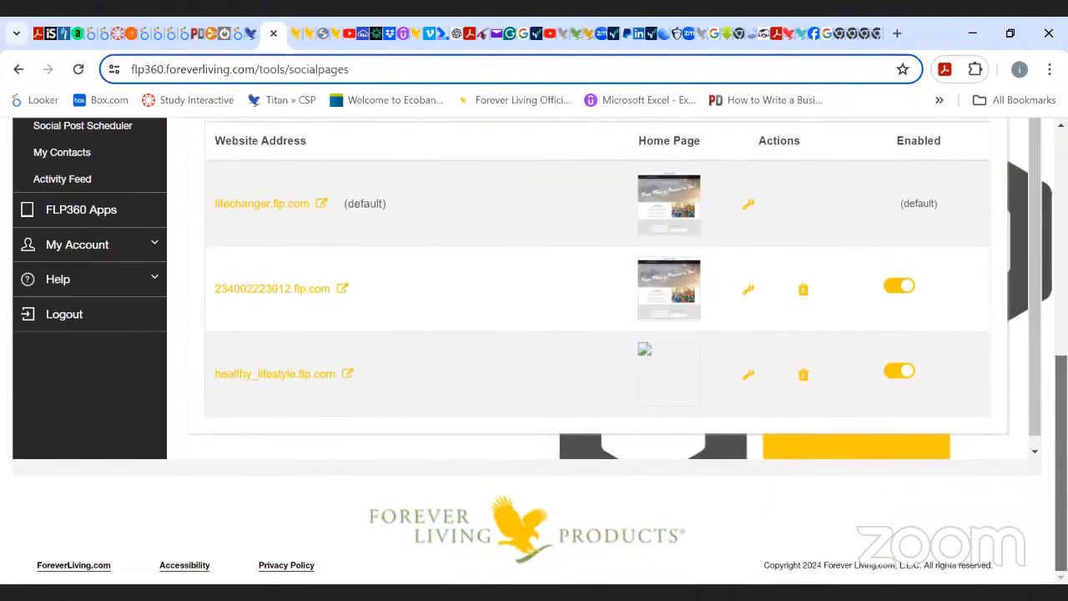
scroll(597, 288, up, 1)
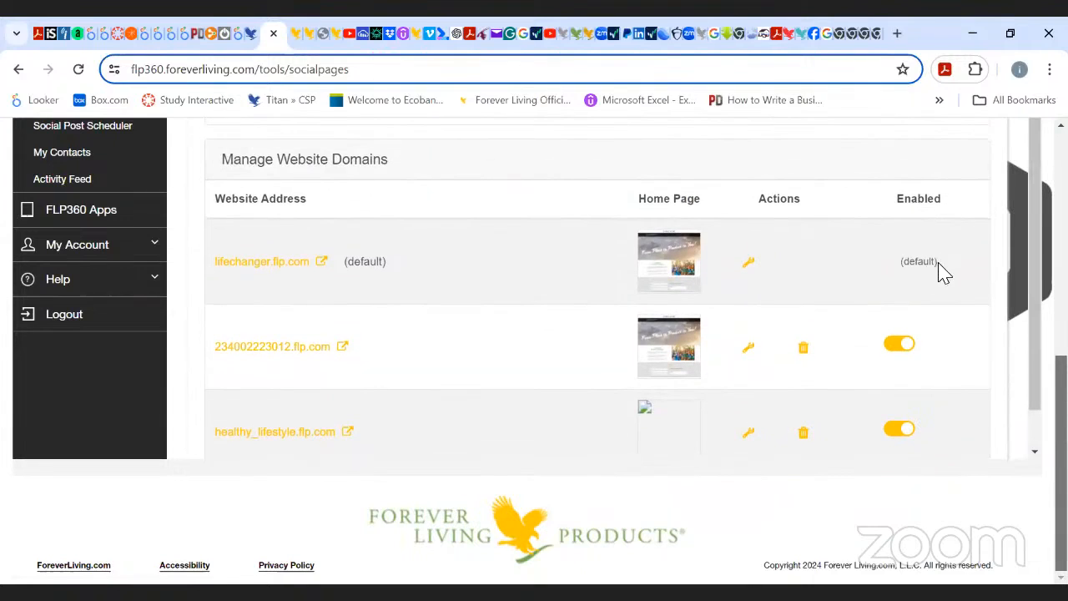
drag(941, 263, 894, 269)
click(321, 263)
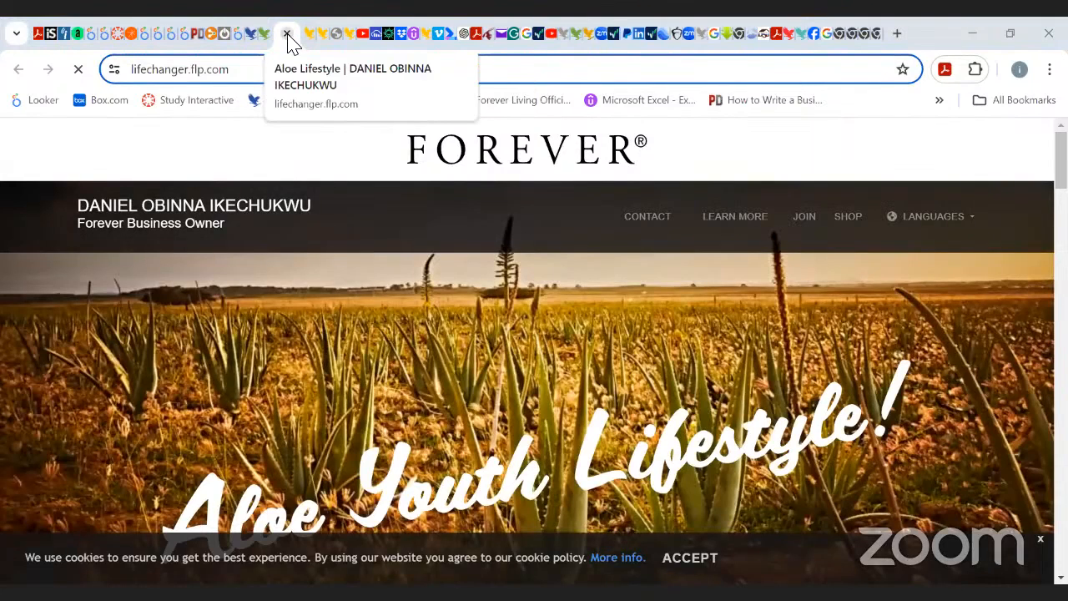
click(286, 34)
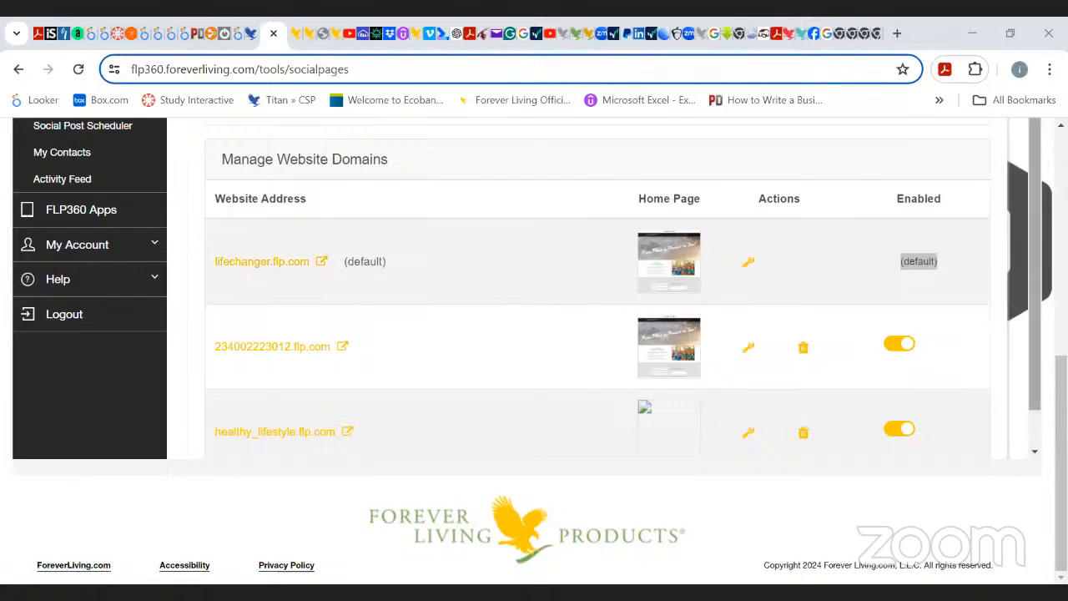
- Show the lifechanger.flp.com part of the Aloe Blossom Herbal Tea preview's web address, and return to the landing page settings
drag(1032, 242, 1024, 225)
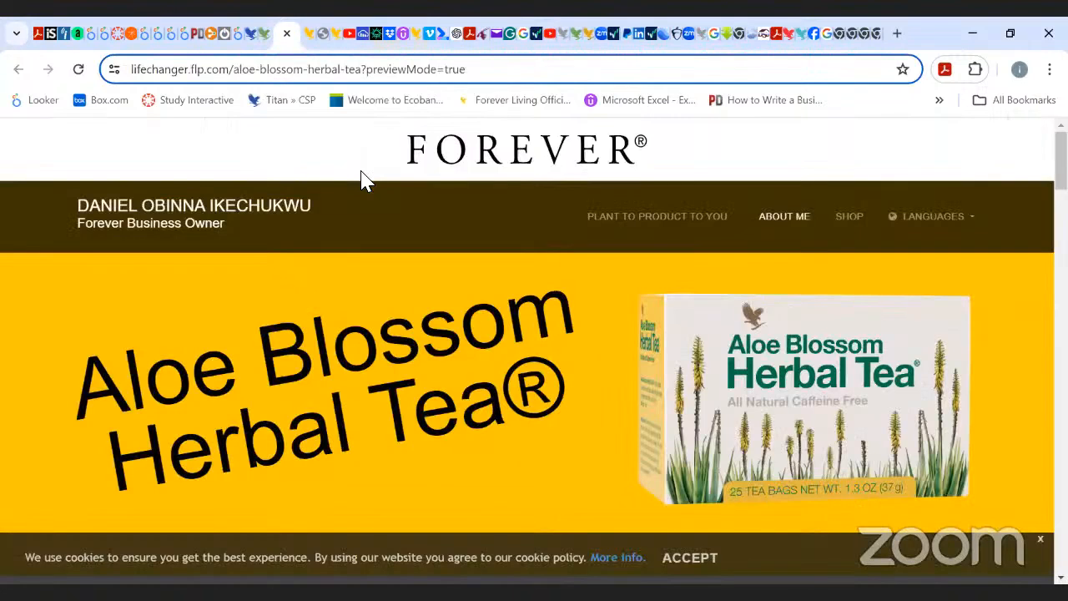
click(294, 38)
drag(131, 65, 228, 81)
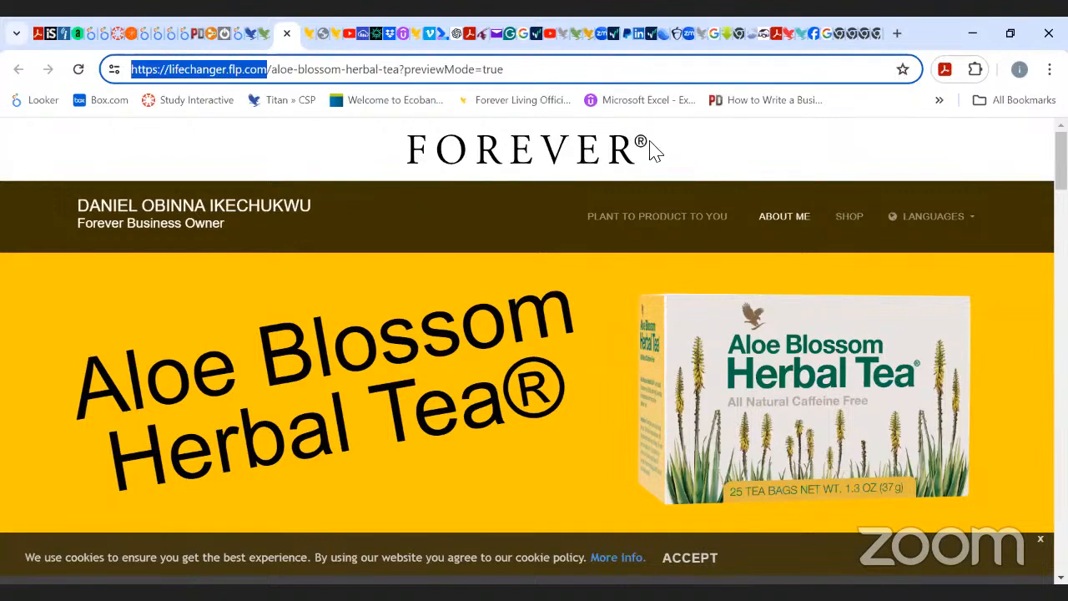
click(726, 150)
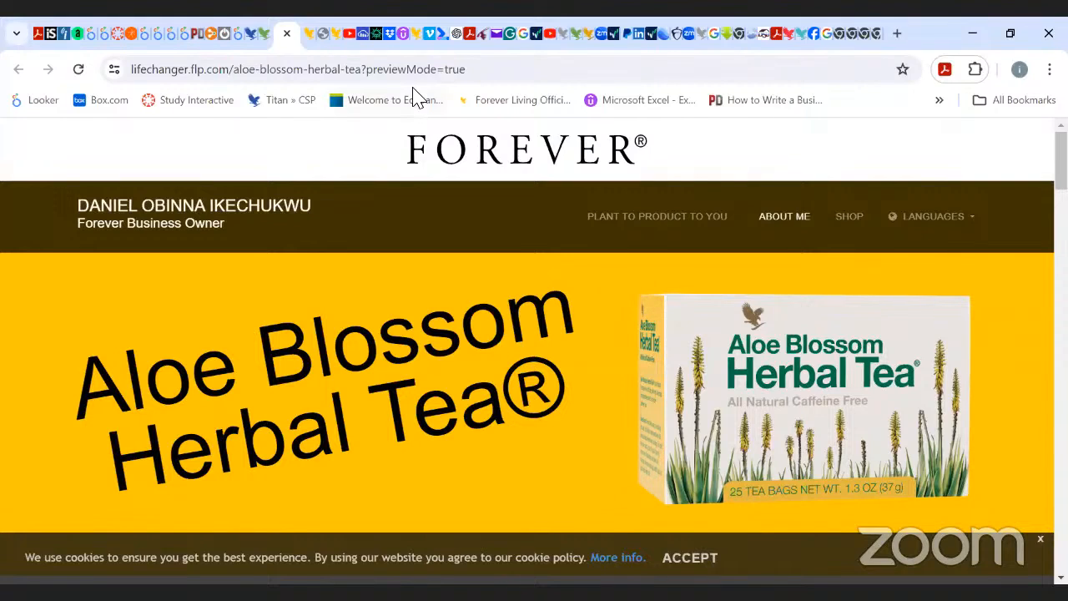
click(265, 48)
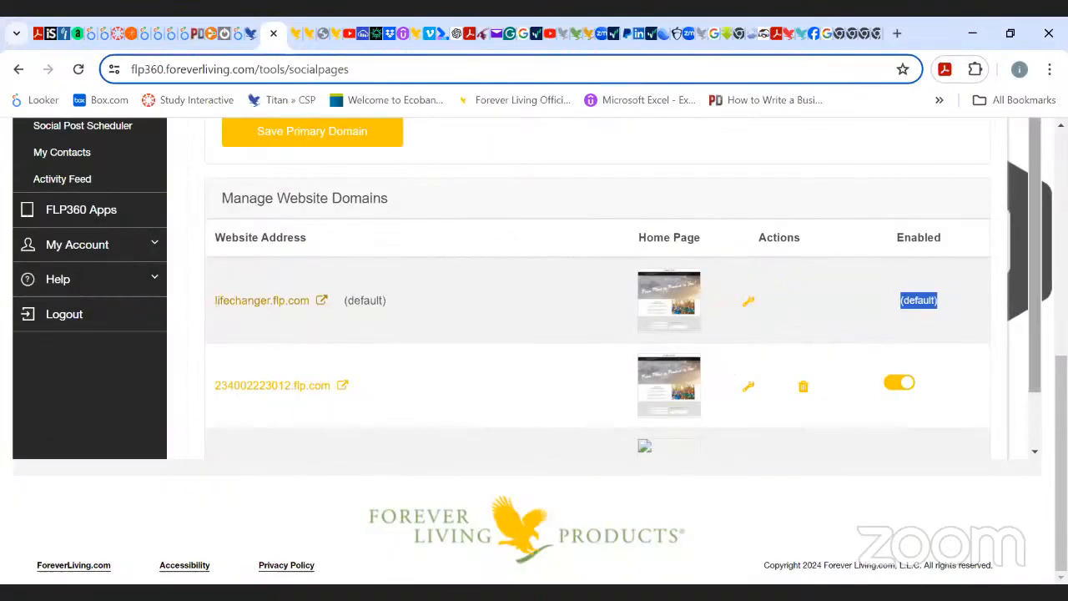
- Review the Social Links, Primary Website Domain and Manage Website Domains sections of the landing page settings
scroll(1026, 165, down, 1)
scroll(1026, 164, up, 5)
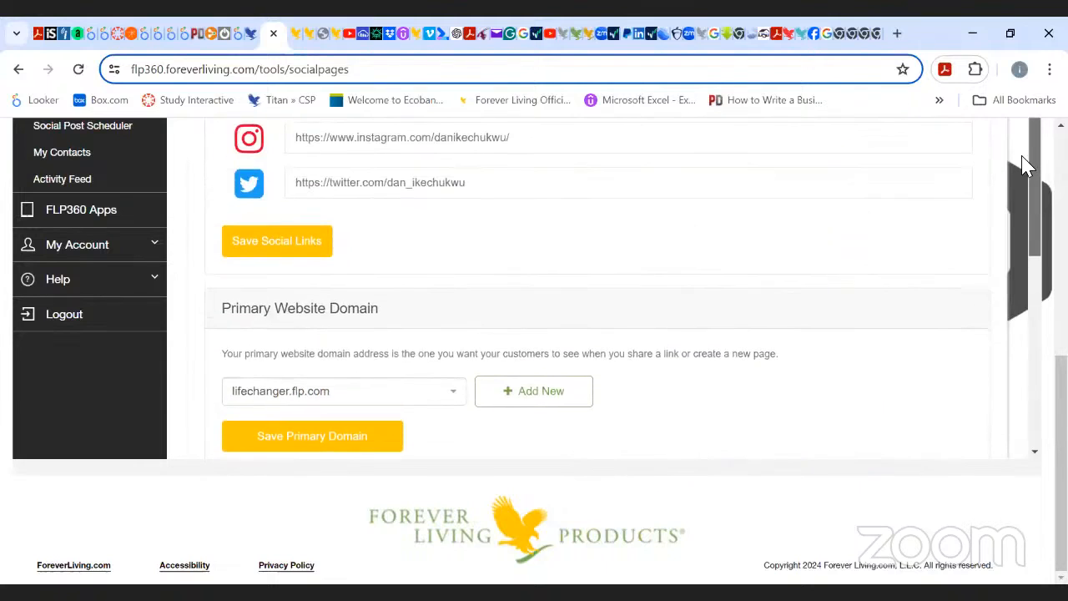
scroll(1026, 164, up, 1)
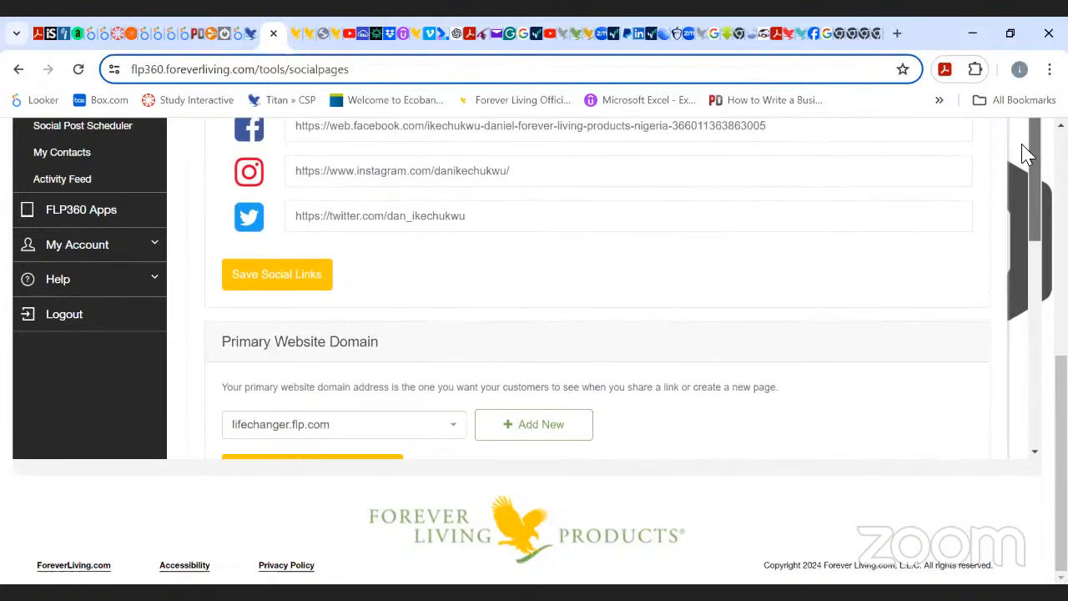
scroll(1027, 161, down, 1)
scroll(1026, 159, up, 1)
scroll(1026, 159, down, 4)
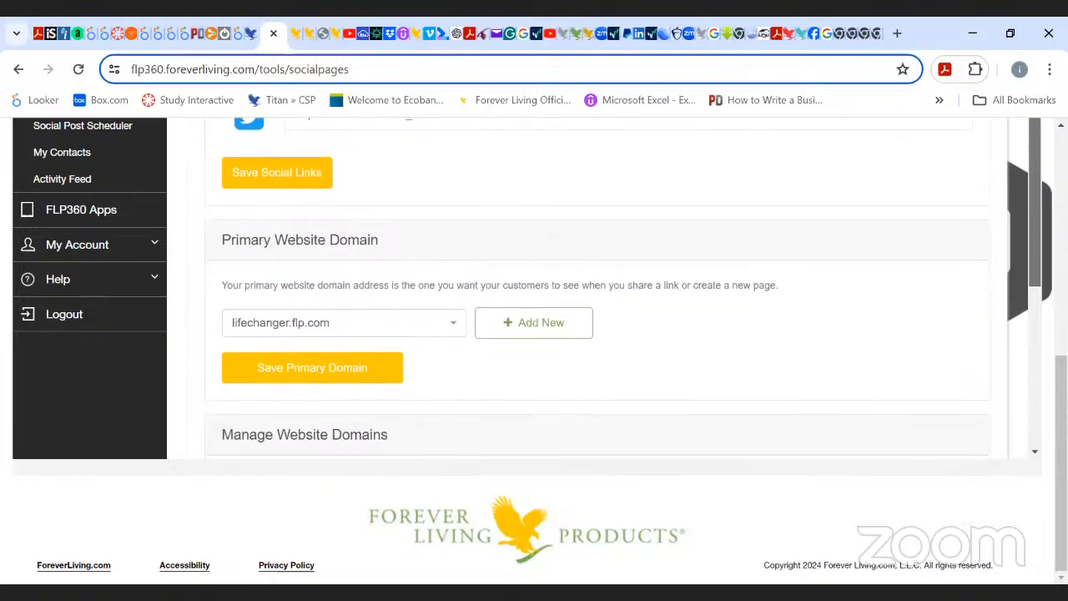
scroll(598, 288, down, 2)
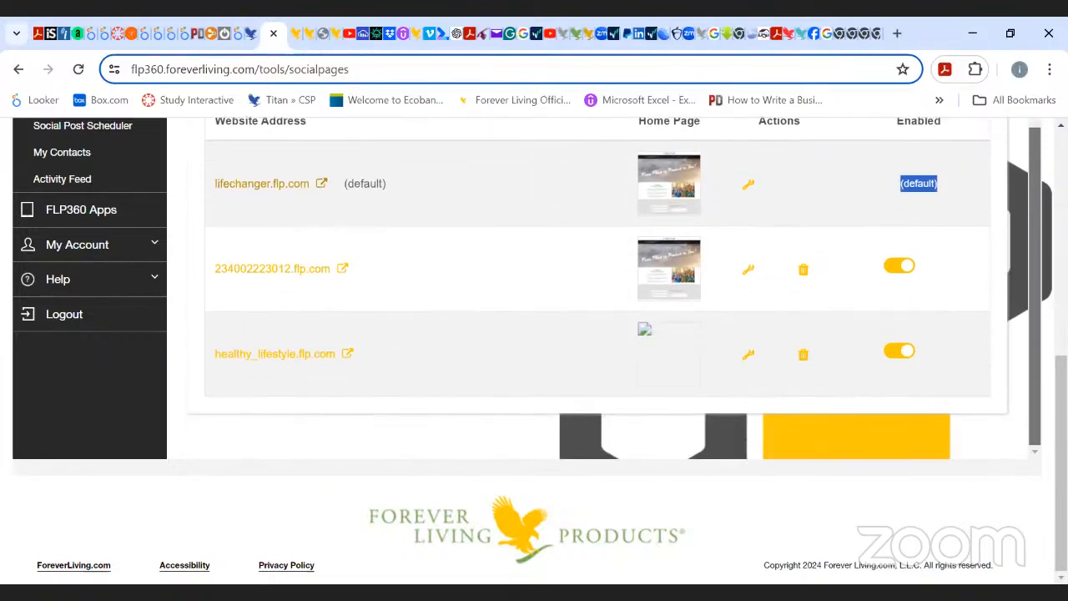
scroll(598, 288, up, 4)
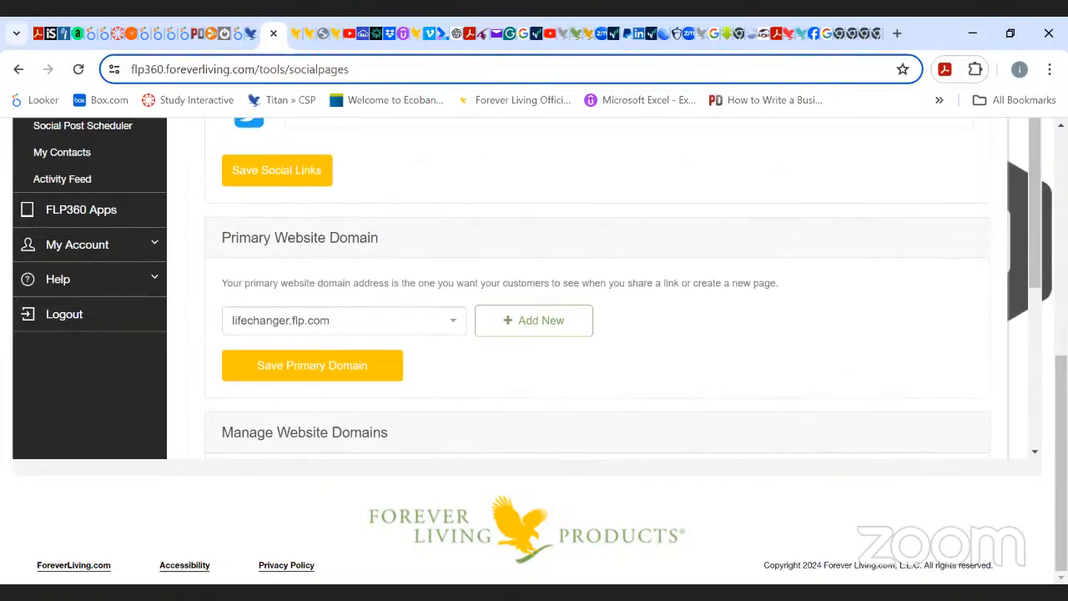
- Look over the personal information settings, including the profile photo, name fields and About Me summary
scroll(1026, 334, up, 5)
scroll(597, 350, up, 3)
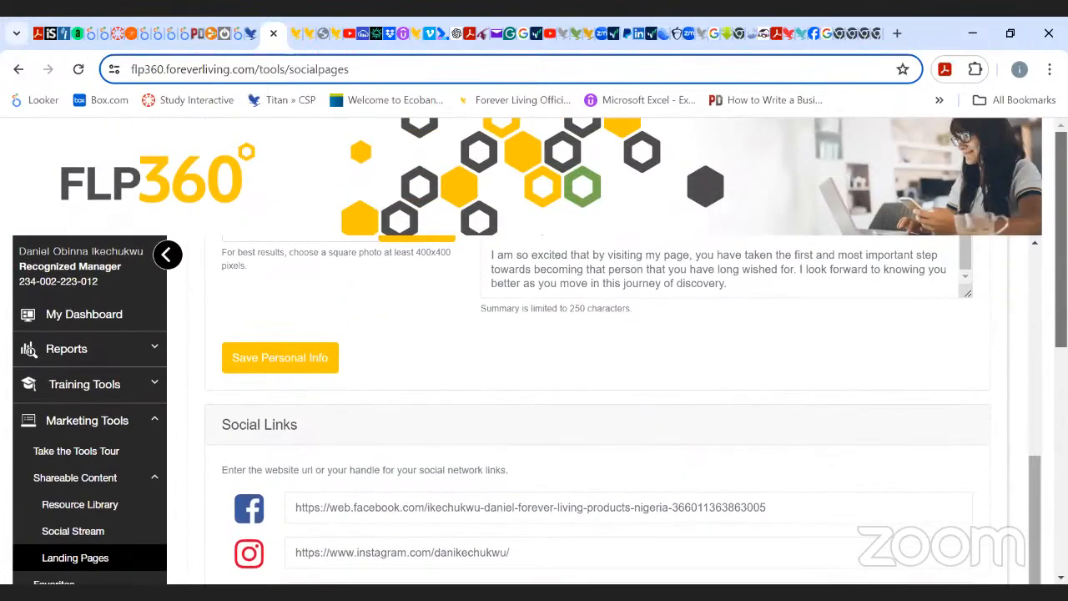
mouse_move(1034, 494)
mouse_down()
mouse_move(1011, 296)
mouse_move(1025, 480)
mouse_up()
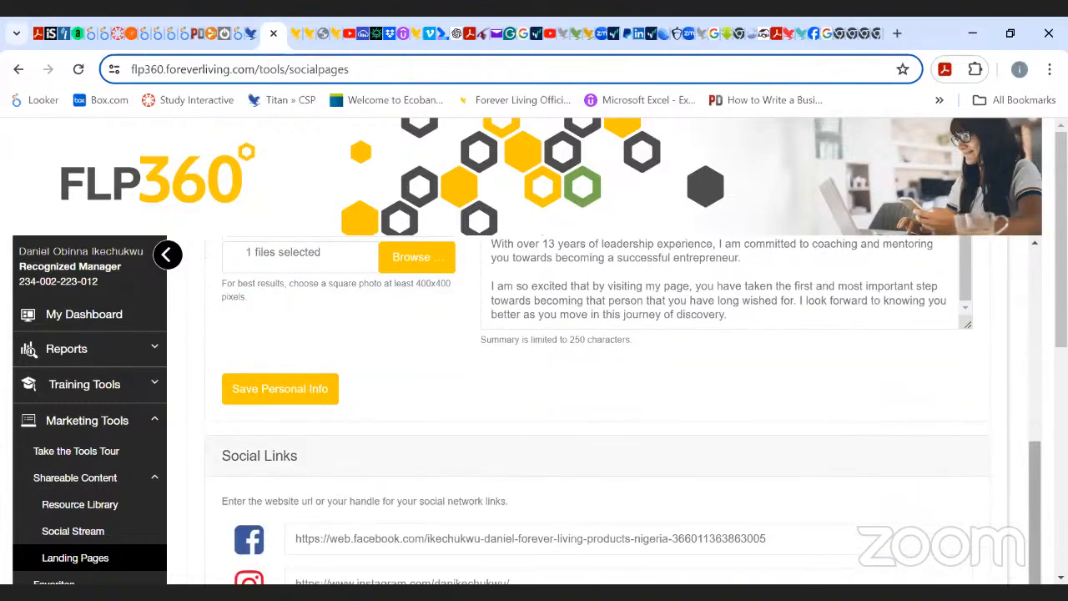
scroll(455, 534, up, 4)
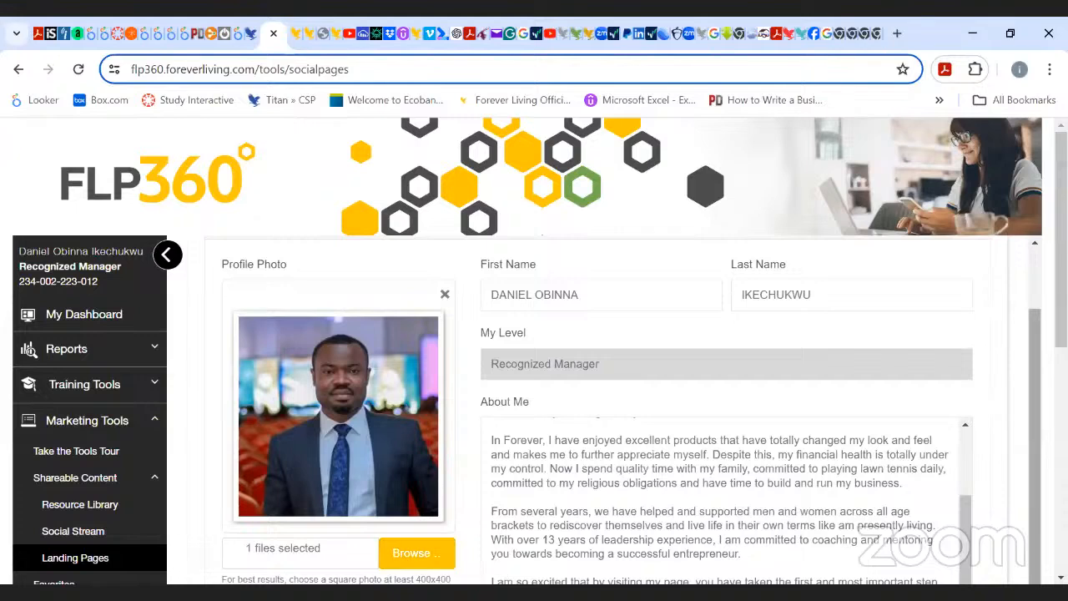
scroll(601, 417, up, 1)
scroll(601, 417, down, 4)
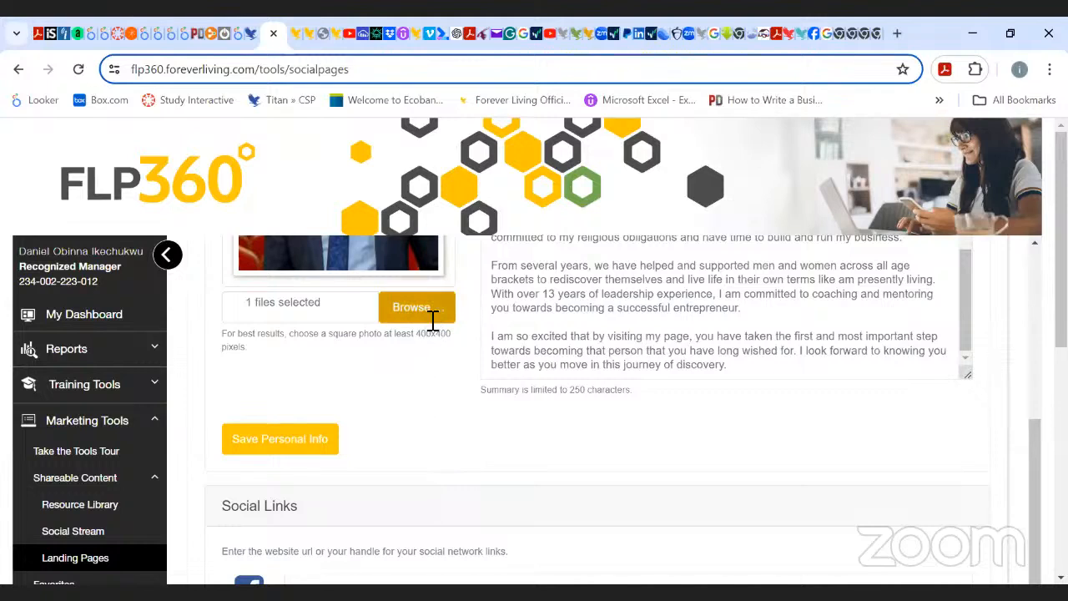
scroll(1033, 292, up, 5)
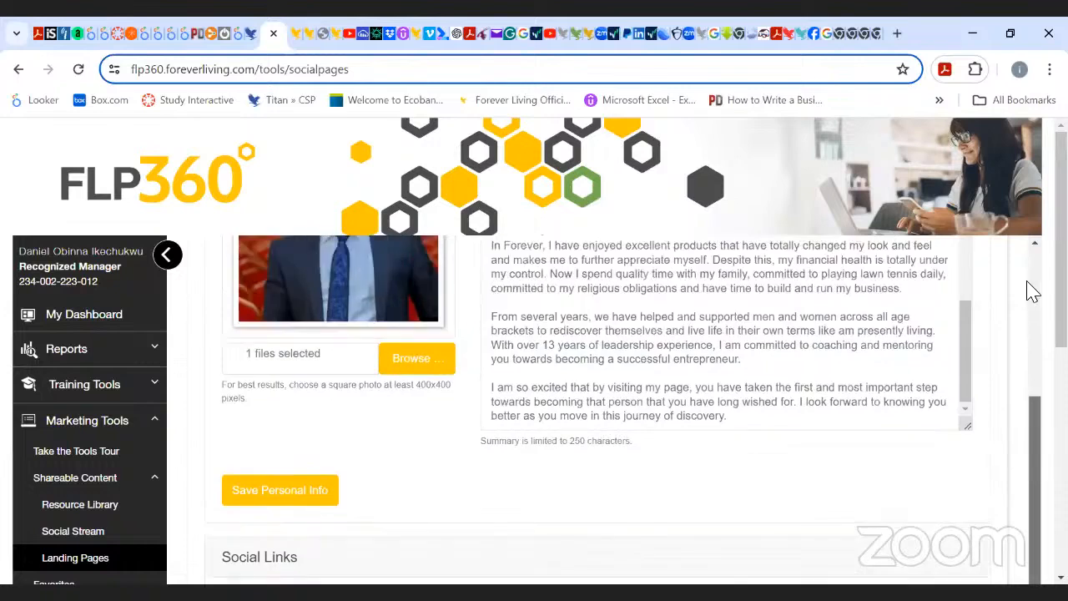
- Go through the social links and website domain settings once more, ending at the personal information
scroll(600, 409, down, 6)
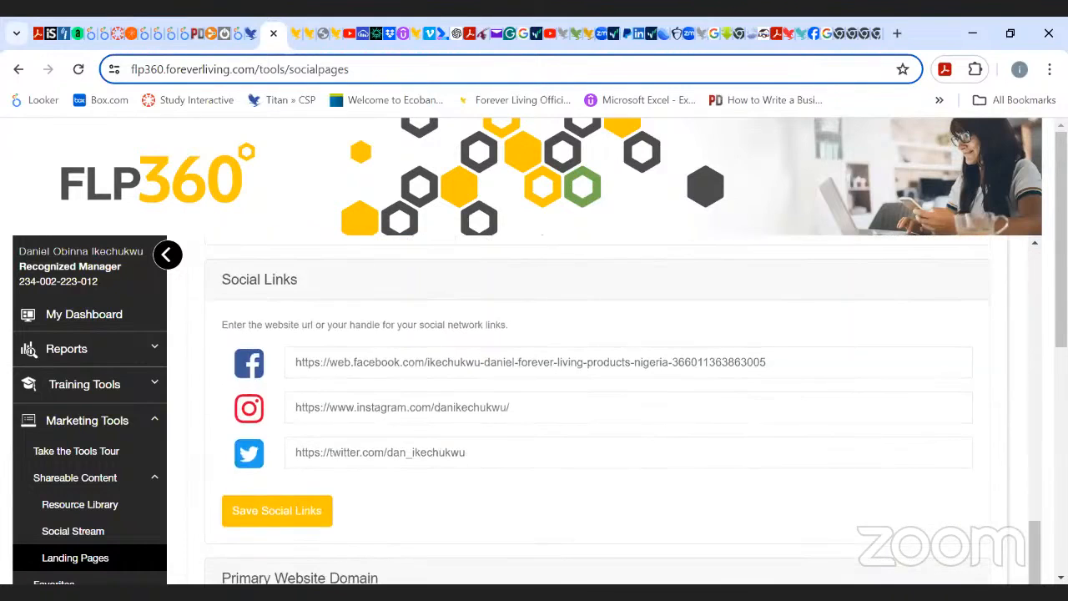
scroll(534, 351, down, 8)
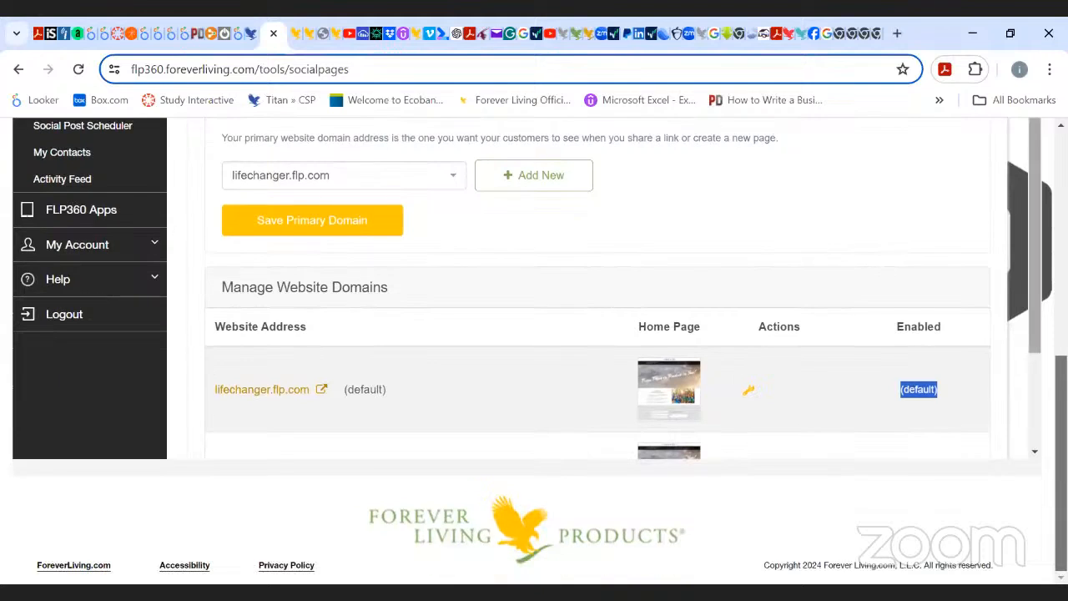
scroll(1019, 302, down, 3)
scroll(1030, 167, up, 5)
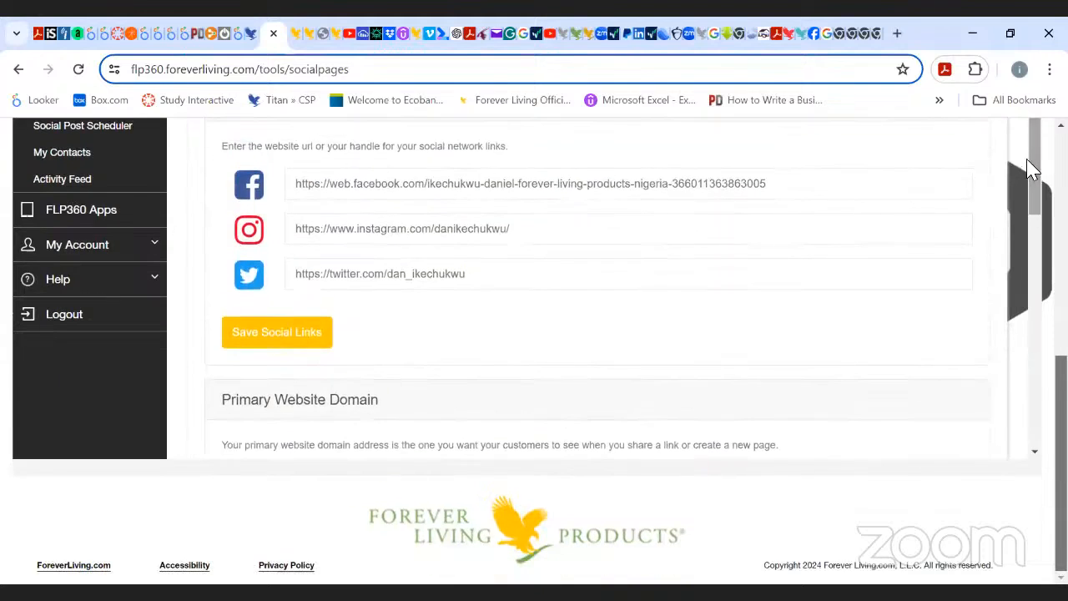
scroll(534, 351, up, 1)
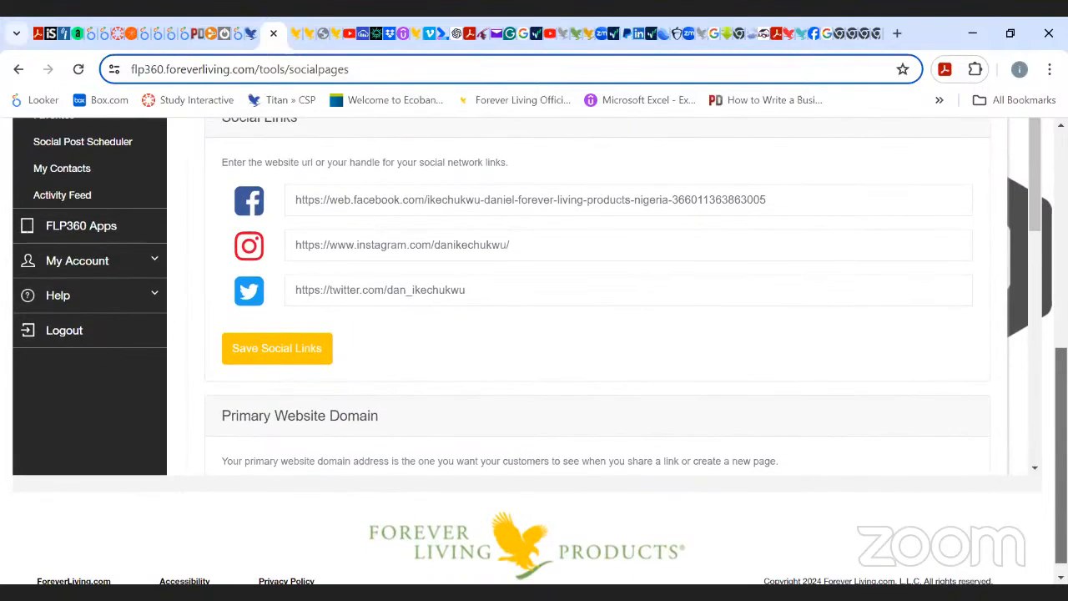
scroll(1027, 358, up, 8)
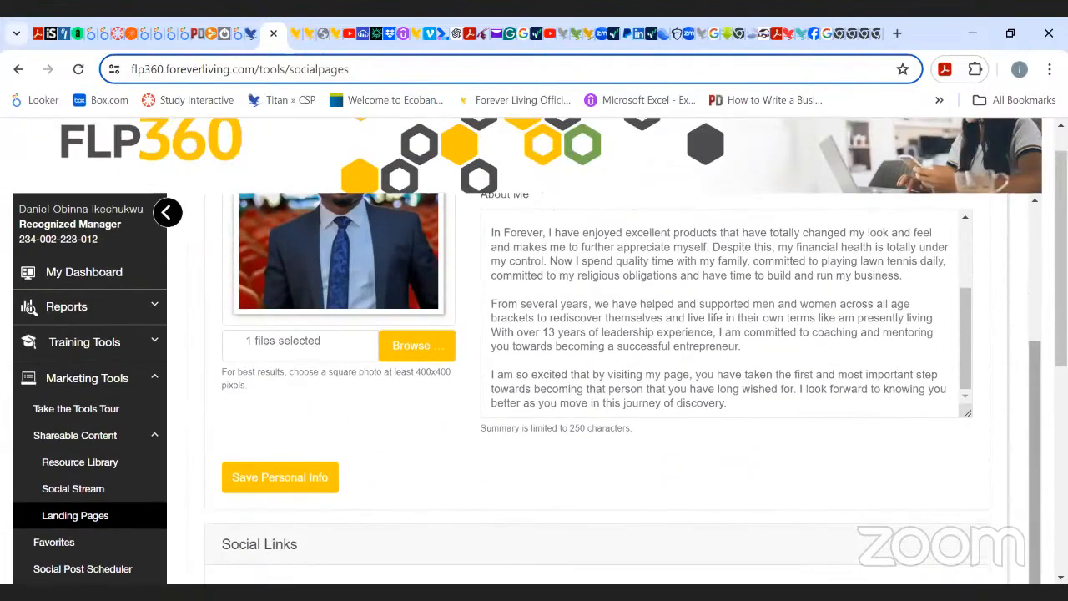
- Return to the Landing Pages overview and examine its introduction and the draft, premium and published pages listed
drag(1027, 358, 1025, 210)
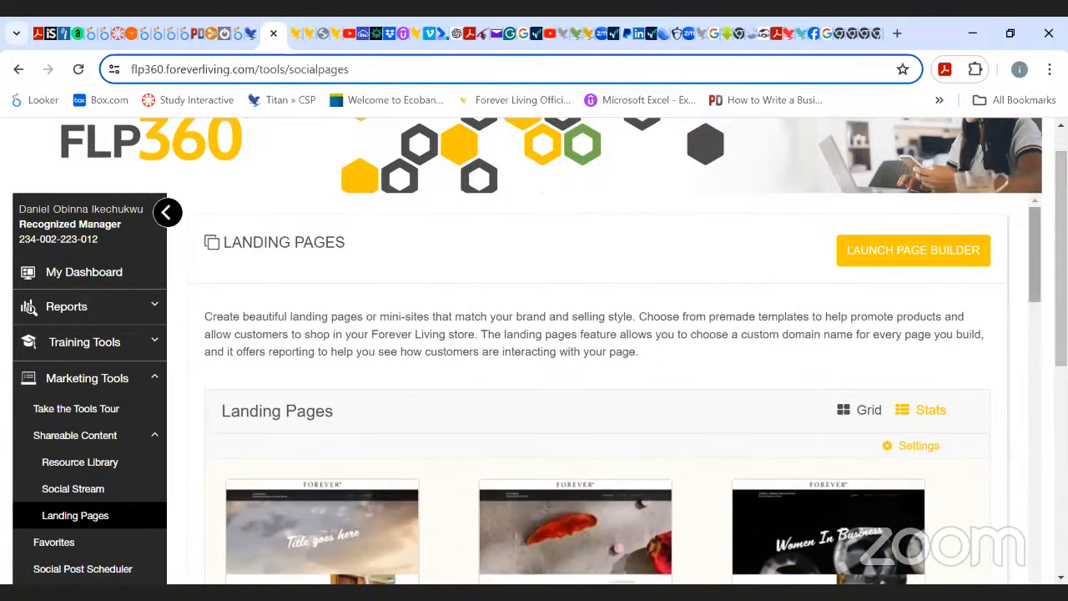
scroll(597, 406, down, 3)
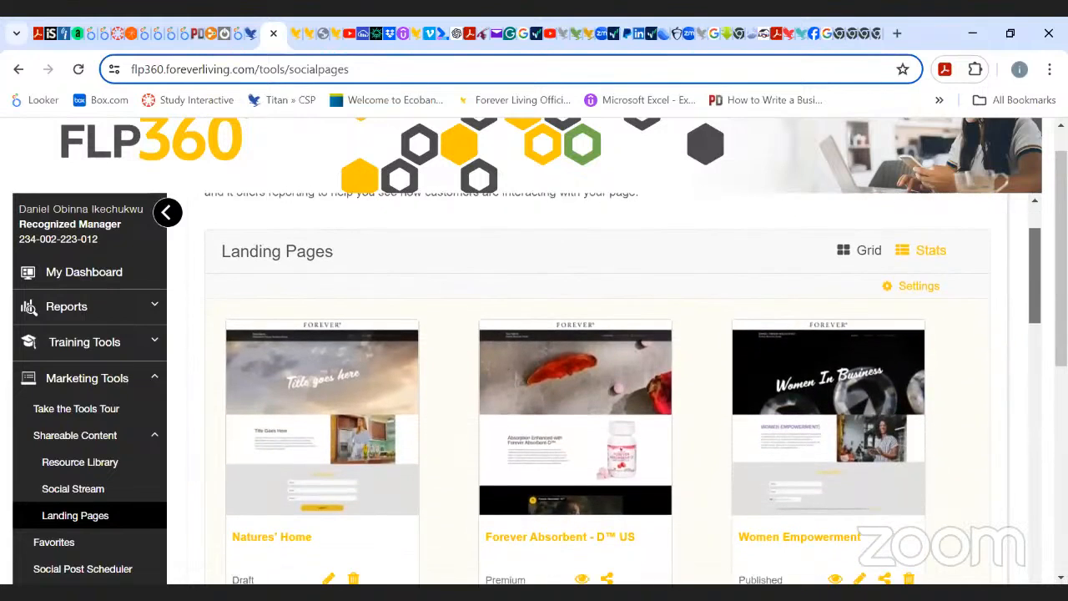
scroll(596, 388, down, 2)
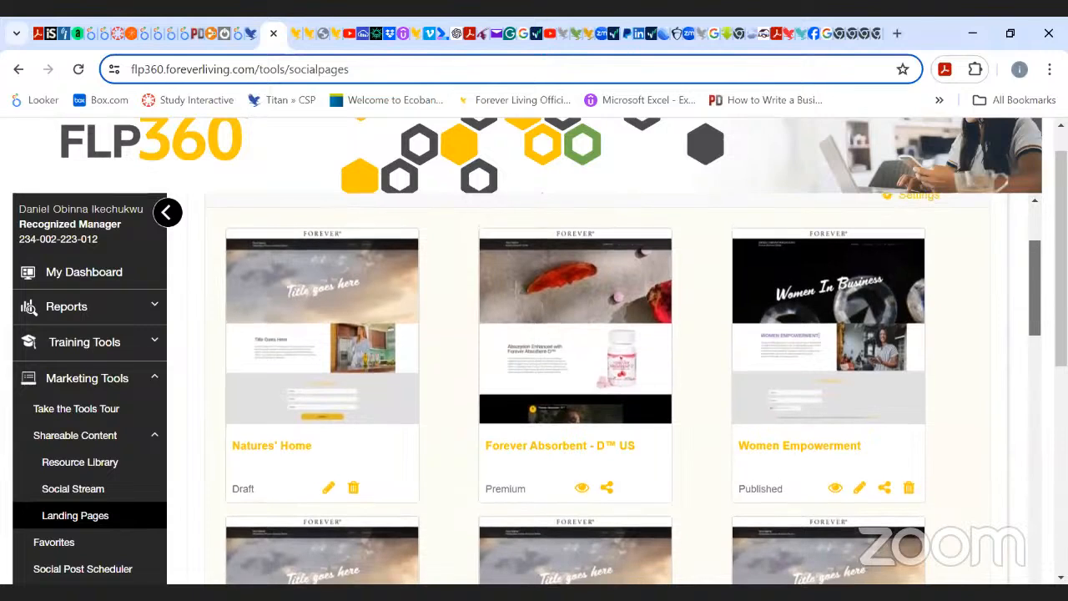
scroll(597, 388, up, 1)
scroll(628, 389, down, 1)
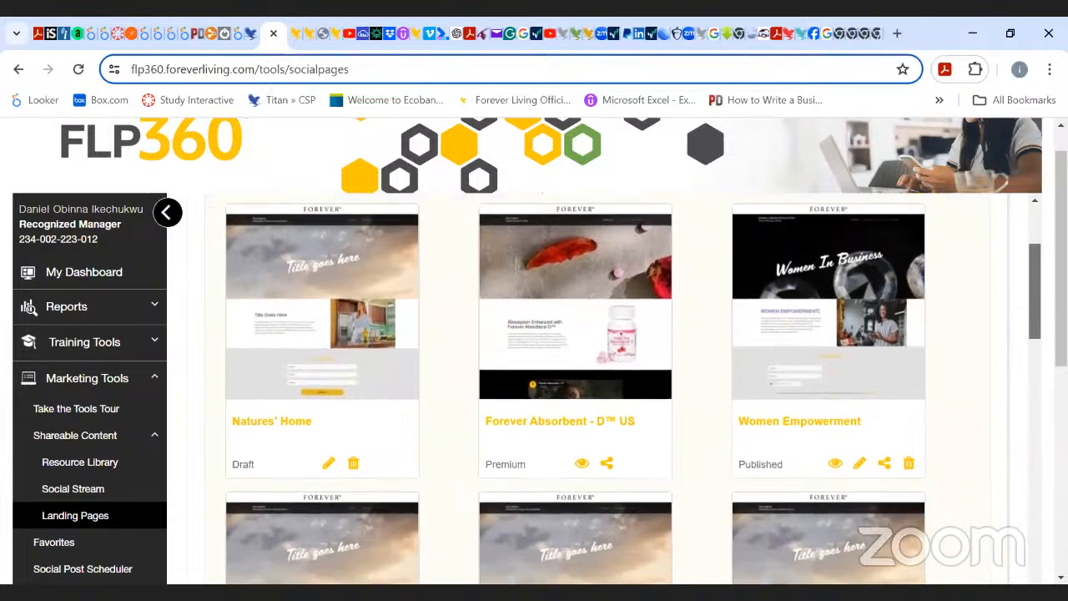
scroll(627, 389, down, 3)
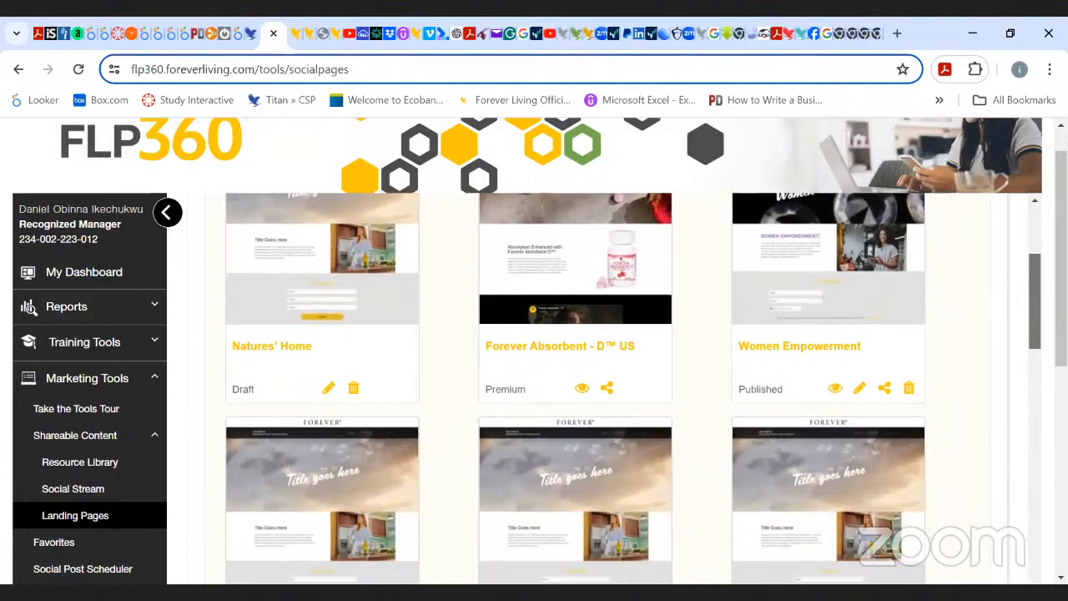
scroll(627, 389, up, 5)
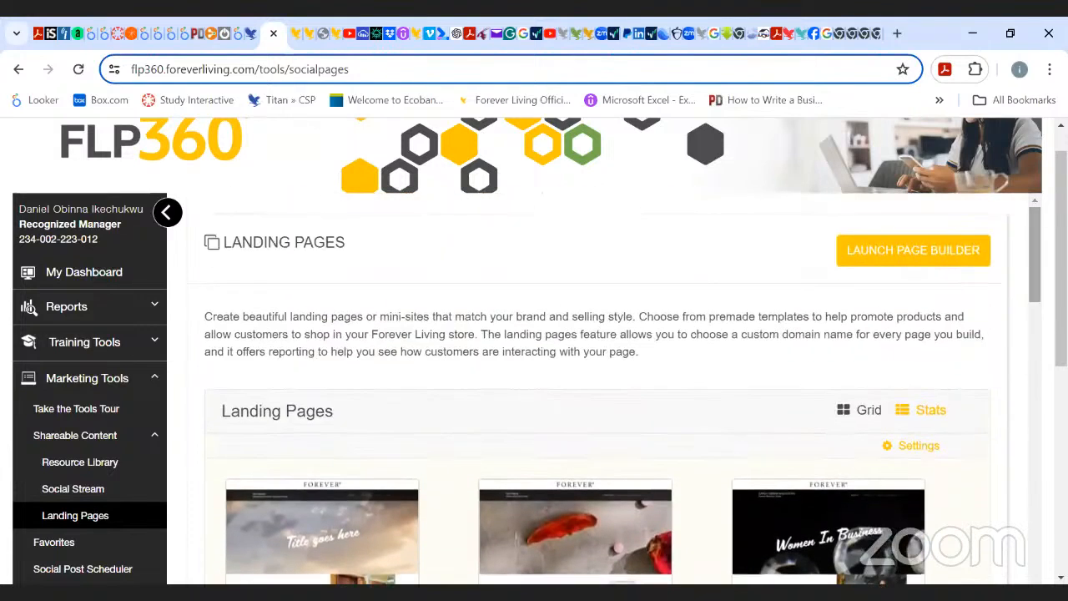
scroll(627, 389, down, 2)
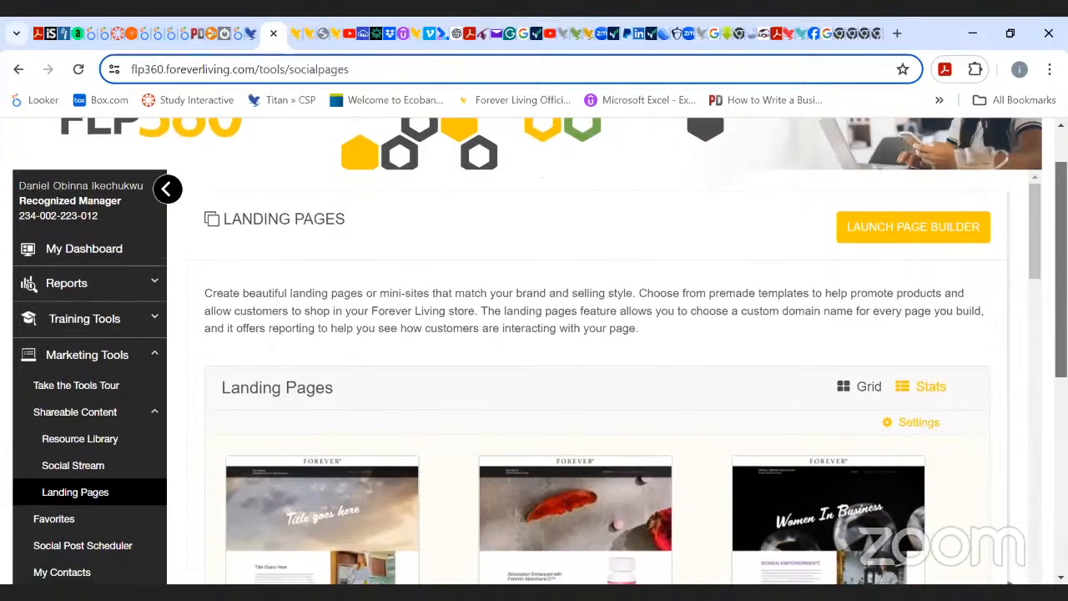
scroll(627, 389, up, 3)
scroll(628, 388, down, 3)
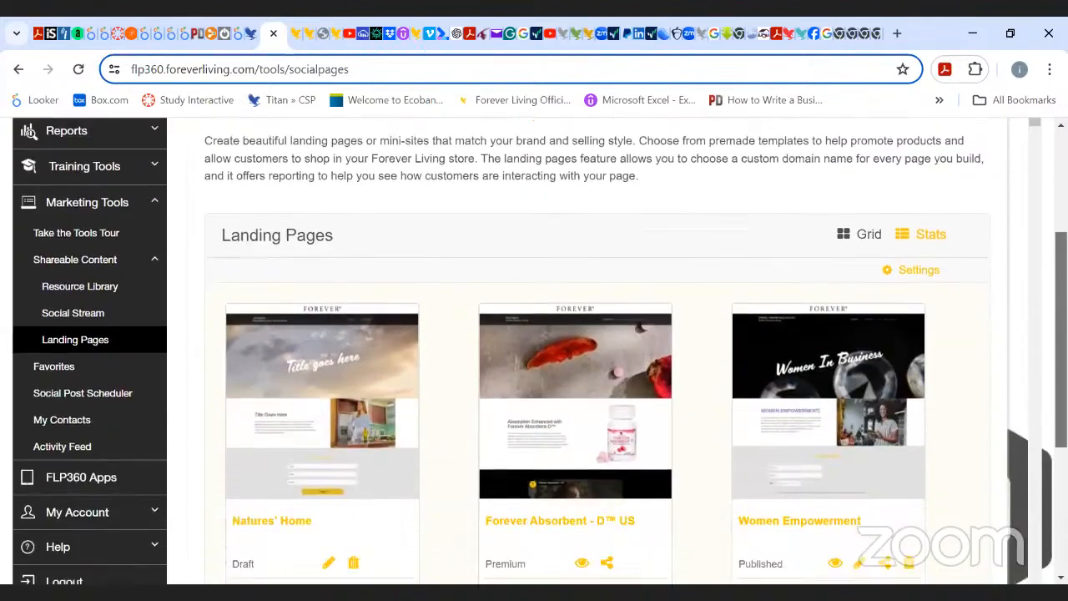
scroll(585, 350, down, 3)
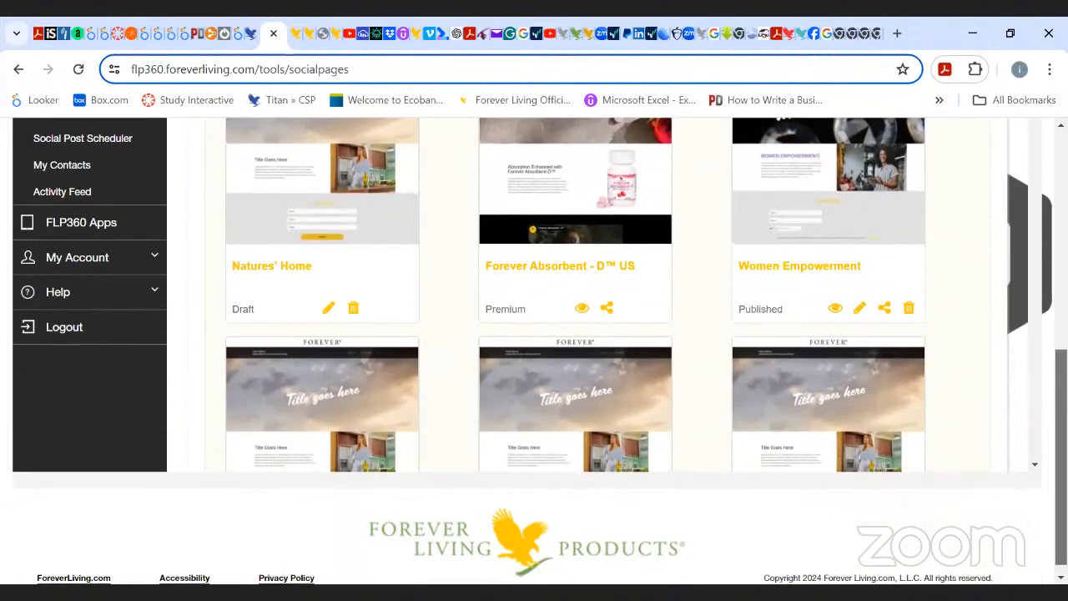
- Browse the landing pages grid, examining the draft, published and premium product pages down to the German-language ones
scroll(964, 404, up, 2)
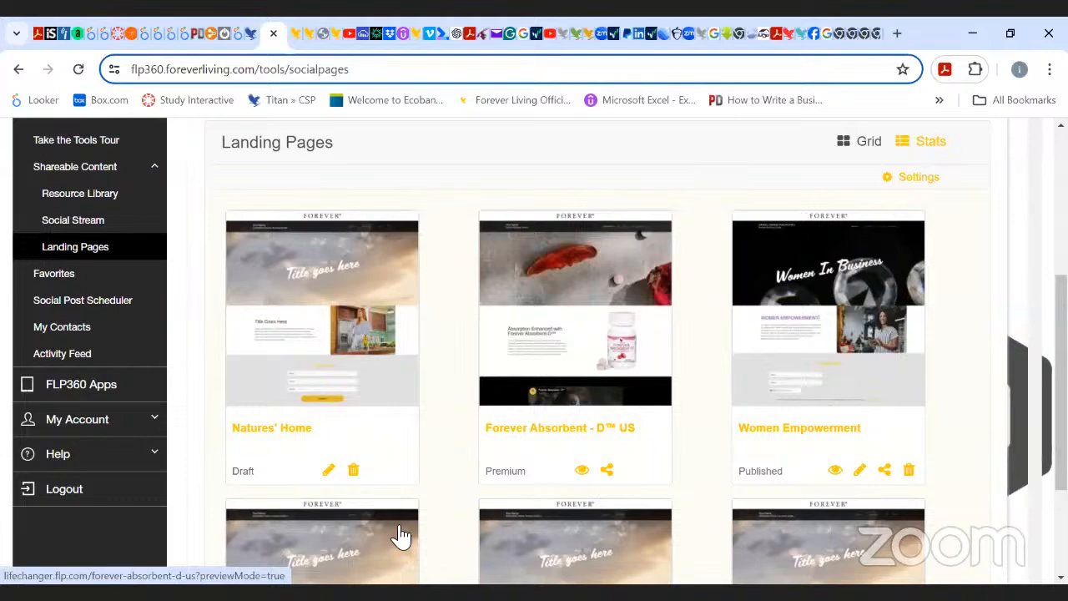
scroll(576, 350, down, 10)
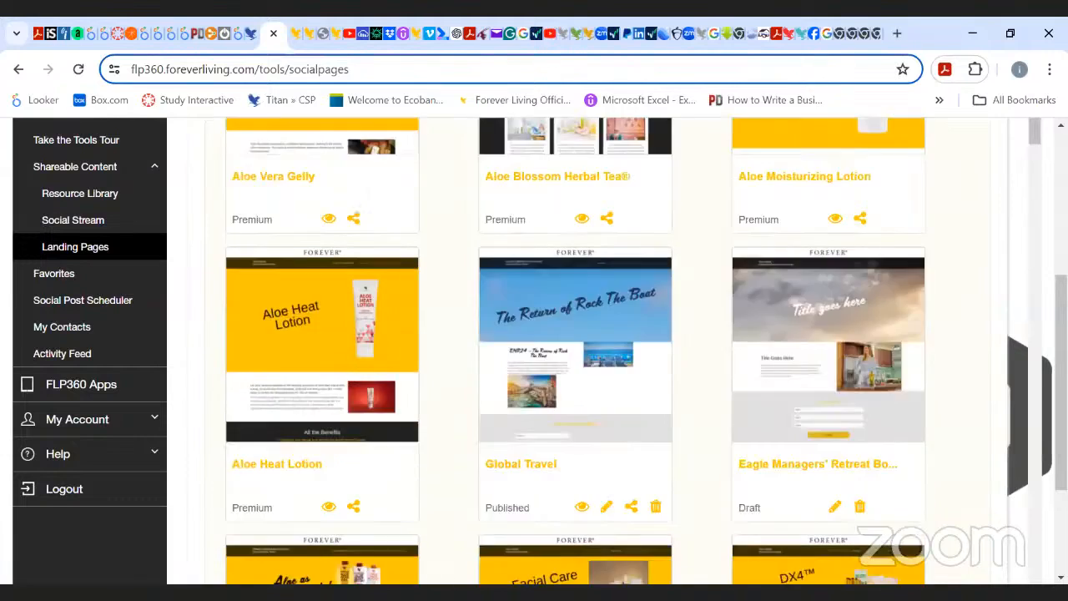
drag(1033, 304, 1025, 296)
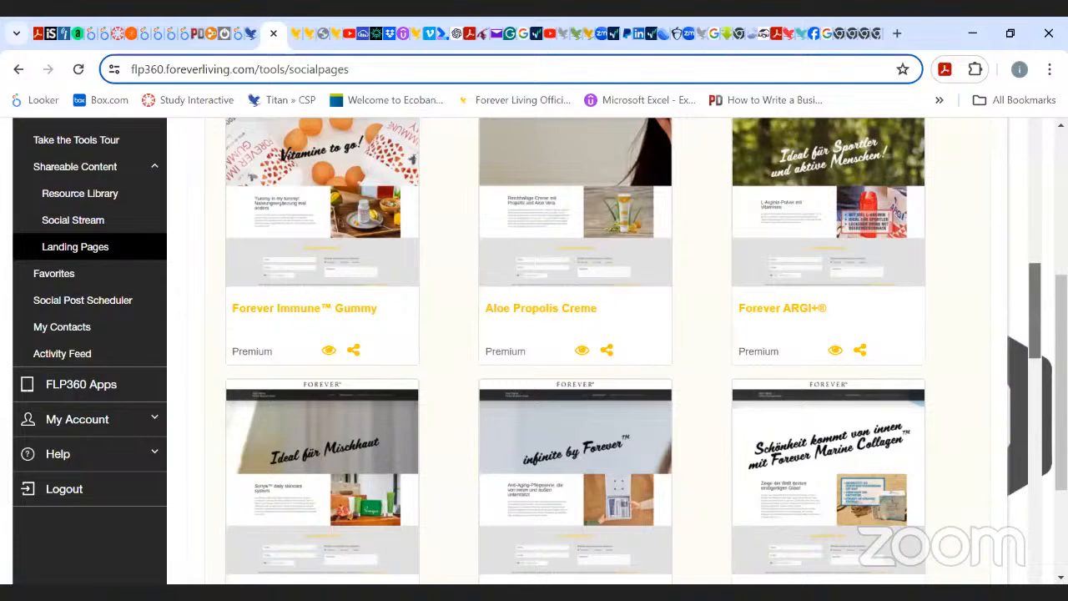
scroll(1033, 328, up, 2)
scroll(1033, 328, down, 1)
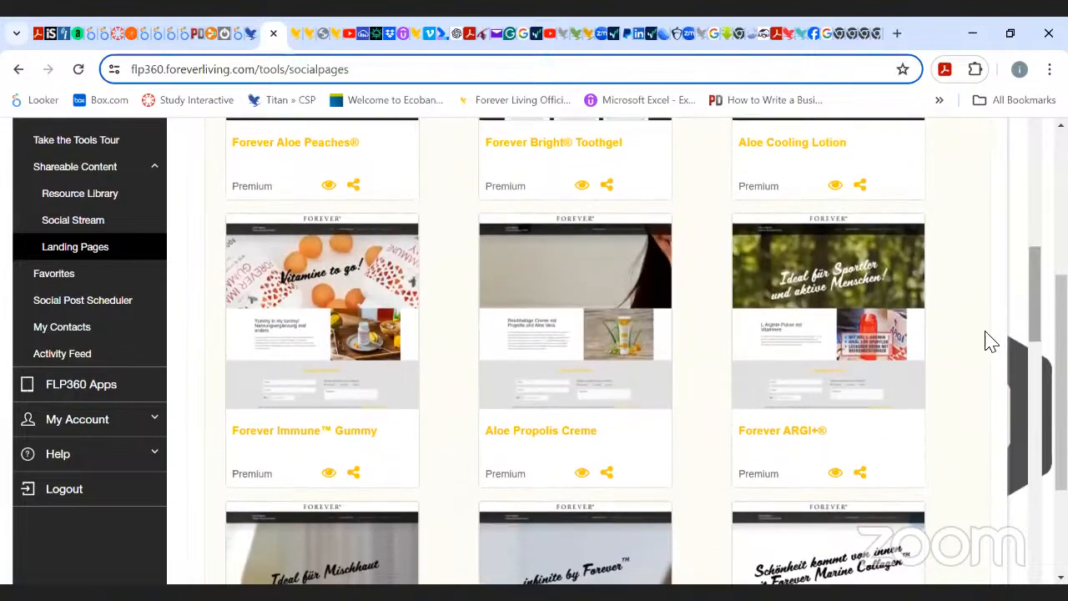
- Preview the premium Aloe Propolis Creme landing page and examine its language option, product description, video and partner registration section
click(582, 473)
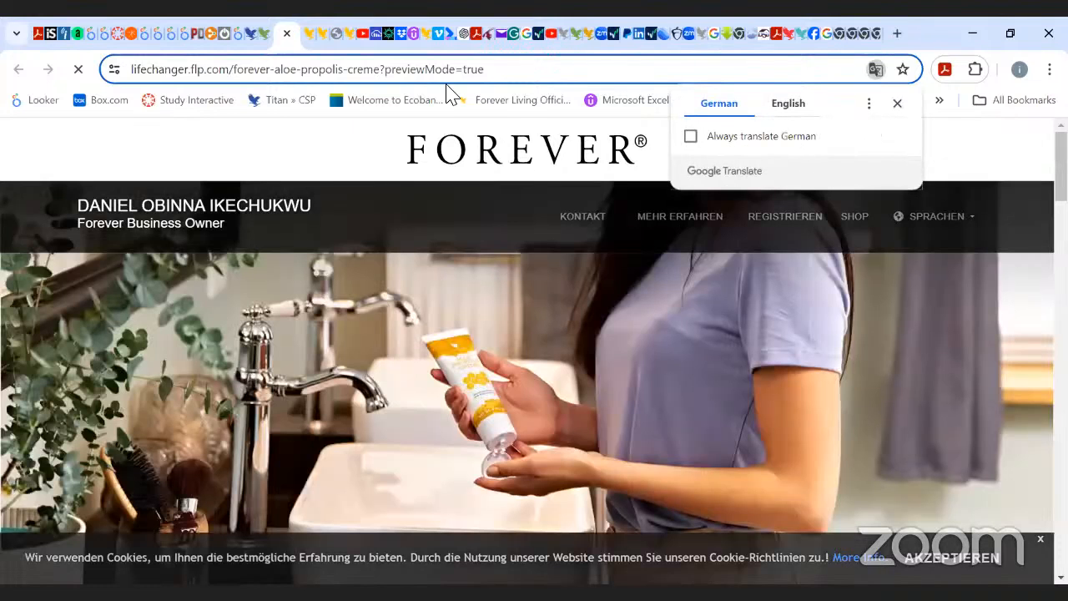
mouse_move(1061, 167)
mouse_down()
mouse_move(1060, 259)
mouse_move(1060, 166)
mouse_up()
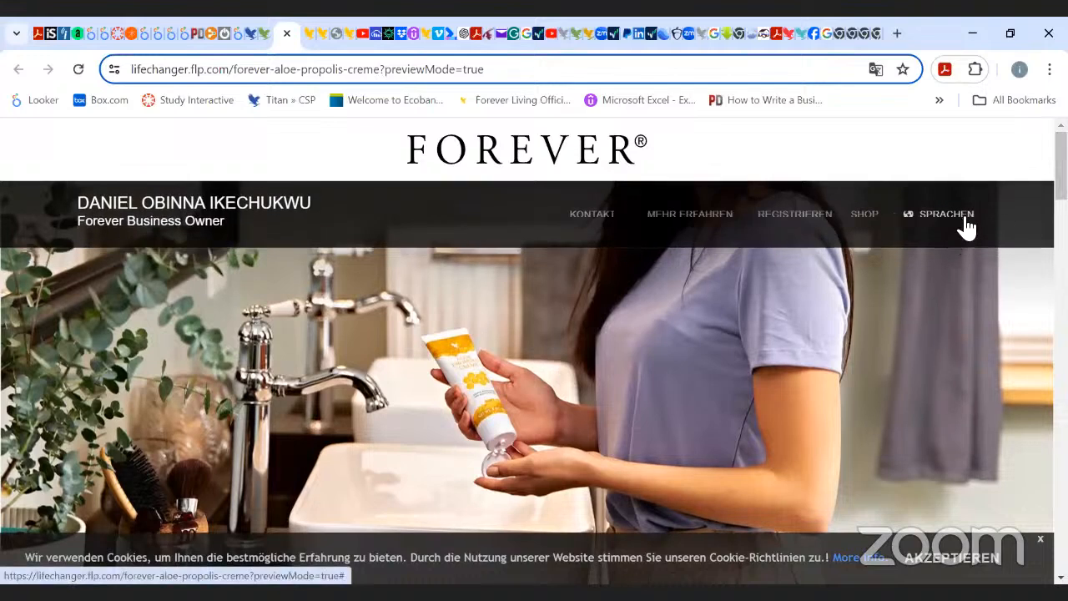
mouse_move(966, 226)
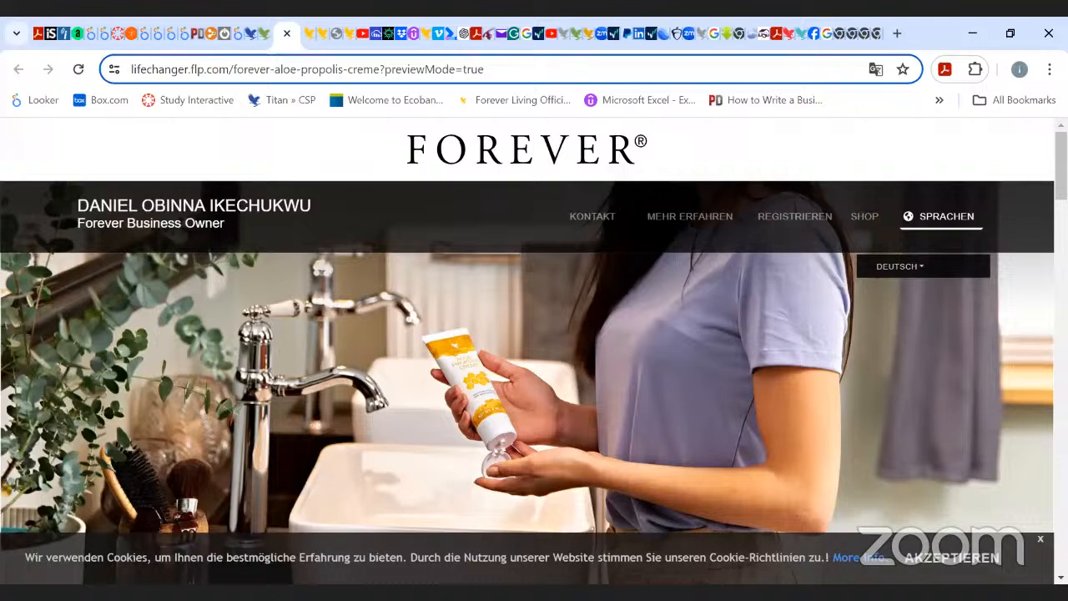
scroll(534, 376, down, 20)
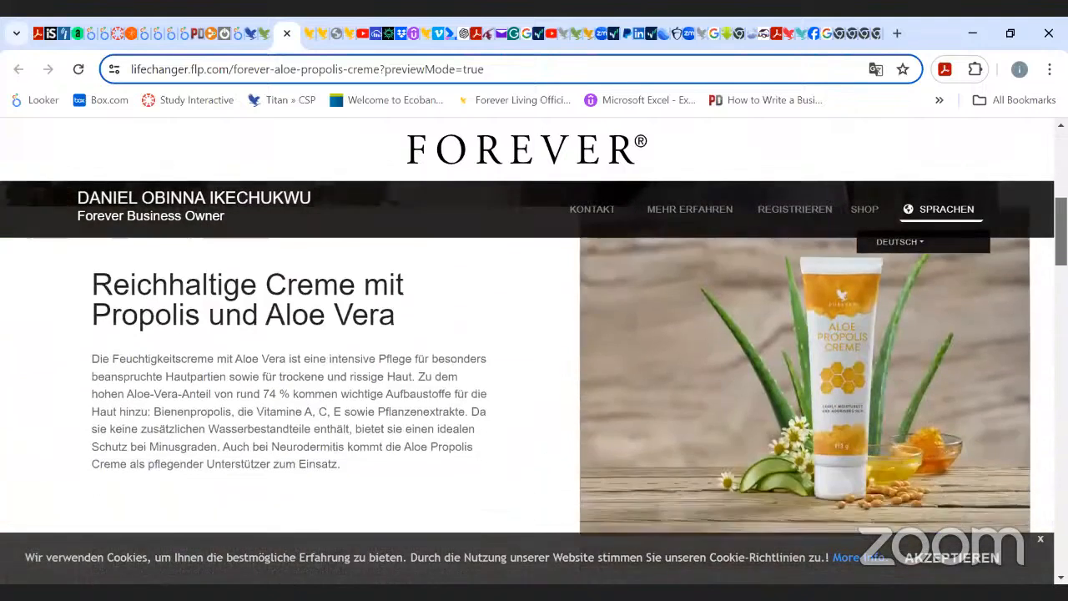
scroll(534, 375, down, 3)
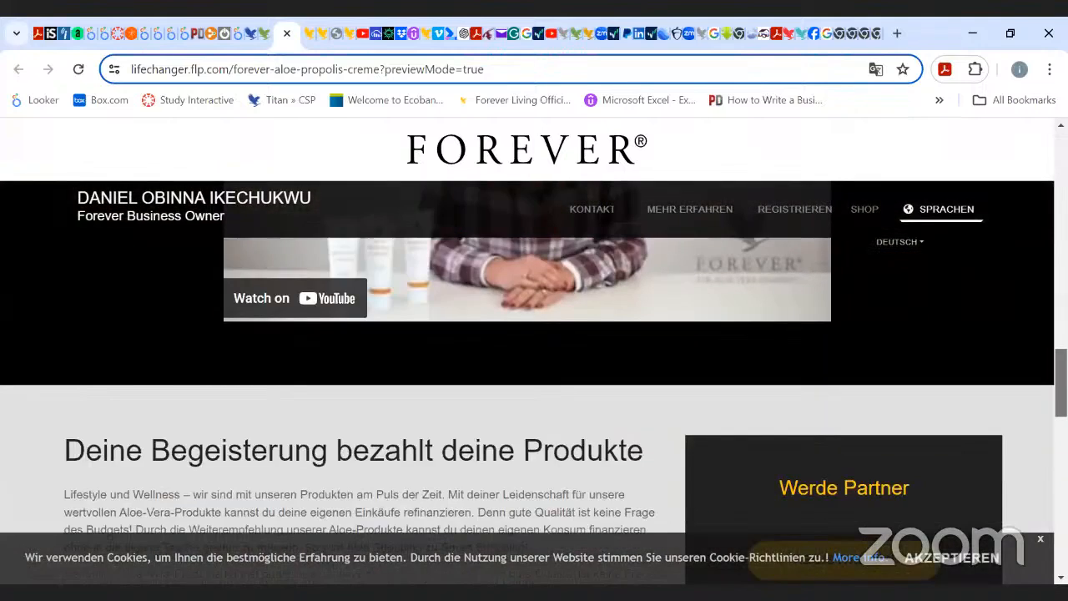
scroll(534, 375, down, 10)
scroll(534, 375, up, 8)
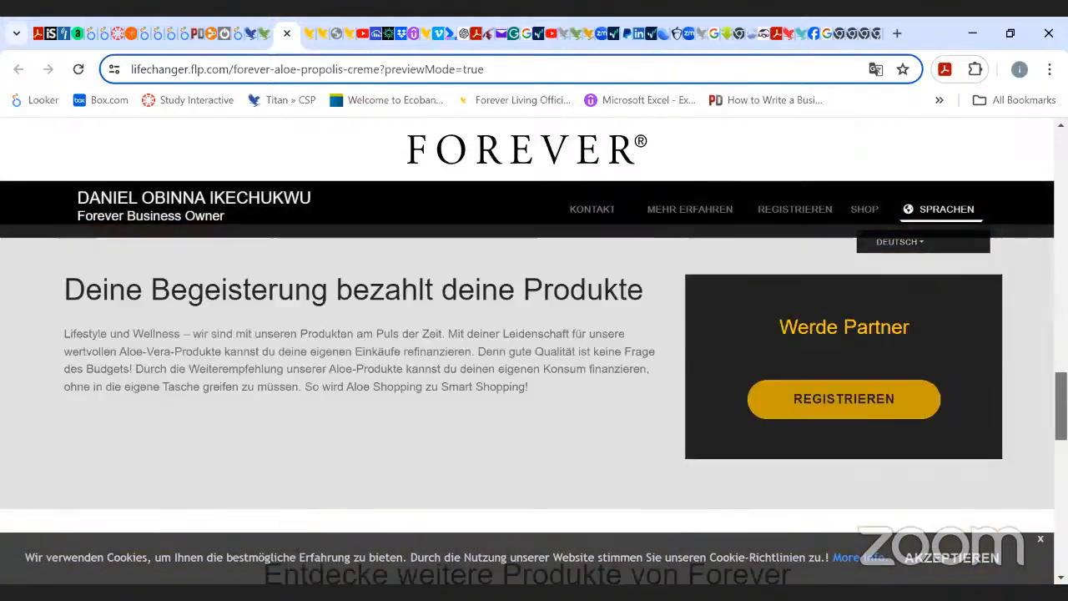
scroll(534, 375, up, 15)
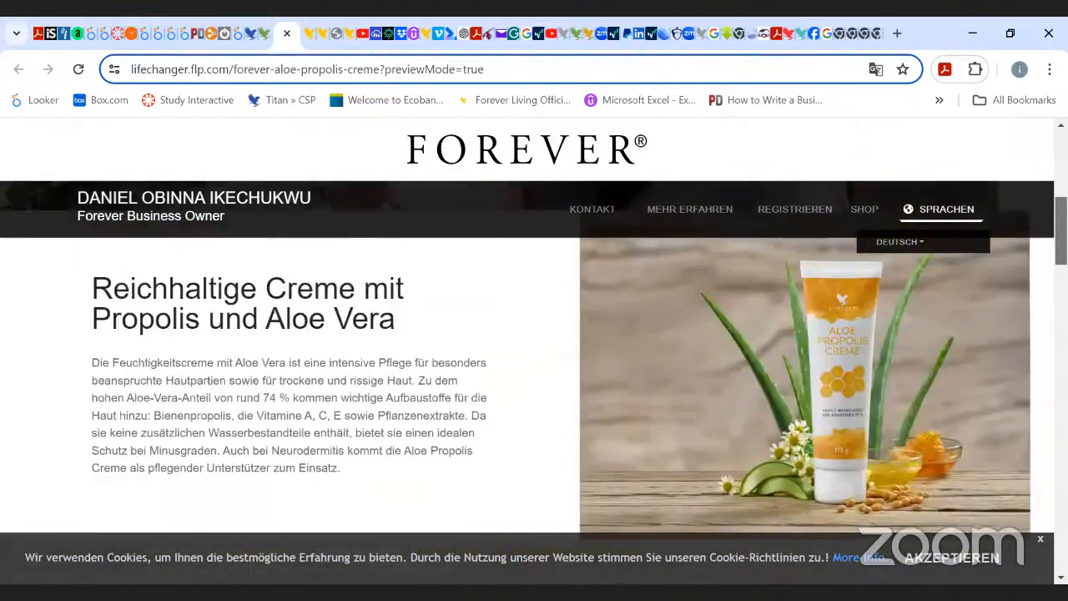
scroll(1029, 209, up, 5)
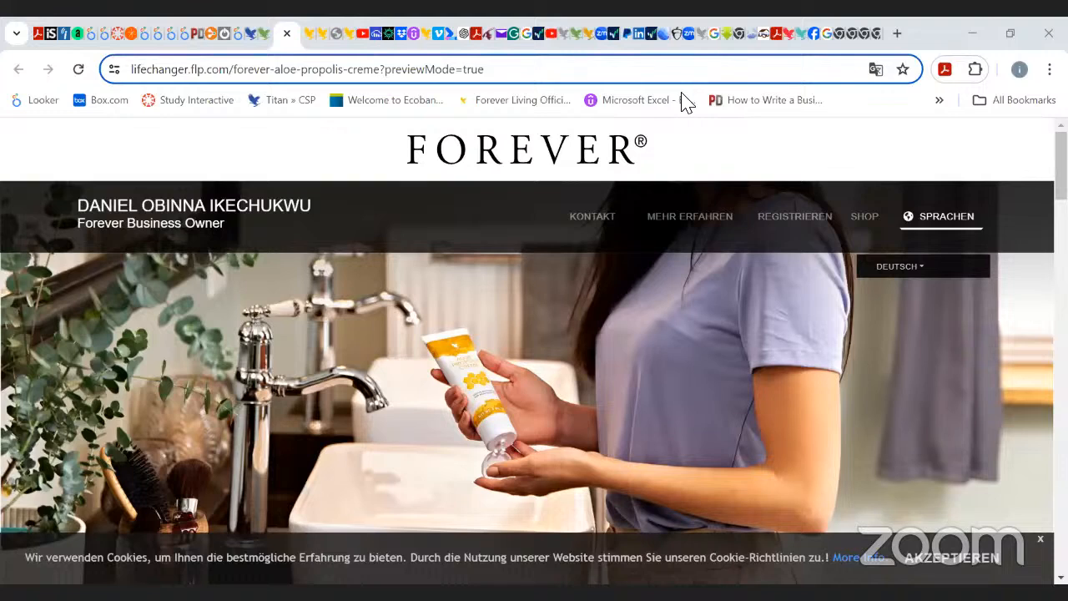
- Return to the landing pages grid and look over the Wellness, Facial Care and DX4 pages
click(266, 41)
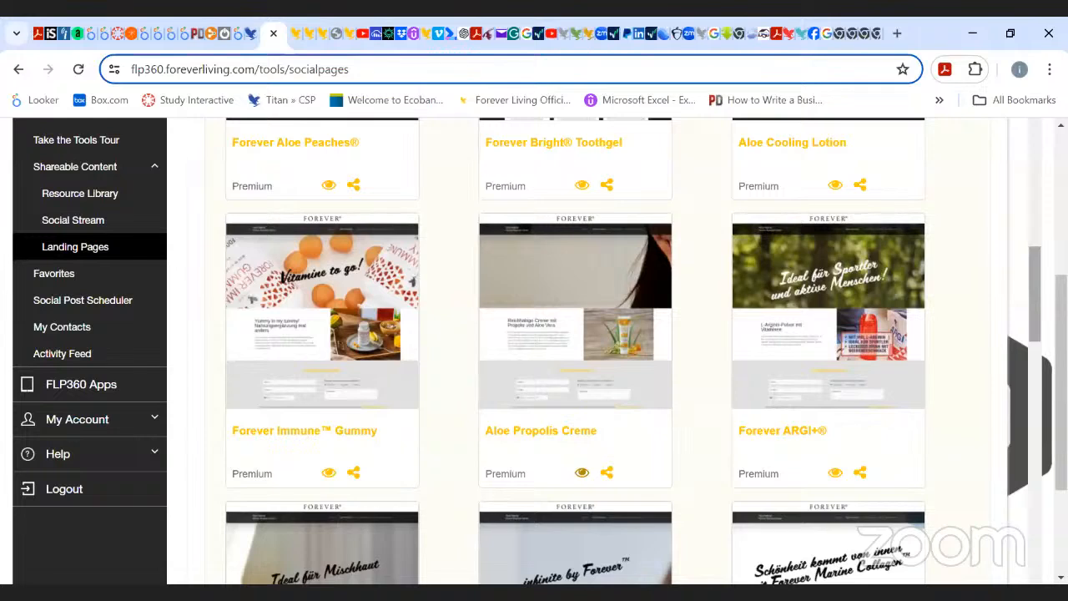
scroll(1032, 234, up, 6)
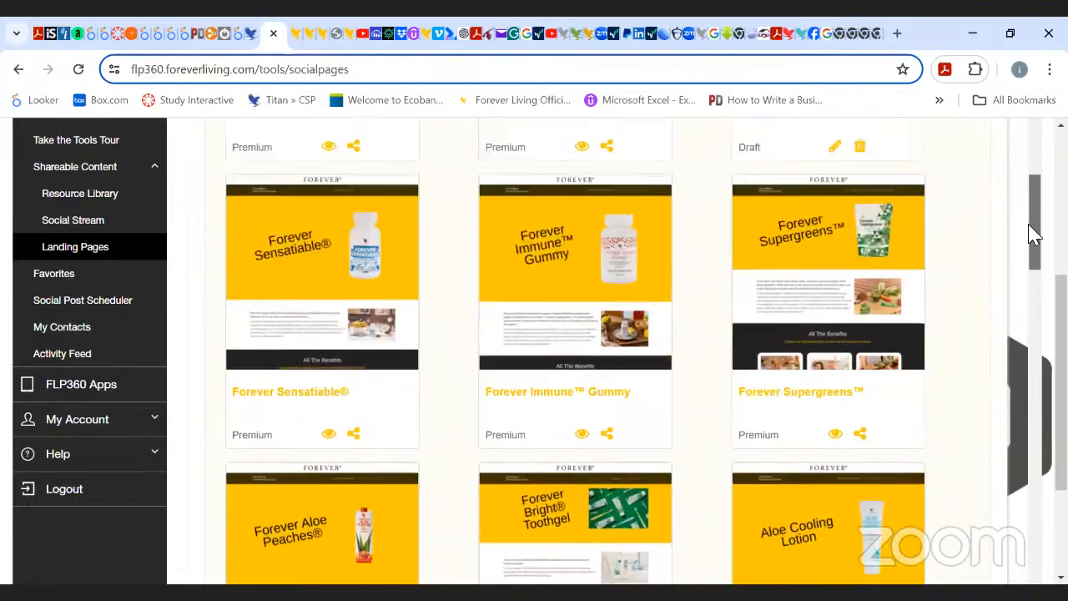
drag(1032, 234, 1026, 180)
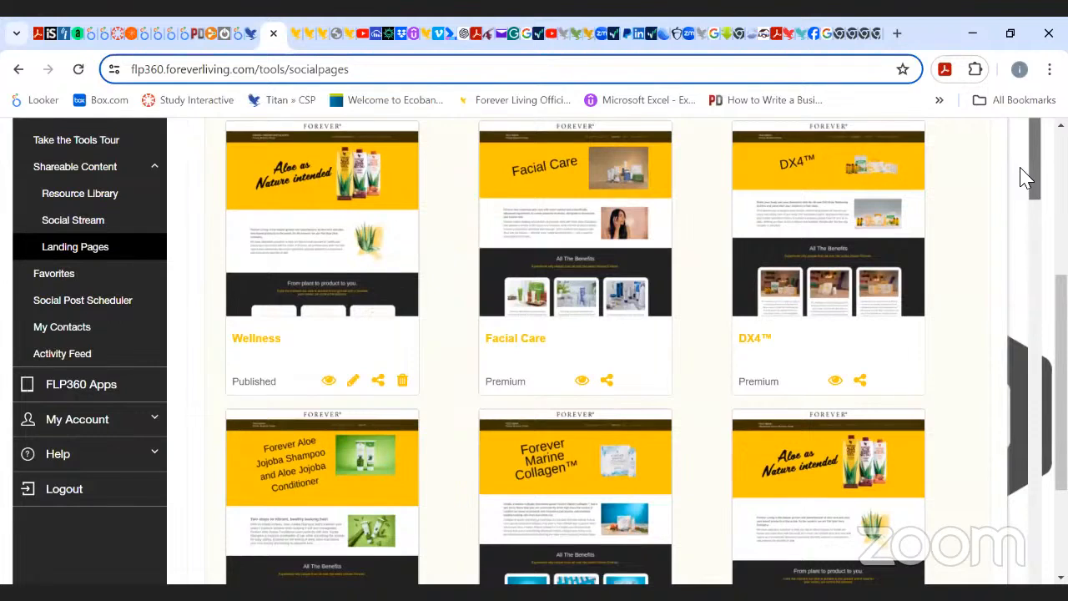
scroll(1027, 178, down, 1)
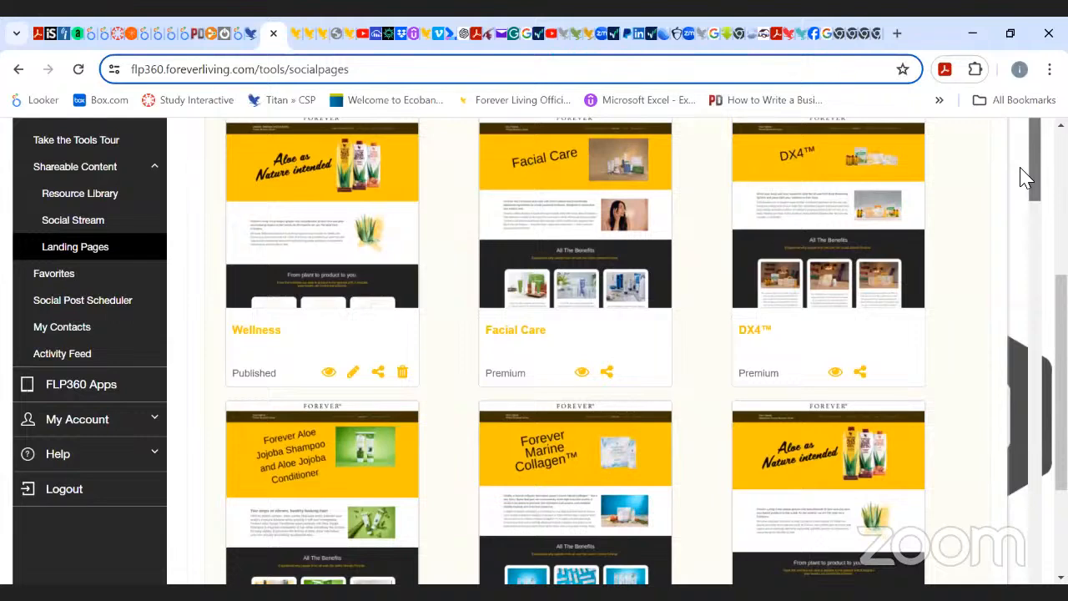
scroll(1027, 178, up, 2)
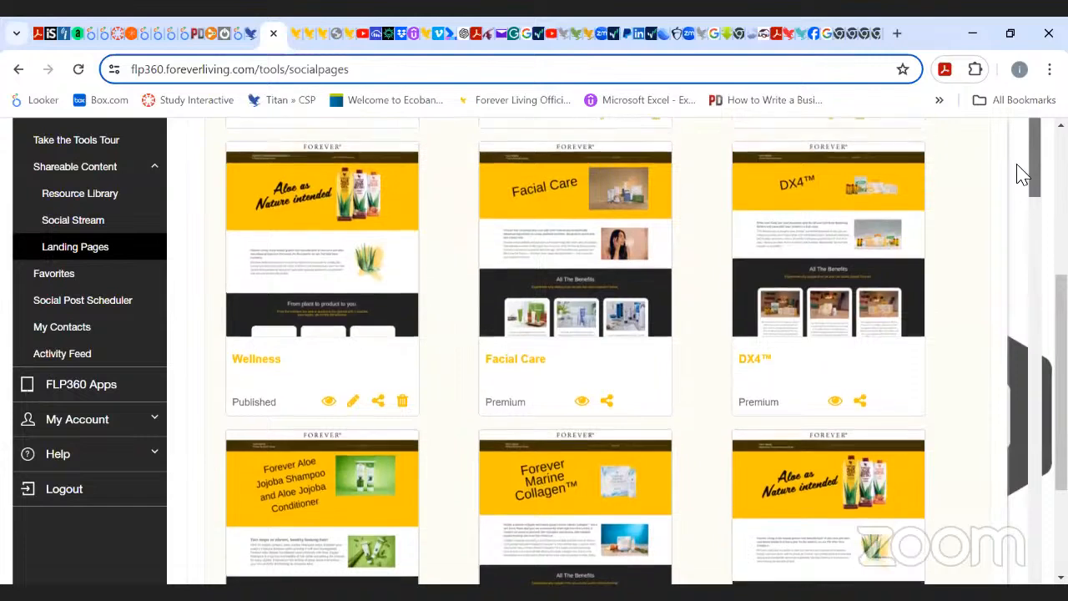
scroll(576, 358, down, 1)
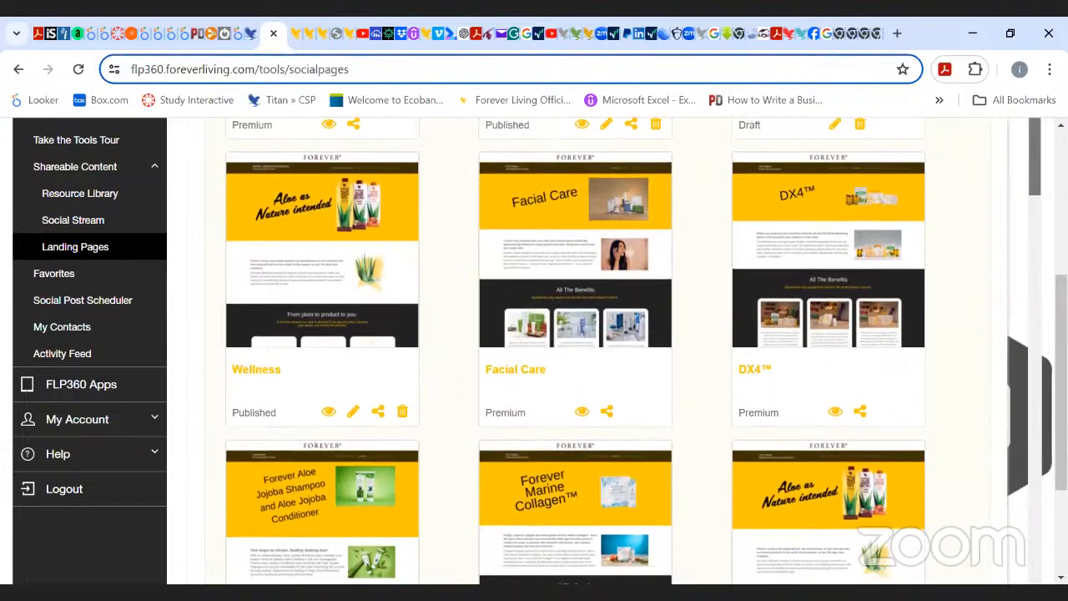
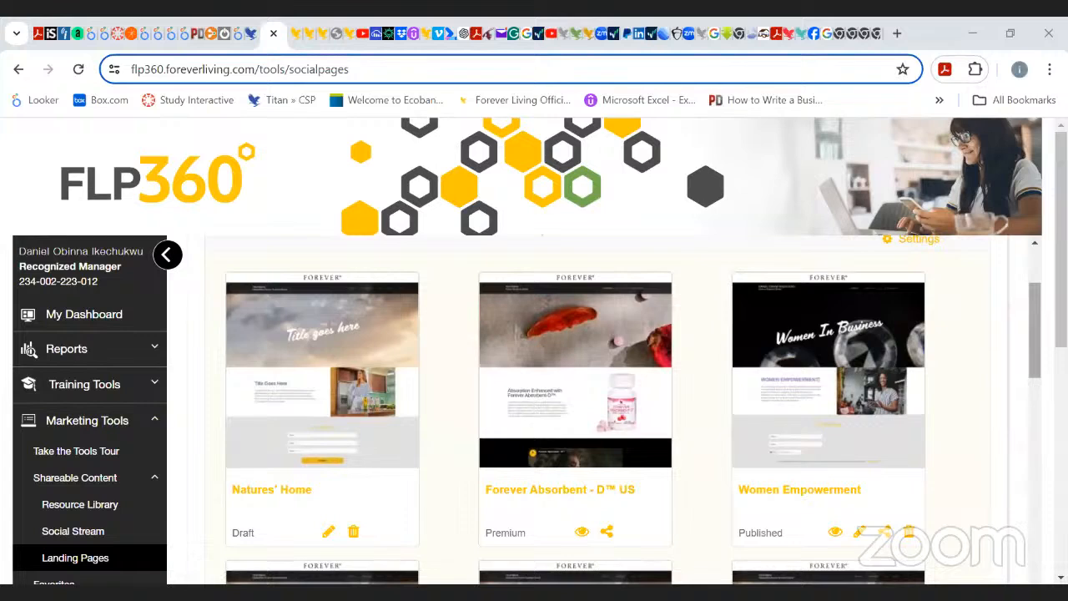
- Launch the landing page builder and look over the templates offered
scroll(1026, 309, up, 3)
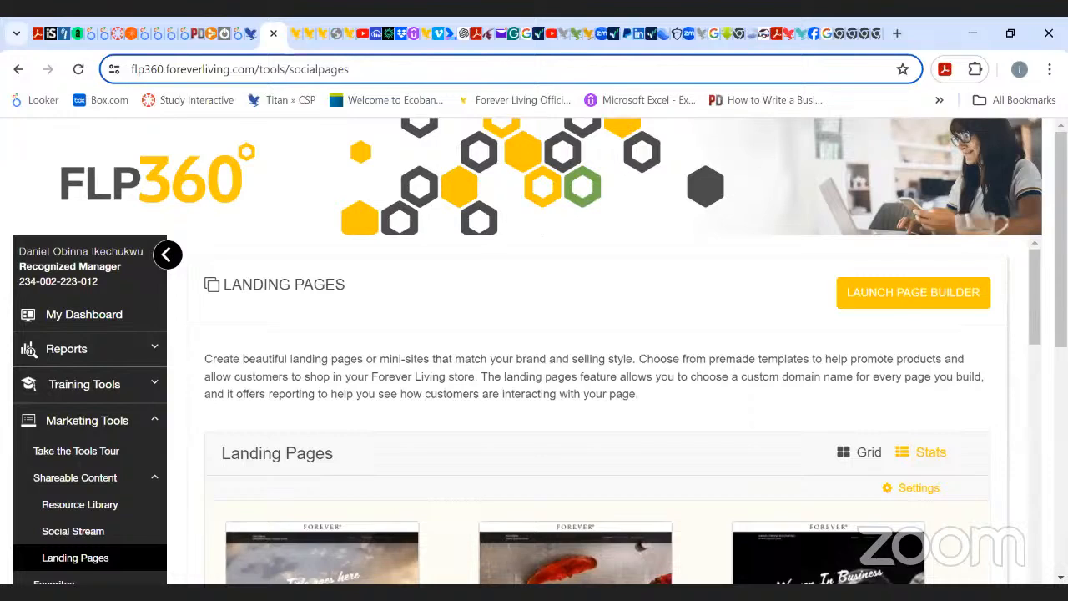
click(913, 299)
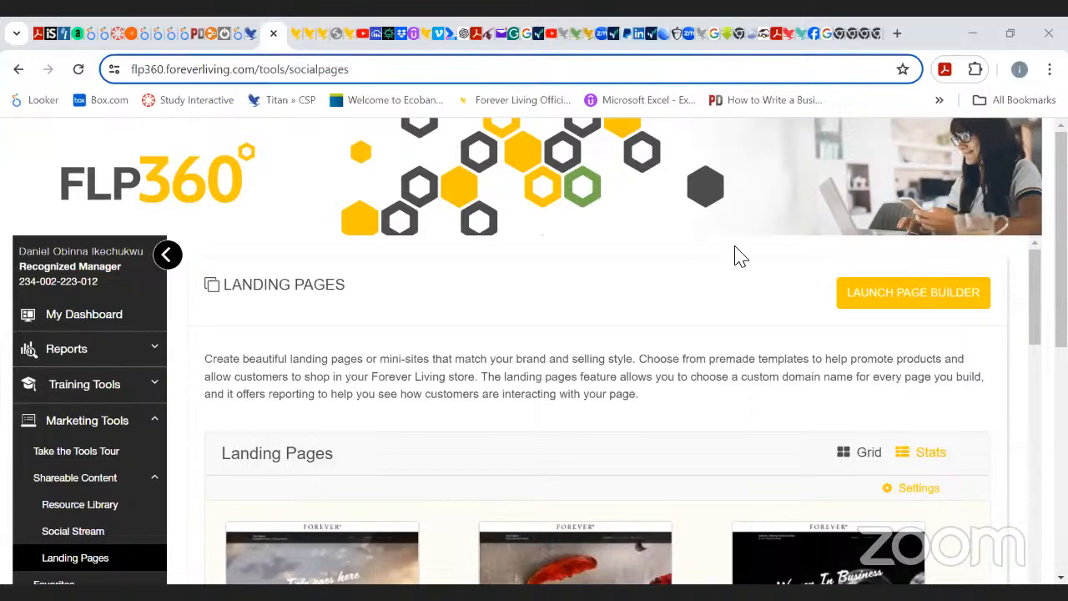
click(936, 308)
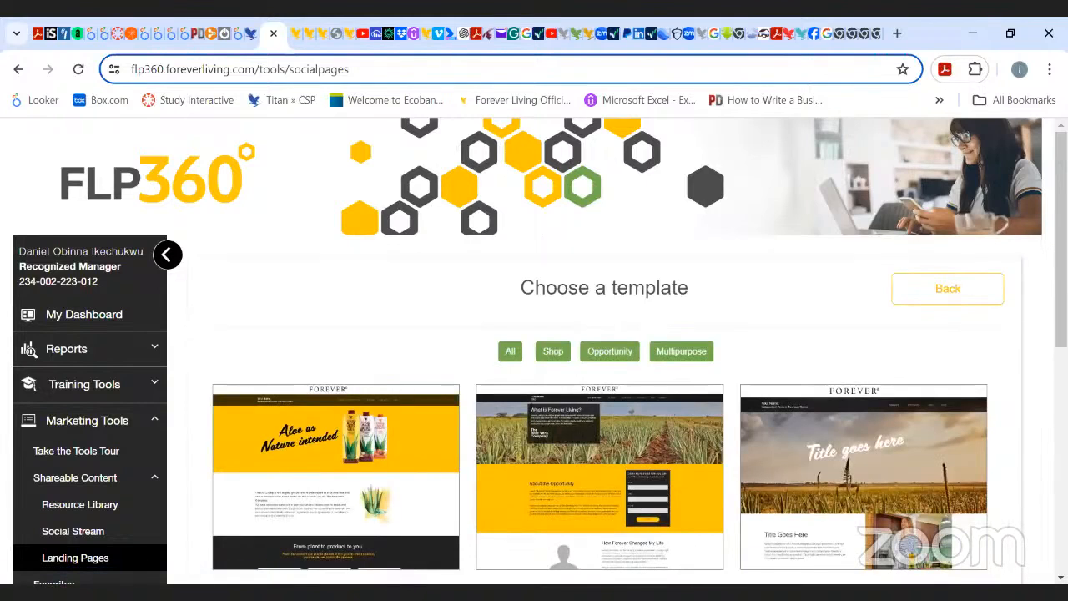
scroll(534, 350, down, 2)
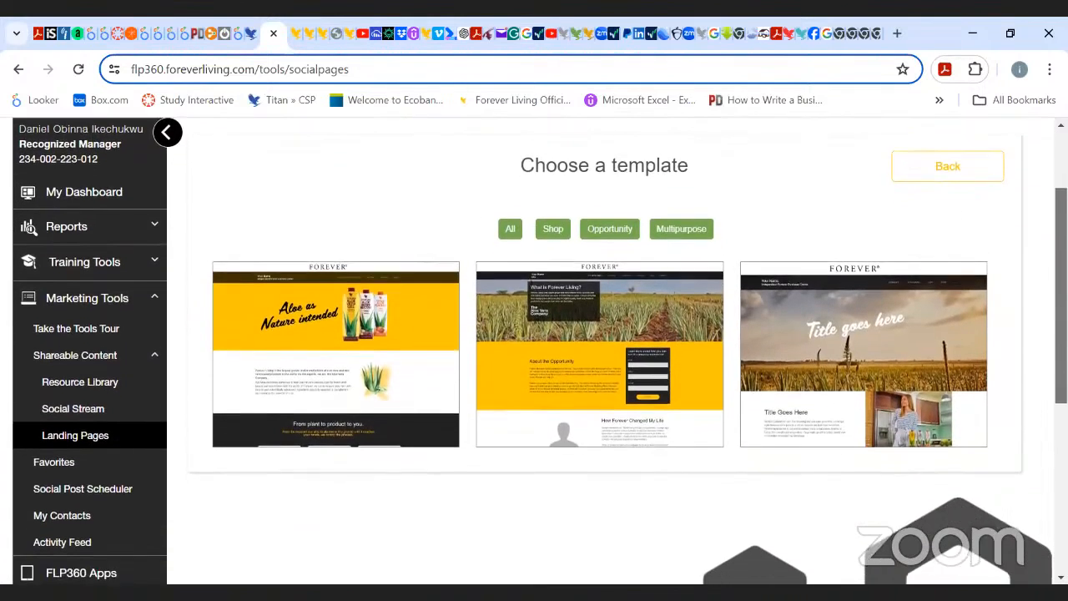
scroll(534, 350, down, 1)
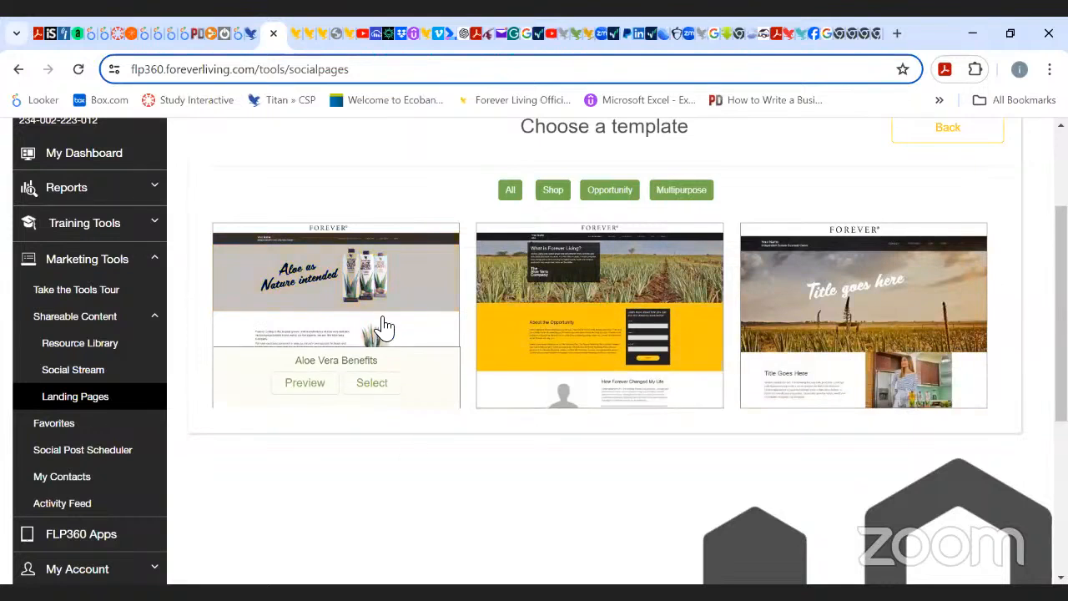
mouse_move(662, 326)
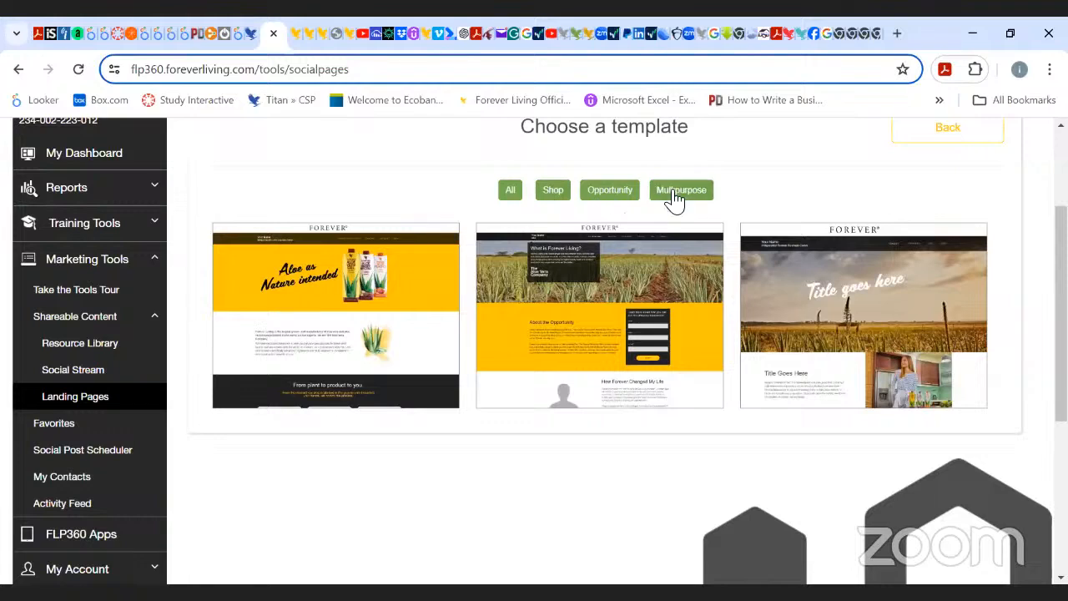
- Filter the templates by Shop, Opportunity and Multipurpose in turn, and return to showing all of them
click(553, 192)
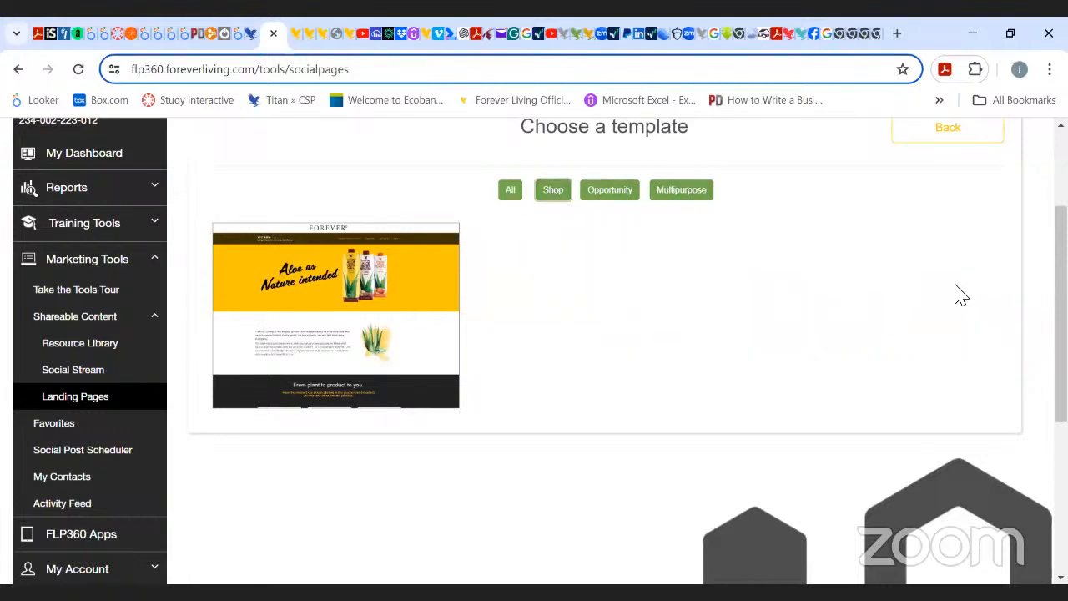
mouse_move(389, 322)
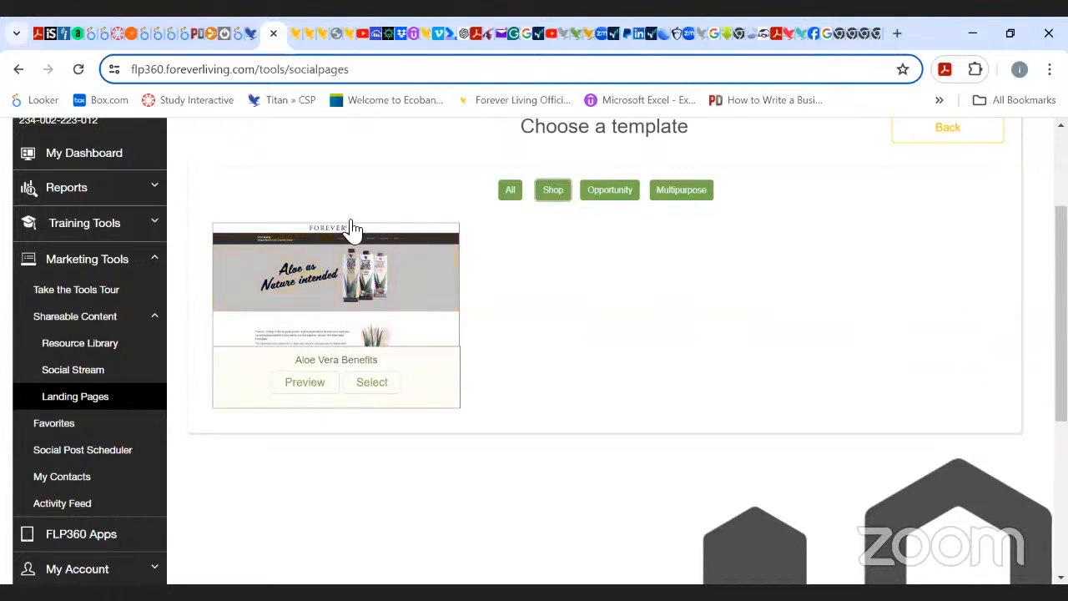
click(610, 195)
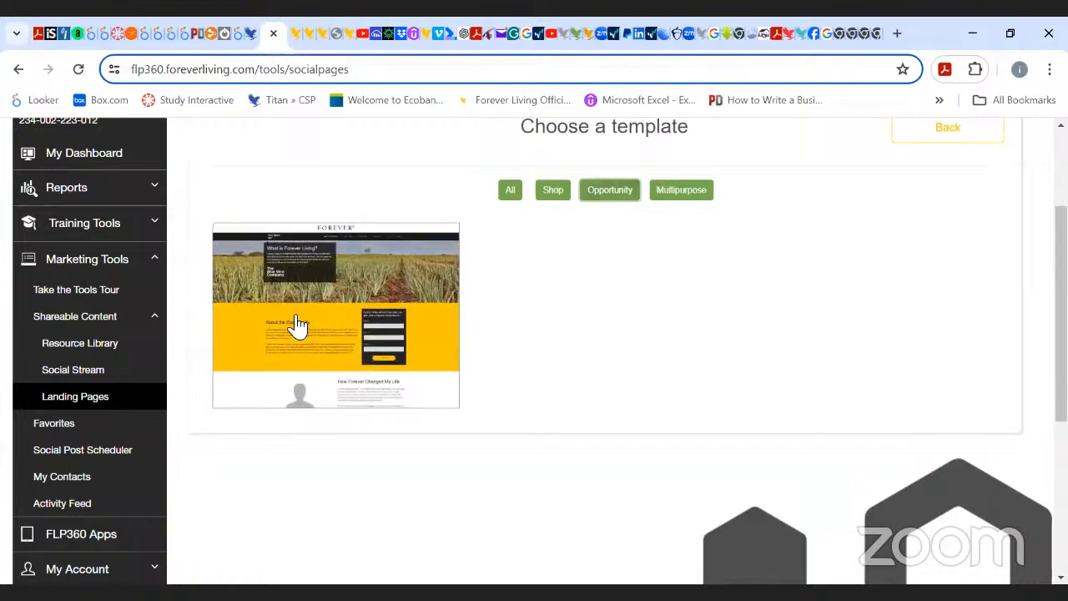
mouse_move(314, 329)
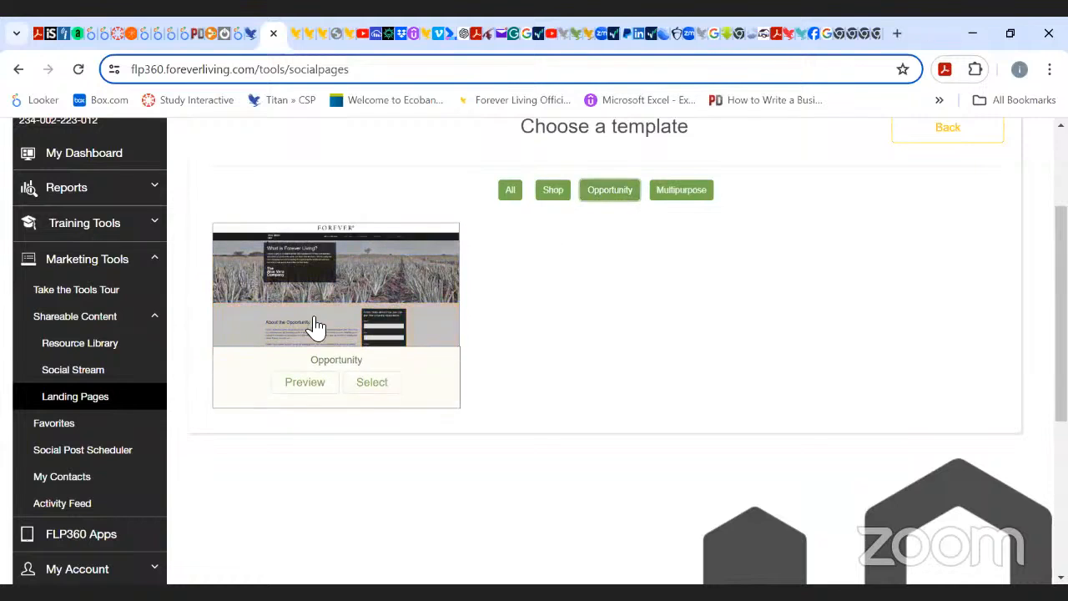
click(685, 199)
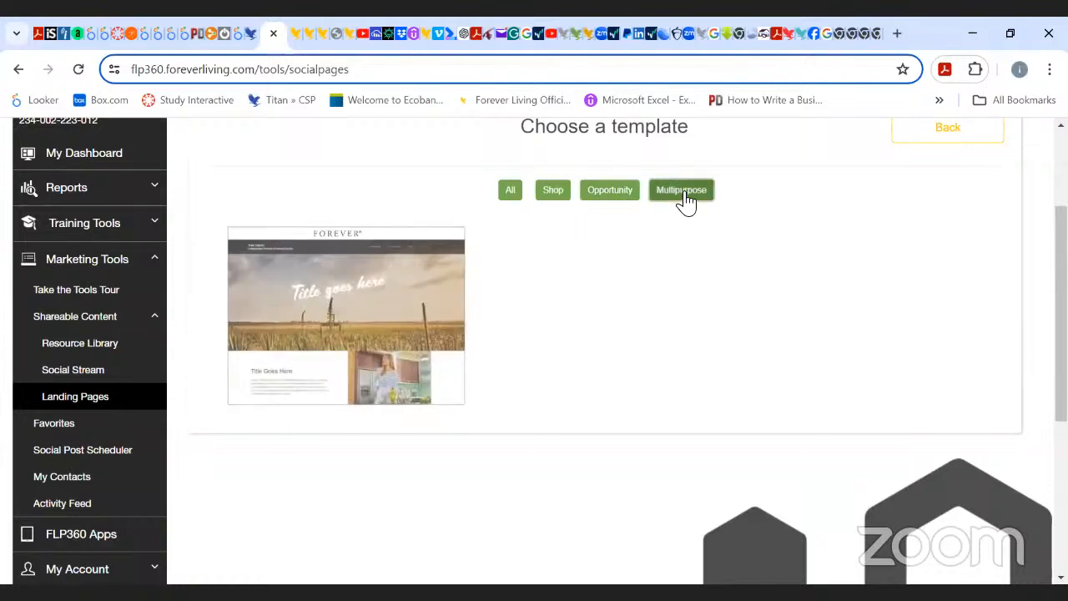
mouse_move(381, 306)
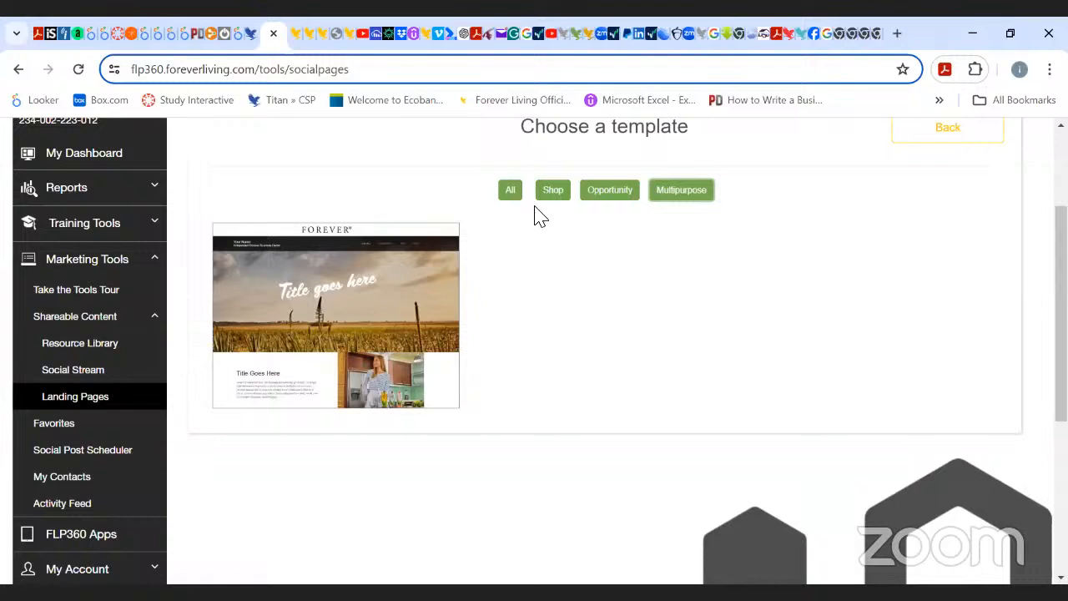
click(511, 193)
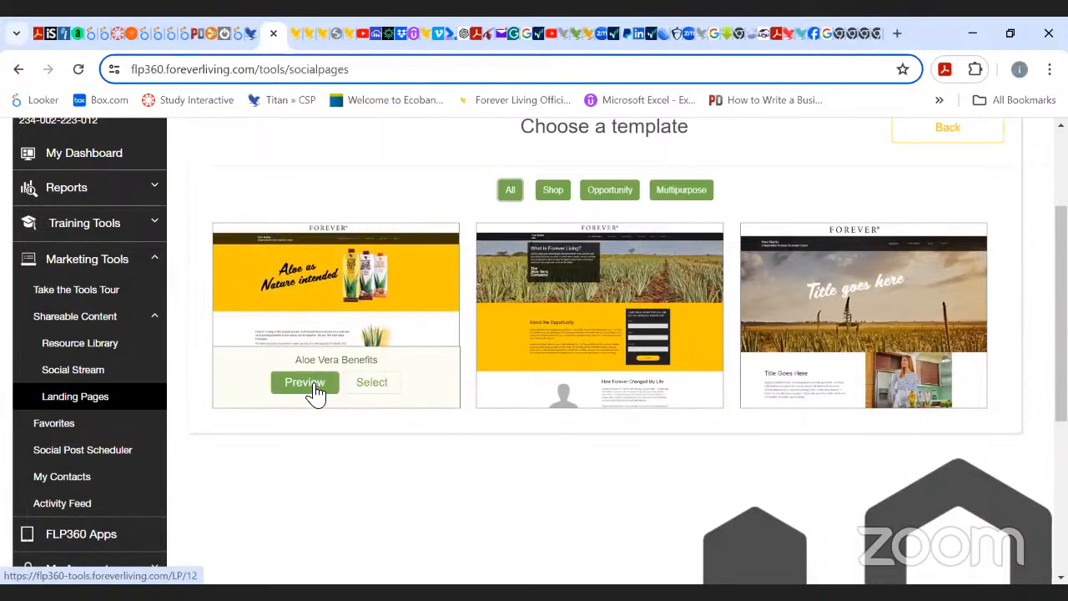
- Preview the Aloe Vera Benefits template and look through its plant-to-product, About and aloe gel sections
click(309, 386)
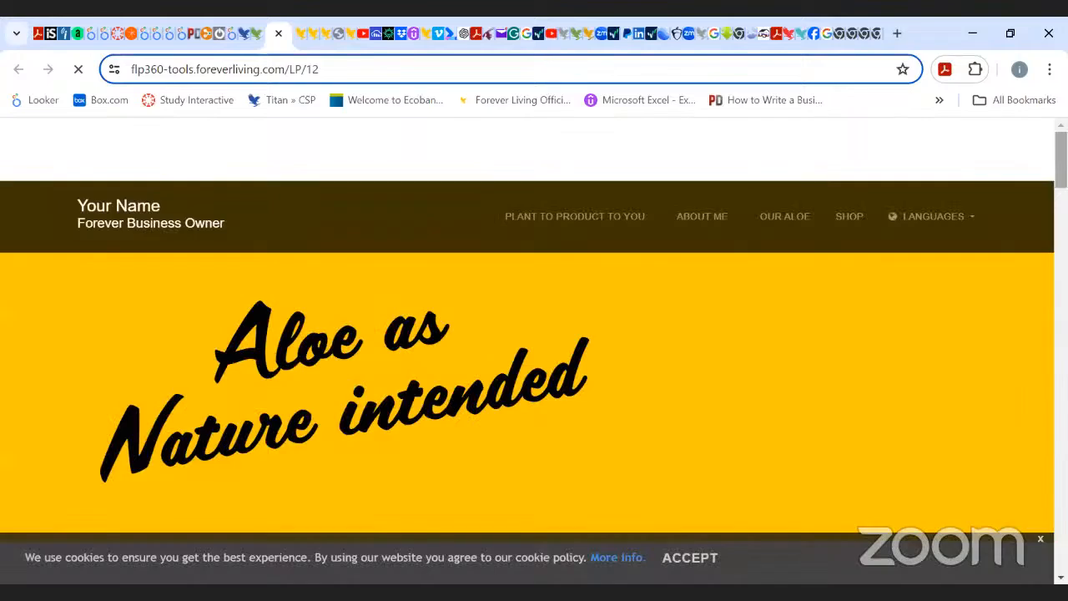
scroll(527, 350, down, 8)
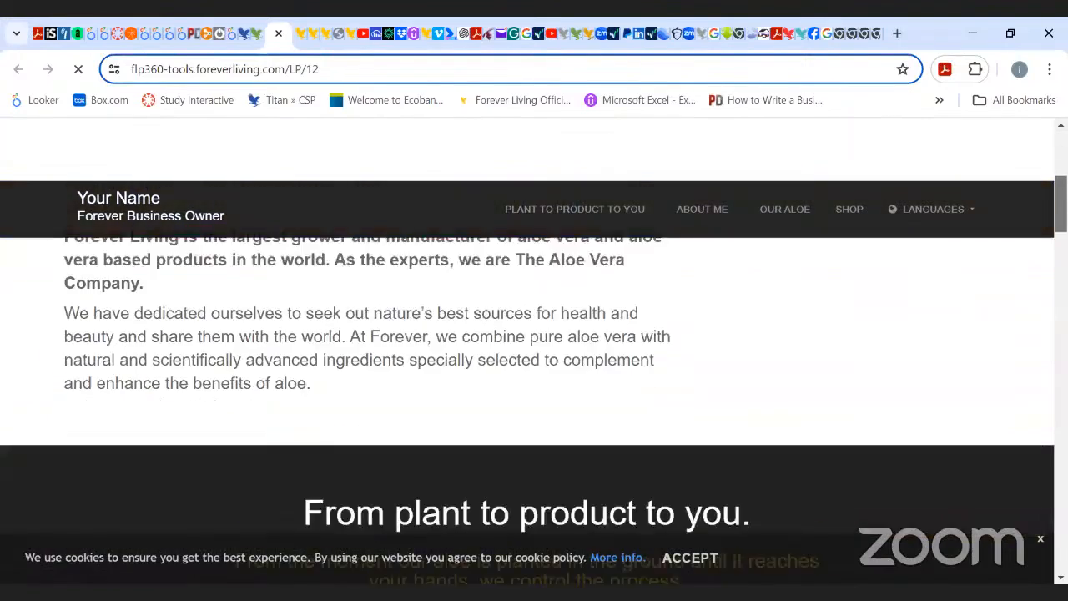
scroll(534, 383, down, 15)
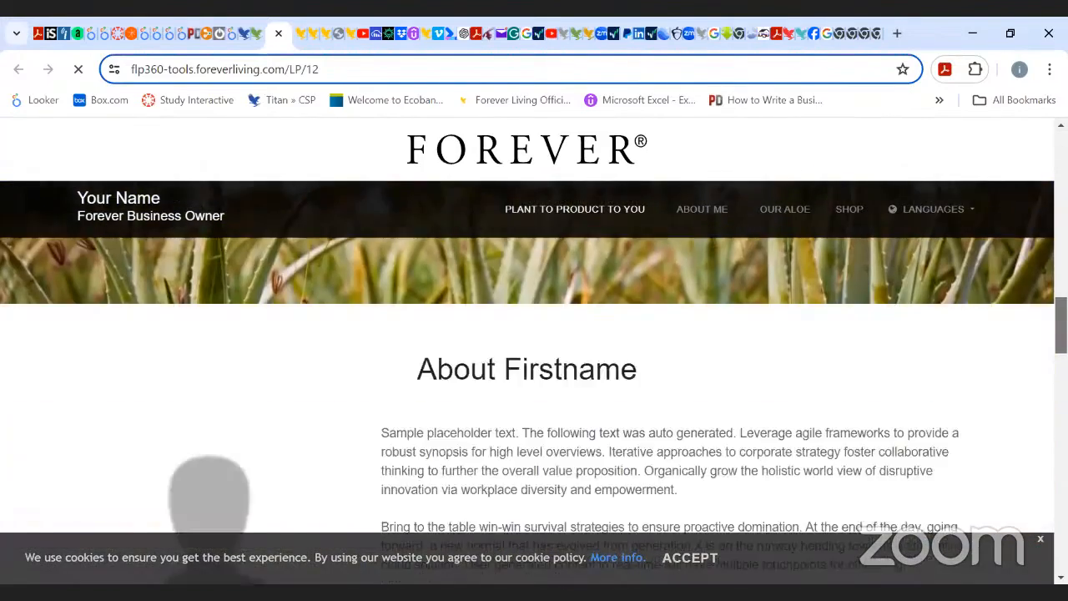
scroll(534, 382, down, 15)
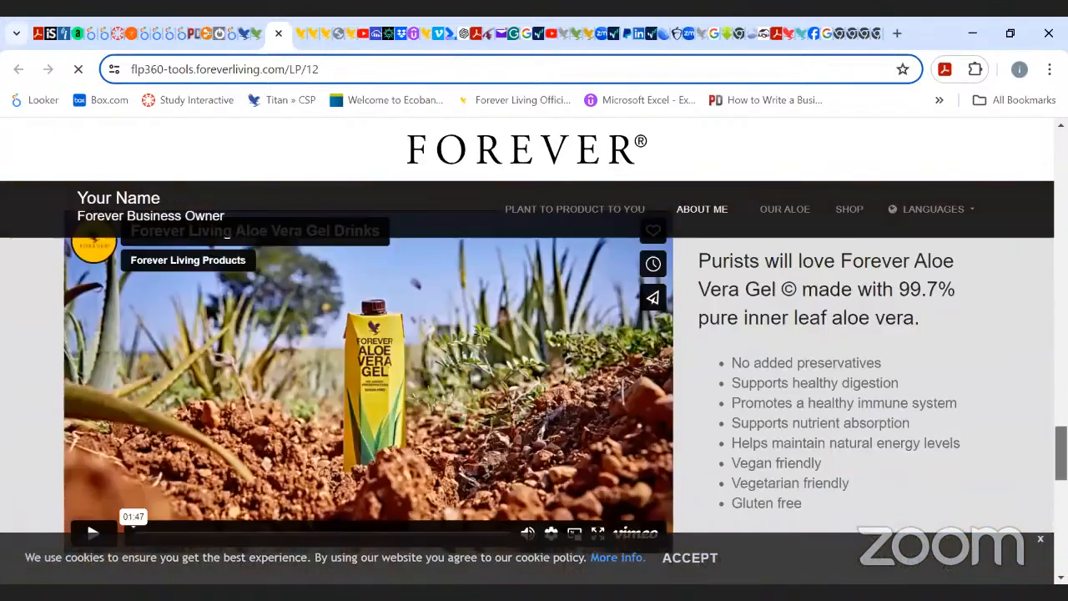
scroll(534, 382, up, 5)
scroll(534, 382, down, 10)
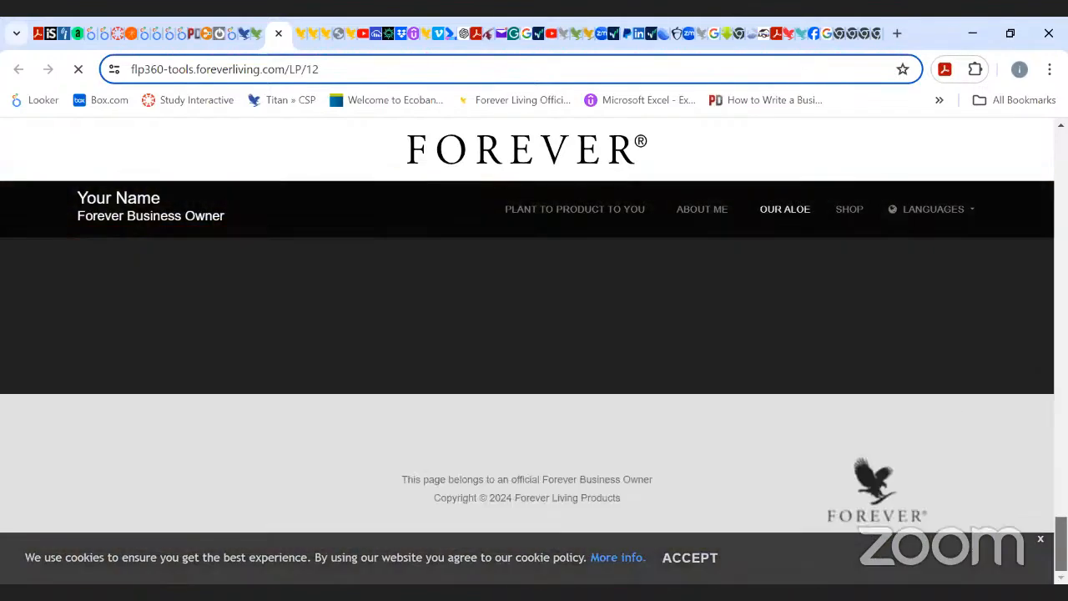
scroll(534, 382, up, 4)
scroll(1028, 230, up, 15)
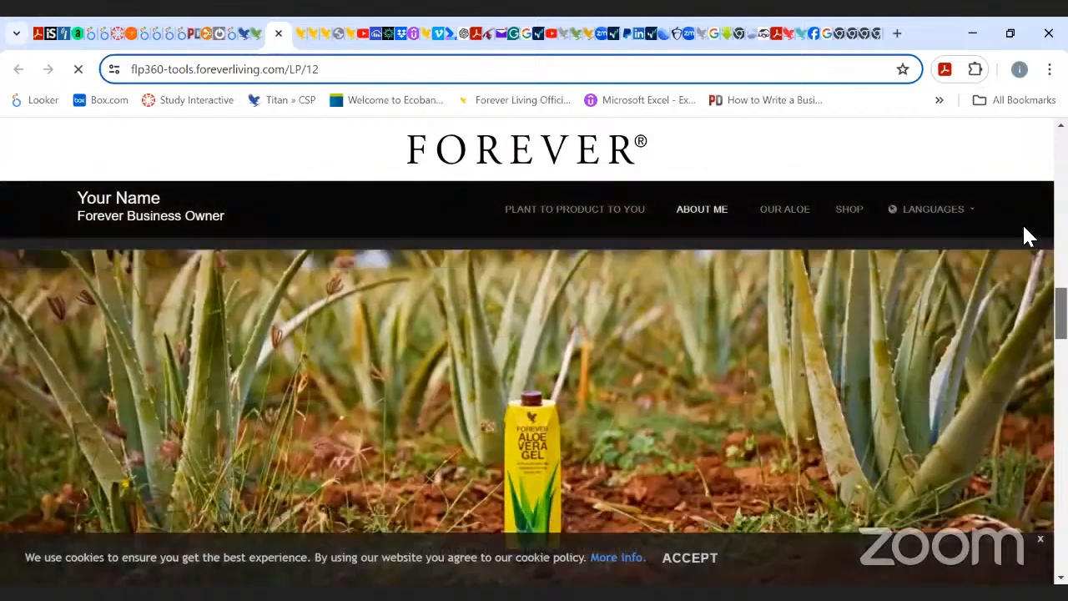
scroll(1028, 229, up, 1)
scroll(1030, 241, down, 3)
scroll(1030, 242, up, 2)
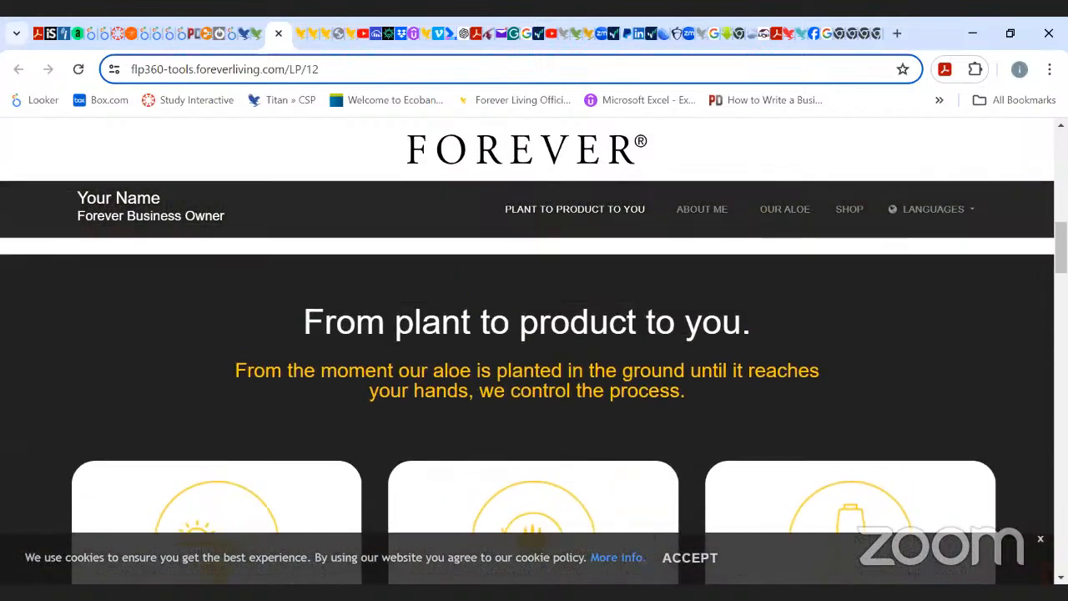
scroll(1029, 241, down, 1)
scroll(535, 383, down, 1)
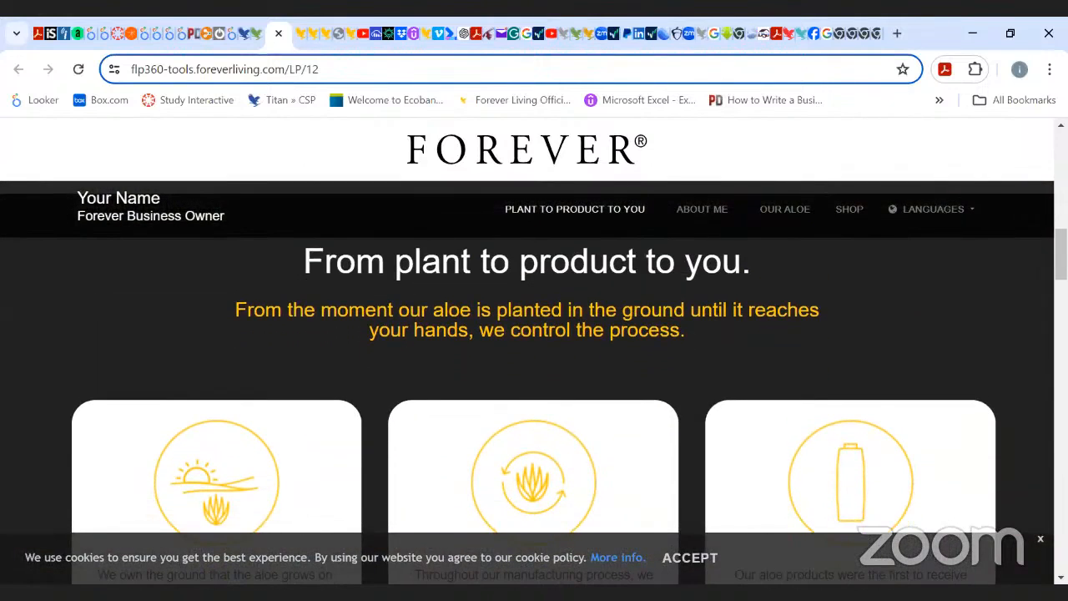
scroll(1026, 192, up, 6)
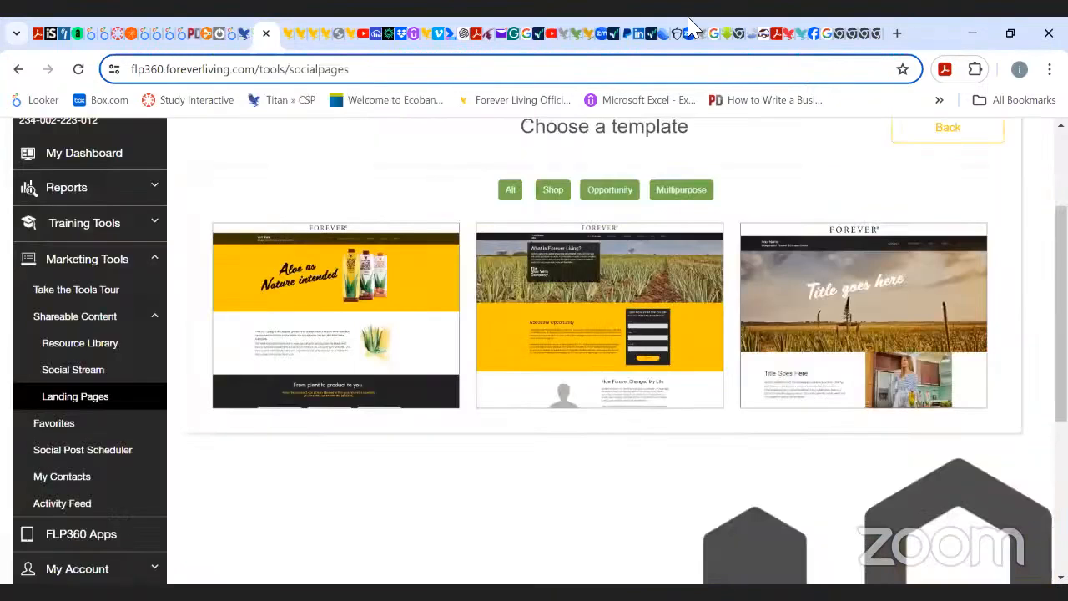
- Compare the three landing page templates and select Replicated Site for the new page
mouse_move(344, 409)
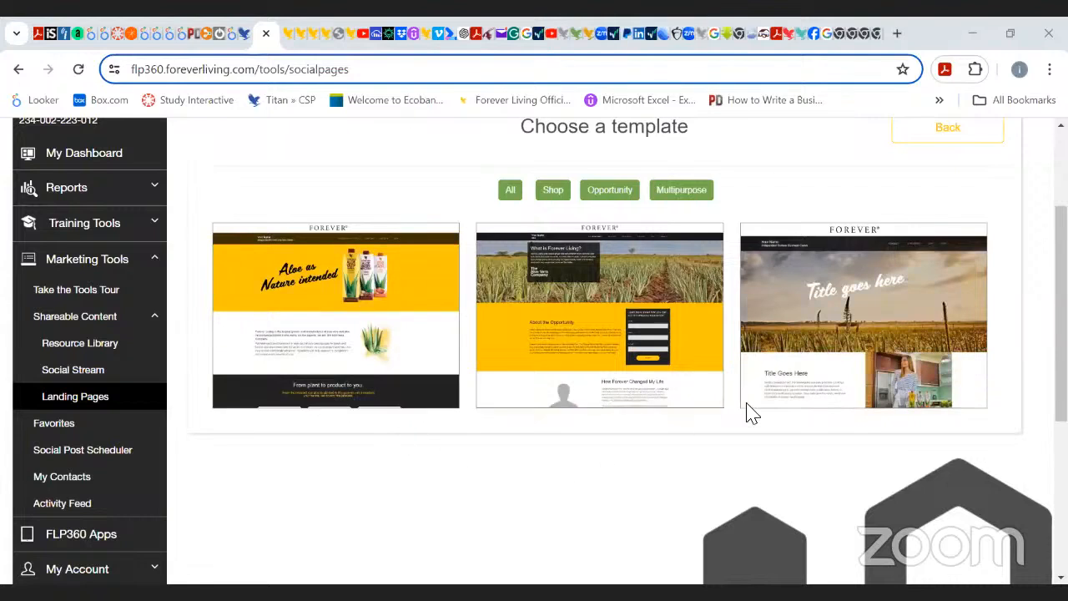
mouse_move(370, 395)
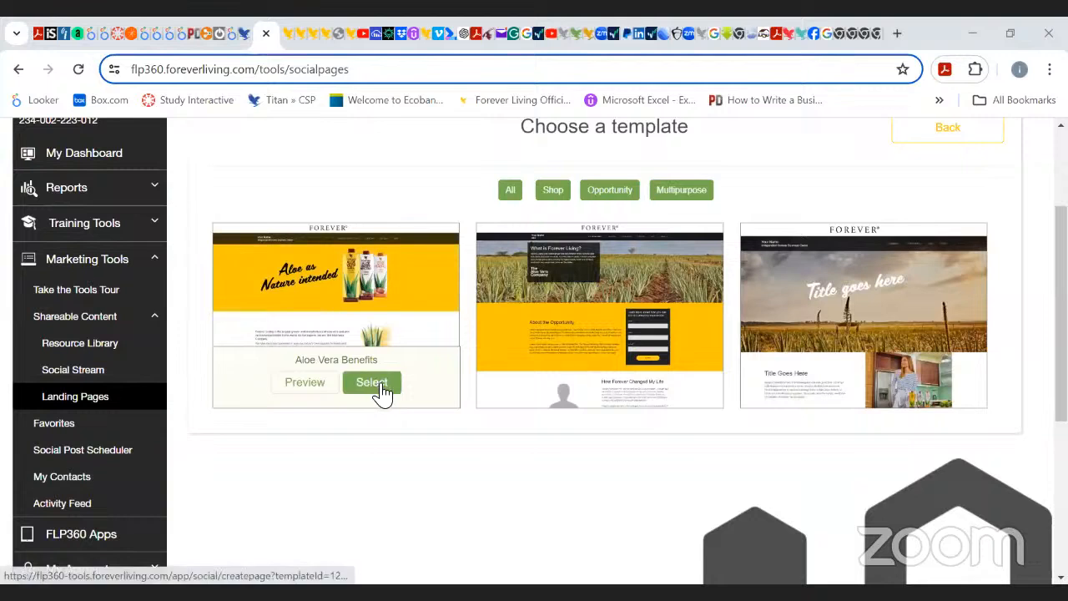
mouse_move(662, 391)
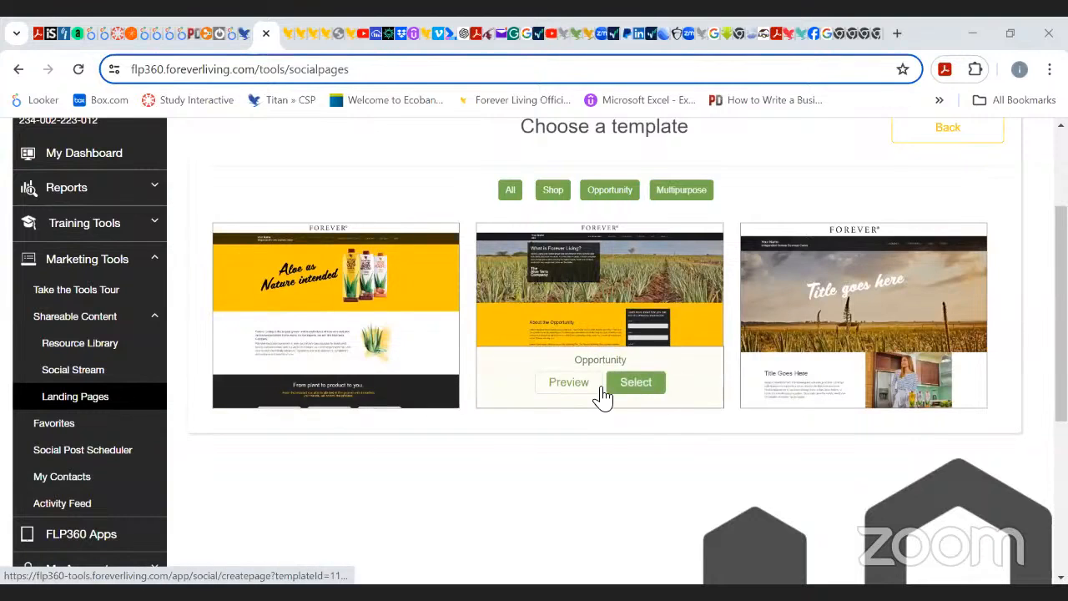
mouse_move(965, 382)
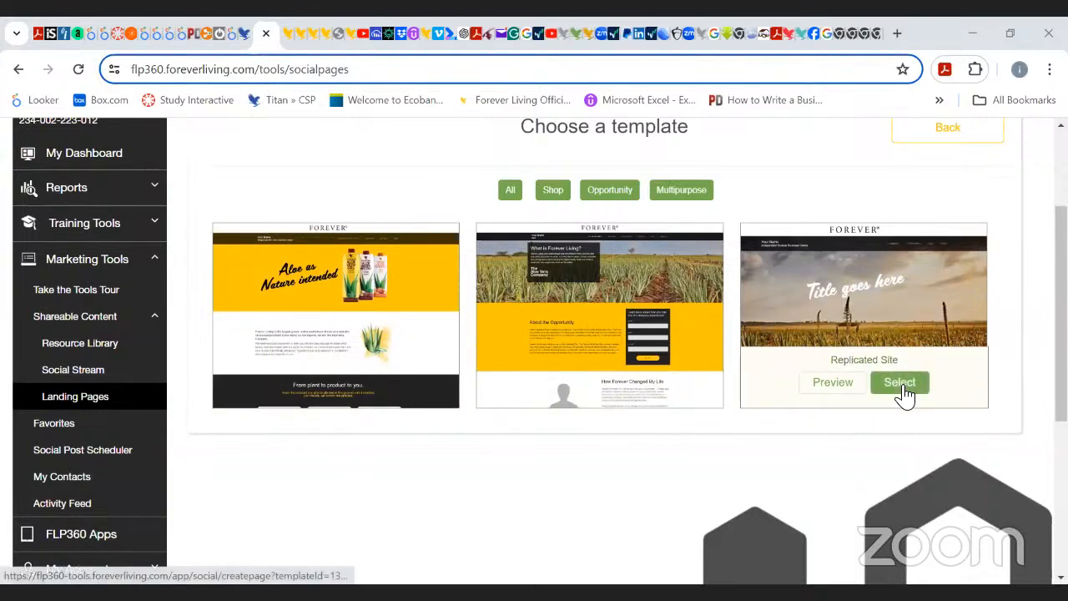
mouse_move(679, 312)
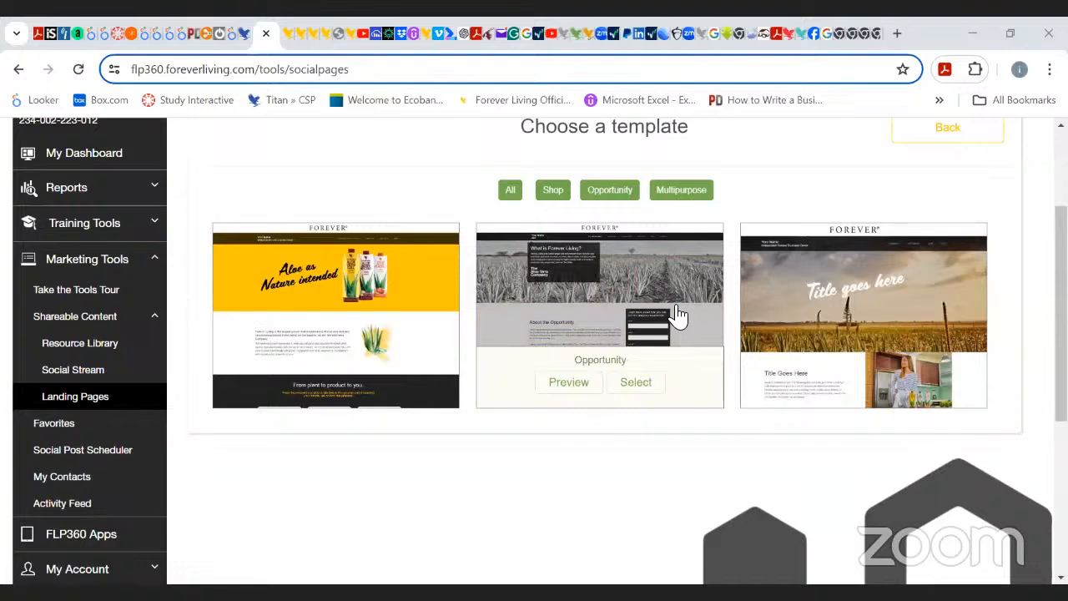
mouse_move(957, 242)
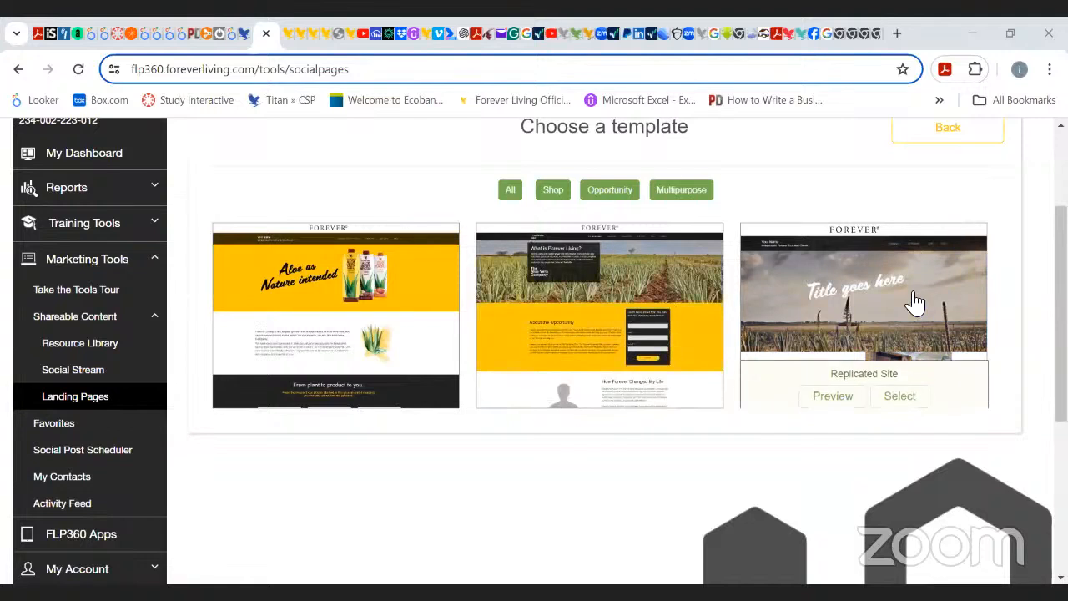
click(913, 388)
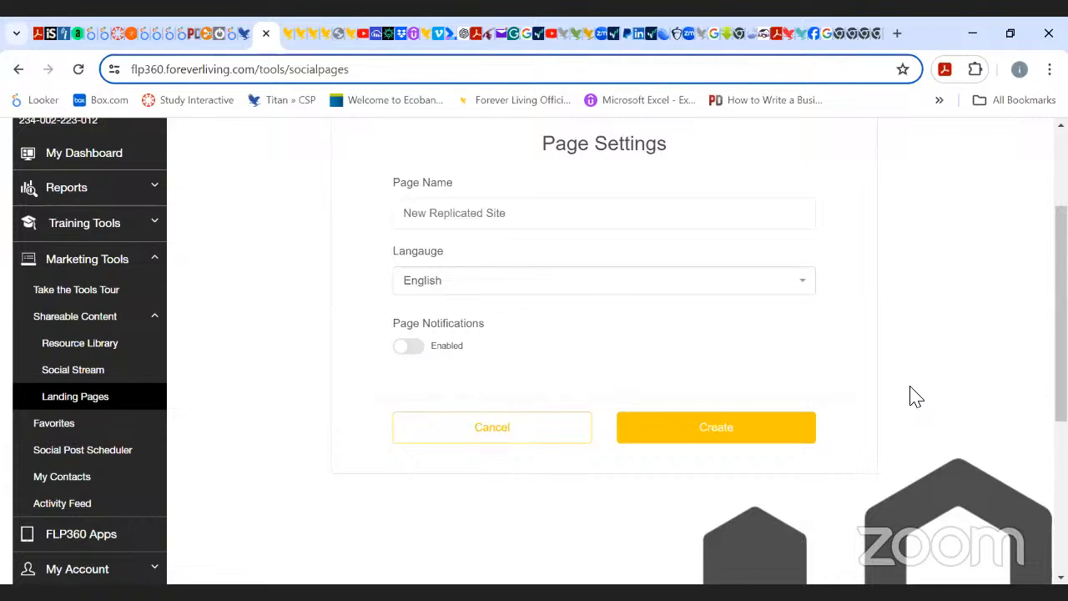
- Clear the default page name in the new page's settings
scroll(910, 387, up, 1)
scroll(911, 387, down, 1)
triple_click(566, 275)
click(566, 275)
key(BackSpace)
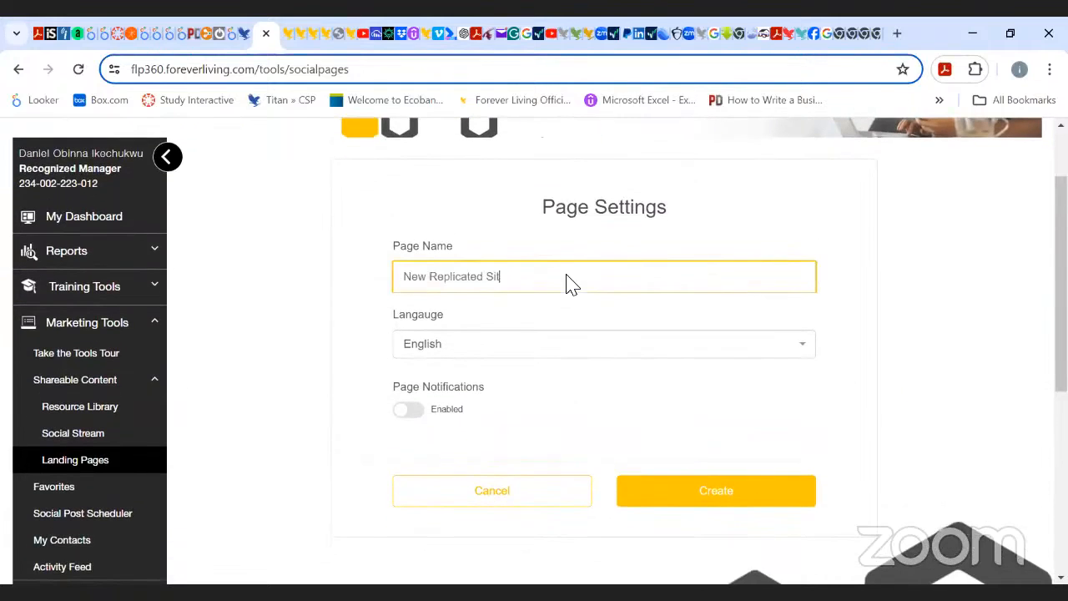
key(BackSpace)
key(BackSpace)
key(BackSpace)
key(BackSpace)
key(BackSpace)
key(BackSpace)
key(BackSpace)
key(BackSpace)
key(BackSpace)
key(BackSpace)
key(BackSpace)
key(BackSpace)
key(BackSpace)
key(BackSpace)
key(BackSpace)
key(BackSpace)
key(BackSpace)
key(BackSpace)
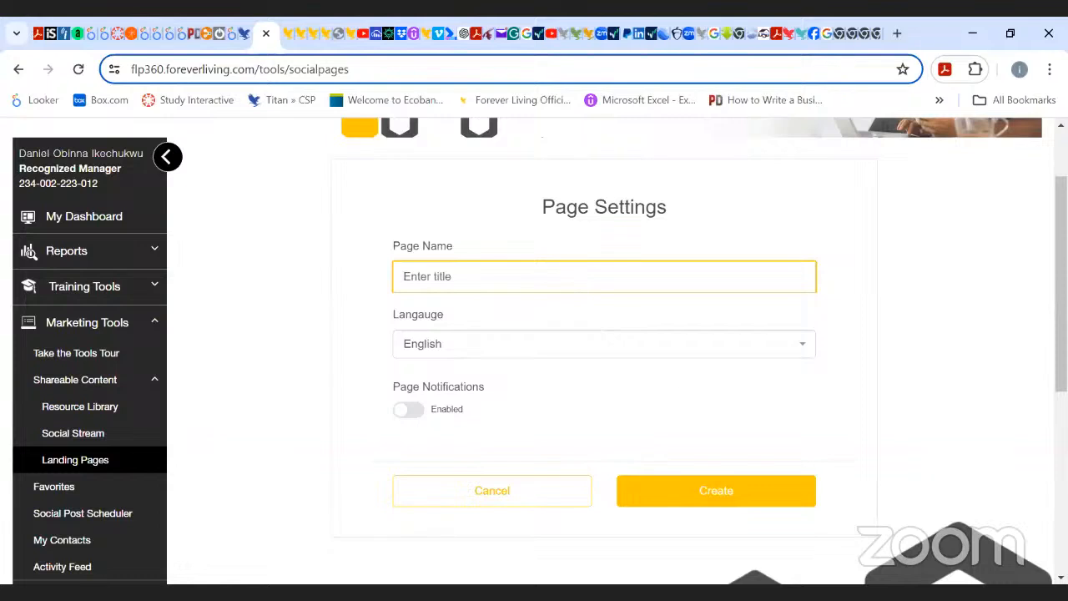
click(869, 376)
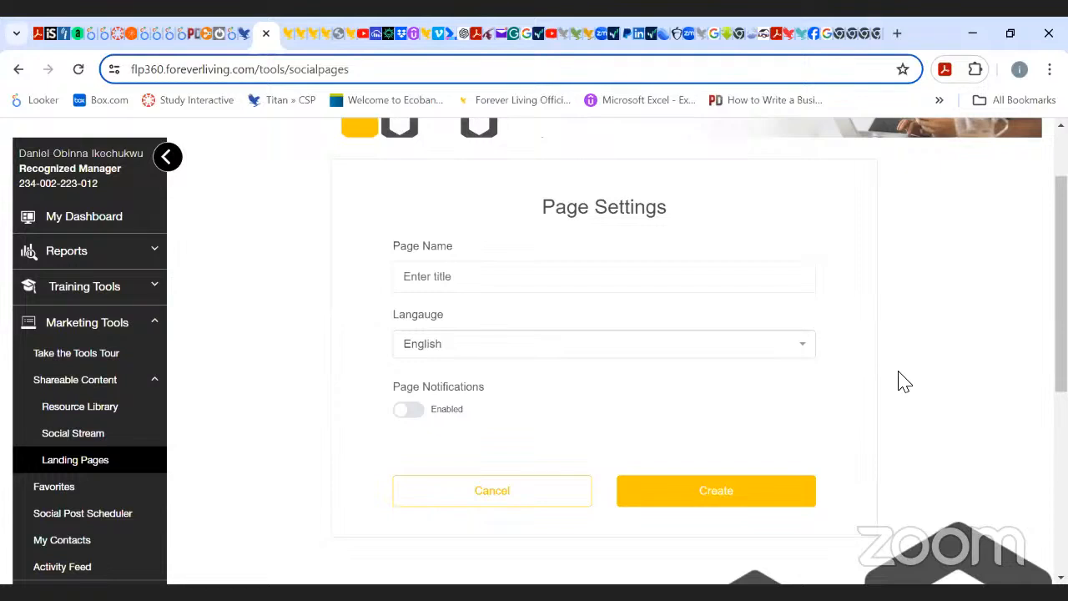
click(506, 284)
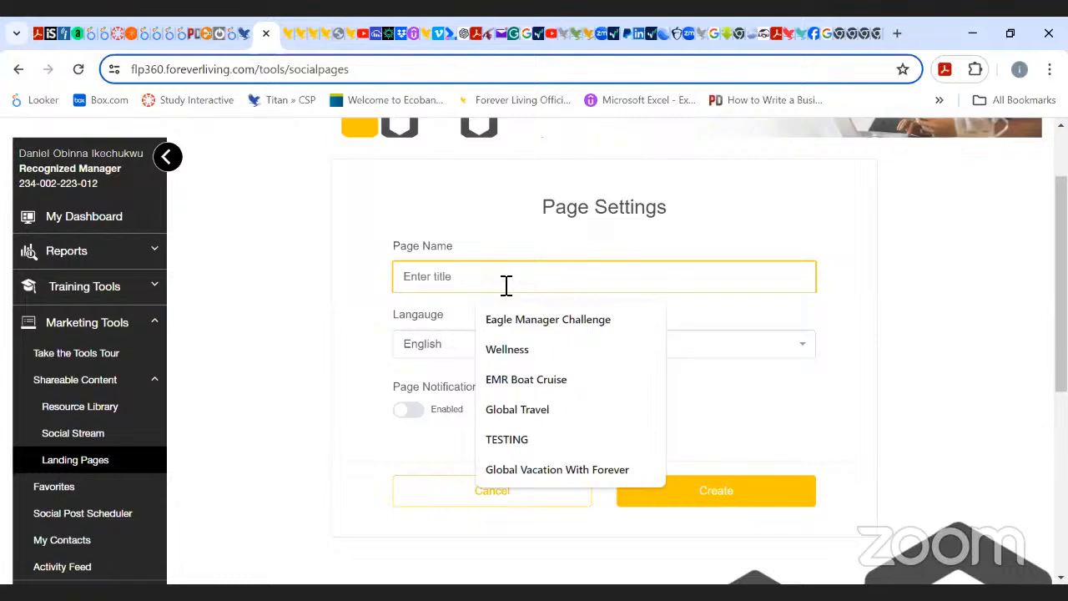
text(Bu)
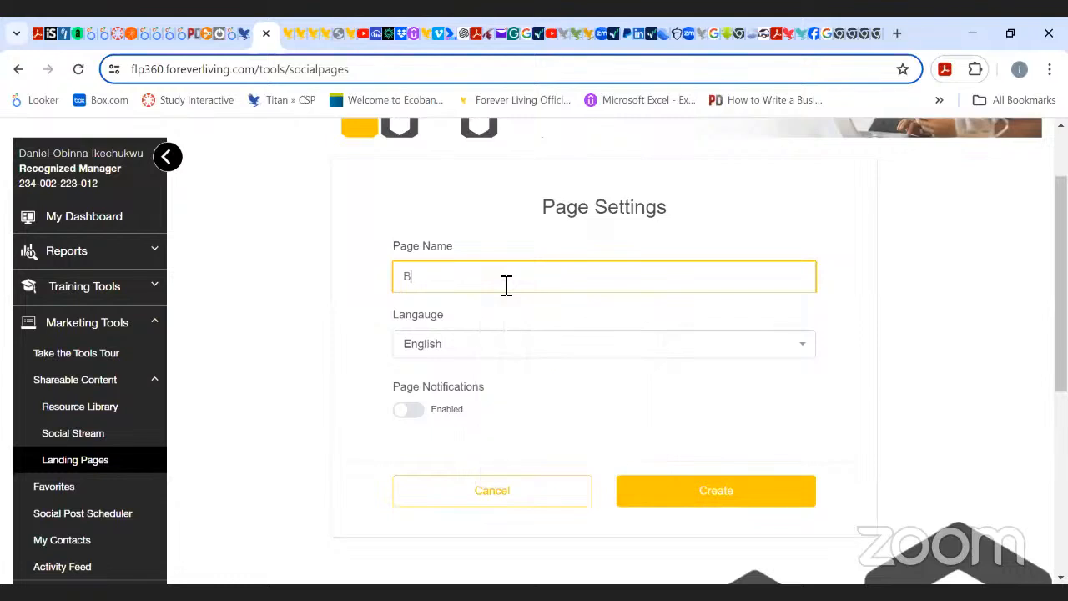
key(BackSpace)
key(BackSpace)
text(W)
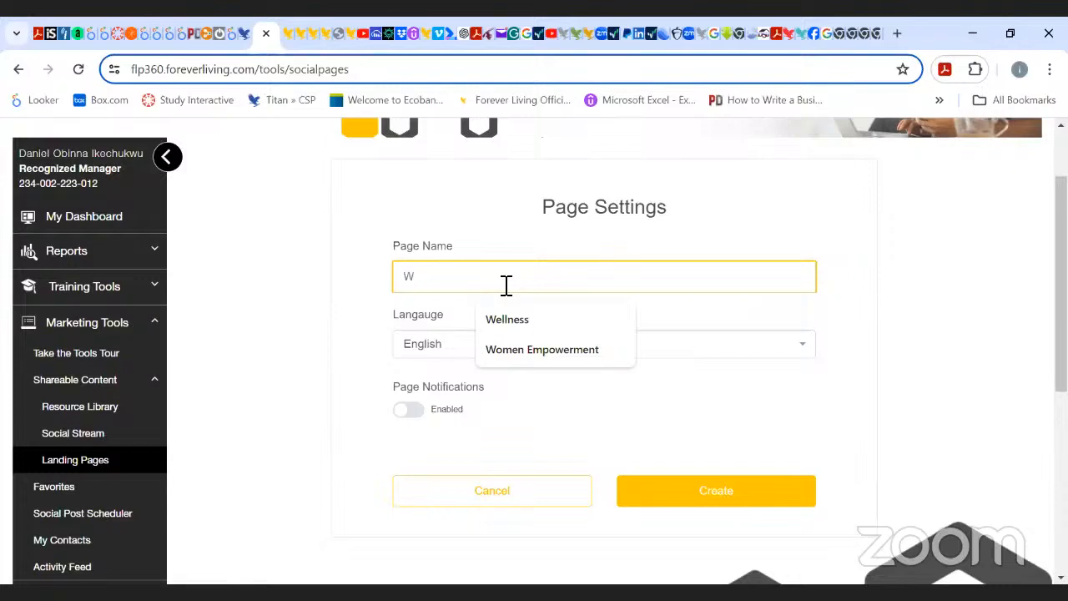
key(BackSpace)
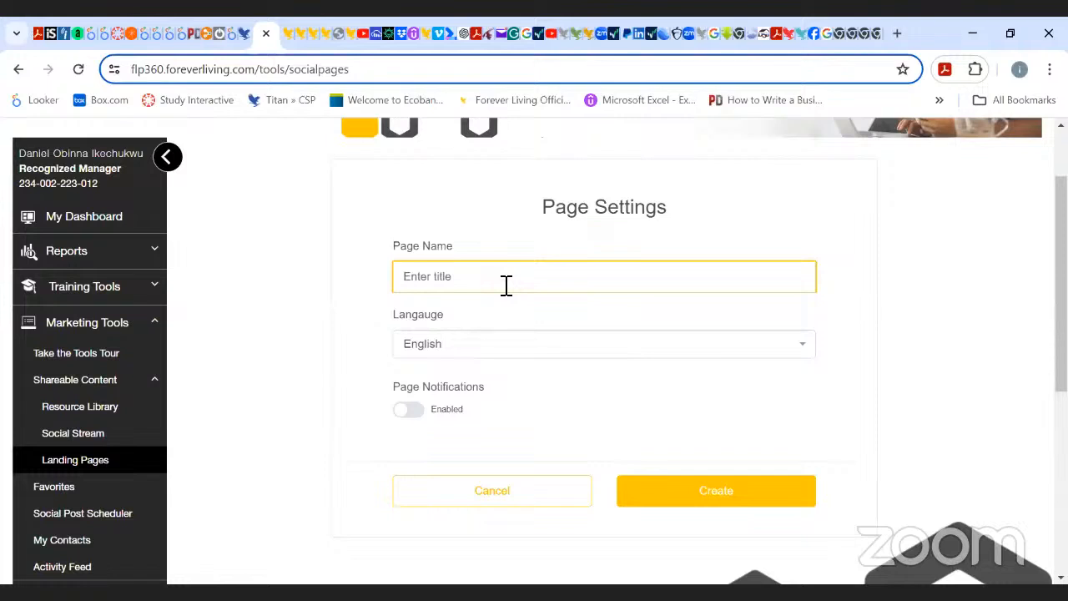
- Name the page "Women Empowerment", correcting the misspelled second word with the suggested spelling
text(W)
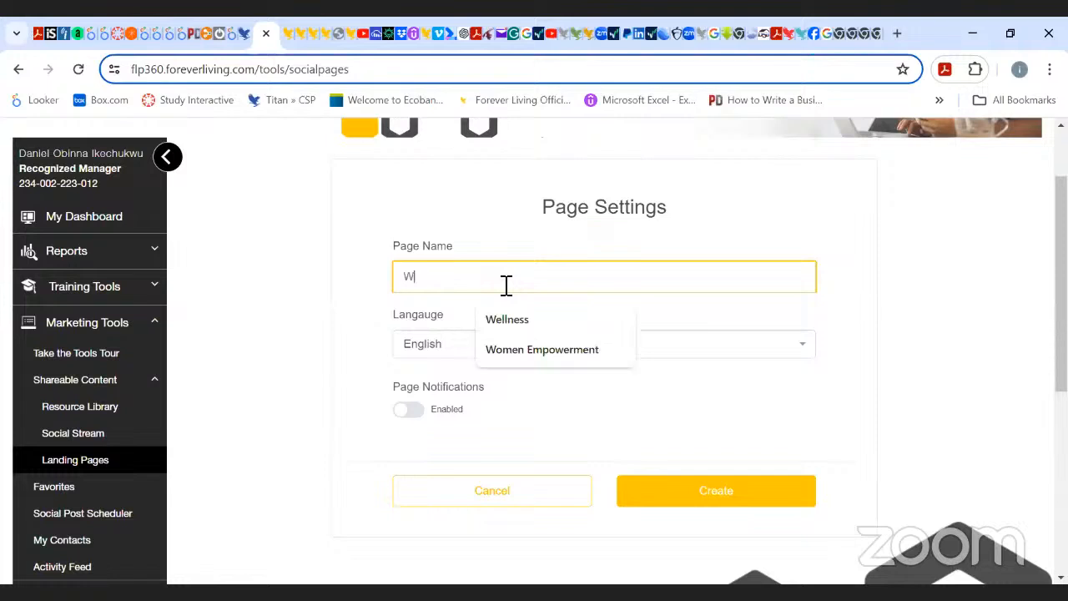
text(omen)
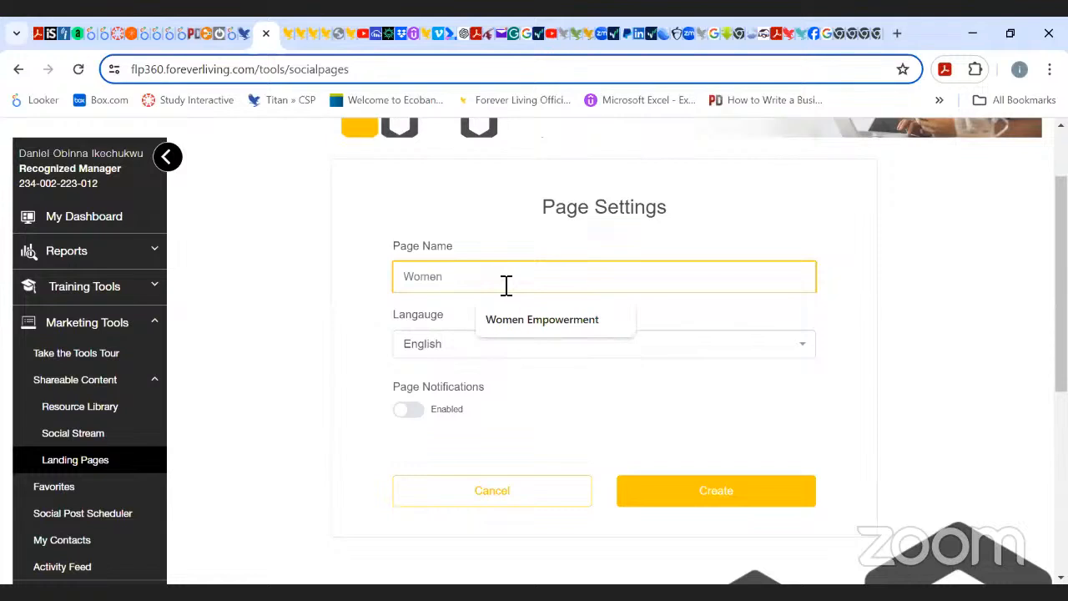
text( Empowerrment)
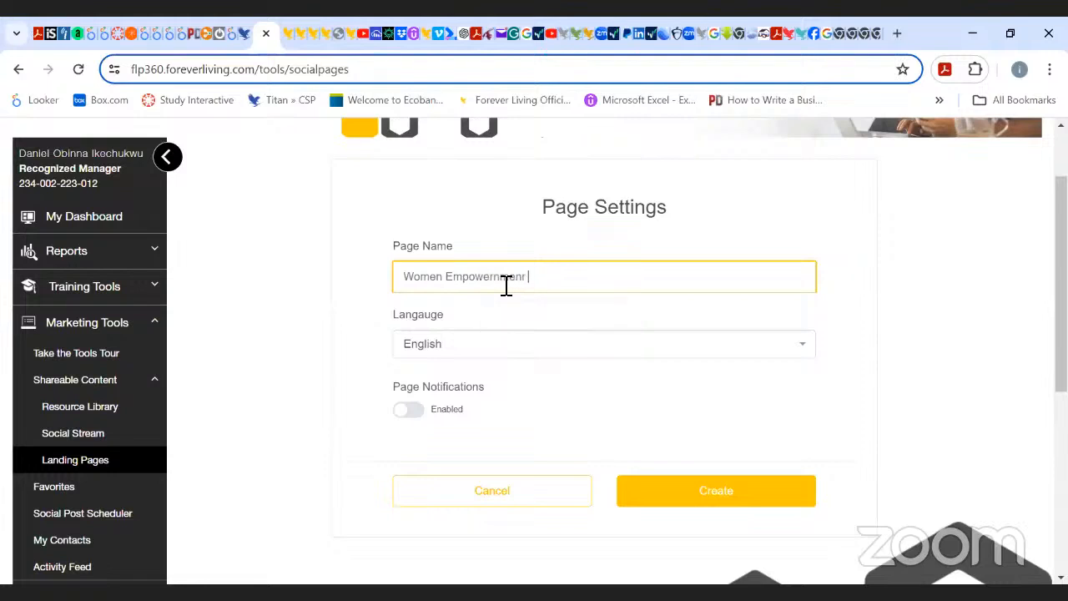
double_click(506, 284)
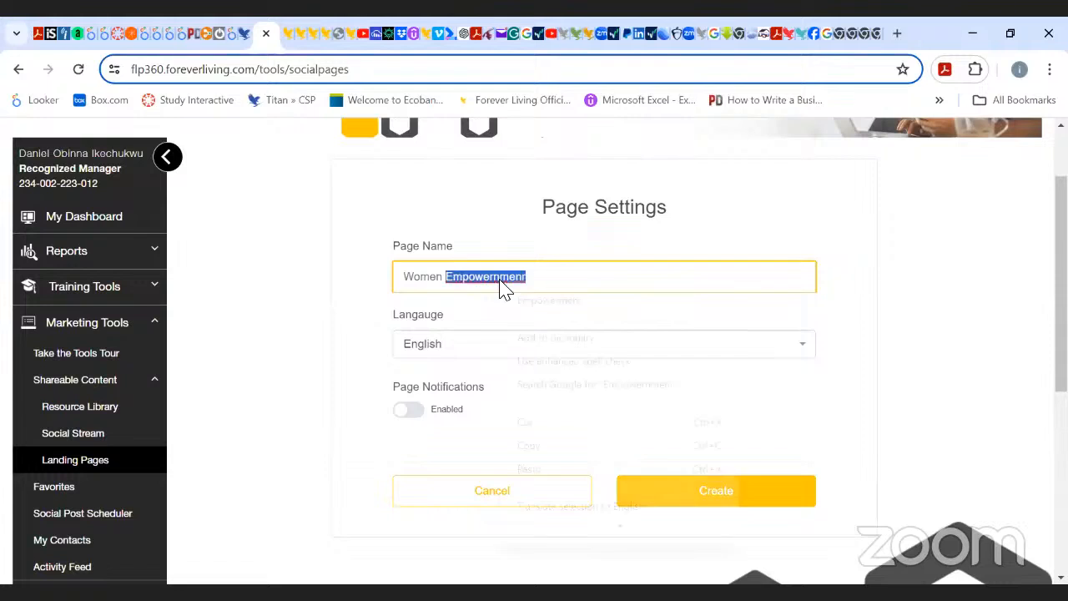
right_click(506, 287)
click(554, 301)
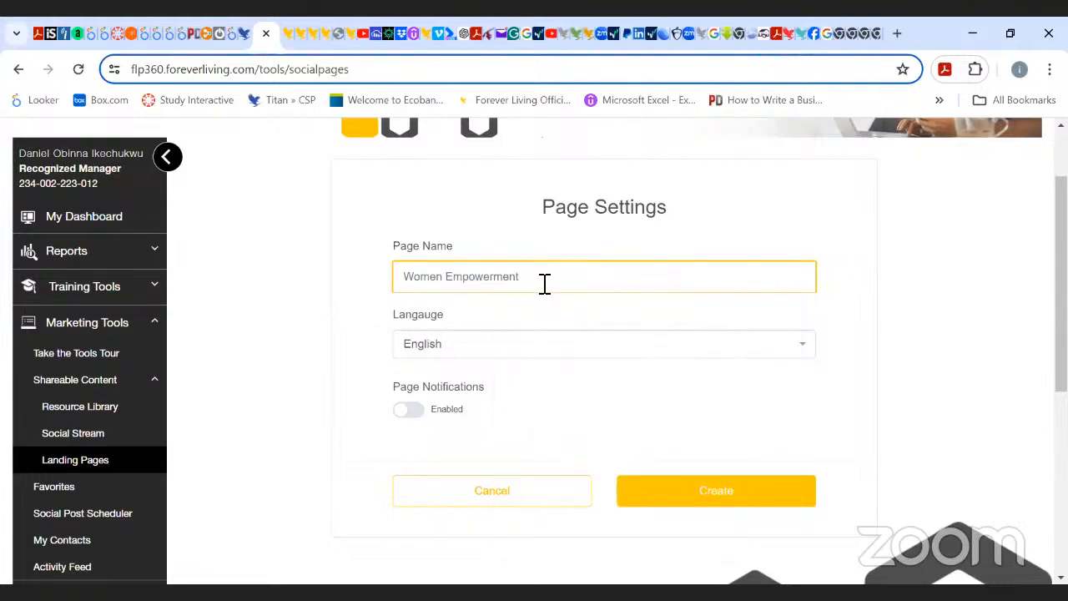
- Check which languages are offered for the page and leave English selected
click(807, 350)
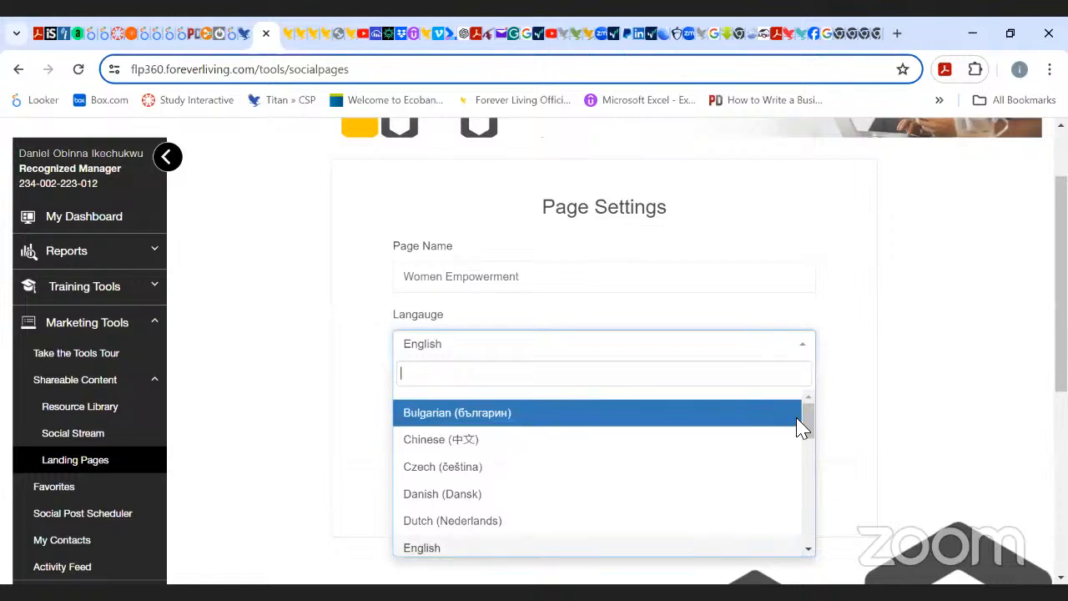
drag(813, 428, 806, 405)
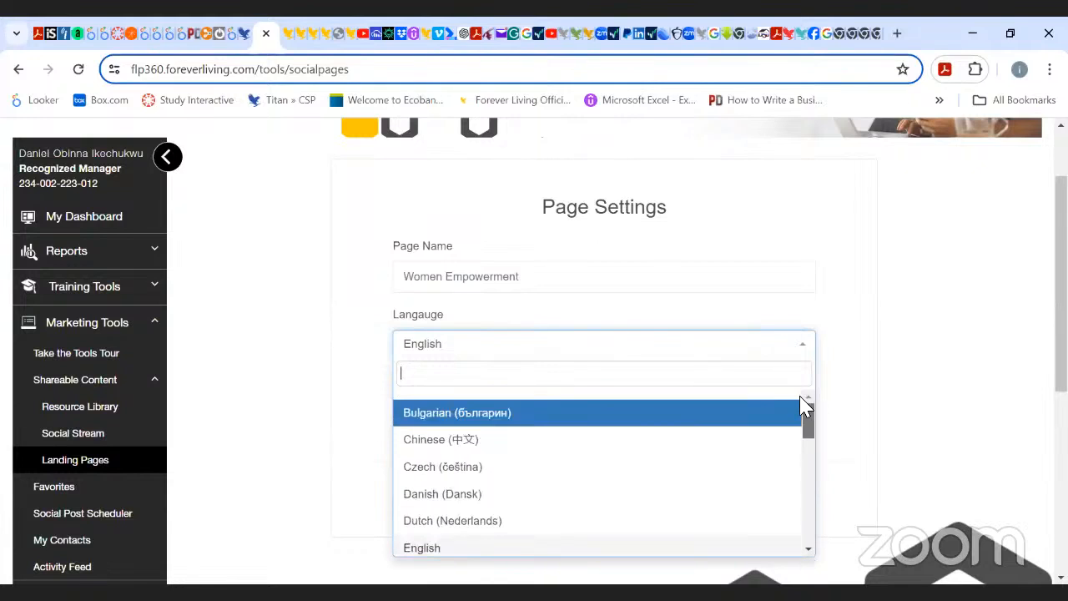
click(716, 354)
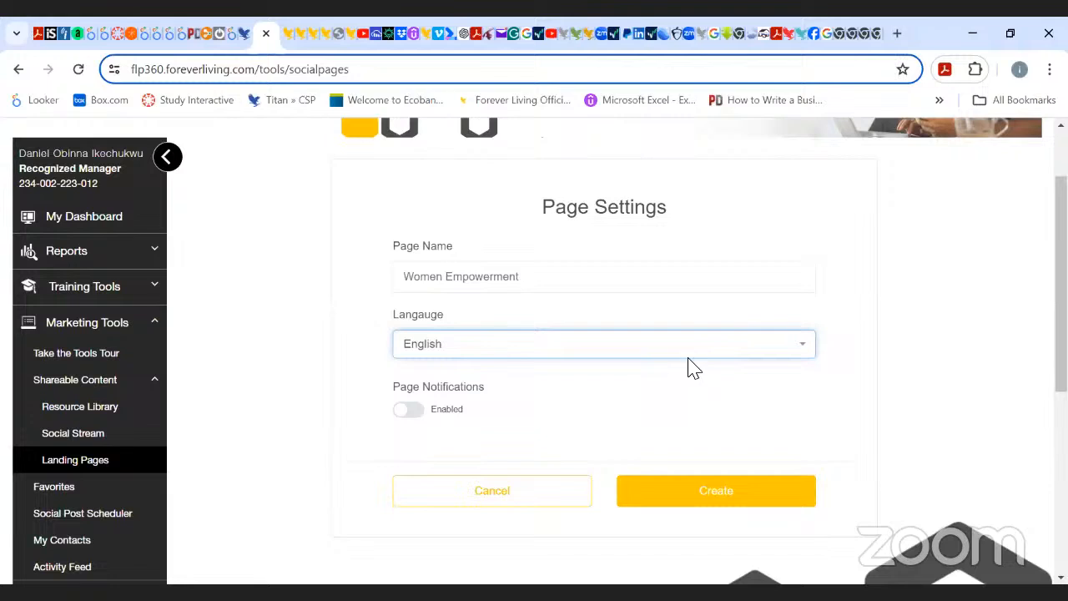
- Enable page notifications and create the landing page
click(424, 413)
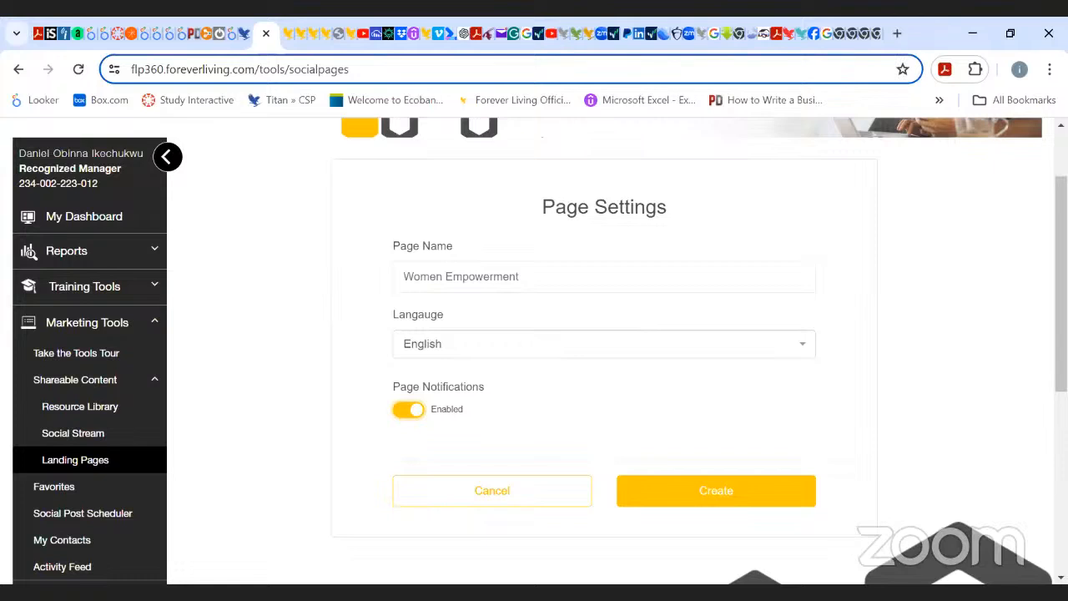
scroll(534, 351, down, 2)
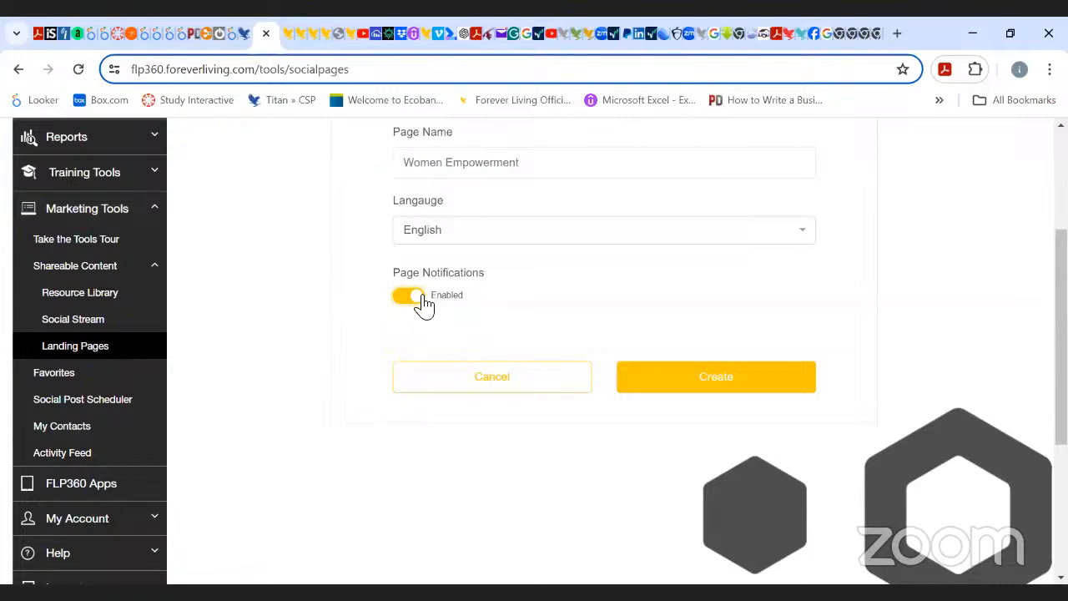
click(711, 382)
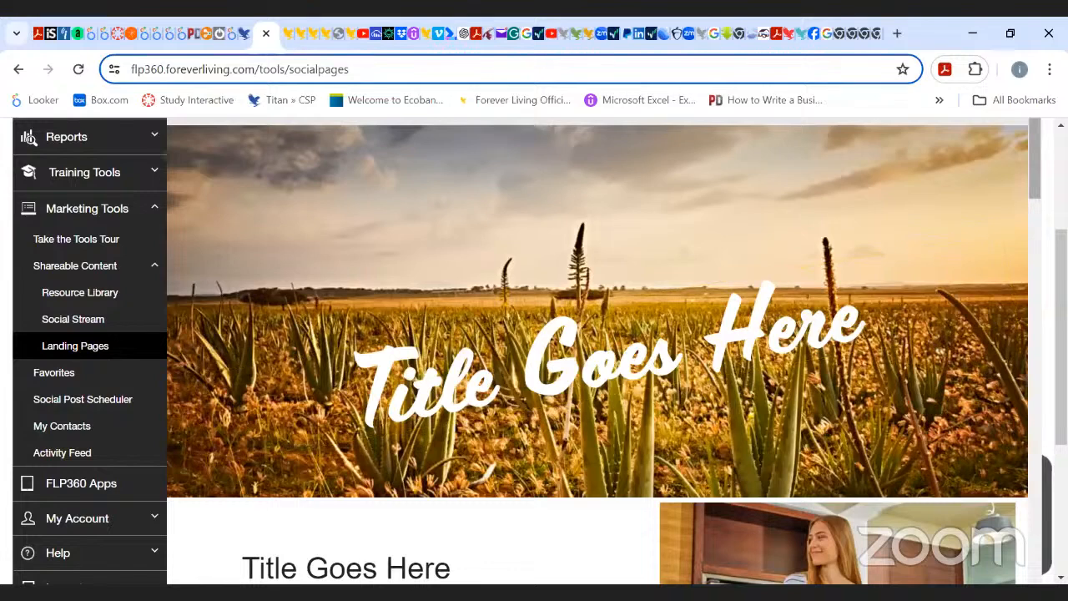
scroll(849, 400, down, 3)
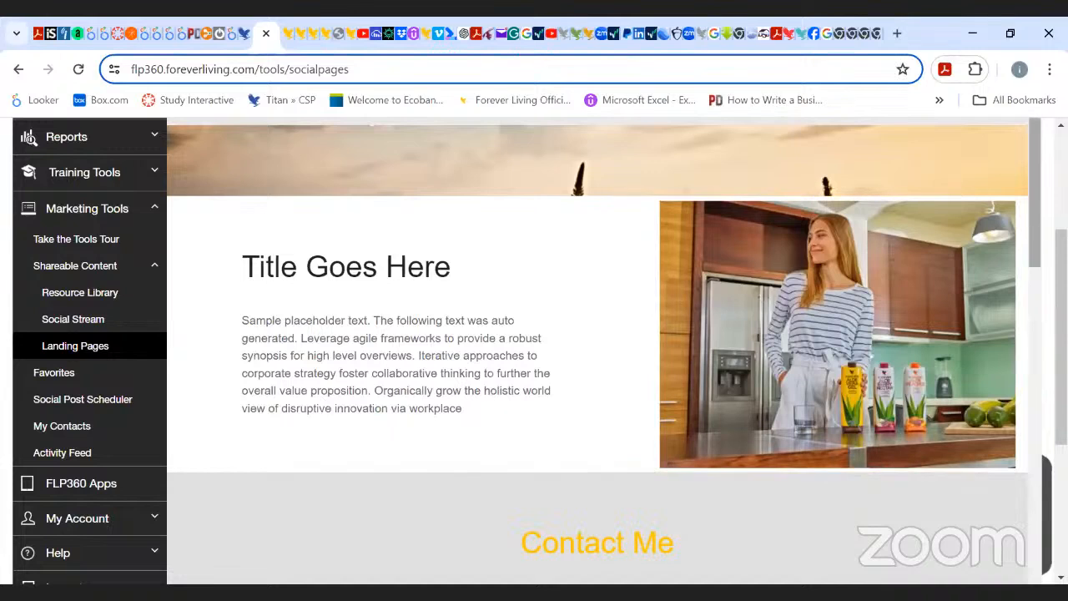
- Look through the new page's template sections, from the banner and contact form to the video, top products and closing text
scroll(598, 350, down, 5)
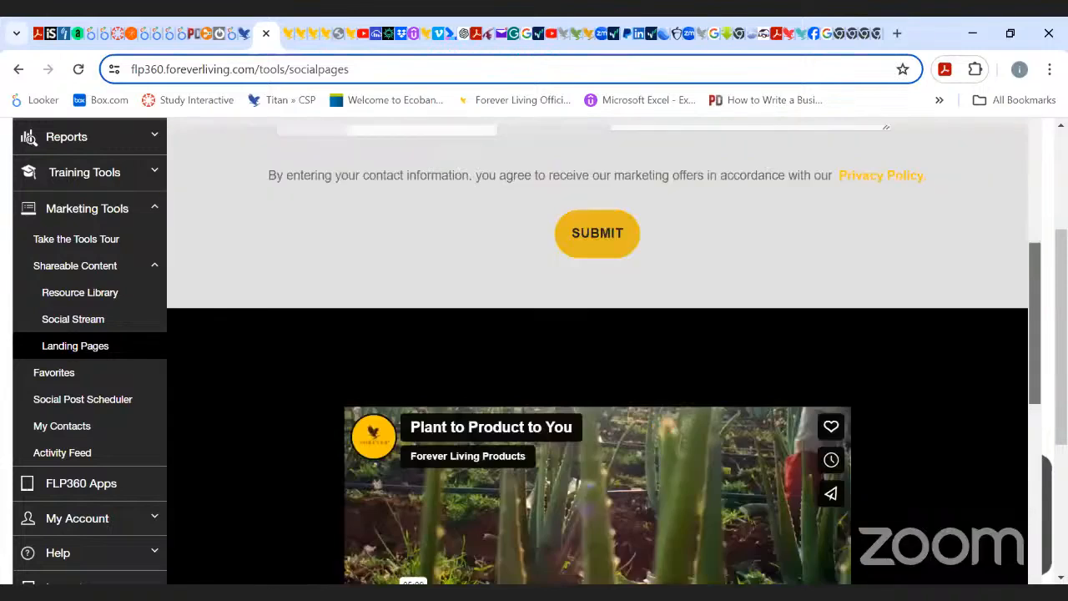
scroll(597, 484, down, 1)
scroll(597, 350, down, 12)
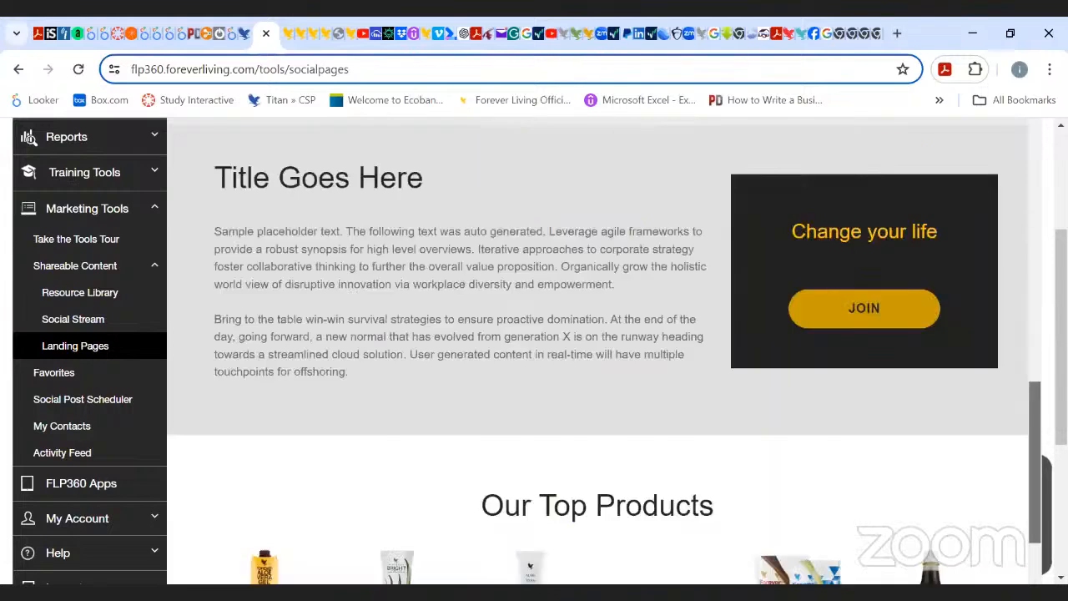
scroll(597, 350, up, 2)
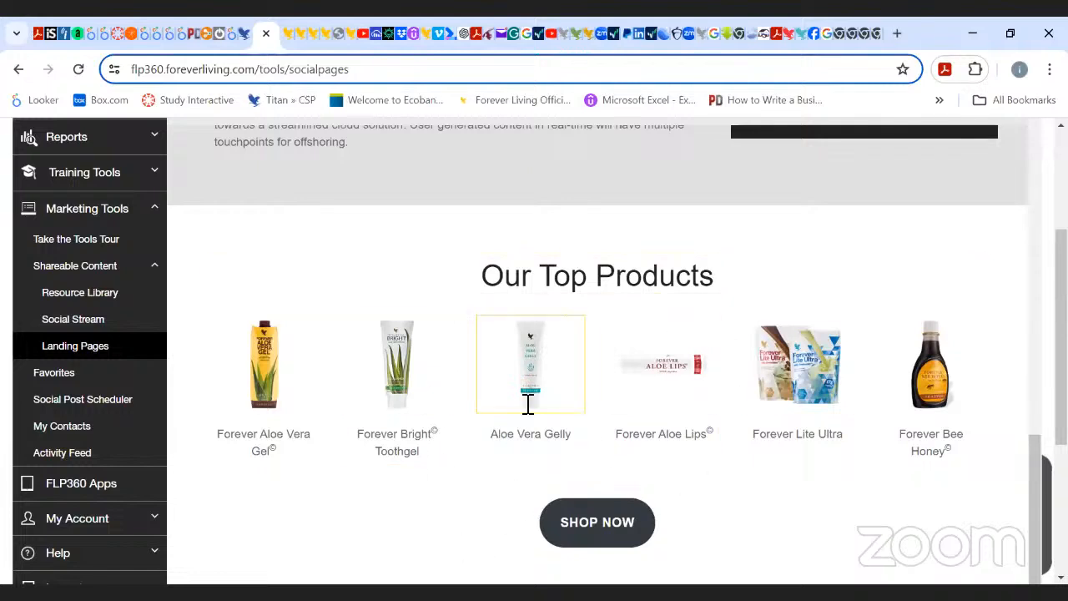
scroll(534, 350, down, 4)
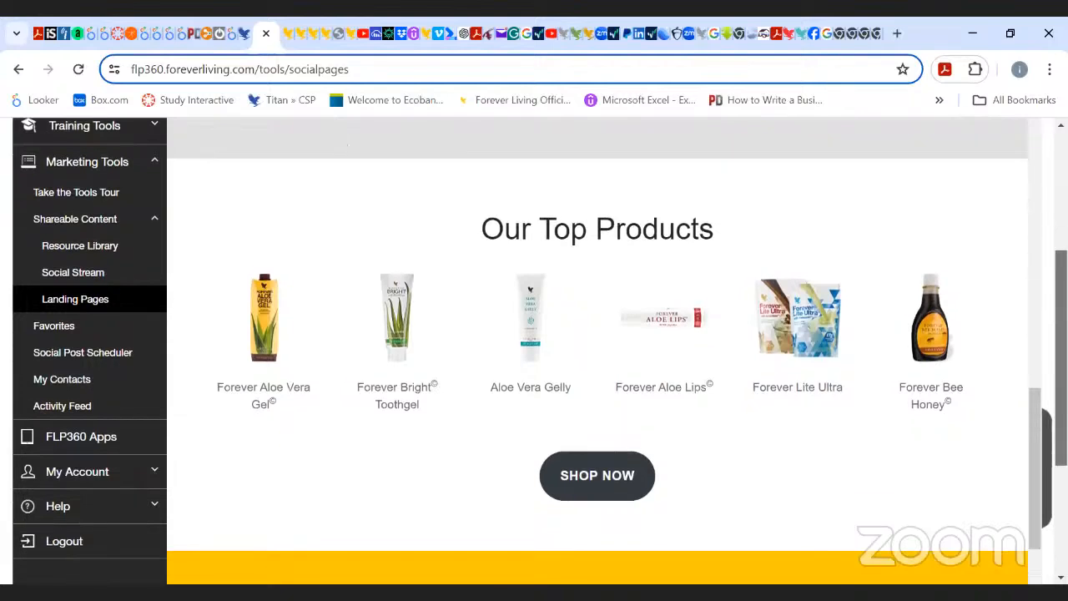
scroll(534, 351, up, 4)
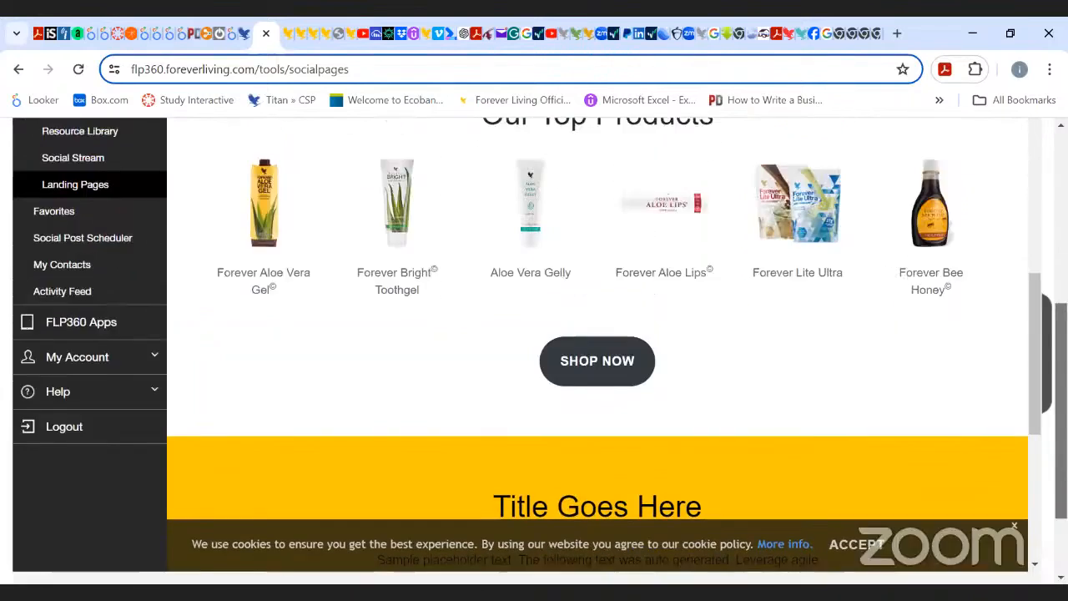
scroll(534, 351, down, 1)
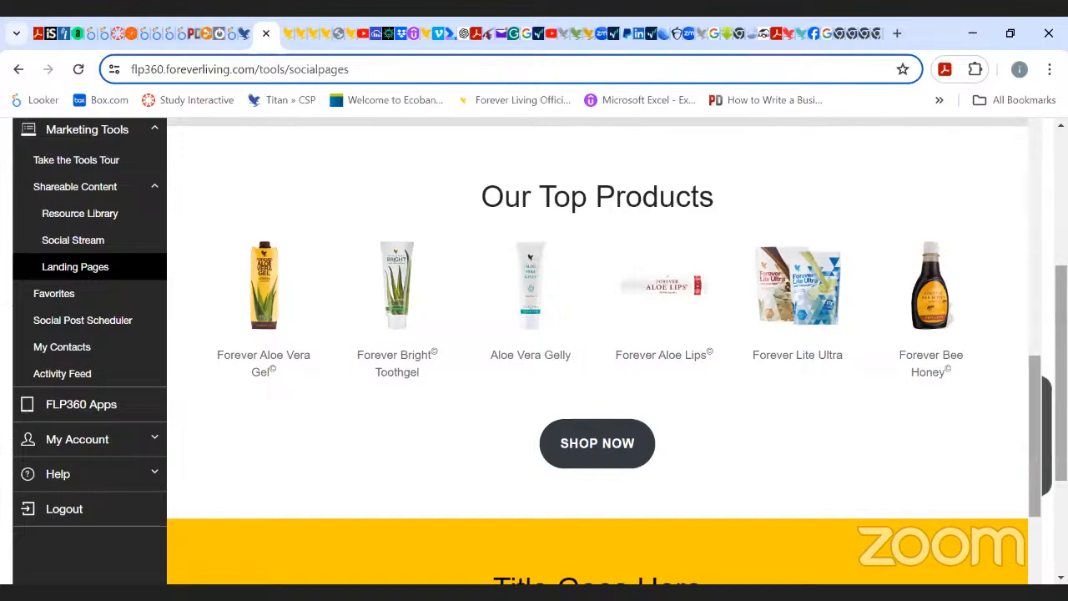
scroll(1018, 357, down, 7)
scroll(1018, 357, up, 5)
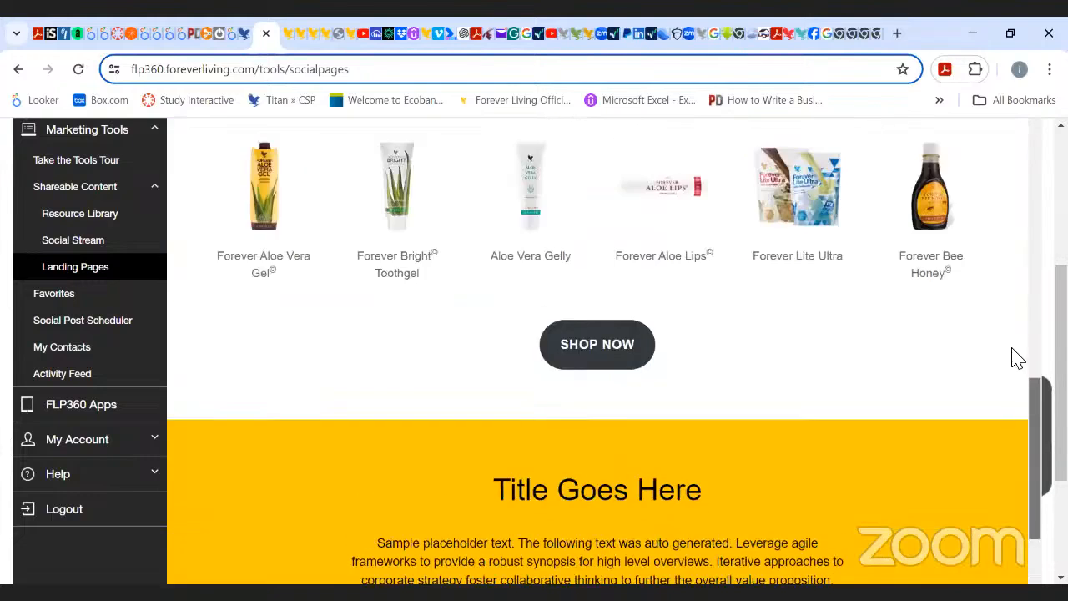
scroll(1016, 355, up, 6)
scroll(1008, 241, up, 5)
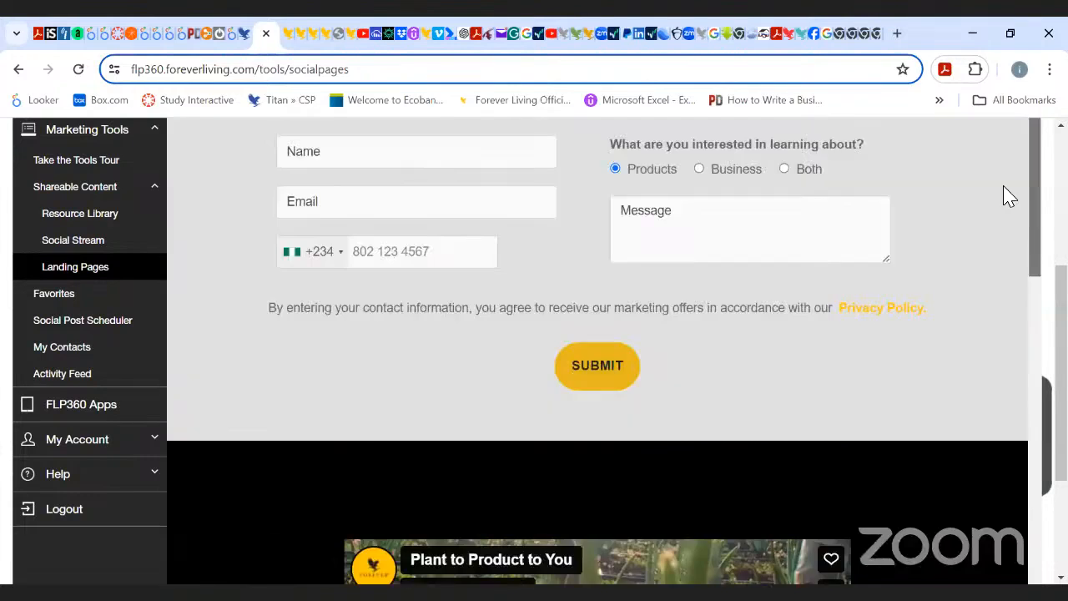
scroll(1008, 197, up, 5)
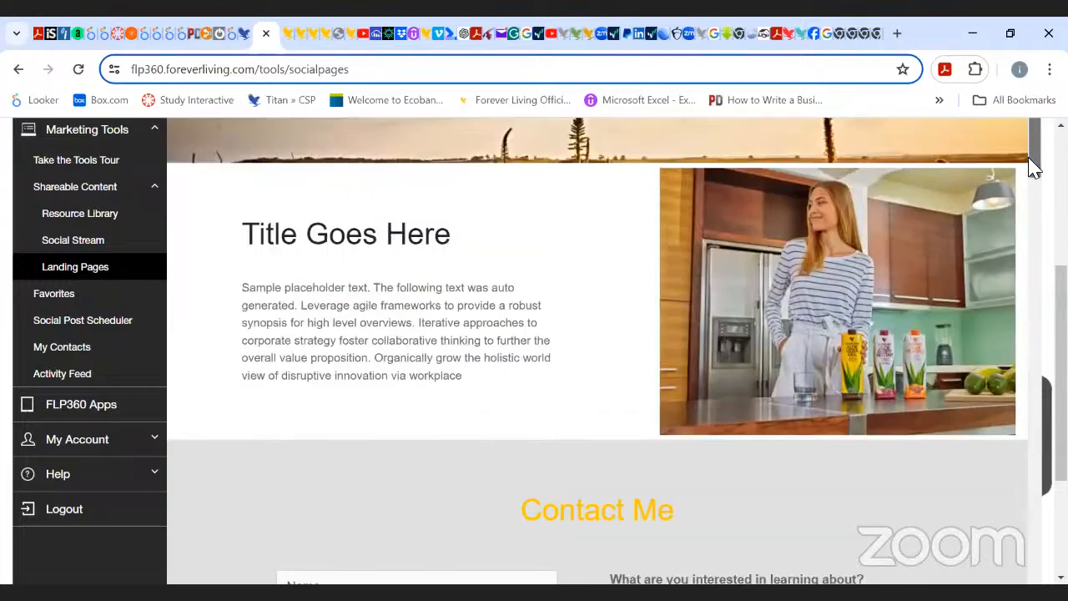
scroll(1033, 166, down, 3)
scroll(598, 351, up, 2)
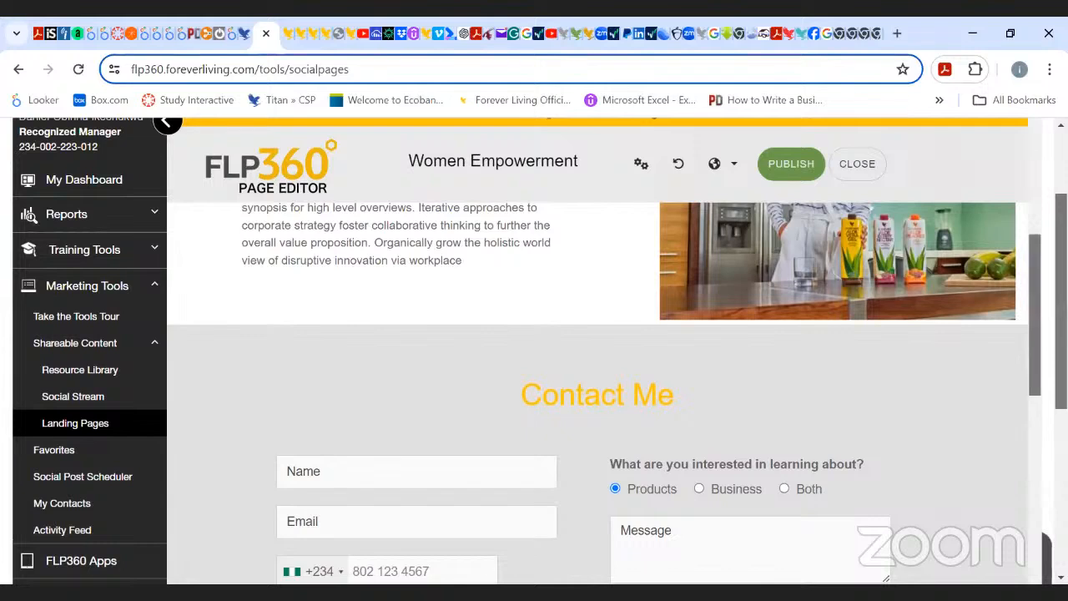
scroll(1029, 167, up, 7)
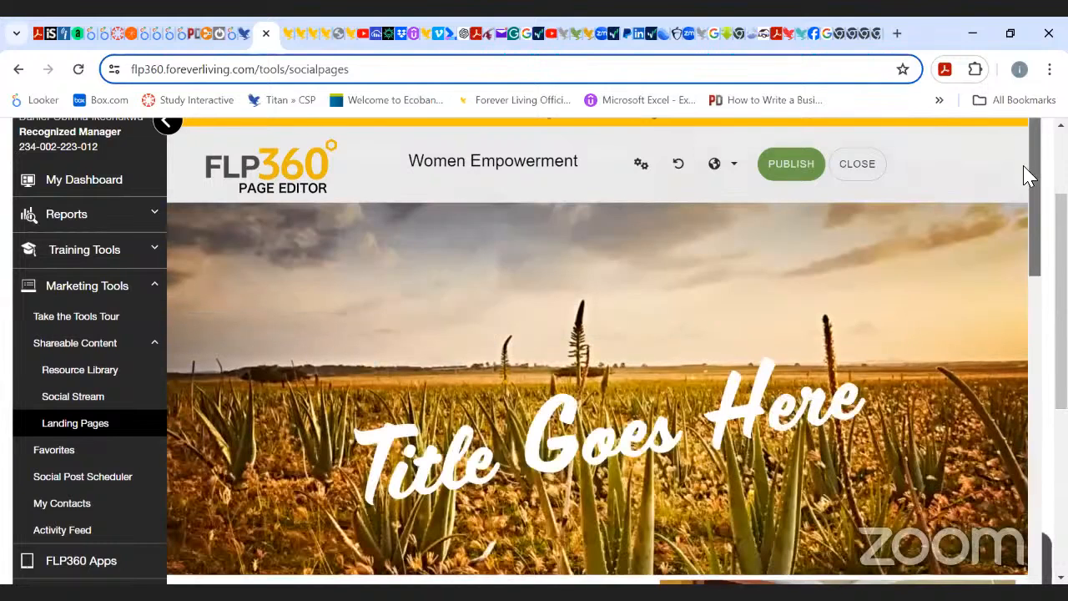
- Shorten the placeholder heading beside the kitchen photo to "Title Goe"
scroll(1035, 167, down, 3)
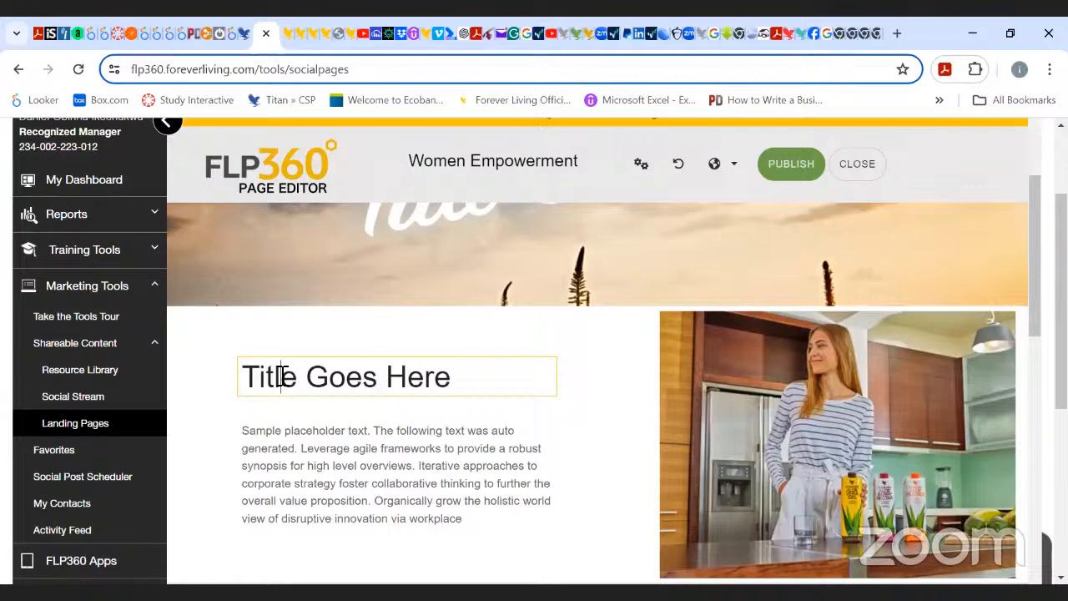
click(467, 378)
key(BackSpace)
key(BackSpace)
key(BackSpace)
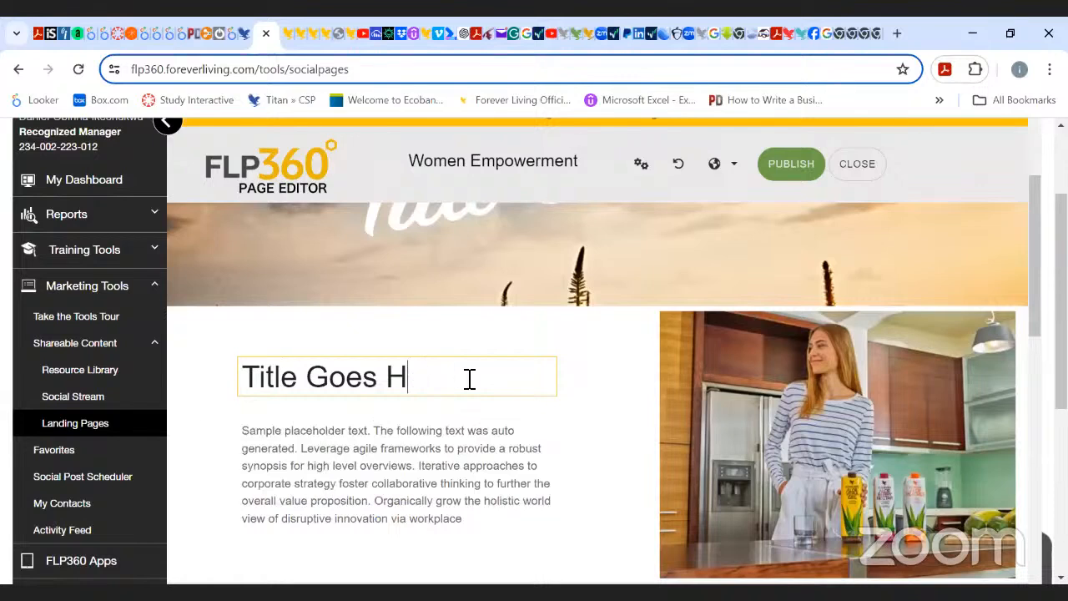
key(BackSpace)
key(BackSpace)
key(BackSpace)
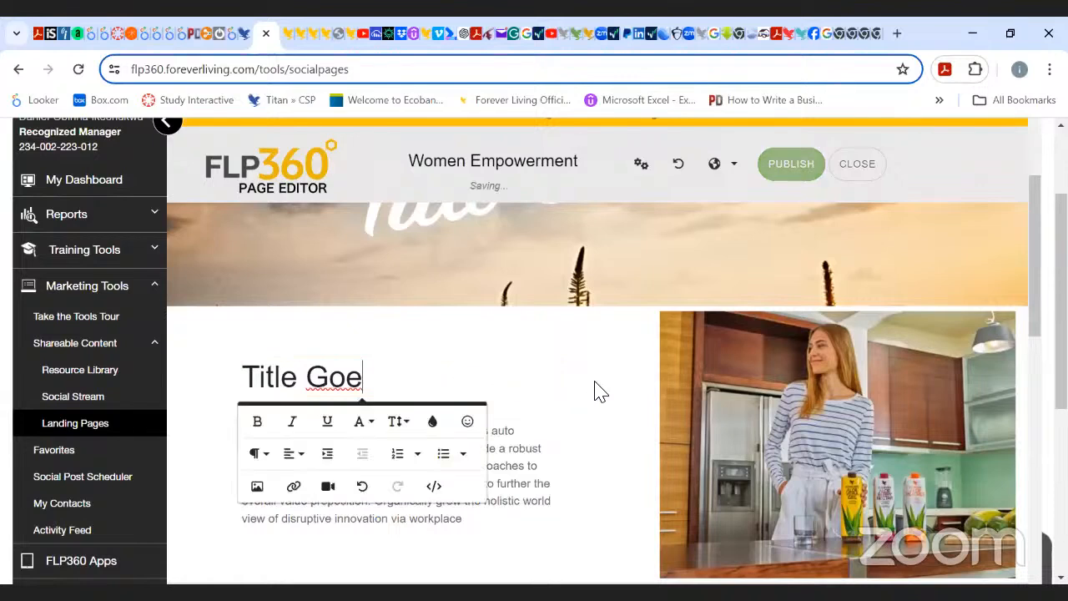
click(595, 388)
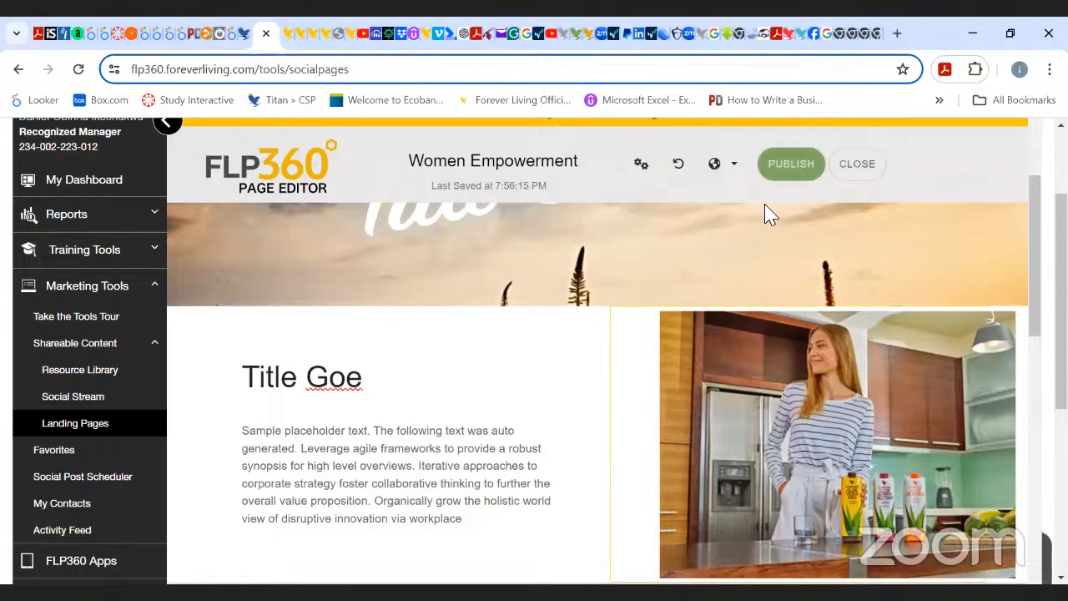
- Check the page editor's language options and take a brief look at the advanced page settings
drag(1034, 236, 1007, 142)
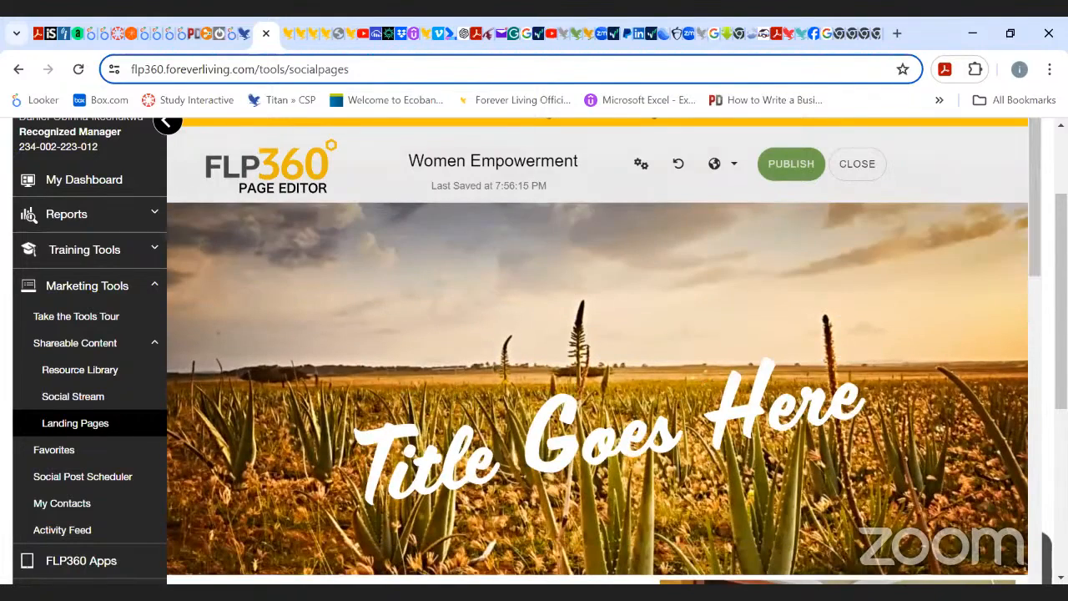
scroll(534, 350, up, 2)
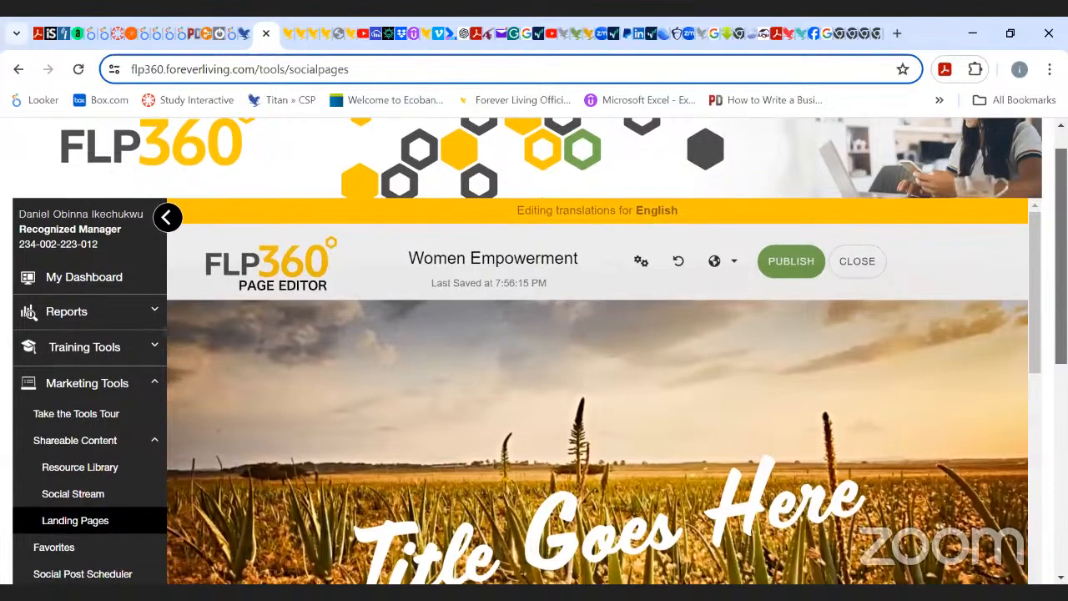
click(736, 266)
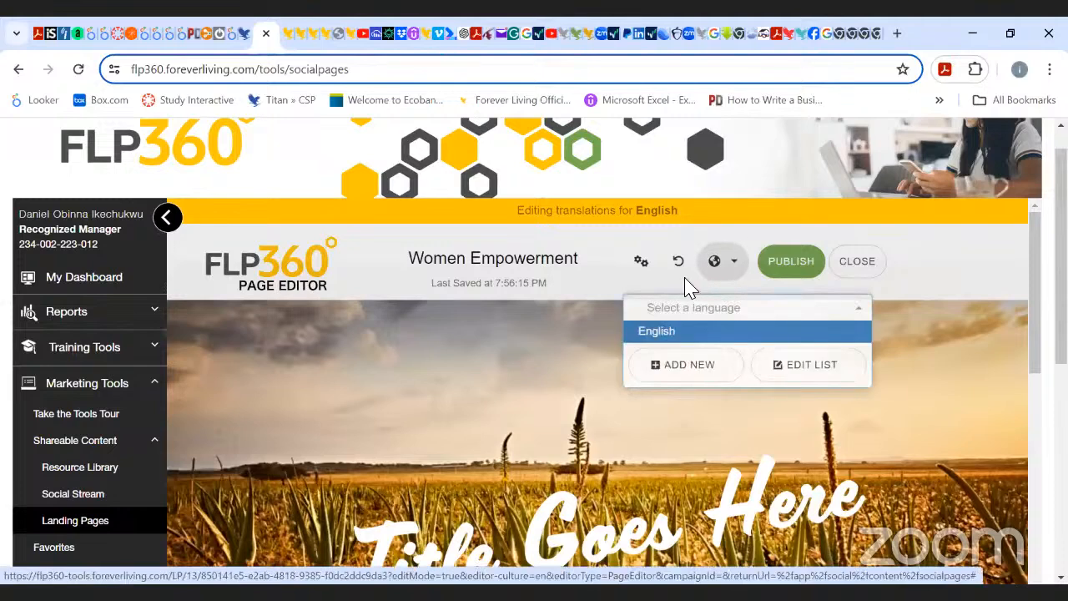
click(643, 265)
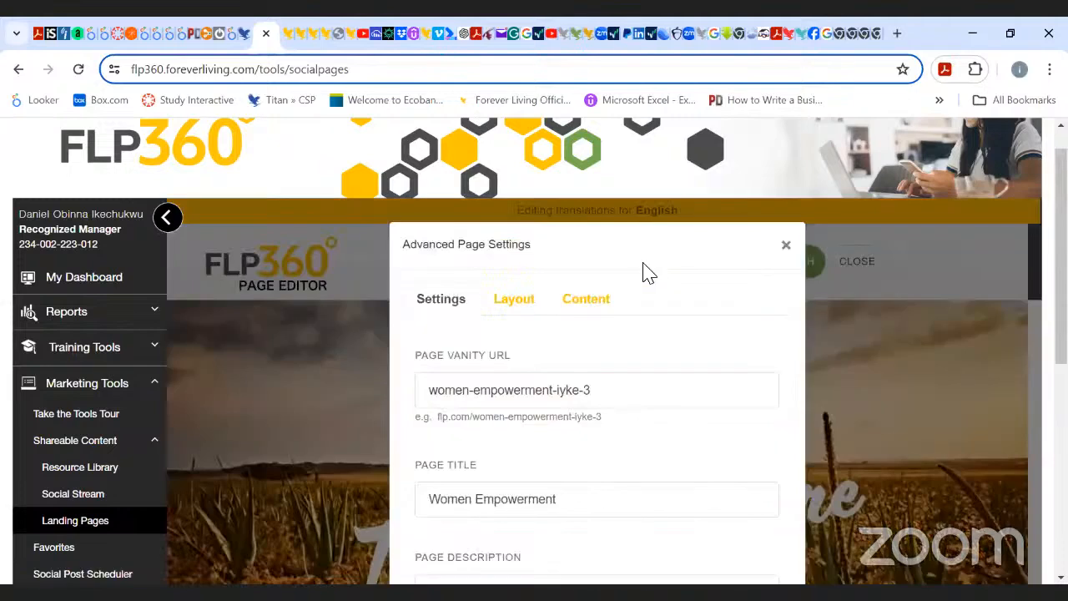
click(787, 248)
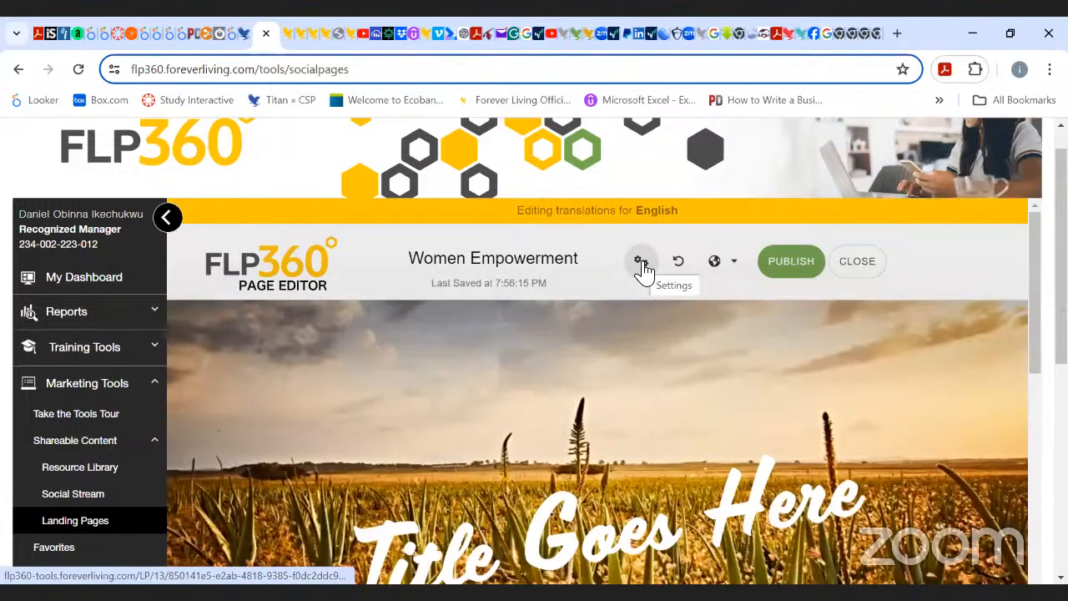
- Open the advanced page settings and select the page description field
click(641, 263)
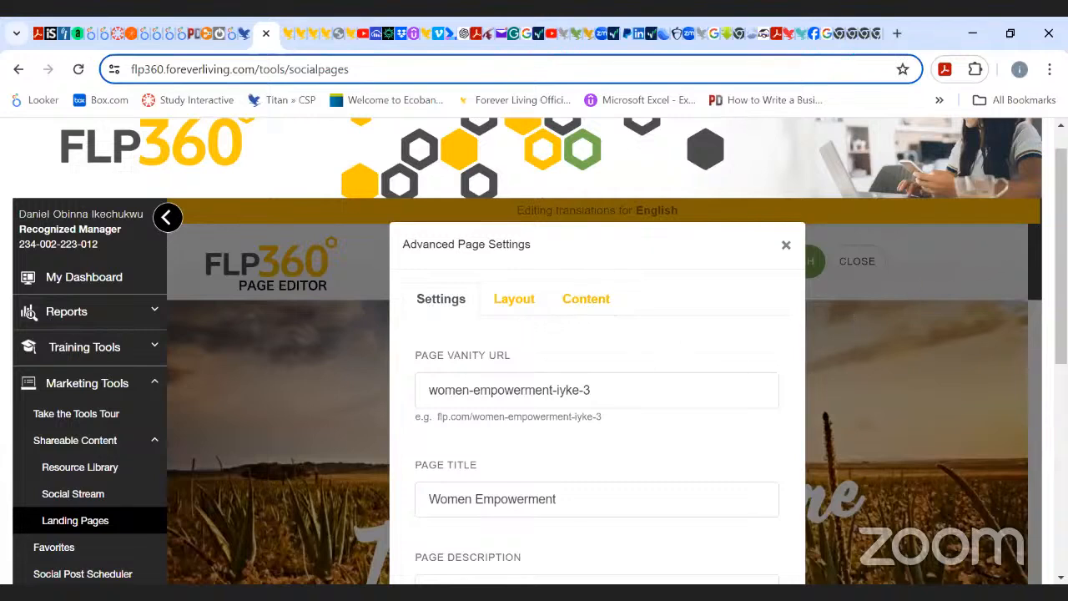
scroll(597, 375, down, 3)
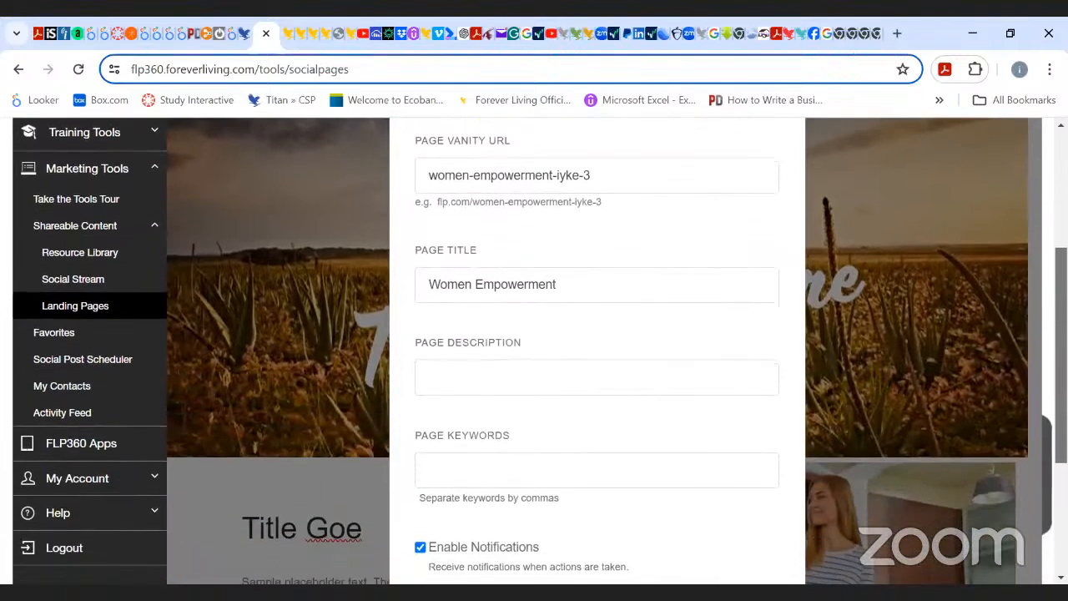
scroll(596, 376, down, 2)
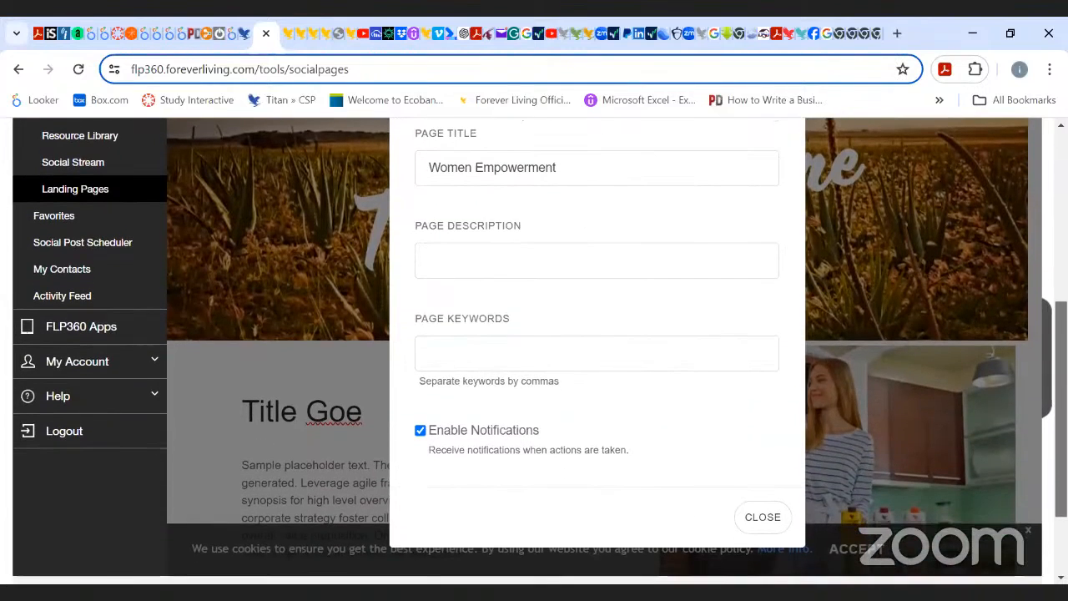
click(634, 269)
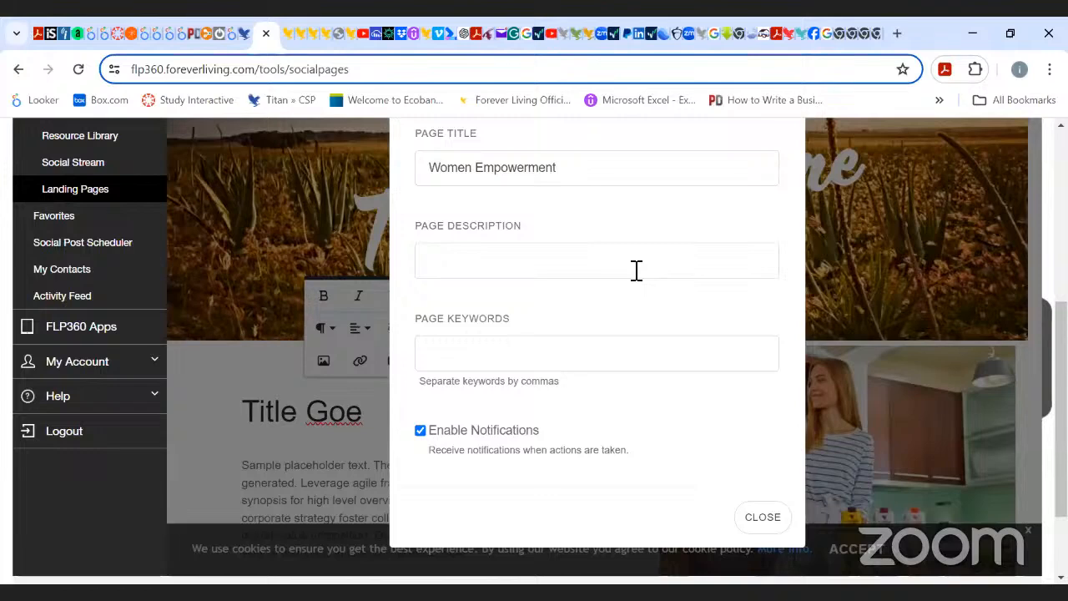
click(443, 267)
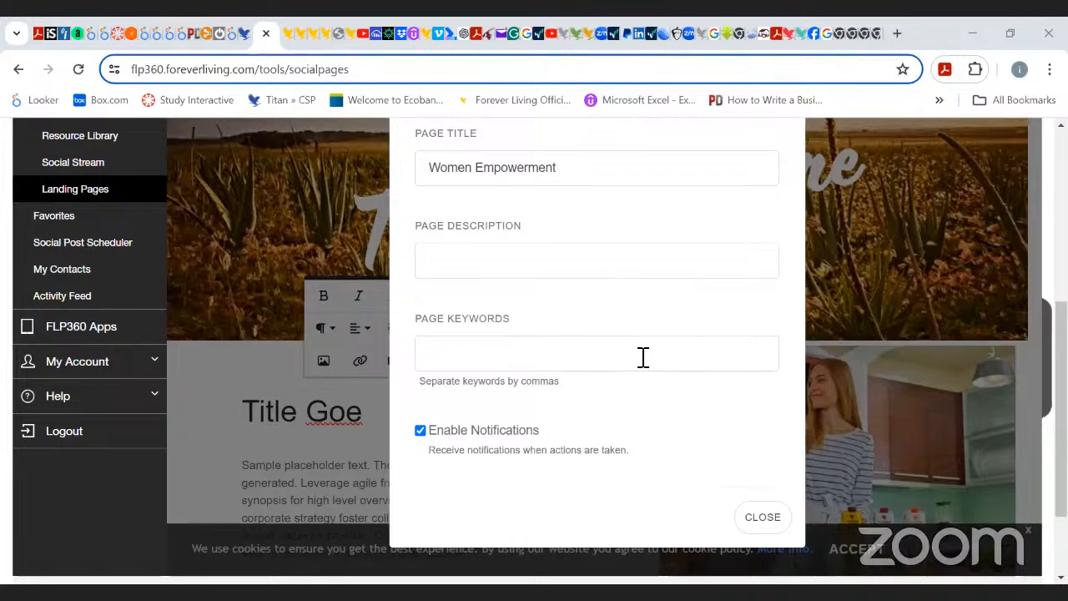
click(489, 261)
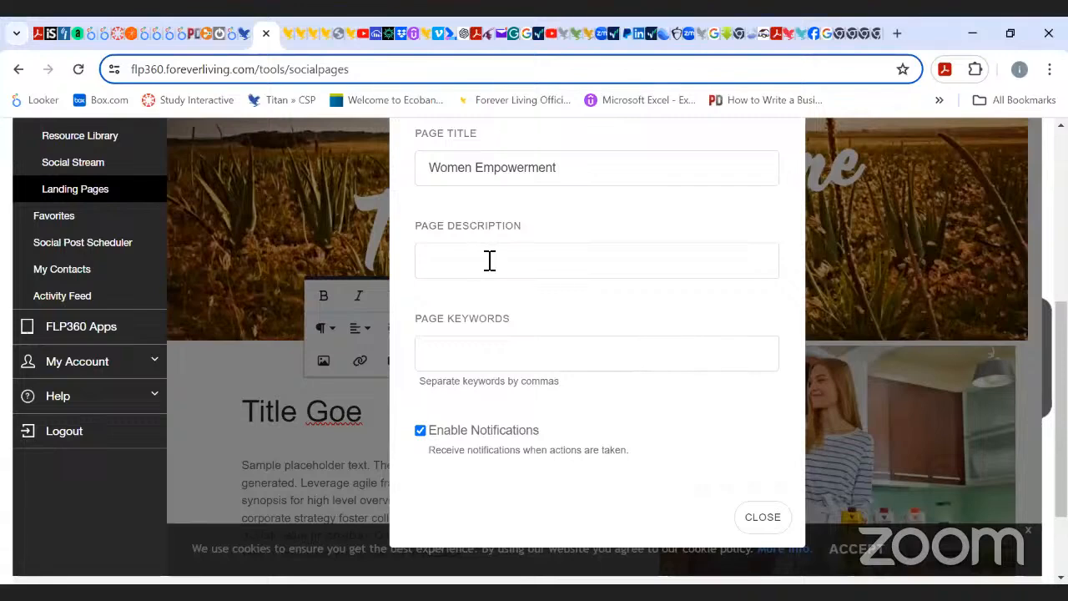
- Enter "Women, business, Empowerment, entrepreneurs" as the page keywords in the advanced page settings
click(538, 363)
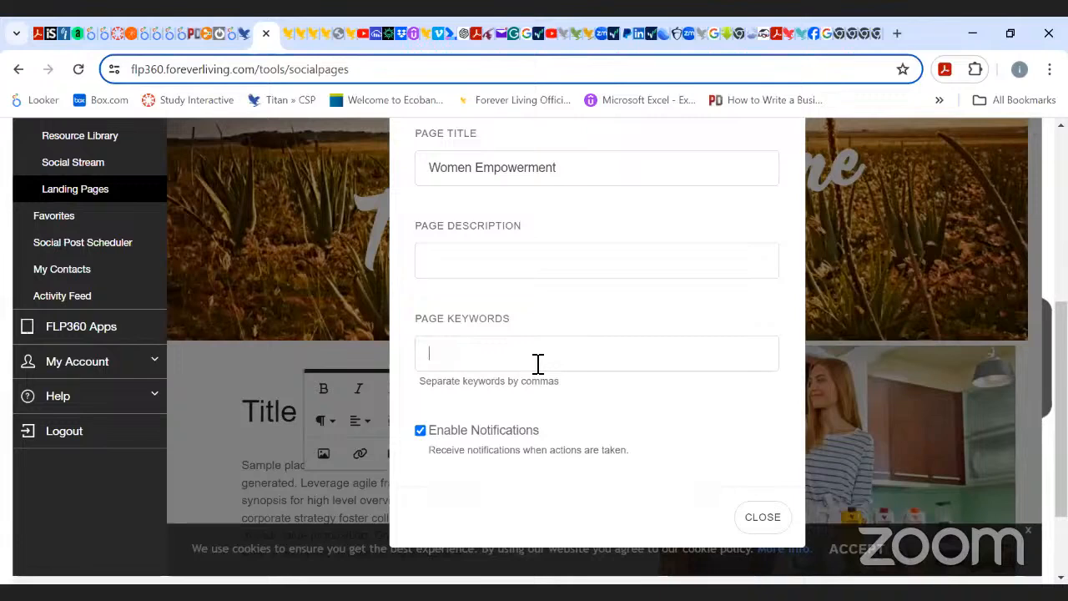
text(W)
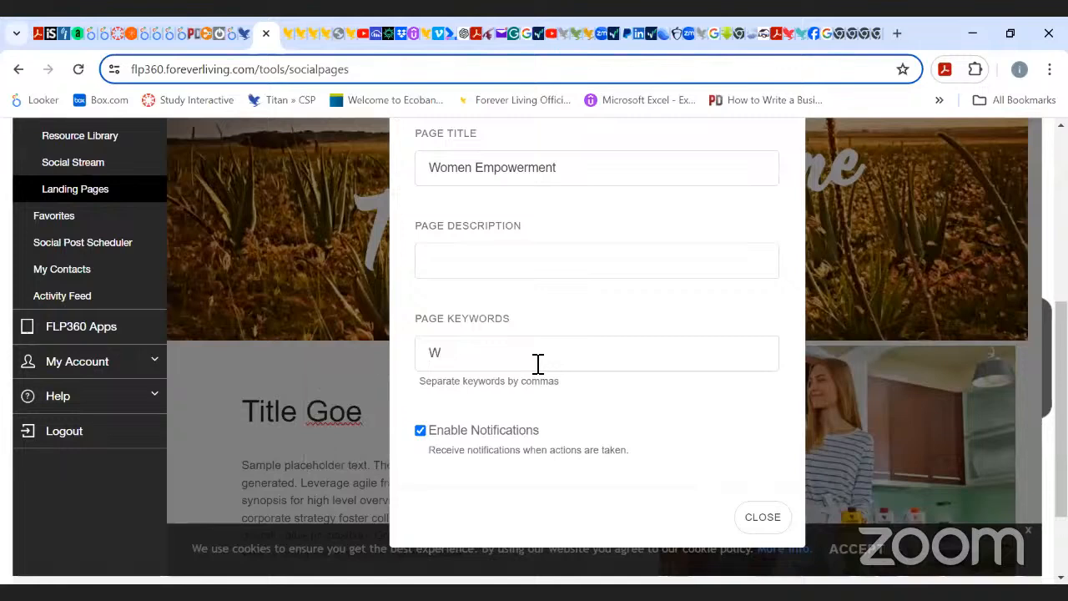
text(omen, )
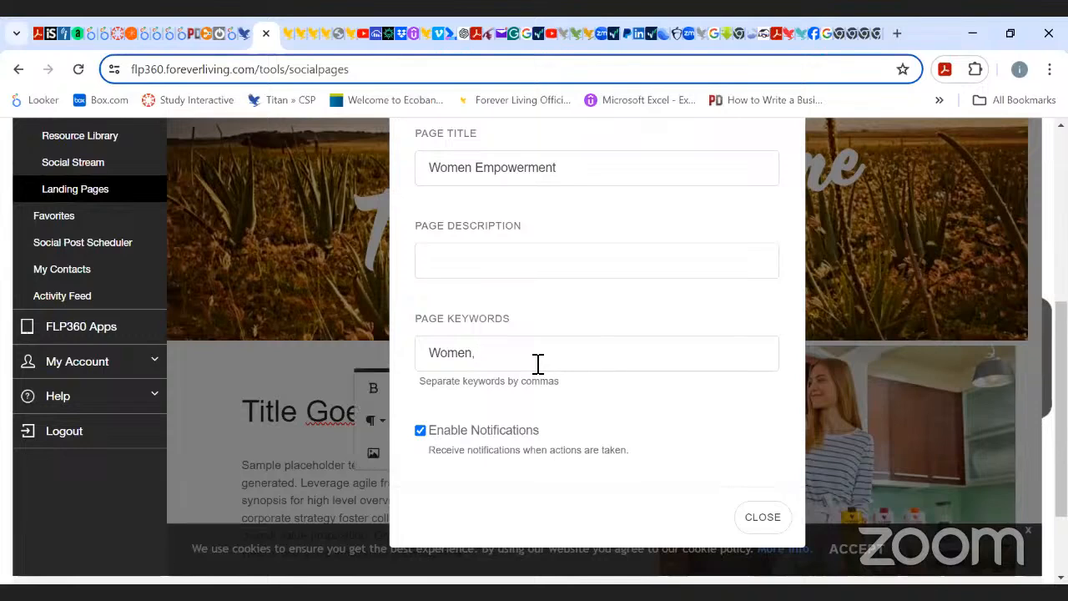
text(business)
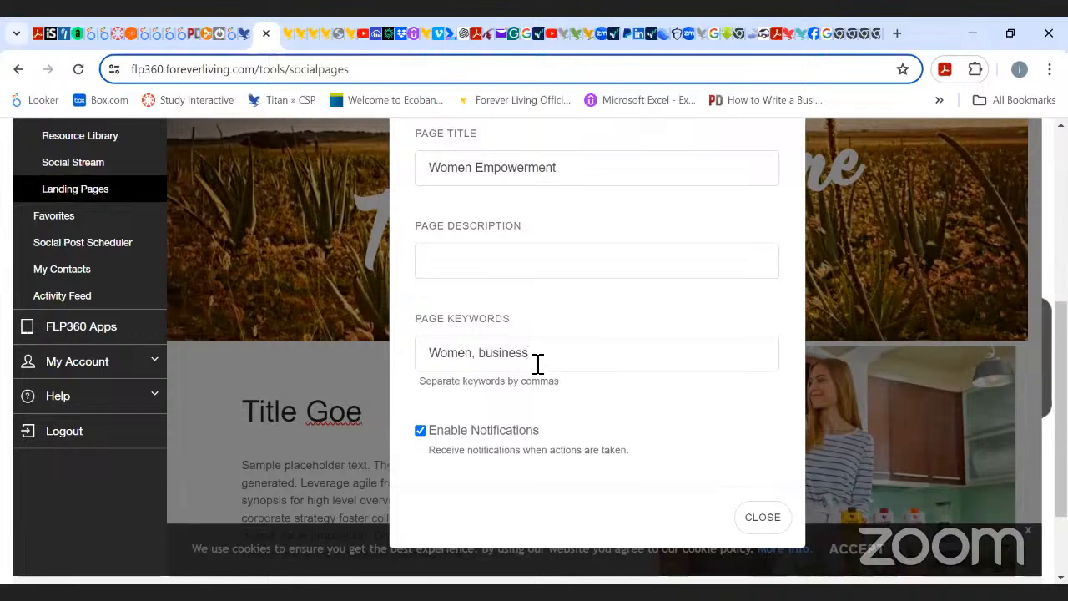
text(, Empowerment, entre)
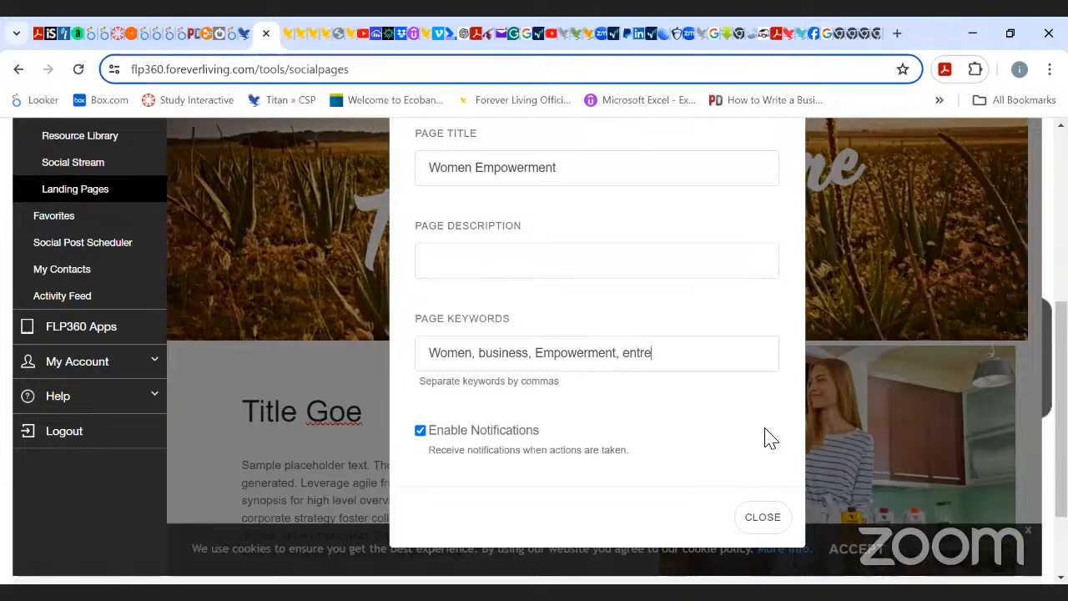
text(p)
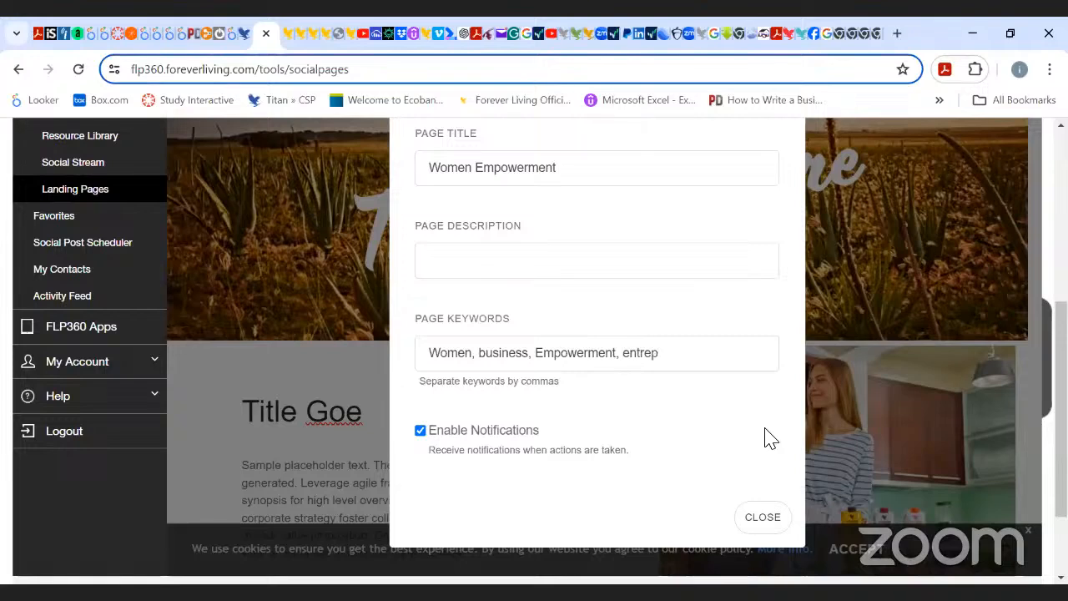
text(reneur)
key(BackSpace)
text(s)
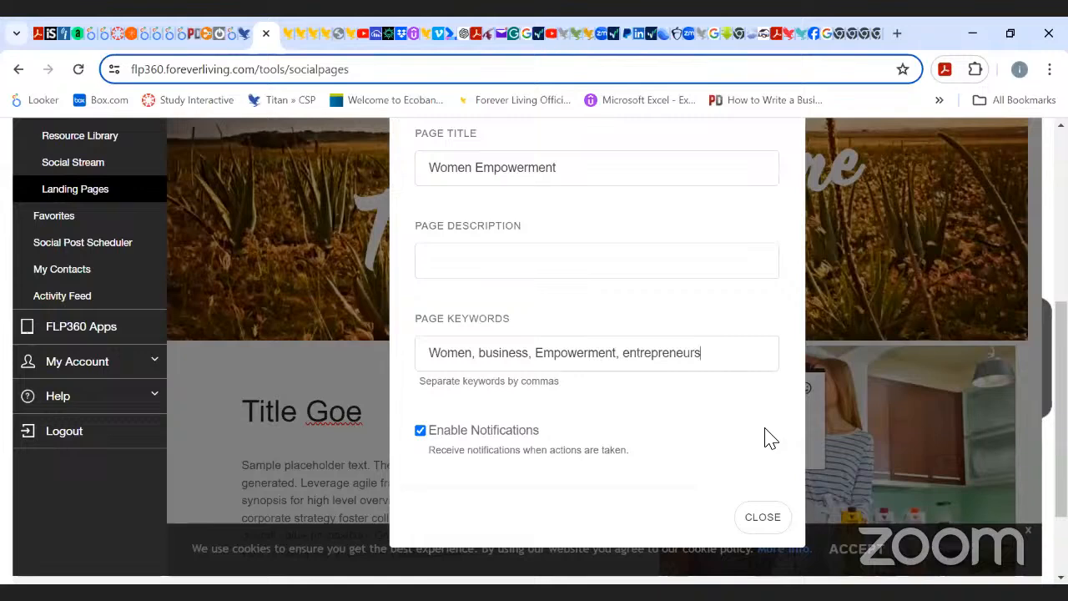
- Add "network marketing," to the page keywords, correcting its spelling to two words with the suggested replacement
text(, )
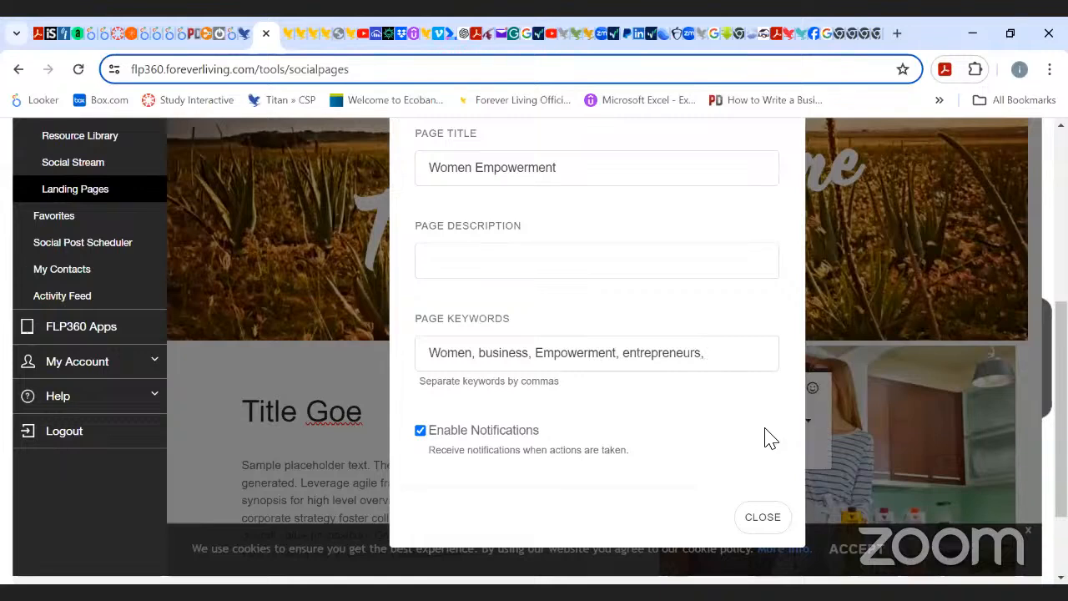
text(n)
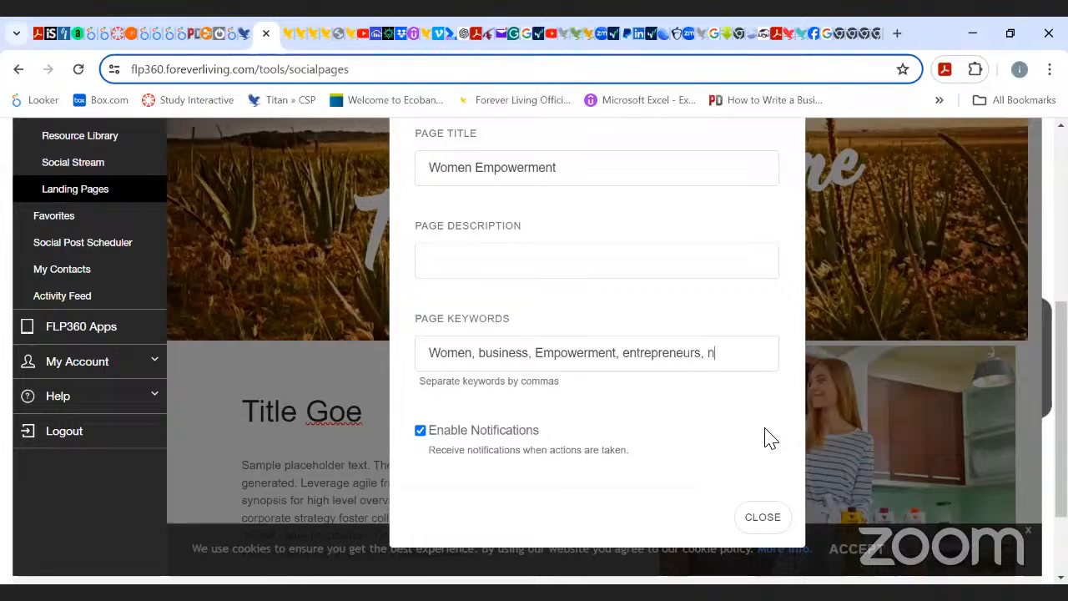
text(etworkma)
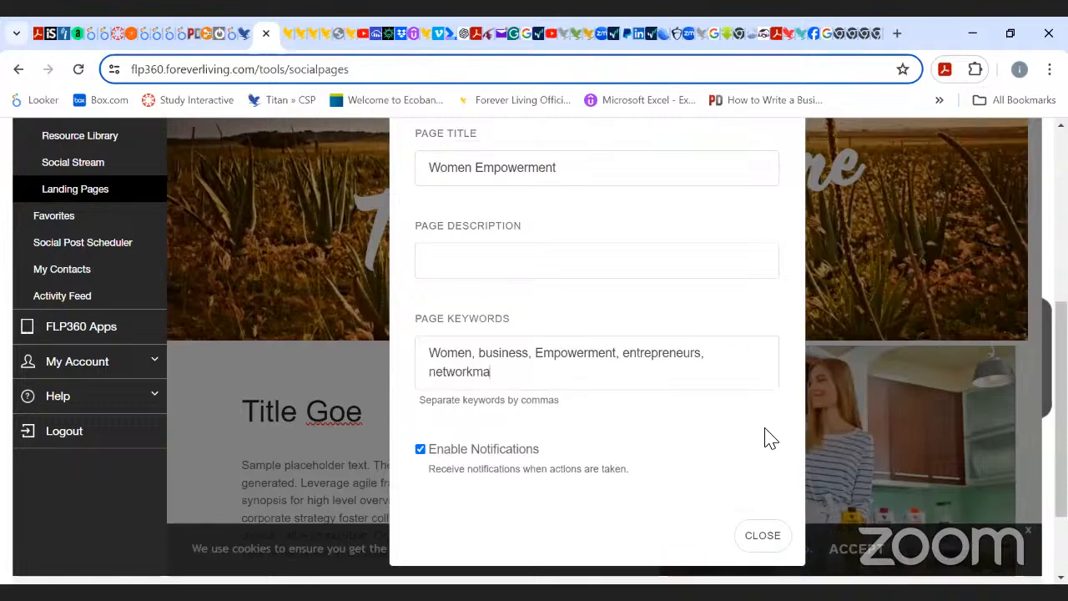
text(rk)
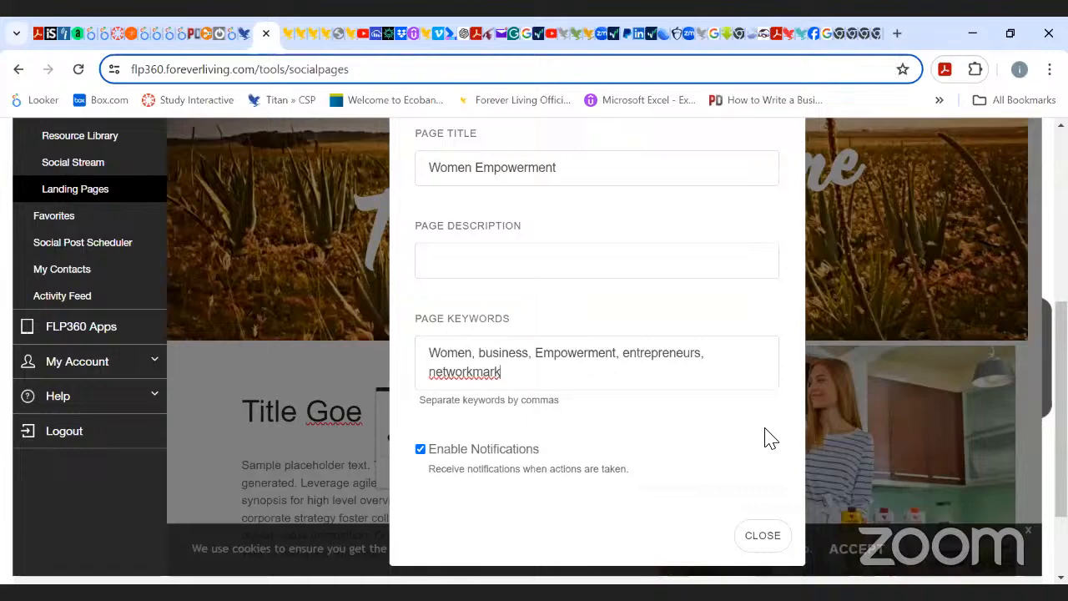
text(eting)
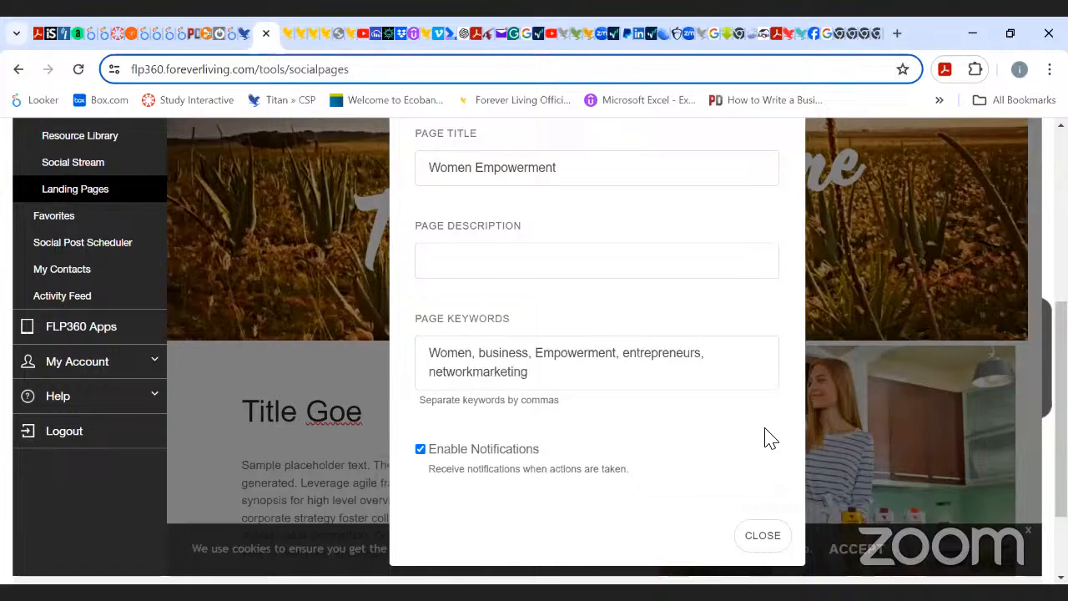
text(,)
right_click(494, 376)
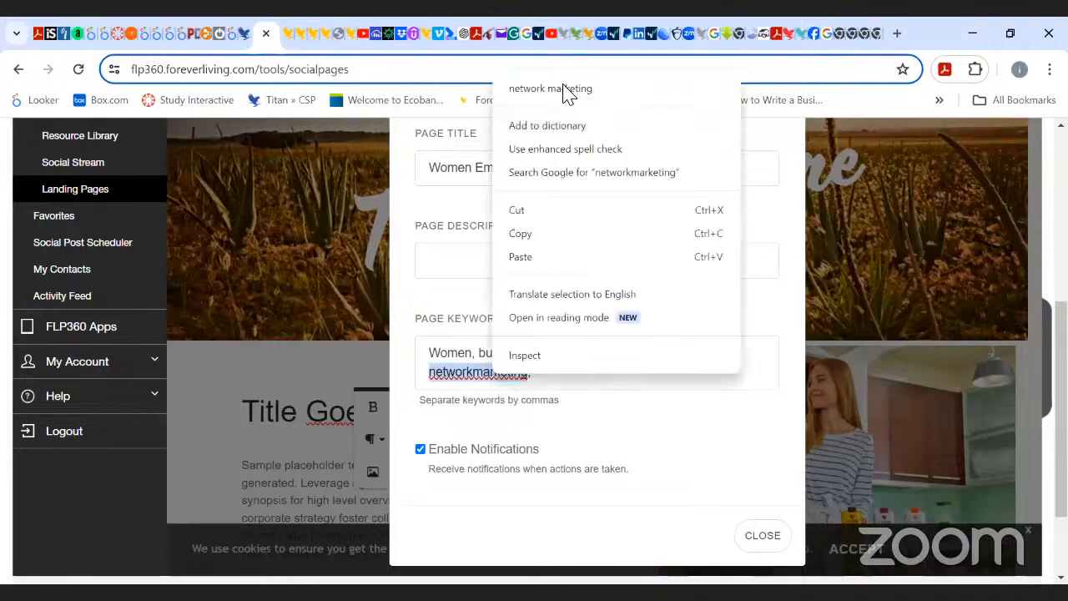
click(551, 88)
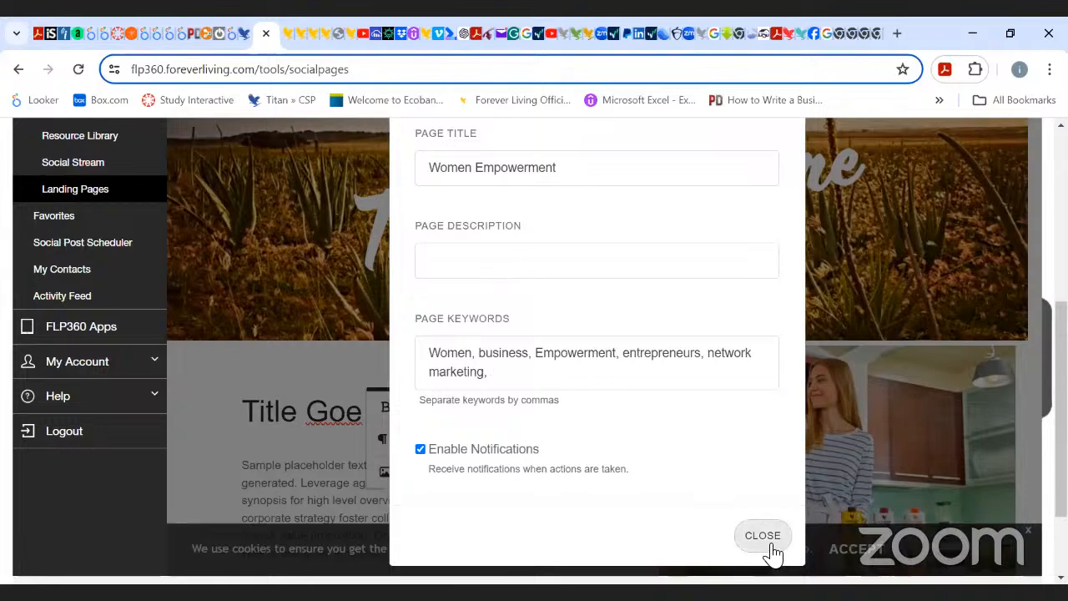
- Examine the page sections and capture fields in the layout part of the advanced page settings
scroll(534, 350, up, 1)
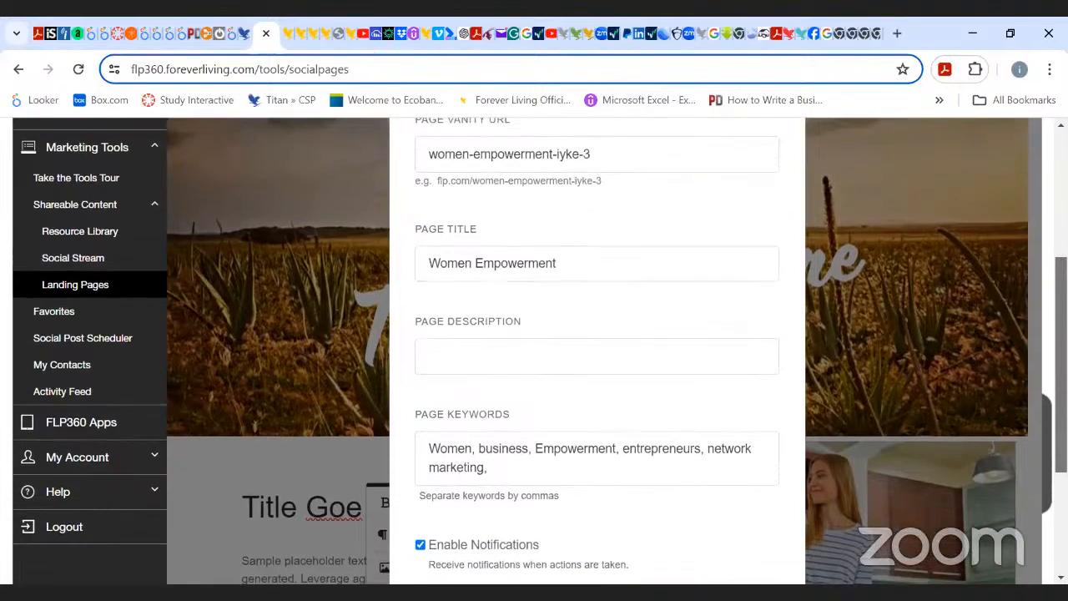
scroll(534, 350, up, 2)
scroll(534, 351, down, 1)
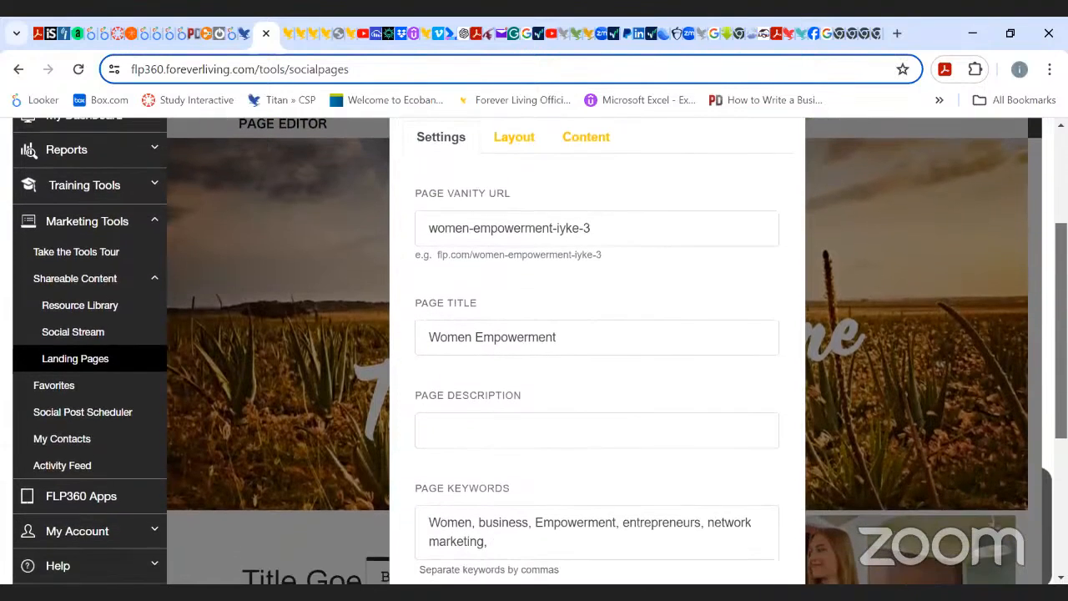
scroll(651, 318, up, 1)
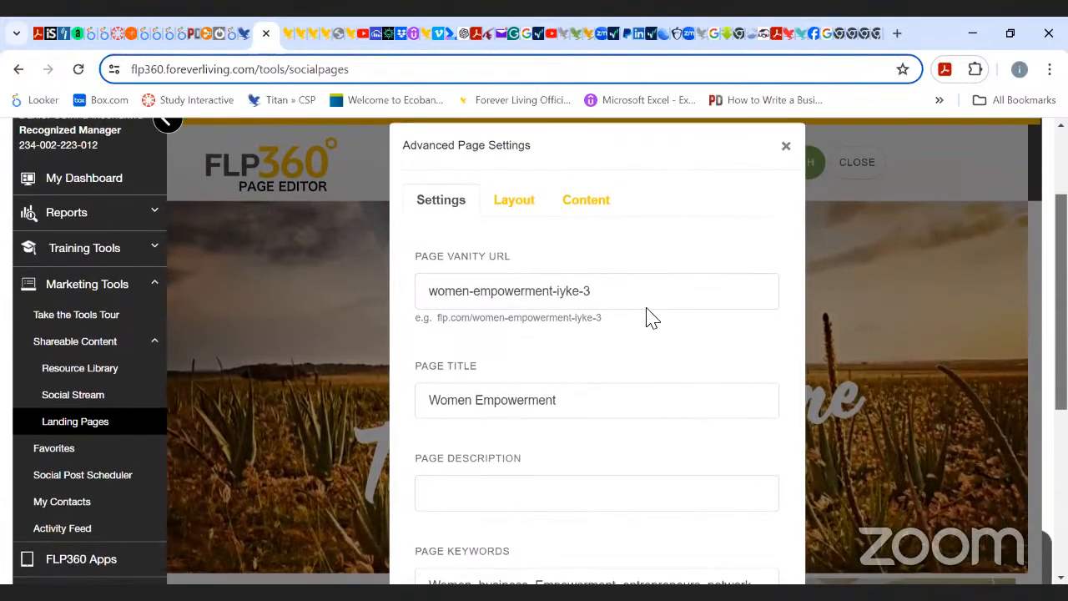
click(514, 207)
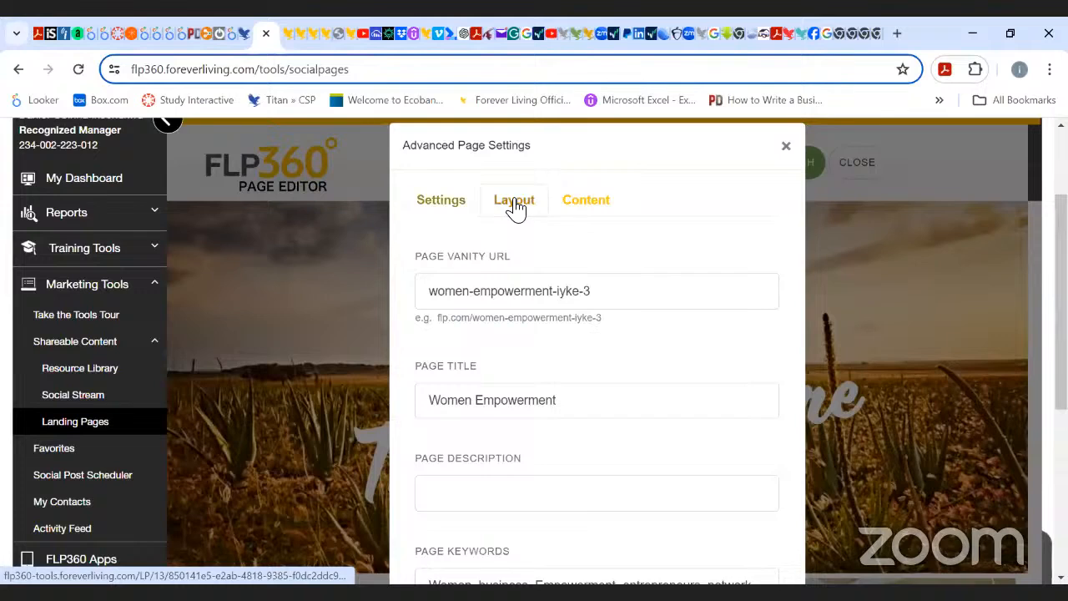
click(459, 206)
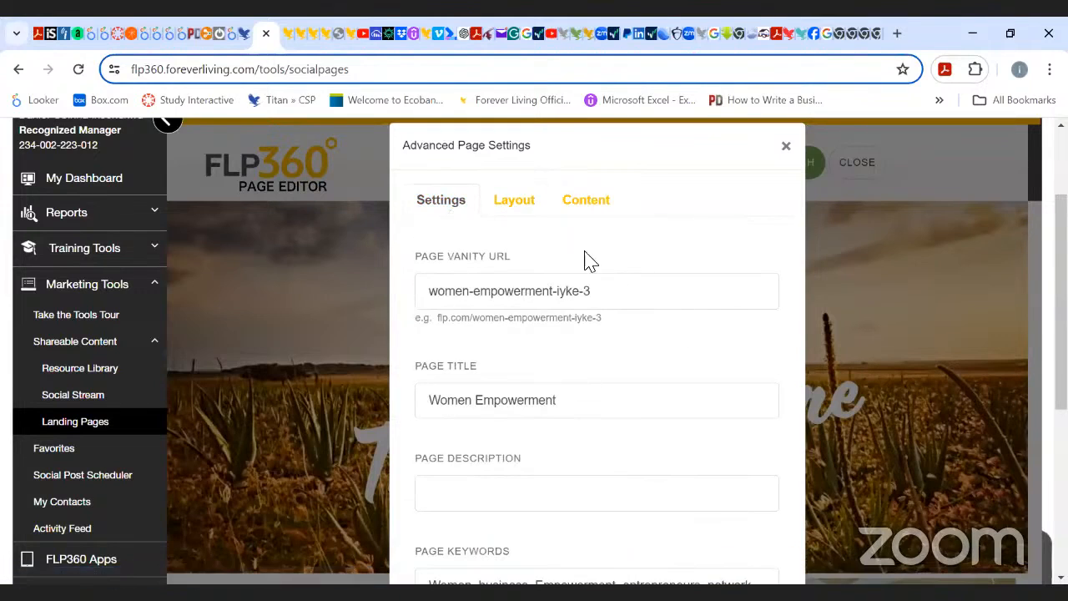
click(512, 210)
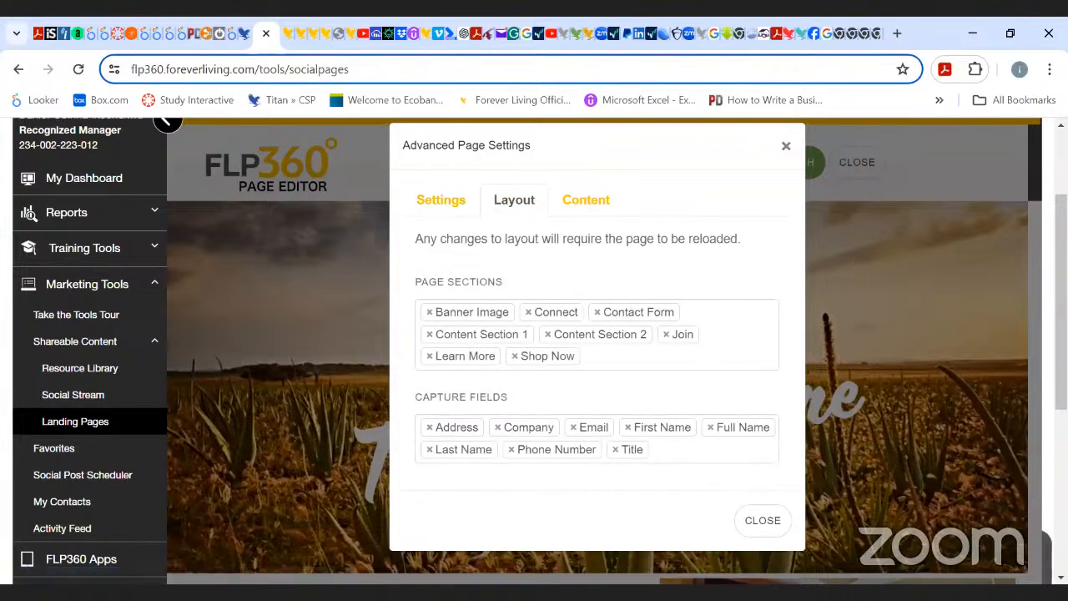
scroll(540, 351, down, 2)
scroll(540, 351, up, 1)
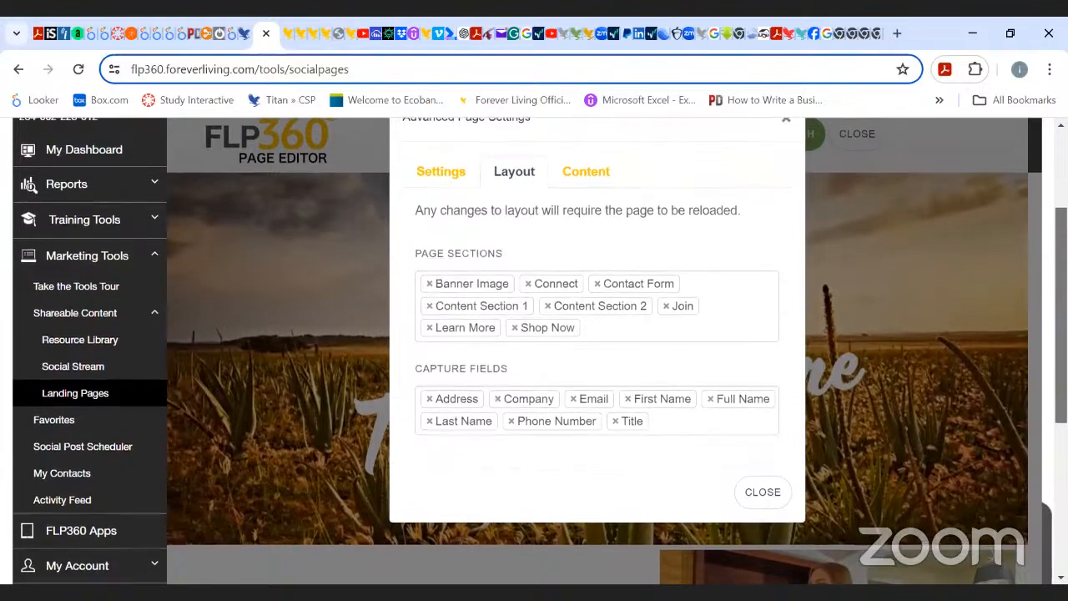
scroll(540, 351, down, 1)
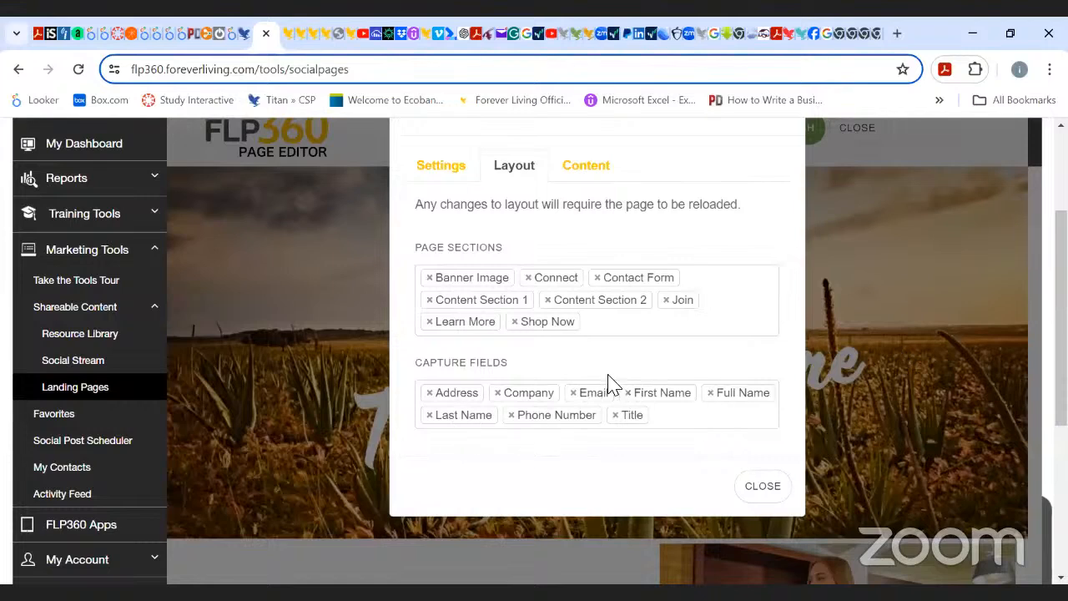
- Leave the advanced settings and look through the page's video, join and top products sections
click(914, 341)
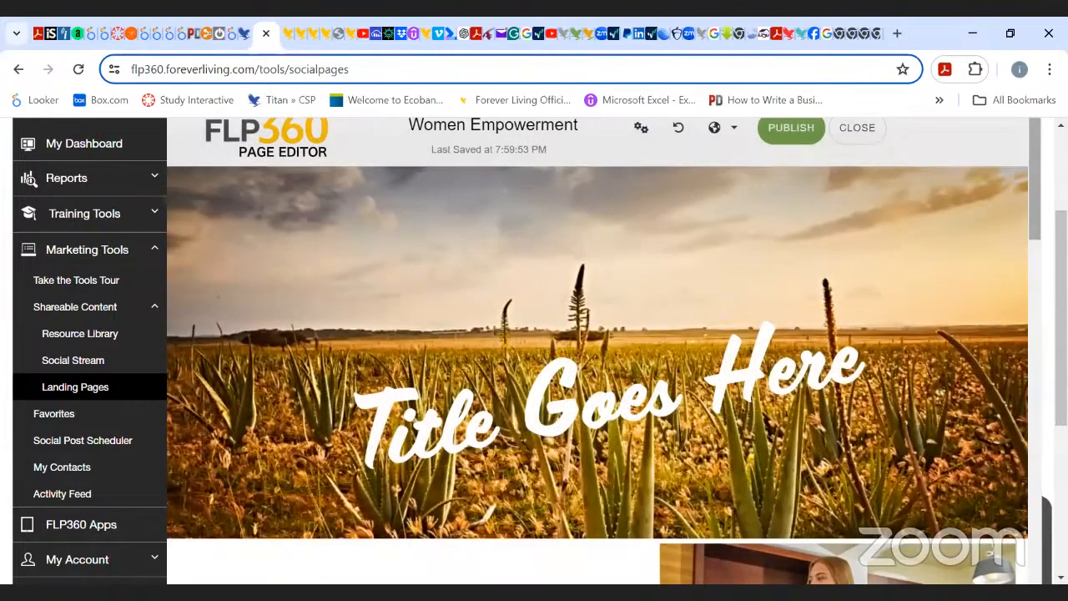
drag(1034, 179, 1035, 427)
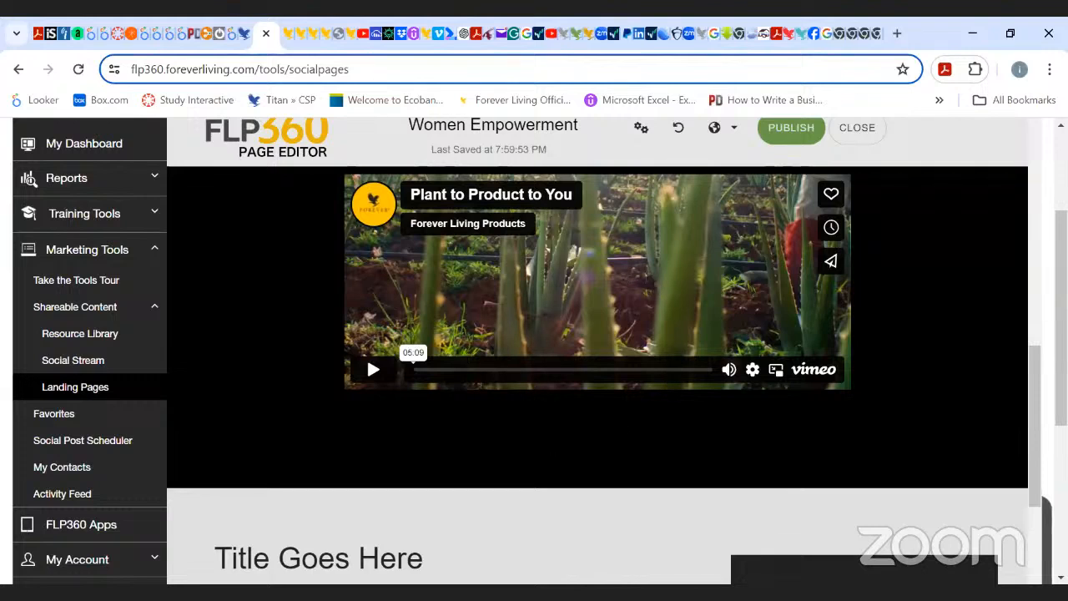
scroll(368, 317, down, 4)
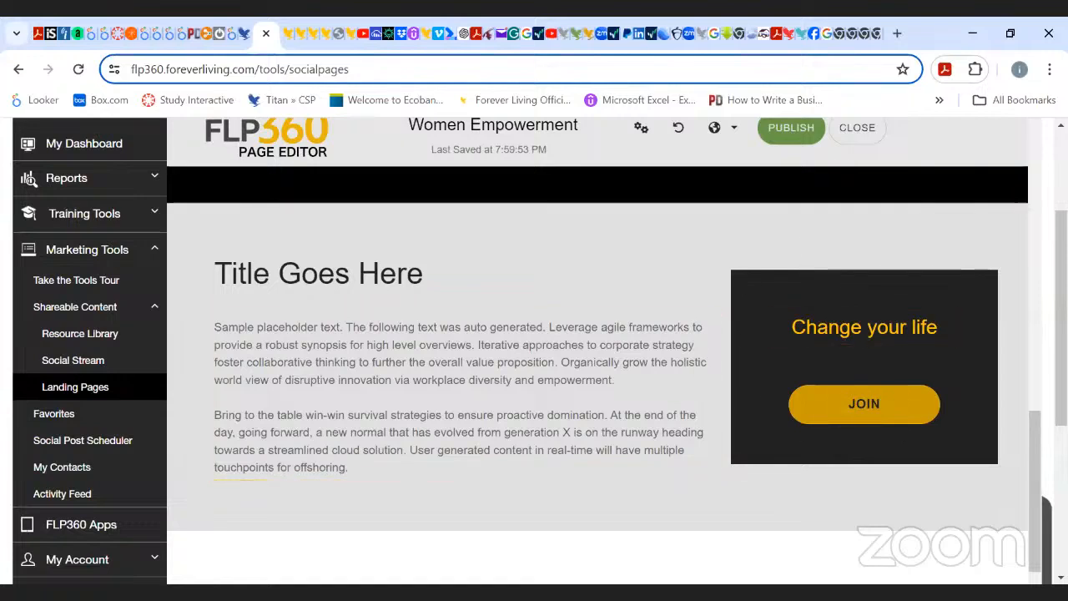
scroll(598, 371, down, 5)
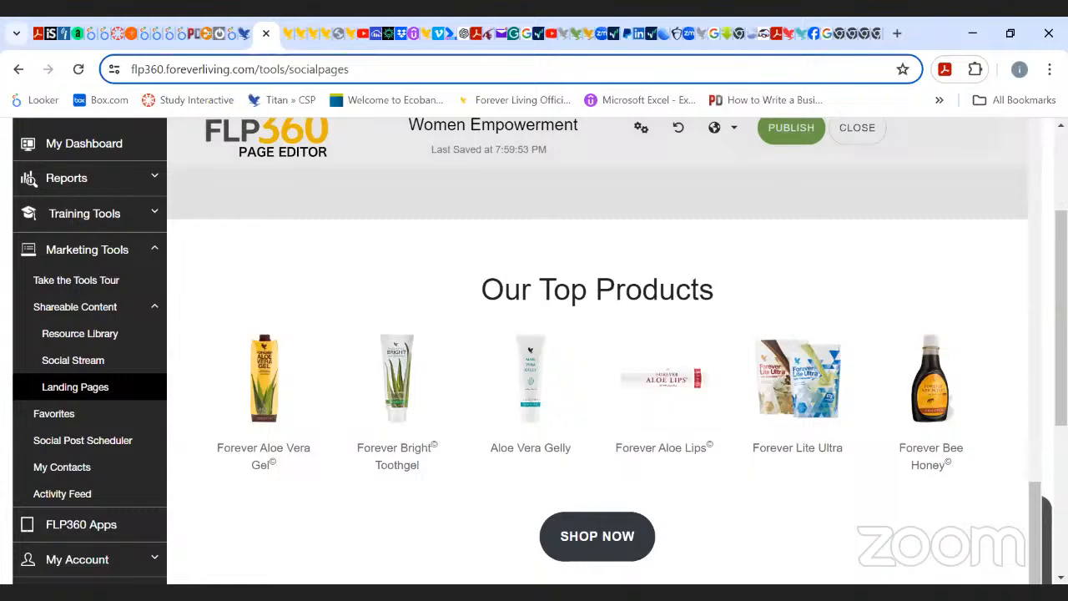
scroll(597, 350, up, 2)
scroll(1025, 245, up, 10)
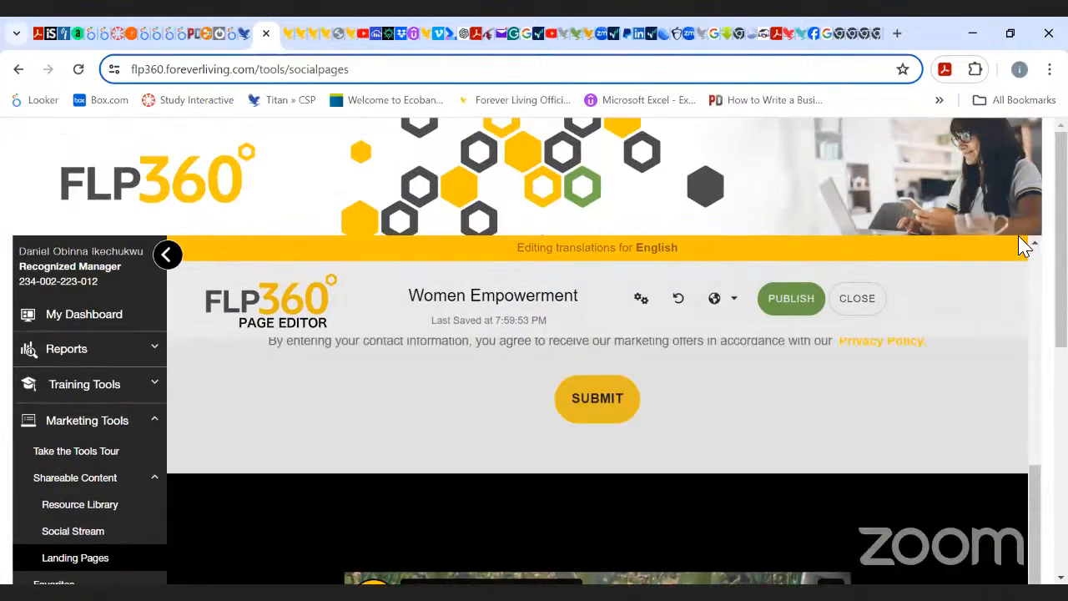
scroll(597, 462, up, 8)
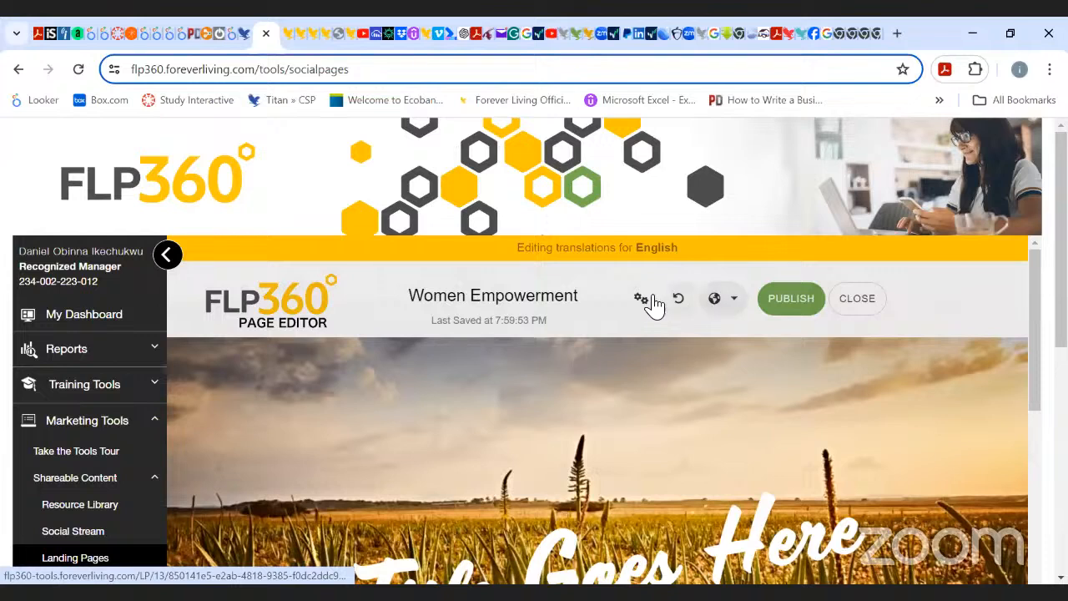
- Remove the Shop Now and Learn More sections from the page layout and check the reloaded page
click(646, 300)
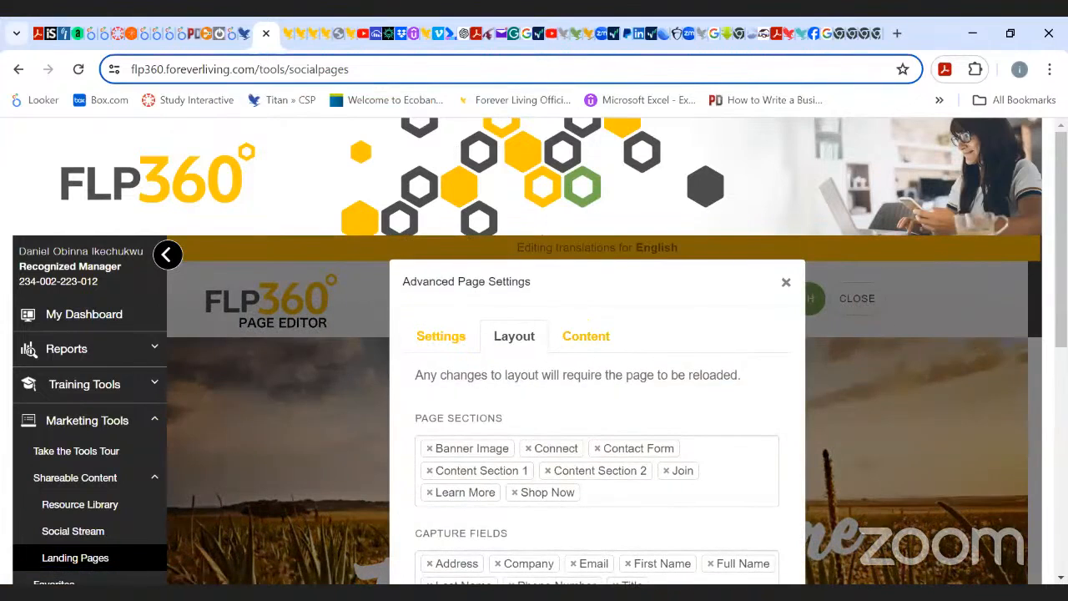
scroll(707, 364, down, 2)
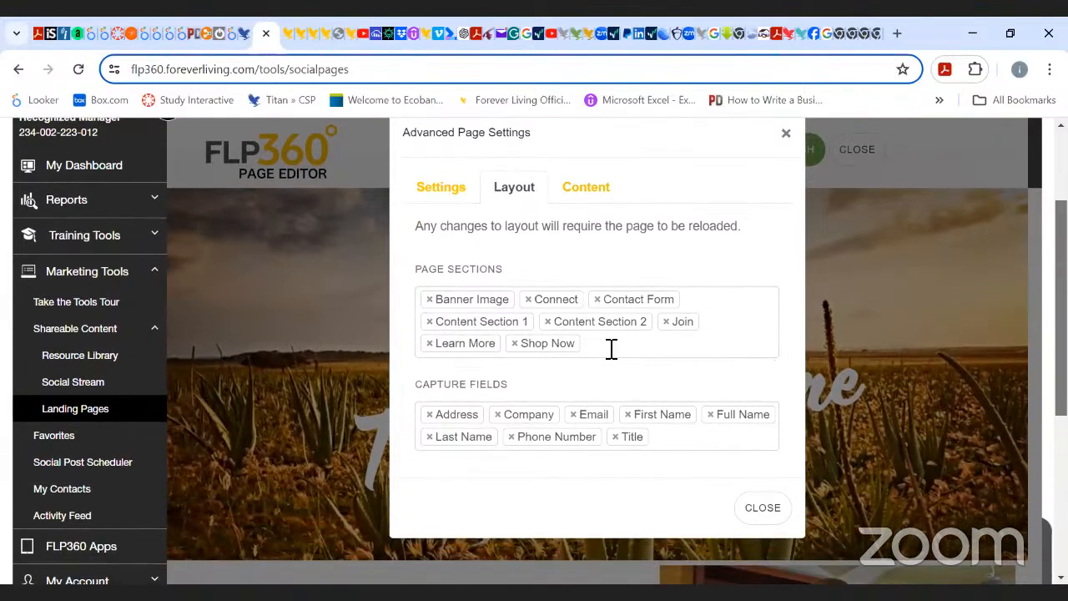
click(516, 345)
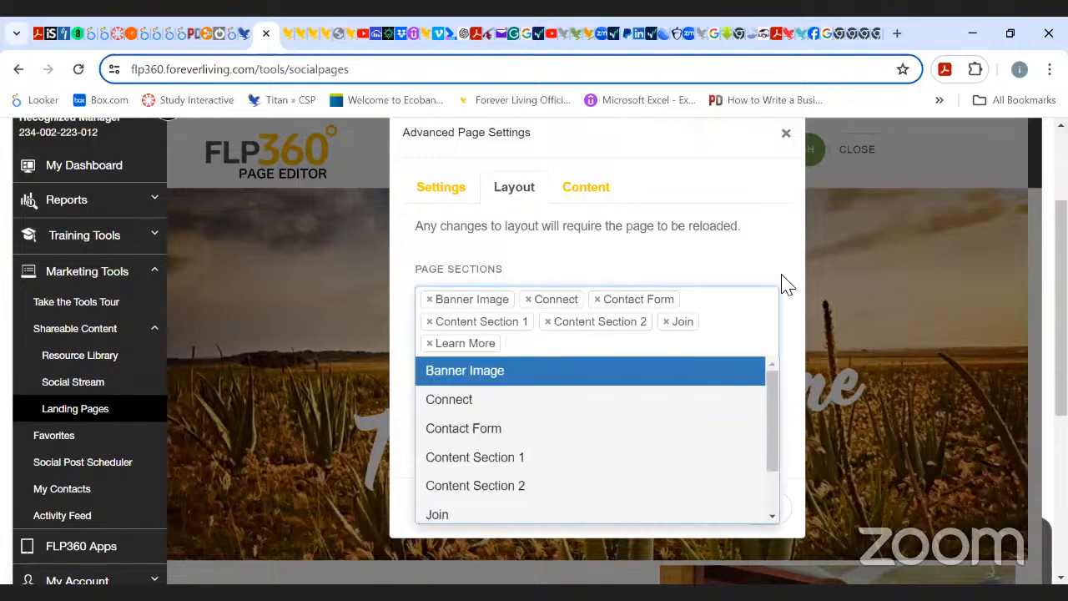
click(430, 344)
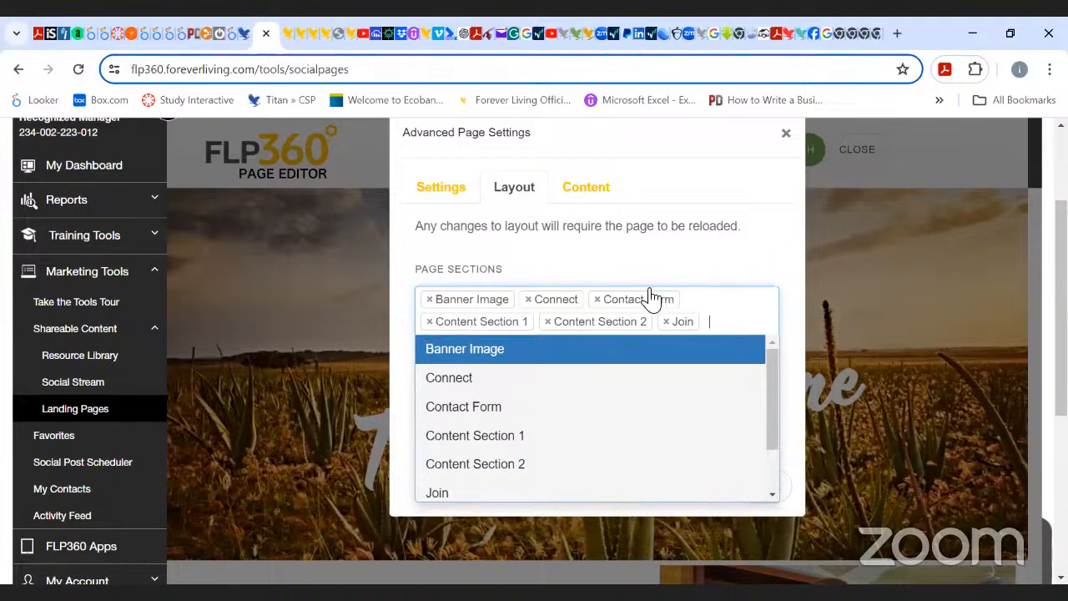
click(862, 270)
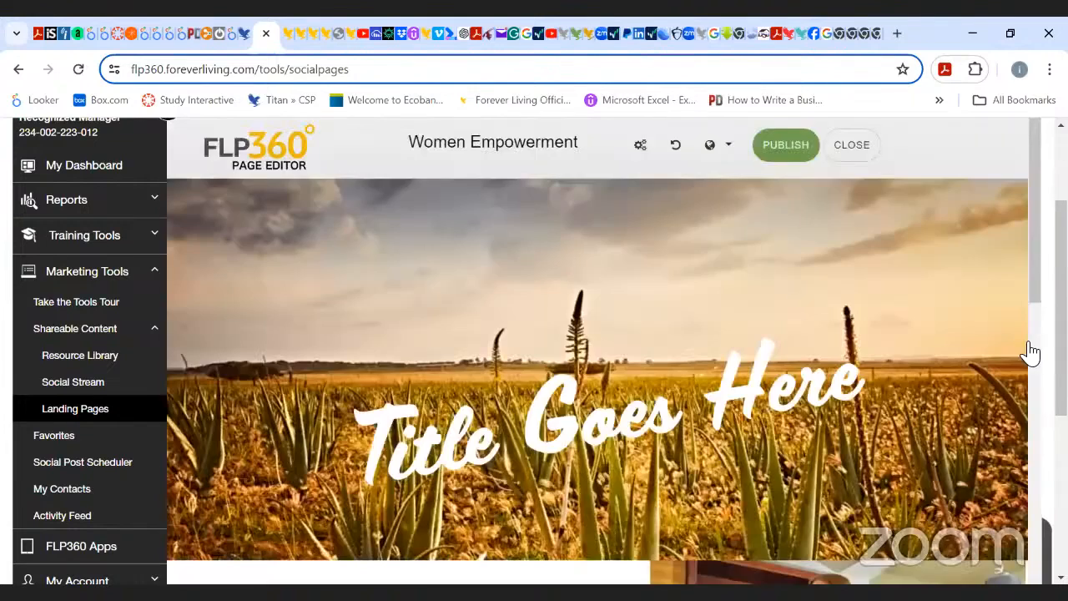
scroll(1033, 204, down, 4)
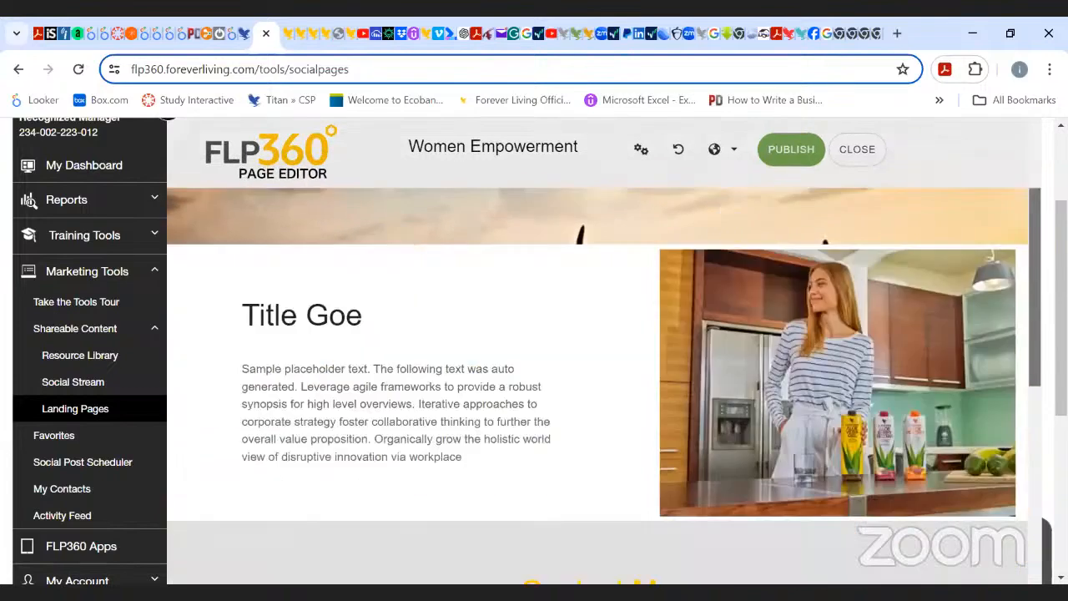
scroll(605, 367, down, 10)
scroll(598, 367, down, 4)
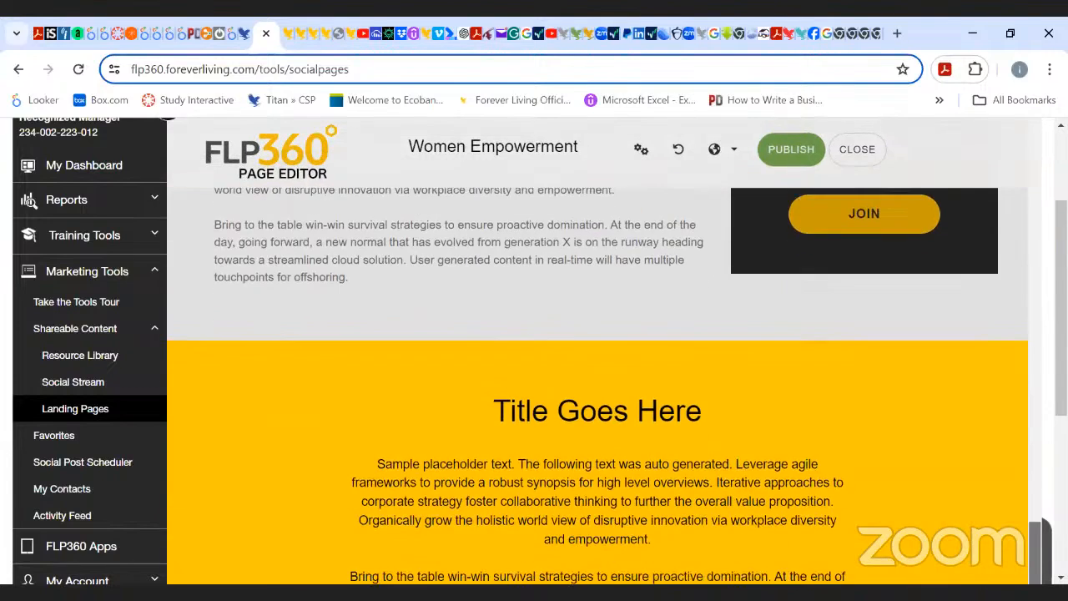
- Look through the page's join, text, social links, footer and contact form sections, and return to the banner
scroll(598, 367, up, 4)
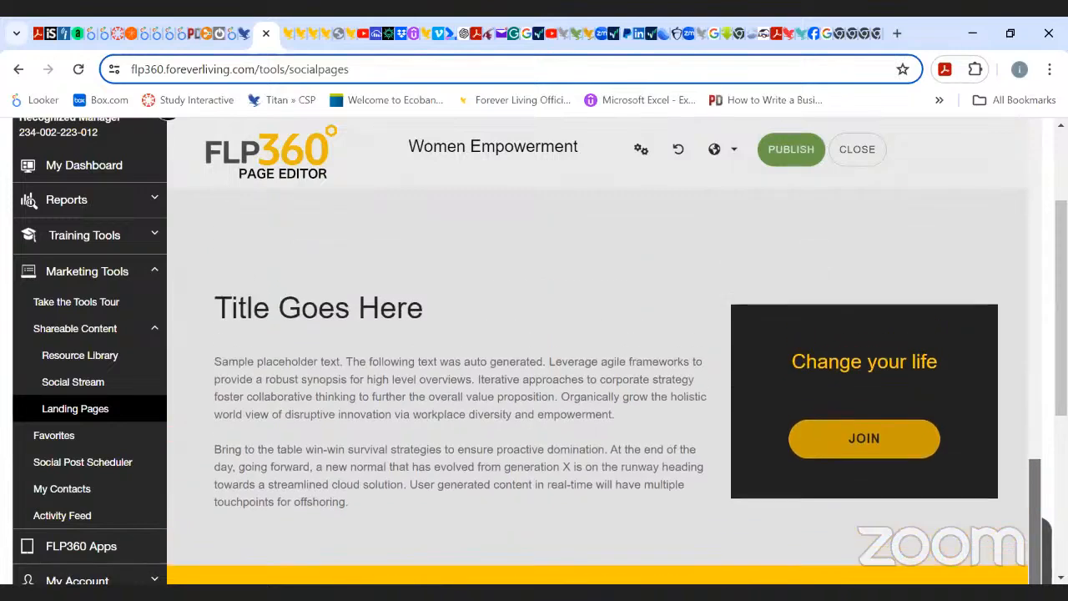
scroll(598, 367, down, 2)
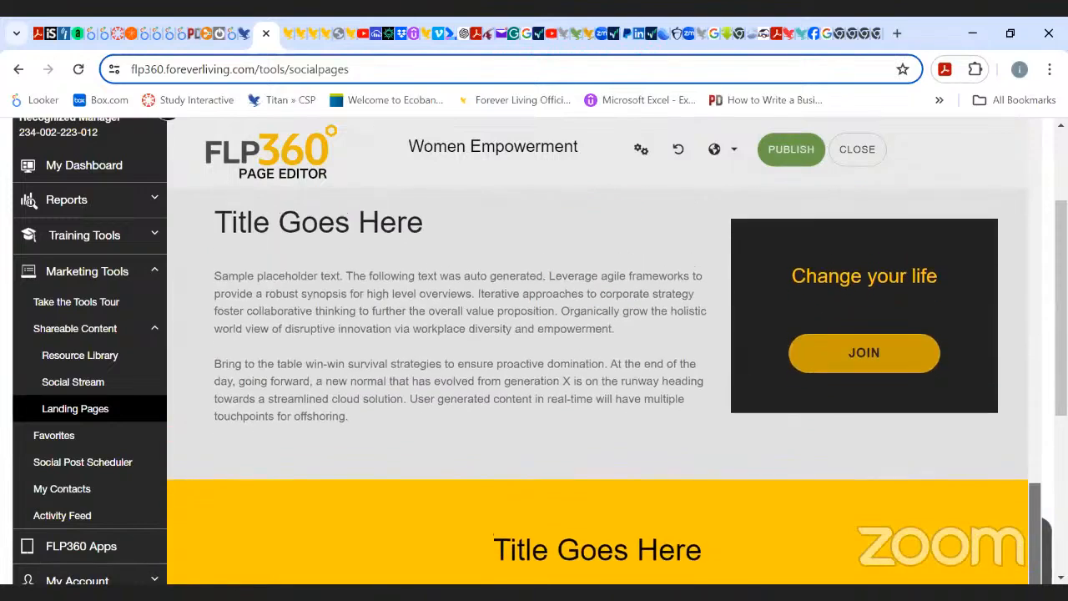
scroll(598, 367, up, 2)
scroll(597, 367, up, 2)
scroll(598, 367, down, 5)
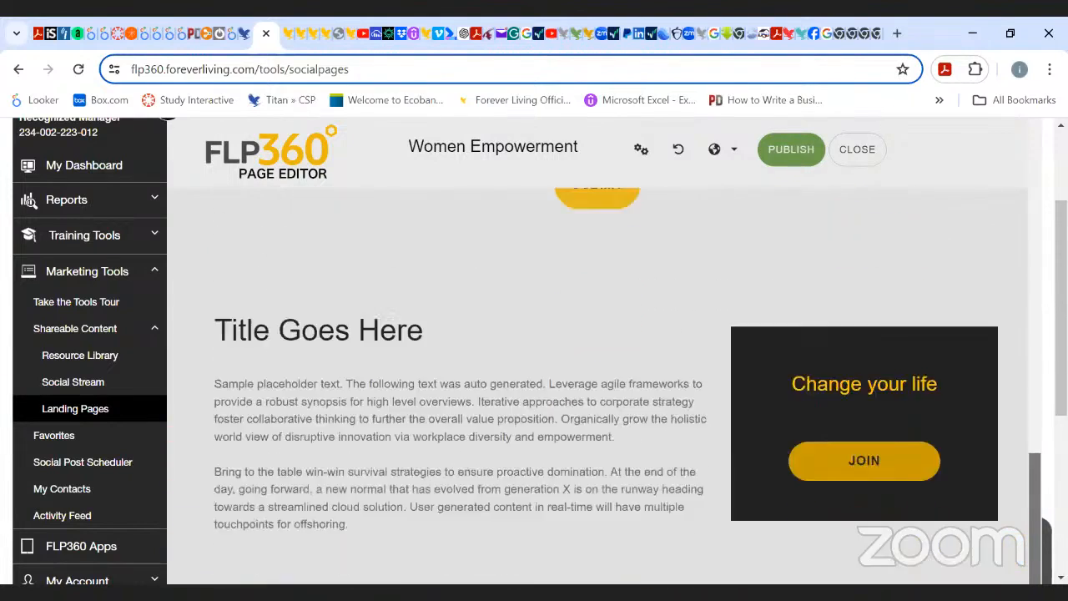
scroll(1035, 358, down, 4)
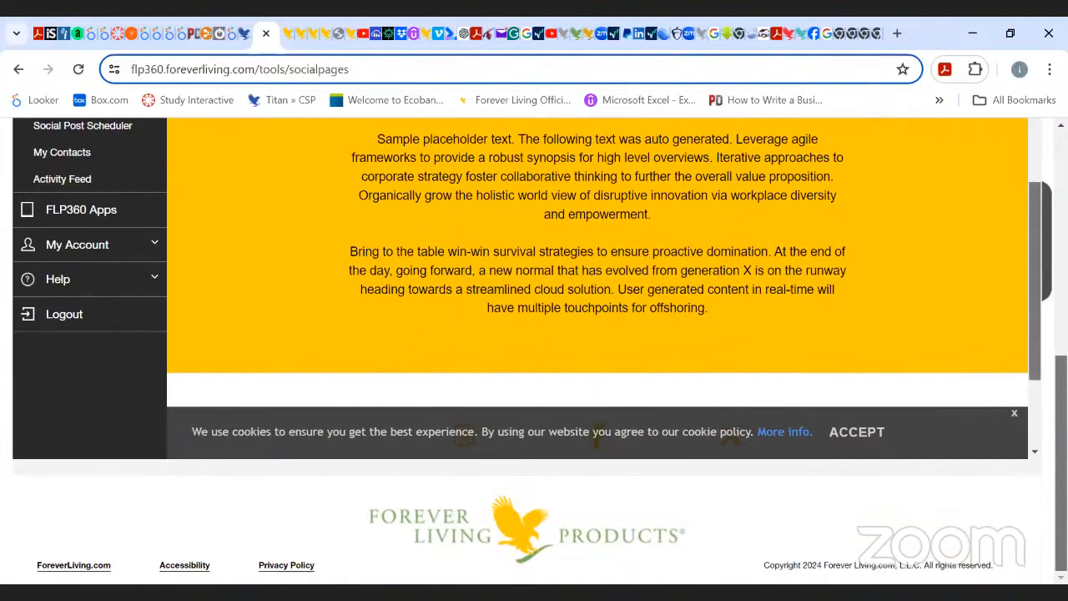
scroll(1039, 352, down, 3)
scroll(860, 430, up, 1)
scroll(860, 429, down, 1)
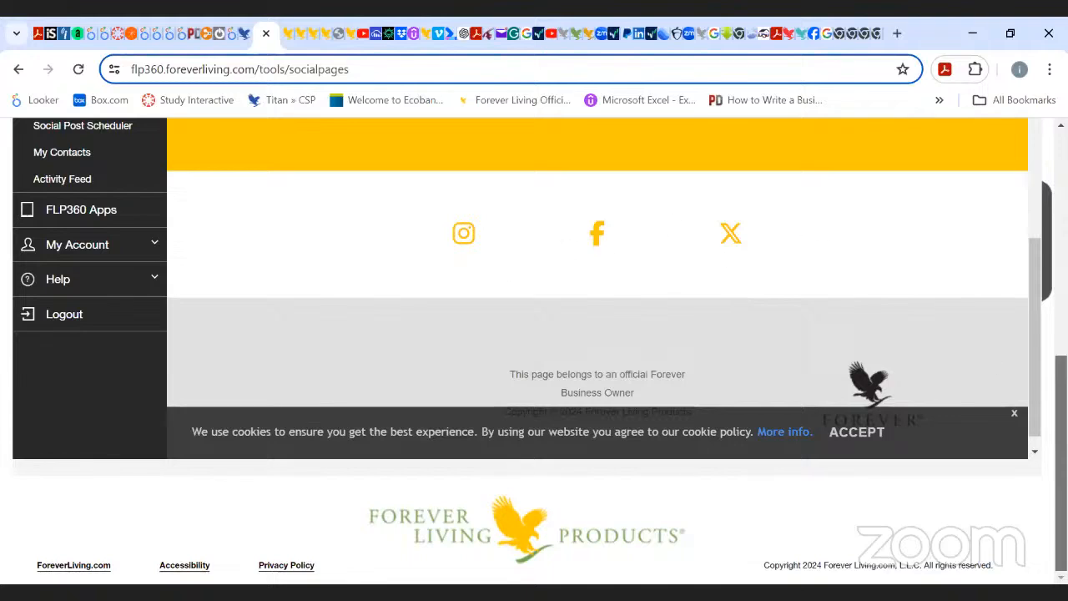
drag(1035, 384, 1035, 121)
drag(1061, 488, 1061, 331)
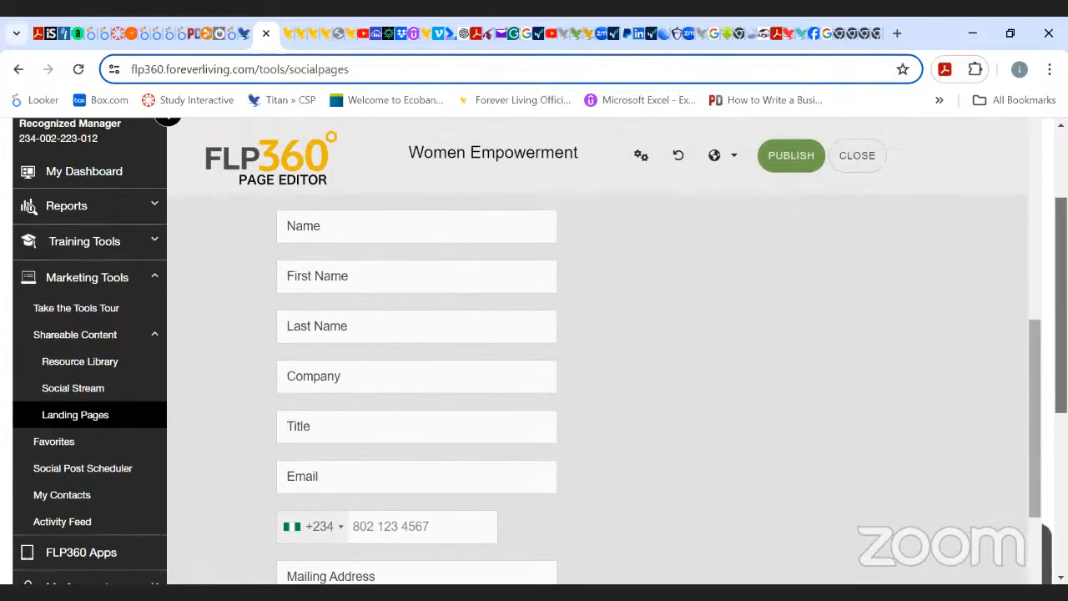
drag(1035, 366, 1024, 213)
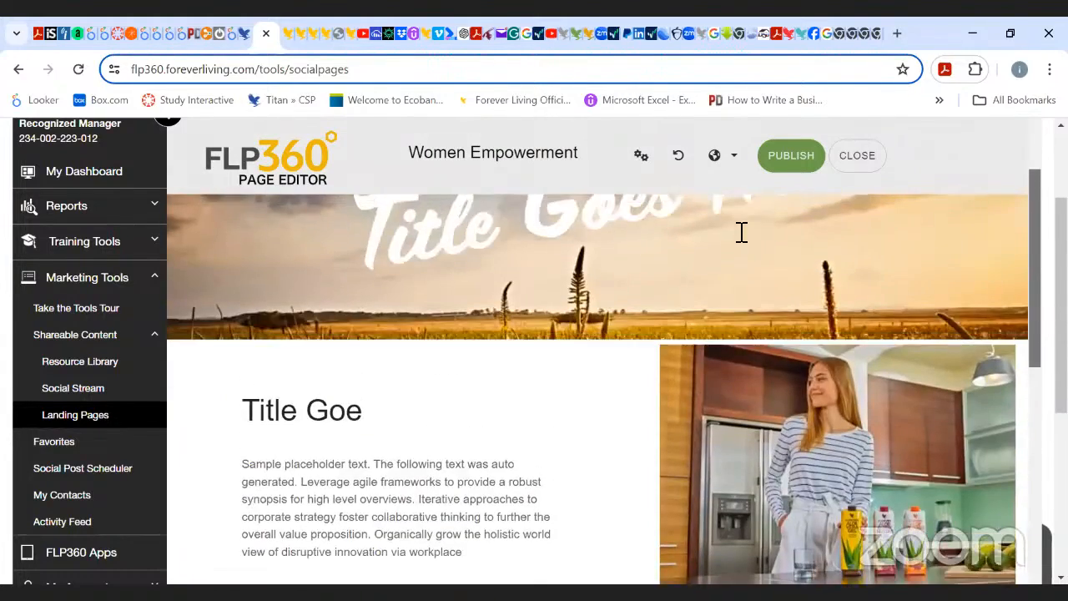
- Add the Shop Now and Learn More sections back to the page layout in the advanced page settings
click(647, 156)
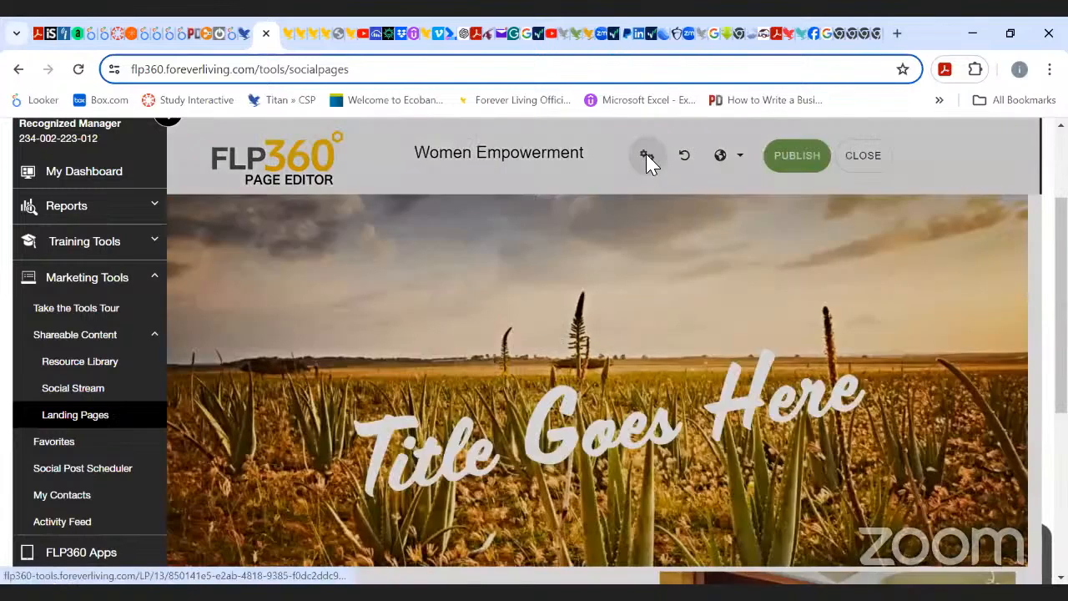
click(523, 202)
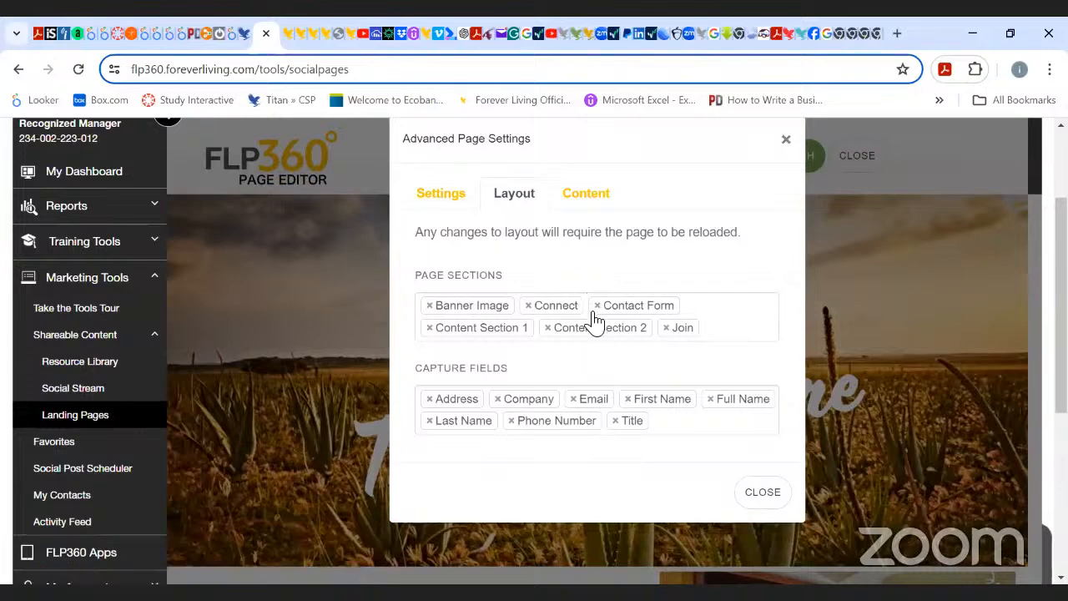
click(714, 327)
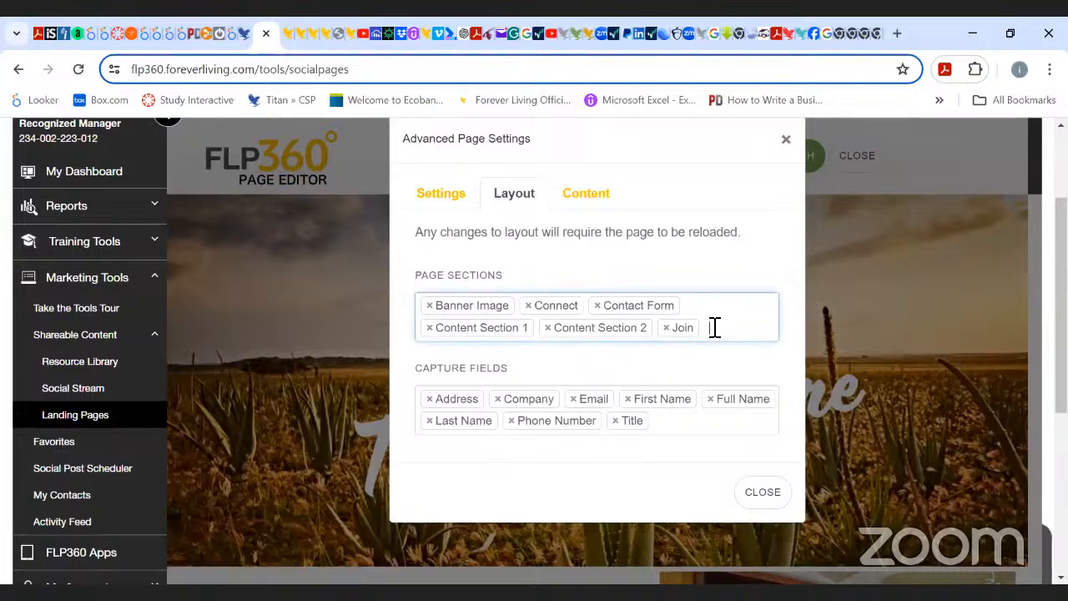
click(714, 327)
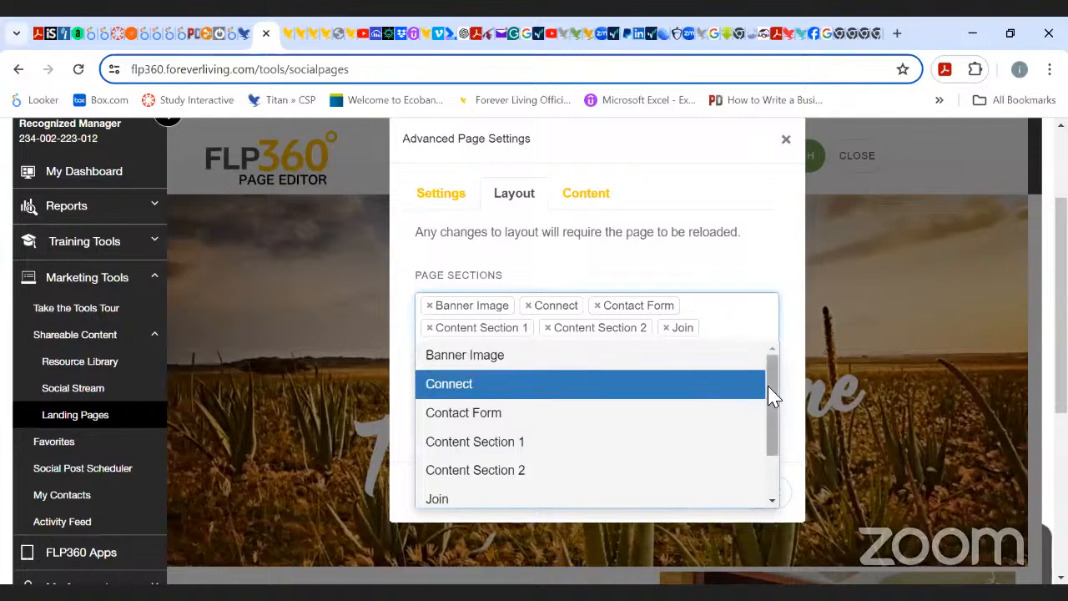
drag(770, 392, 782, 448)
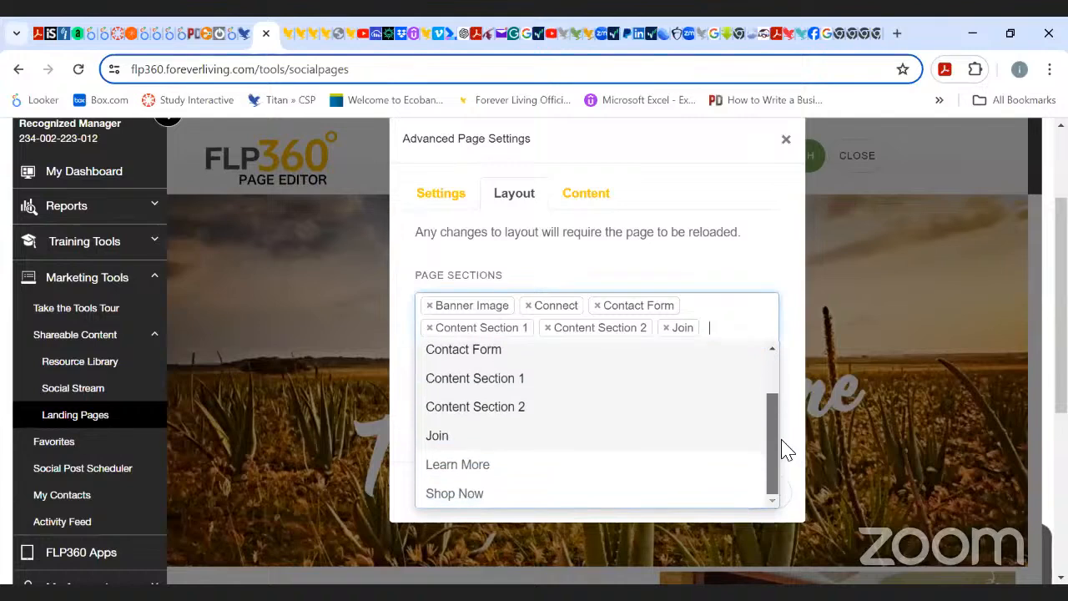
click(504, 496)
click(711, 356)
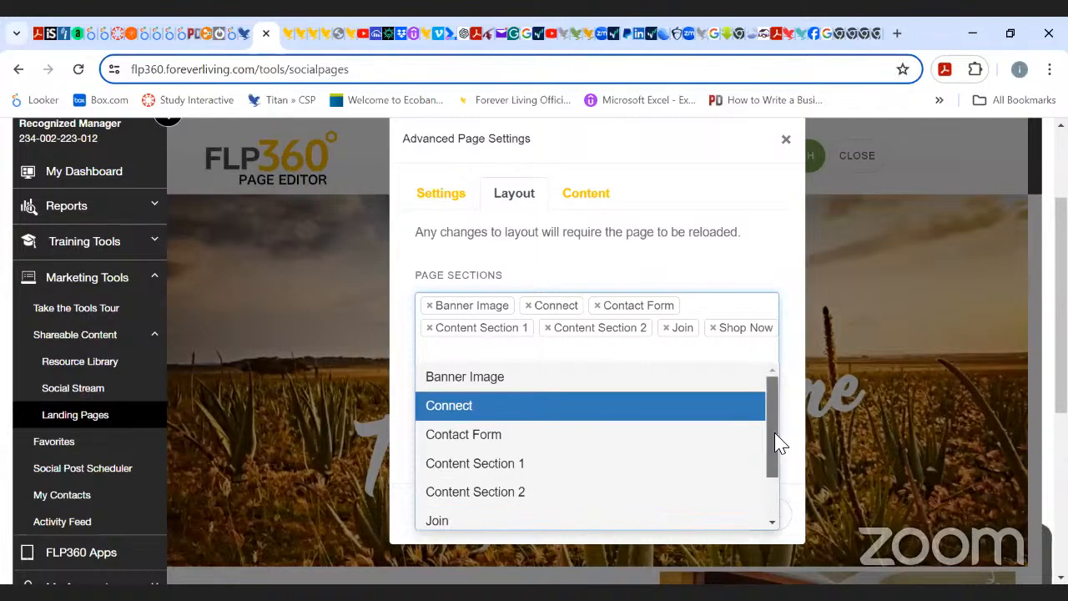
drag(776, 442, 786, 519)
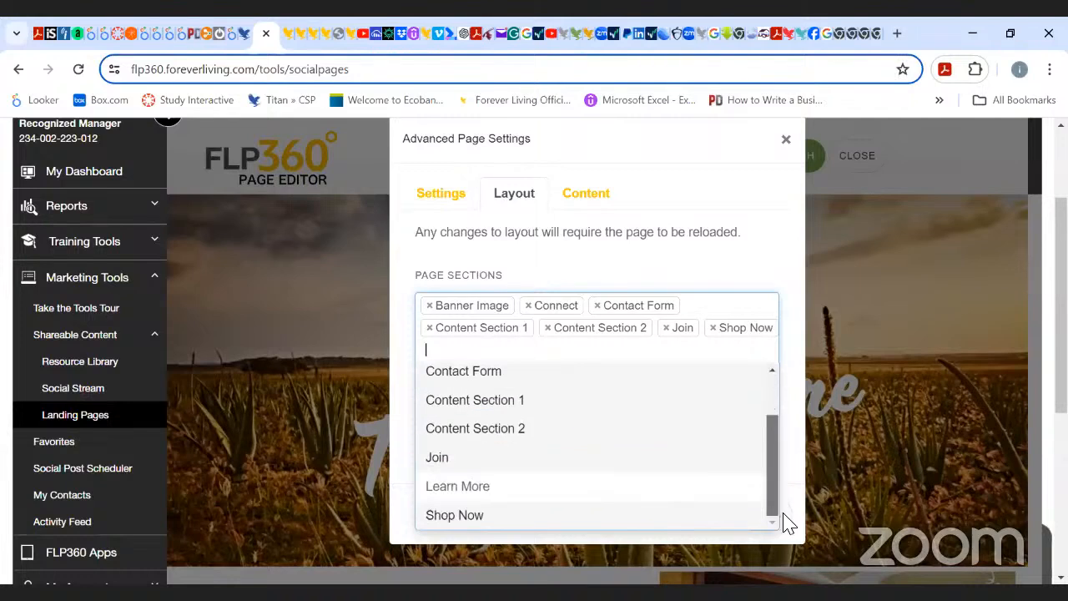
click(455, 493)
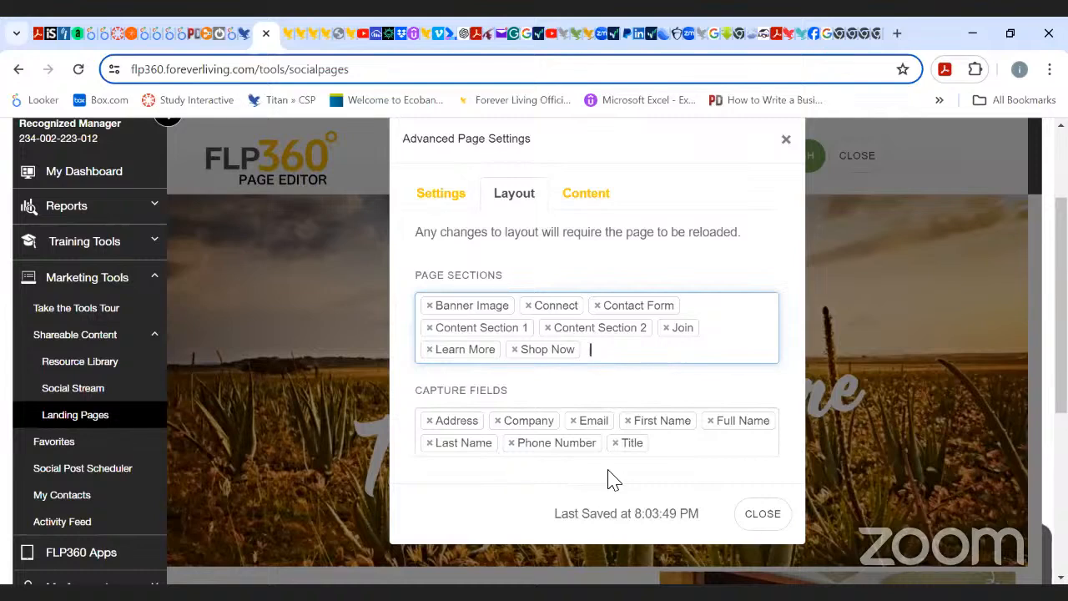
- Remove Address, Last Name, First Name, Title and Company from the layout's capture fields and leave the settings to reload the page
click(430, 421)
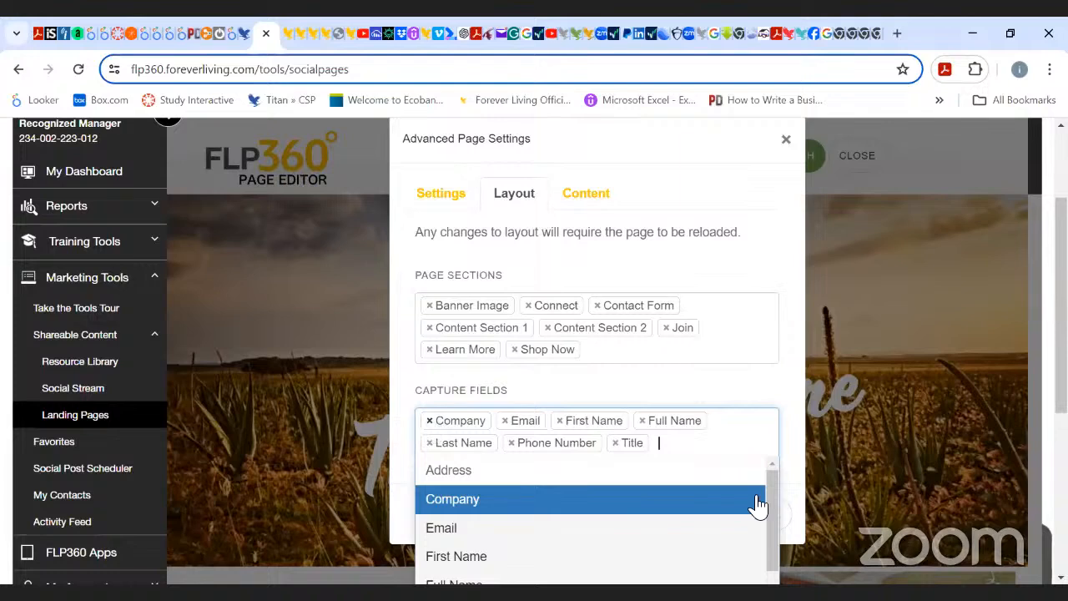
click(781, 393)
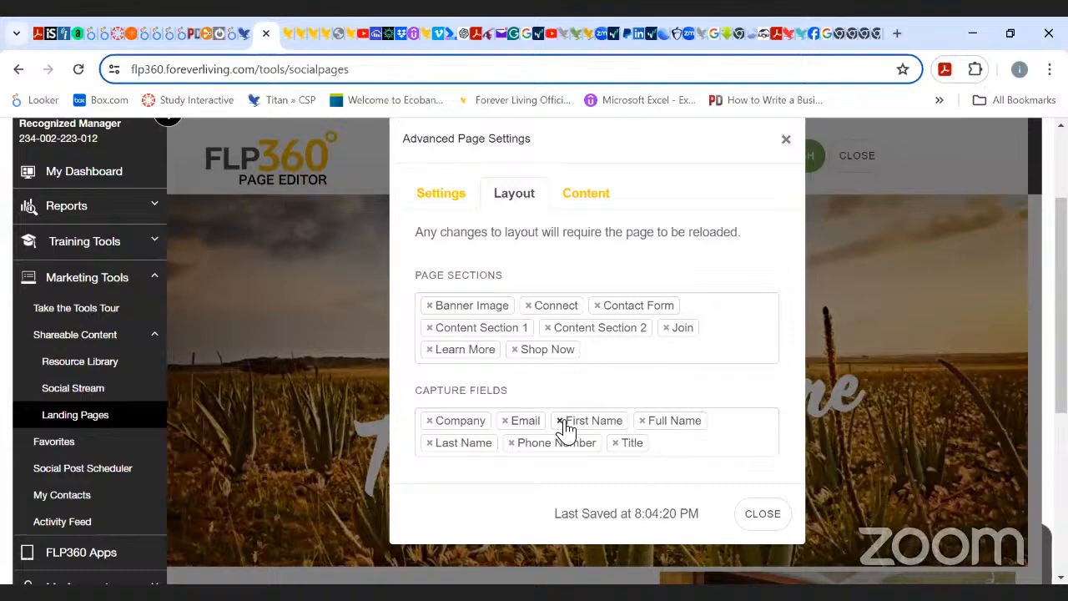
click(430, 443)
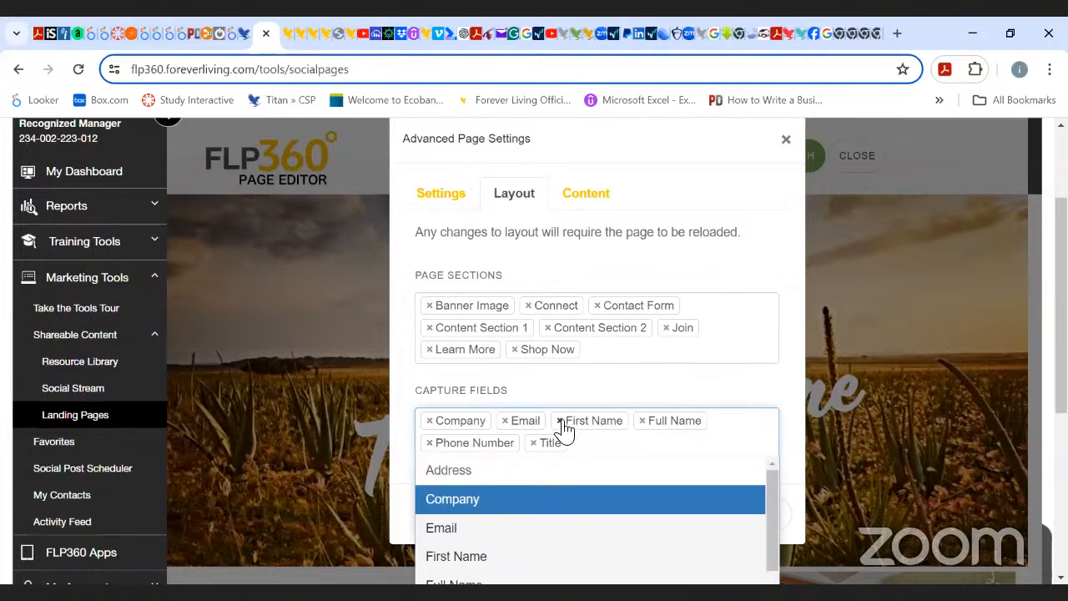
click(561, 422)
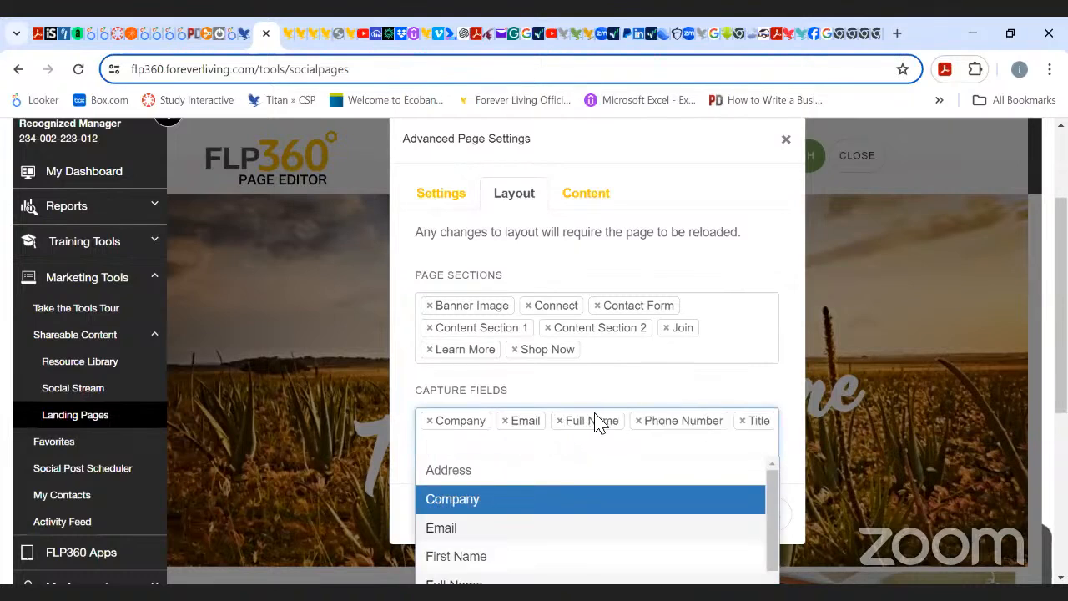
click(659, 379)
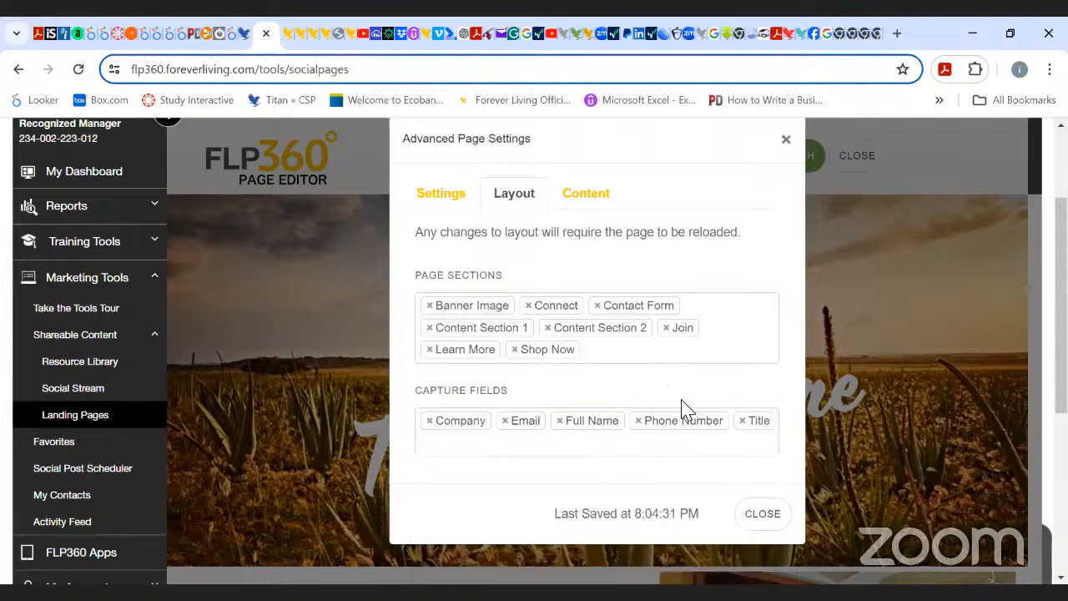
click(743, 422)
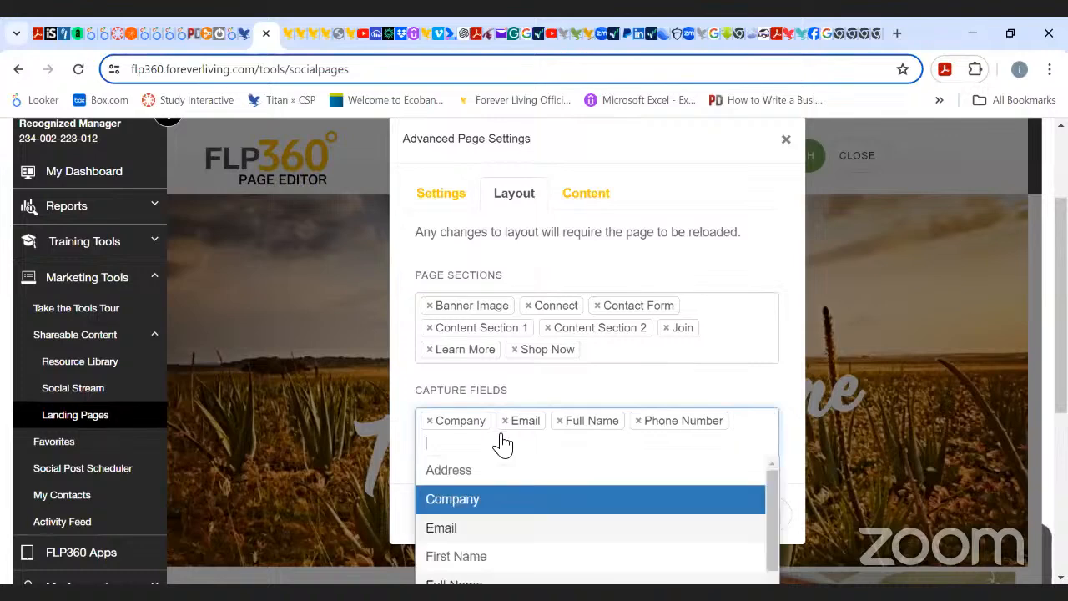
click(431, 421)
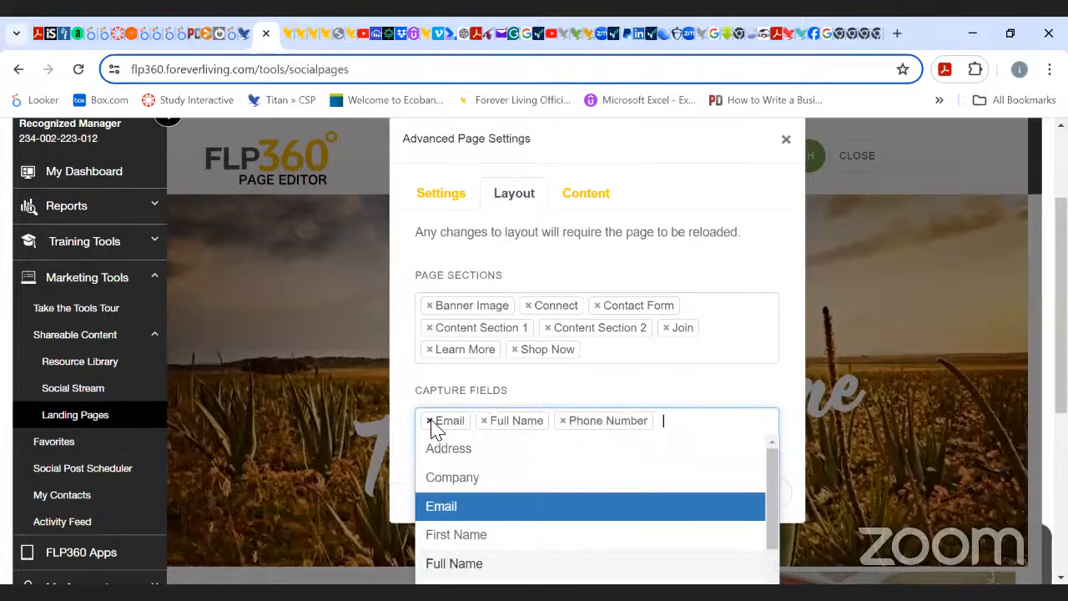
click(656, 388)
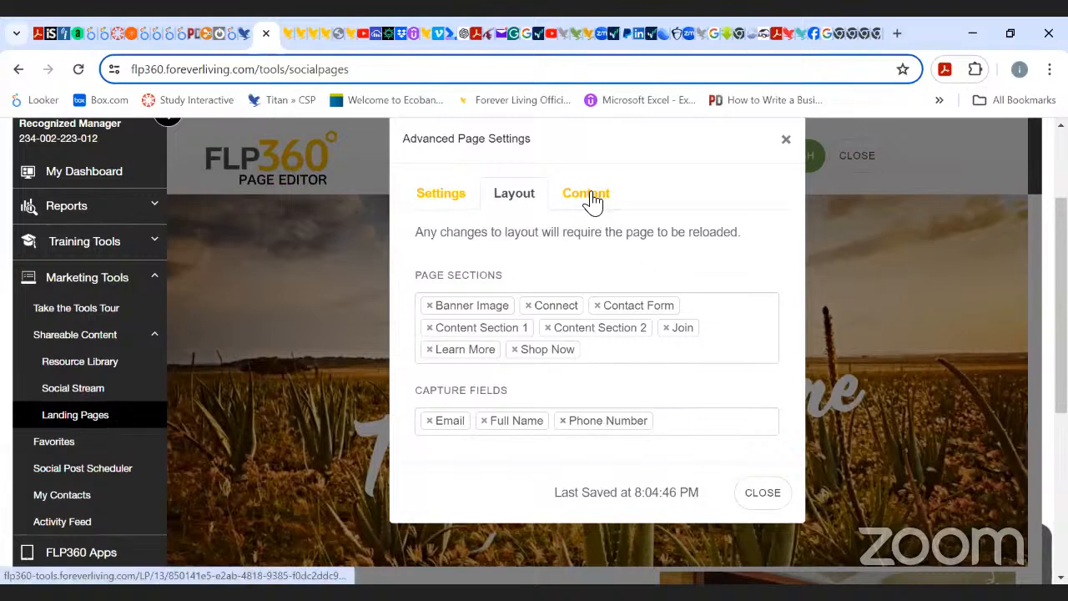
click(922, 211)
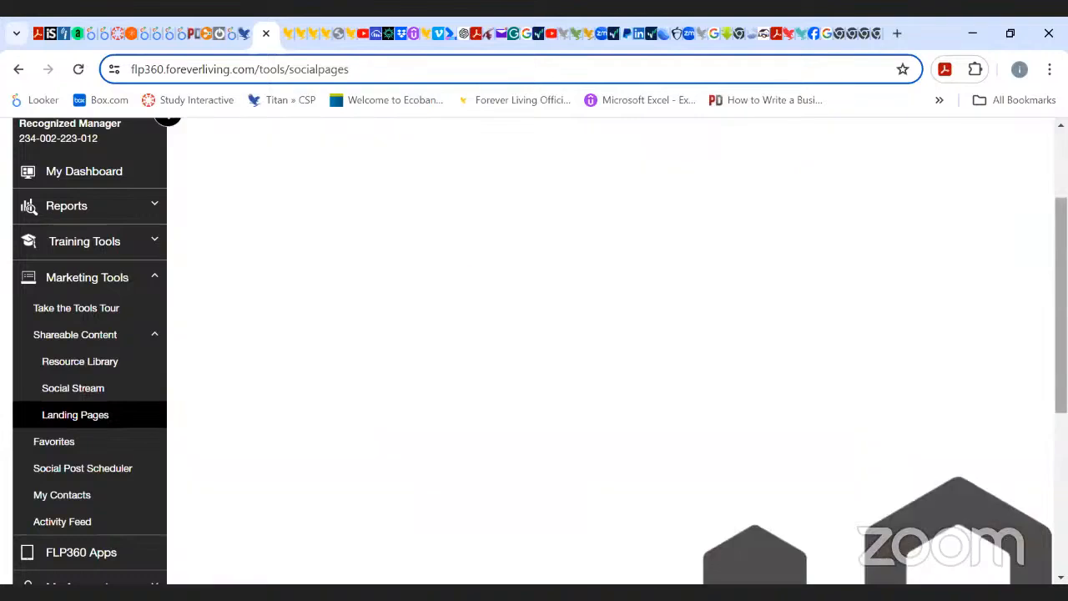
- Examine the Women Empowerment landing page template, including its header, placeholder text section, contact form and video
scroll(741, 320, down, 10)
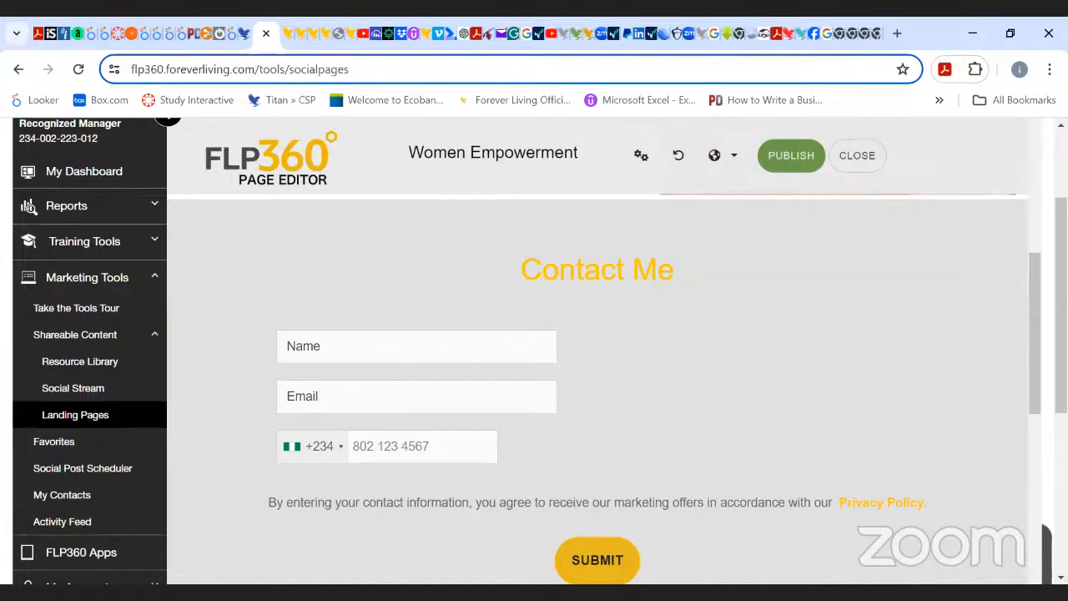
scroll(597, 359, down, 2)
scroll(597, 389, up, 10)
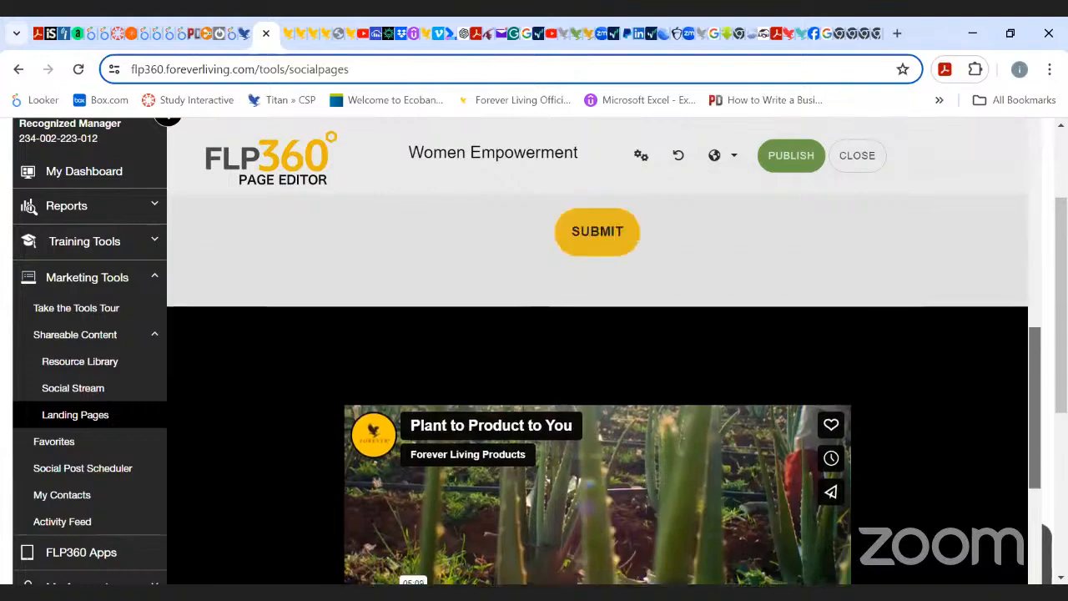
scroll(597, 389, up, 1)
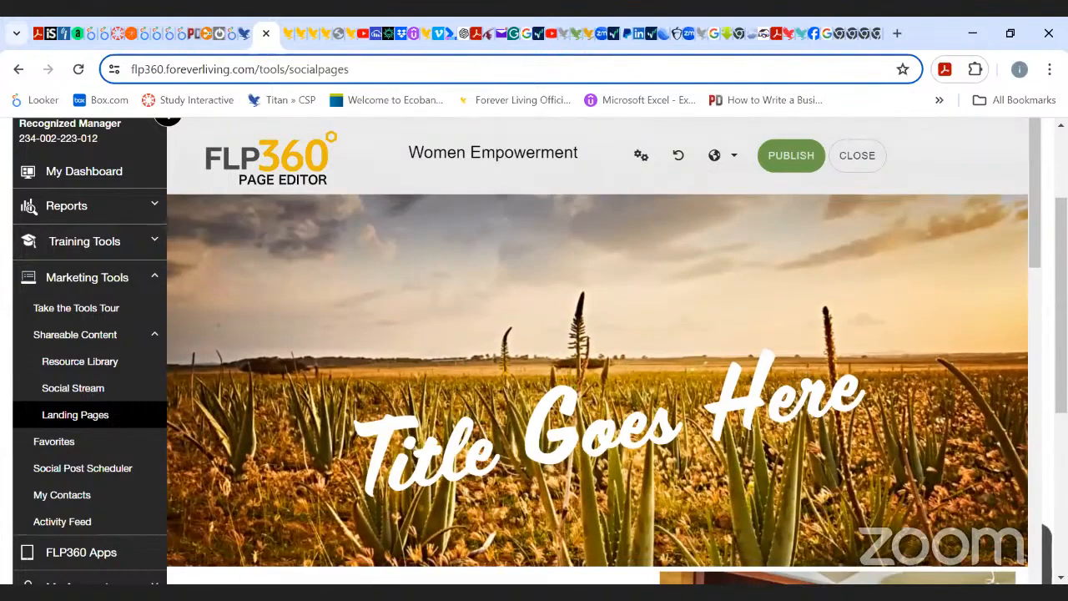
mouse_move(1062, 306)
mouse_down()
mouse_move(1061, 251)
mouse_move(1061, 285)
mouse_up()
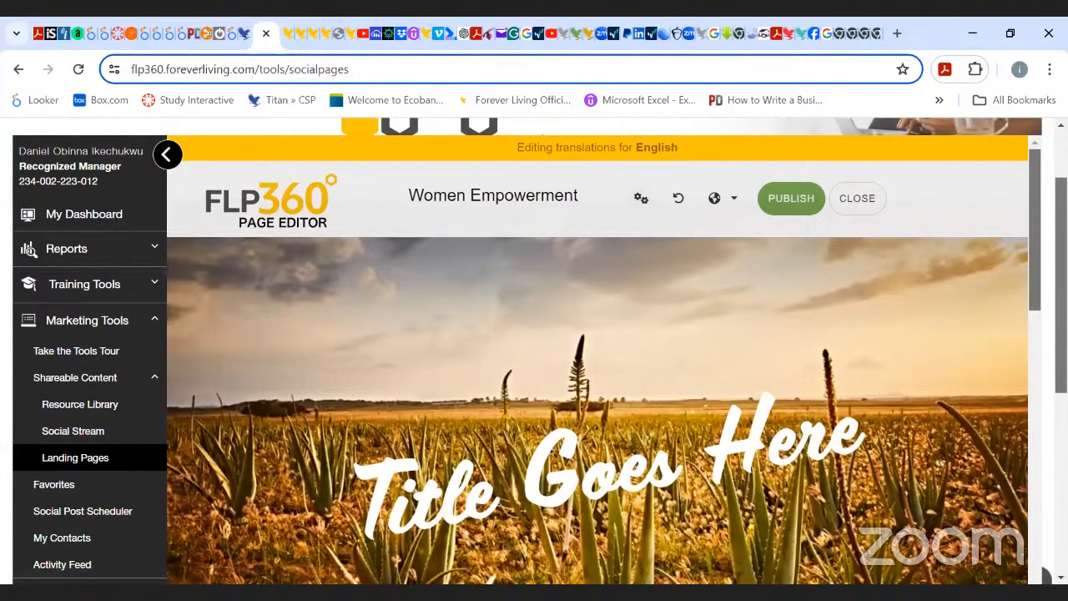
scroll(597, 409, down, 2)
scroll(597, 409, up, 2)
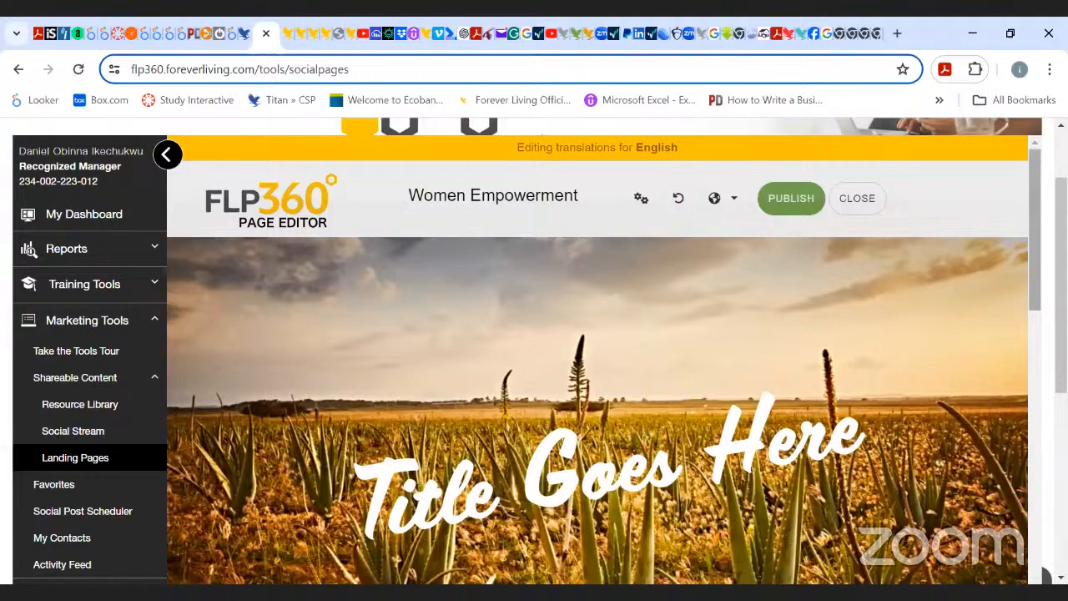
scroll(1035, 234, down, 2)
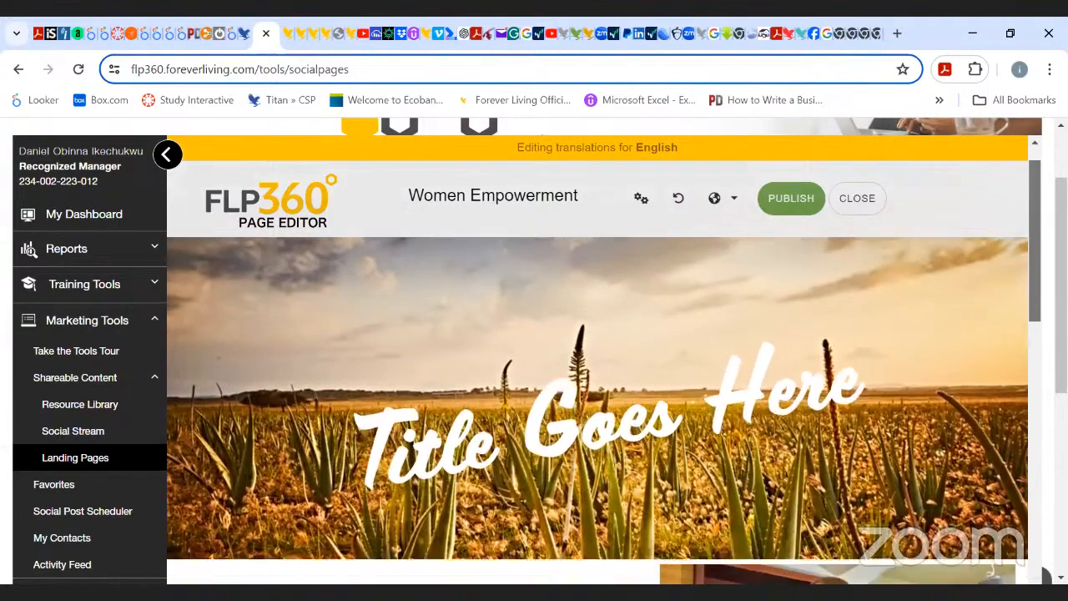
scroll(1035, 250, down, 3)
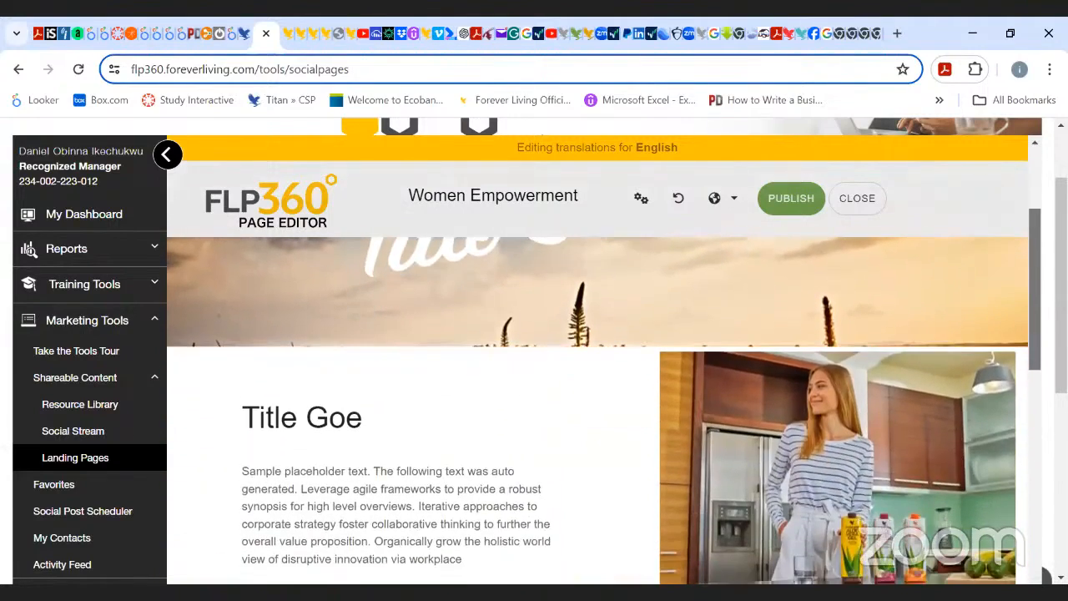
scroll(1023, 217, down, 2)
scroll(1022, 217, up, 5)
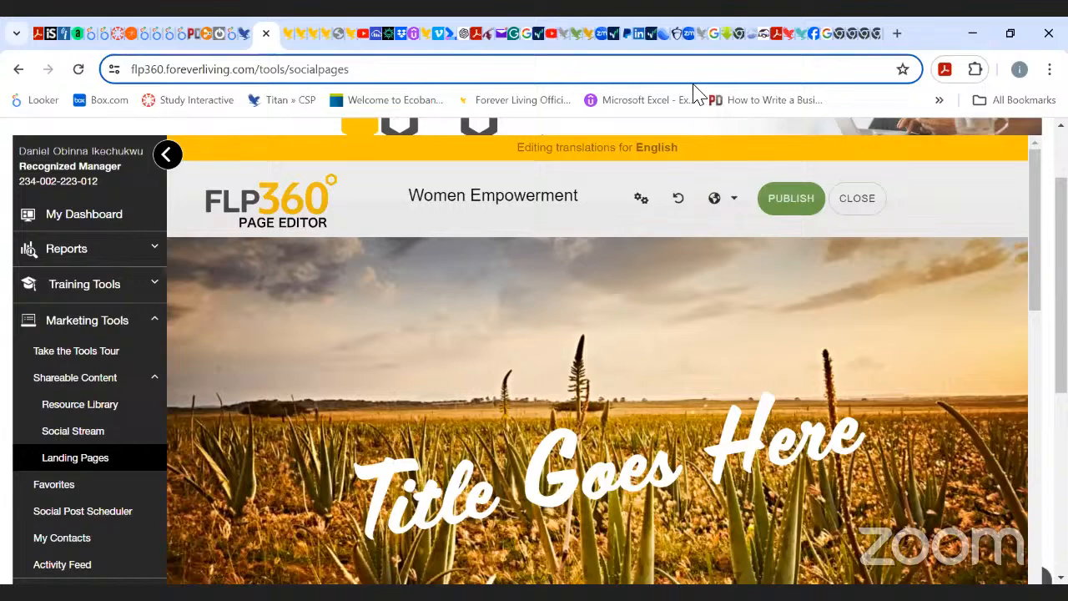
- Review the background image fields in the content section of the advanced page settings
click(641, 201)
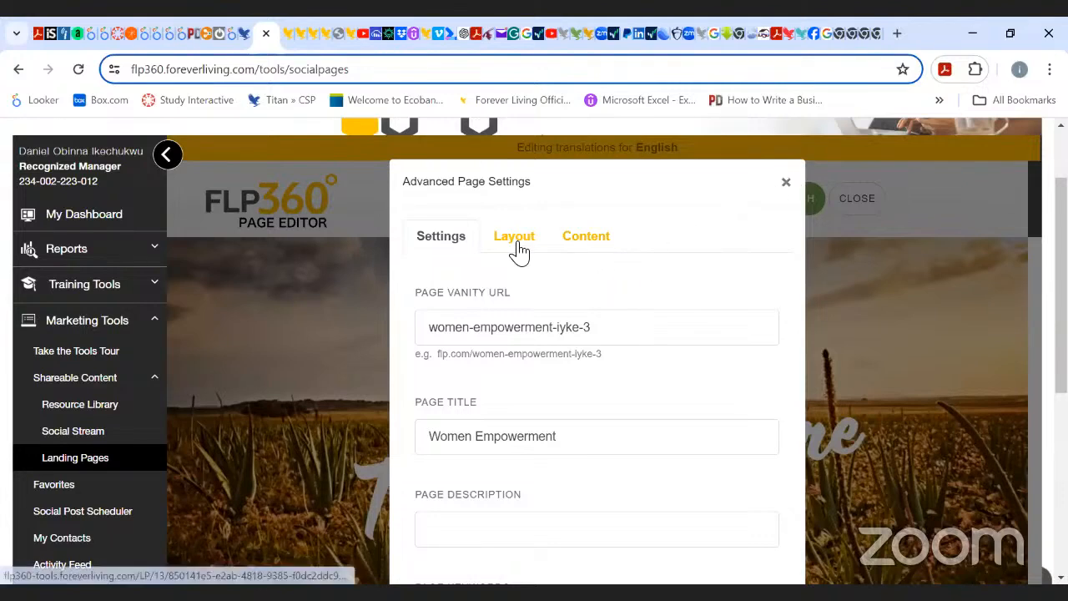
click(594, 242)
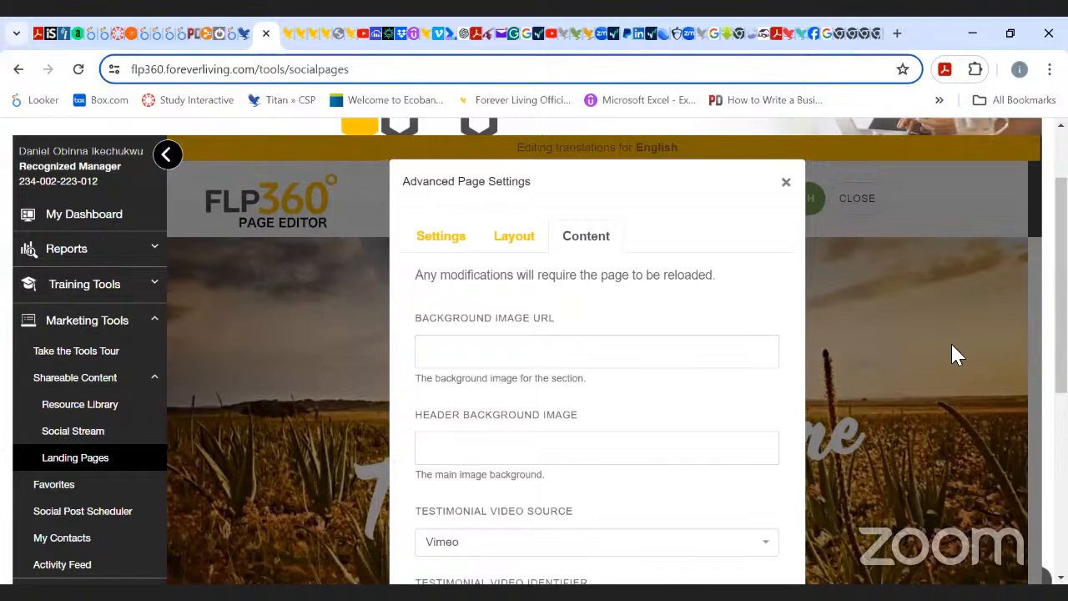
click(716, 361)
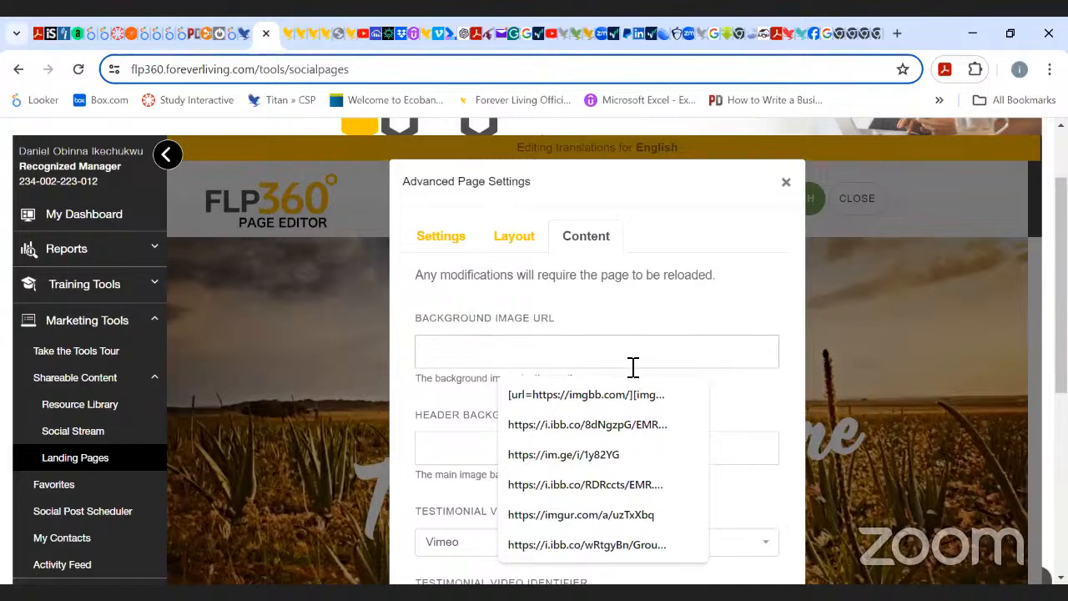
click(467, 453)
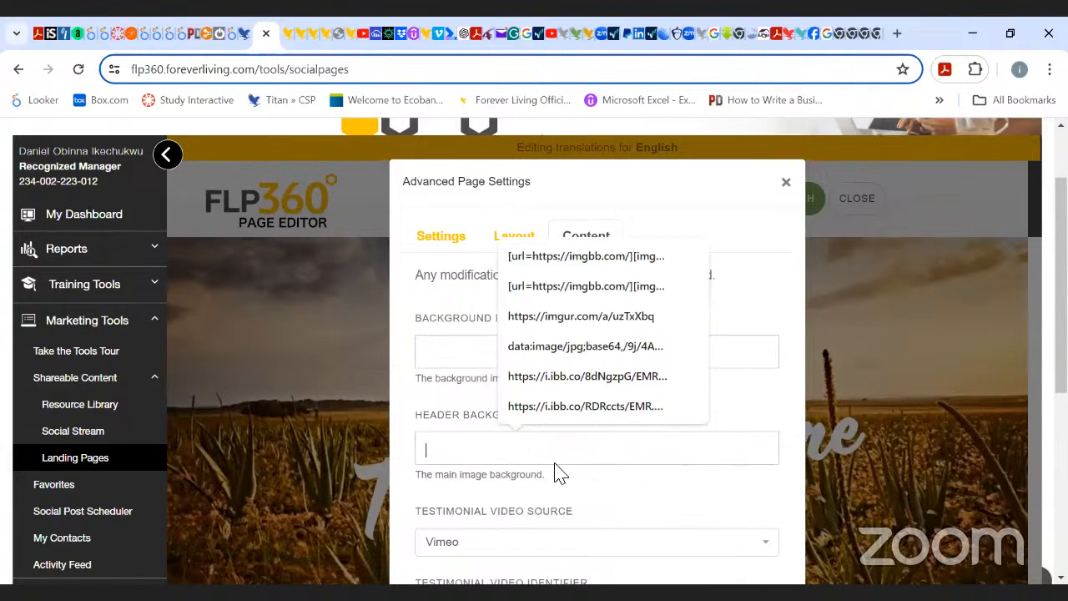
click(868, 294)
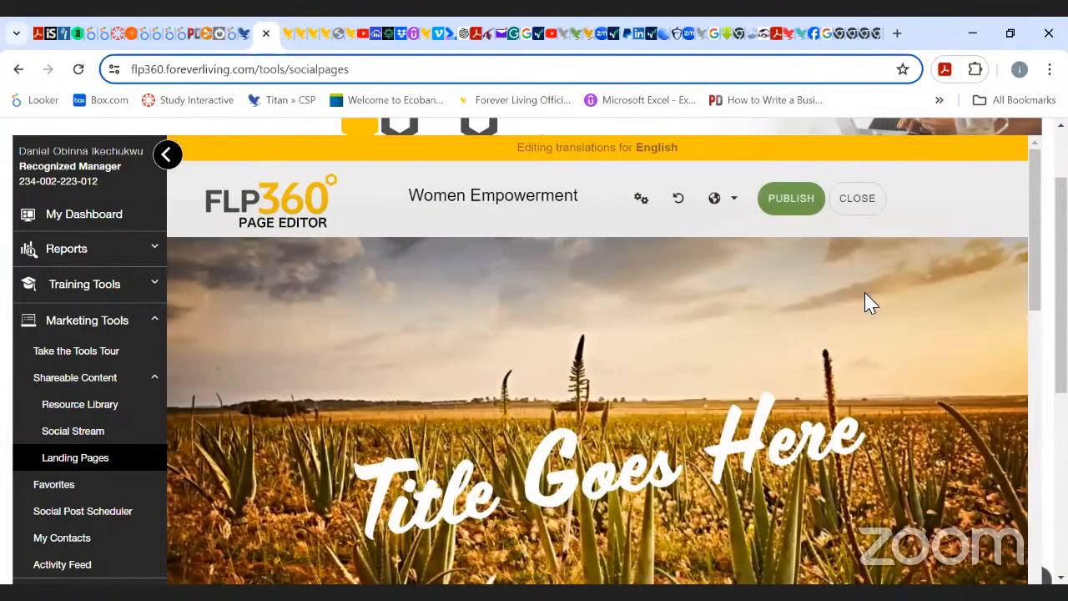
- In the advanced page settings' content section, set both the background image URL and the header background image to "oooooooo"
click(640, 202)
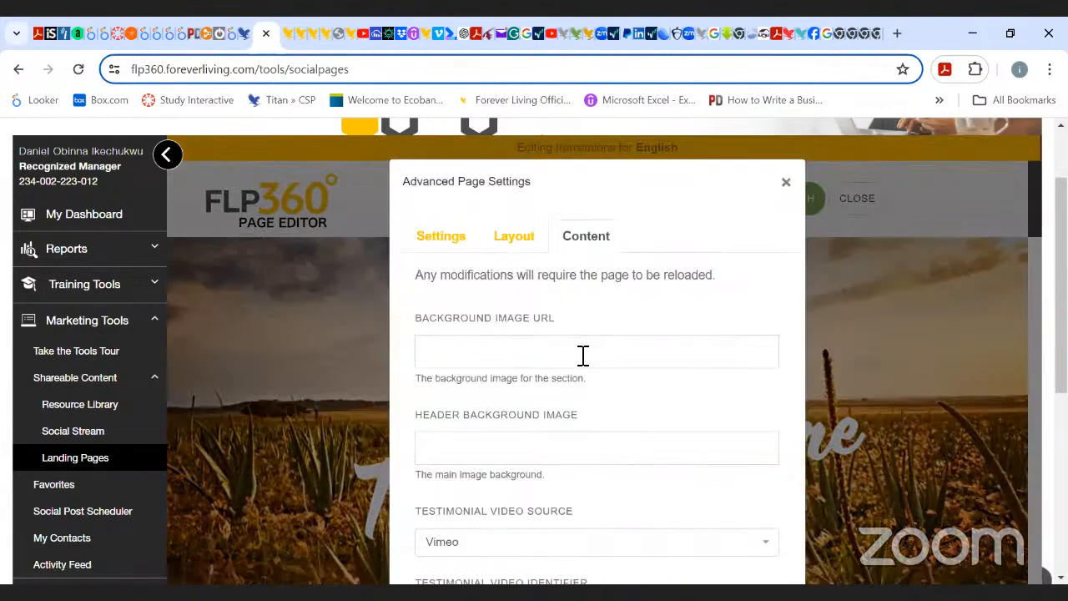
click(583, 356)
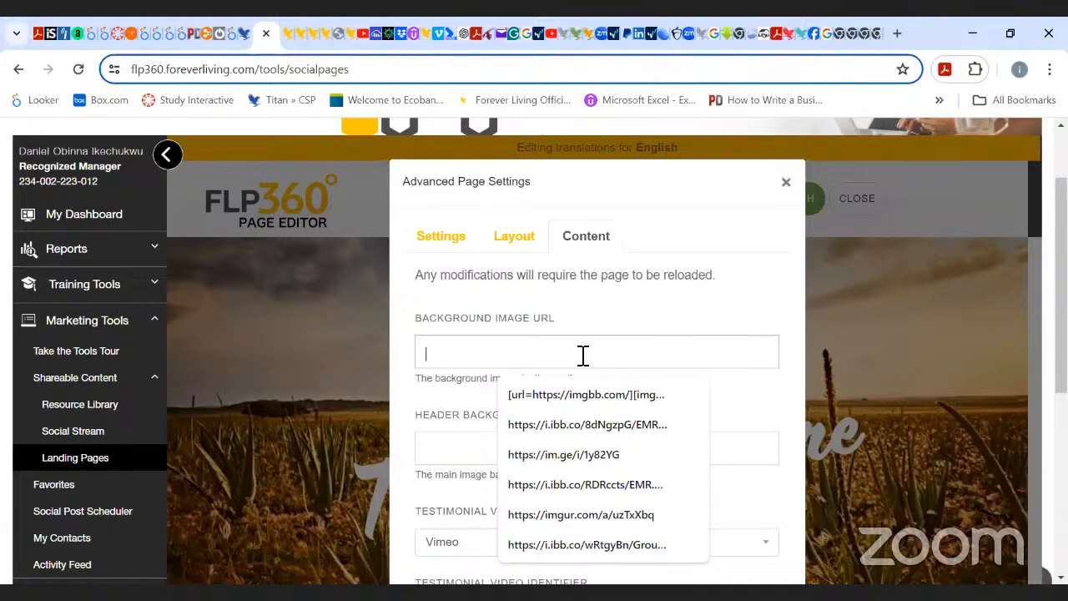
text(0000)
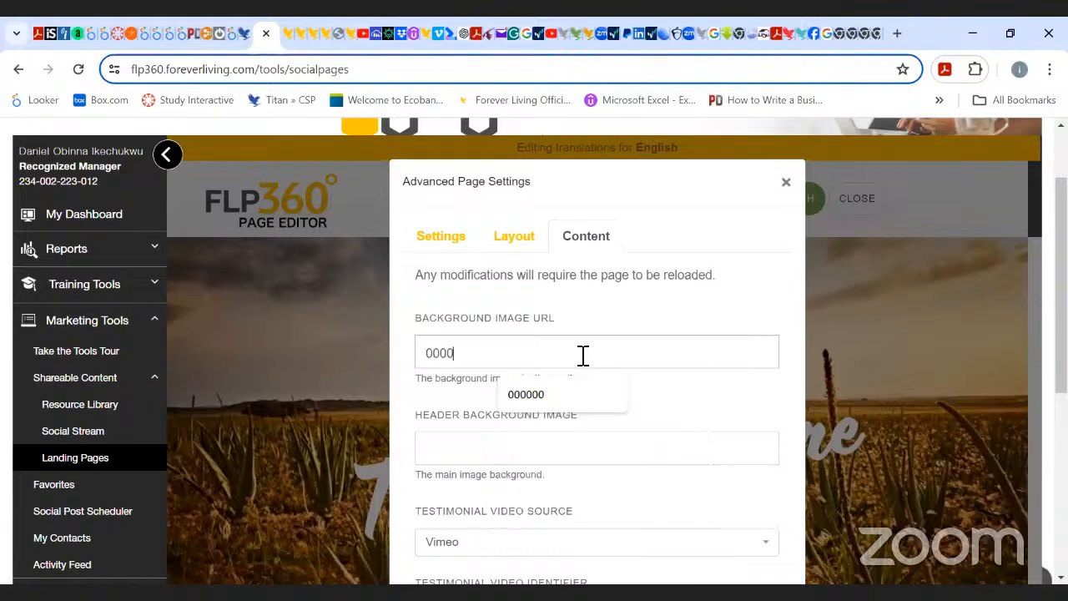
key(BackSpace)
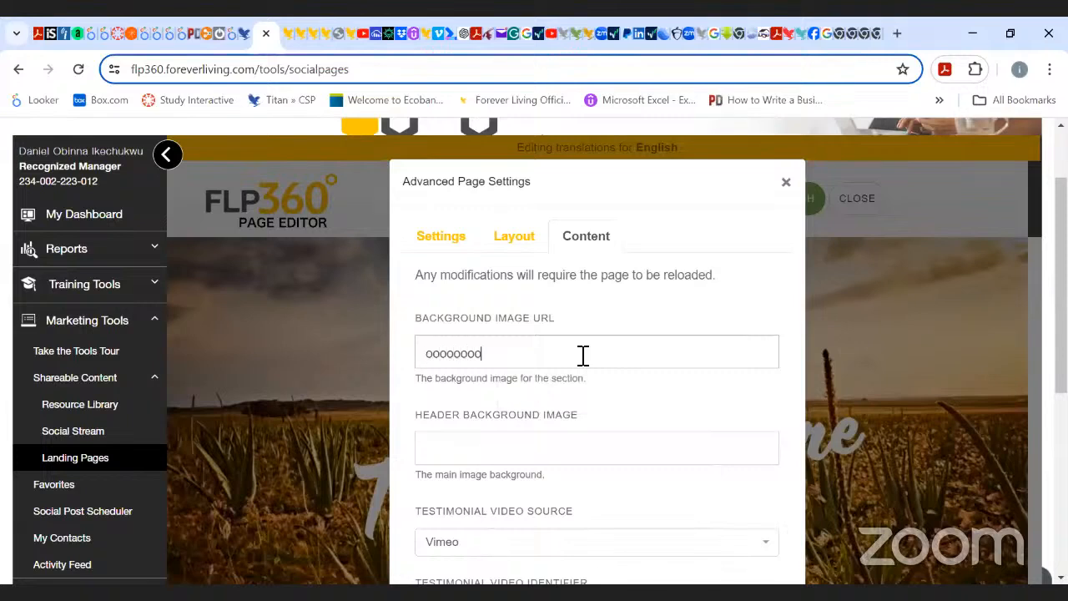
click(451, 448)
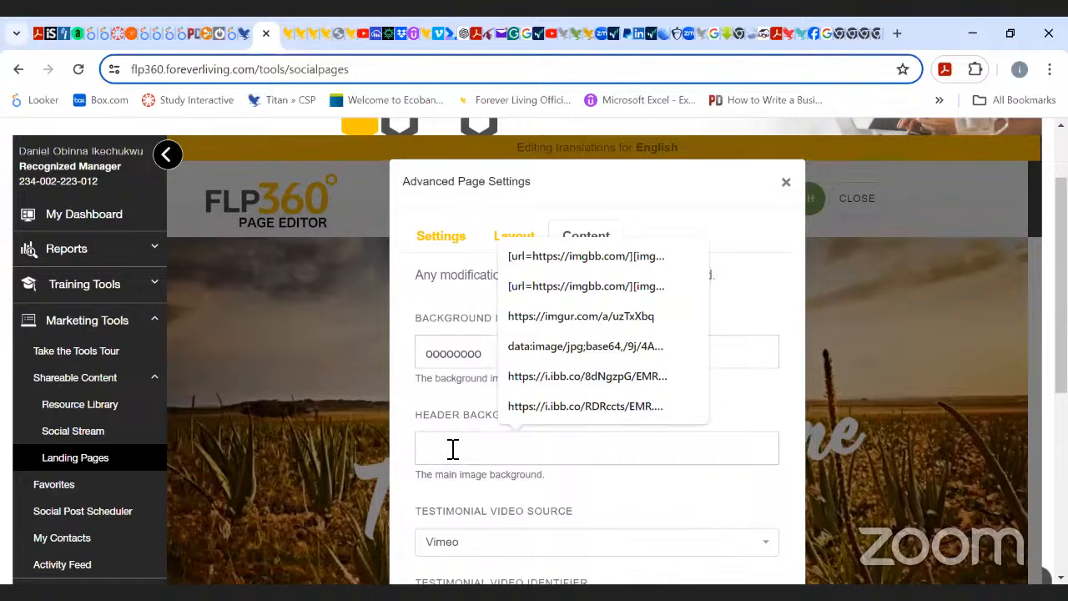
text(00000000)
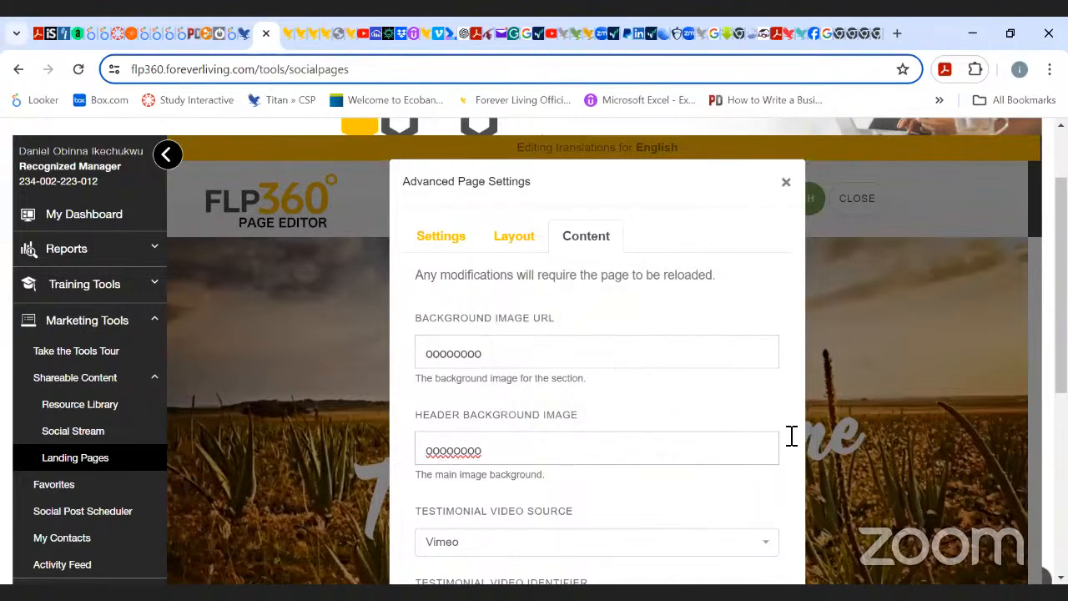
scroll(918, 499, down, 3)
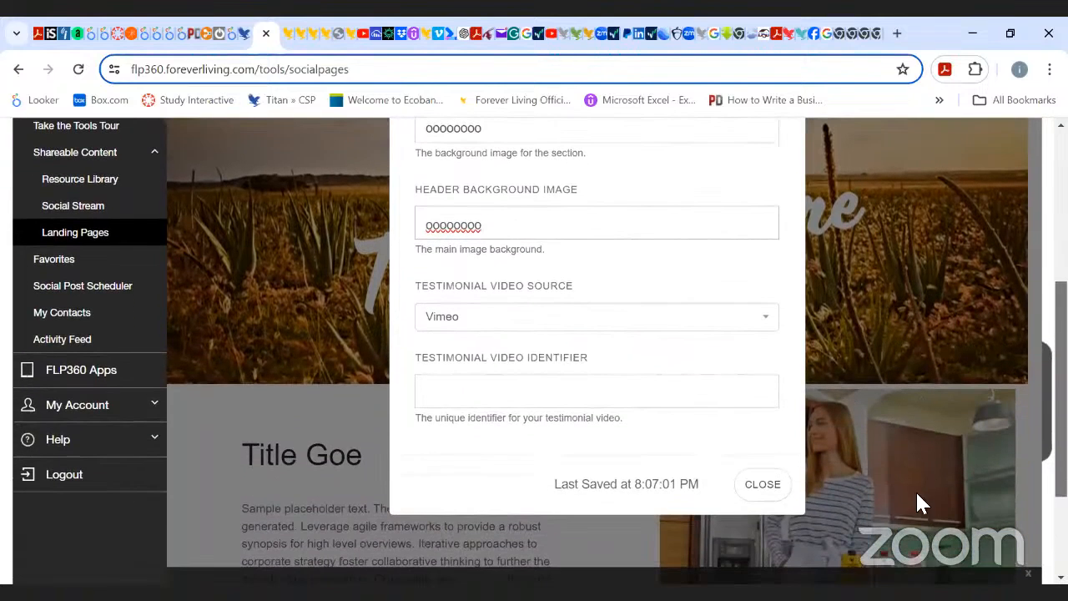
click(759, 494)
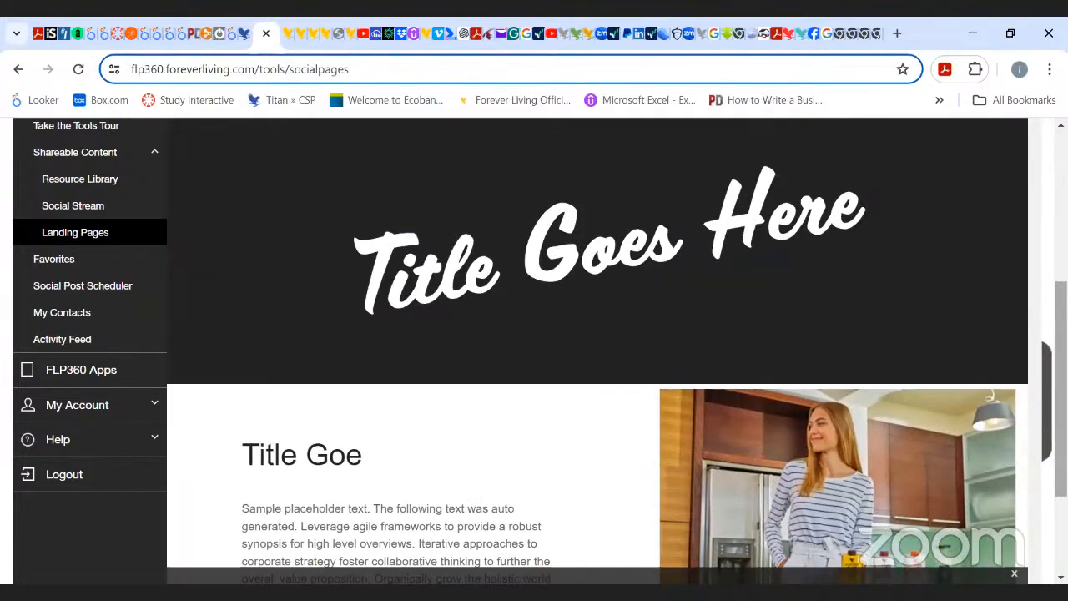
- Replace the header's placeholder title text with "Women Empowerment"
scroll(534, 351, up, 7)
scroll(534, 350, down, 3)
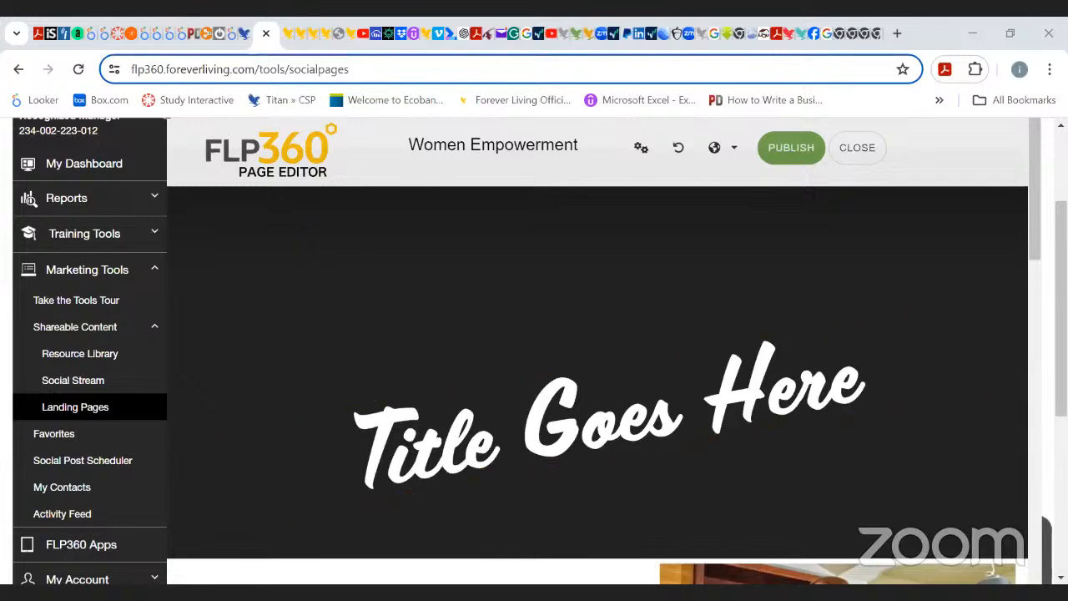
mouse_move(1035, 200)
mouse_down()
mouse_move(1035, 239)
mouse_move(1035, 205)
mouse_up()
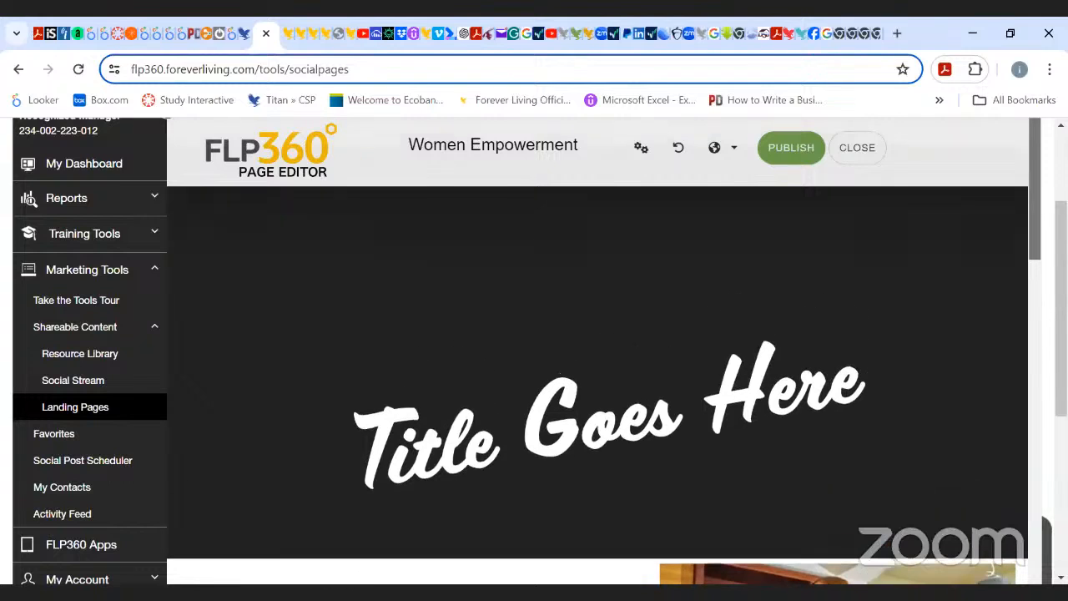
click(885, 381)
key(BackSpace)
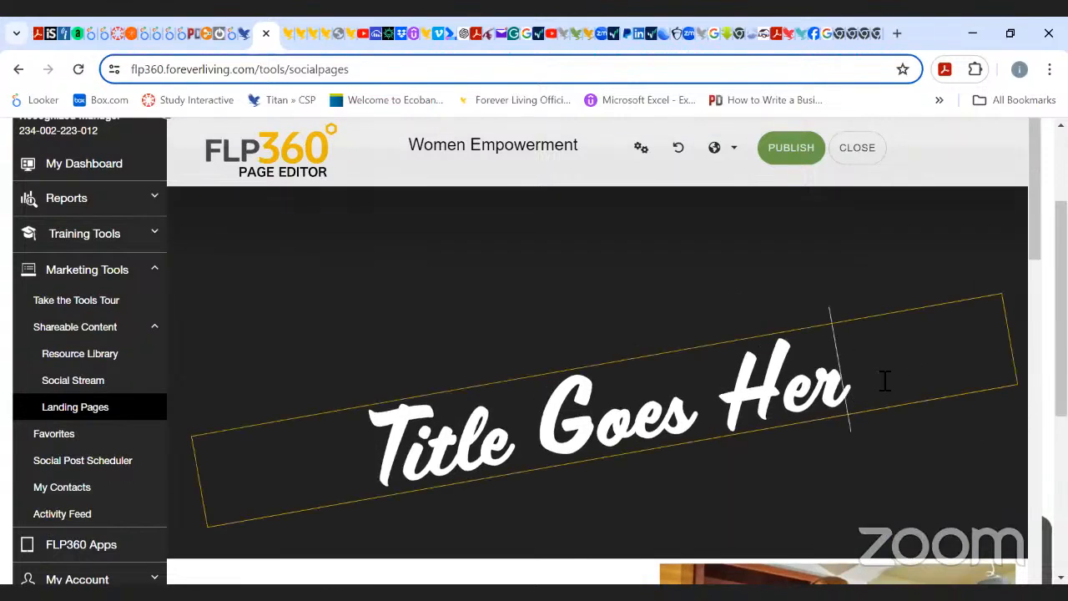
key(BackSpace)
key(BackSpace)
key(BackSpace)
key(BackSpace)
key(BackSpace)
key(BackSpace)
key(BackSpace)
key(BackSpace)
key(BackSpace)
key(BackSpace)
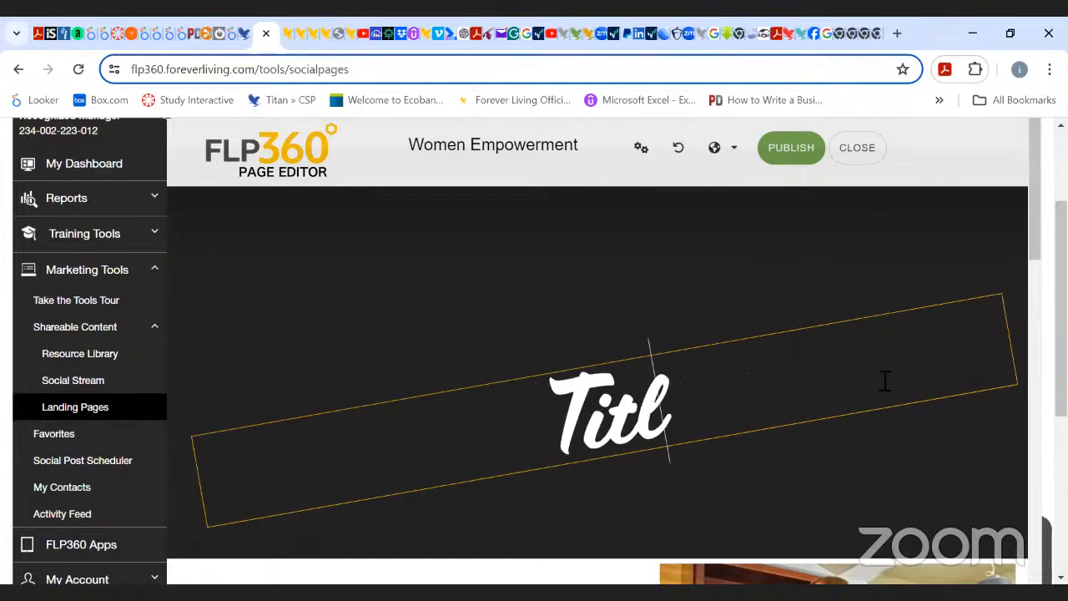
key(BackSpace)
key(BackSpace)
key(BackSpace)
key(BackSpace)
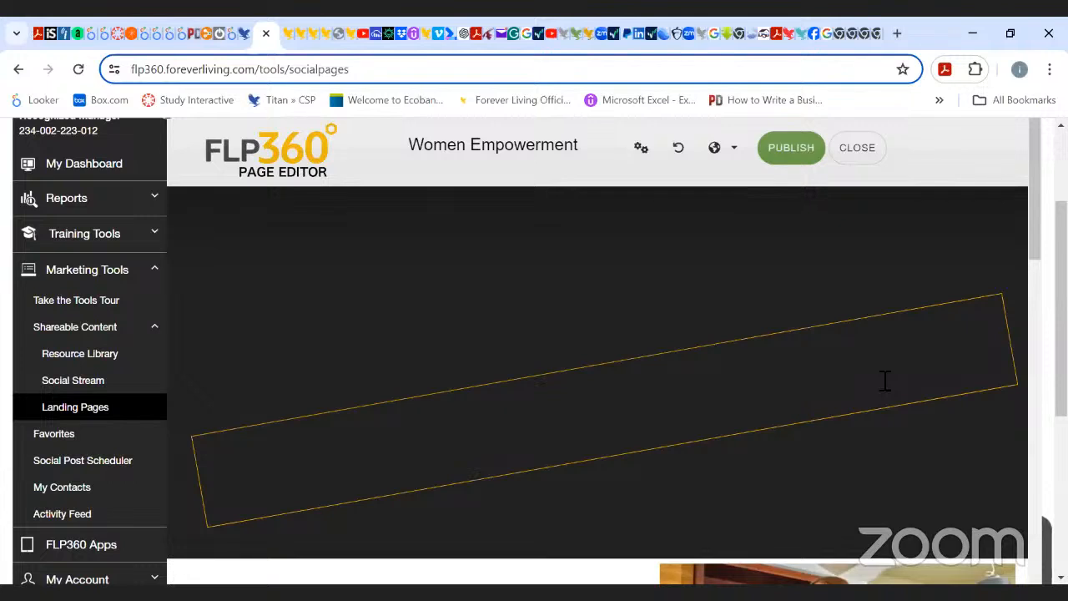
text(Wome)
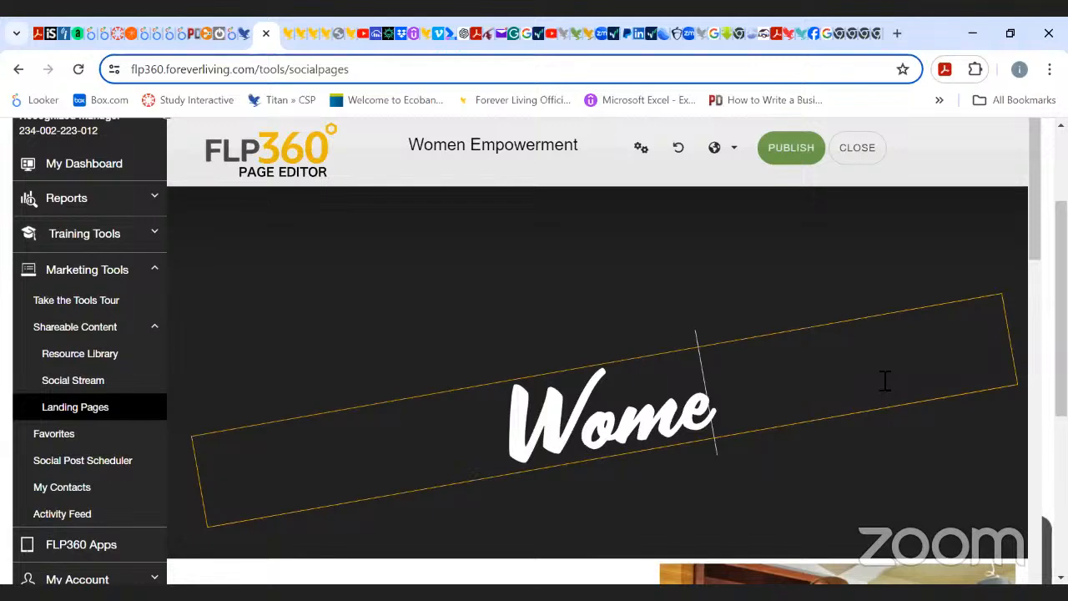
text(n Empowe)
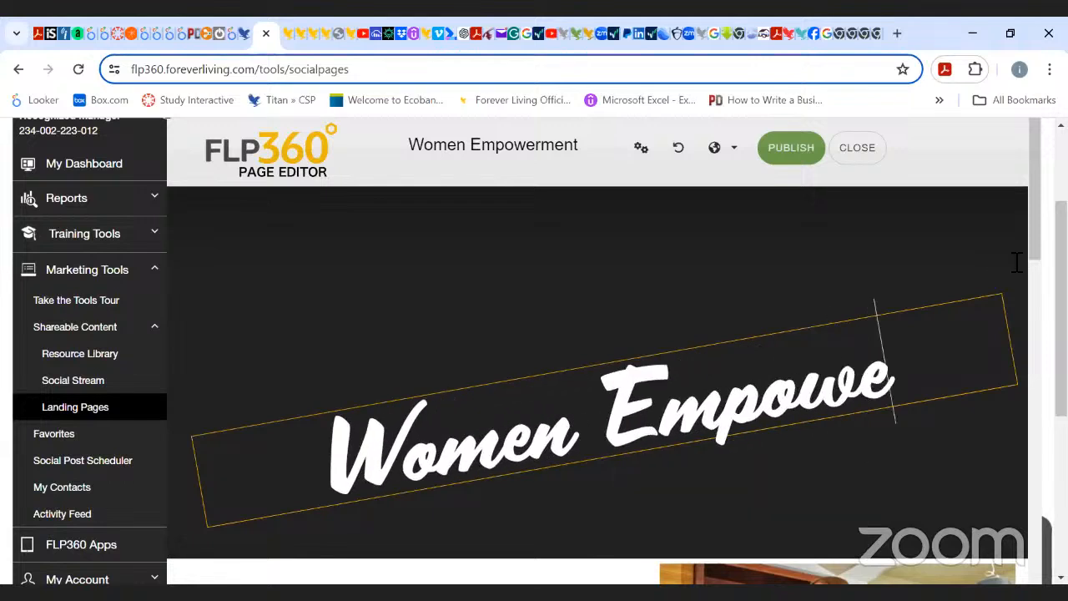
text(rment)
click(1041, 252)
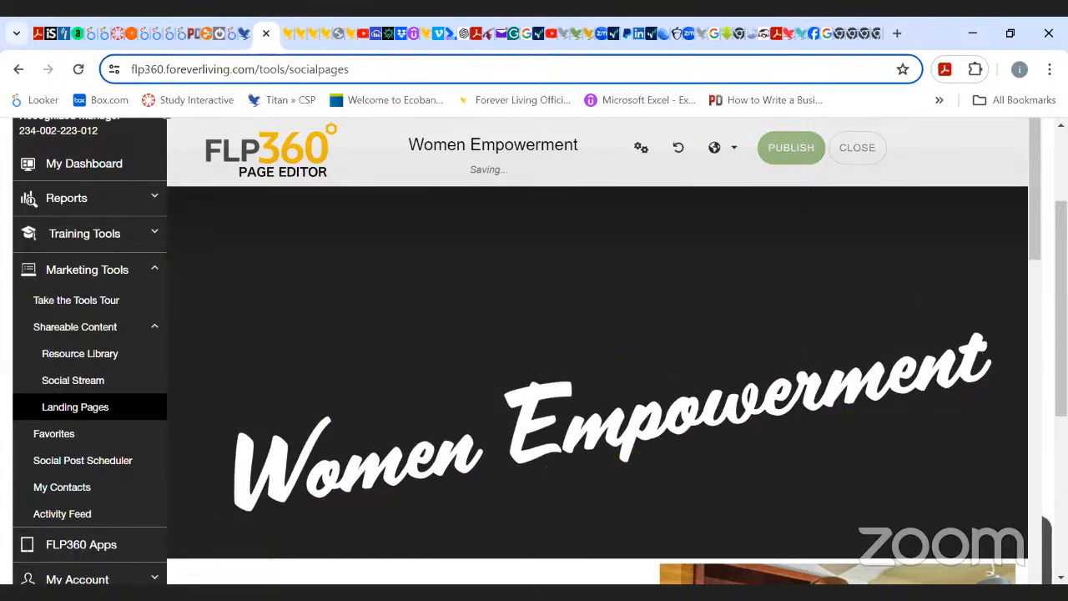
scroll(998, 380, down, 2)
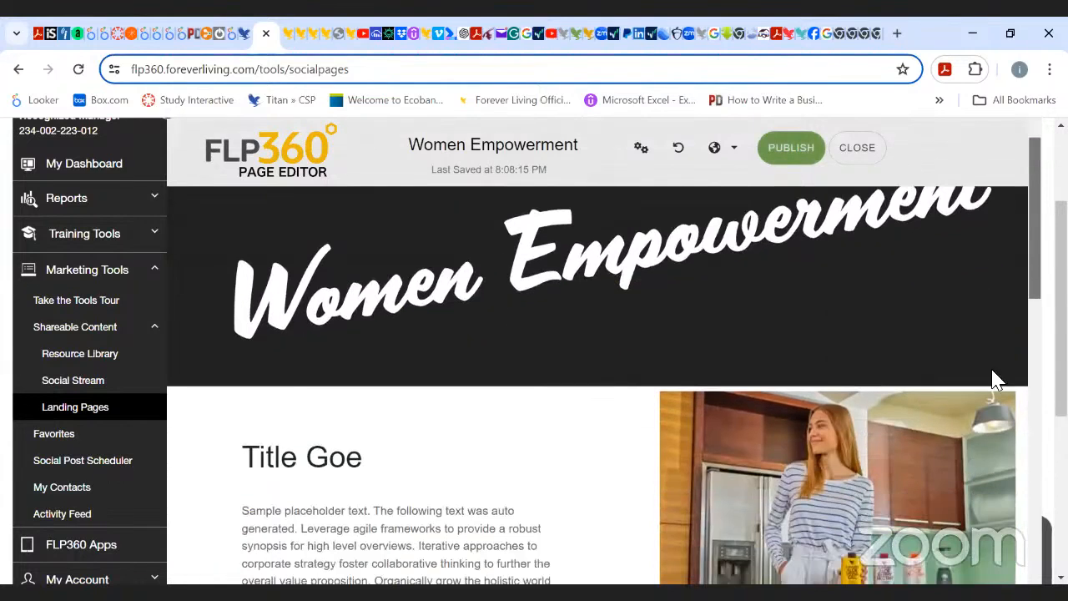
scroll(912, 506, down, 1)
scroll(598, 375, up, 3)
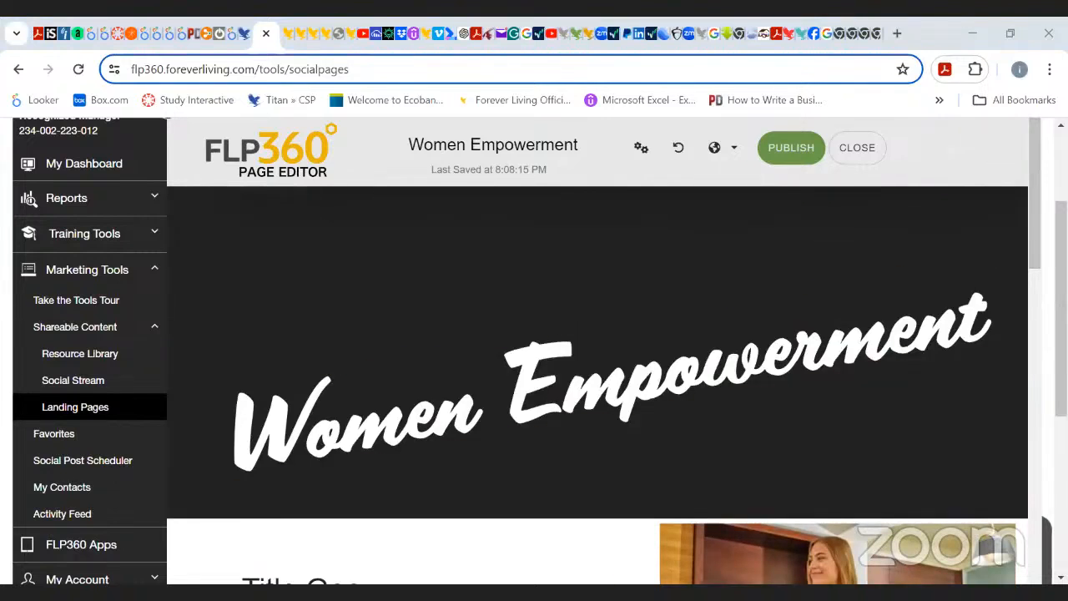
scroll(597, 351, up, 2)
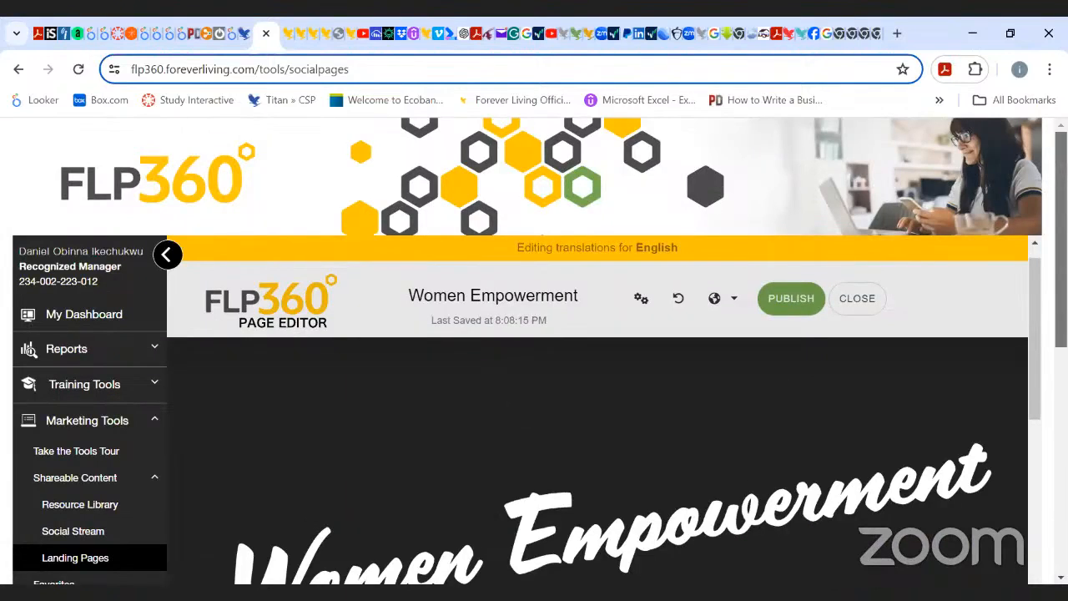
scroll(597, 350, down, 2)
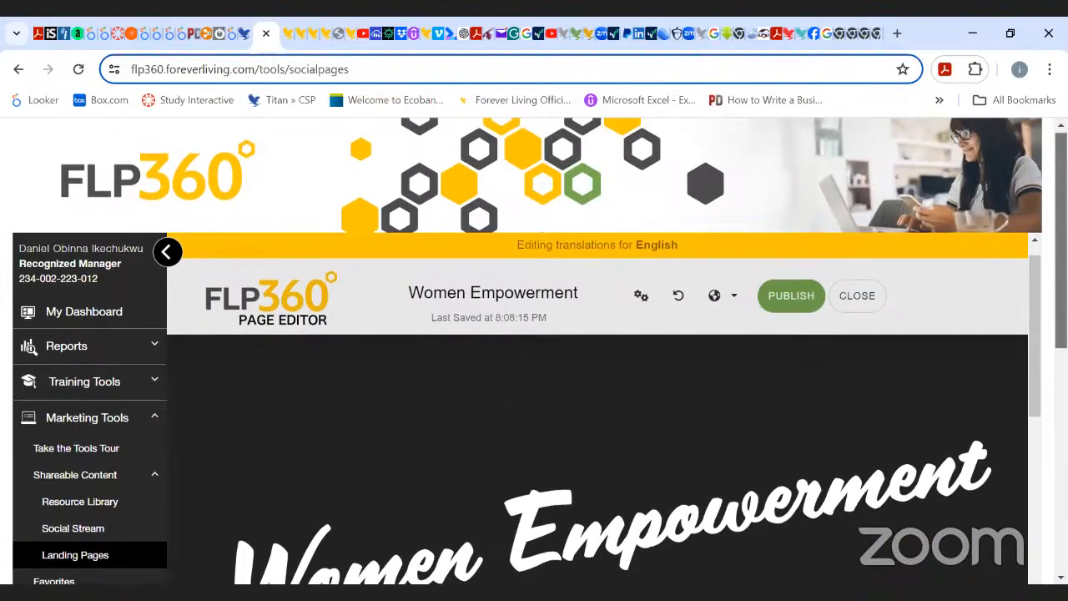
scroll(597, 351, down, 2)
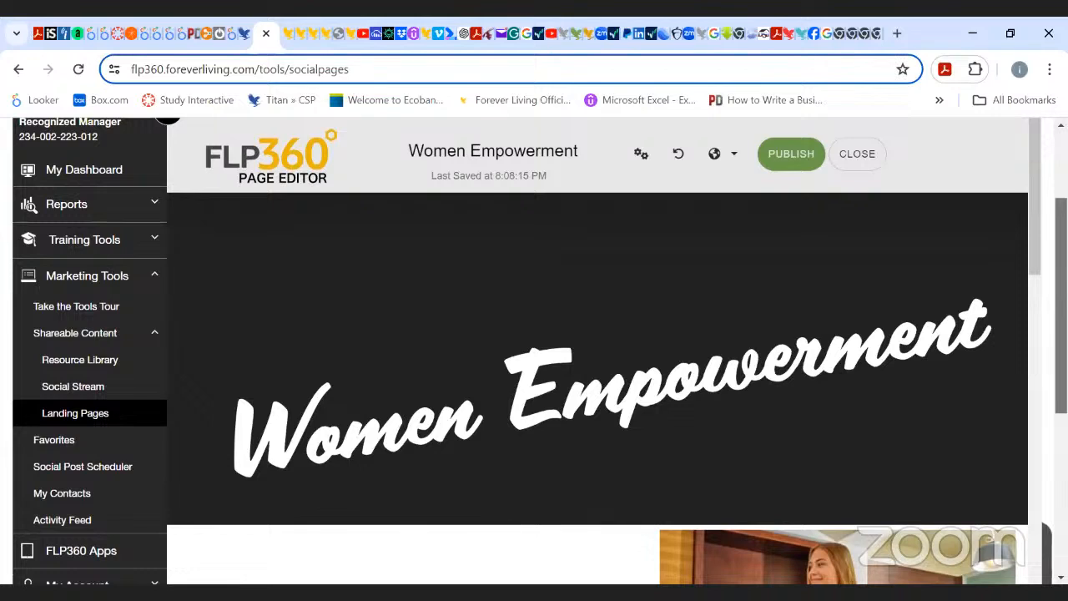
scroll(598, 351, up, 1)
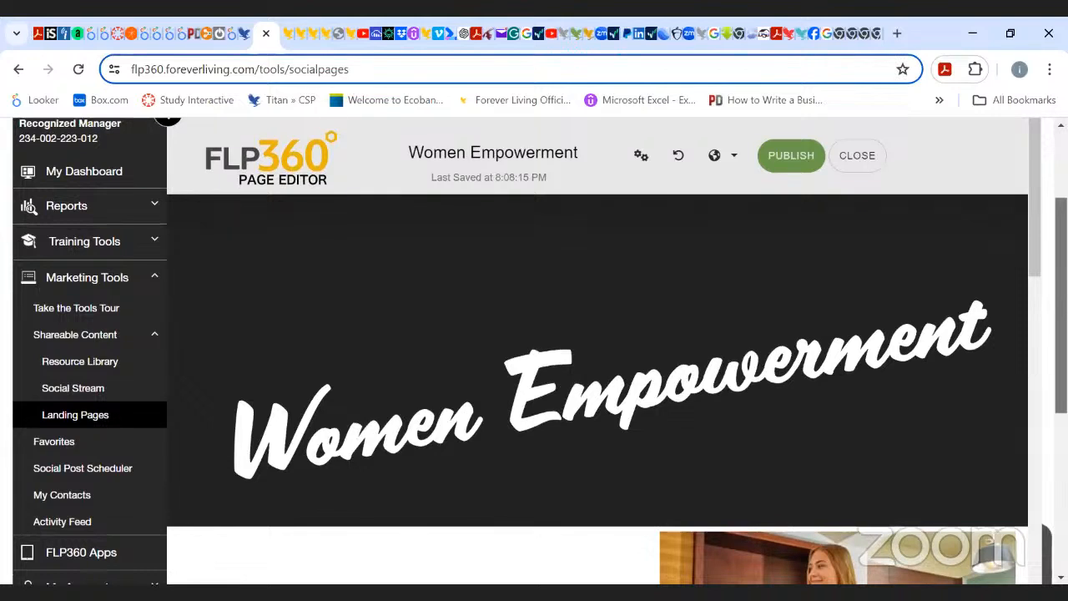
- Review the edited landing page from the Women Empowerment header through the placeholder text and image to the contact form
scroll(597, 350, up, 1)
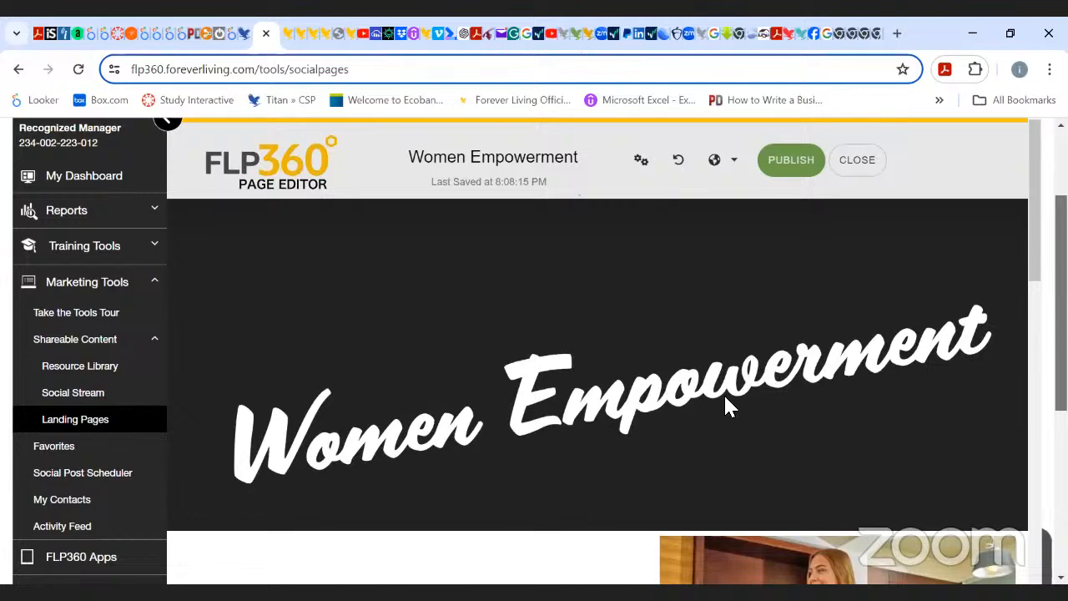
scroll(725, 399, up, 2)
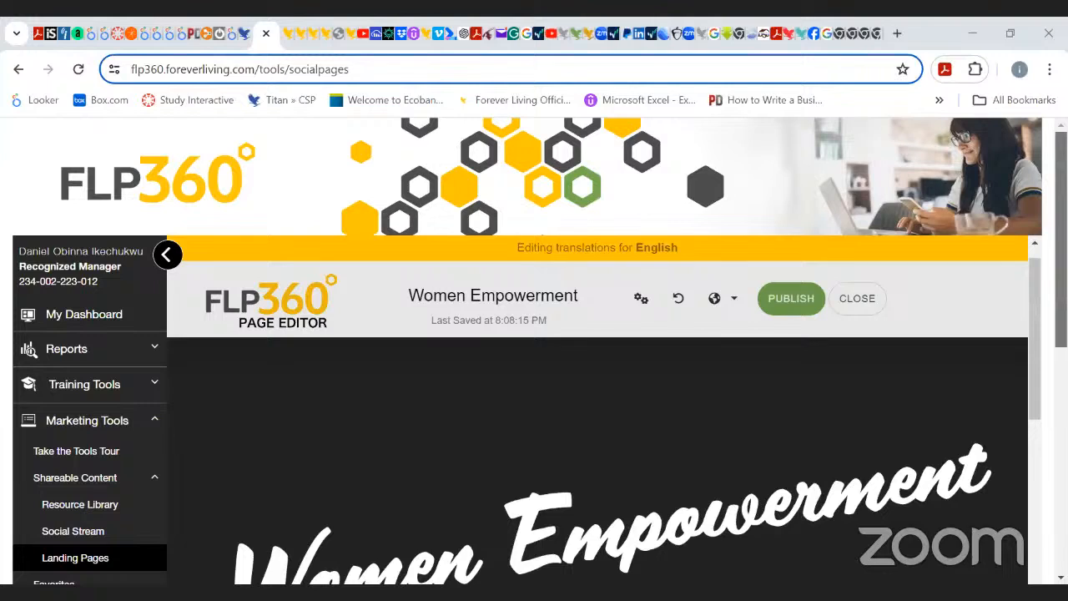
drag(1033, 266, 1033, 254)
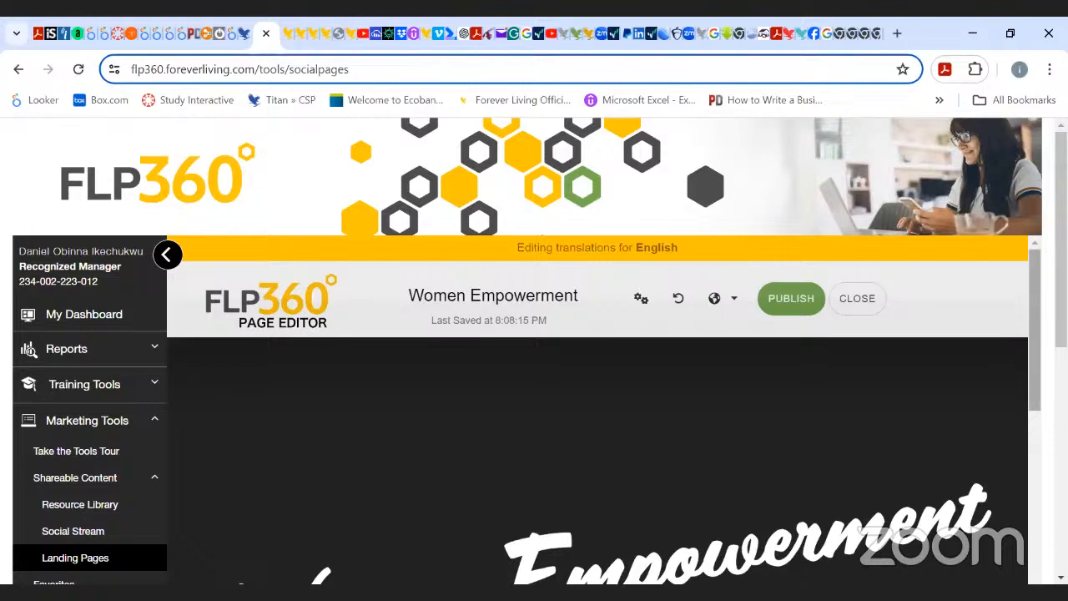
scroll(783, 460, down, 3)
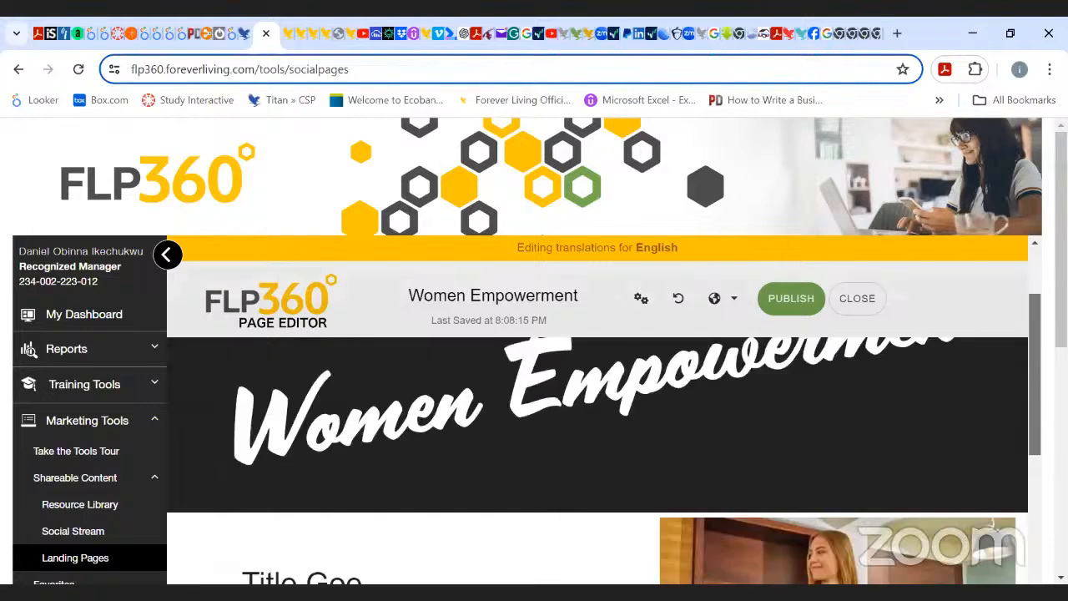
scroll(872, 466, down, 1)
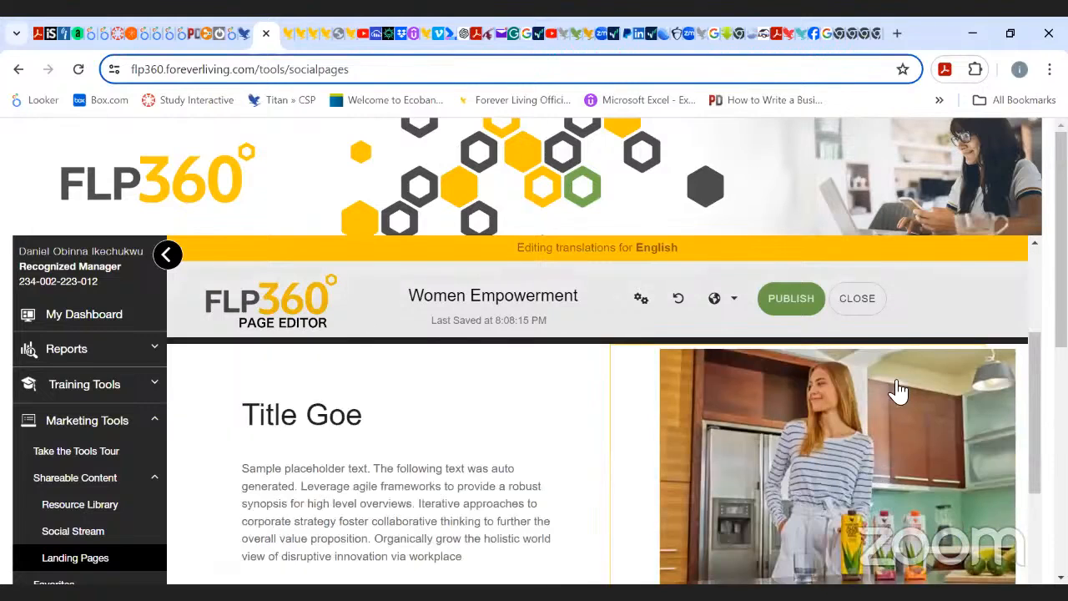
scroll(604, 460, down, 5)
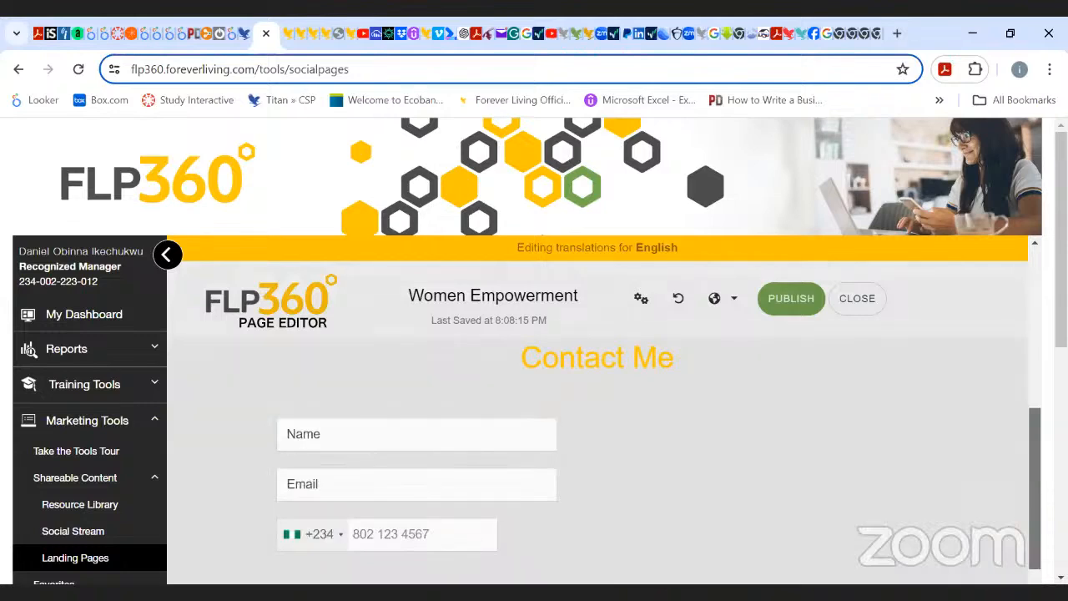
scroll(484, 392, up, 2)
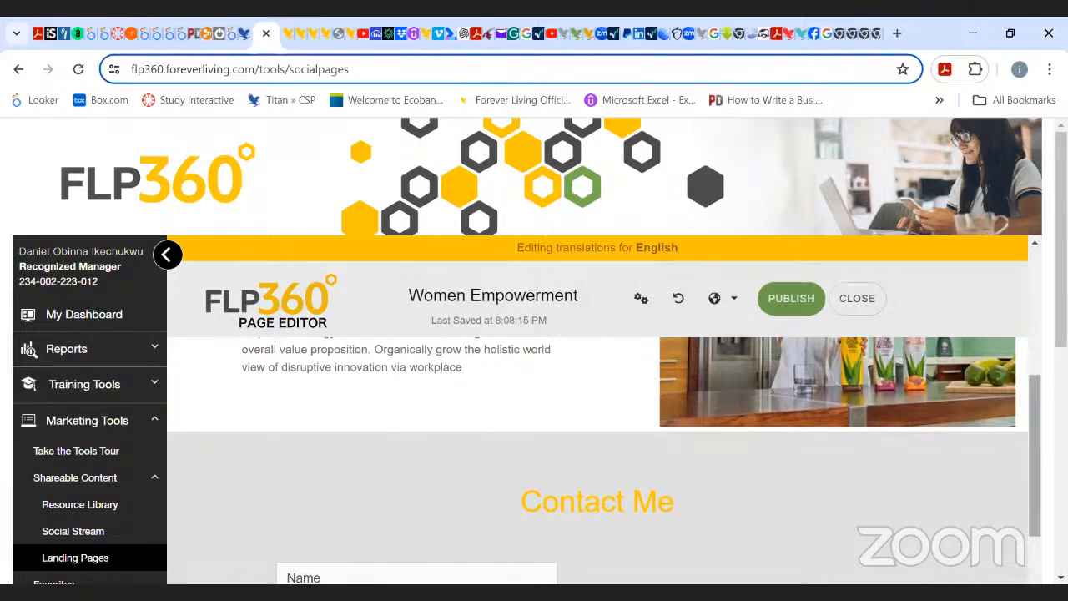
drag(1035, 442, 1035, 308)
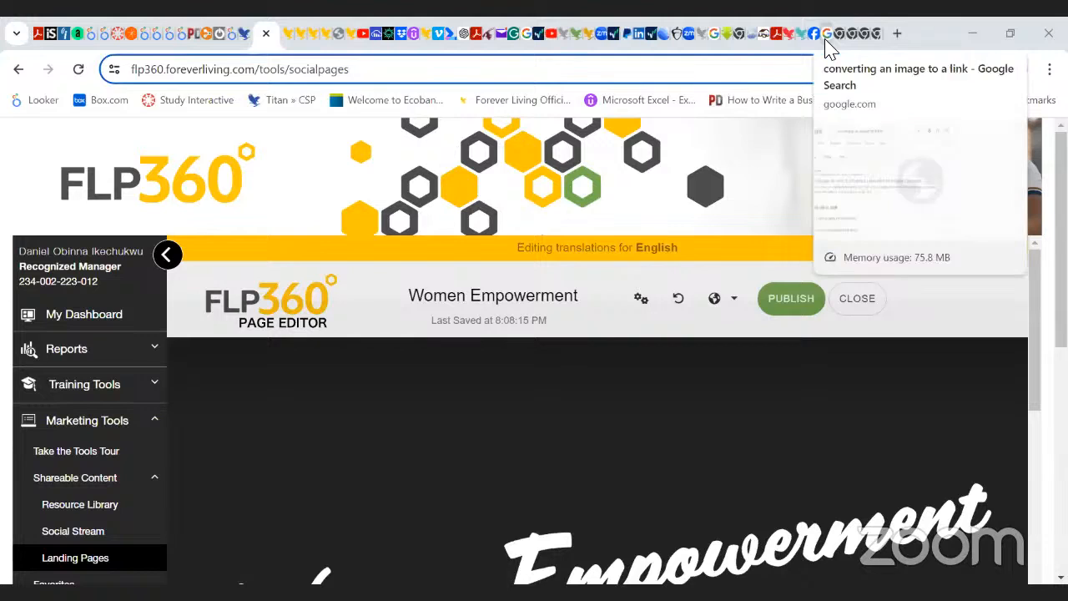
- Switch to the blank Google page and search for "converting an image to a link"
click(875, 37)
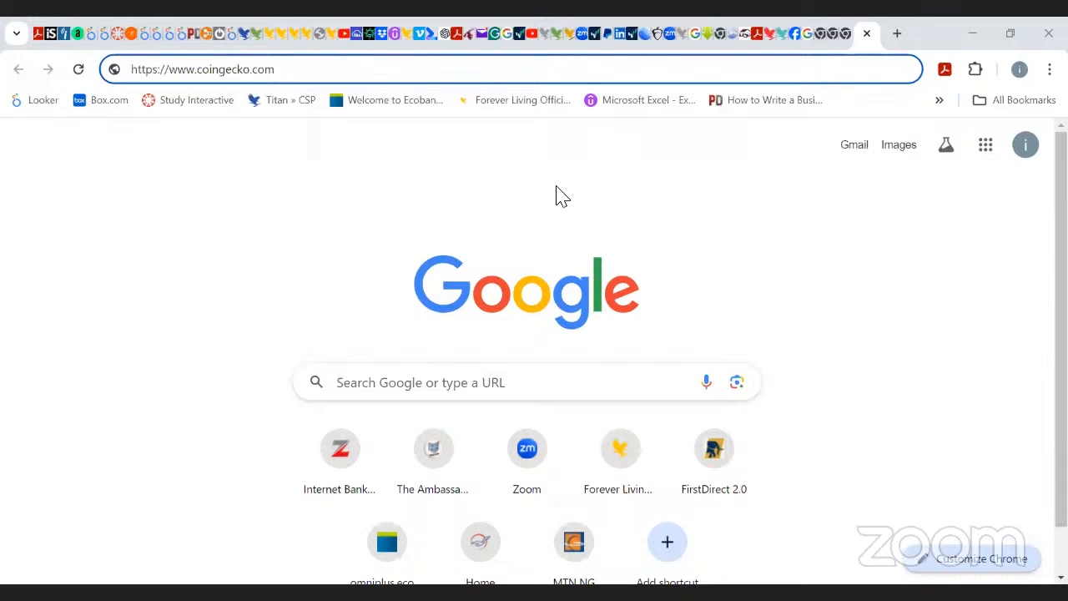
click(365, 387)
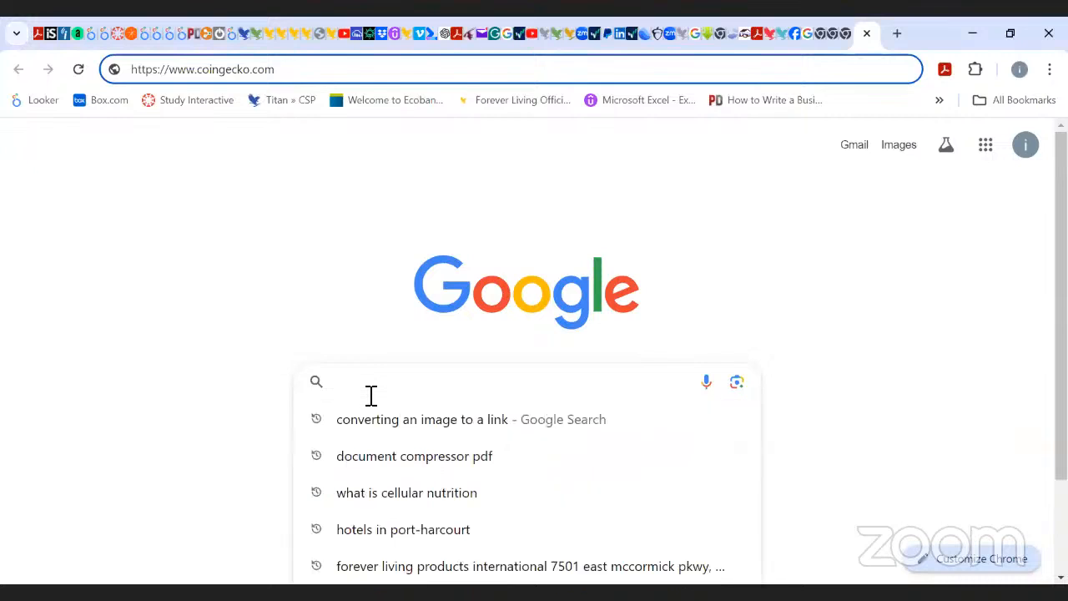
click(392, 435)
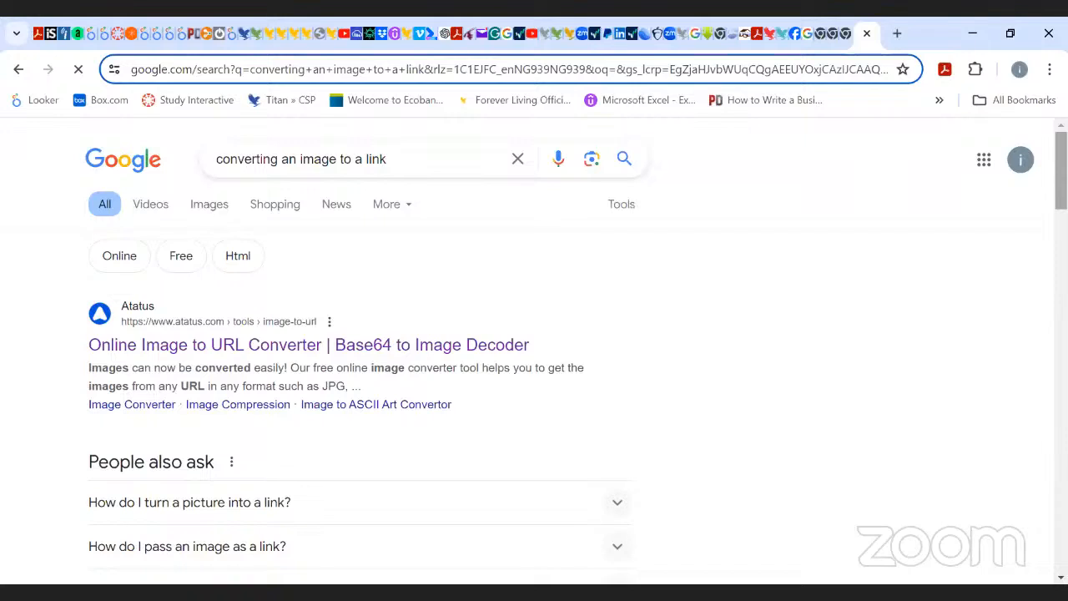
- Look through the search results for an image-to-link converter and open i-converter.com's "Convert files from jpg to url" page
scroll(359, 350, down, 5)
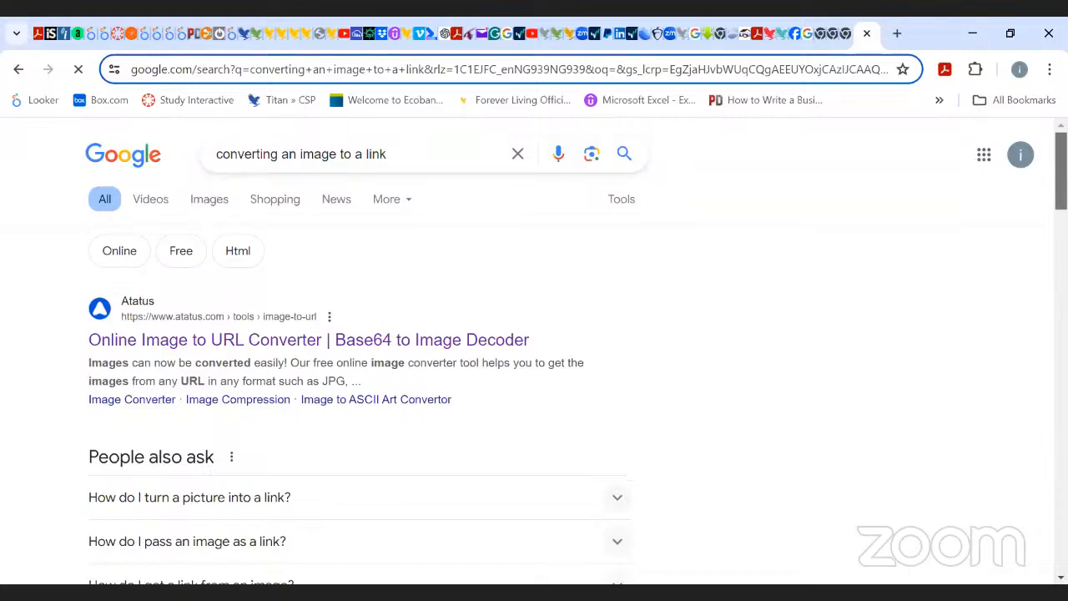
scroll(359, 350, down, 6)
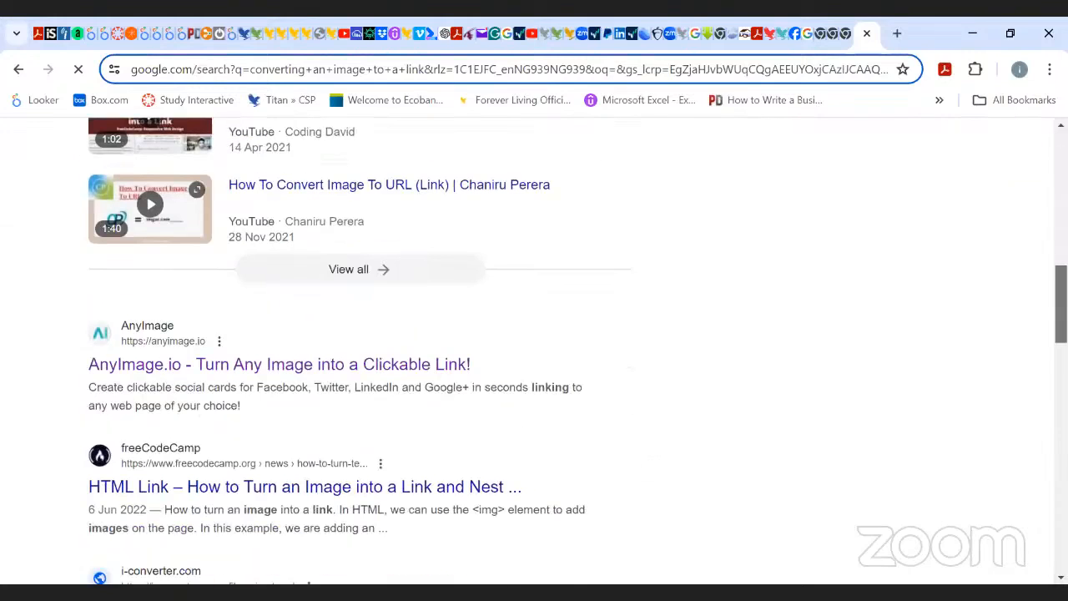
scroll(359, 351, down, 3)
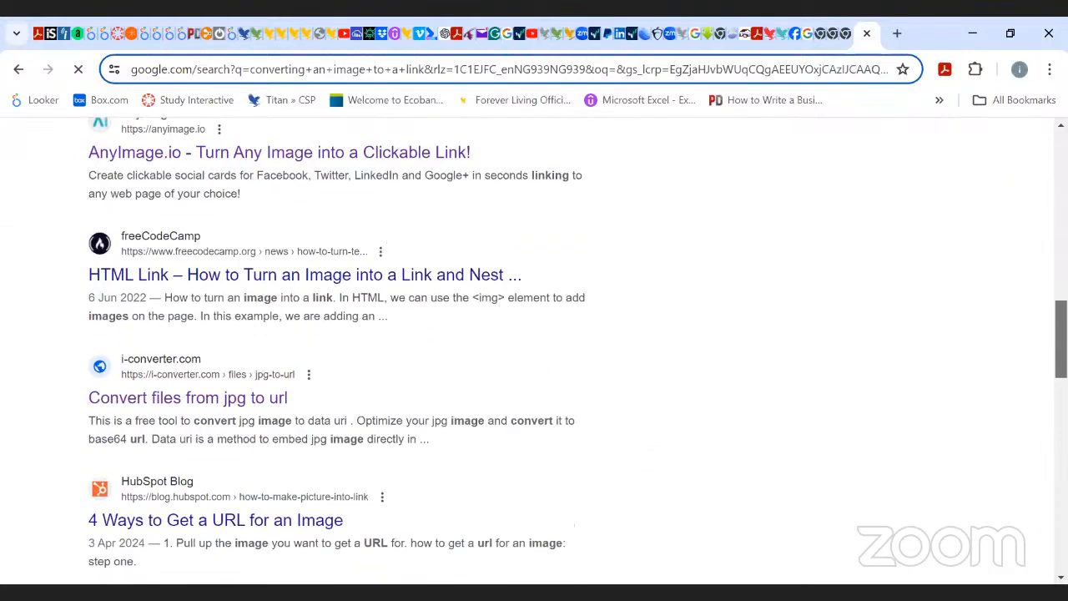
scroll(359, 350, down, 1)
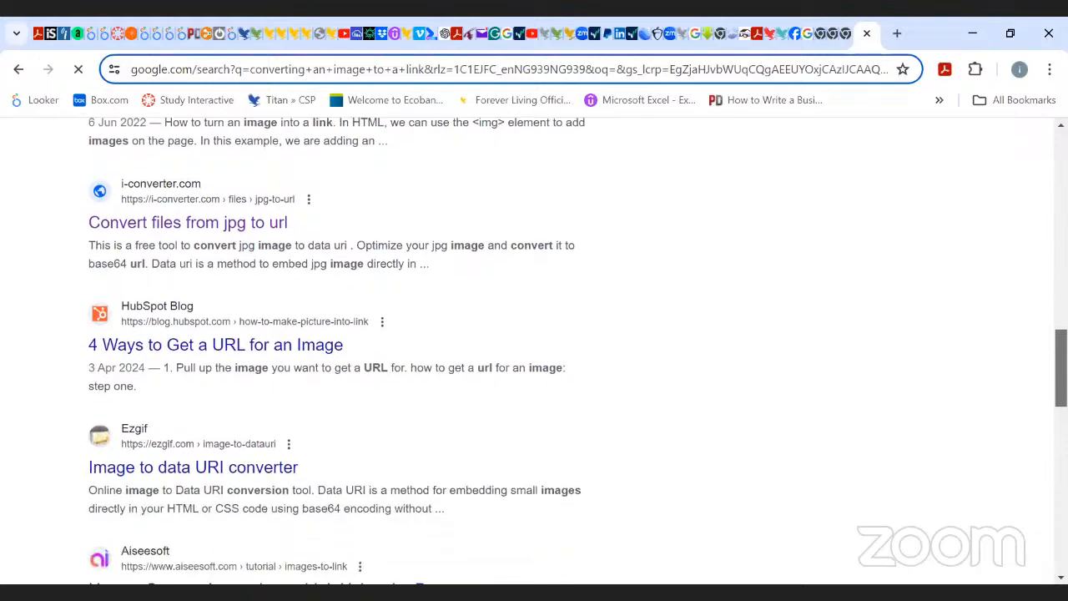
scroll(358, 350, down, 3)
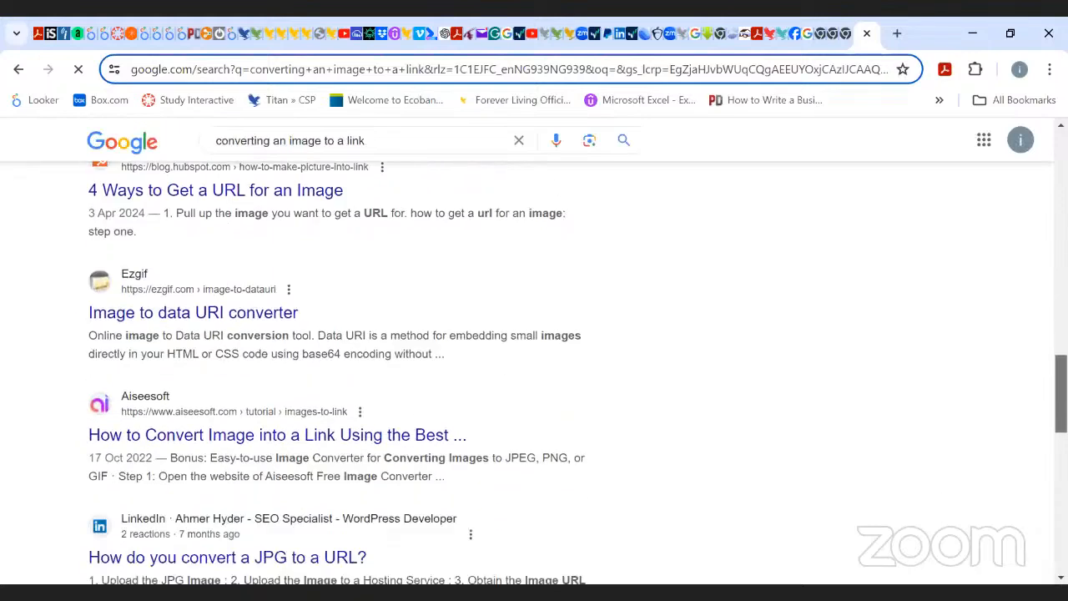
scroll(359, 351, down, 5)
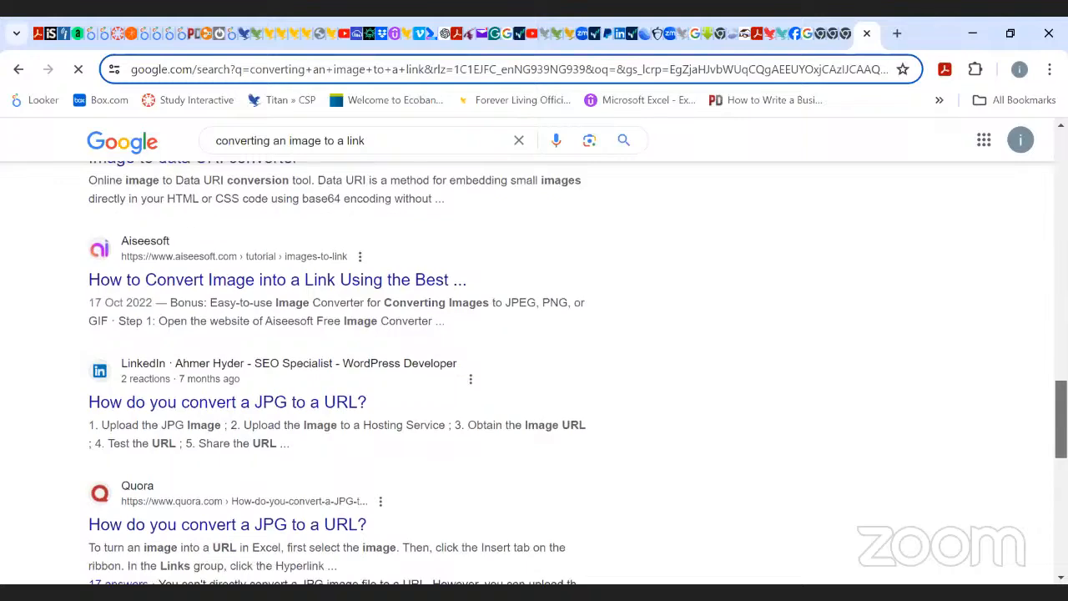
scroll(359, 350, up, 10)
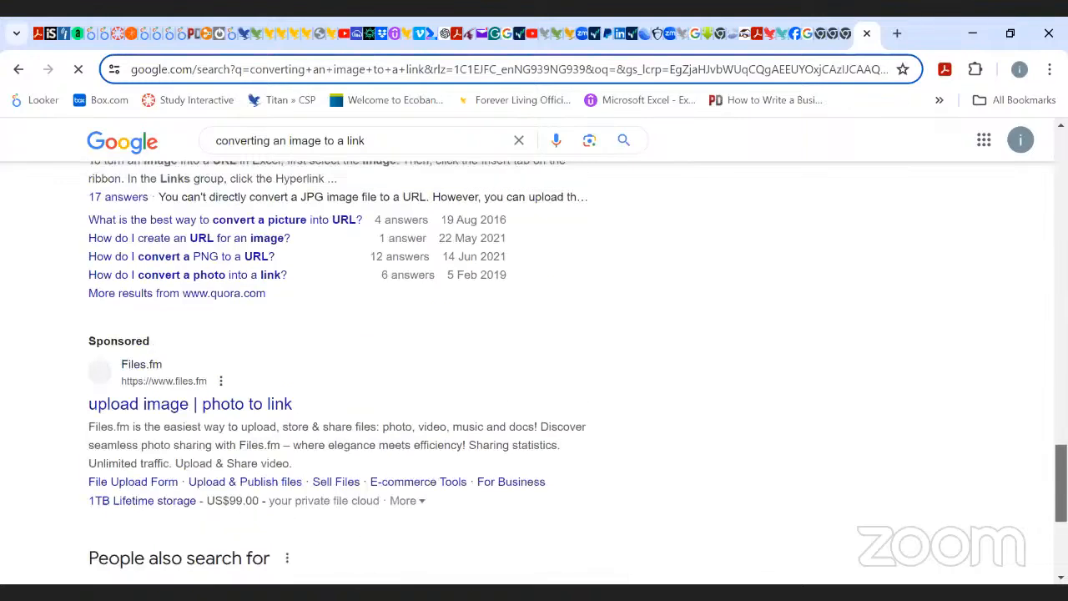
scroll(358, 350, up, 2)
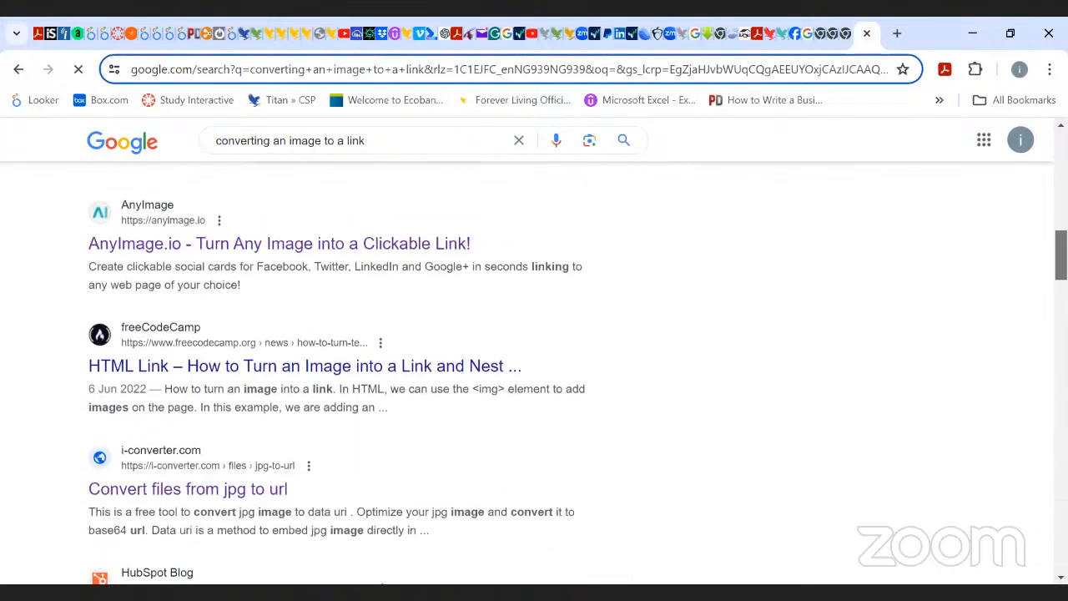
scroll(1031, 264, up, 8)
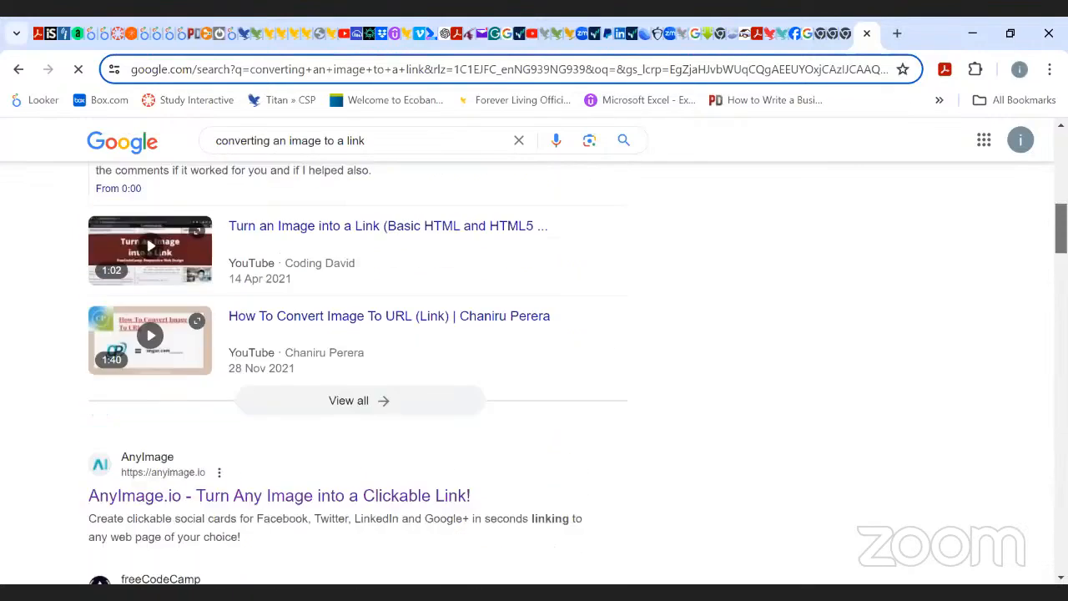
scroll(1031, 264, down, 9)
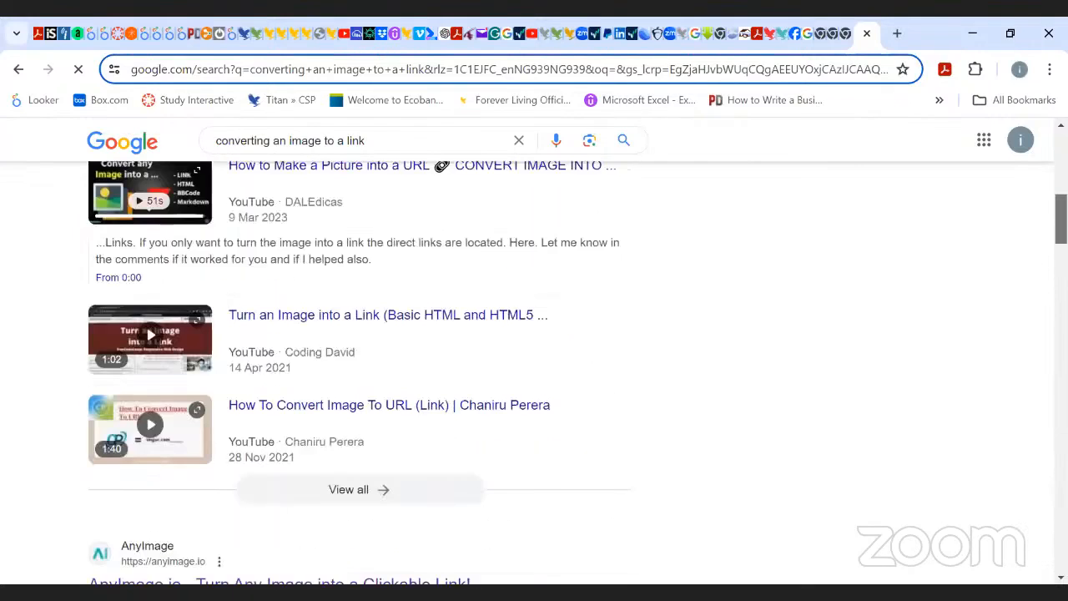
scroll(1032, 264, up, 1)
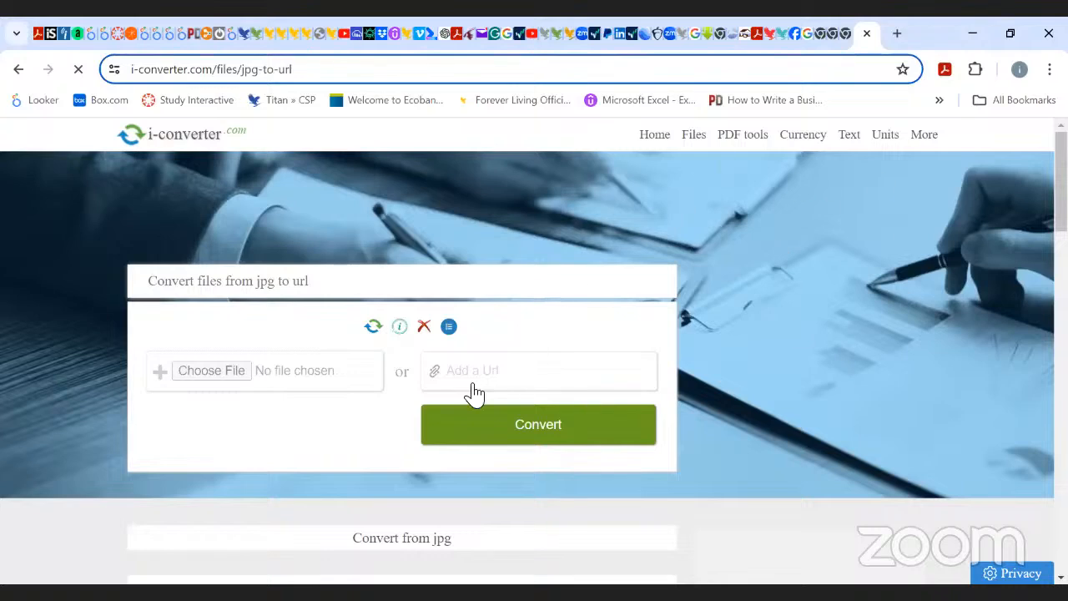
- Choose Antiinflammatory.jpg from the Web Design pictures folder as the file for the jpg to url converter
click(227, 382)
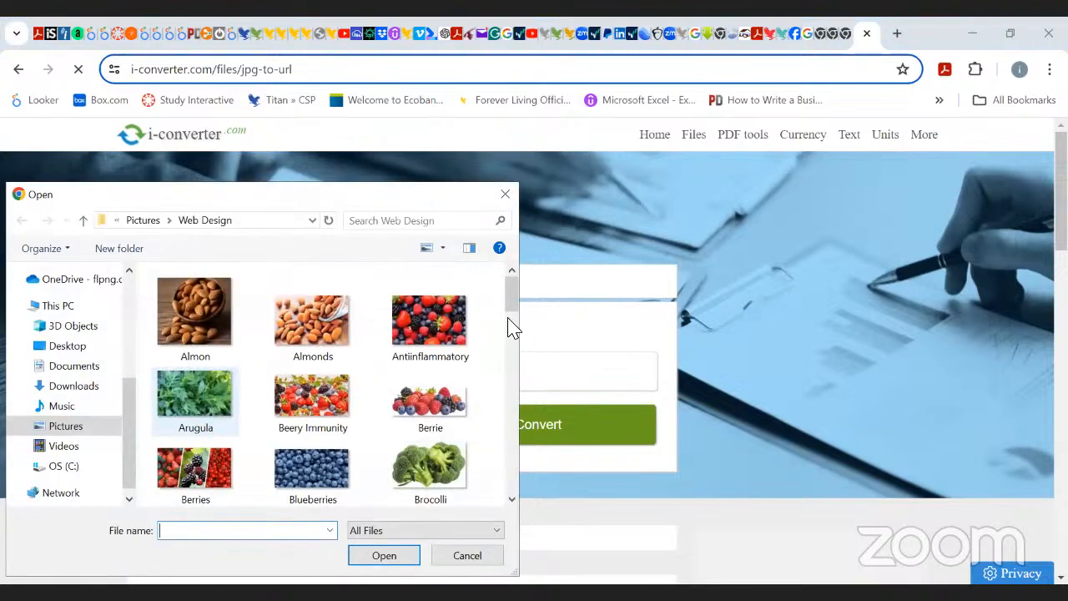
scroll(508, 297, down, 1)
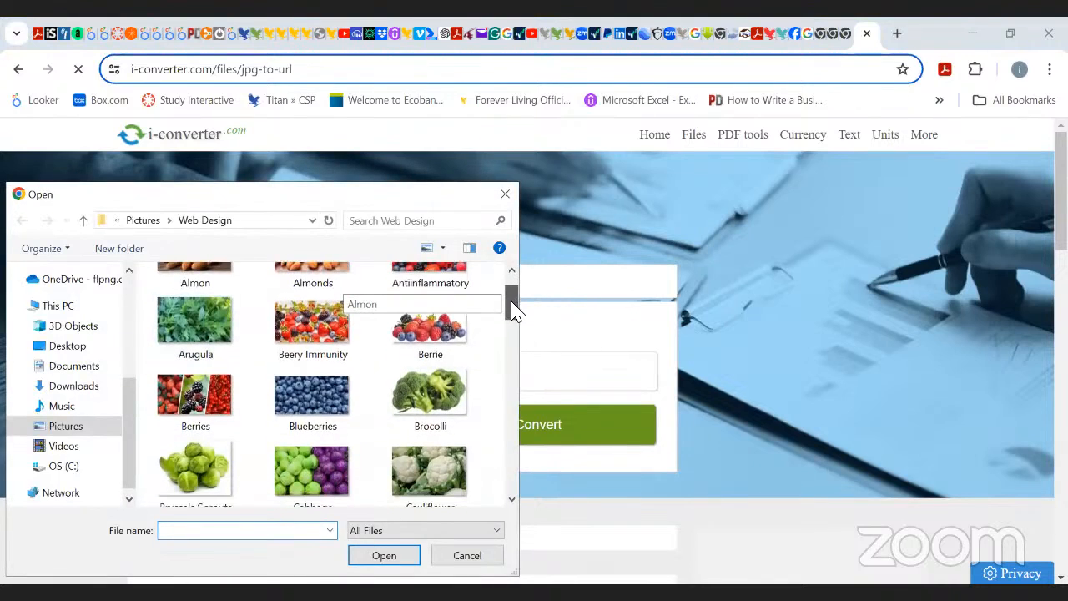
drag(512, 302, 511, 301)
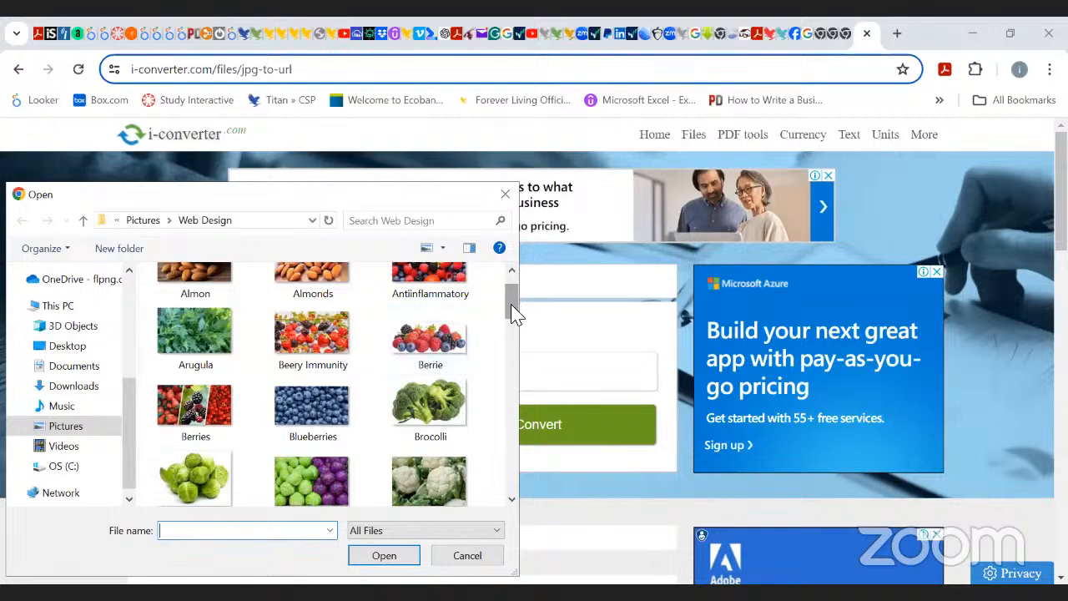
drag(515, 313, 513, 306)
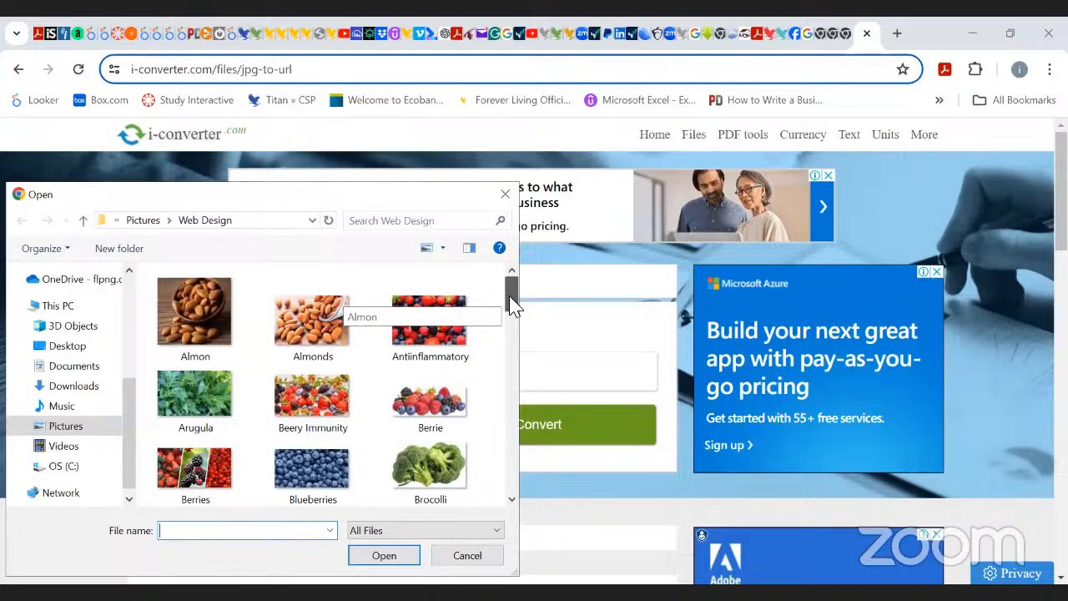
double_click(440, 332)
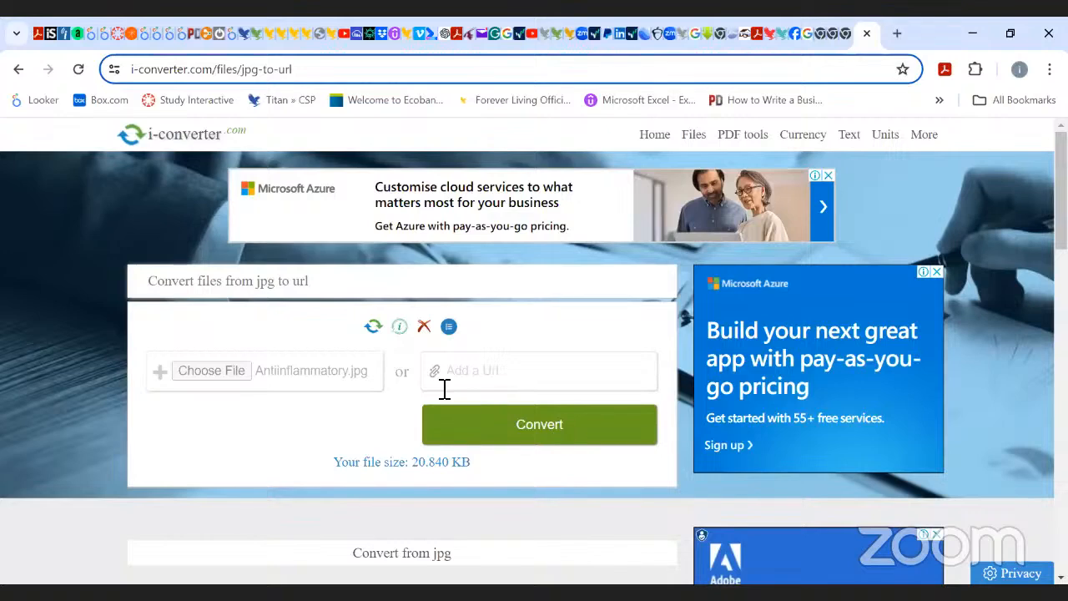
- Replace the chosen file with 7.jpeg from the Training Picture Slides folder and try to convert it to a URL
click(237, 372)
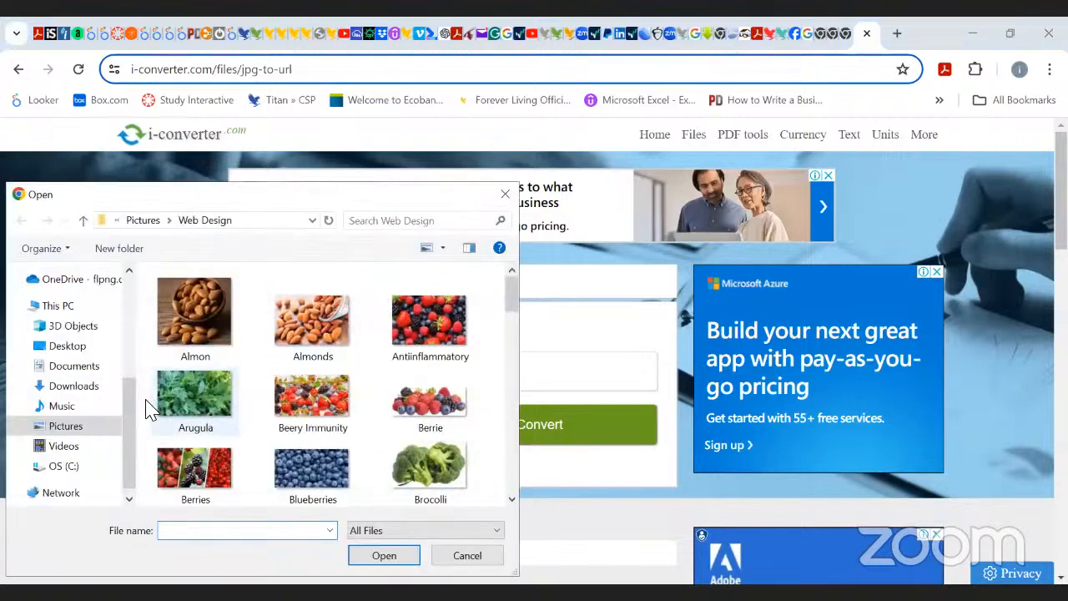
scroll(132, 413, down, 1)
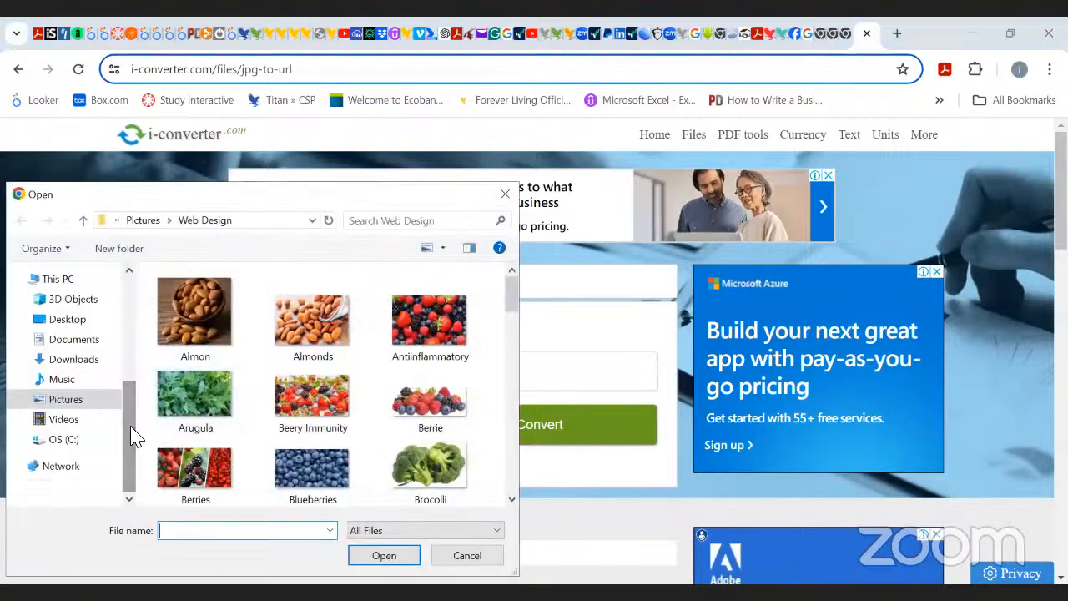
click(67, 401)
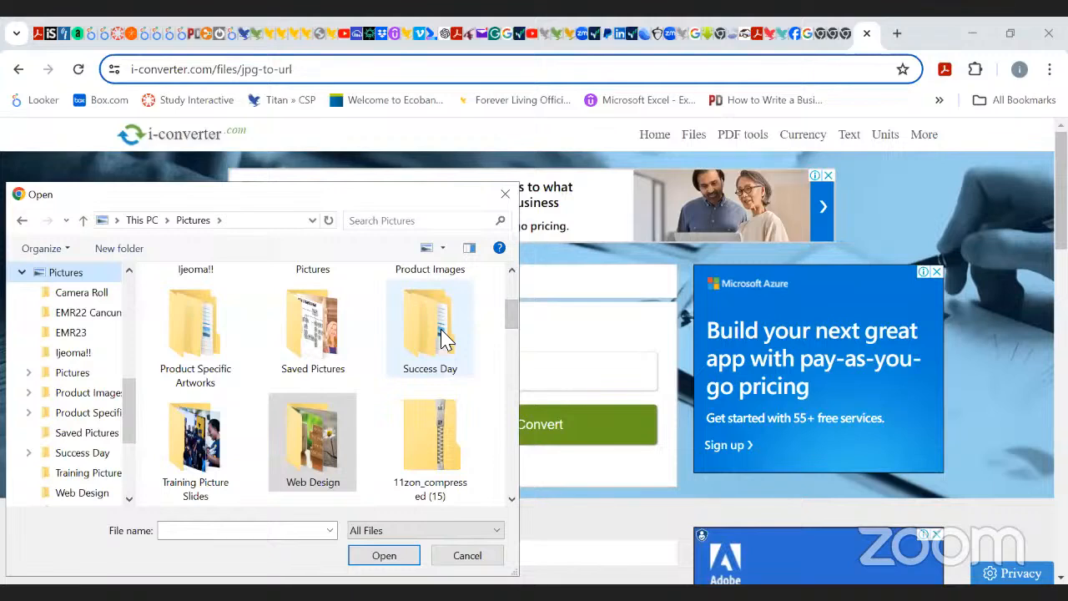
double_click(201, 455)
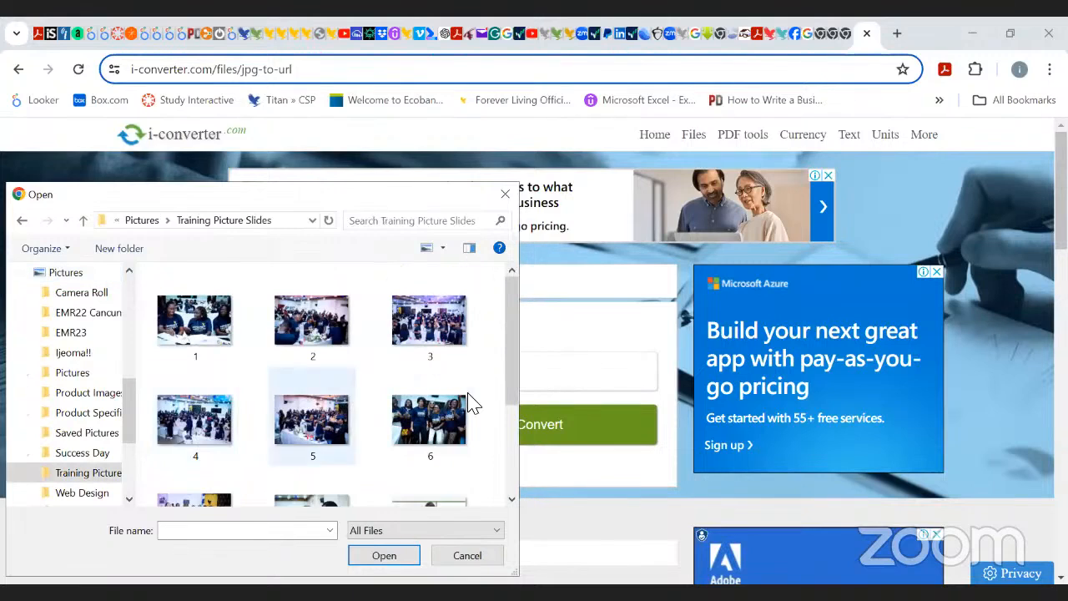
scroll(507, 310, down, 1)
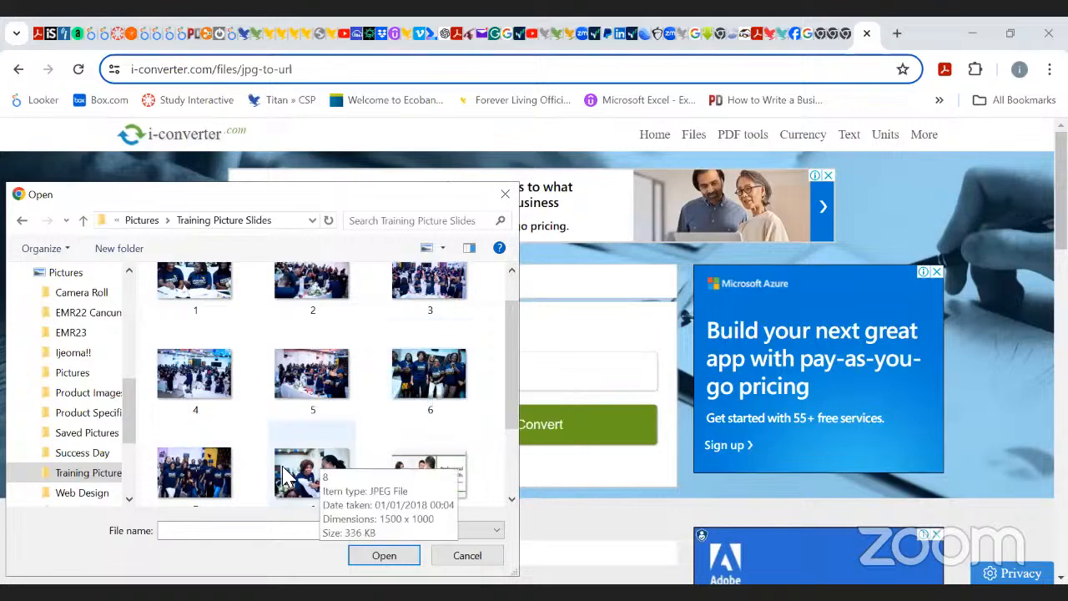
double_click(193, 465)
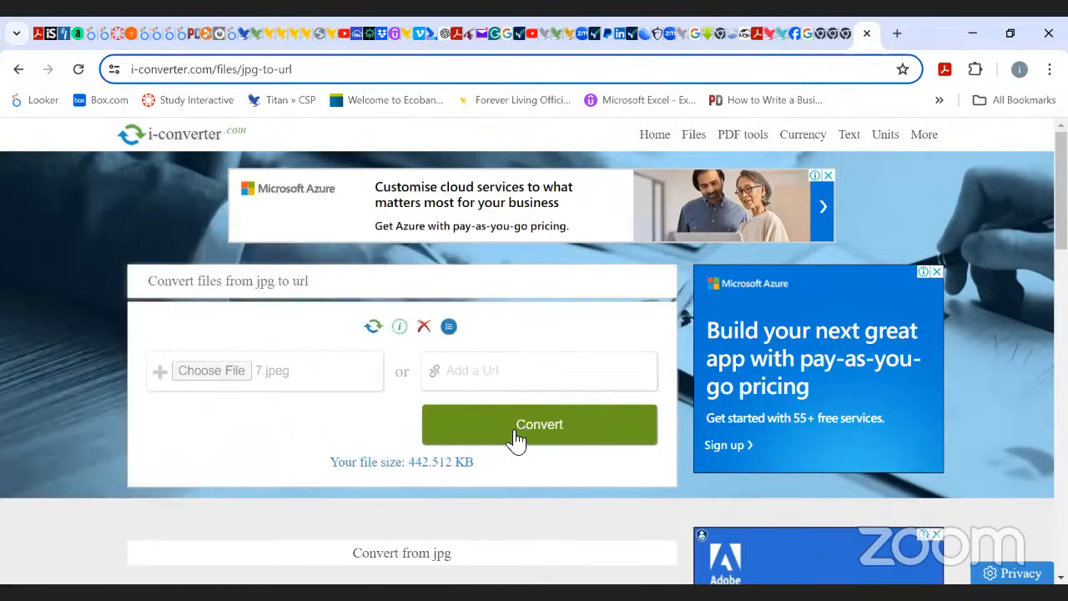
click(544, 429)
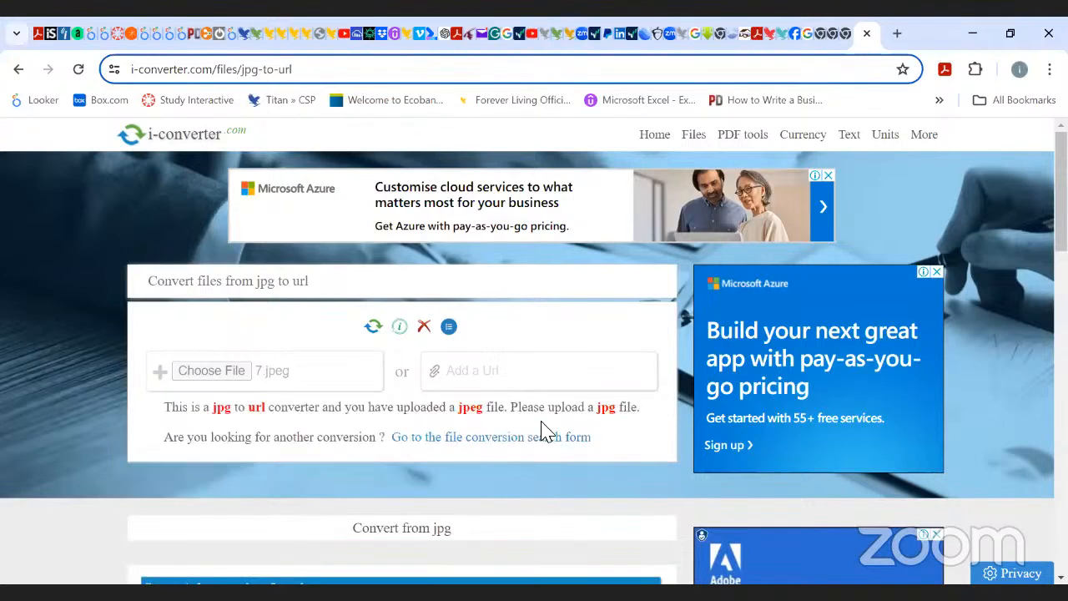
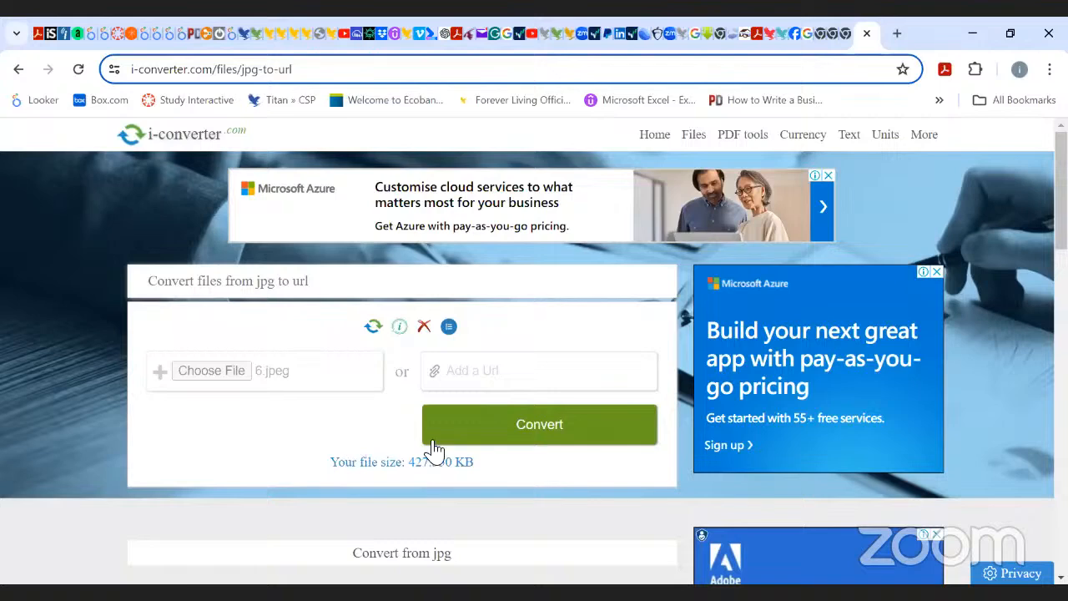
- Try to convert 6.jpeg to a URL, check the supported jpg conversions and try the file conversion search form
click(434, 440)
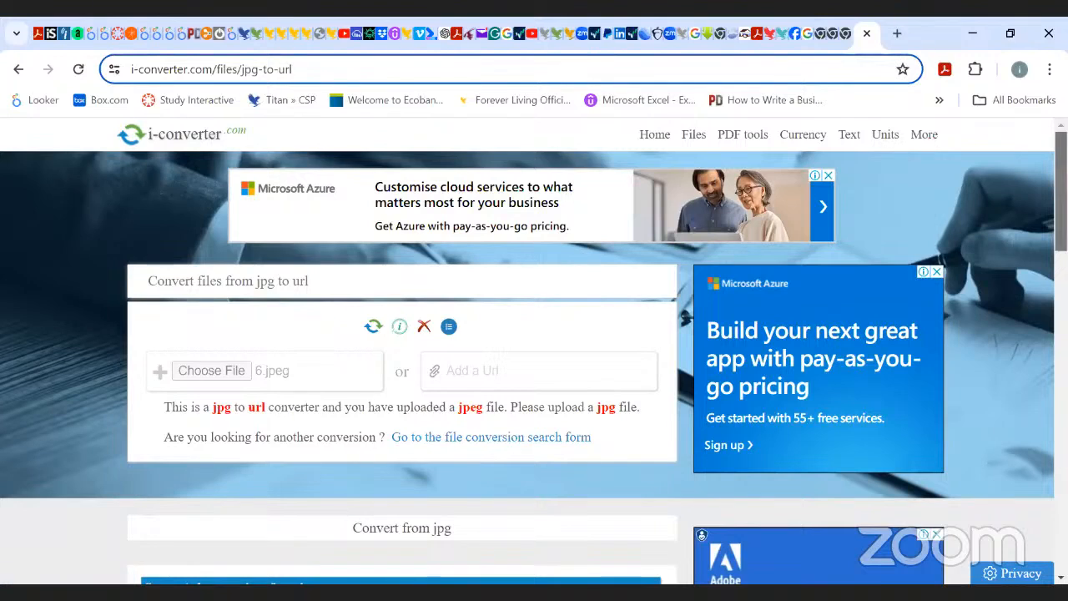
scroll(490, 437, down, 3)
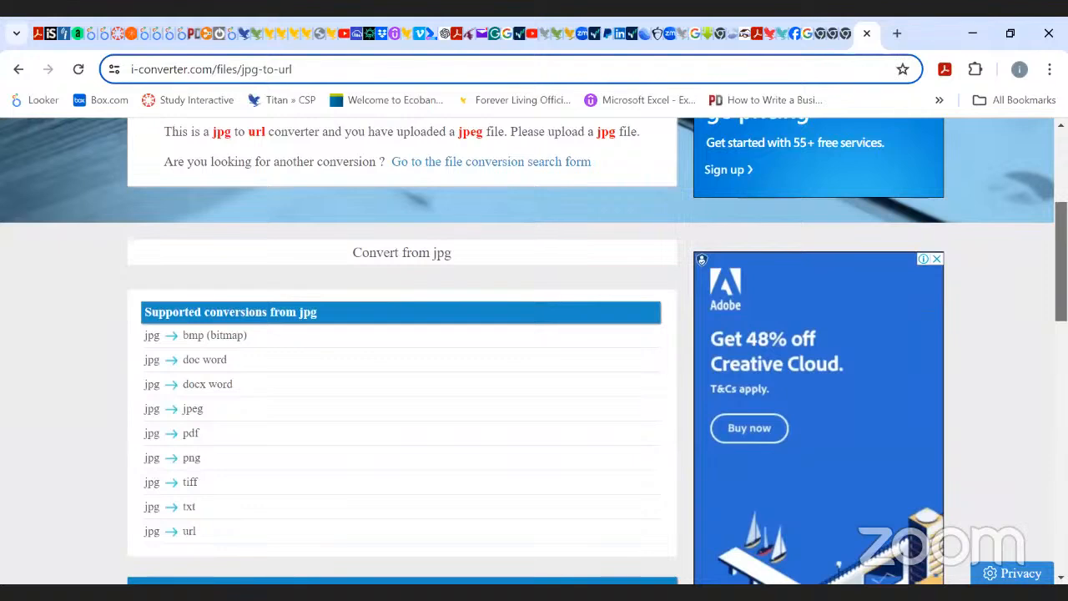
scroll(534, 351, down, 4)
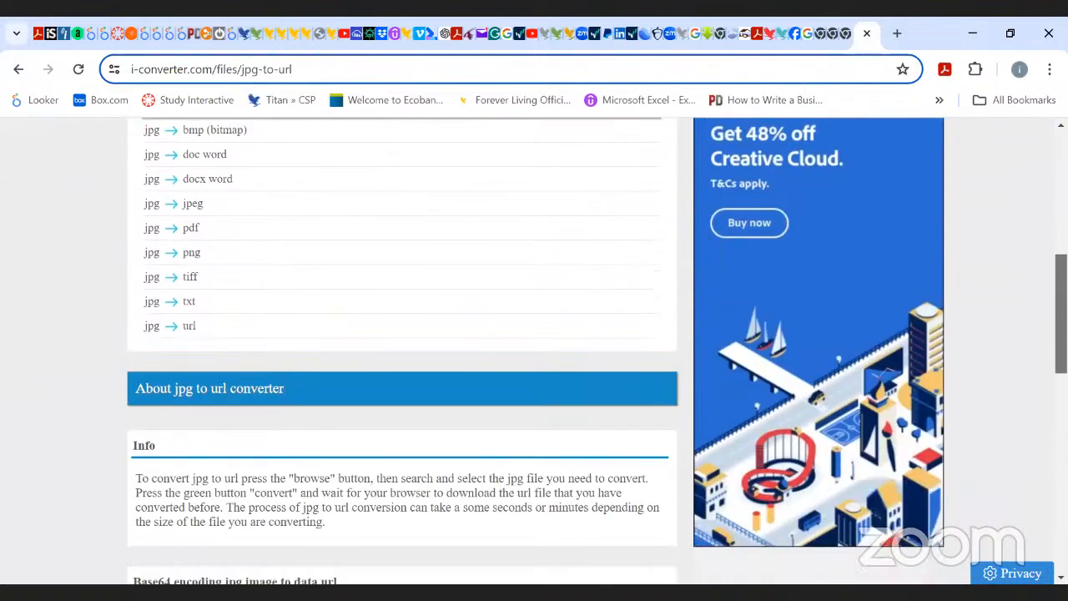
drag(1060, 339, 1061, 190)
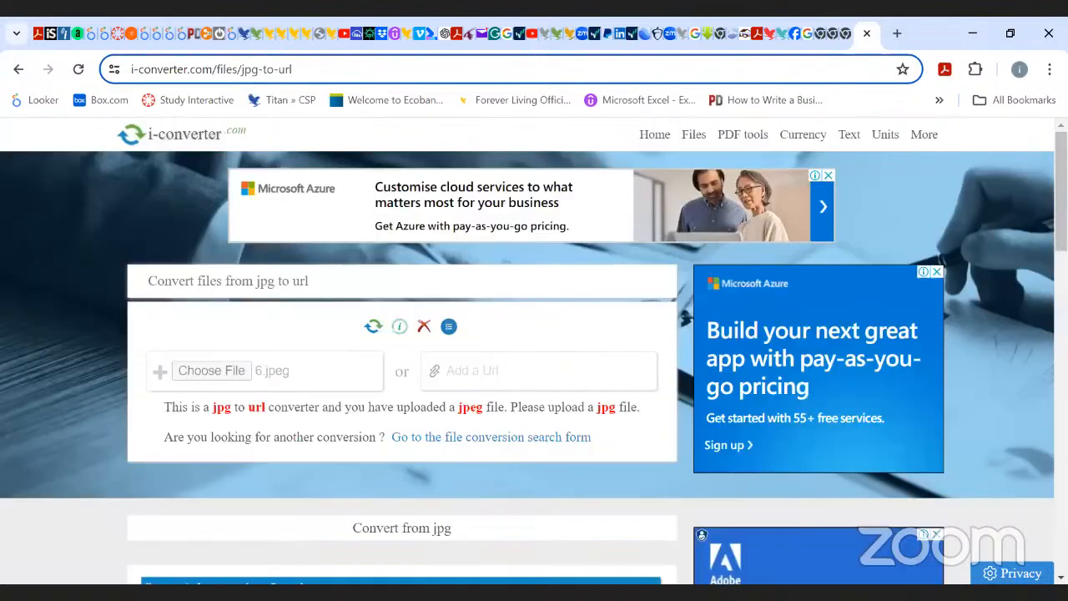
click(491, 437)
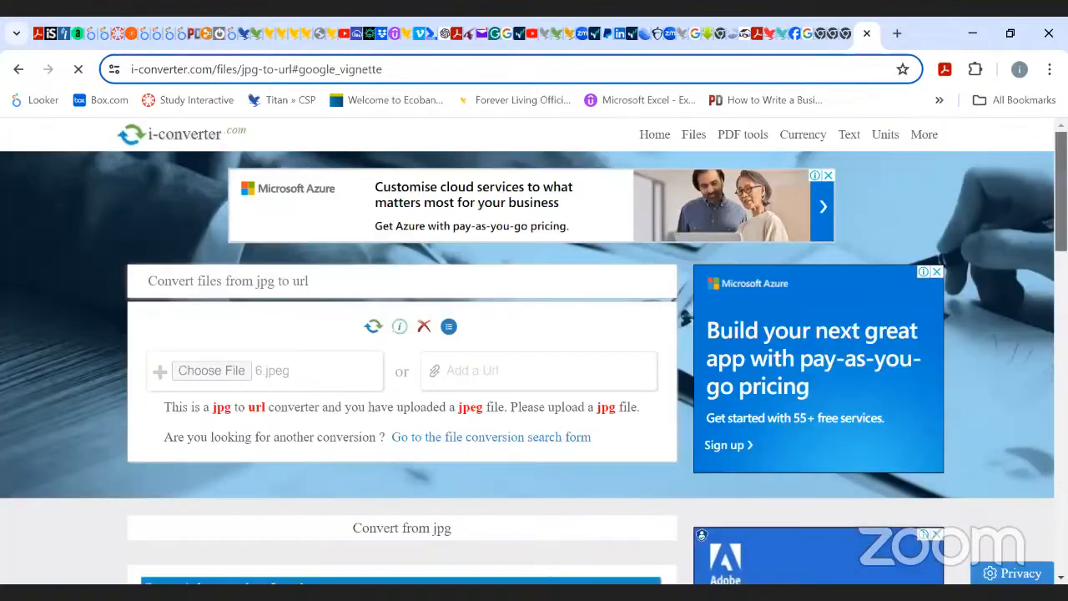
click(18, 69)
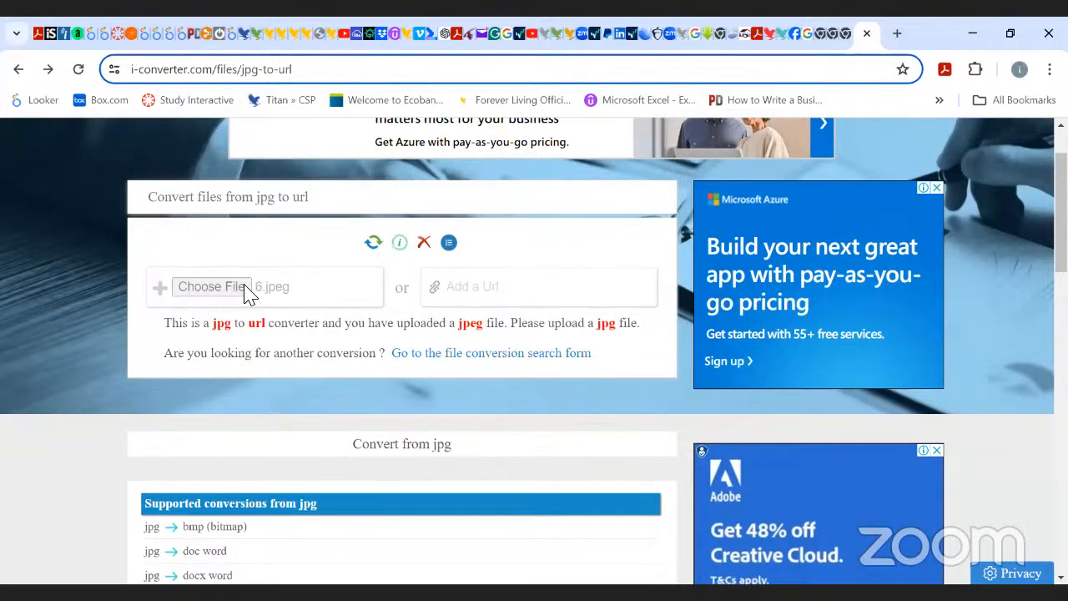
- Choose the Antiinflammatory picture from the Web Design pictures folder and convert it to a URL
click(249, 292)
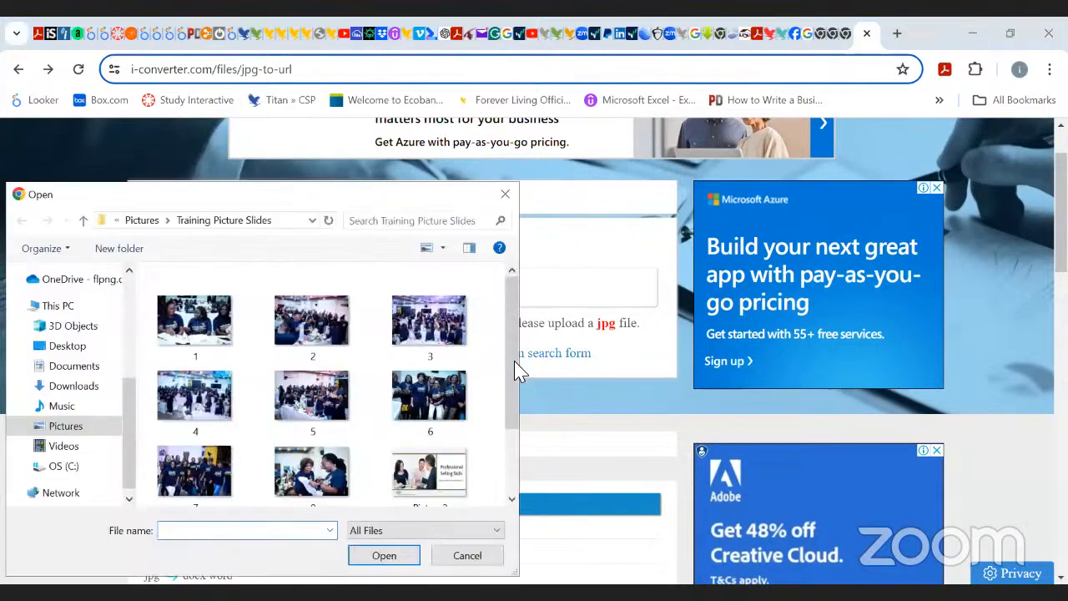
scroll(517, 393, down, 2)
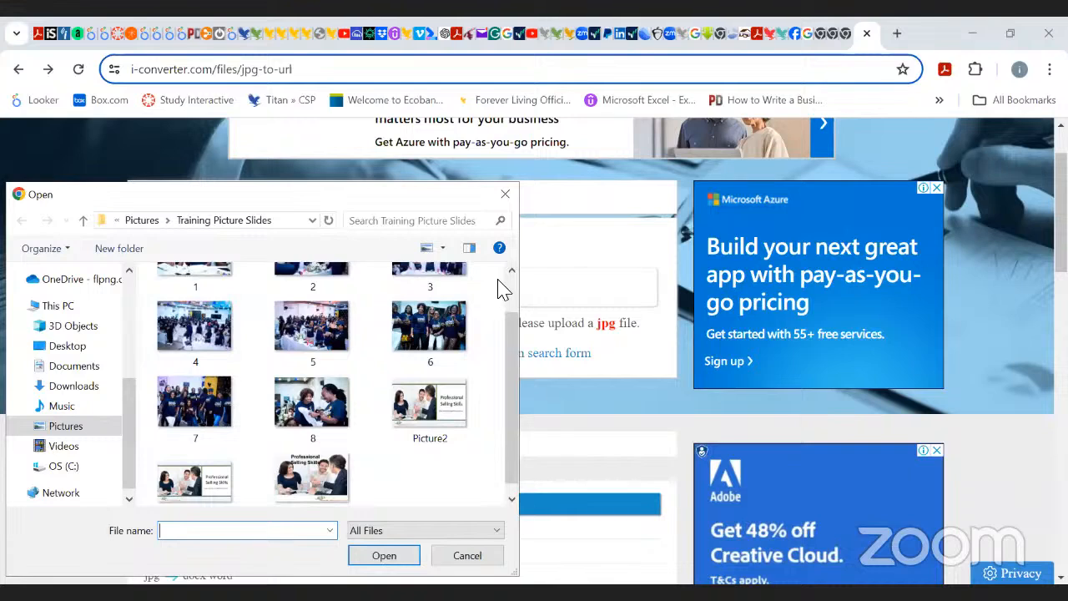
click(59, 424)
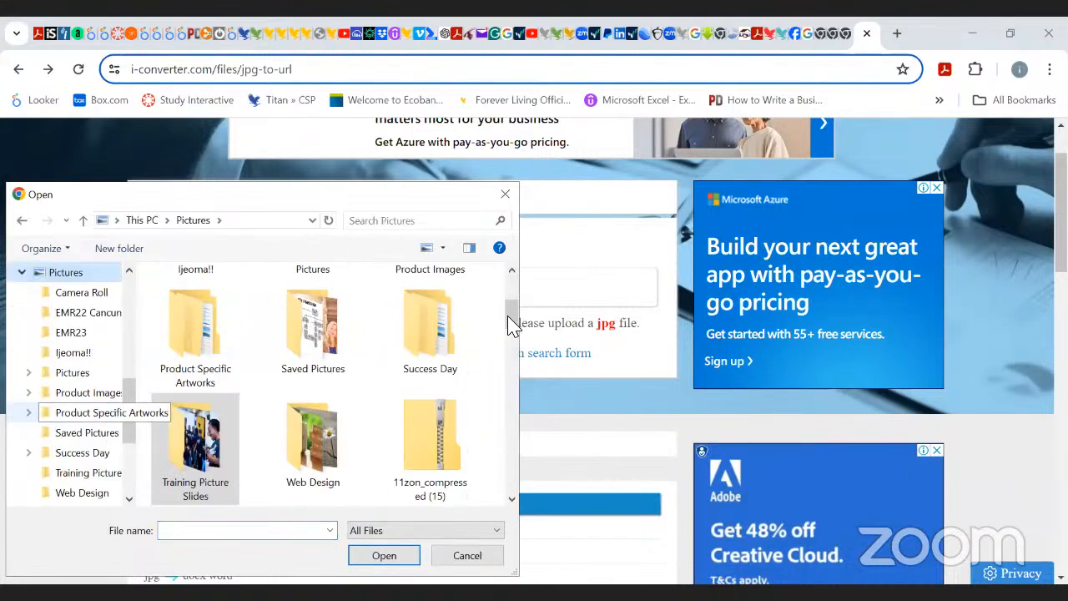
drag(512, 325, 512, 332)
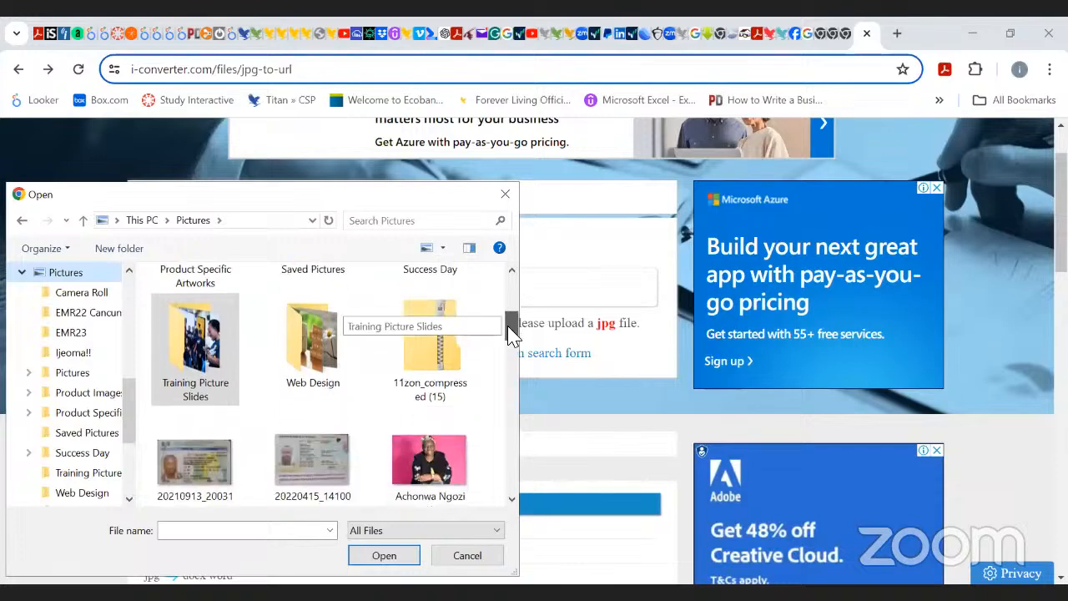
click(317, 355)
key(Return)
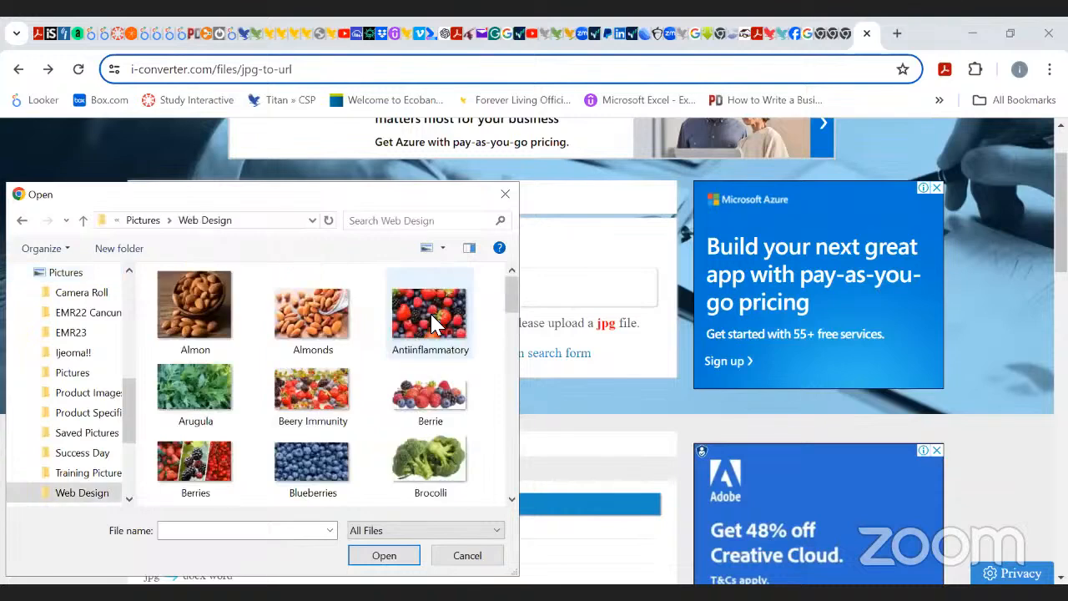
click(433, 325)
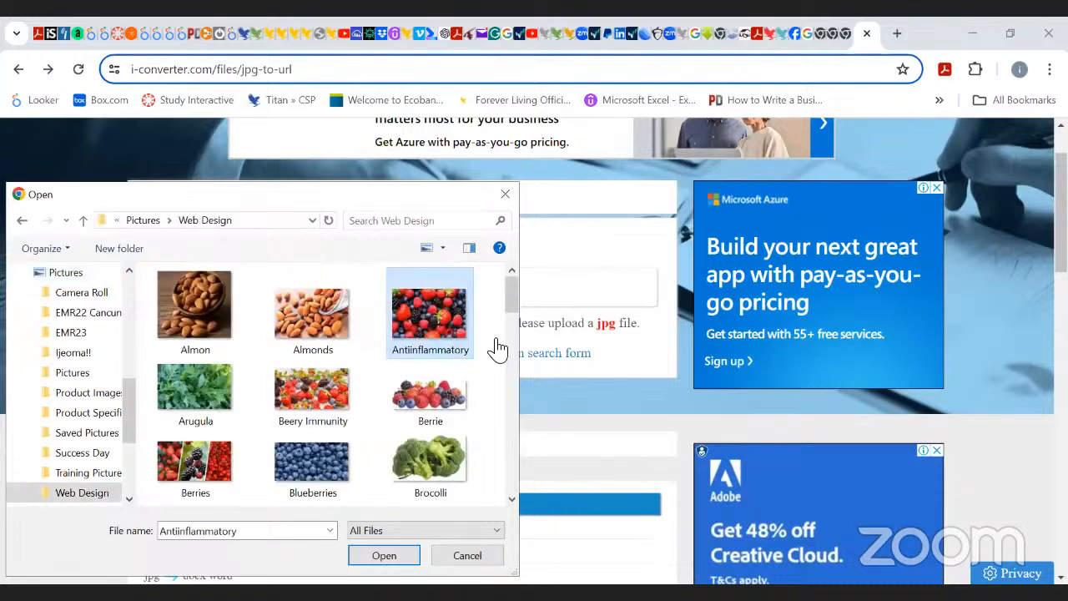
key(Return)
click(547, 342)
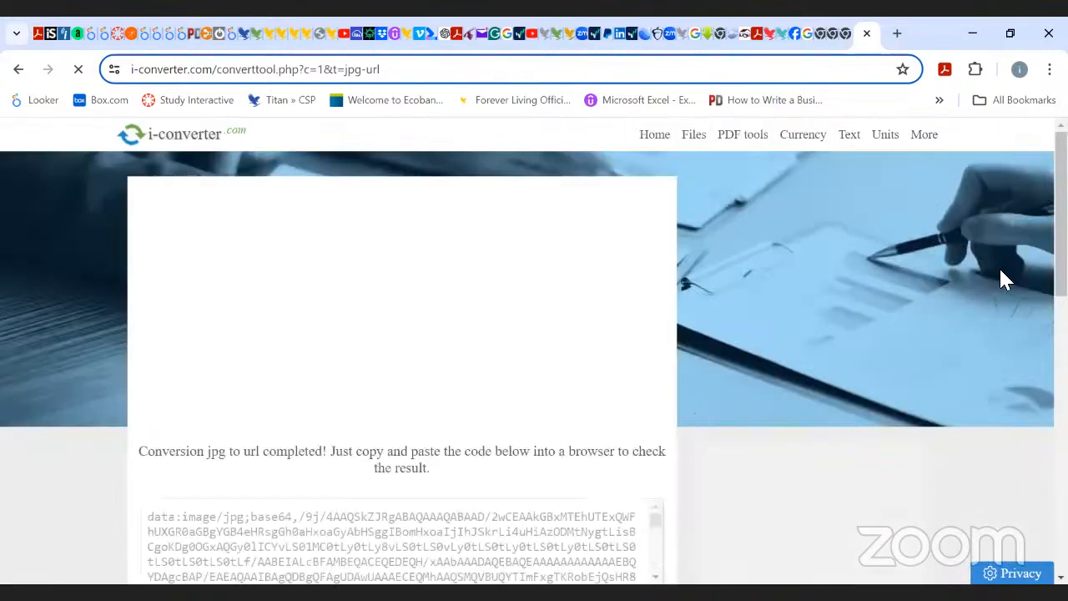
- Copy the complete image data code generated by the jpg to url conversion
drag(1060, 213, 1061, 283)
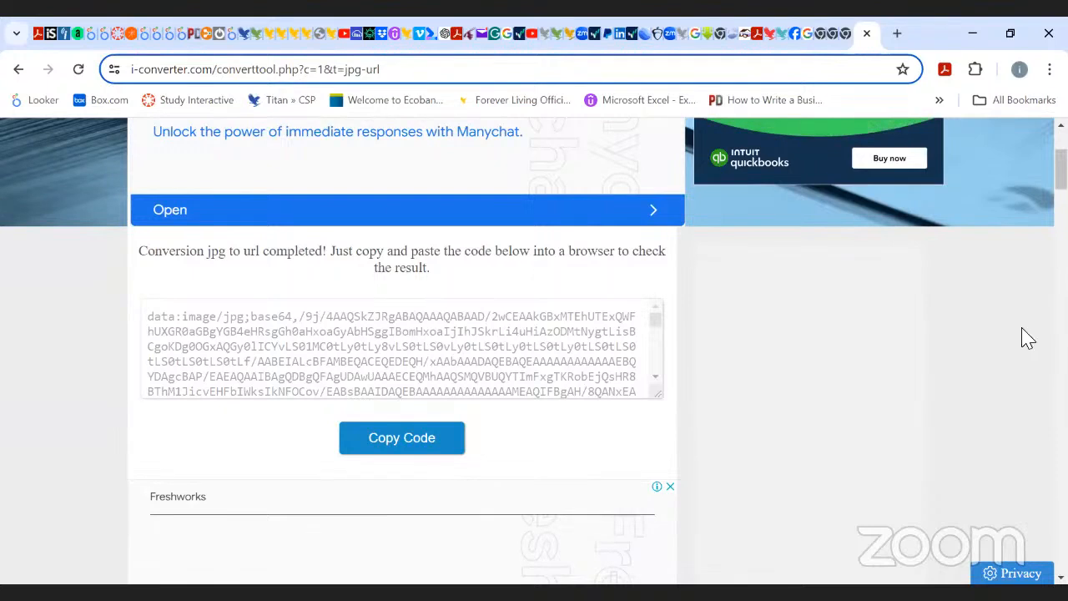
click(413, 442)
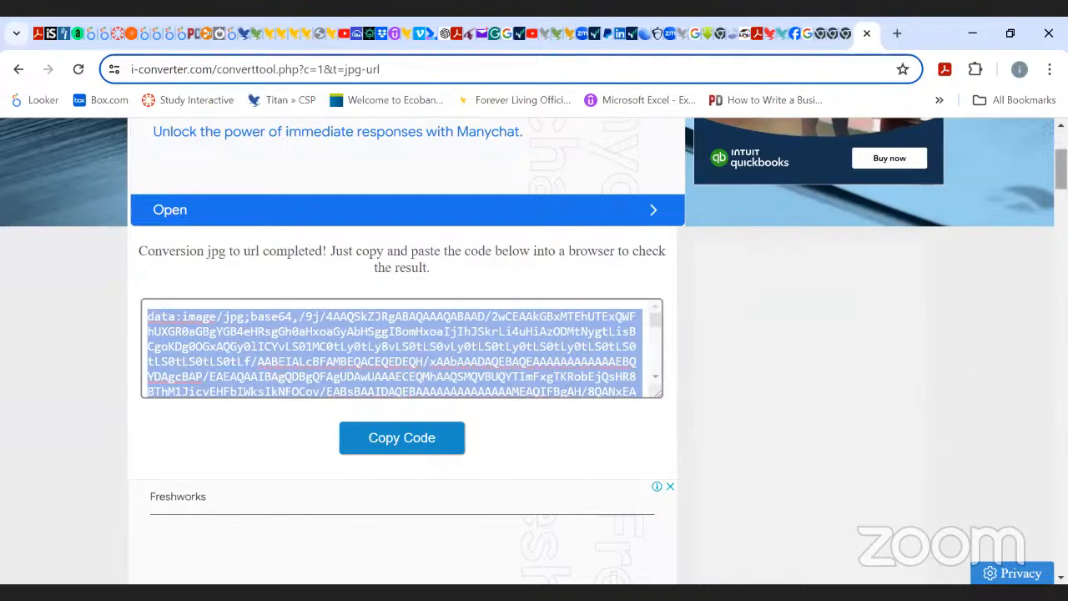
scroll(729, 188, up, 2)
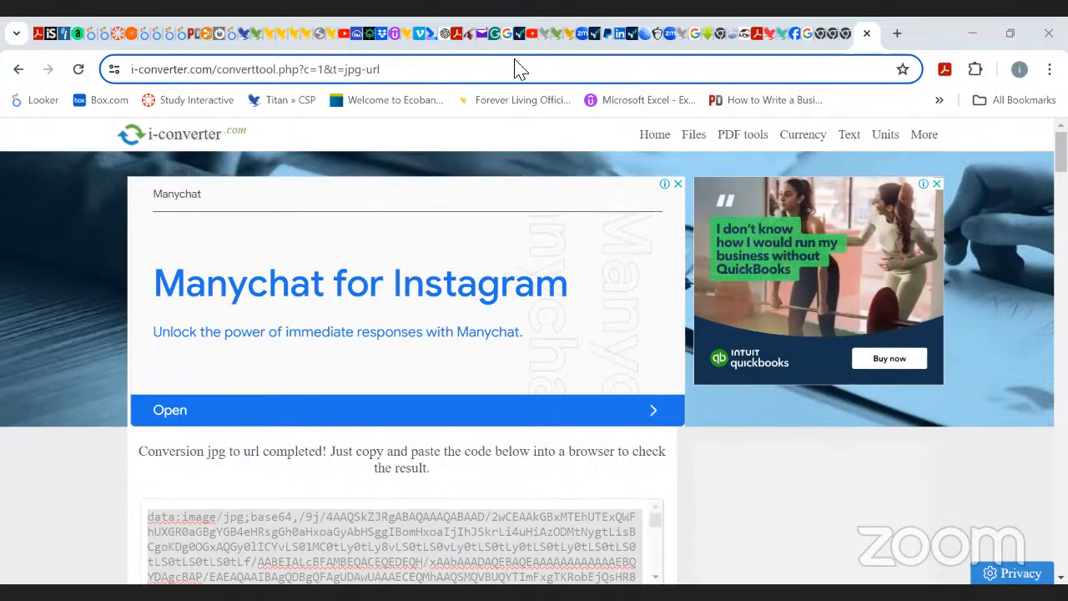
click(256, 33)
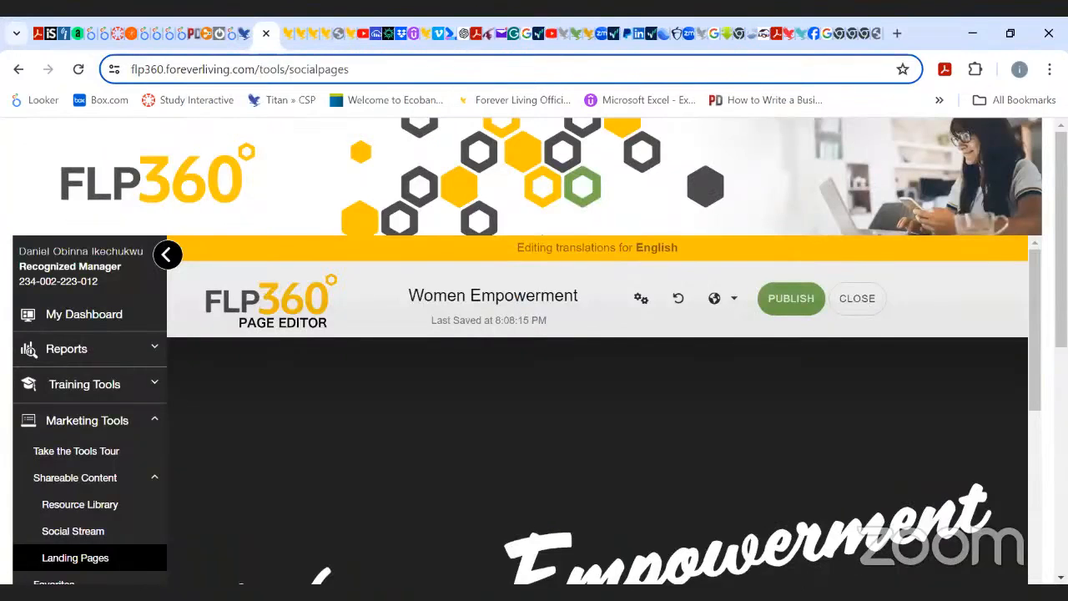
click(876, 35)
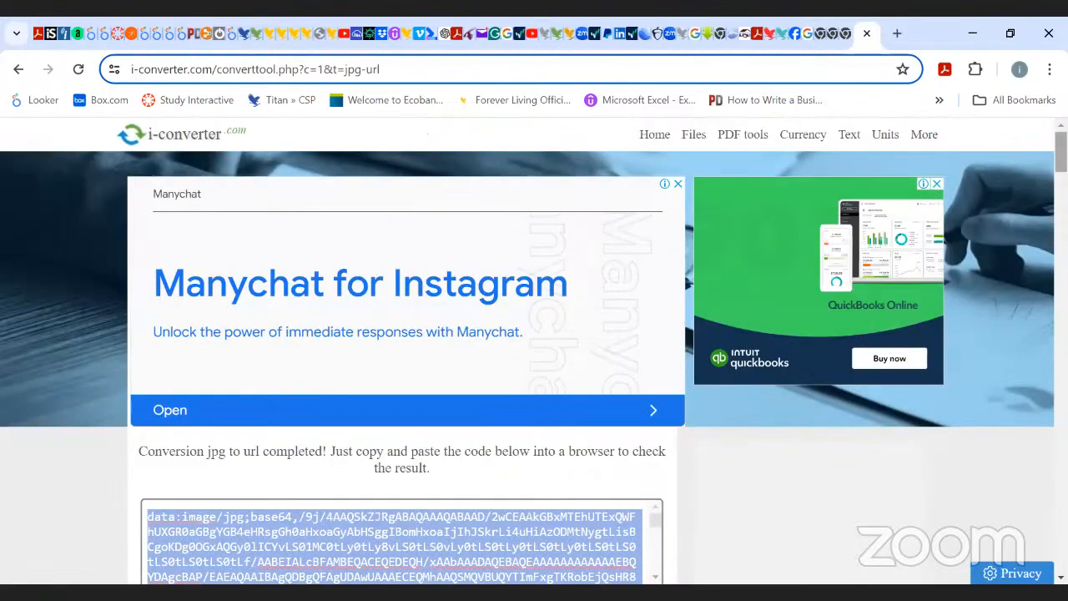
scroll(534, 350, down, 3)
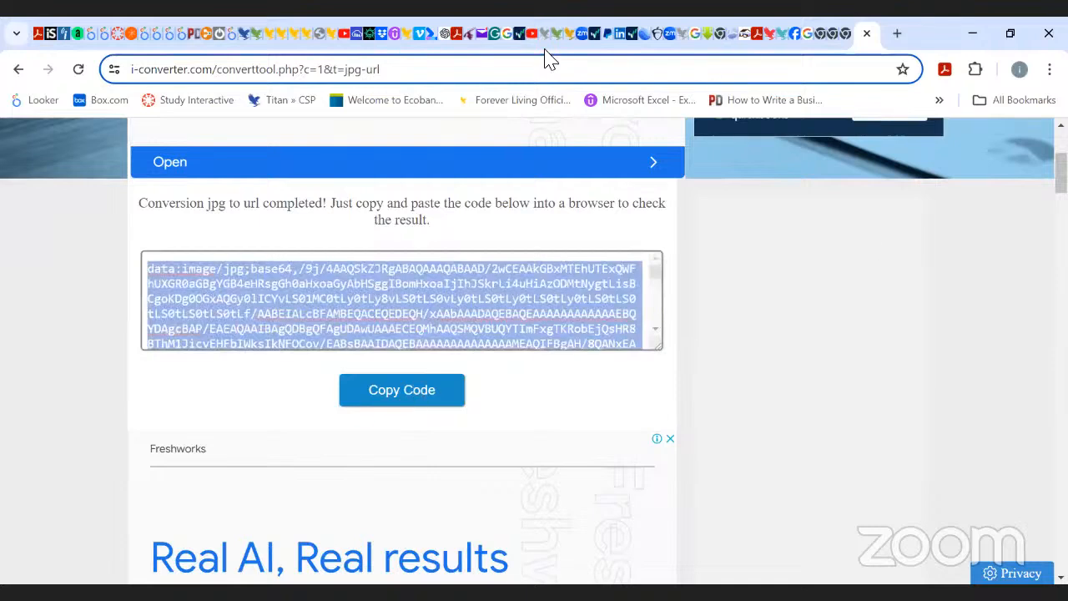
- Switch to the FLP360 page editor and open the content options in the Women Empowerment page's advanced settings
click(258, 37)
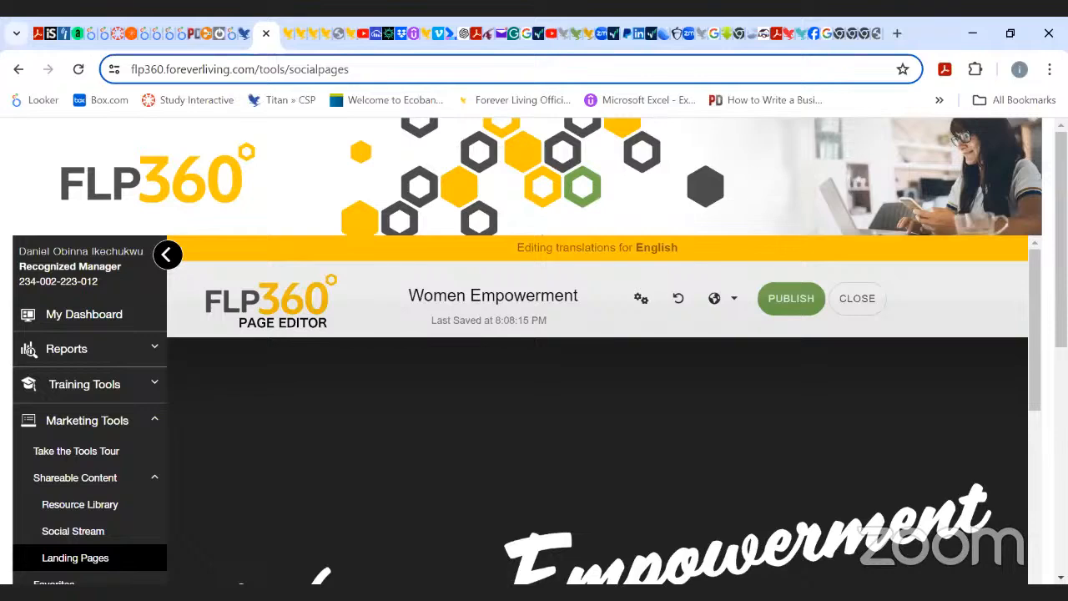
scroll(534, 351, down, 1)
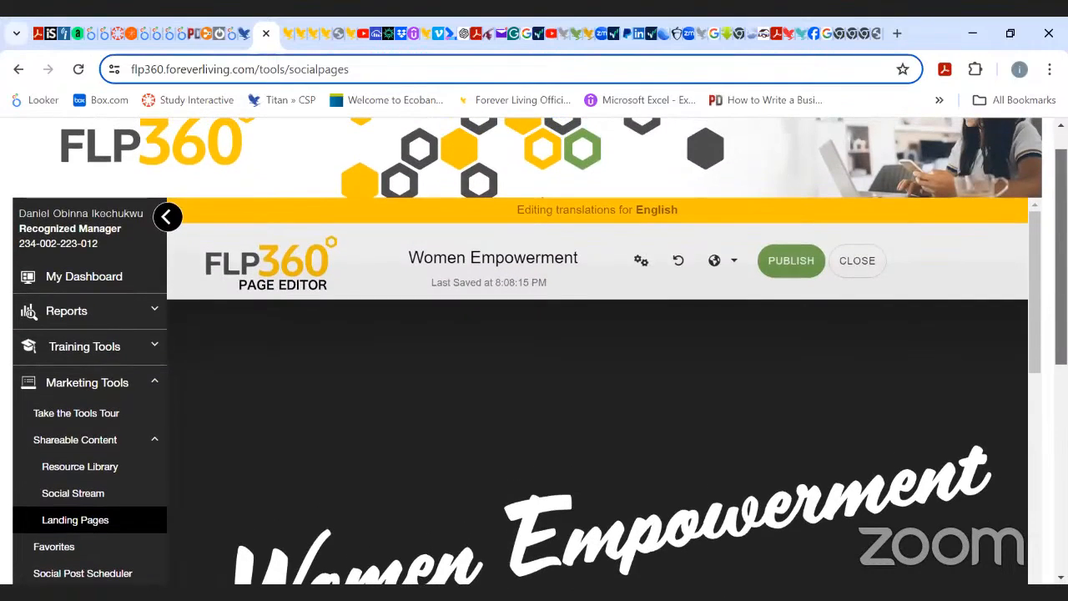
click(639, 261)
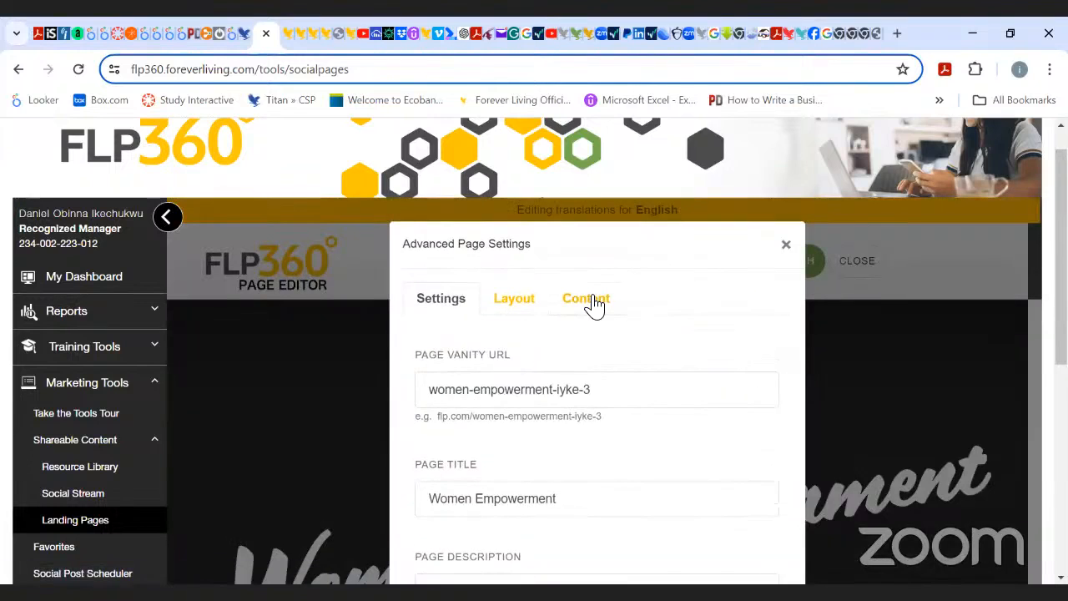
click(591, 302)
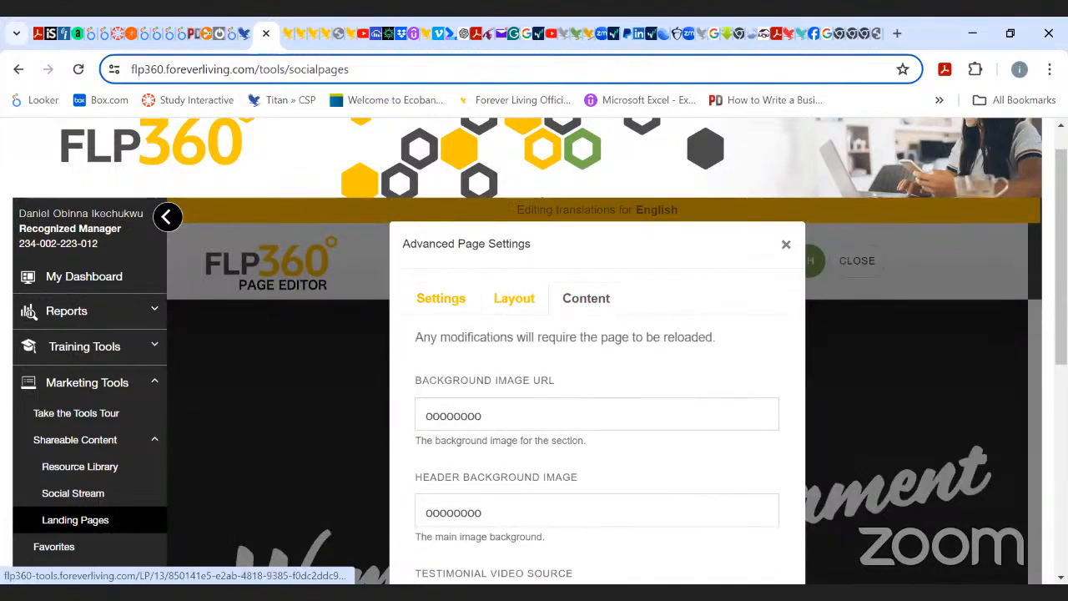
- Replace the placeholder text in the background image URL with the copied image data code
scroll(596, 350, down, 2)
click(546, 246)
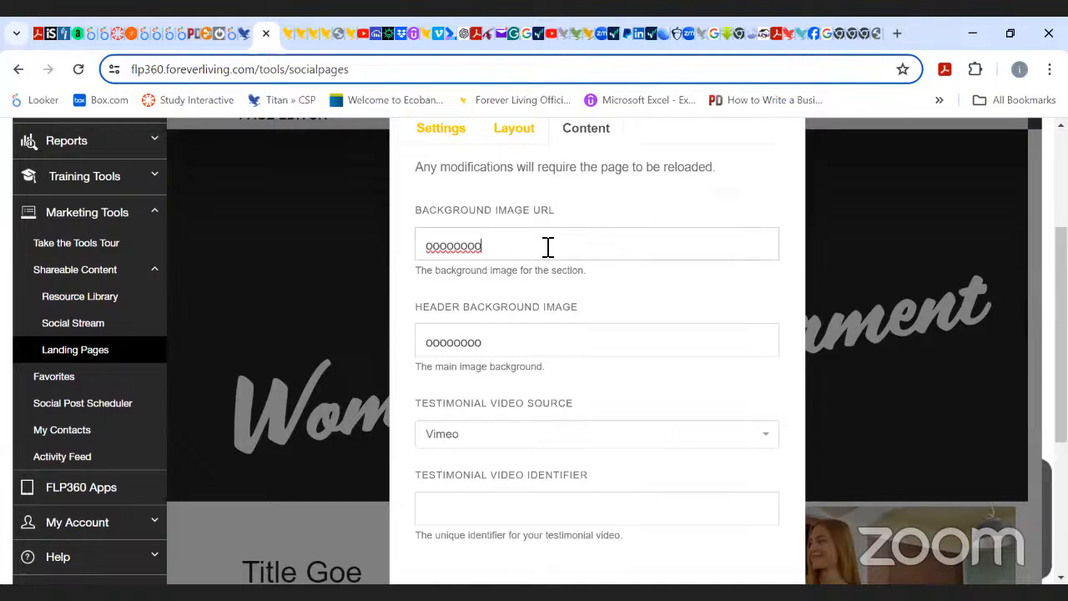
key(BackSpace)
key(BackSpace)
key(BackSpace)
key(BackSpace)
key(BackSpace)
key(BackSpace)
key(BackSpace)
key(BackSpace)
key(ctrl+v)
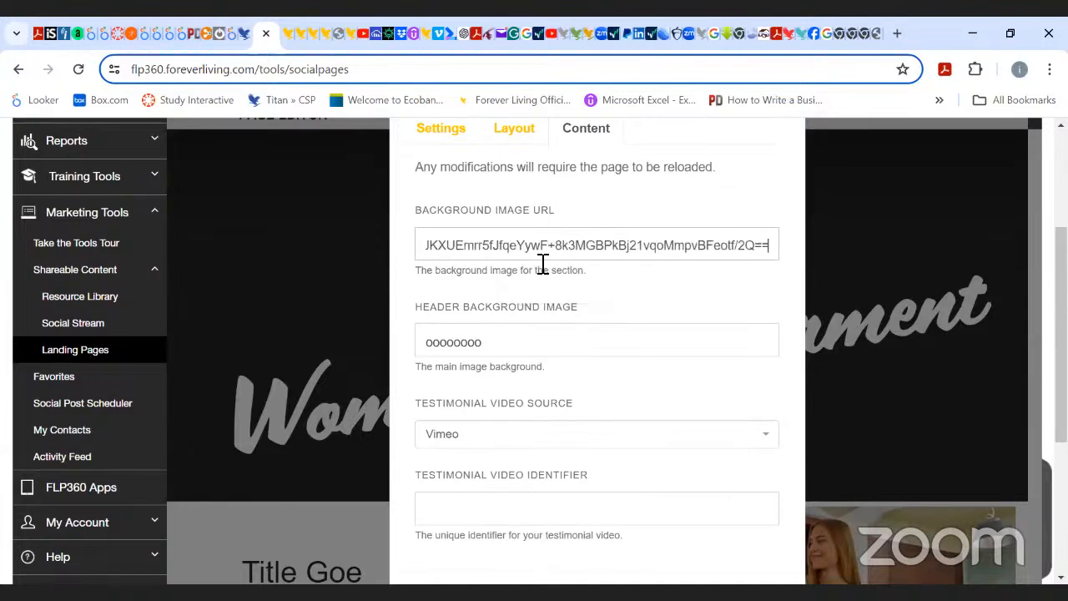
- Replace the header background image's placeholder text with the copied image data code and close the advanced page settings
click(499, 349)
key(BackSpace)
key(BackSpace)
key(BackSpace)
key(BackSpace)
key(BackSpace)
key(BackSpace)
key(BackSpace)
key(BackSpace)
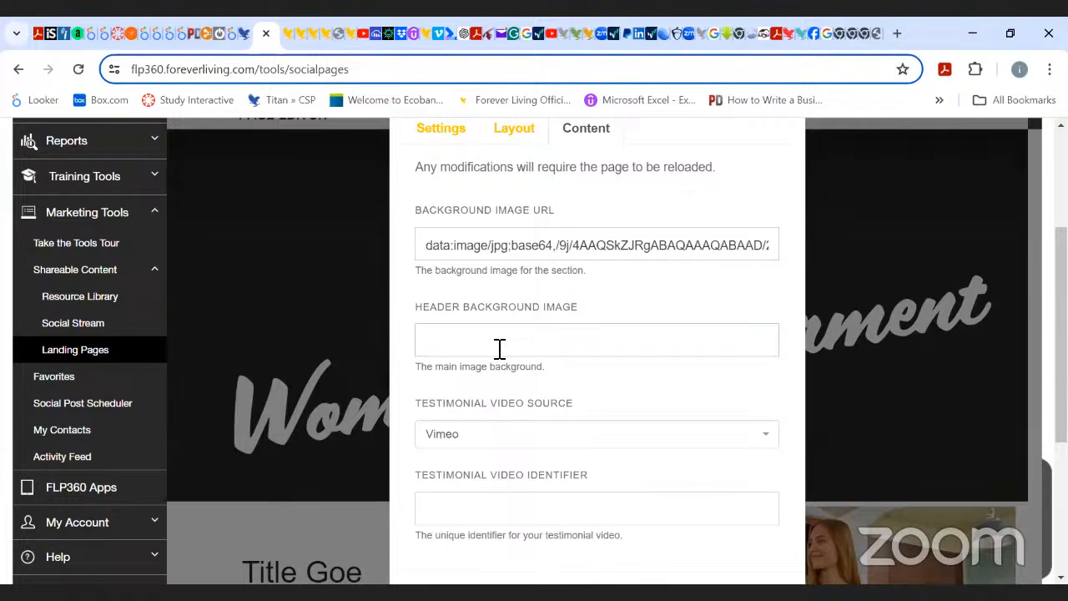
key(ctrl+v)
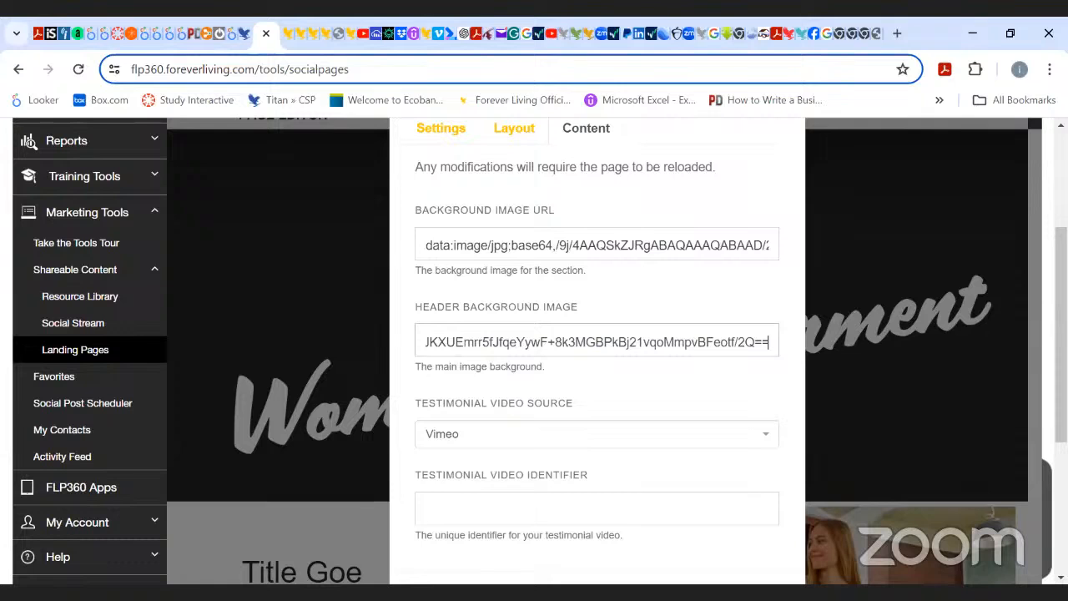
scroll(597, 351, down, 2)
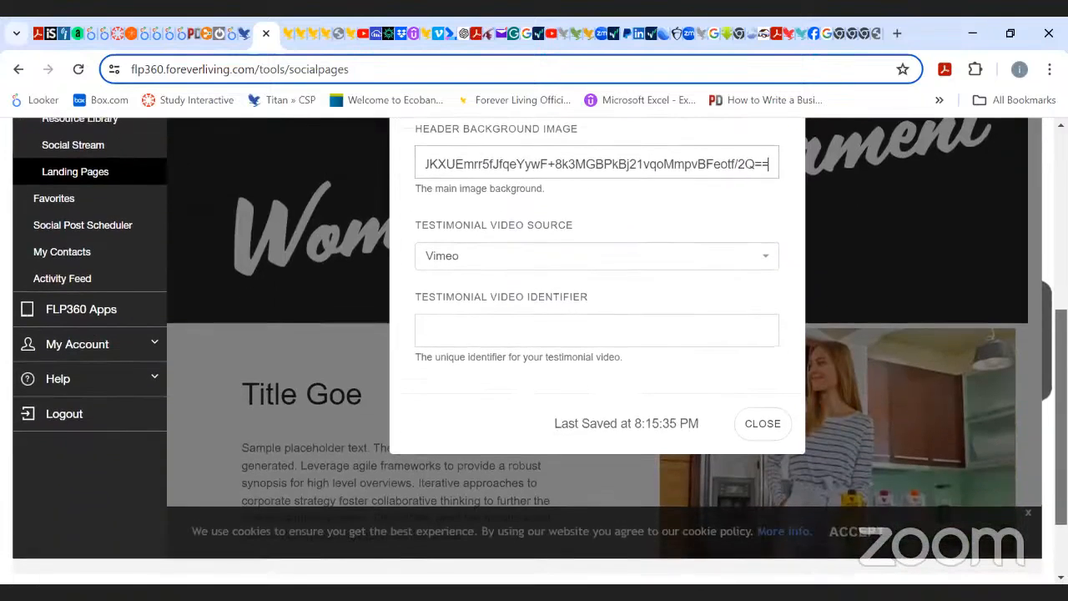
click(766, 431)
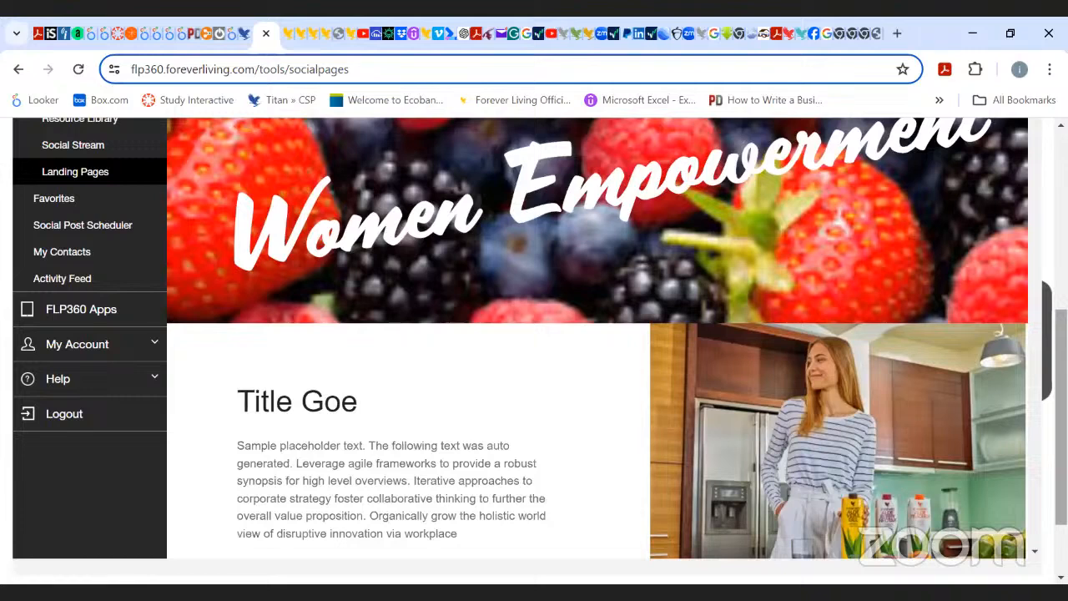
- Look over the Women Empowerment header image, the title section and the Contact Me form on the landing page
scroll(598, 351, up, 1)
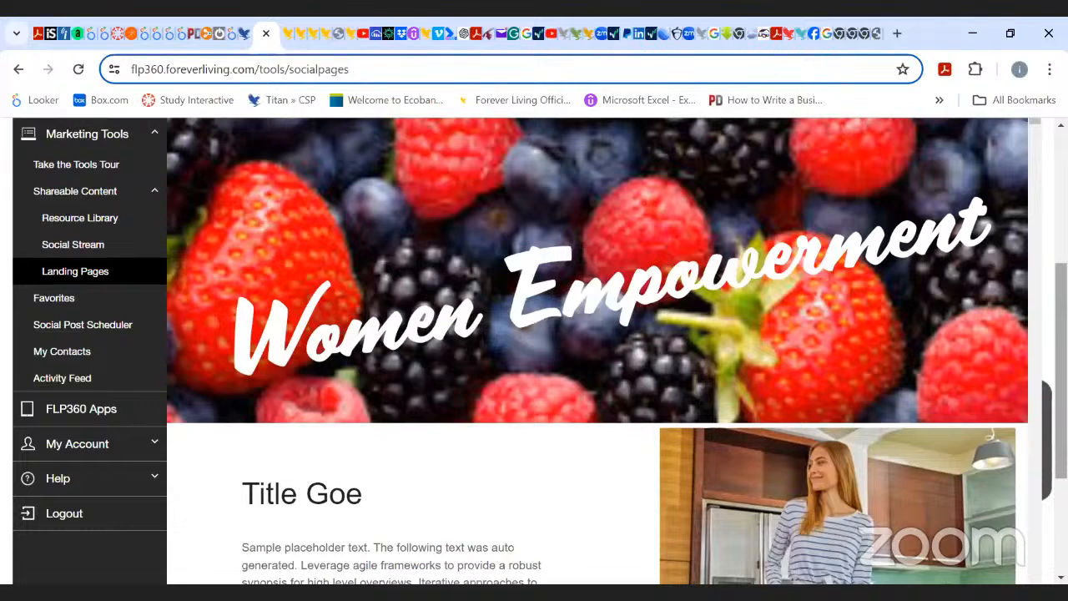
scroll(535, 350, up, 2)
scroll(534, 350, down, 1)
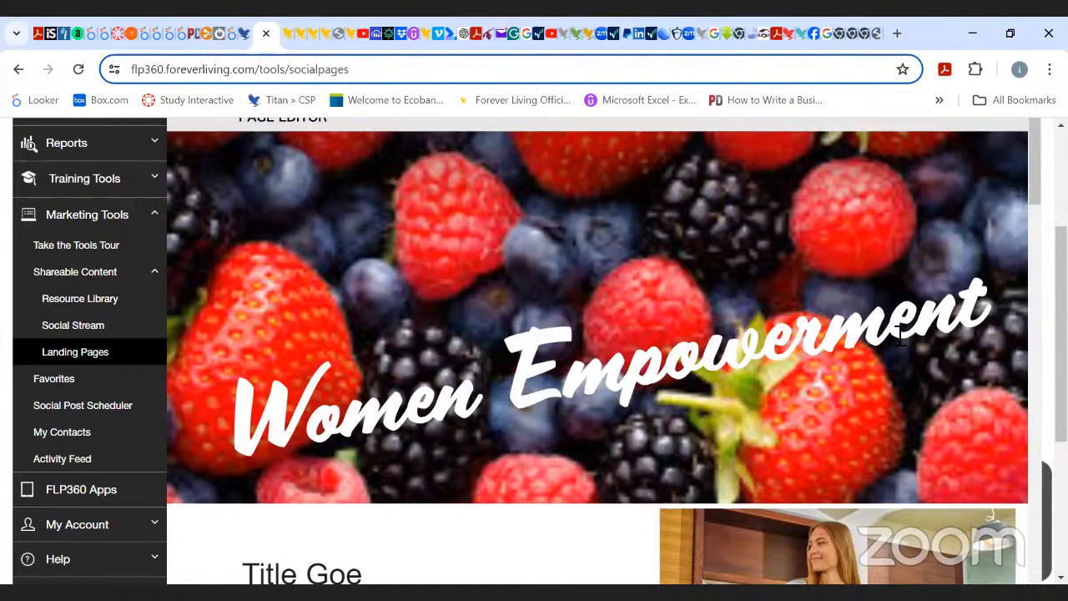
click(998, 306)
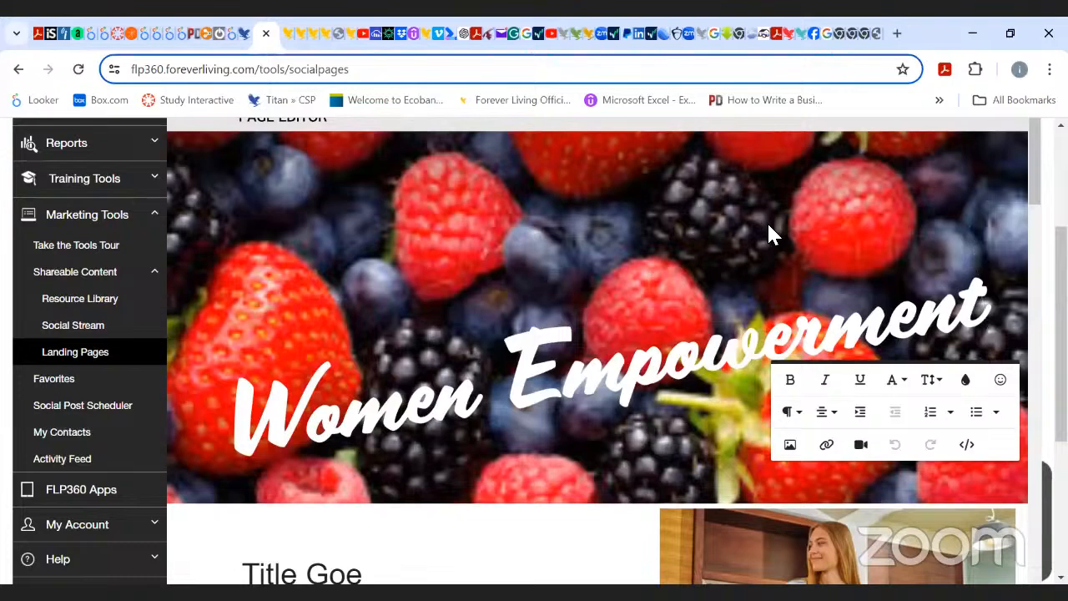
drag(1034, 195, 1034, 280)
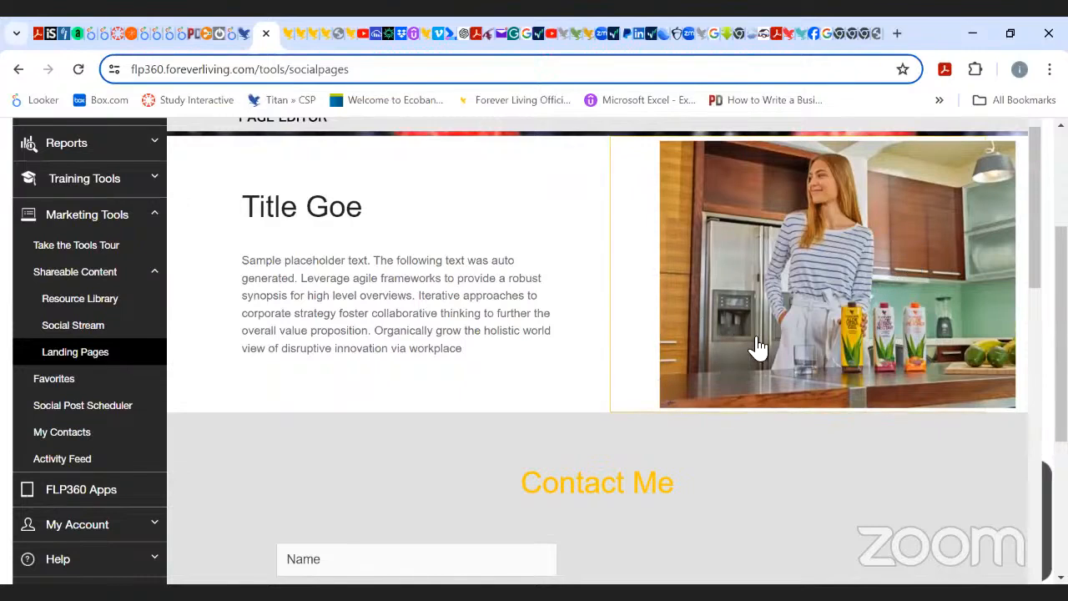
mouse_move(1035, 250)
mouse_down()
mouse_move(1035, 270)
mouse_move(1035, 235)
mouse_up()
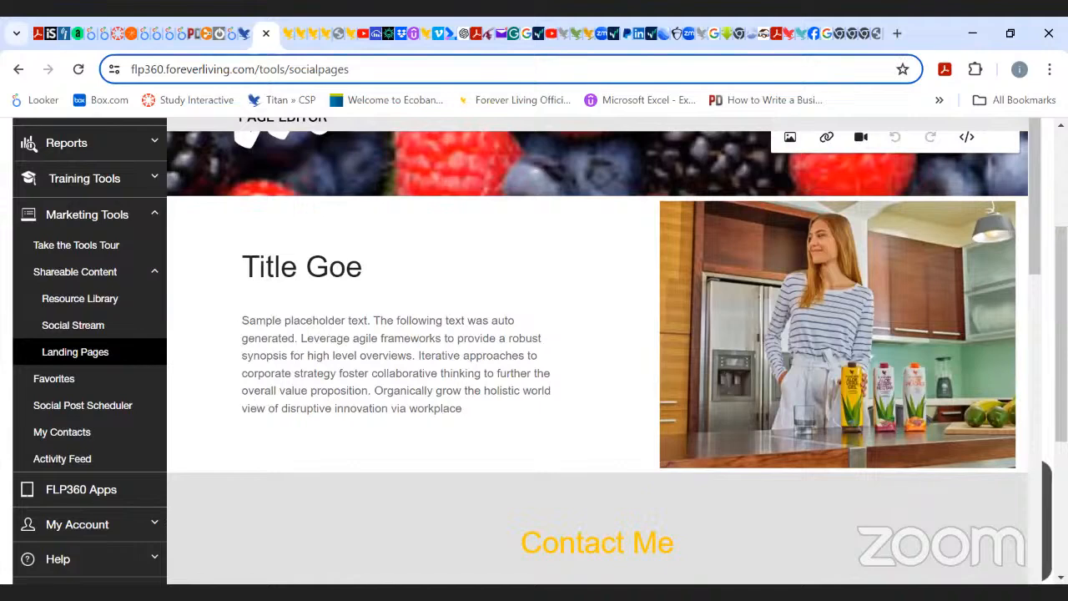
scroll(534, 351, down, 5)
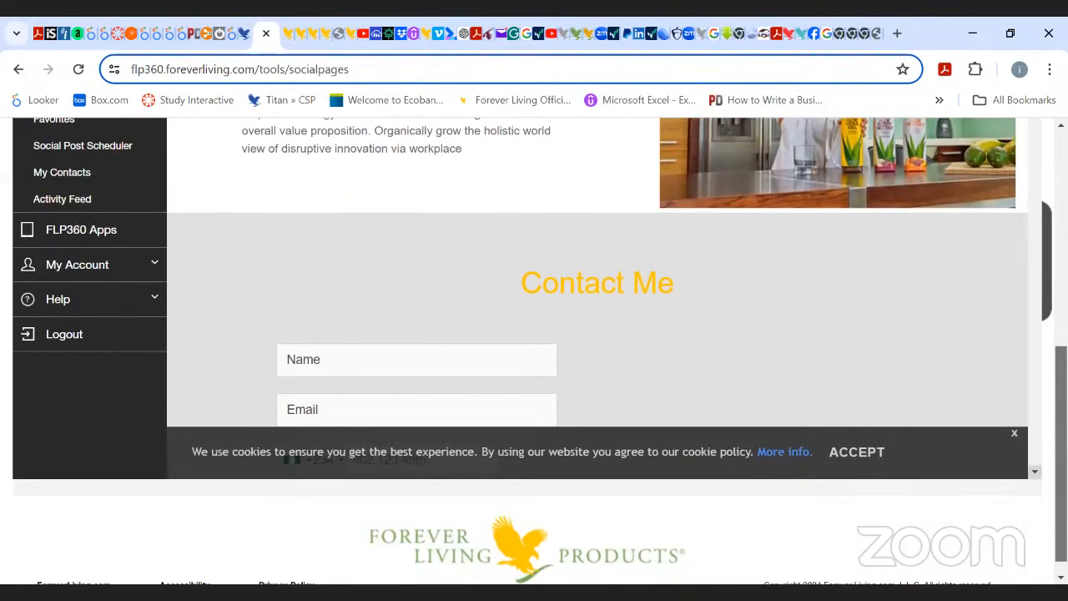
- Try to replace the kitchen picture beside the title section with the Exer picture from the Web Design folder
scroll(598, 334, down, 1)
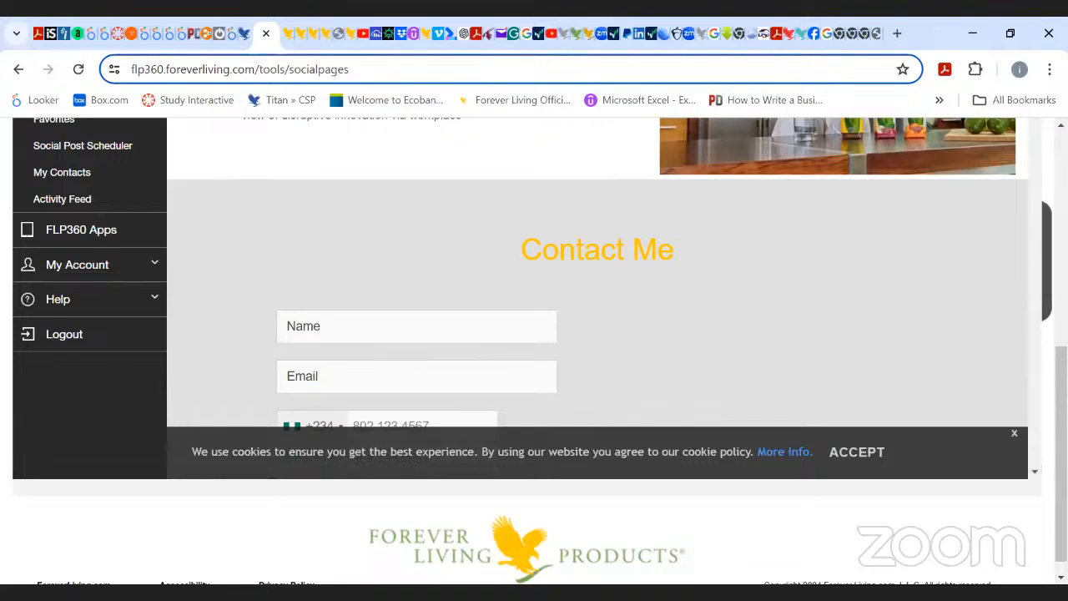
scroll(864, 491, up, 8)
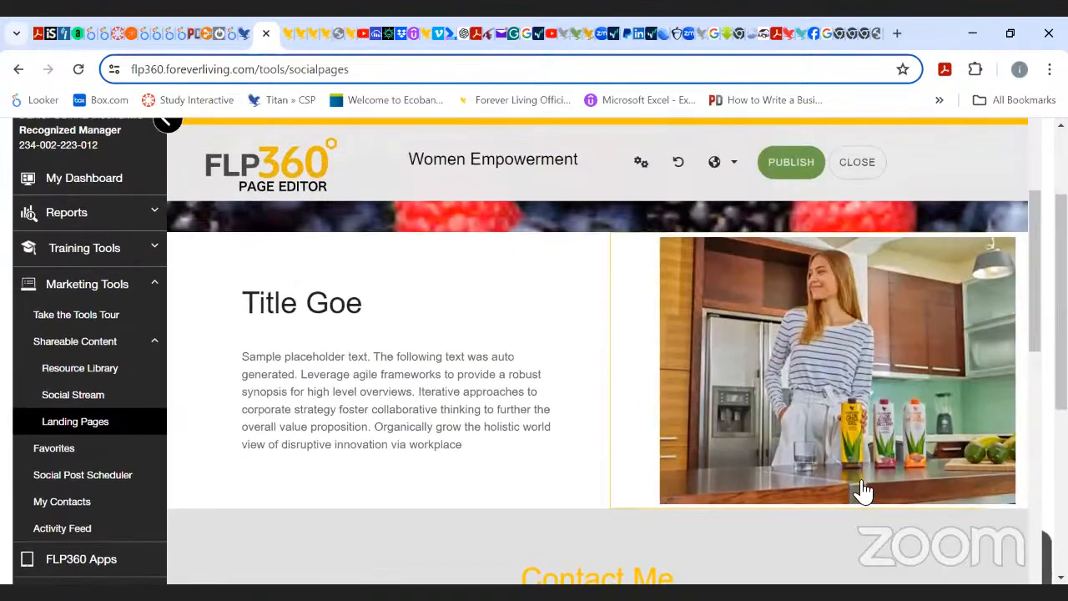
click(864, 491)
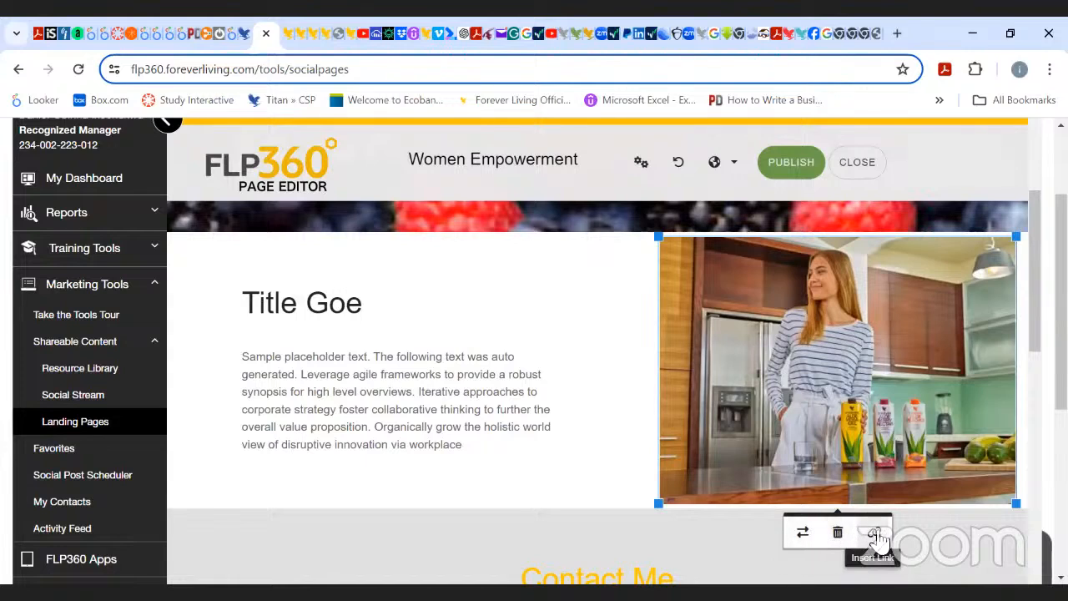
click(804, 534)
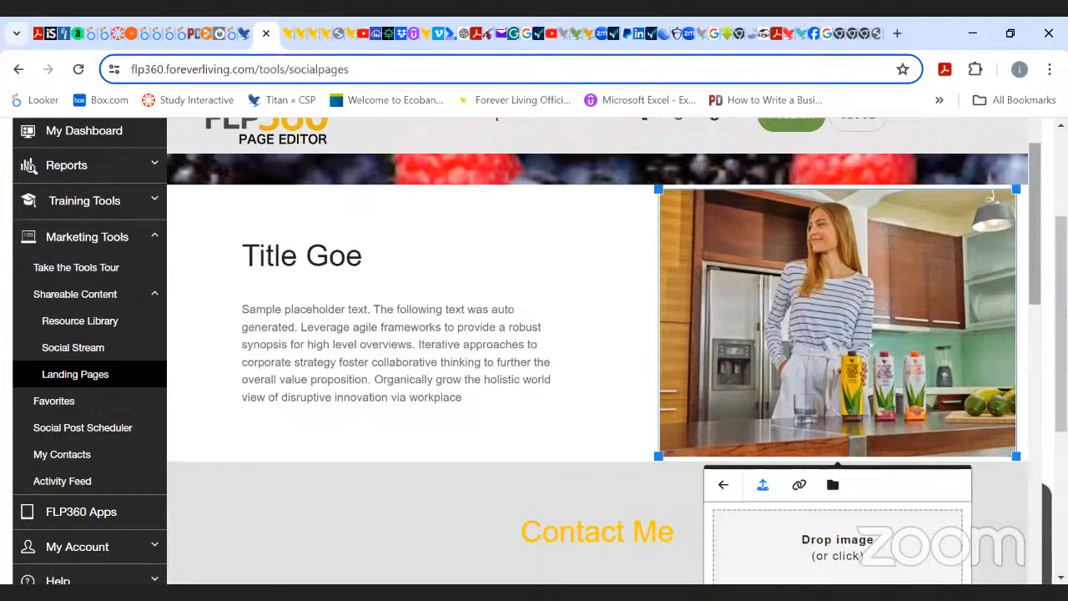
scroll(837, 392, down, 2)
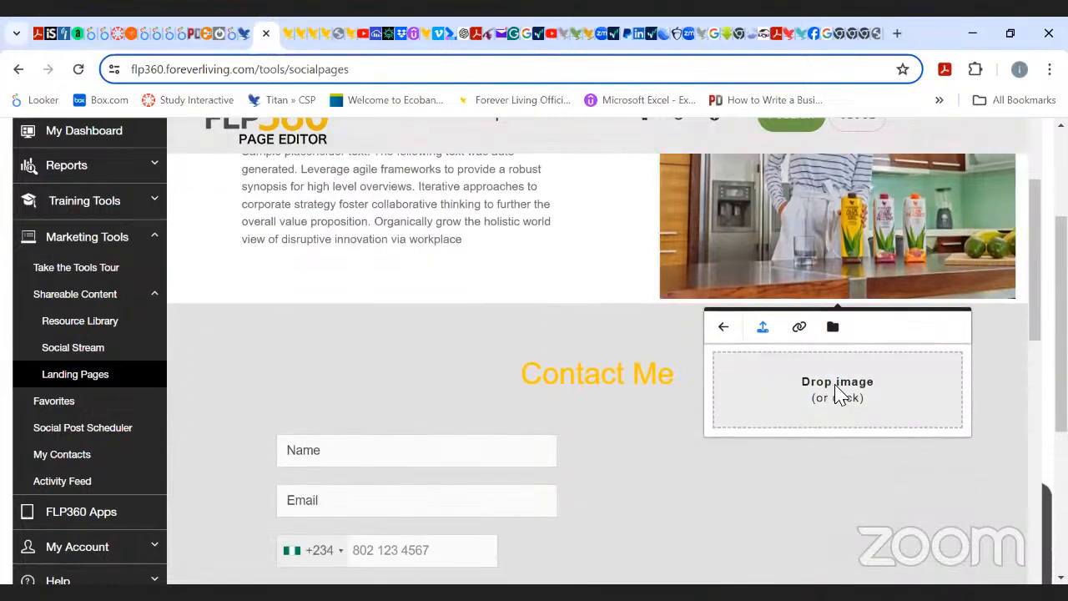
click(837, 392)
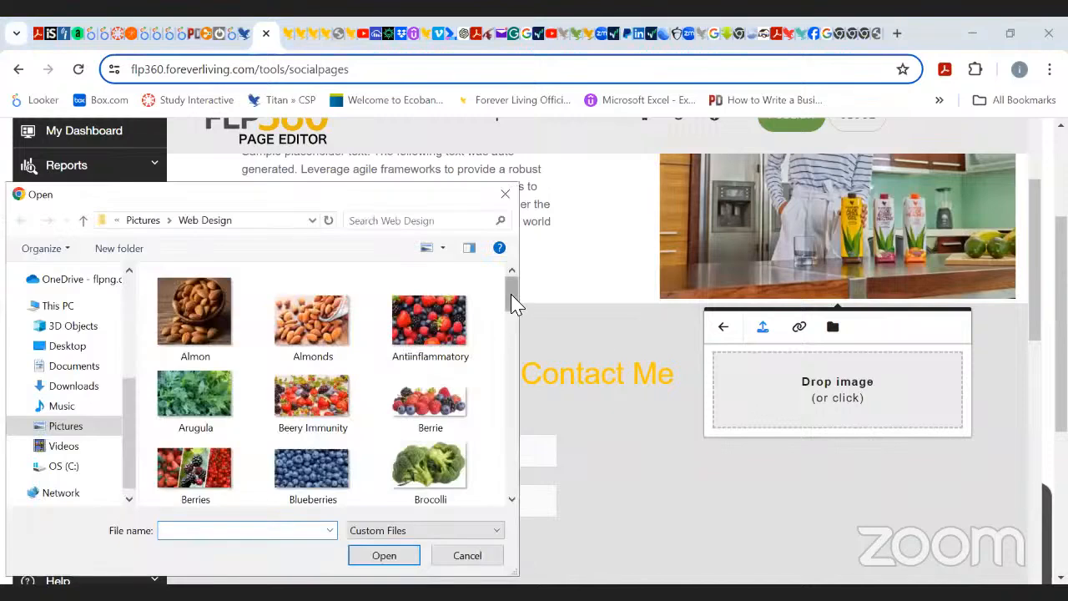
drag(515, 305, 517, 354)
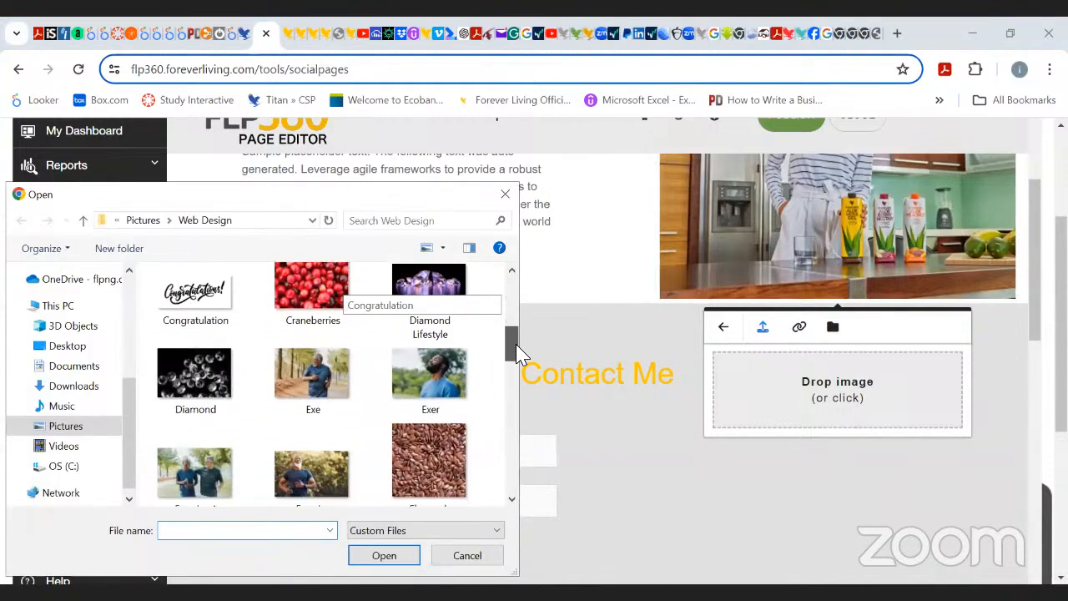
double_click(446, 379)
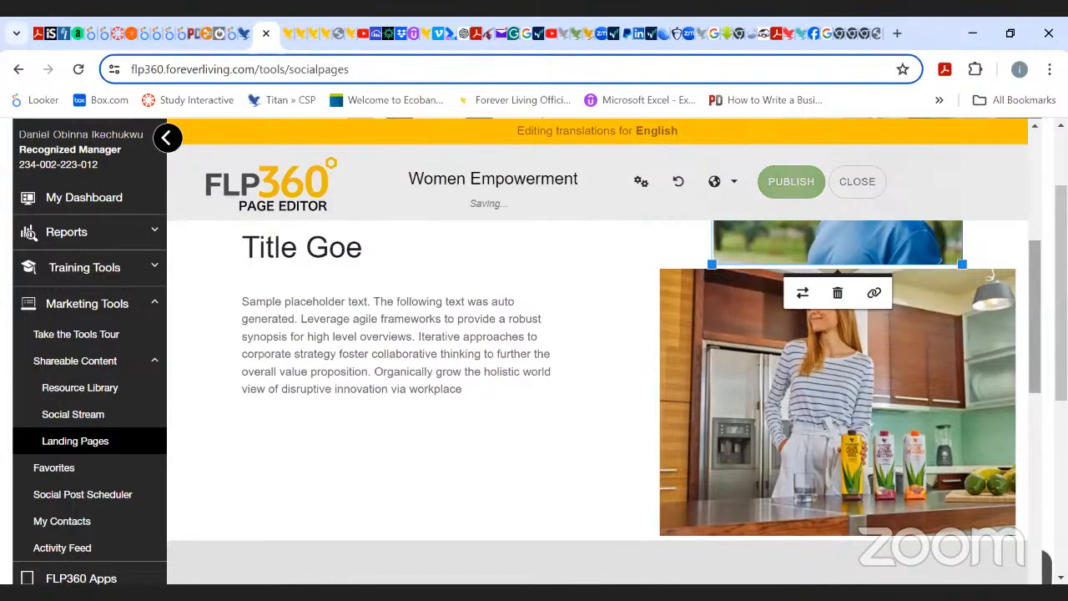
- Delete the kitchen picture of the woman with the product bottles beside the title section
scroll(898, 336, down, 1)
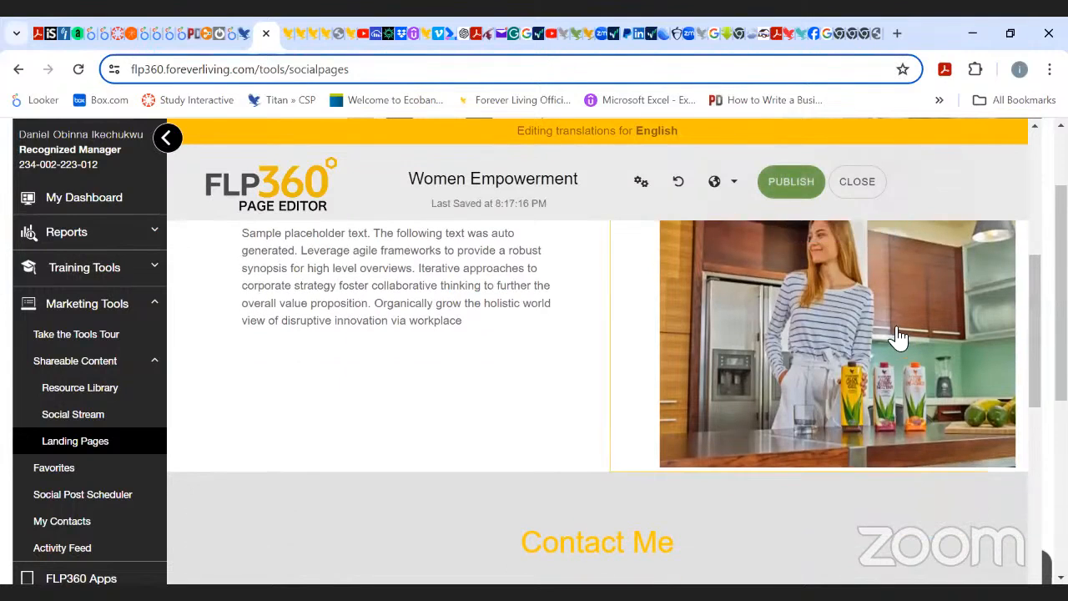
click(898, 336)
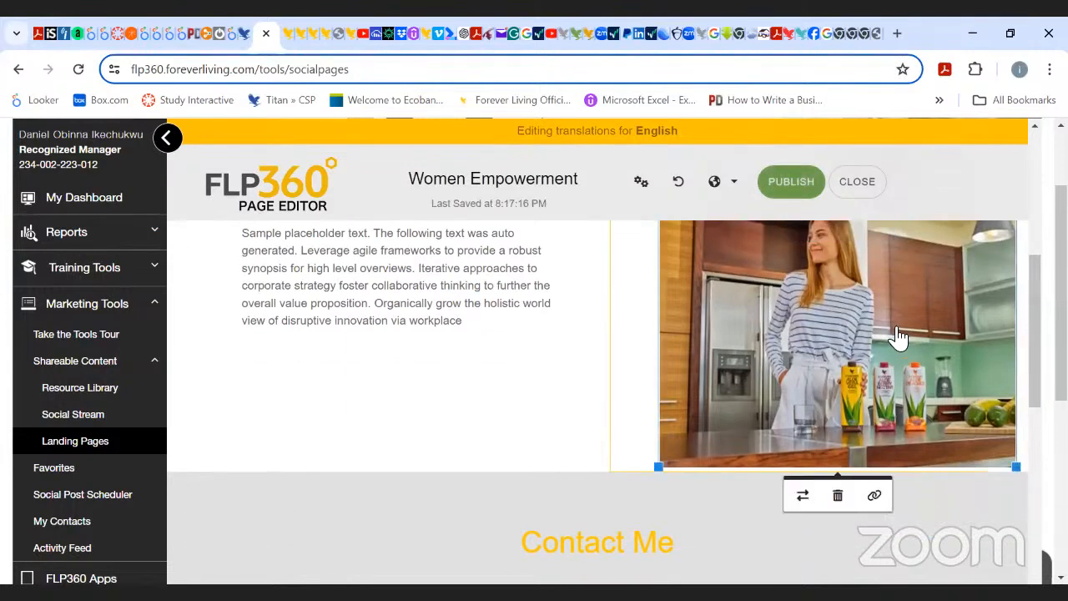
click(838, 495)
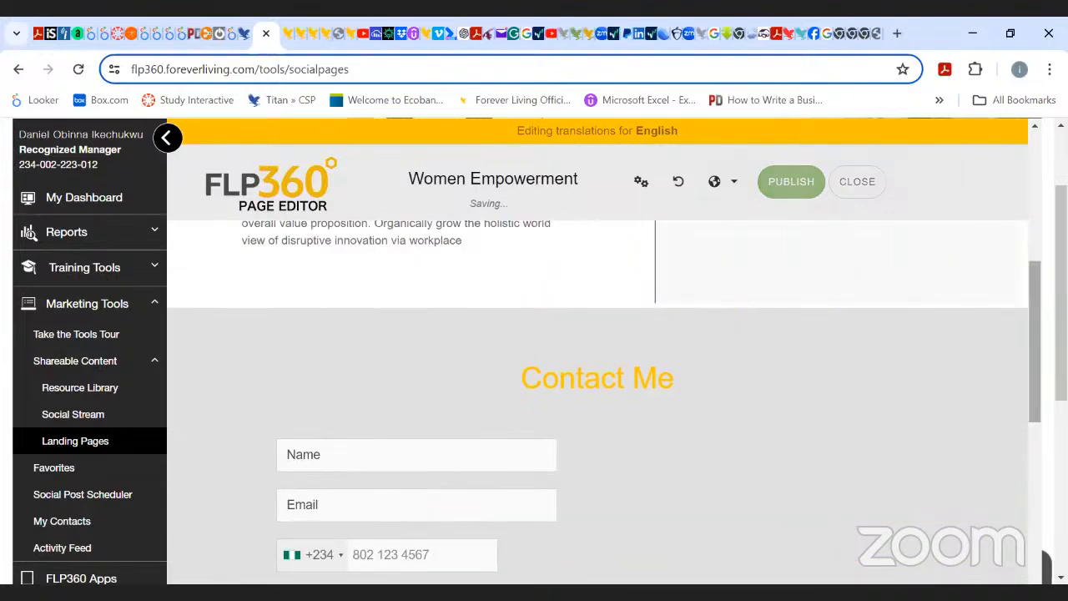
- Replace the empty image placeholder beside the title section with the Exer picture from the Web Design folder
drag(1035, 404, 1033, 337)
click(912, 467)
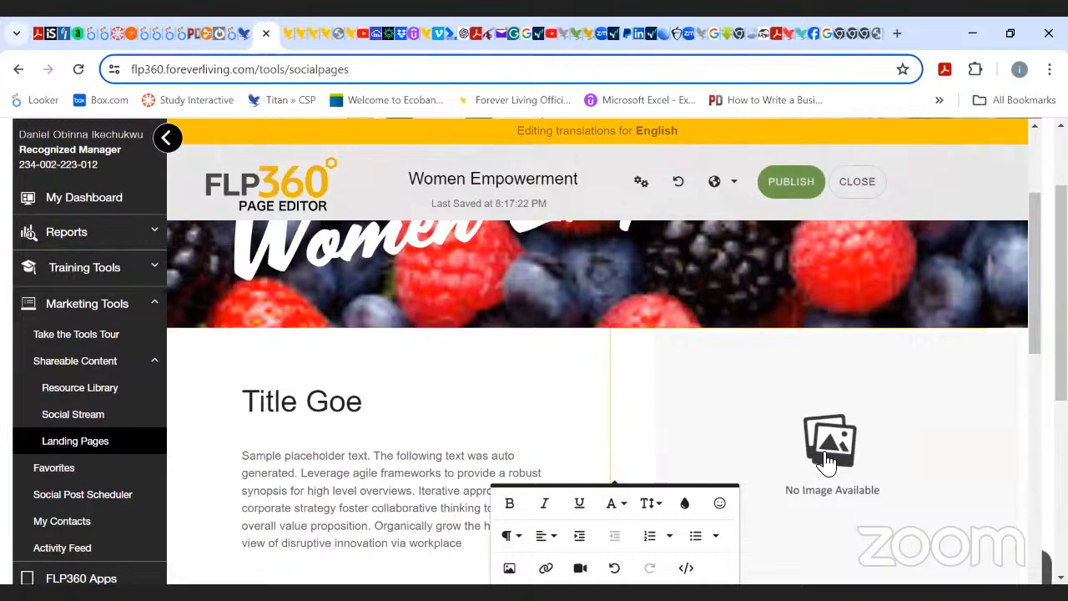
click(828, 459)
scroll(983, 389, down, 3)
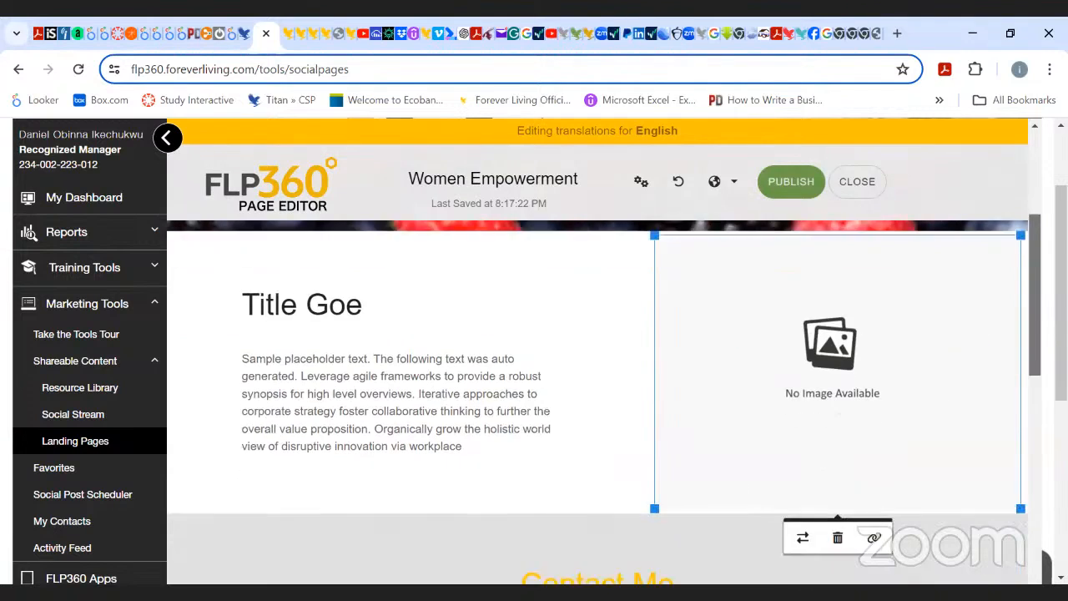
click(838, 357)
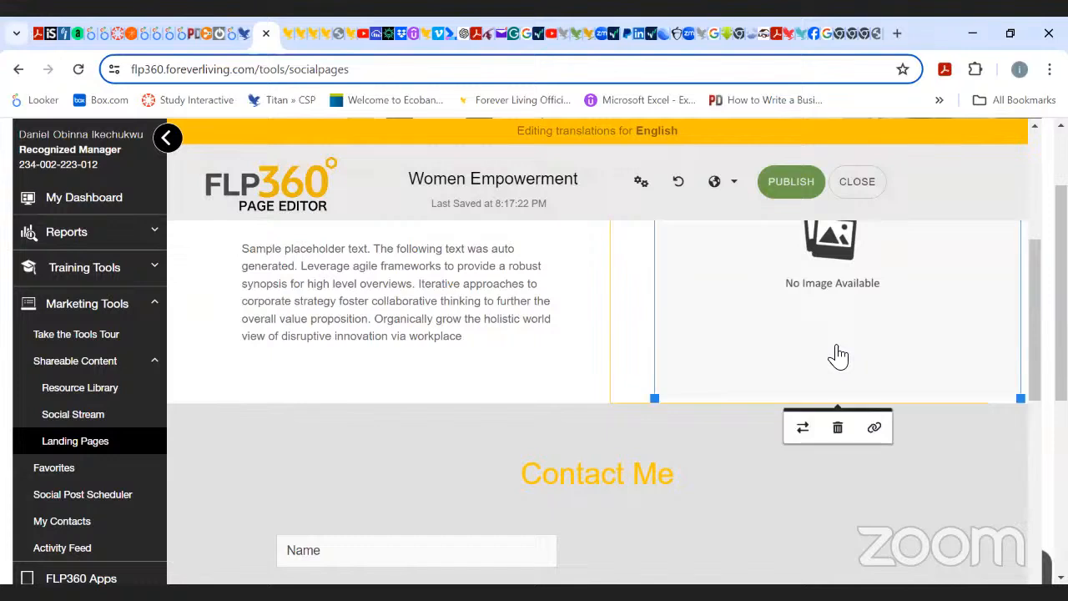
click(804, 430)
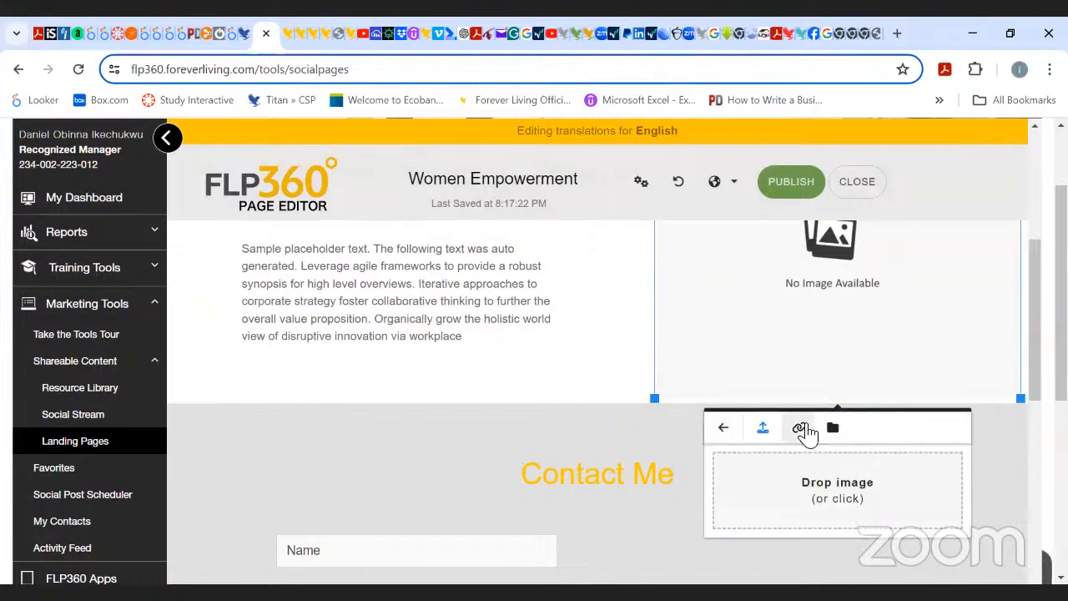
click(822, 500)
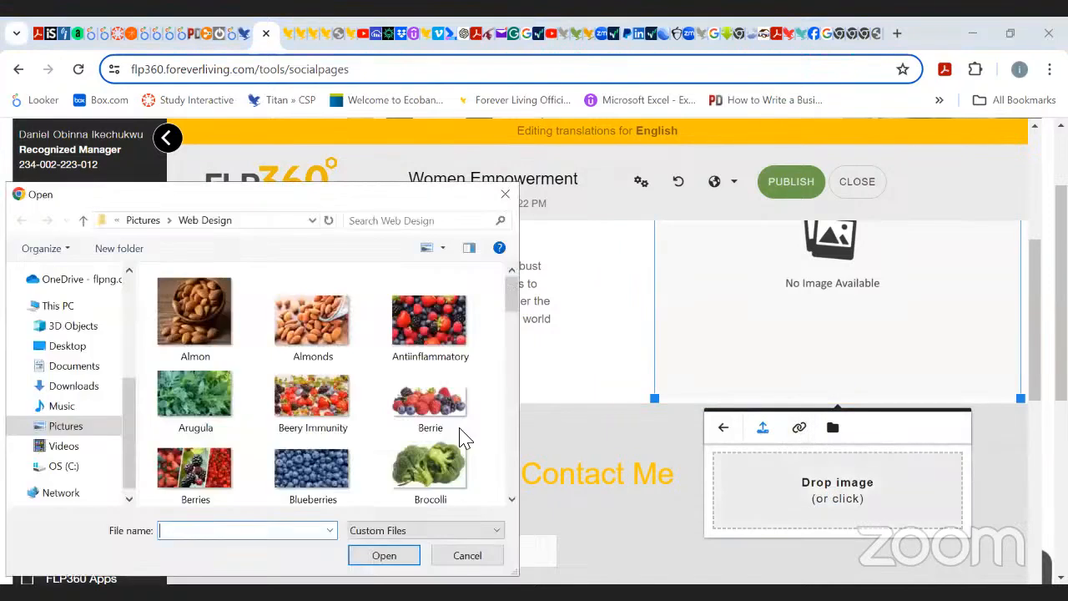
drag(509, 288, 515, 356)
double_click(436, 381)
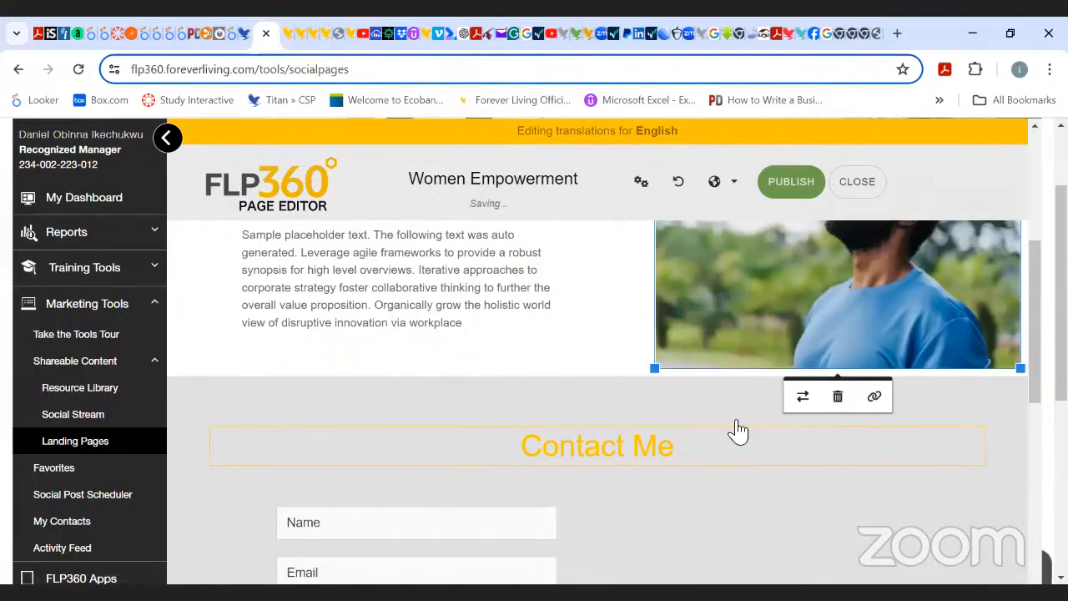
- Change the section title to "Our Mission" and delete the sample placeholder text in the paragraph below it
drag(1035, 322, 1062, 319)
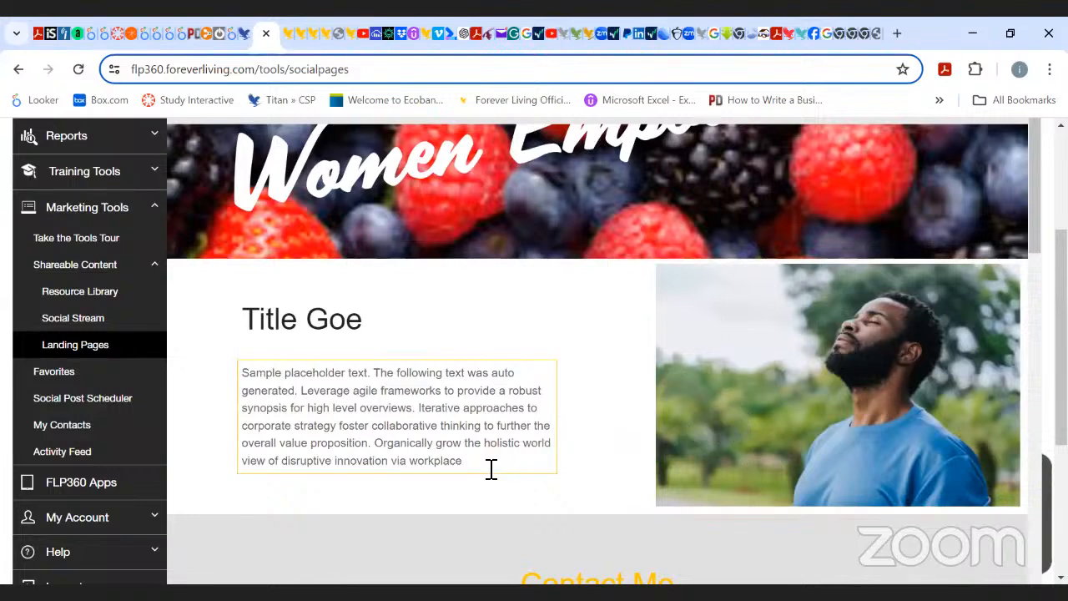
click(389, 320)
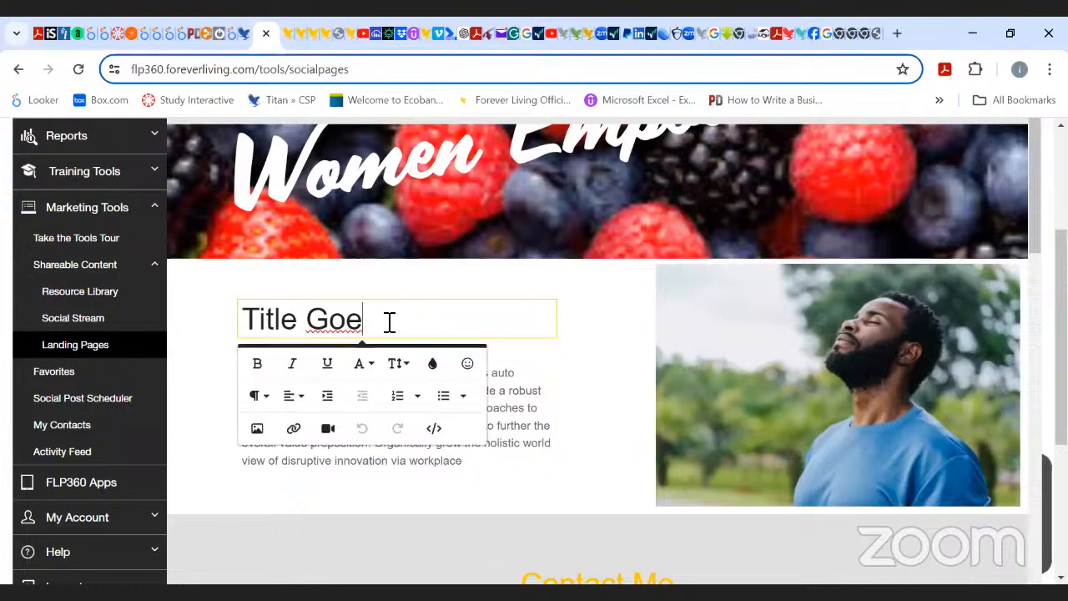
key(BackSpace)
key(BackSpace)
key(BackSpace)
key(BackSpace)
key(BackSpace)
key(BackSpace)
key(BackSpace)
key(BackSpace)
key(BackSpace)
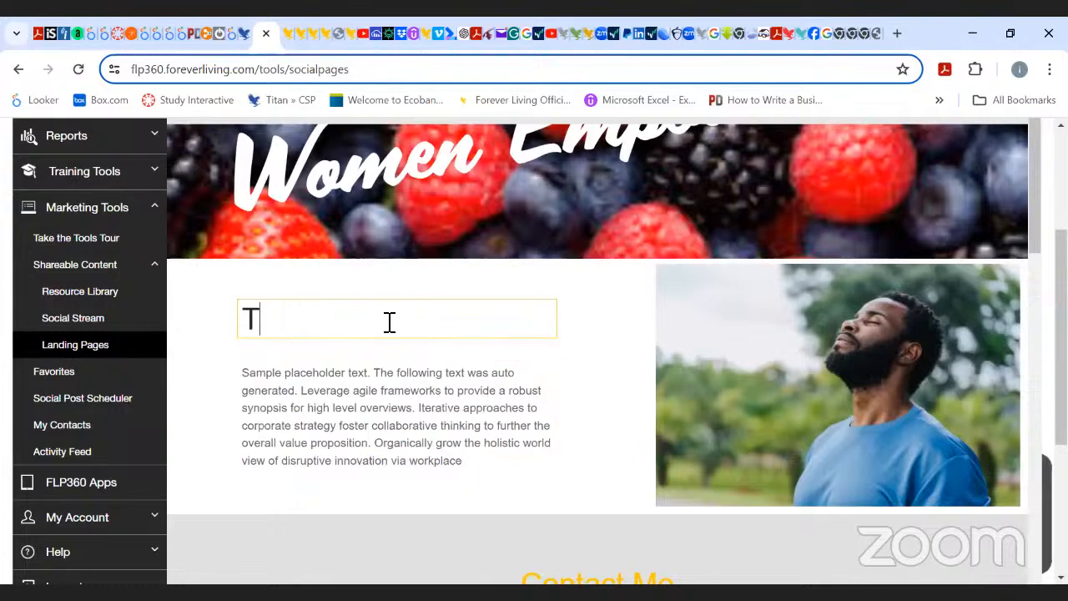
key(BackSpace)
text(Our)
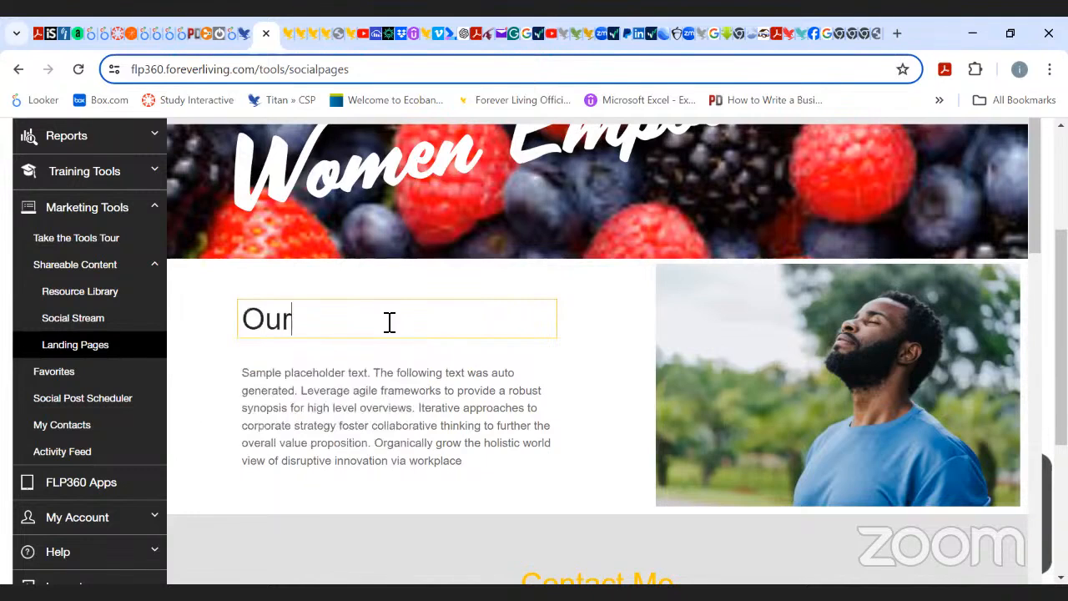
text( Mission)
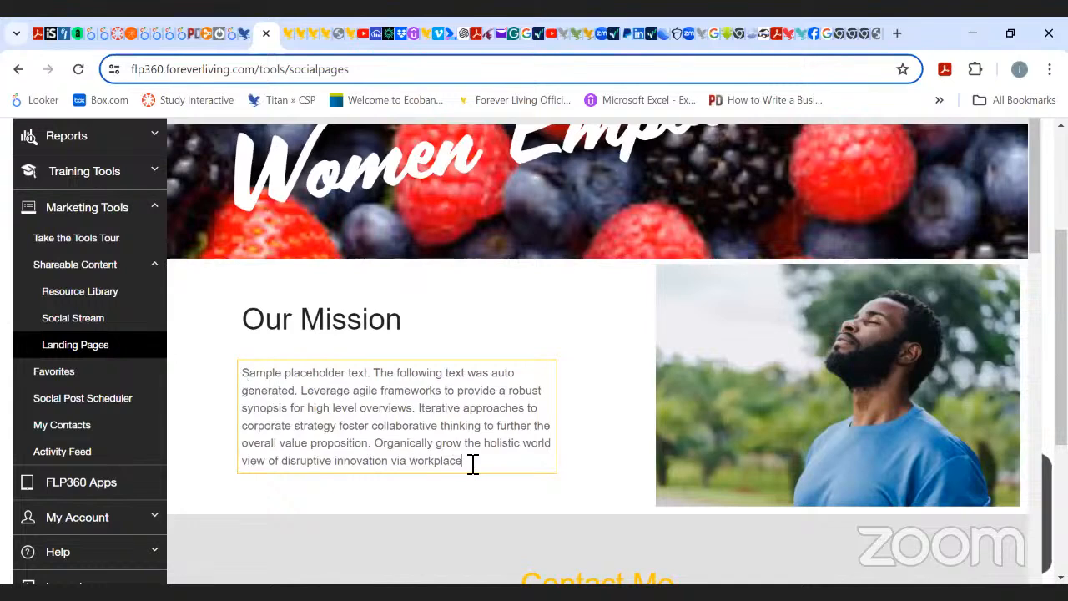
drag(464, 460, 238, 407)
key(BackSpace)
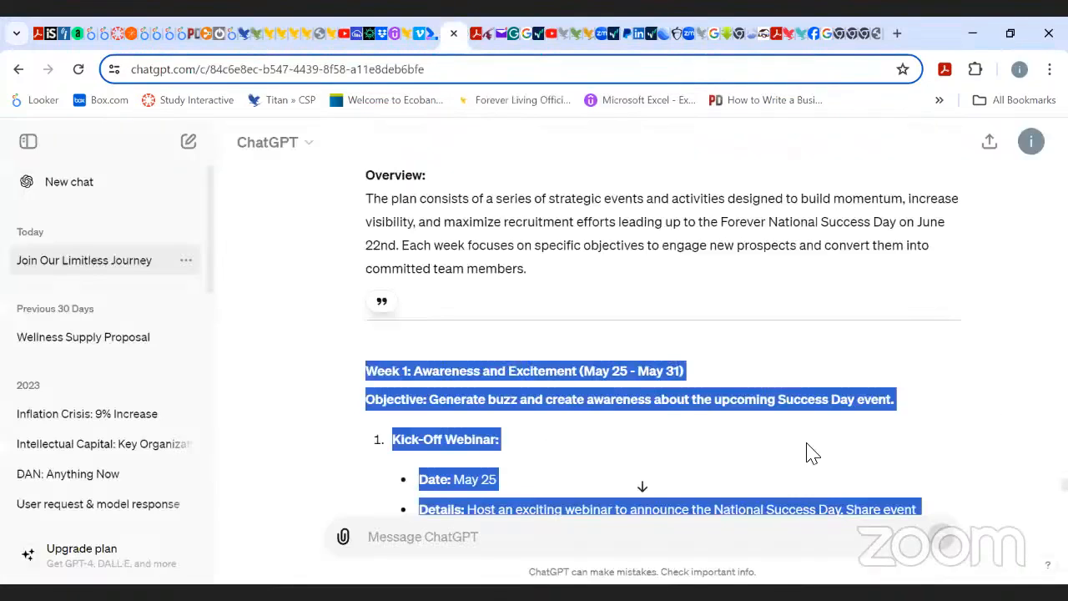
- Switch to ChatGPT and send the prompt "Write in 250 words an inspiring mission statement for women empowerment - a group of entrepreneurs"
click(1008, 294)
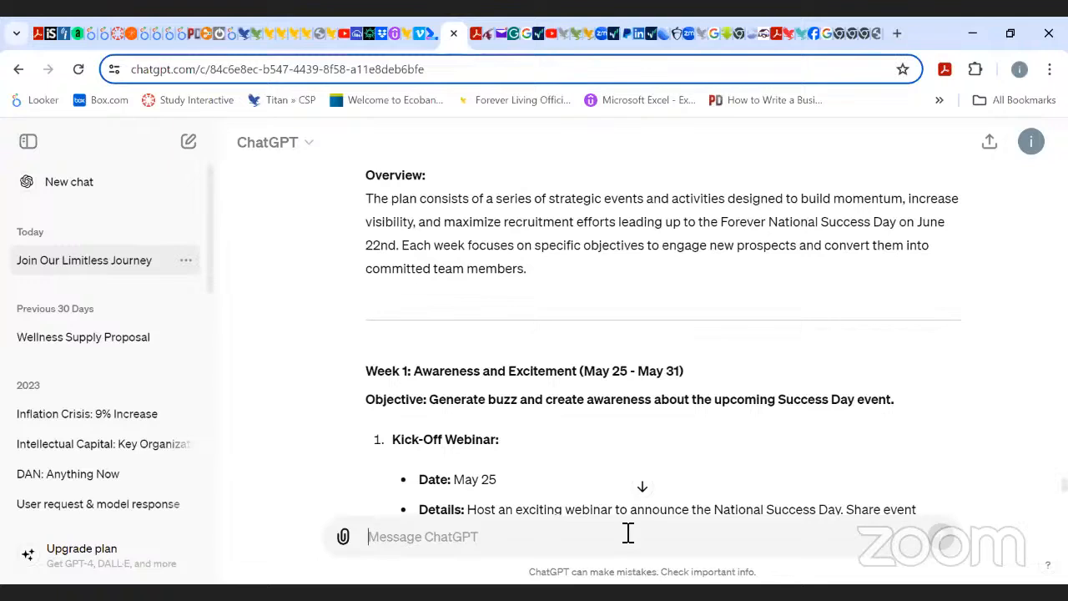
text(W)
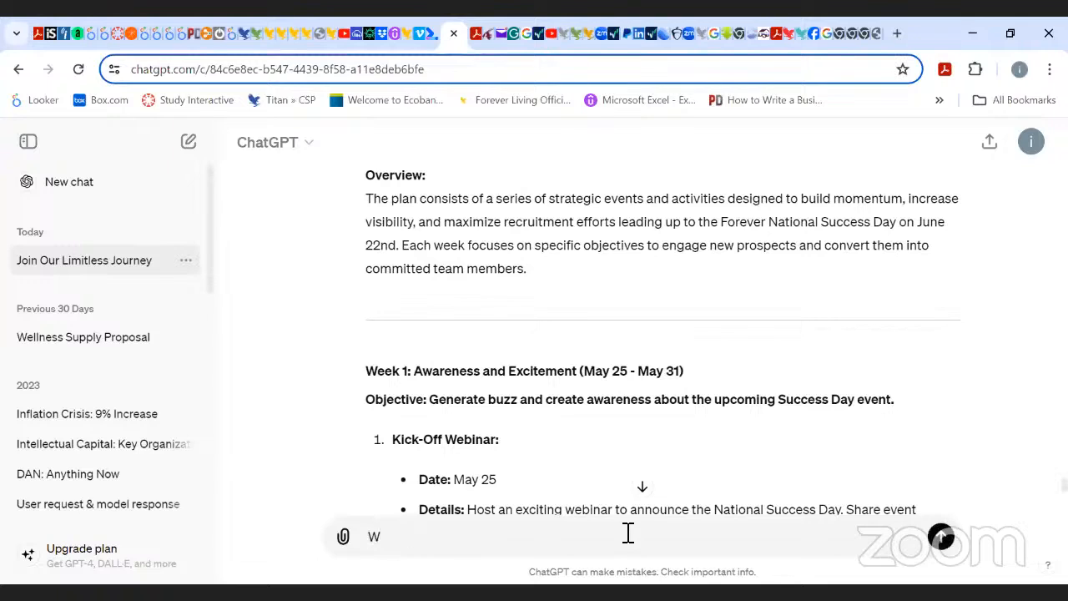
text(rite in 250 words)
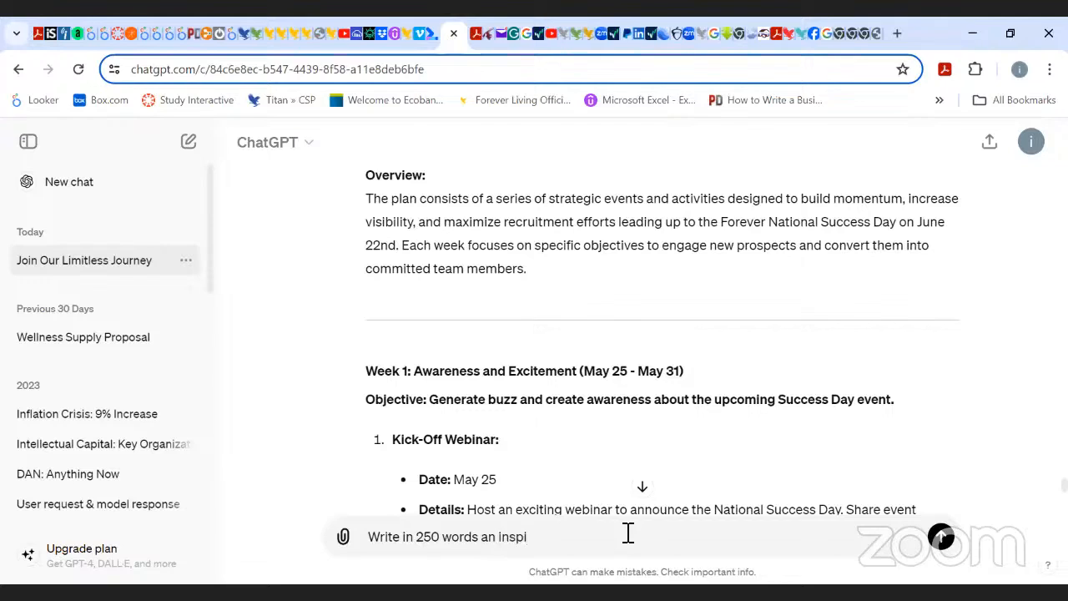
text(an inspiring mission statement for)
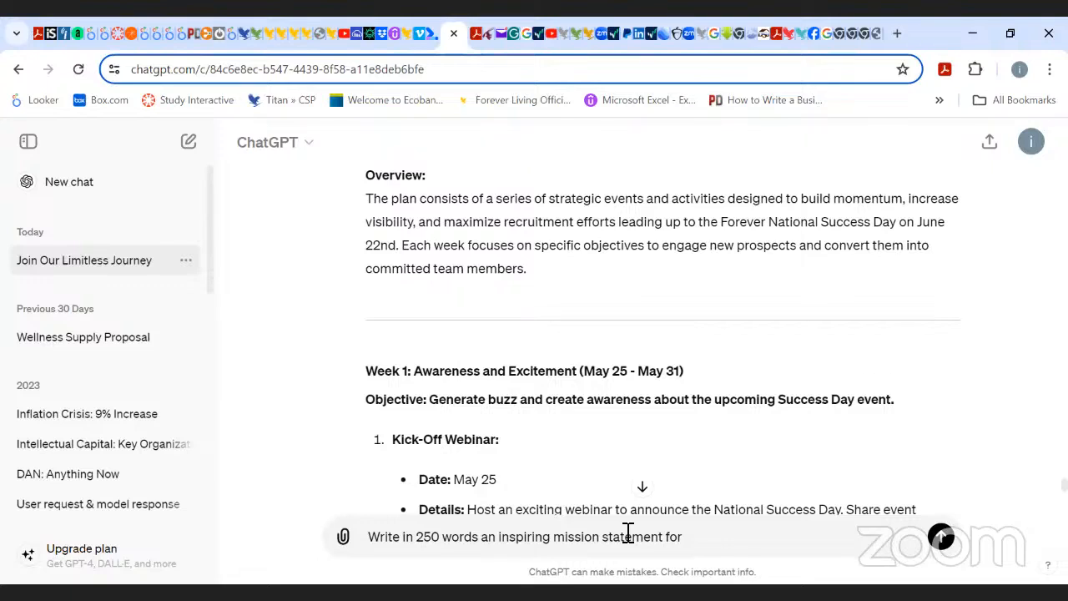
text(women wmpoe)
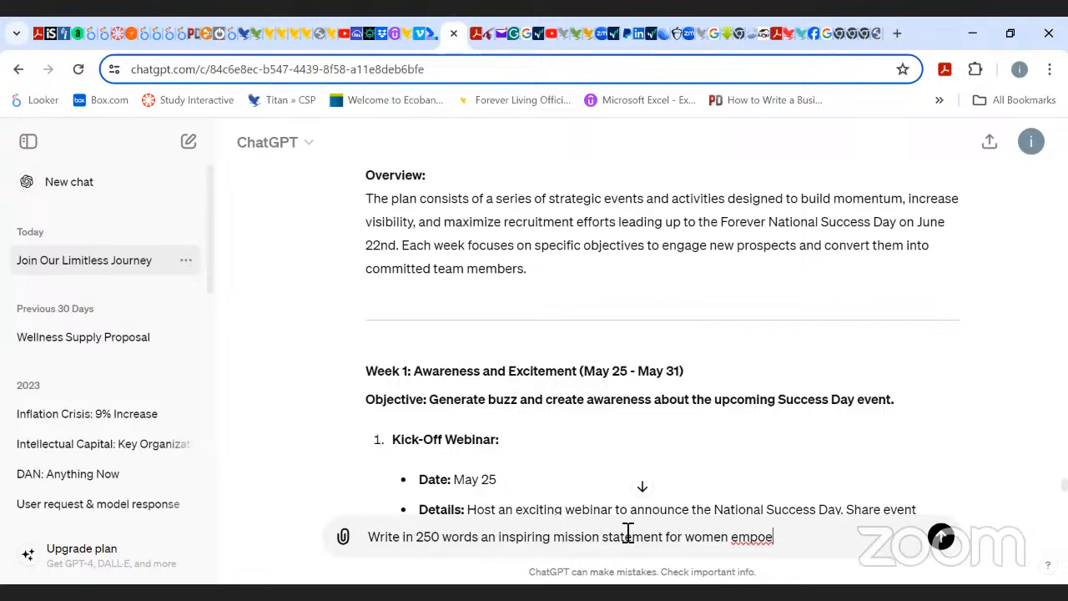
key(BackSpace)
text(wermen)
text(t - a g)
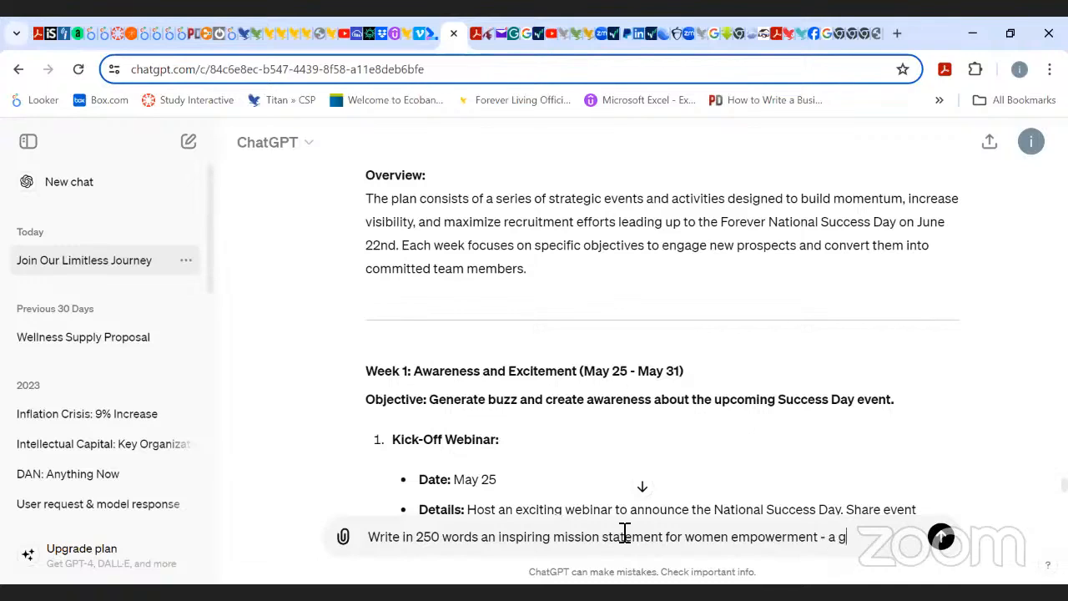
text(roup of entrepr)
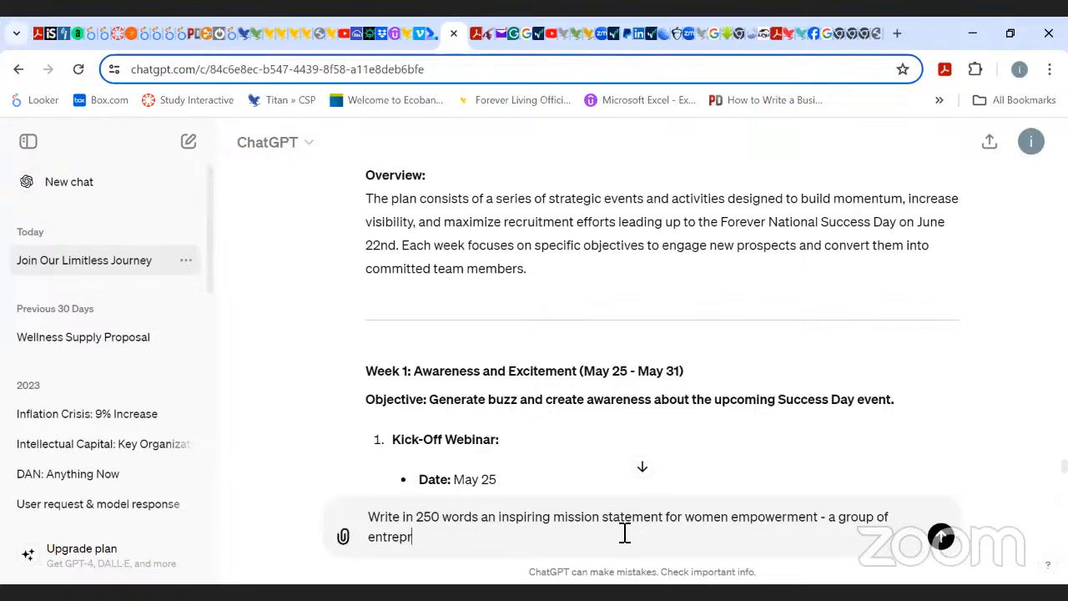
text(eneurs)
key(Return)
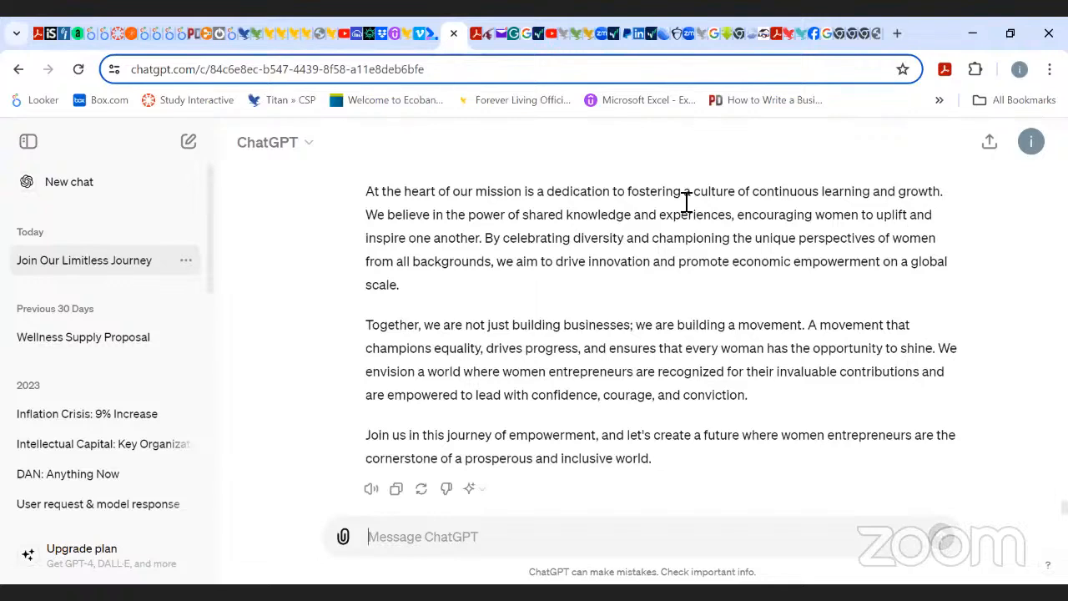
- Read through the generated mission statement from its heading to its closing paragraph
scroll(683, 204, down, 1)
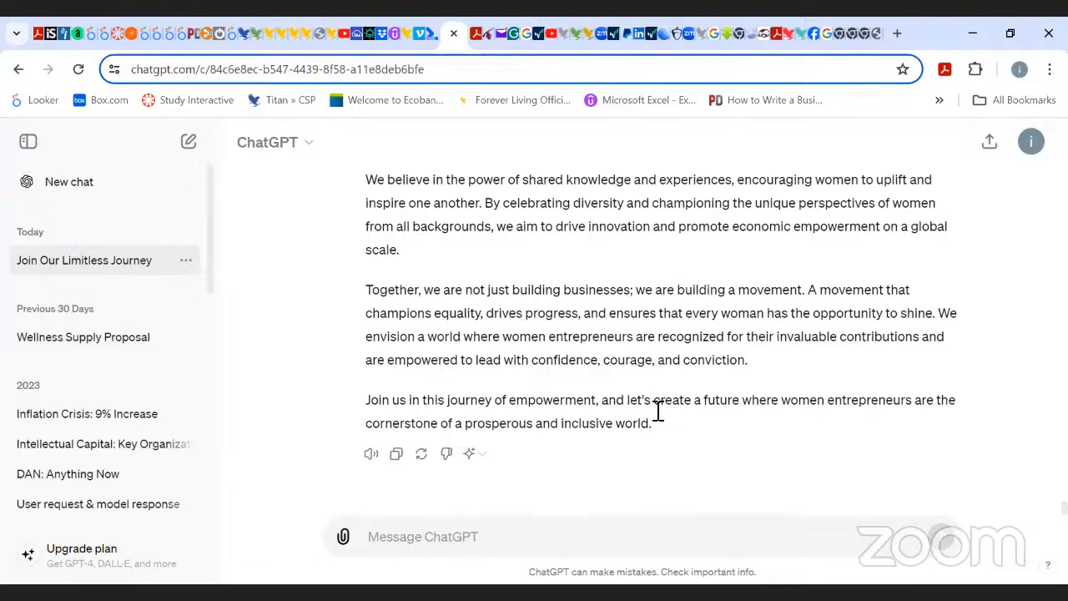
click(992, 145)
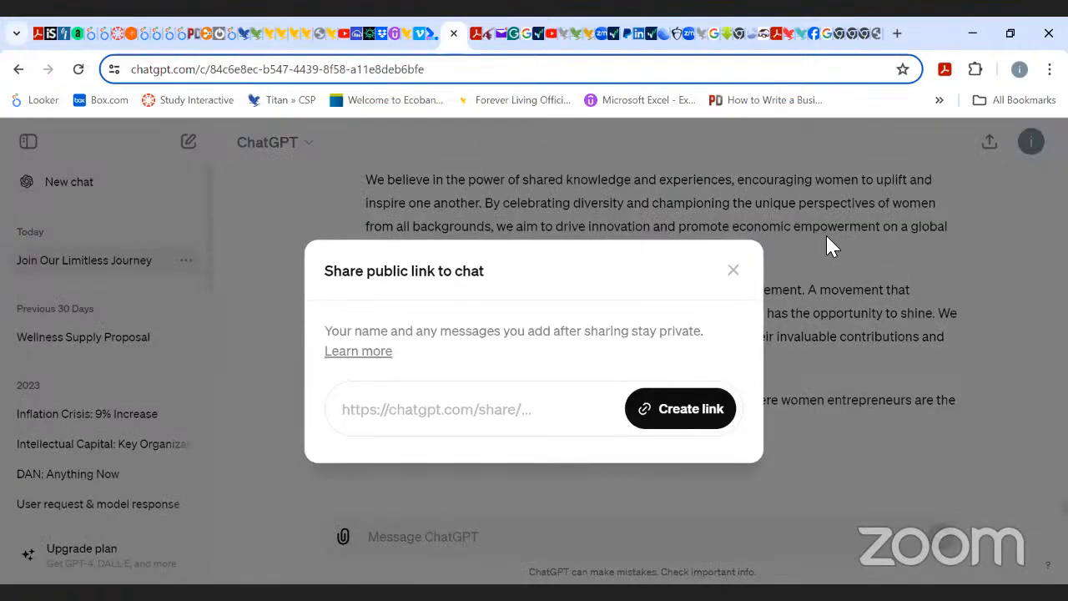
click(734, 271)
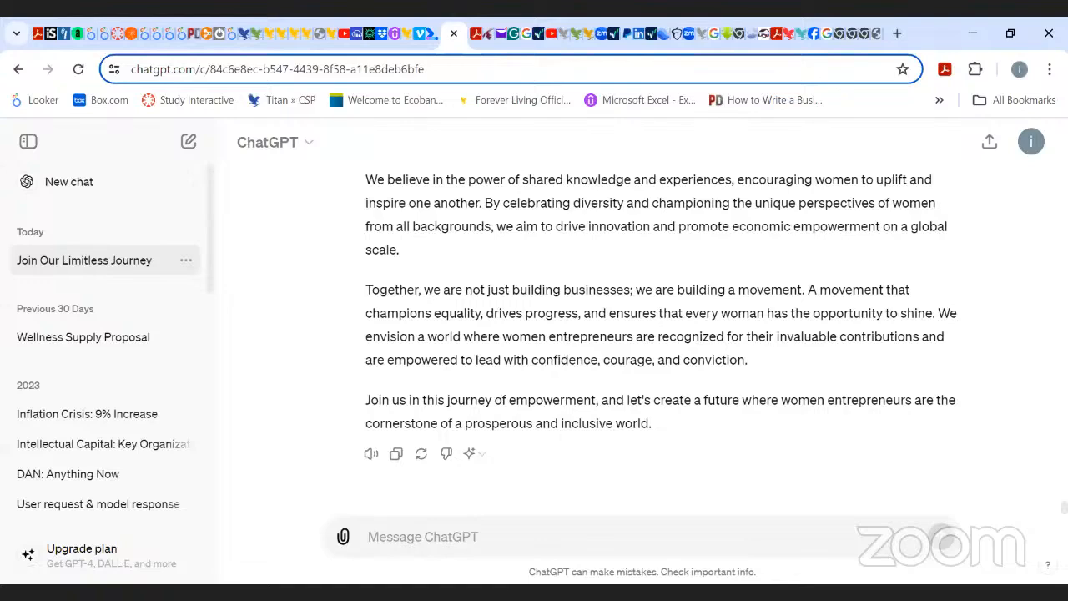
scroll(659, 334, up, 10)
scroll(659, 334, down, 10)
scroll(659, 334, up, 8)
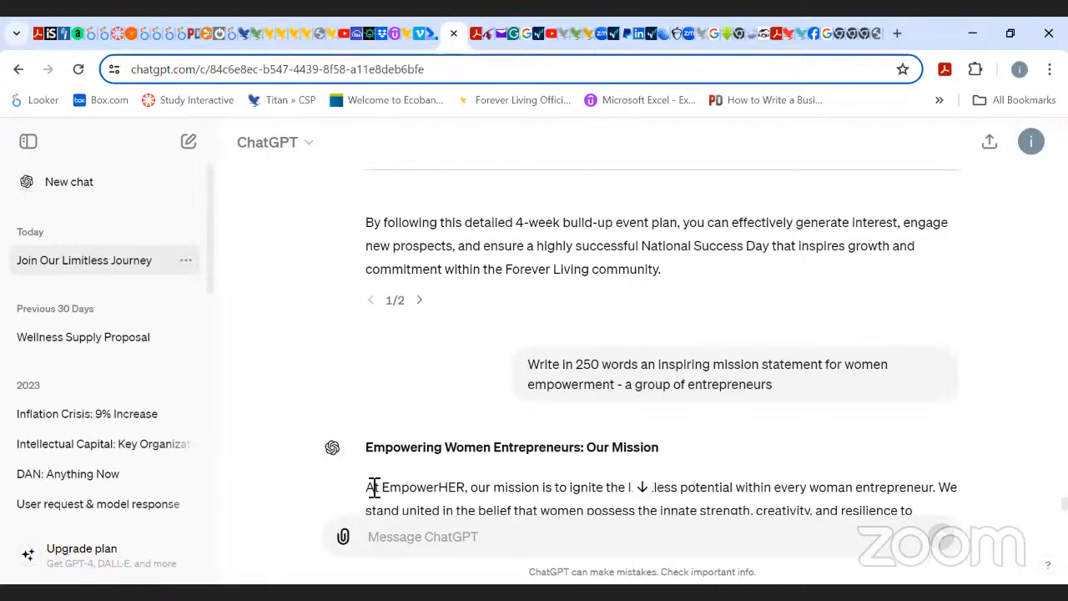
- Copy the body of the generated mission statement, from "At EmpowerHER" through the closing sentence ending "inclusive world."
drag(371, 487, 650, 420)
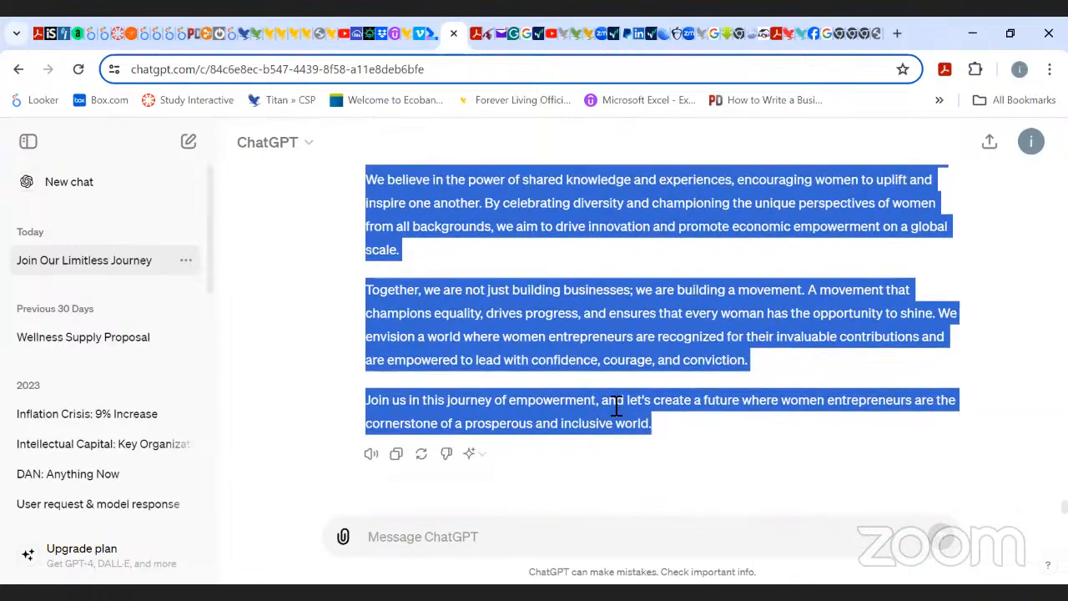
right_click(616, 407)
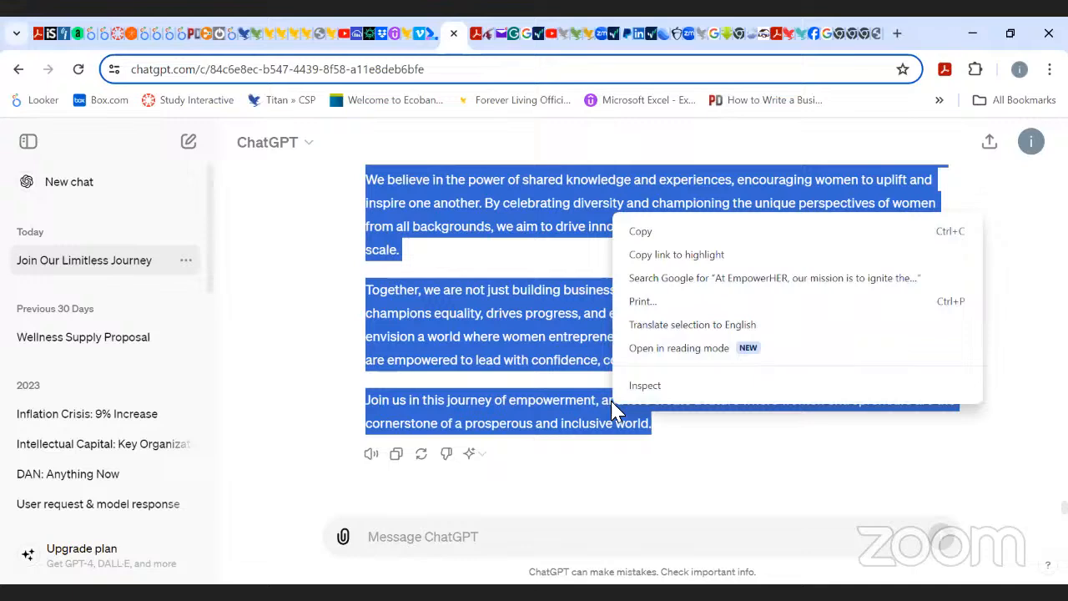
click(641, 233)
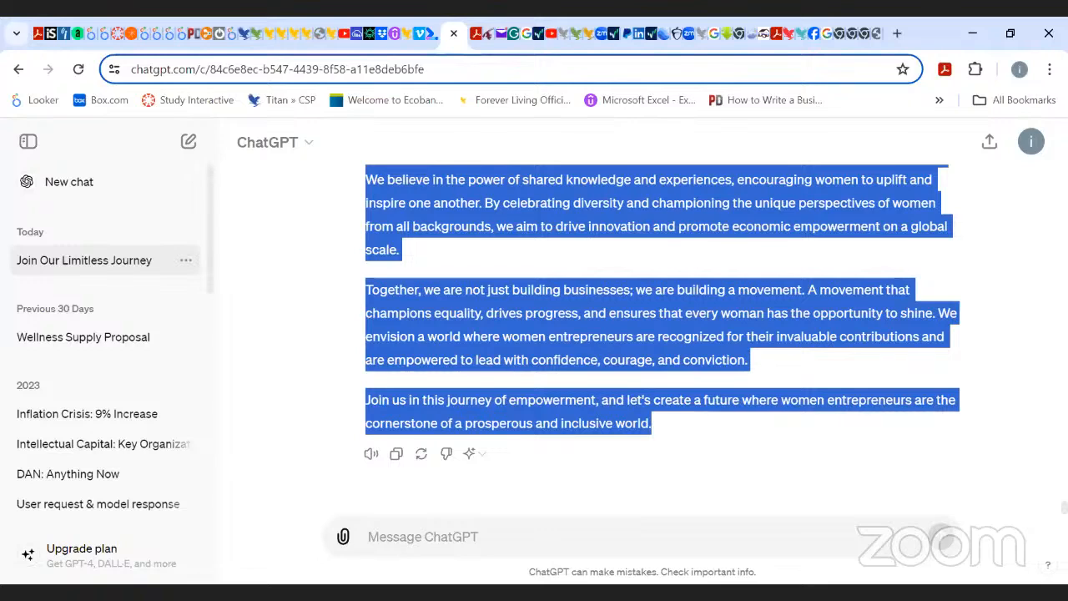
key(alt+Tab)
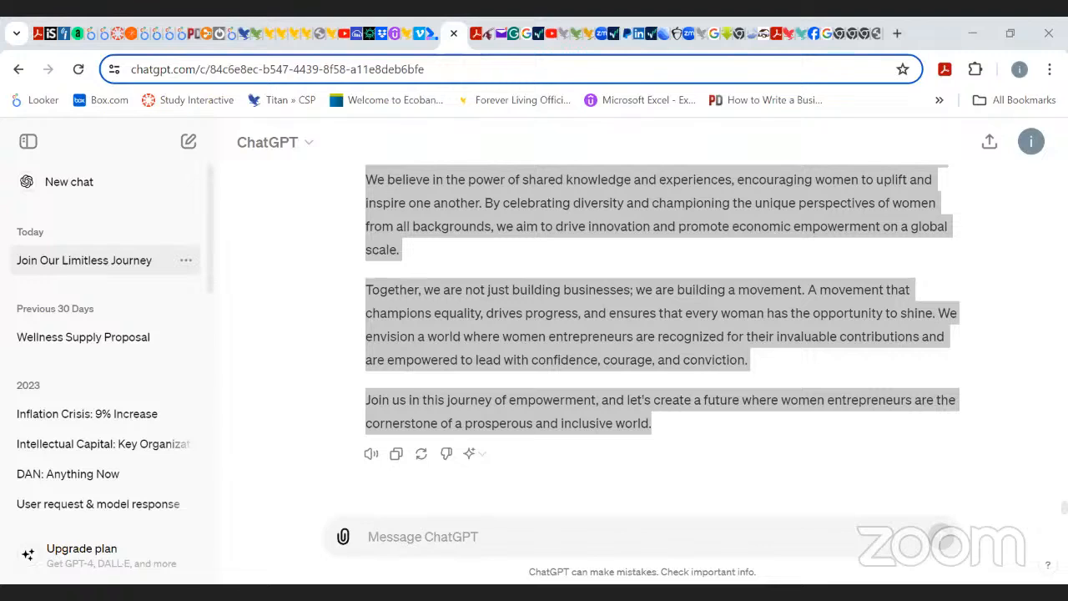
- Switch to the FLP360 page editor and delete the remaining sample placeholder text under the Our Mission title
click(258, 35)
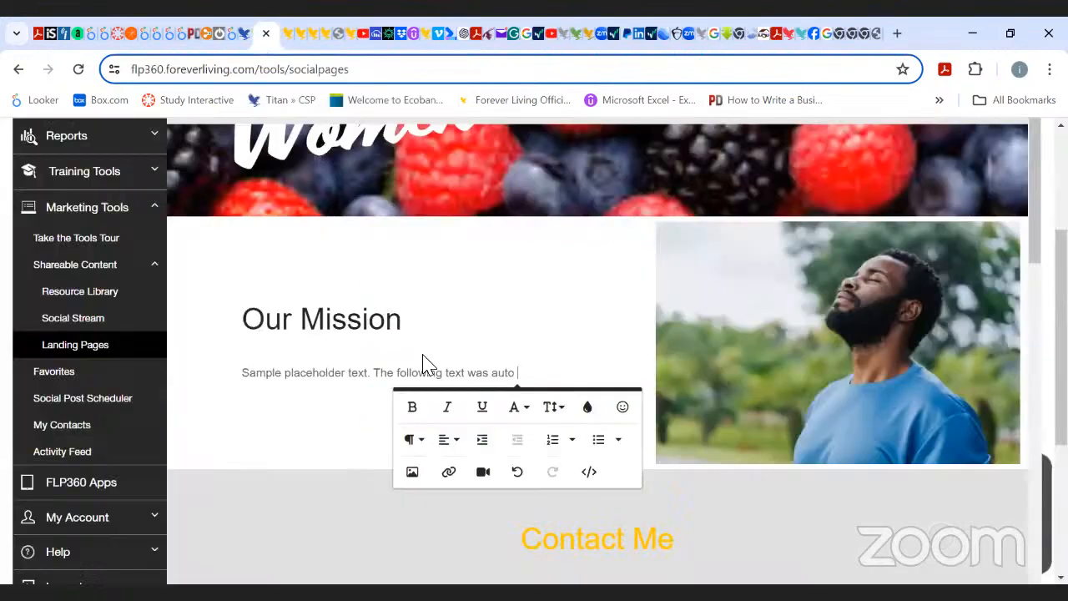
click(531, 378)
key(BackSpace)
key(BackSpace)
key(BackSpace)
key(BackSpace)
key(BackSpace)
key(BackSpace)
key(BackSpace)
key(BackSpace)
key(BackSpace)
key(BackSpace)
key(BackSpace)
key(BackSpace)
key(BackSpace)
key(BackSpace)
key(BackSpace)
key(BackSpace)
key(BackSpace)
key(BackSpace)
key(BackSpace)
key(BackSpace)
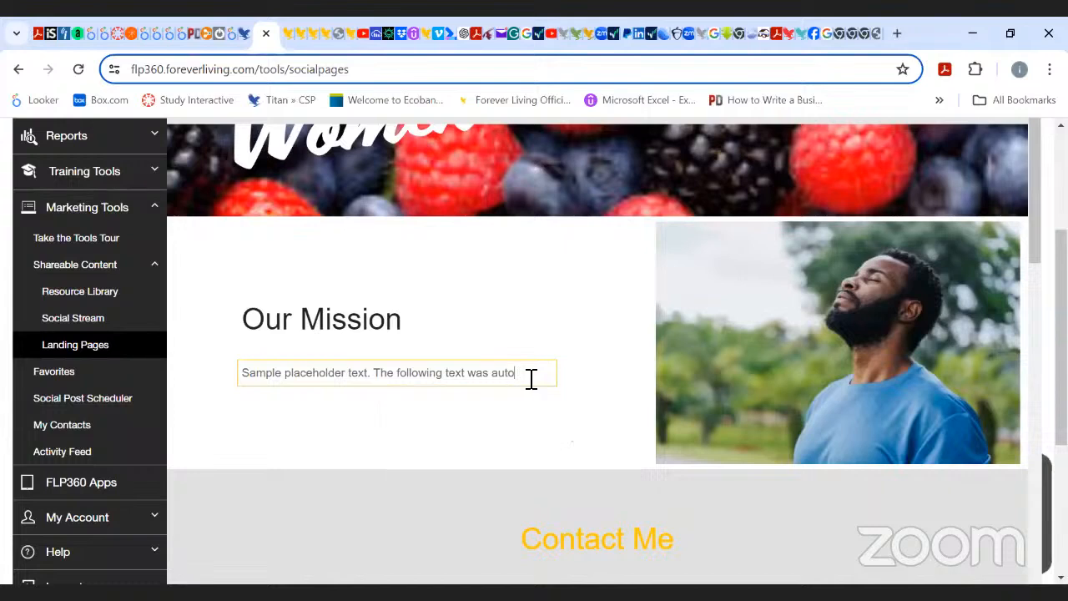
key(BackSpace)
key(BackSpace)
key(BackSpace)
key(BackSpace)
key(BackSpace)
key(BackSpace)
key(BackSpace)
key(BackSpace)
key(BackSpace)
key(BackSpace)
key(BackSpace)
key(BackSpace)
key(BackSpace)
key(BackSpace)
key(BackSpace)
key(BackSpace)
key(BackSpace)
key(BackSpace)
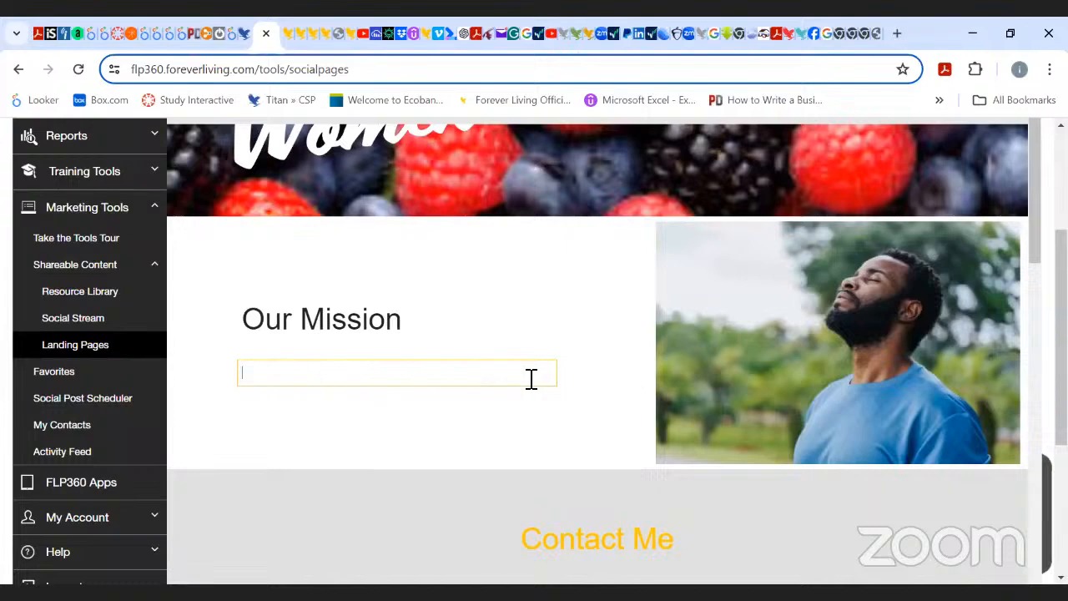
- Paste the mission paragraph under the title keeping its format, and fix its opening to read "Our mission"
key(ctrl+v)
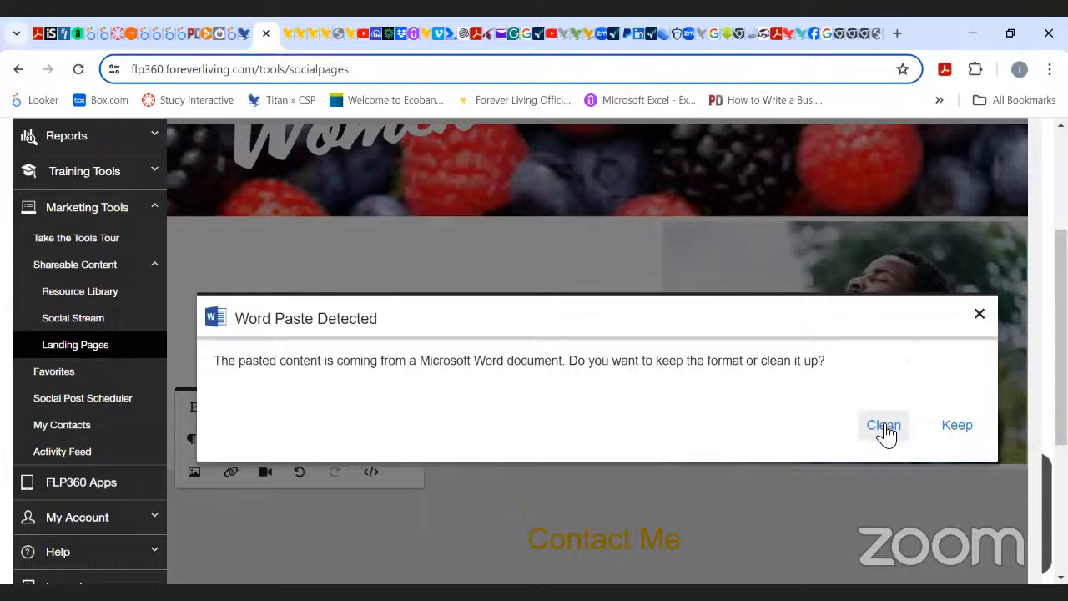
click(957, 425)
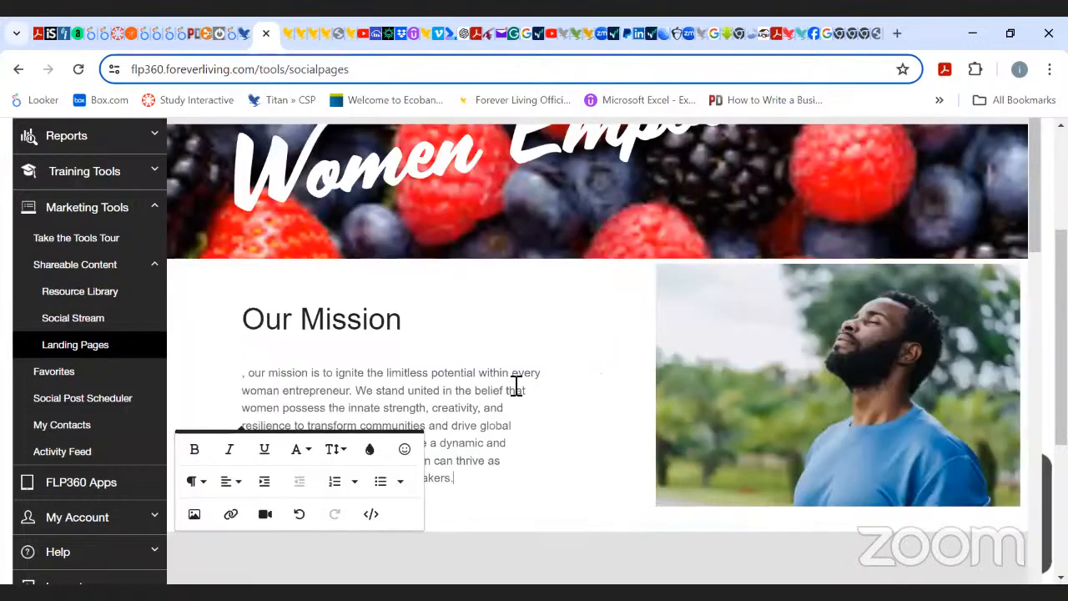
click(252, 378)
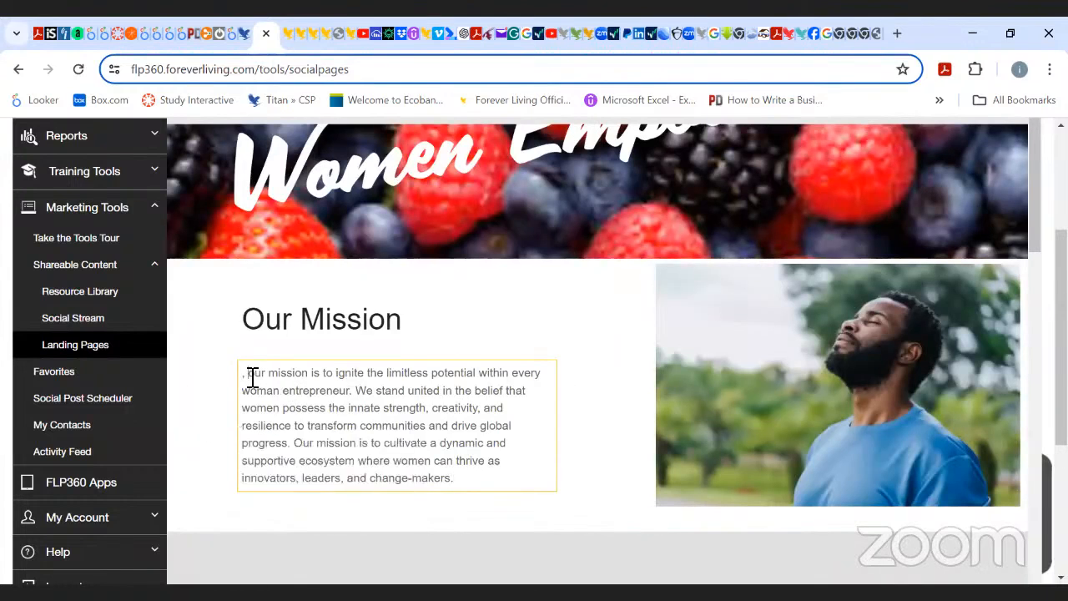
key(BackSpace)
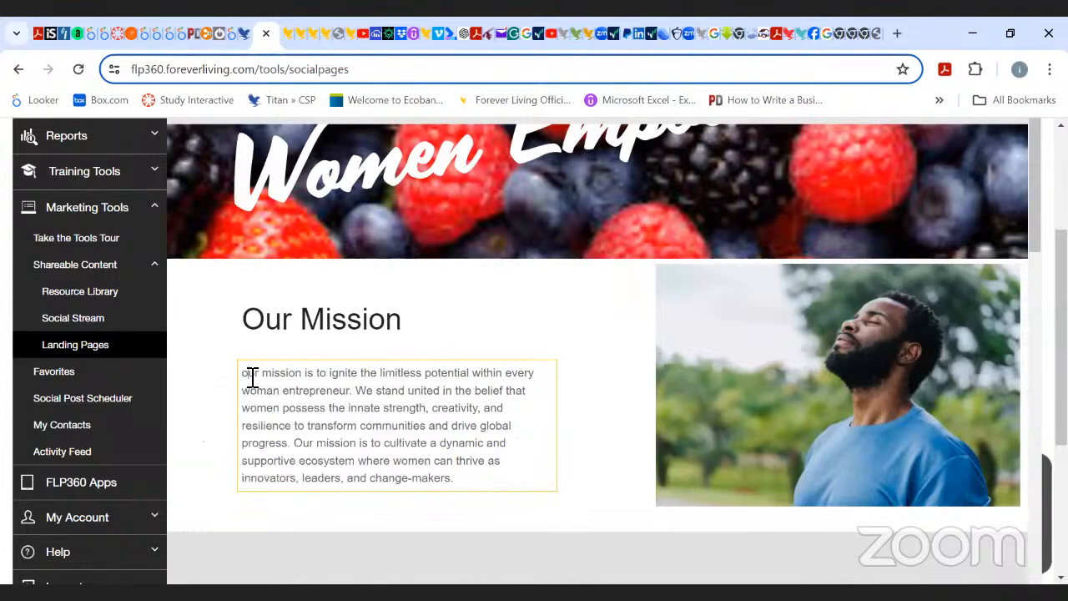
key(Delete)
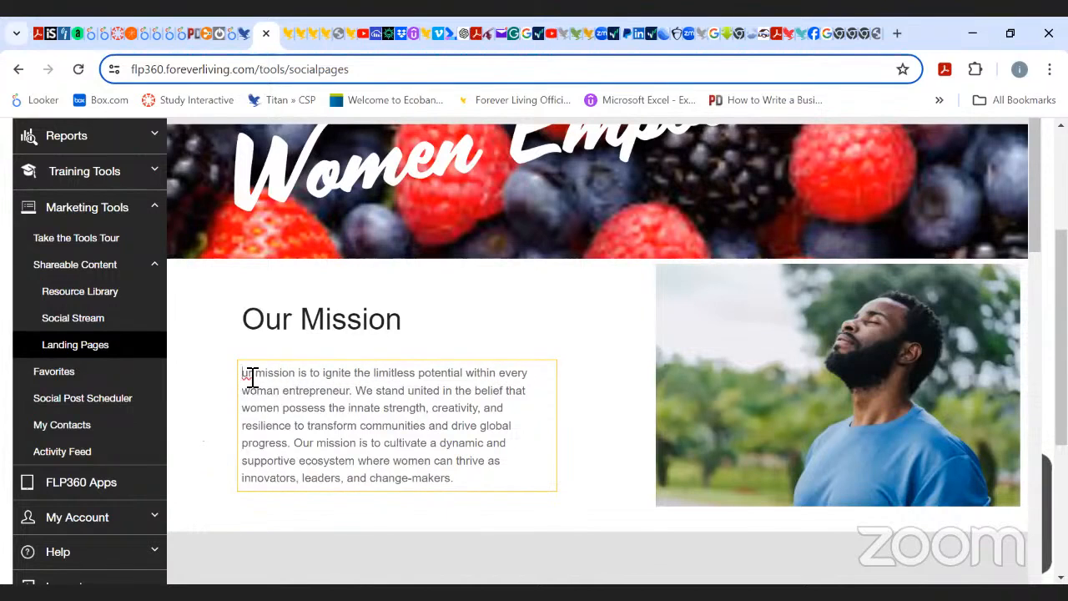
text(O)
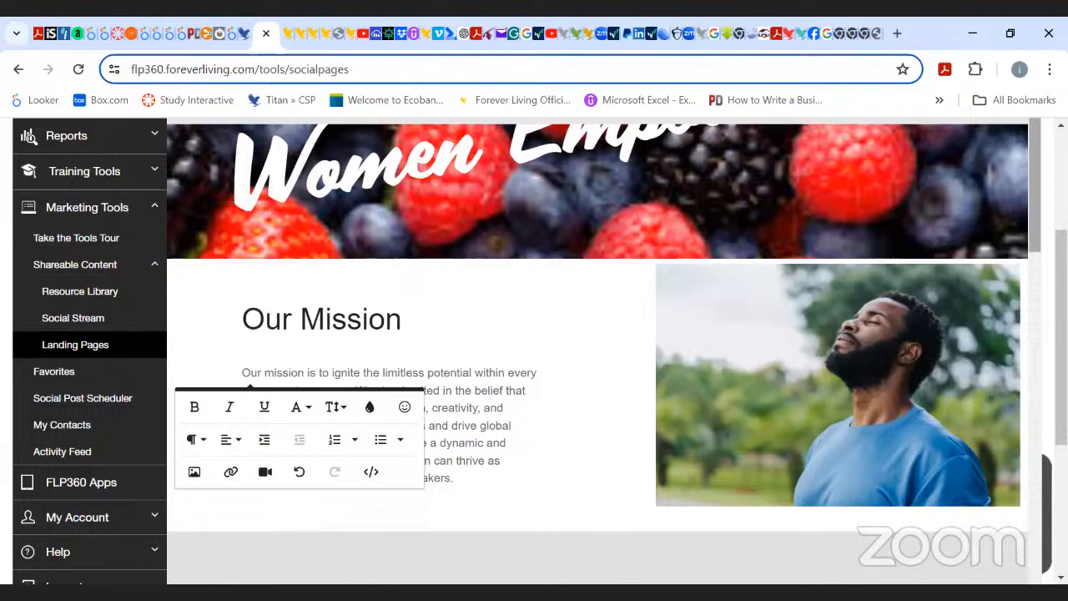
scroll(504, 268, down, 3)
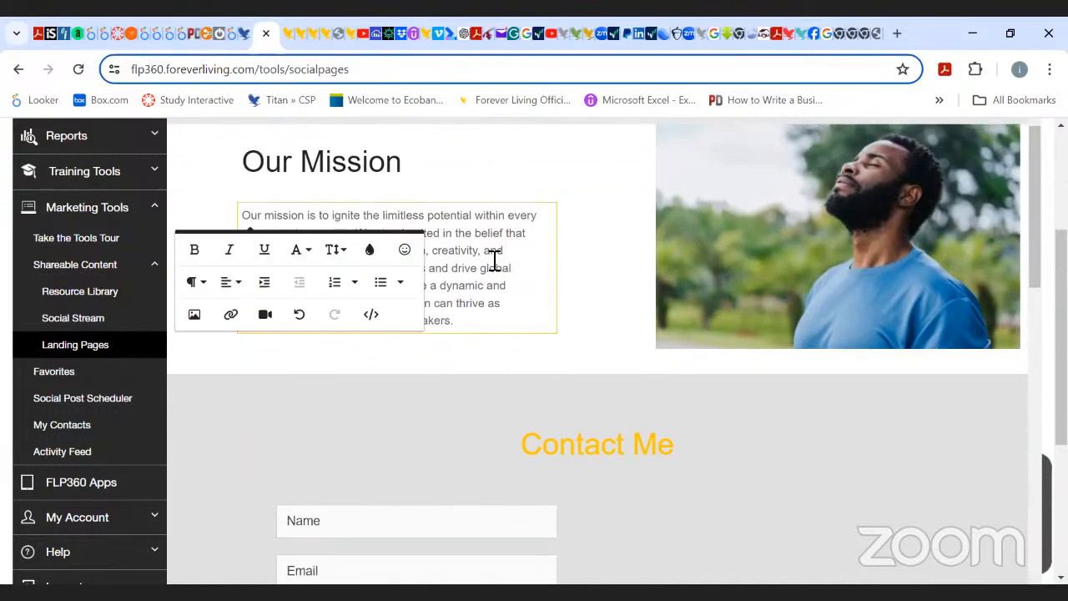
click(491, 252)
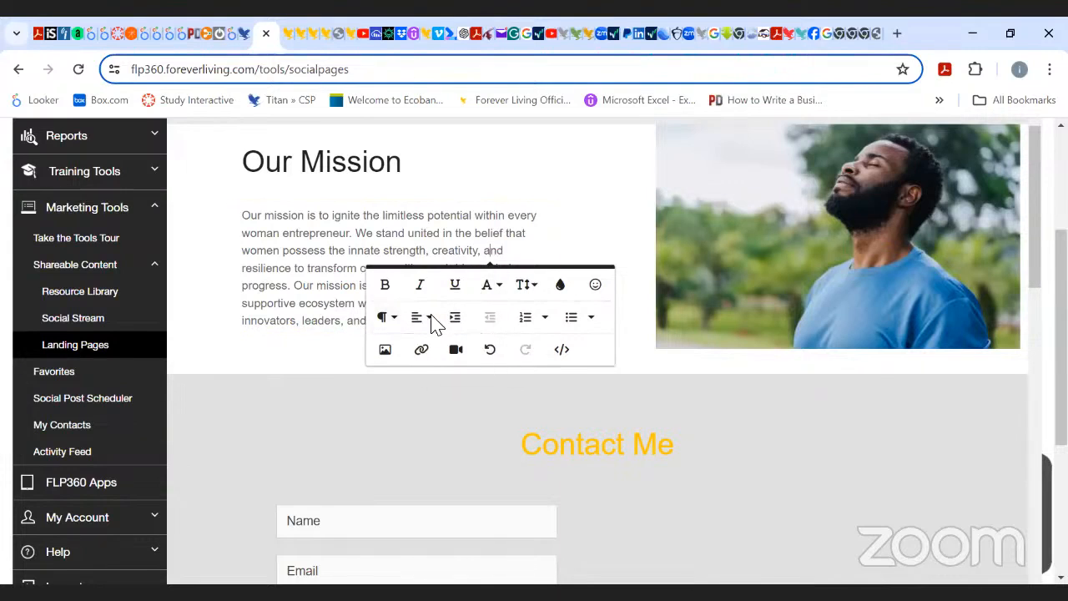
click(534, 167)
click(263, 282)
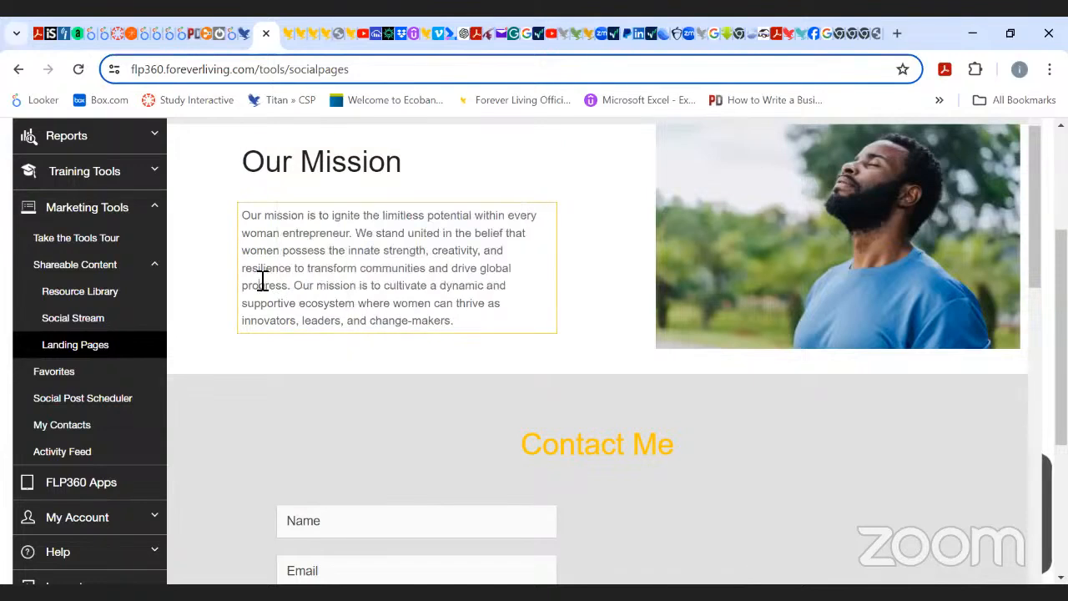
- Colour the Our Mission title golden yellow like the Contact Me heading
drag(403, 162, 361, 163)
drag(223, 191, 219, 179)
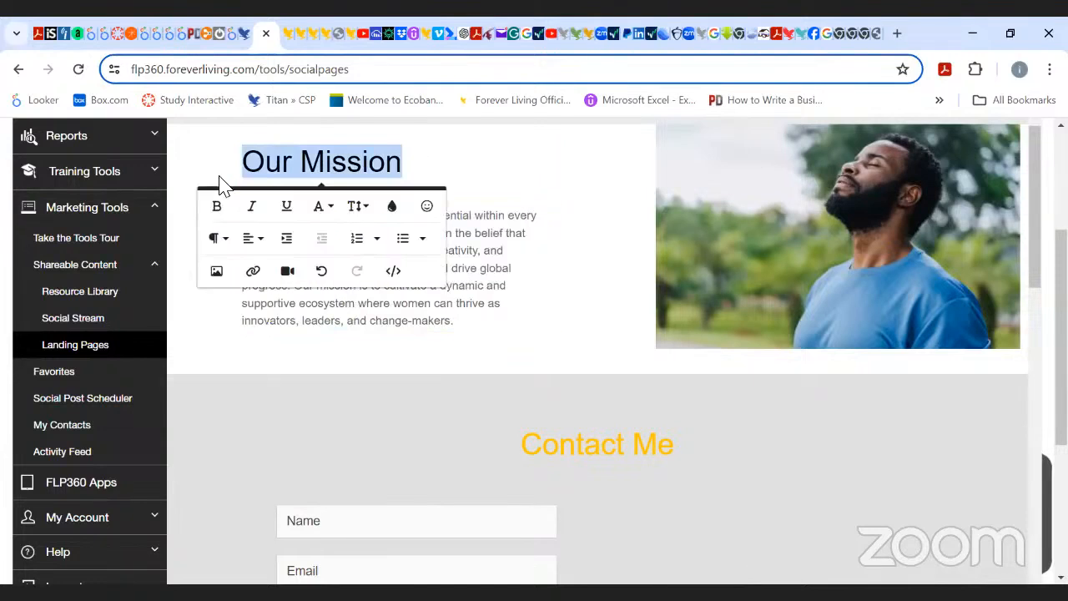
click(394, 211)
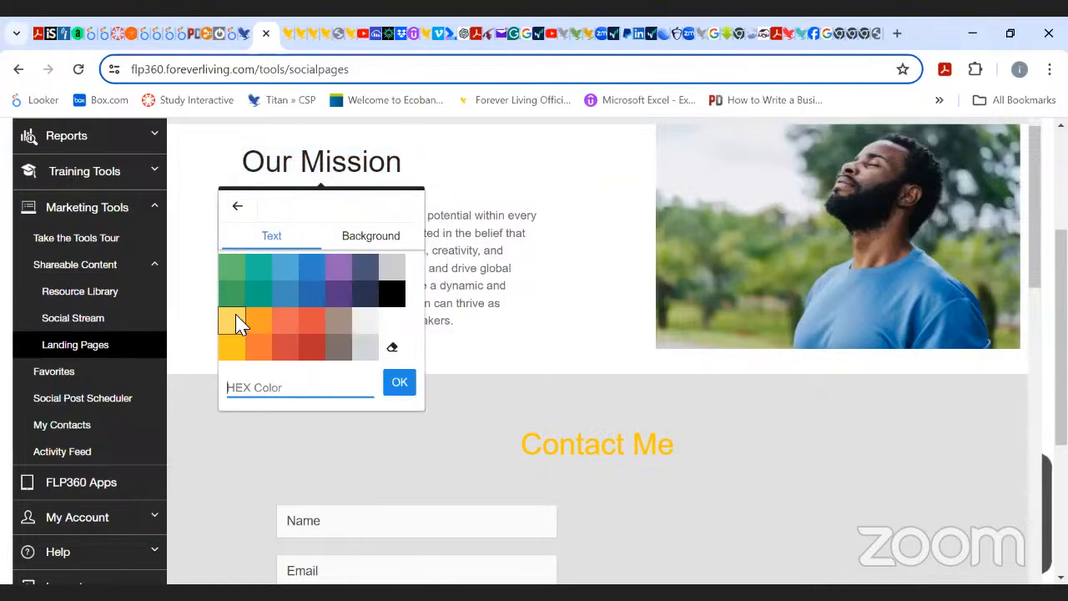
click(234, 347)
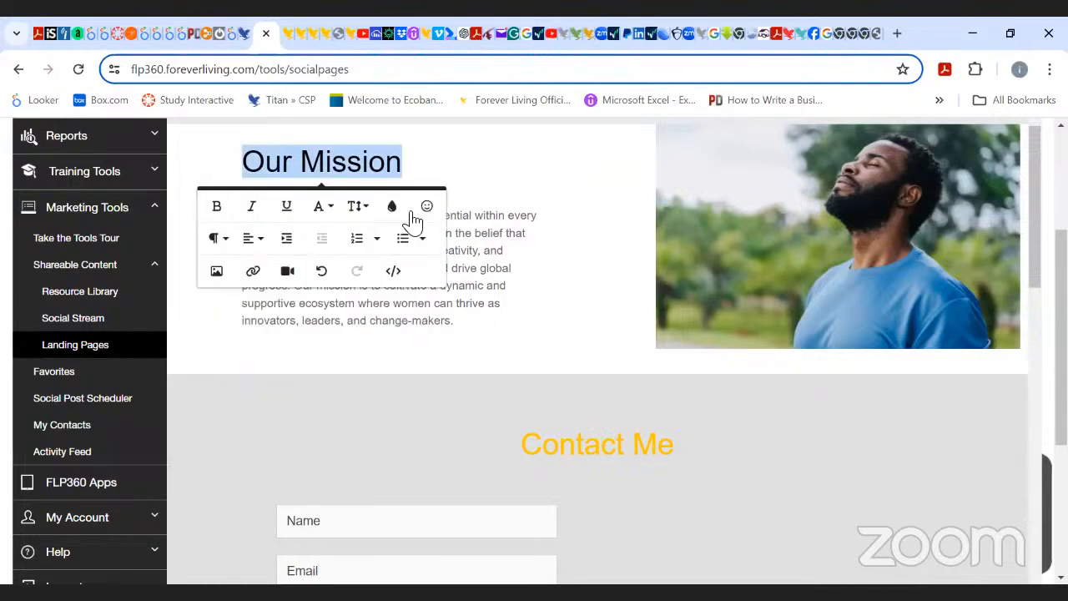
click(512, 158)
click(591, 183)
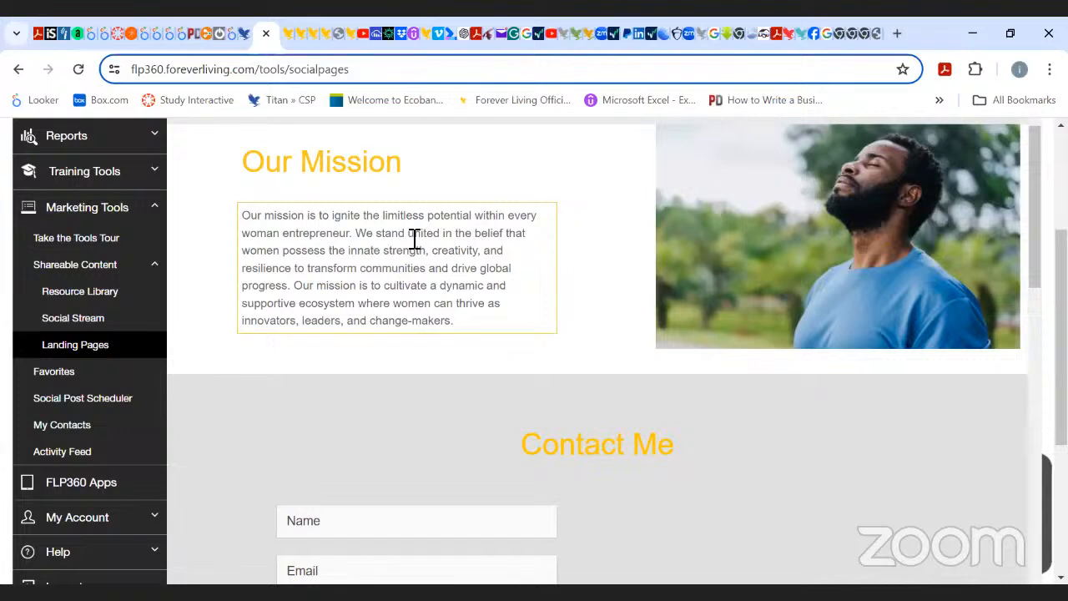
- Make the sentence from "We stand united" to "global progress" in the mission paragraph italic and red
drag(363, 240, 292, 288)
click(313, 323)
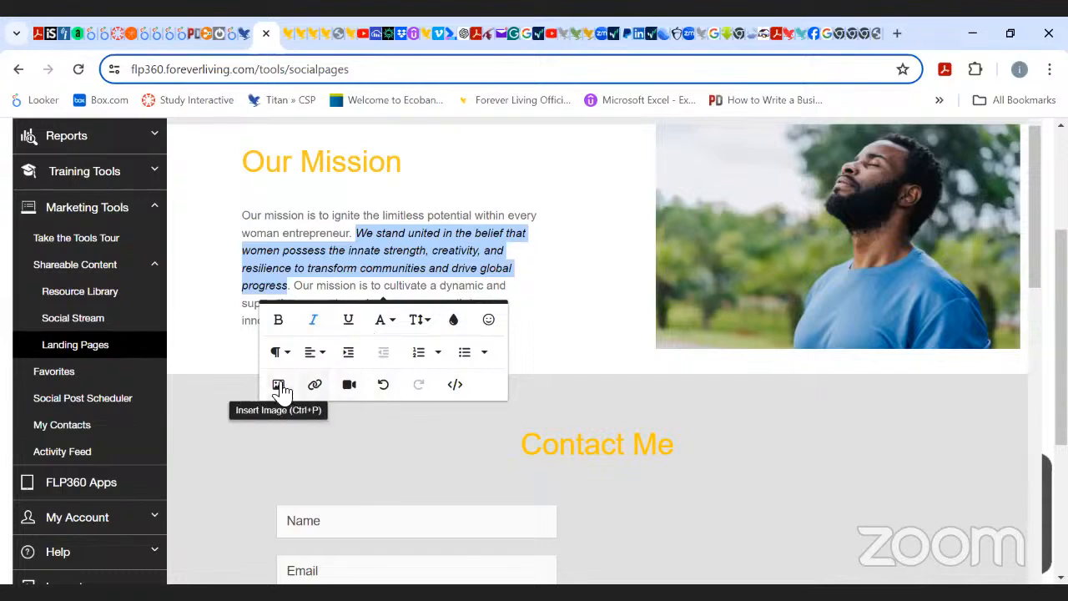
click(455, 322)
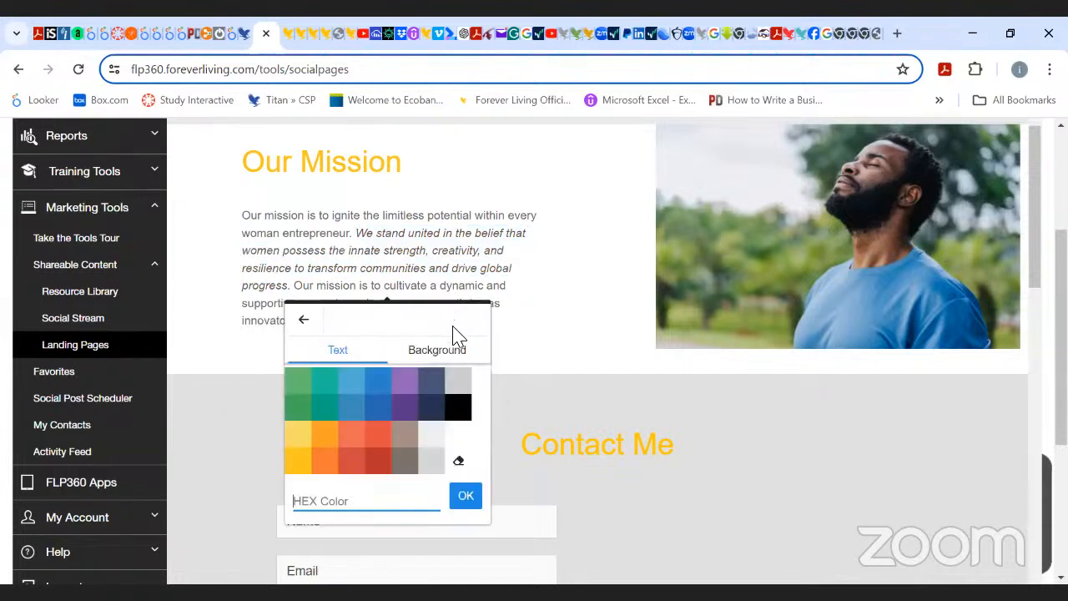
click(374, 438)
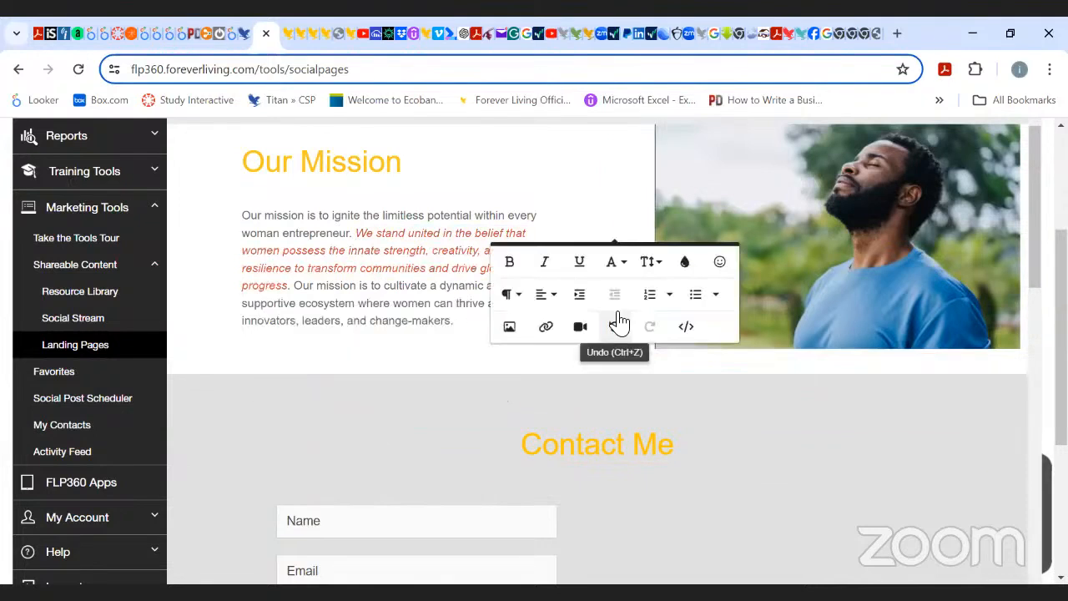
click(587, 178)
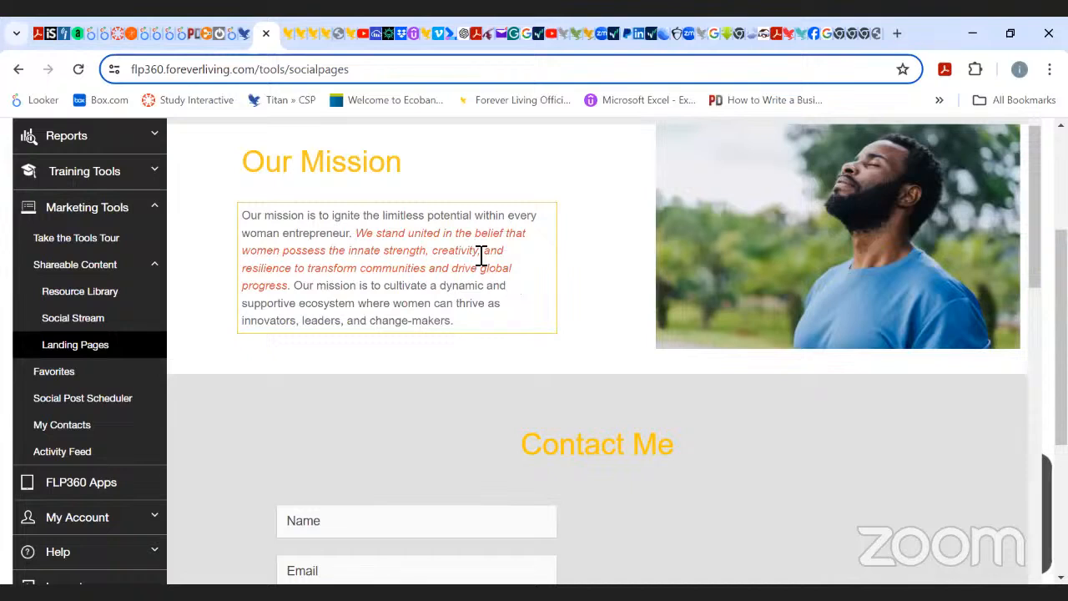
- Try font size 18 on the entire mission paragraph
drag(465, 321, 240, 210)
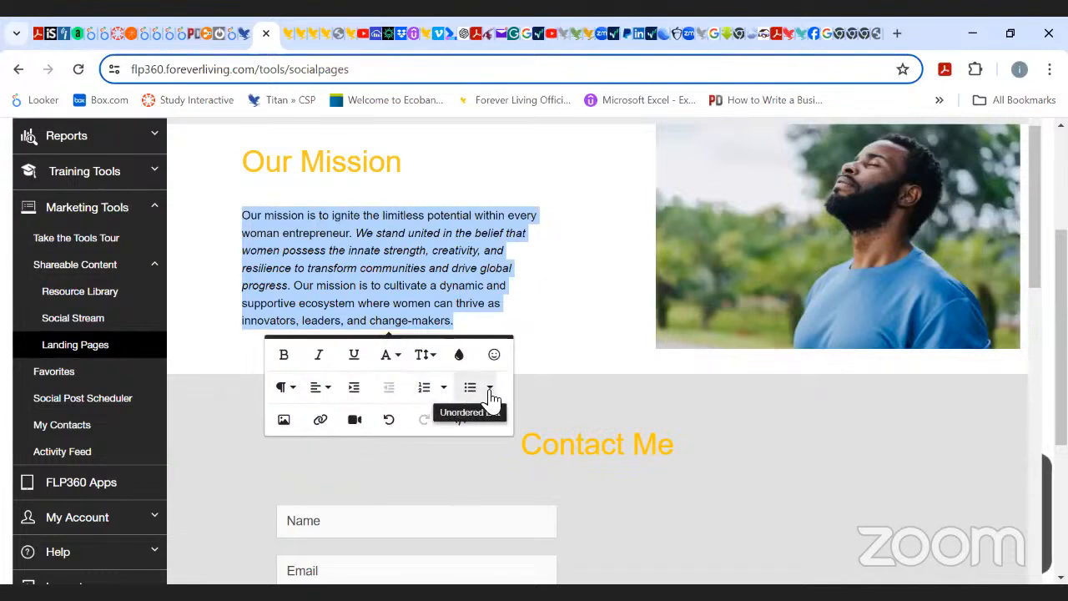
click(426, 355)
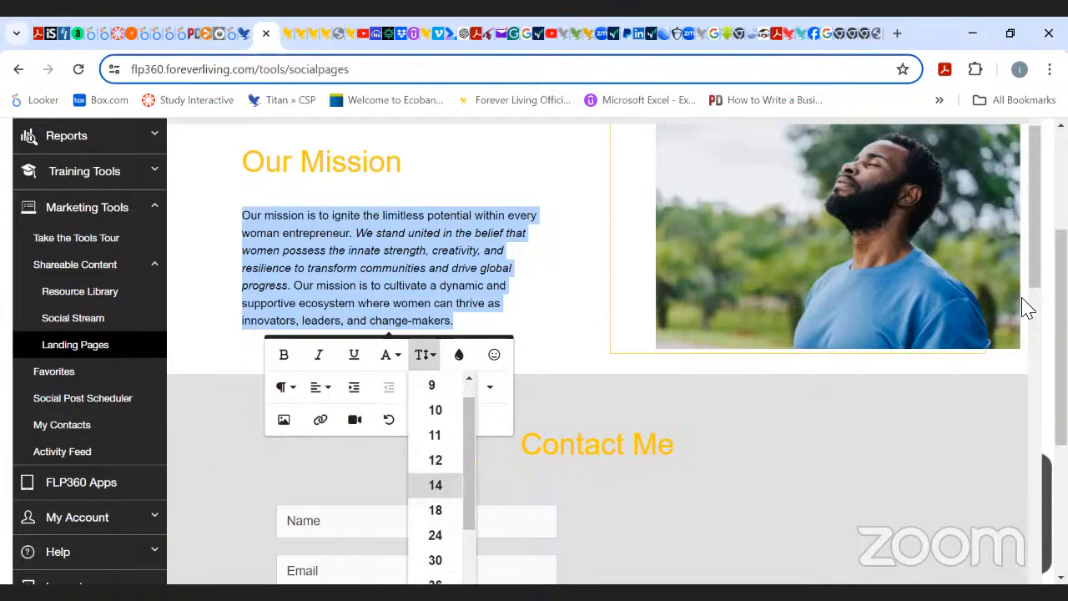
scroll(1026, 305, down, 2)
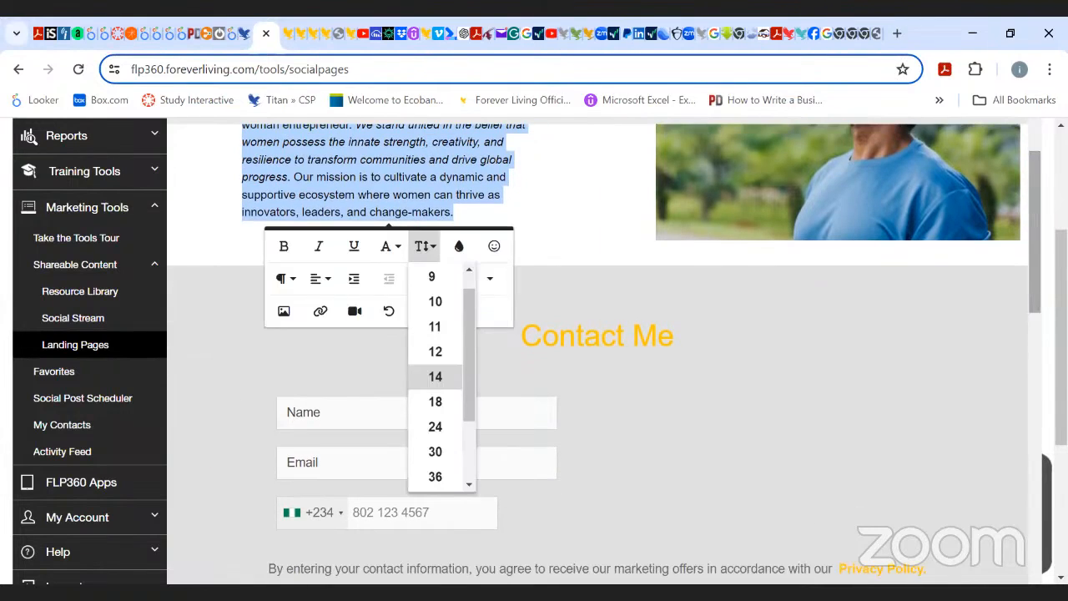
drag(1035, 259, 1035, 266)
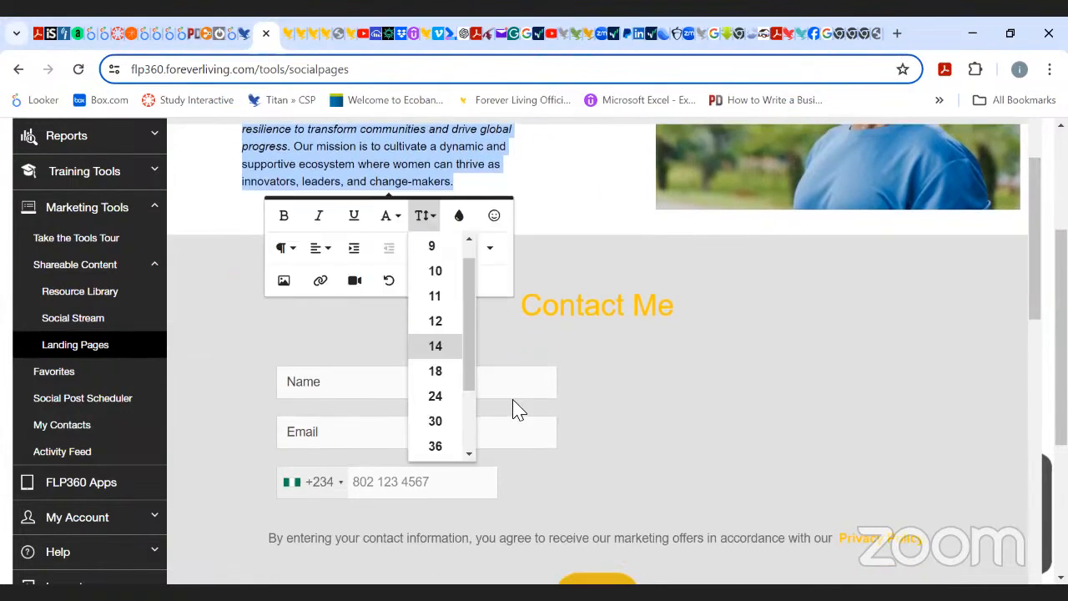
click(441, 377)
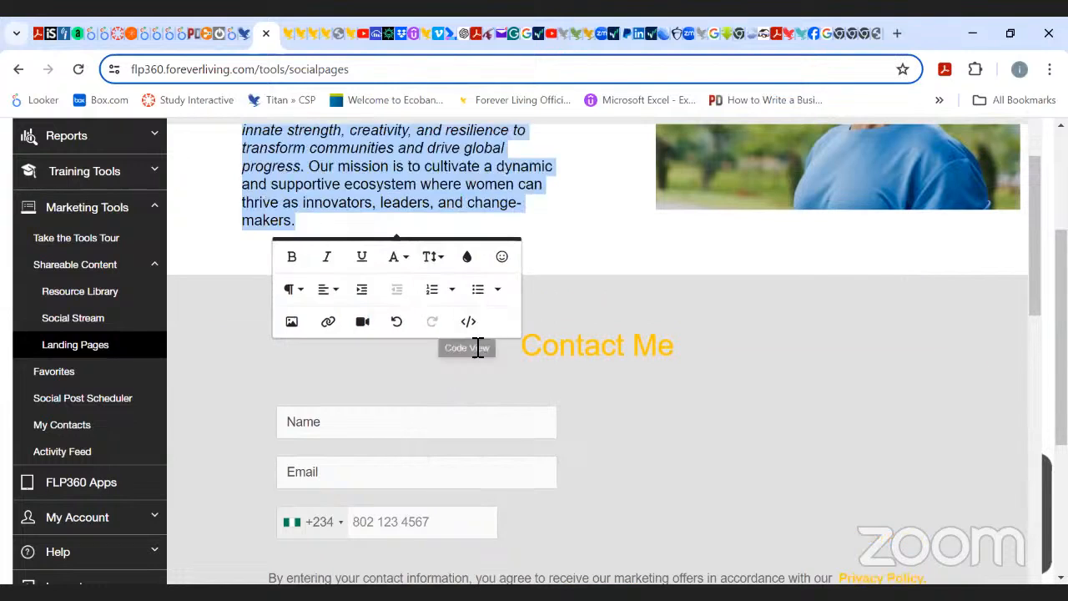
- Set the mission paragraph's font size back to 14 and deselect the text
click(445, 260)
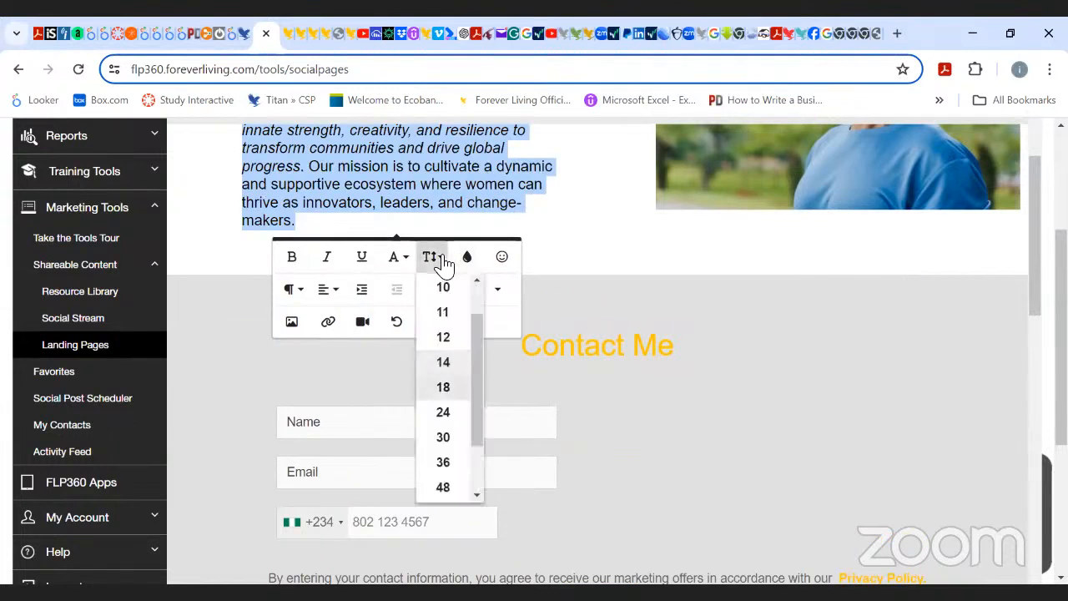
click(448, 367)
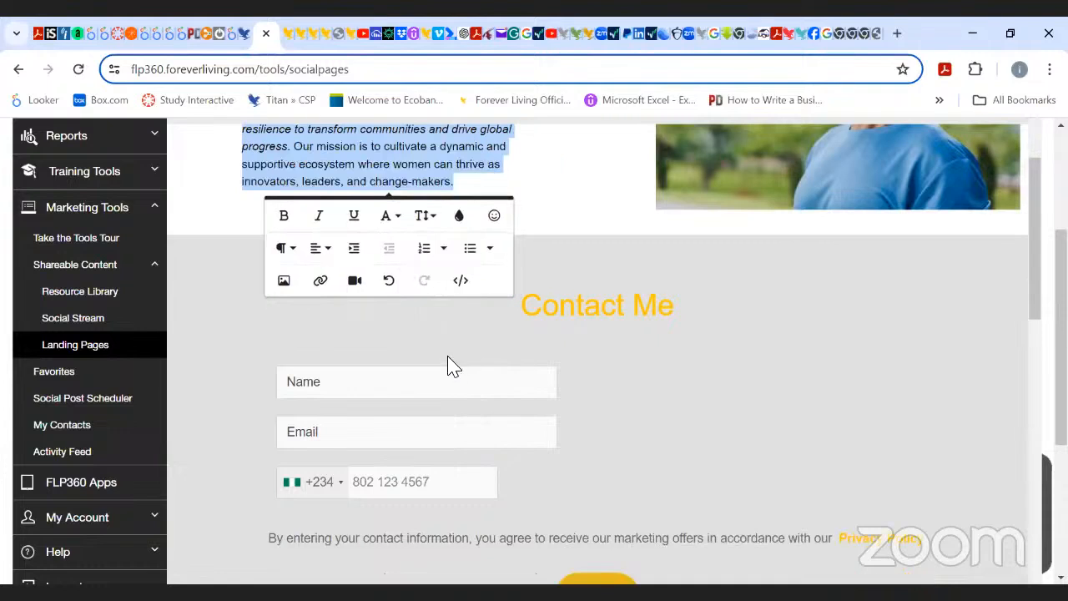
click(435, 222)
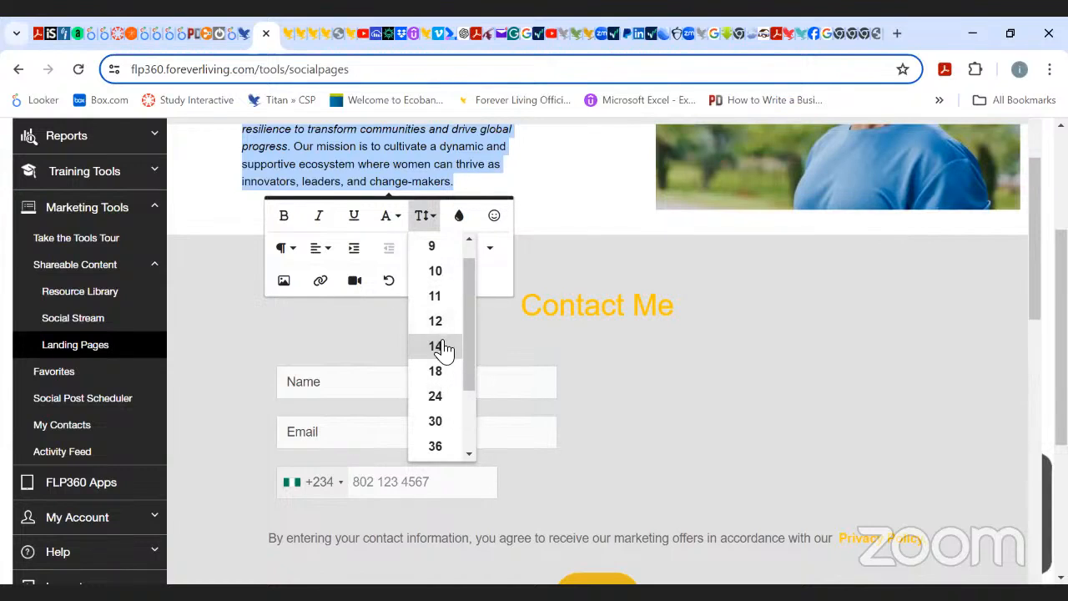
click(564, 164)
click(564, 164)
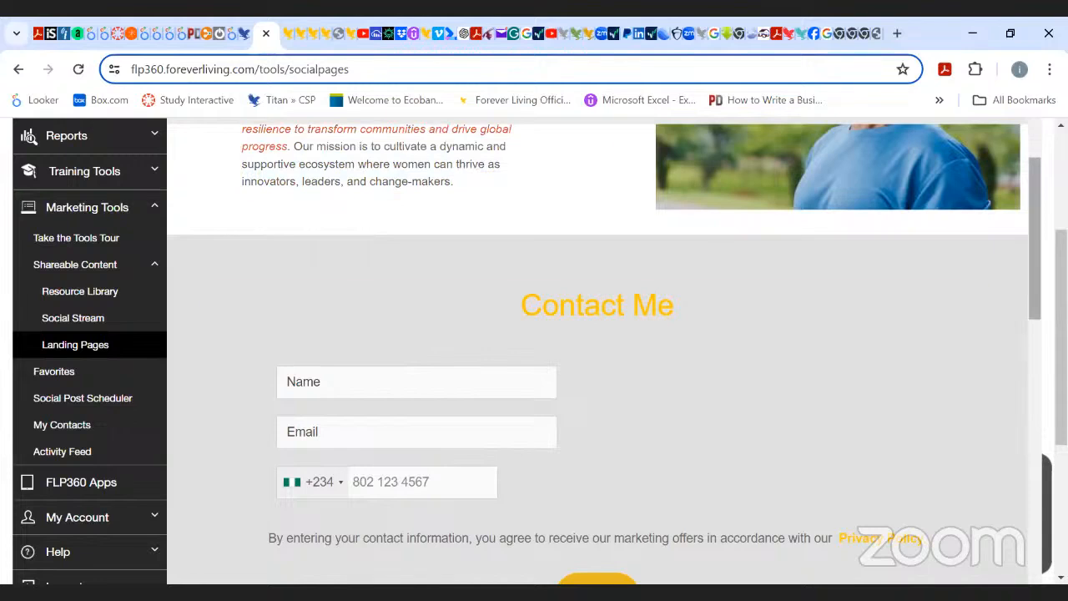
- Insert image 6 from the Training Picture Slides folder on a new line below the mission paragraph
drag(1035, 292, 1034, 244)
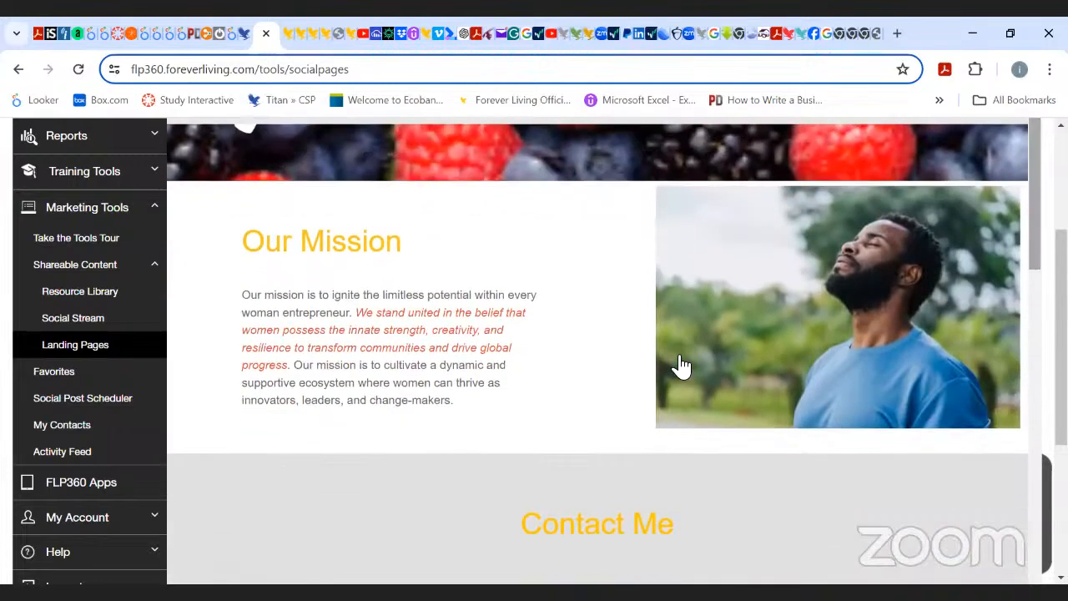
click(476, 407)
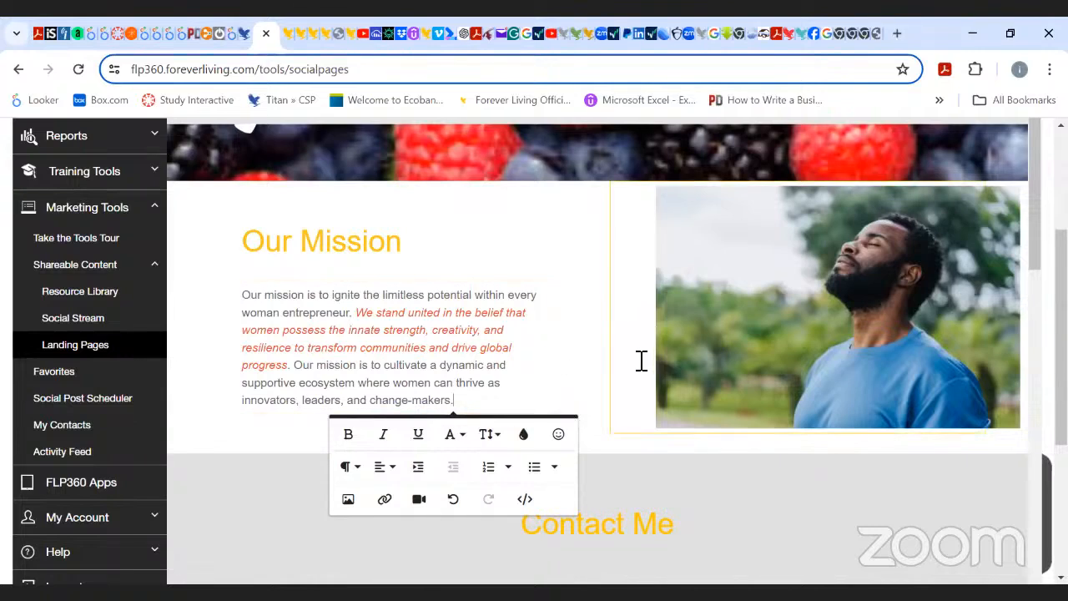
key(Return)
key(Return)
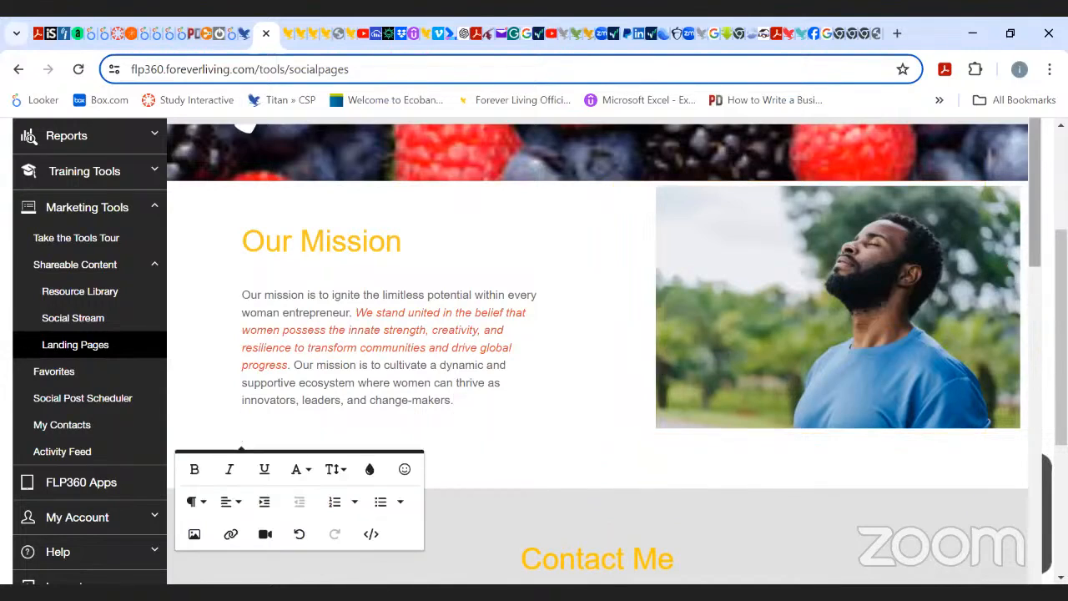
drag(1035, 200, 1035, 221)
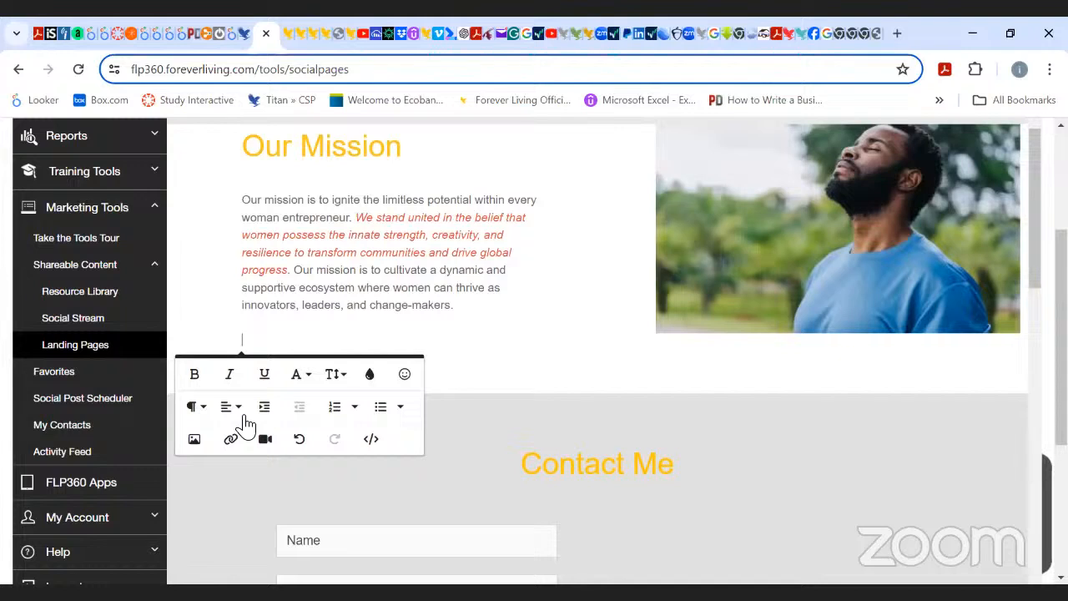
click(194, 439)
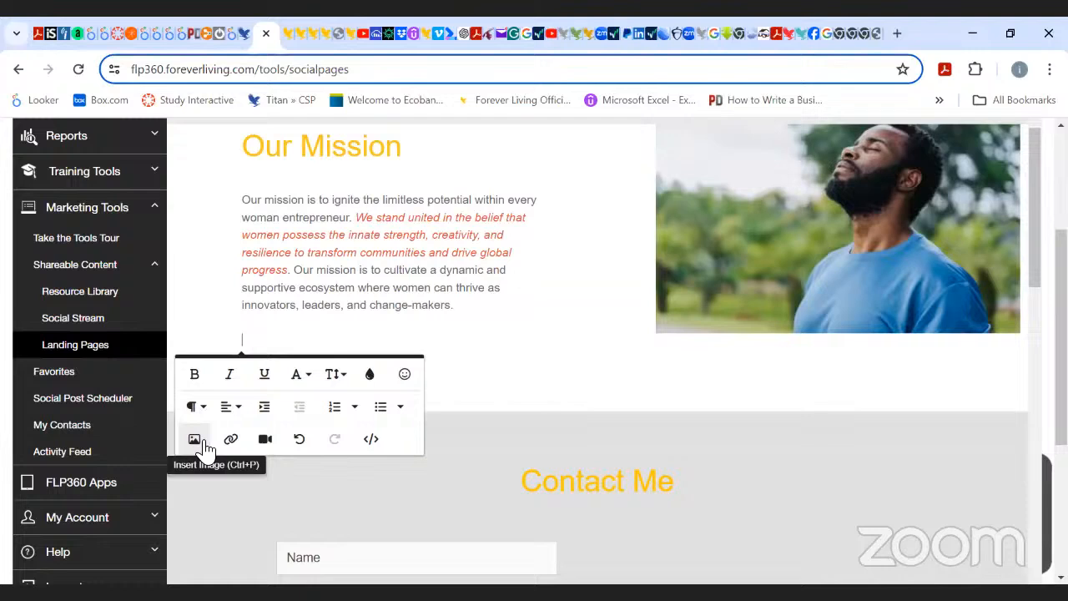
click(201, 443)
click(304, 436)
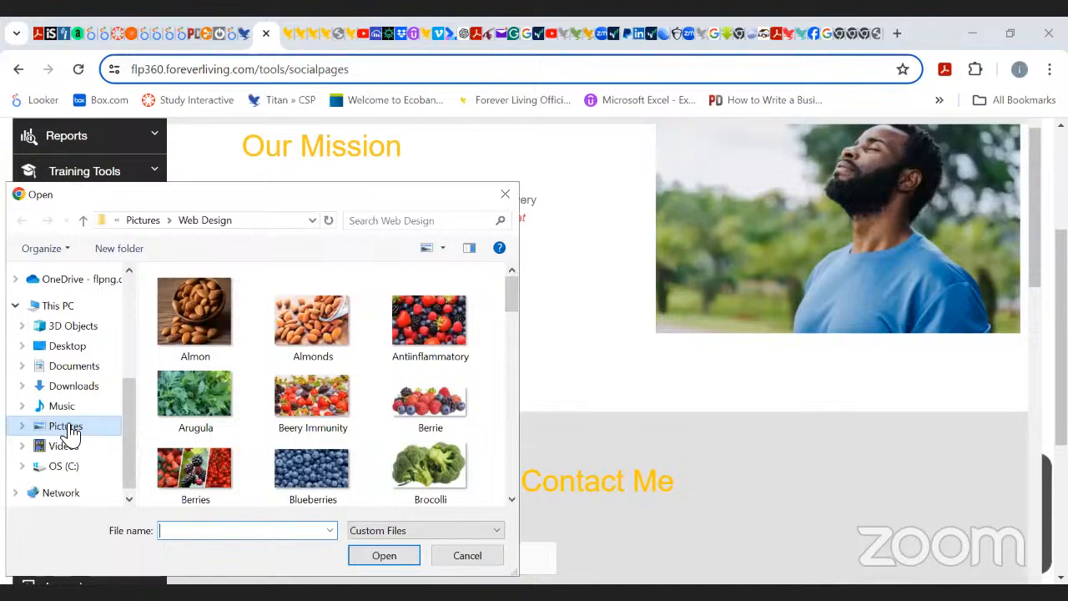
click(65, 427)
double_click(197, 430)
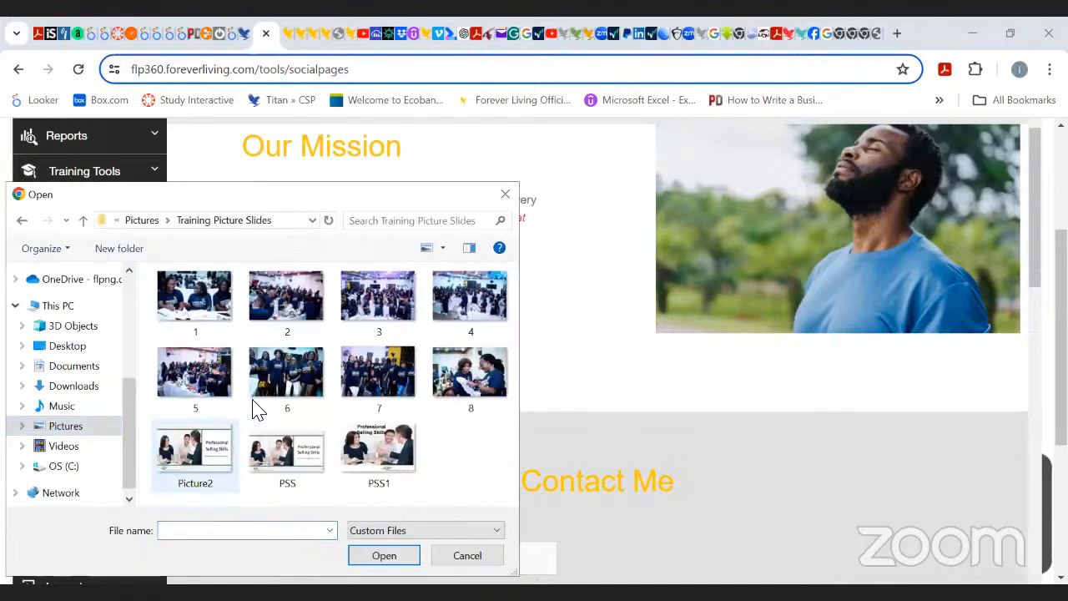
double_click(286, 371)
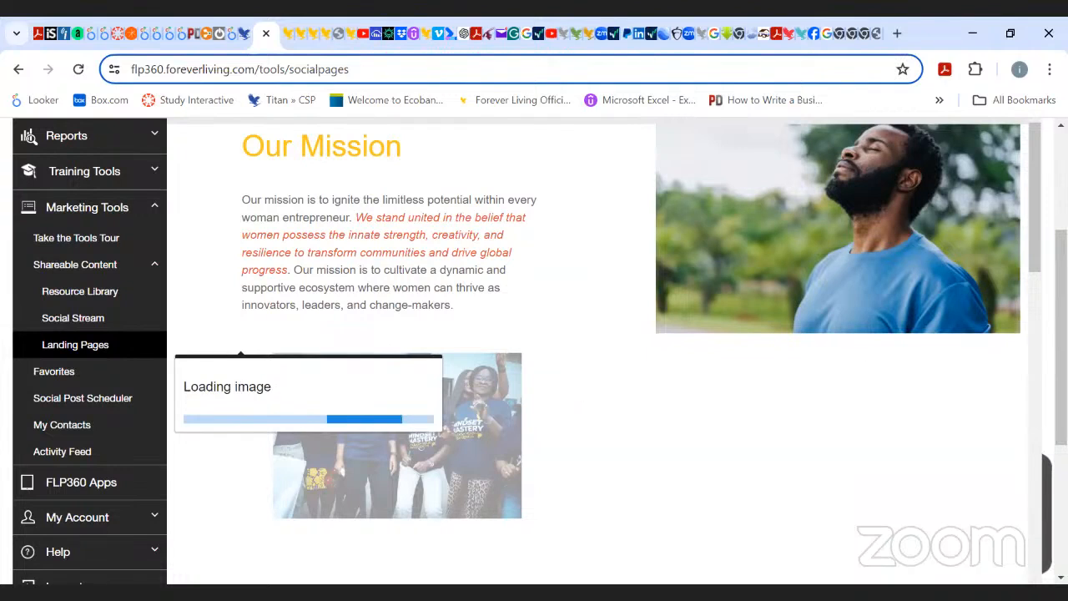
- Remove the extra blank line between the mission paragraph and the inserted group photo, and leave the text block
scroll(472, 338, down, 3)
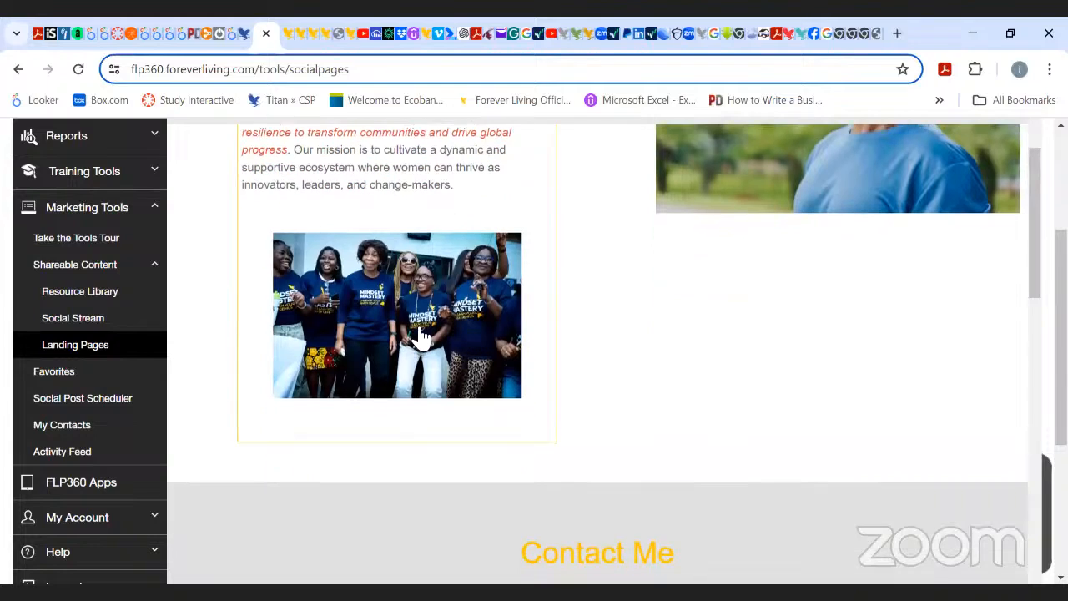
click(327, 211)
key(BackSpace)
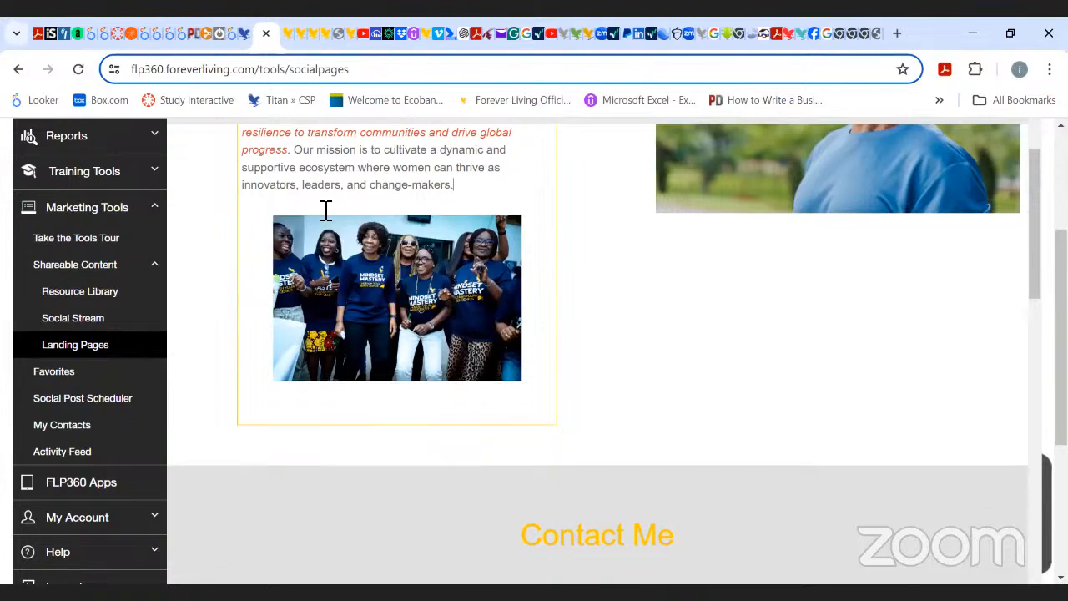
scroll(325, 209, up, 1)
click(711, 337)
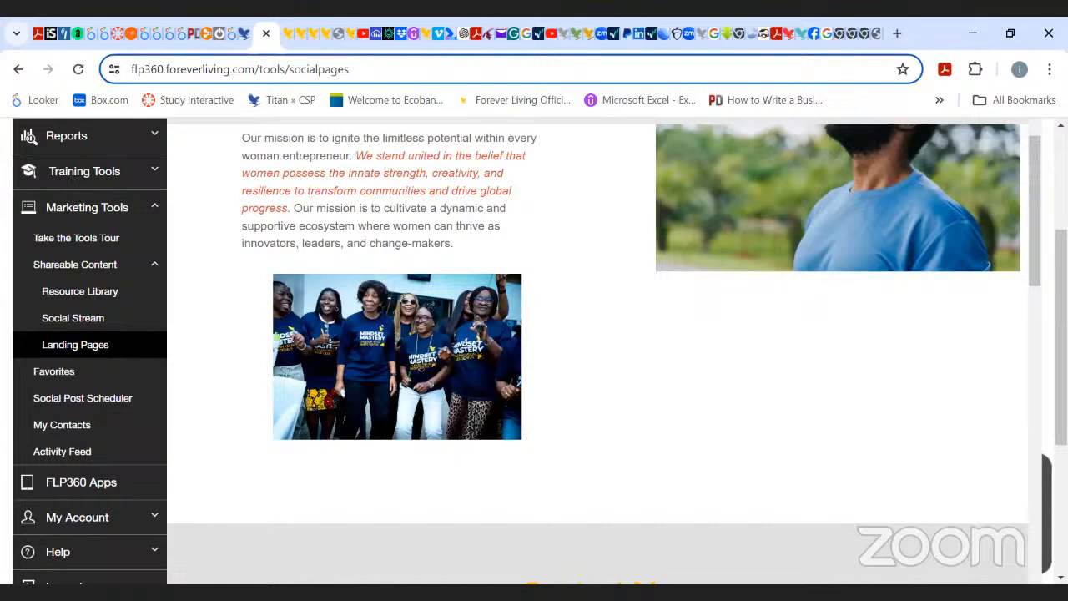
- Review the landing page from the mission section down to the embedded video, and return to the page header
scroll(1035, 231, up, 1)
scroll(534, 350, down, 1)
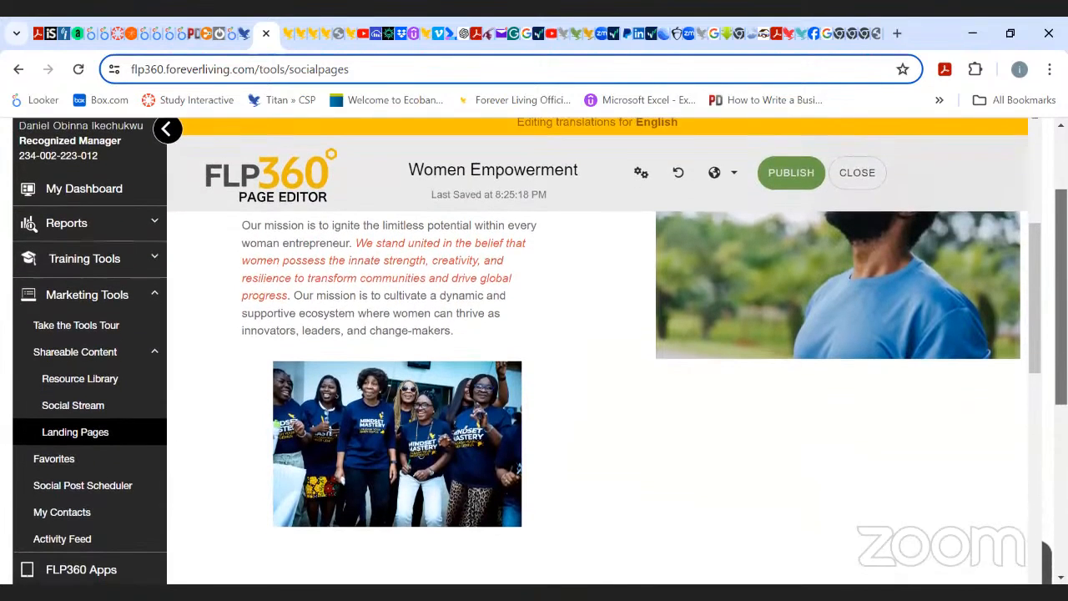
scroll(601, 350, down, 5)
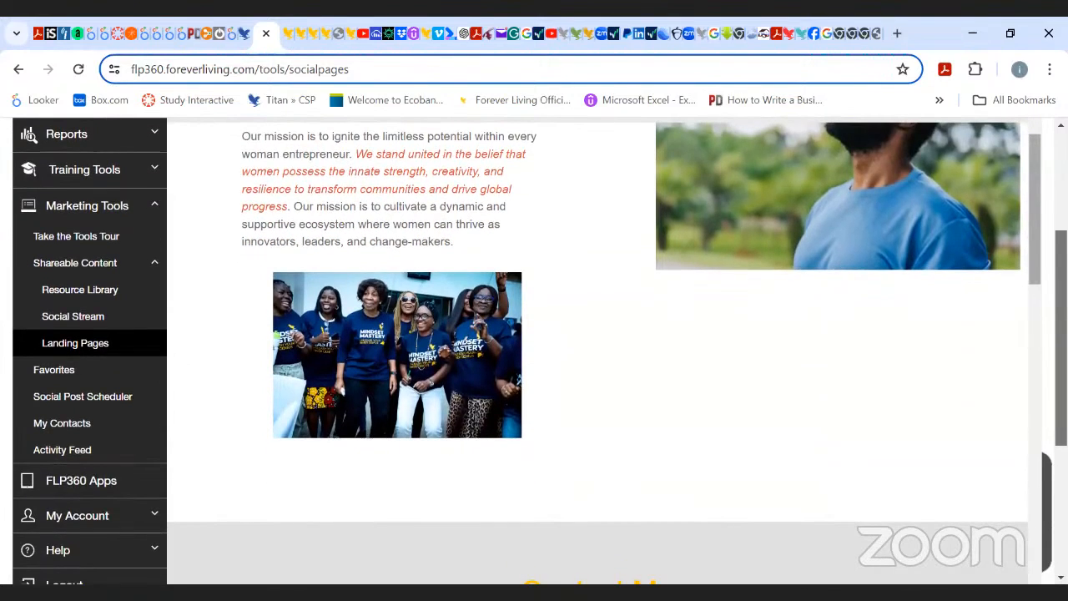
scroll(600, 351, down, 3)
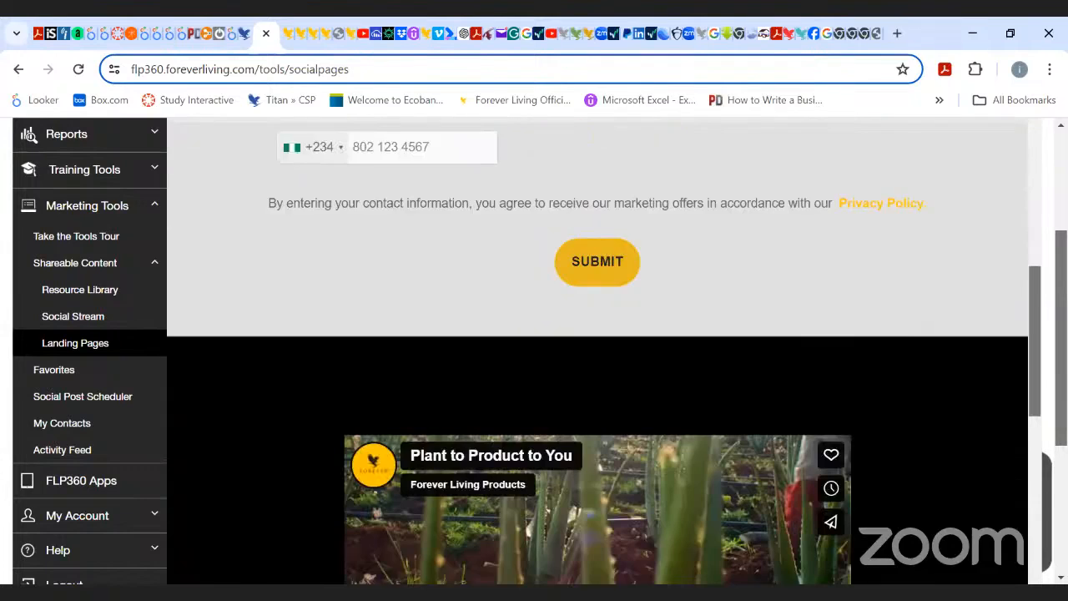
scroll(601, 350, down, 3)
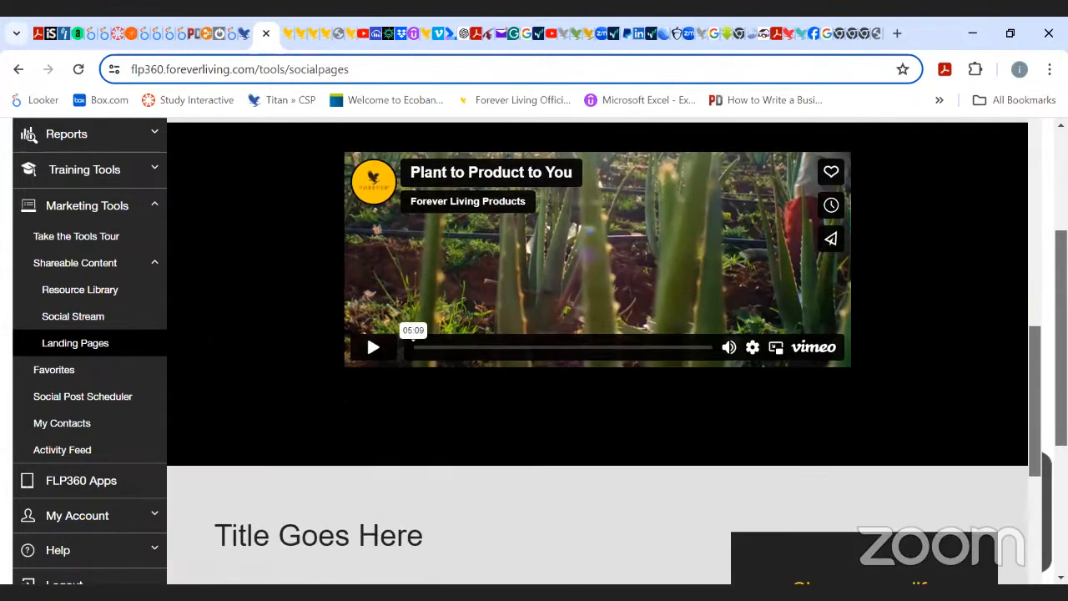
scroll(601, 350, up, 1)
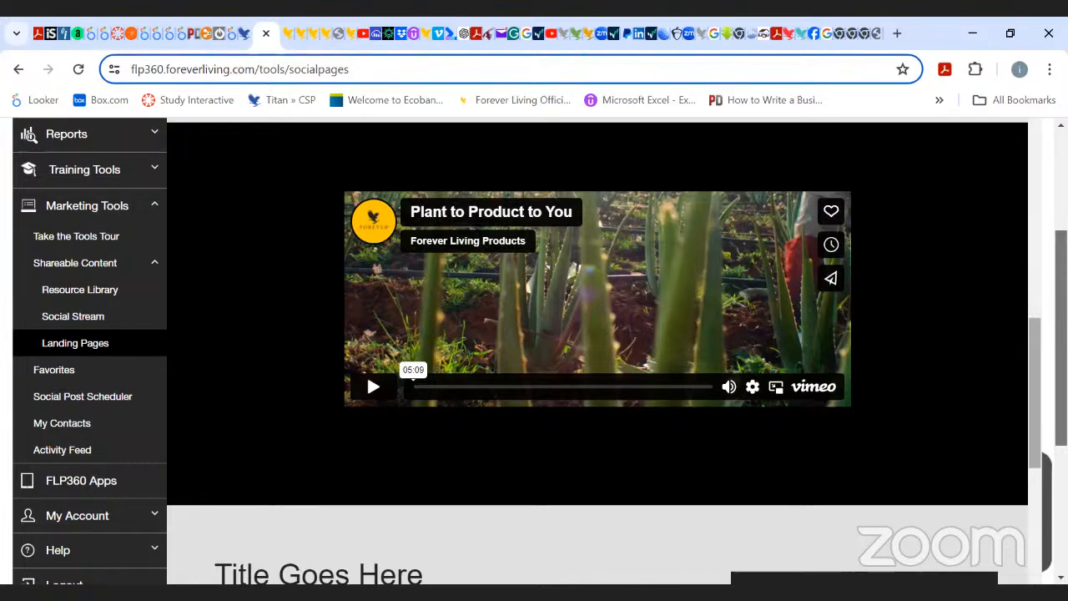
drag(1033, 323, 1006, 50)
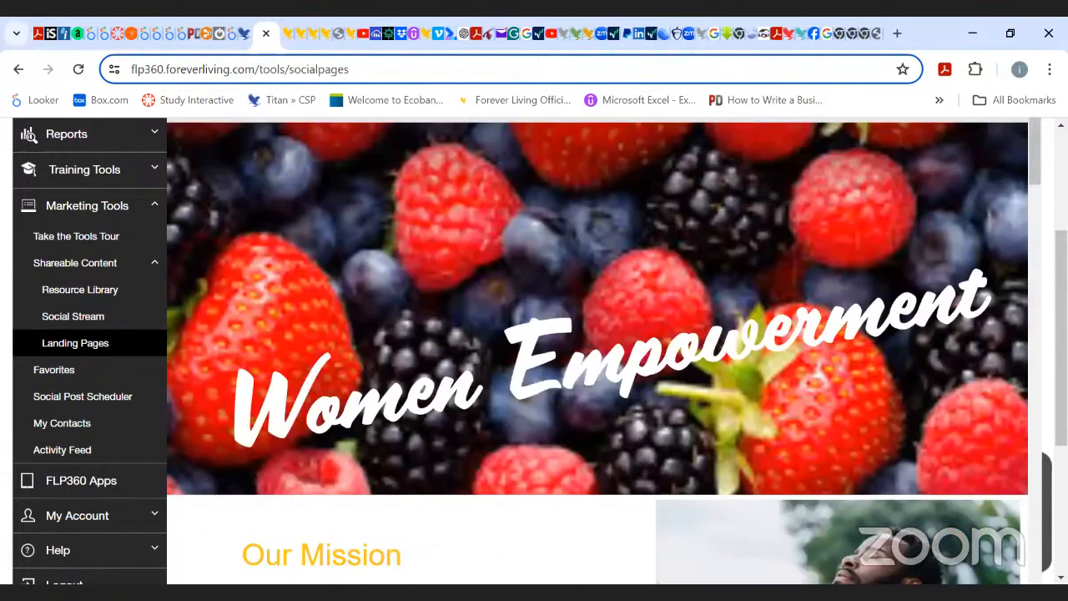
scroll(675, 309, up, 3)
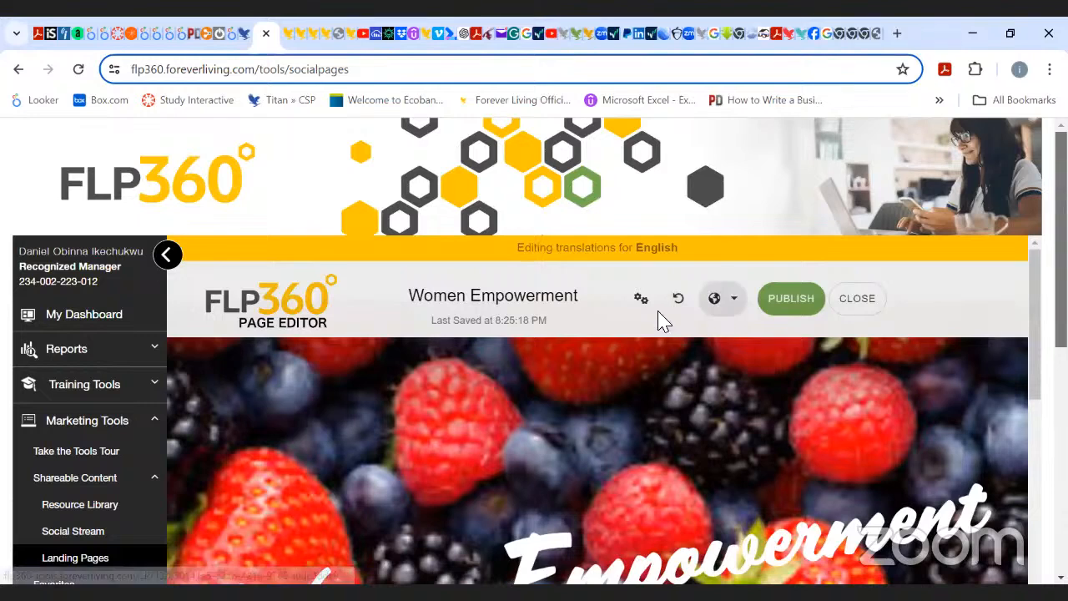
- Open the content options of the advanced page settings and show the available testimonial video sources
click(641, 302)
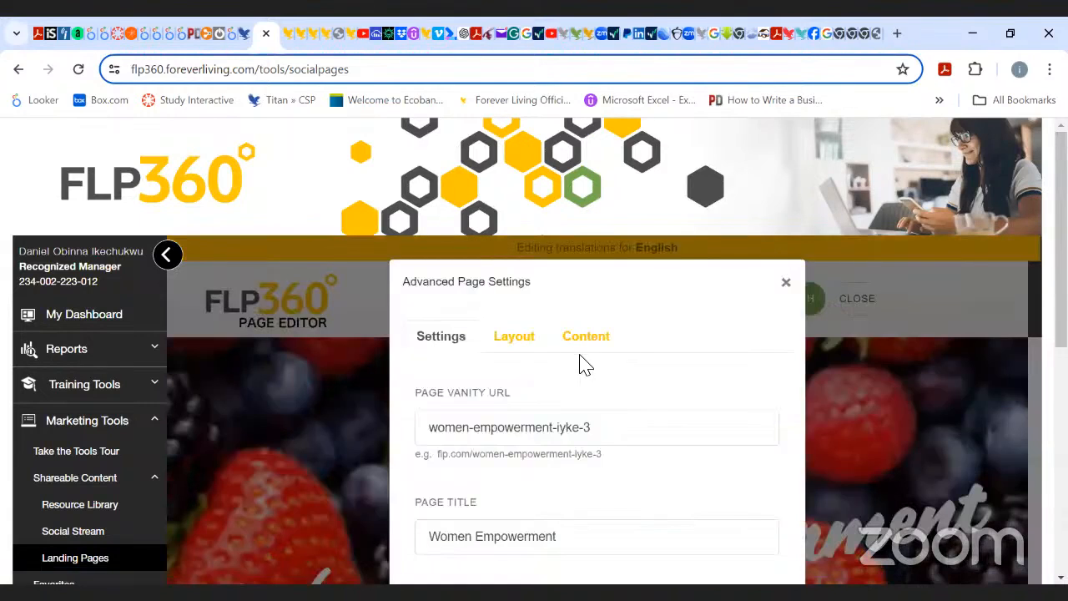
click(590, 344)
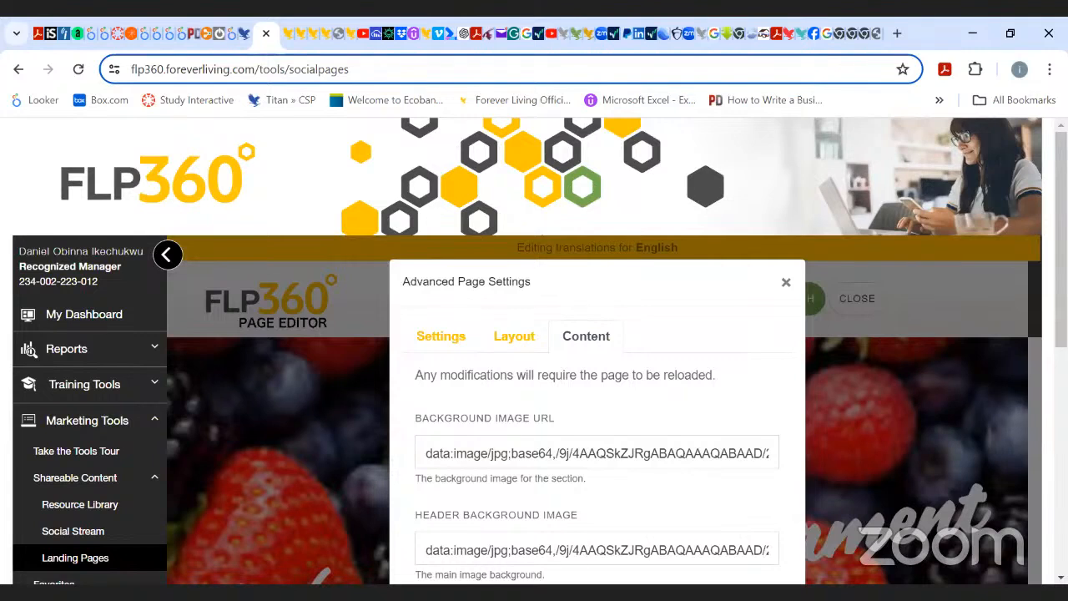
scroll(792, 291, down, 5)
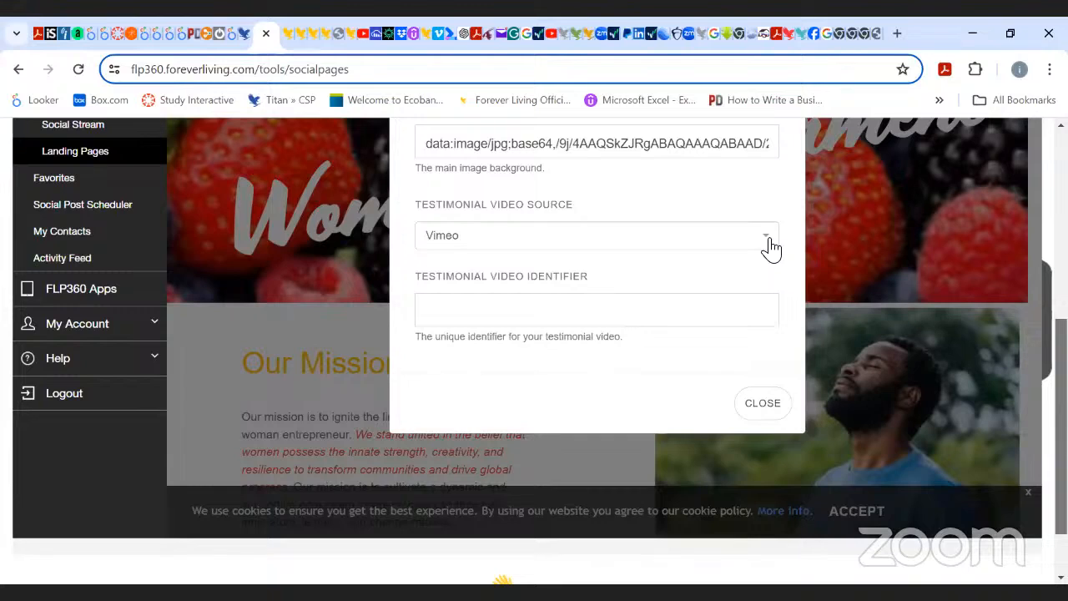
click(768, 245)
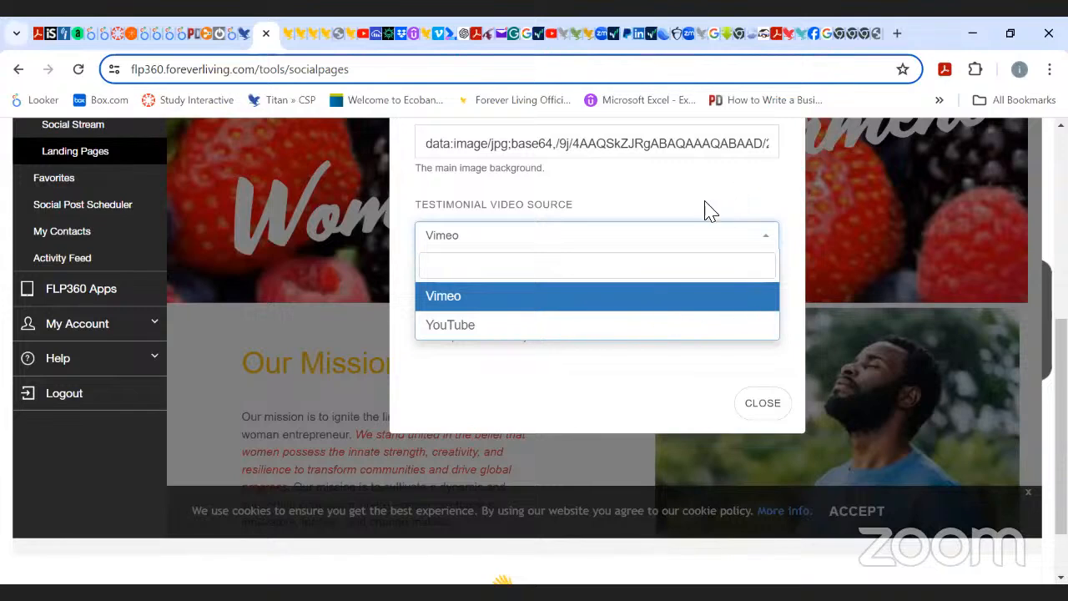
- Switch to Vimeo, log in with Google and copy the video link of "FGR25 - Paris promo FINAL"
click(439, 38)
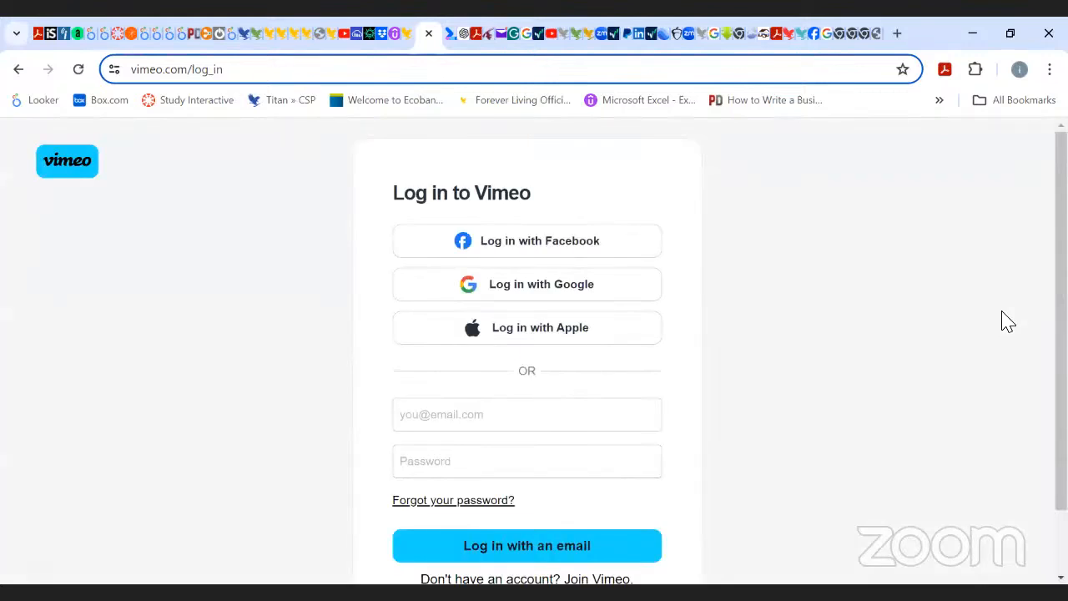
click(557, 290)
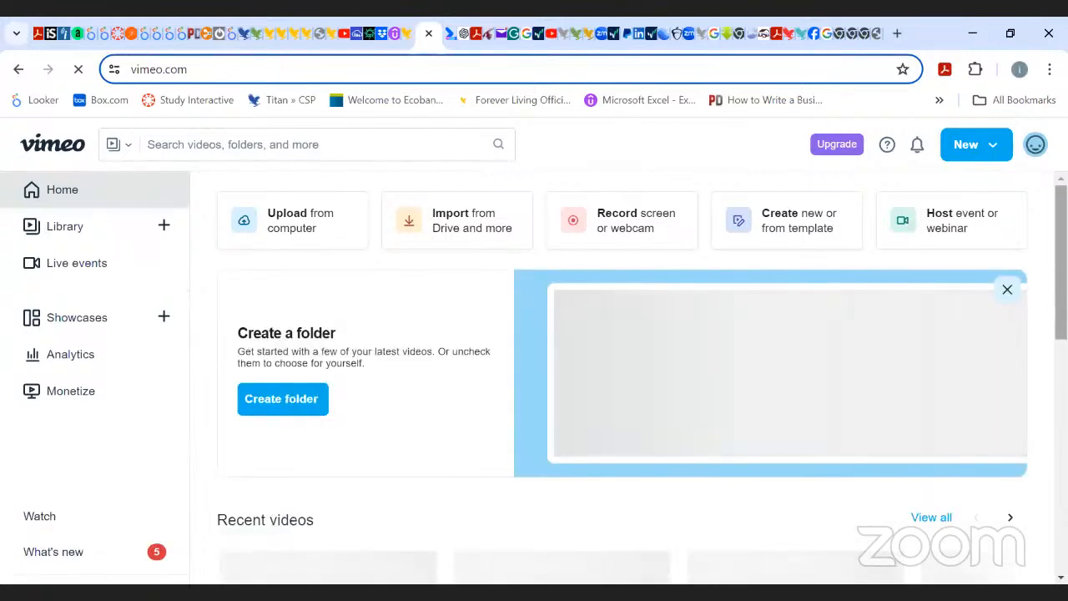
scroll(621, 367, down, 3)
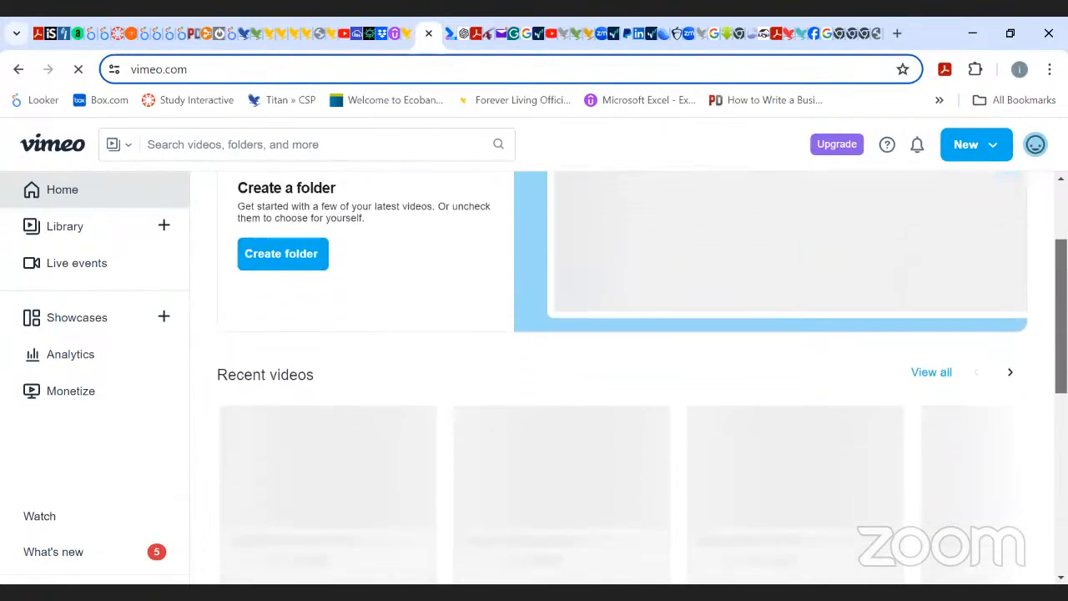
scroll(622, 367, down, 2)
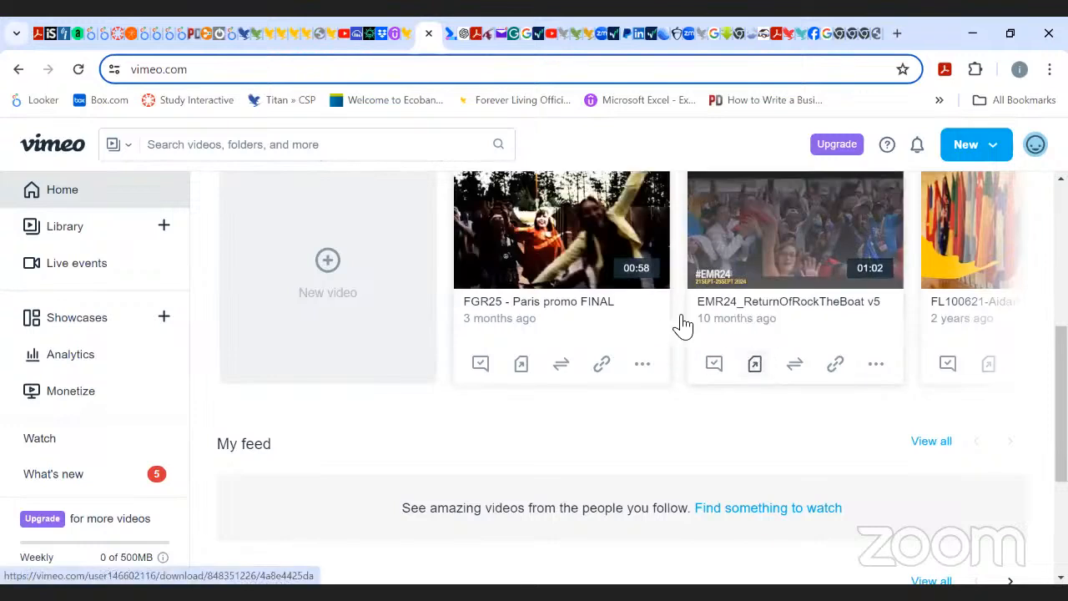
click(603, 368)
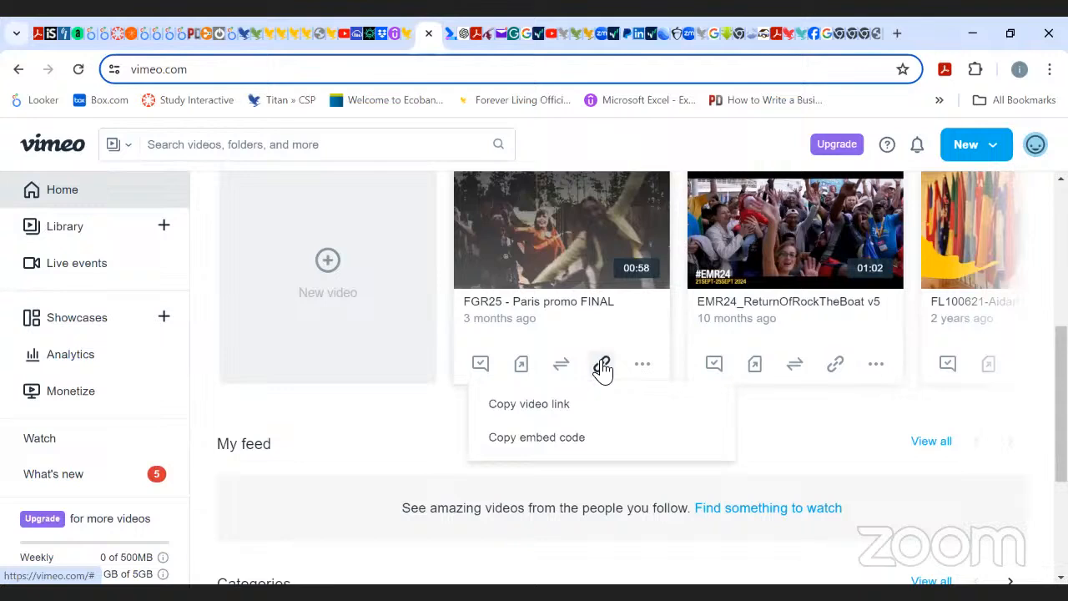
click(542, 413)
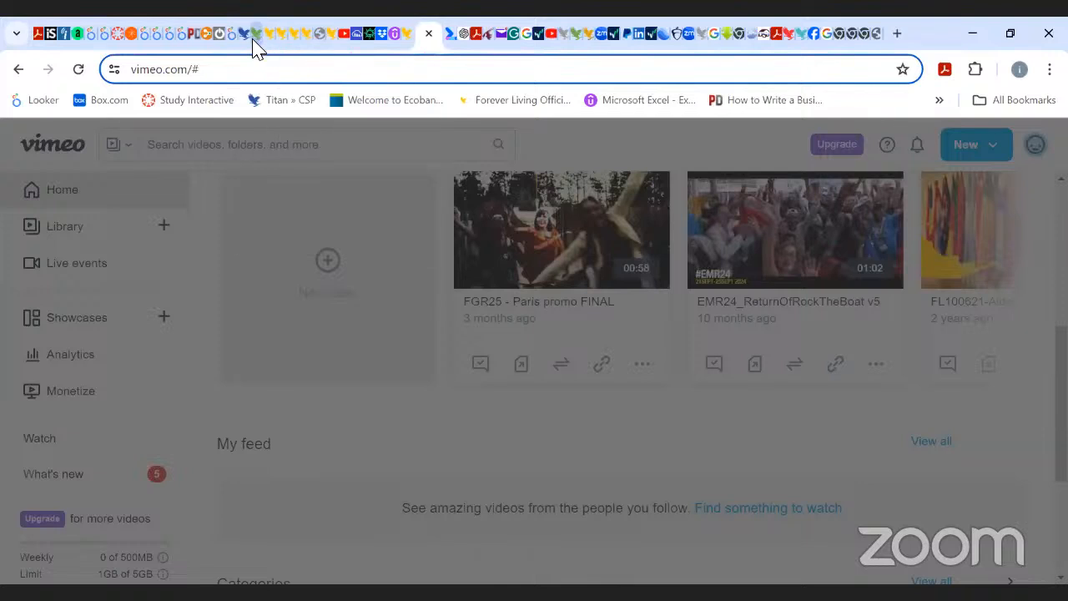
- Return to the FLP360 page editor, keep Vimeo as testimonial video source and paste the copied link as the video identifier
click(255, 40)
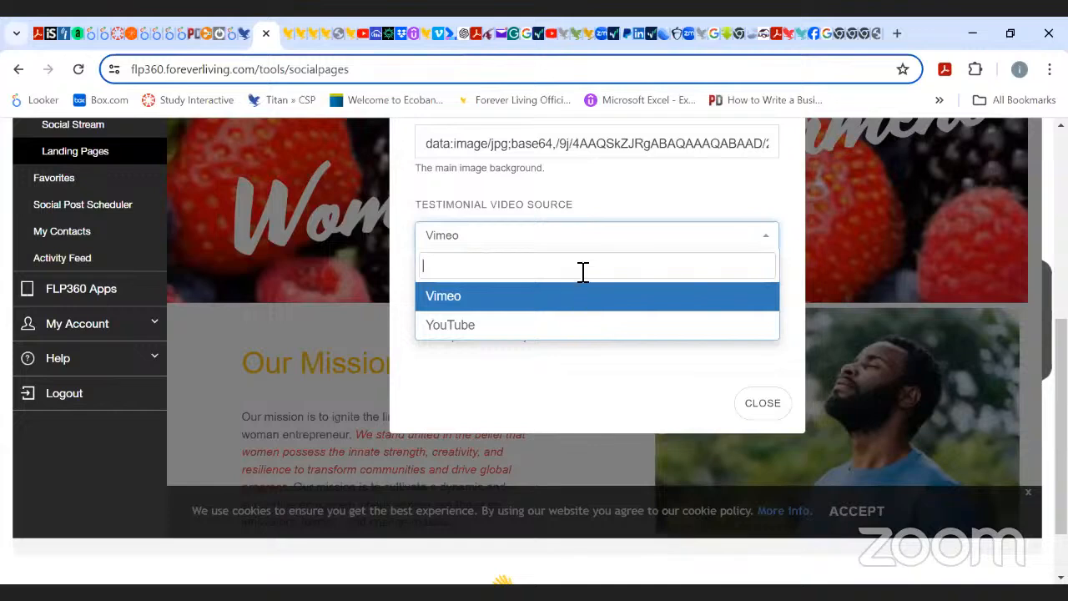
click(773, 210)
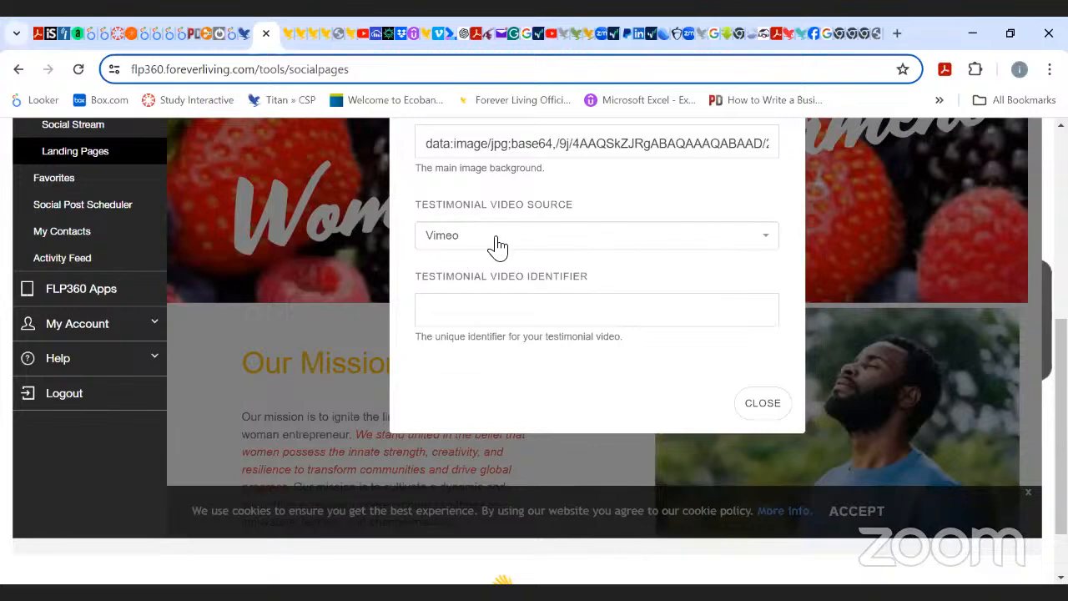
click(768, 244)
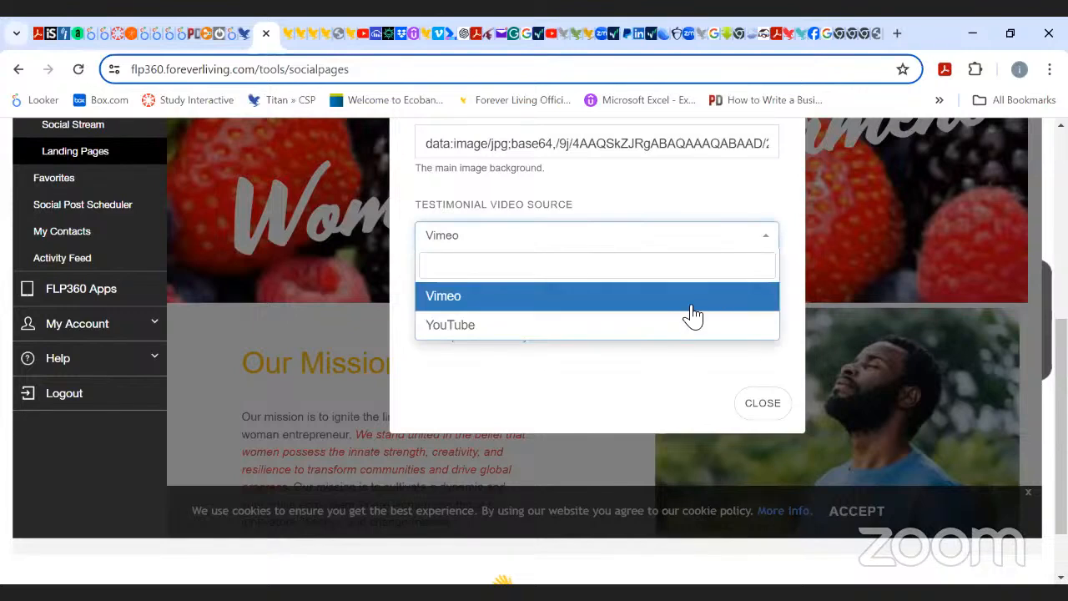
click(759, 245)
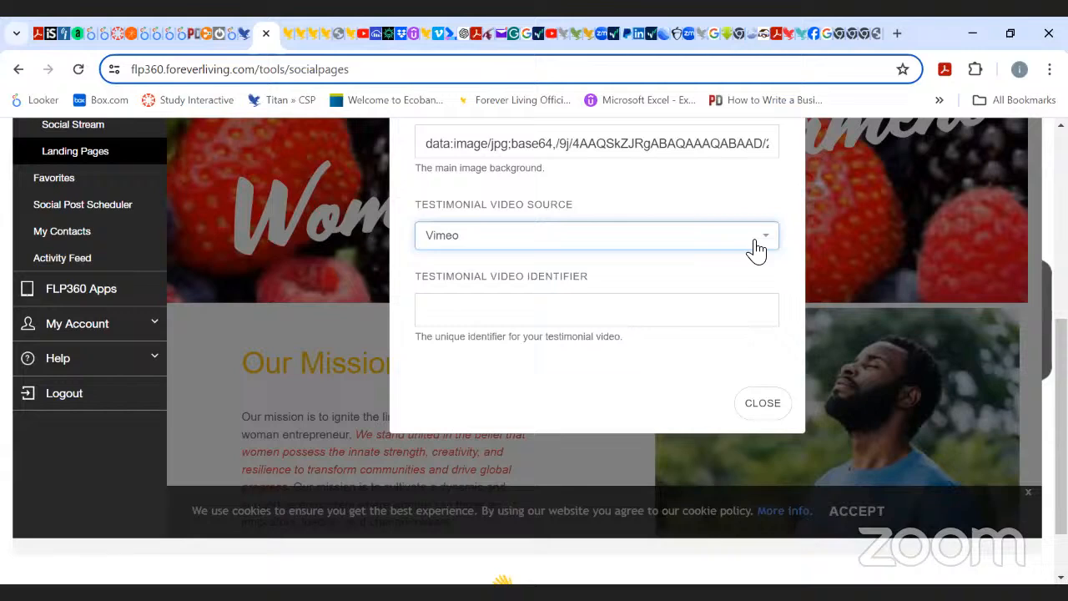
click(647, 321)
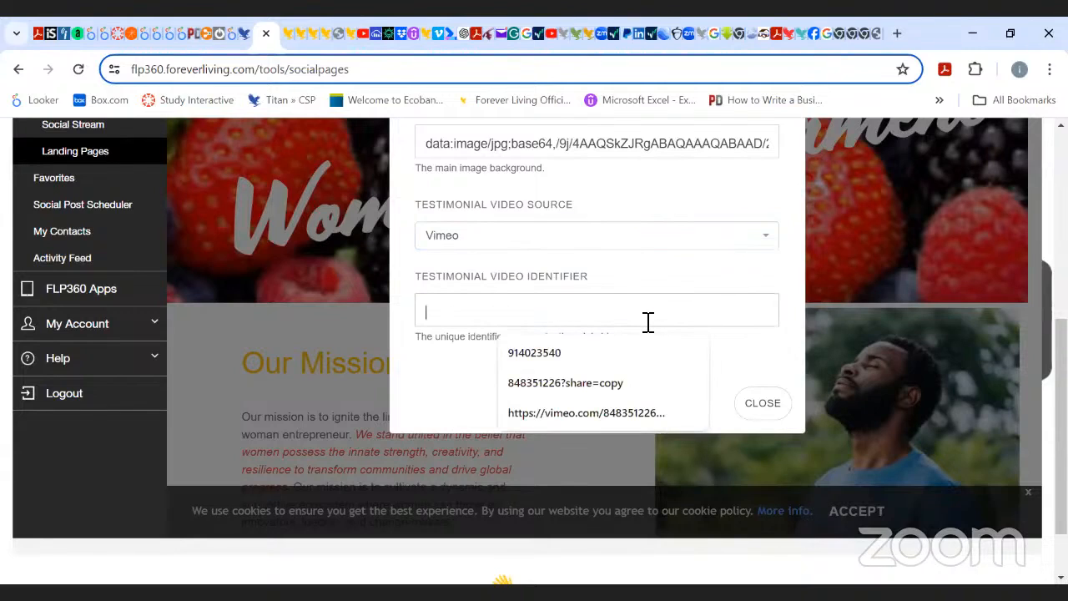
key(ctrl+v)
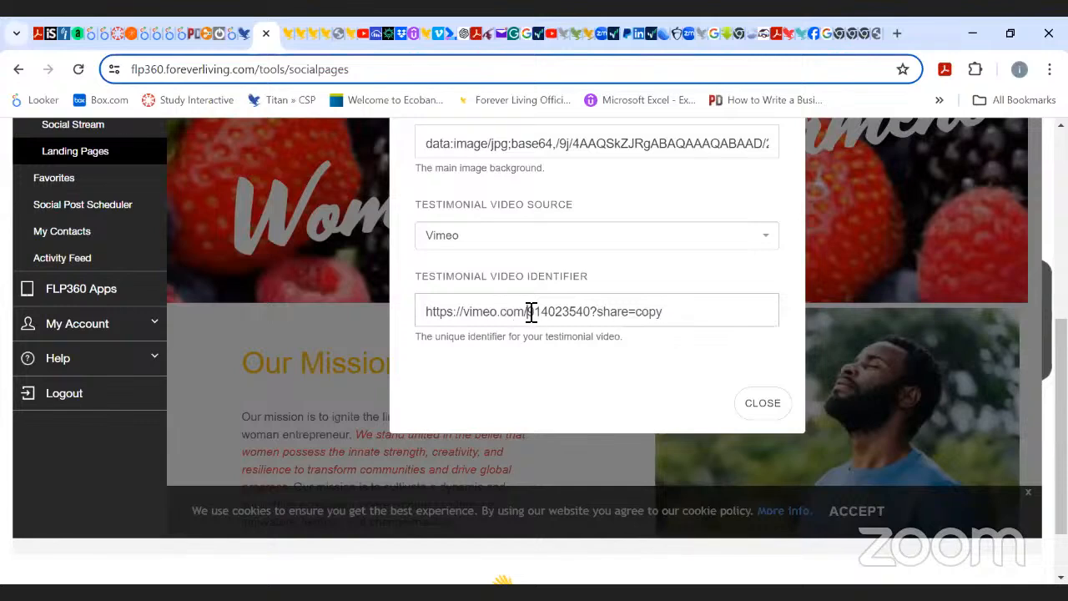
key(BackSpace)
key(BackSpace)
key(BackSpace)
key(BackSpace)
key(BackSpace)
key(BackSpace)
key(BackSpace)
key(BackSpace)
key(BackSpace)
key(BackSpace)
key(BackSpace)
key(BackSpace)
key(BackSpace)
key(BackSpace)
key(BackSpace)
key(BackSpace)
key(BackSpace)
key(BackSpace)
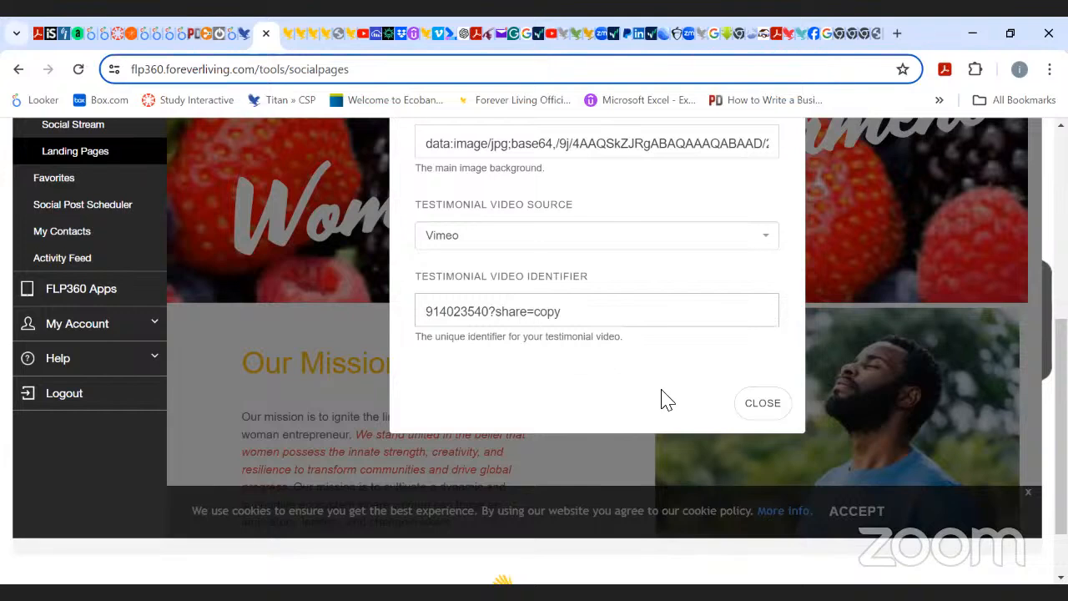
- Close the advanced page settings and check the testimonial video section on the page
click(764, 404)
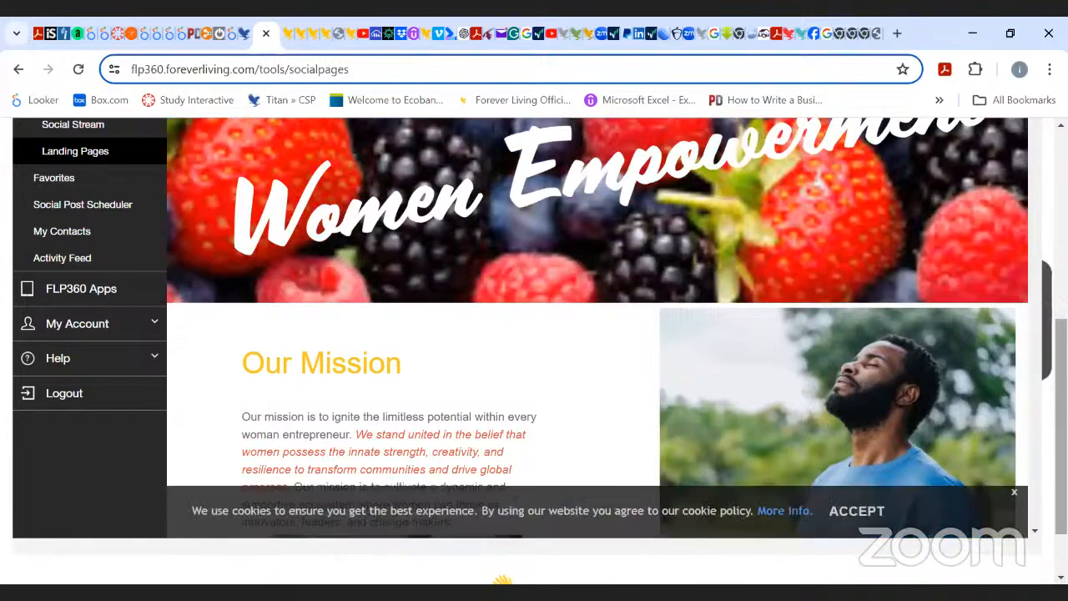
scroll(534, 351, down, 1)
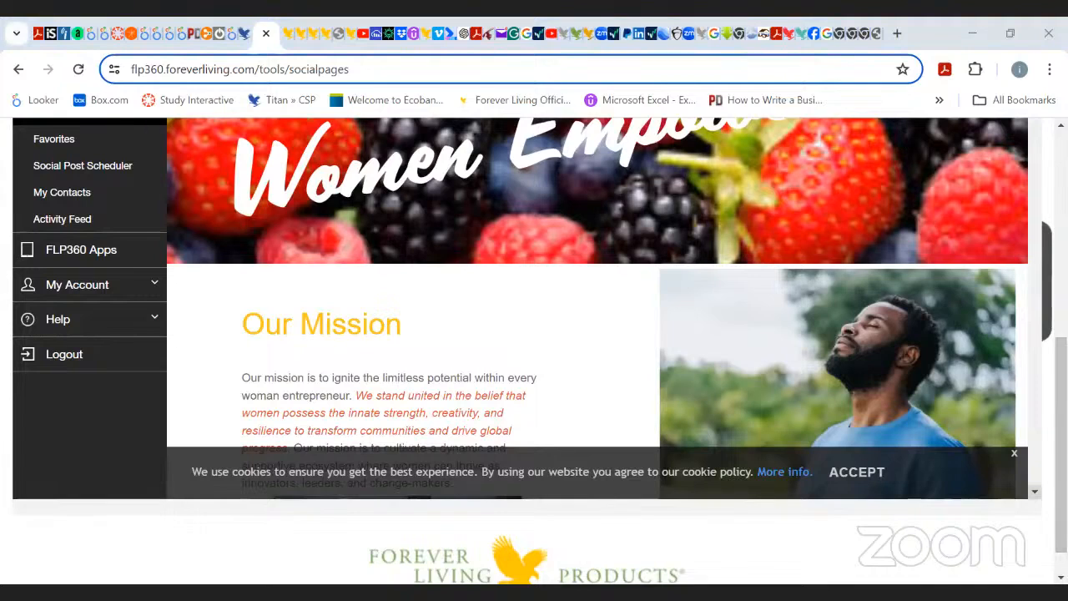
scroll(598, 308, down, 15)
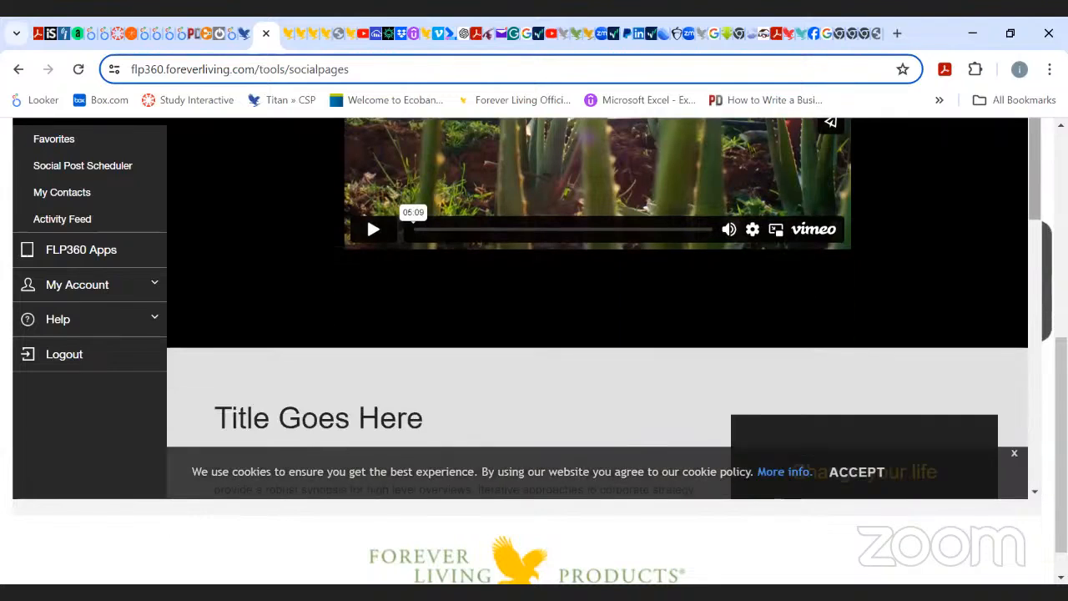
scroll(597, 351, up, 10)
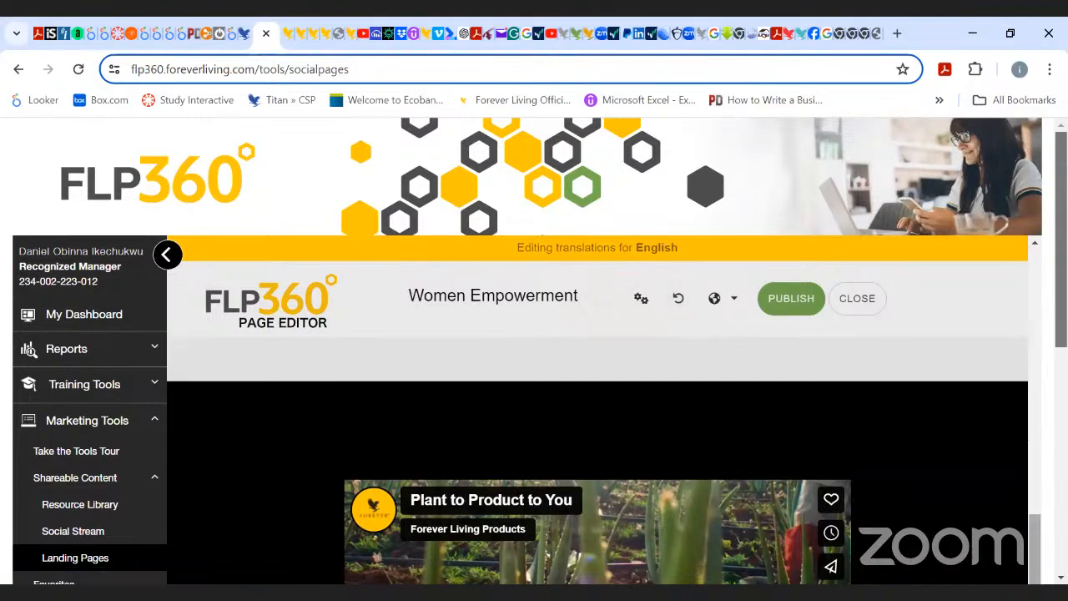
scroll(1030, 369, up, 10)
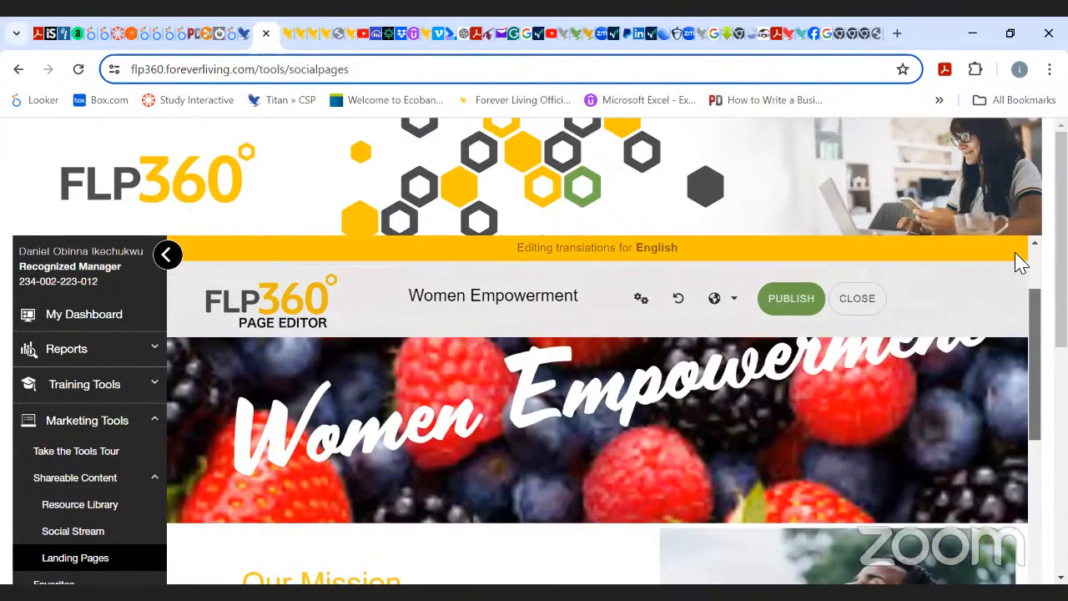
- Reopen the content options of the advanced page settings and paste the copied Vimeo link as the testimonial video identifier
click(641, 301)
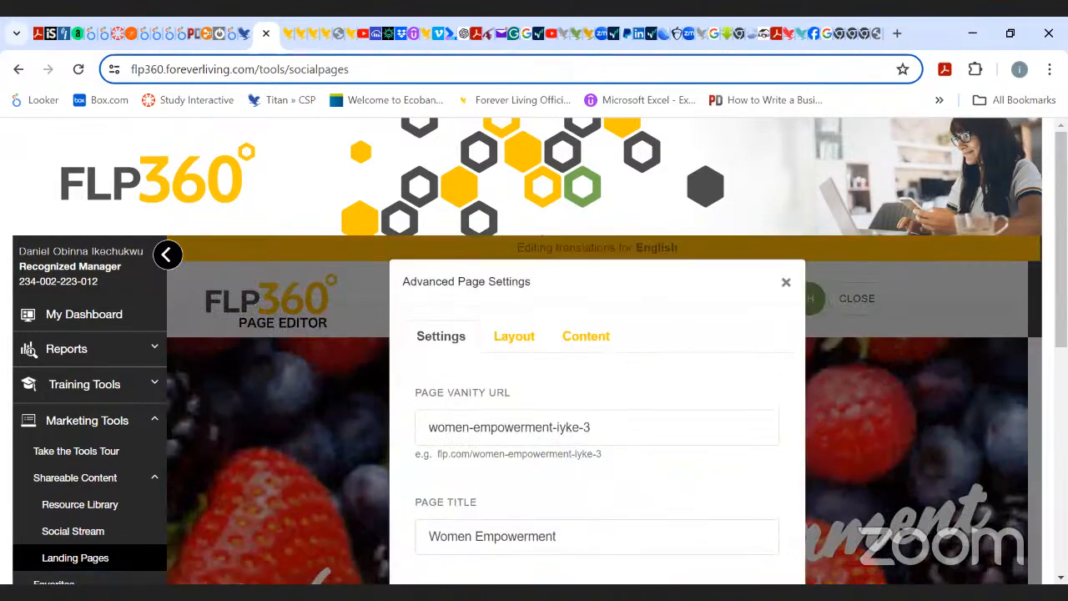
scroll(643, 191, down, 3)
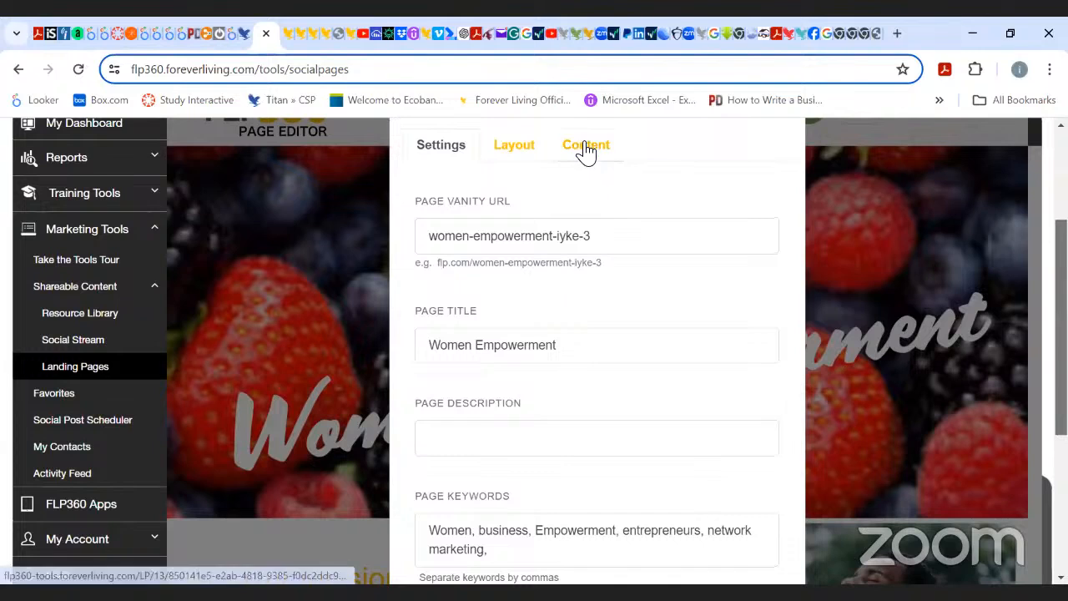
click(587, 150)
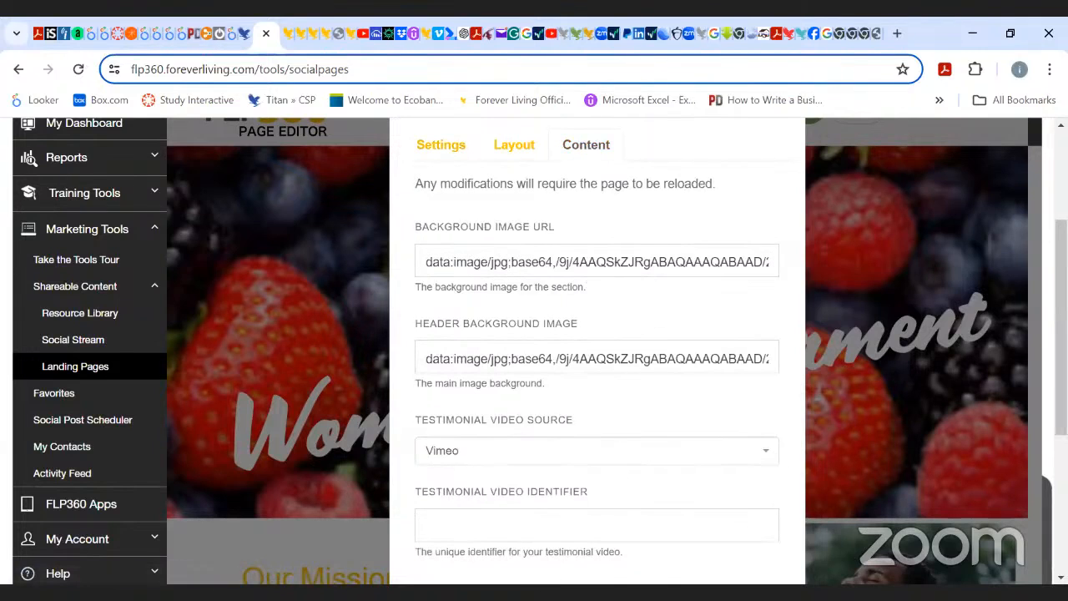
scroll(596, 351, down, 1)
click(649, 453)
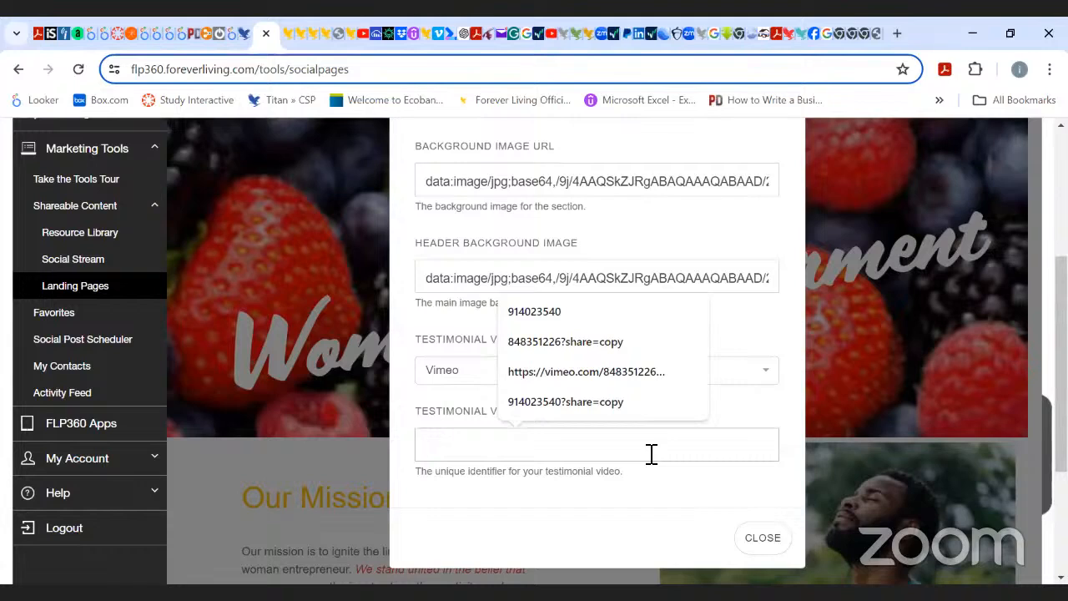
key(ctrl+v)
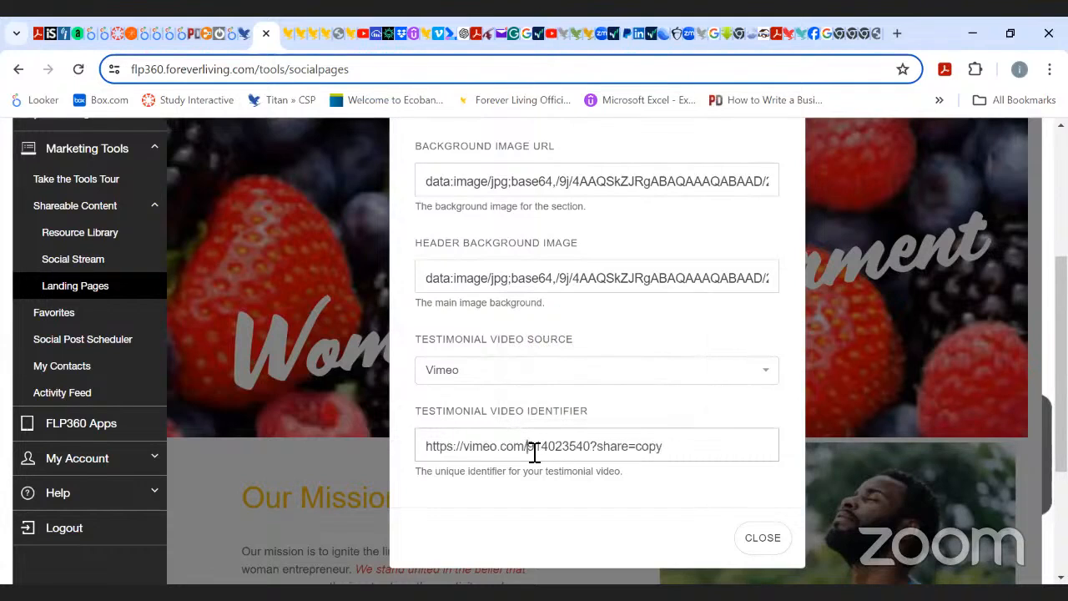
click(527, 448)
key(BackSpace)
key(BackSpace)
key(BackSpace)
key(BackSpace)
key(BackSpace)
key(BackSpace)
key(BackSpace)
key(BackSpace)
key(BackSpace)
key(BackSpace)
key(BackSpace)
key(BackSpace)
key(BackSpace)
key(BackSpace)
key(BackSpace)
key(BackSpace)
key(BackSpace)
key(BackSpace)
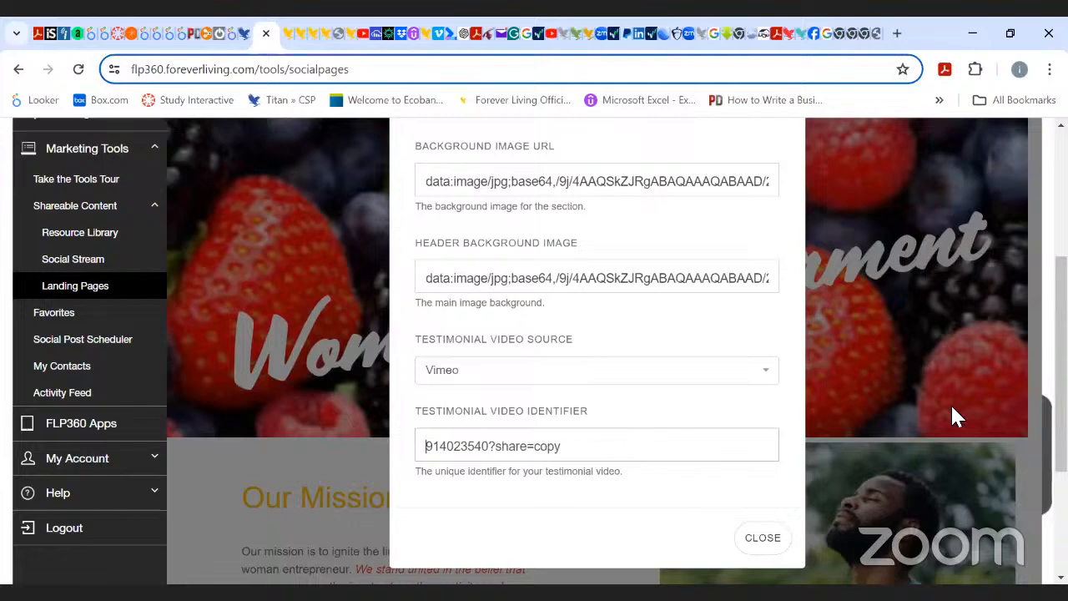
scroll(801, 506, down, 1)
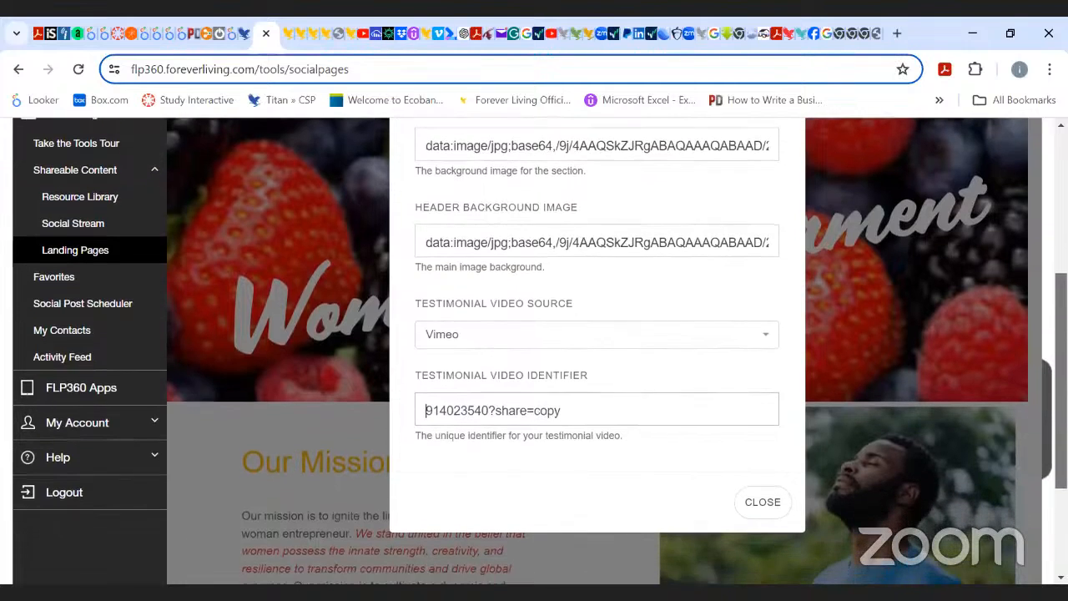
click(765, 497)
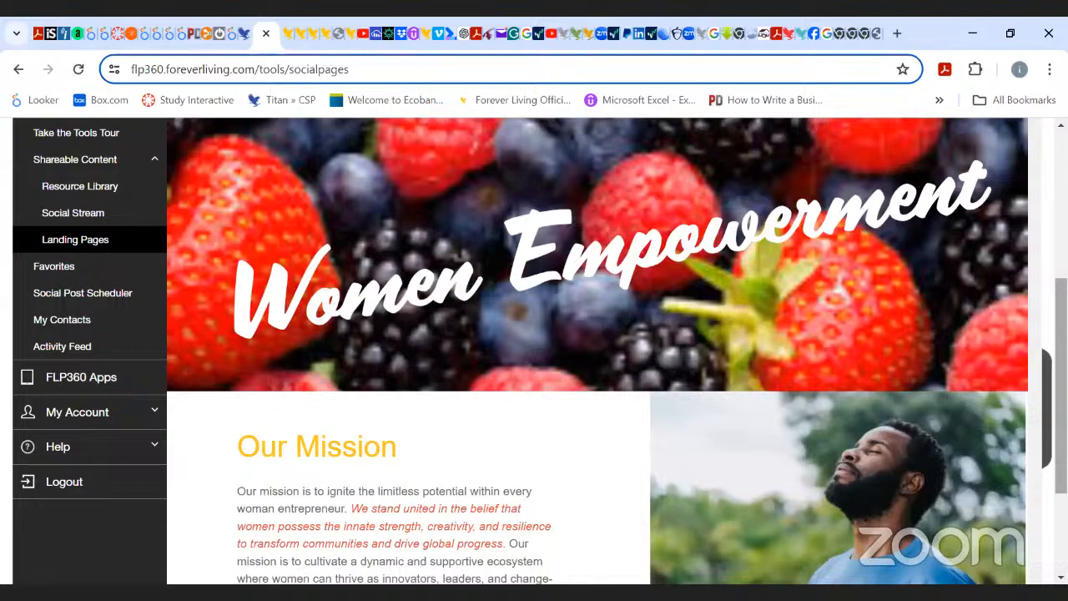
- Find the "FGR25 - Paris promo FINAL" testimonial video on the page, play it briefly and pause it
scroll(534, 350, down, 3)
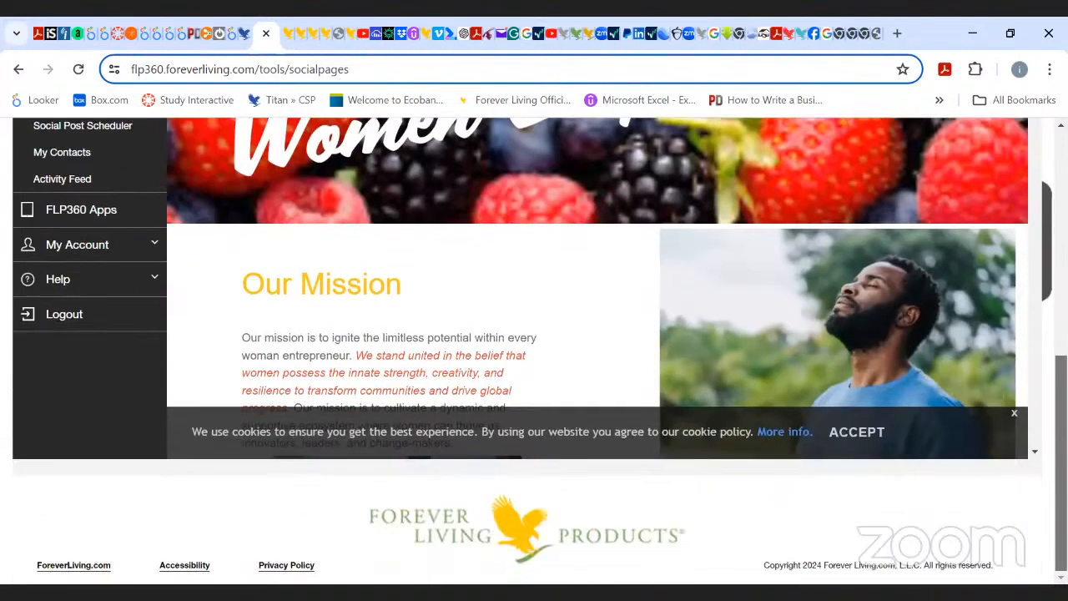
scroll(534, 292, down, 10)
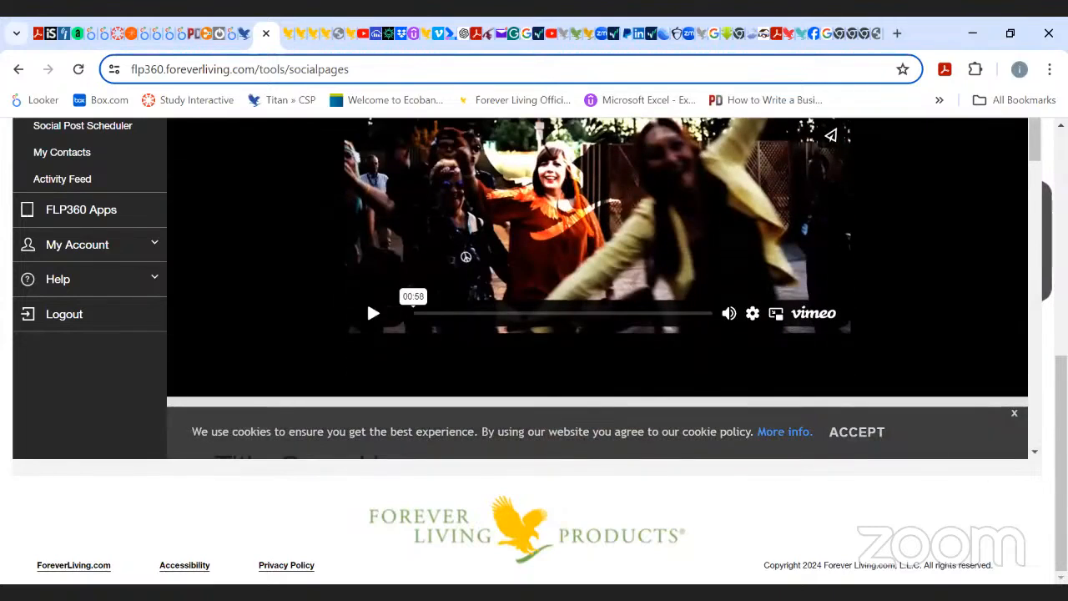
scroll(534, 351, up, 1)
scroll(534, 350, up, 1)
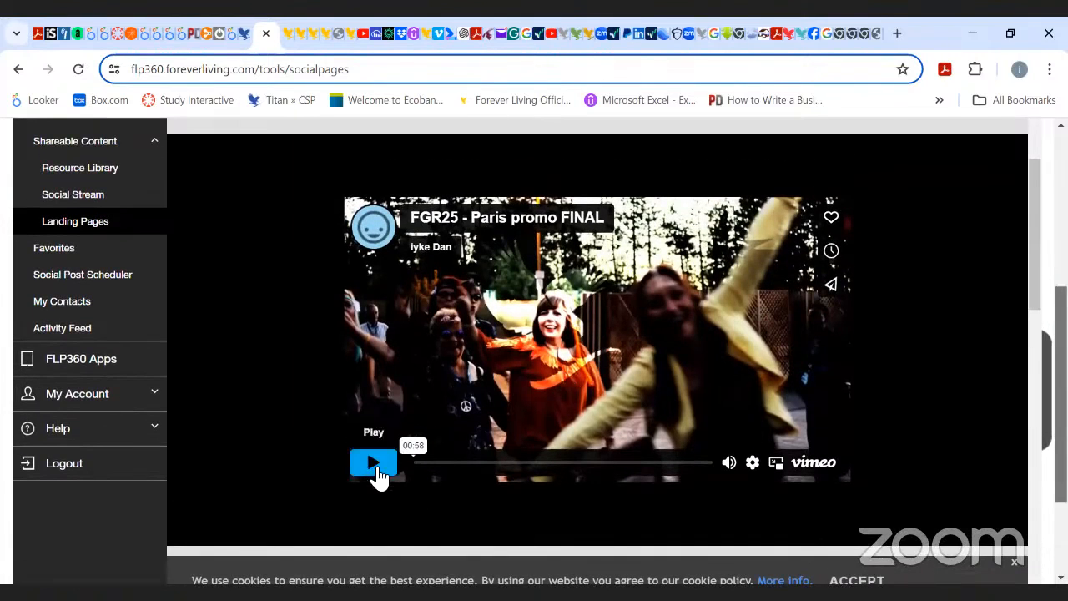
click(377, 473)
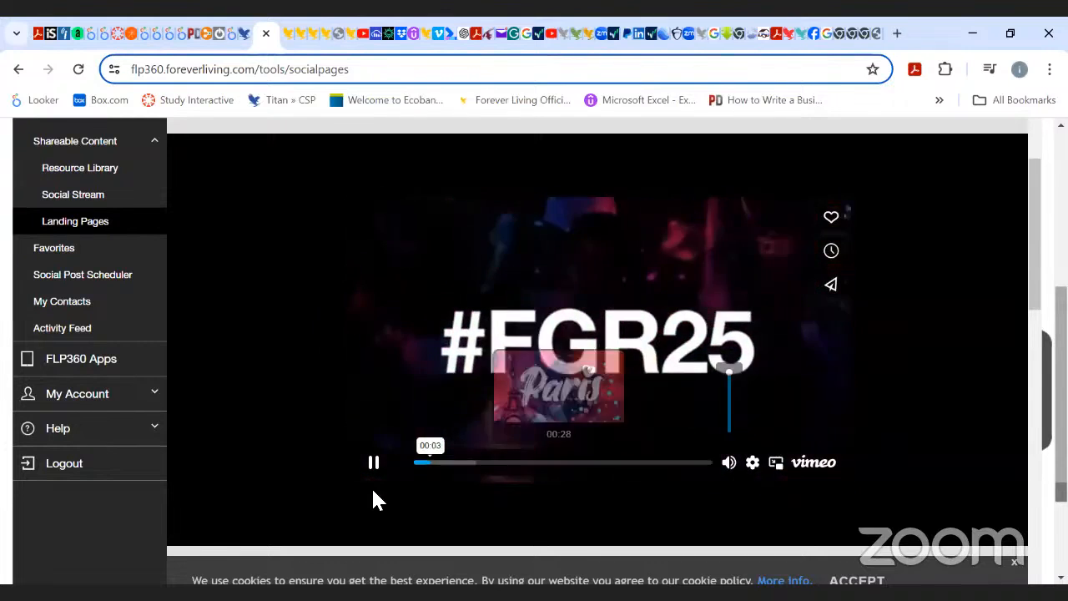
click(376, 465)
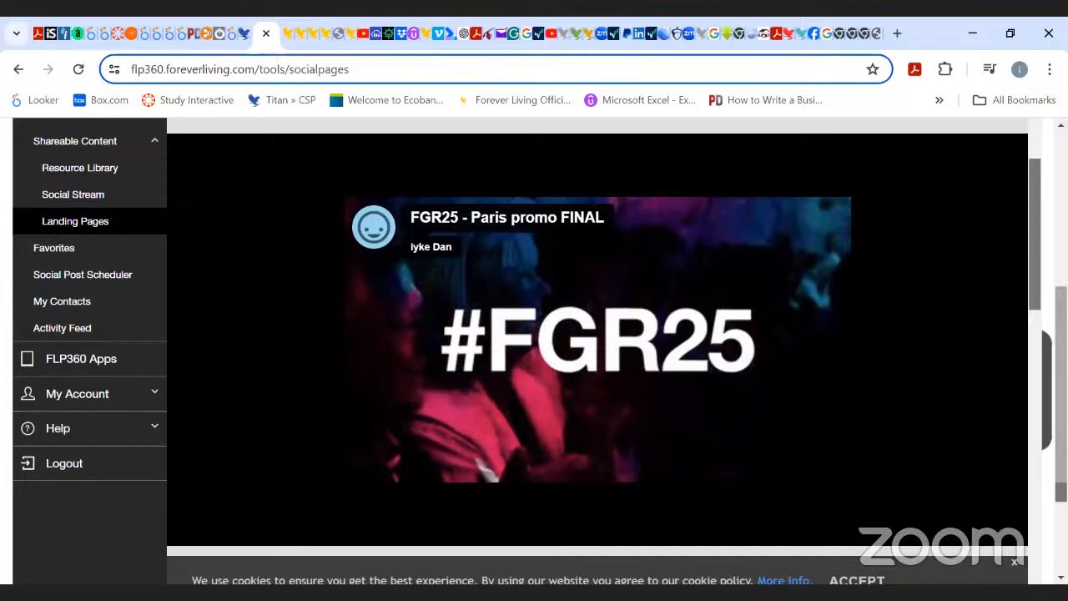
- Review the contact form, header image and mission section above the testimonial video
scroll(1035, 203, up, 5)
scroll(1034, 203, up, 1)
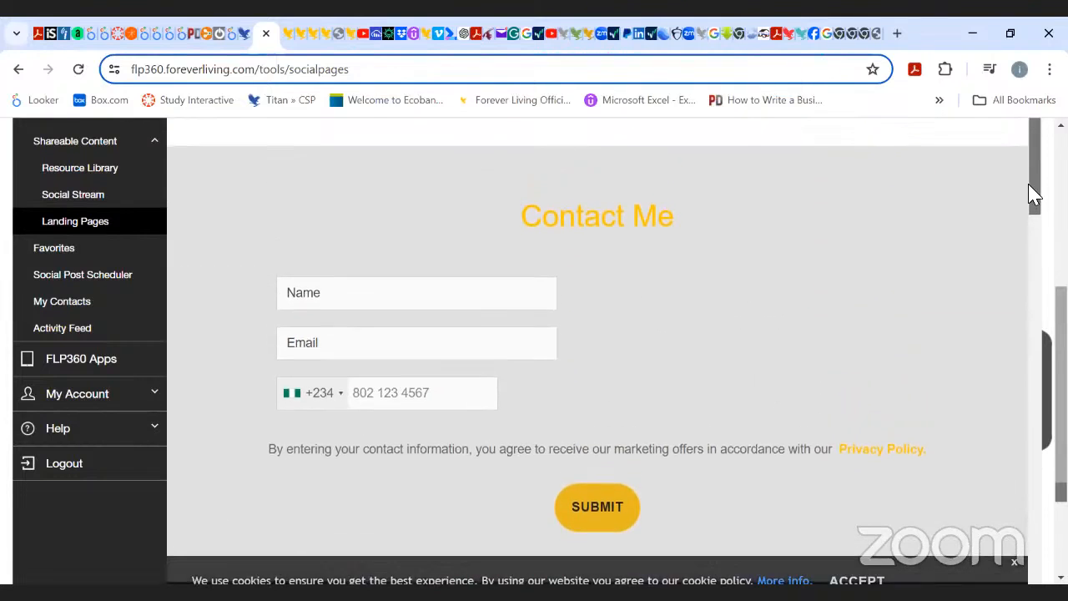
scroll(1034, 203, up, 5)
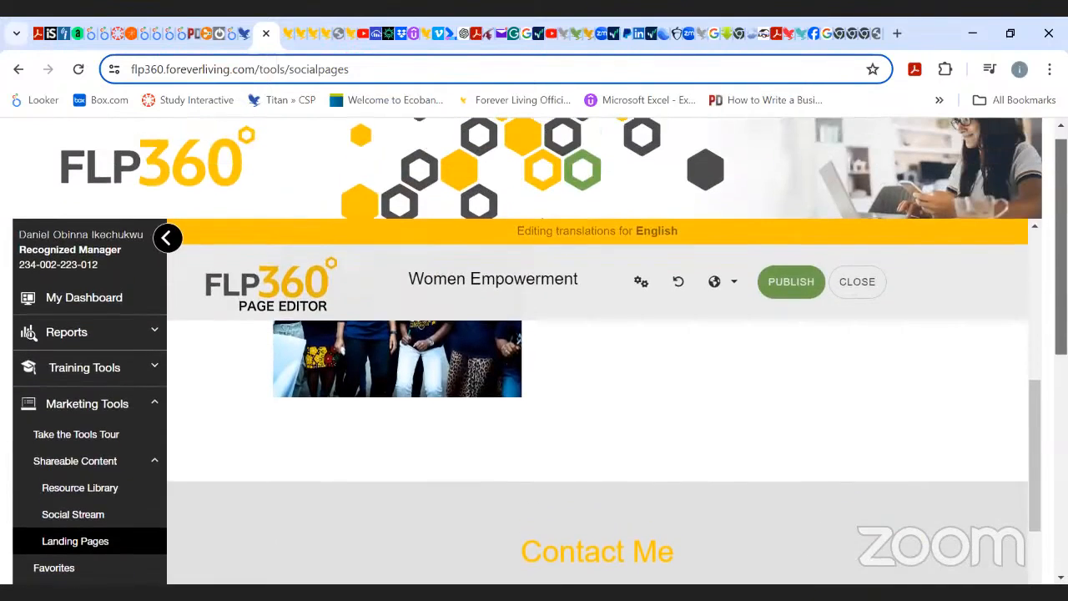
scroll(597, 455, up, 5)
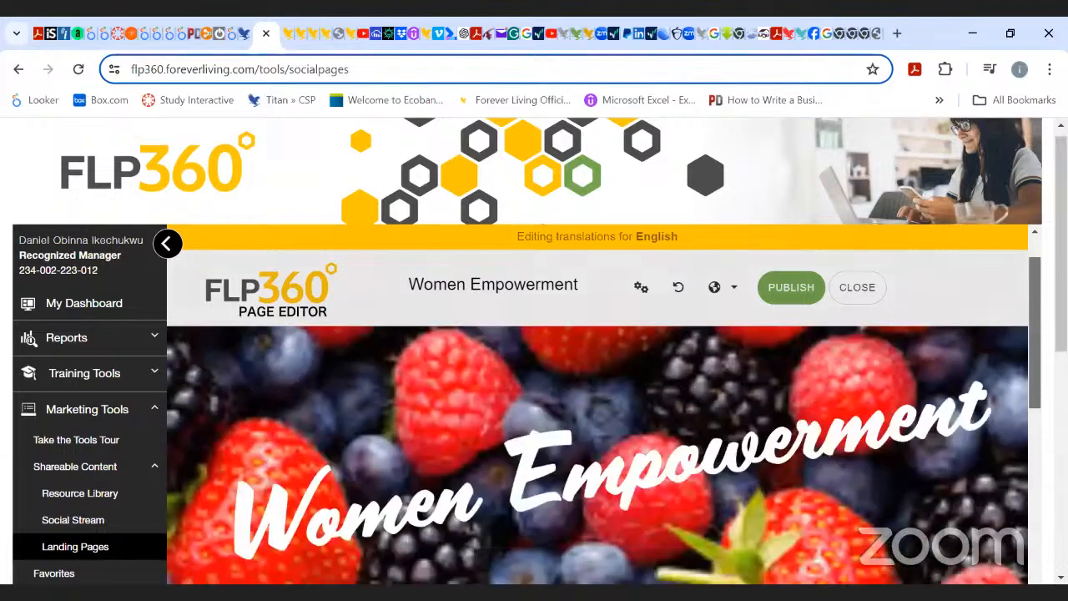
scroll(597, 455, down, 3)
scroll(597, 455, down, 3)
scroll(597, 455, up, 3)
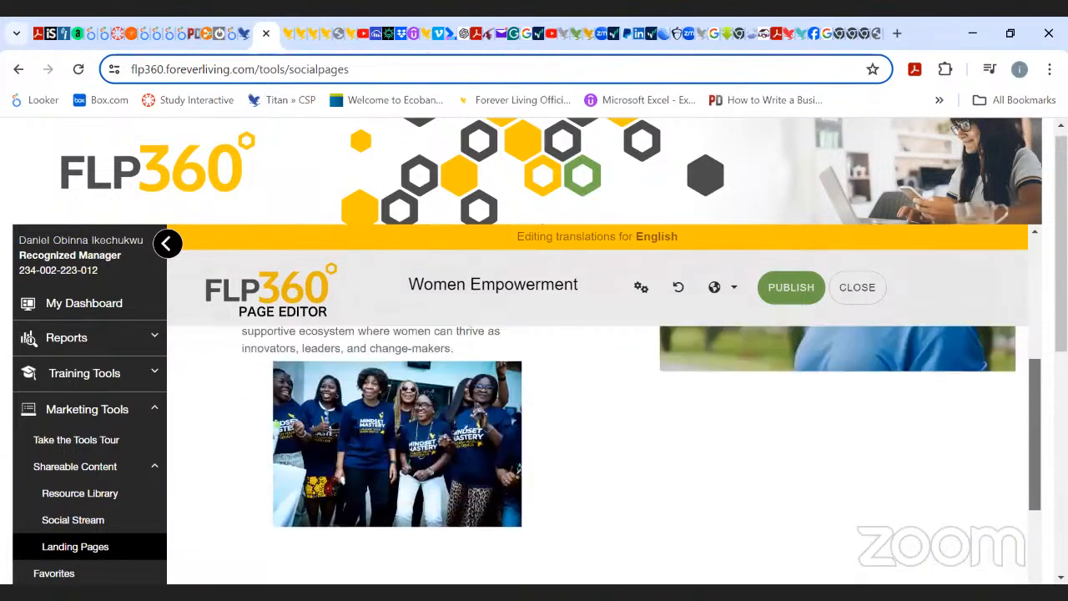
scroll(587, 489, down, 3)
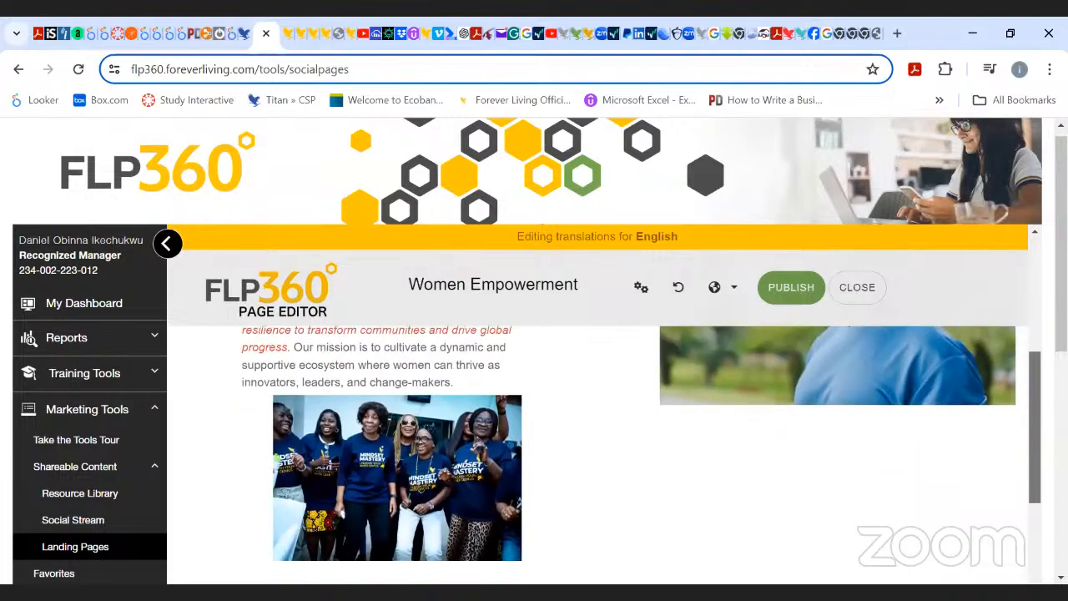
- Remove the blank space below the group photo in the mission text and keep the text cursor there
click(435, 454)
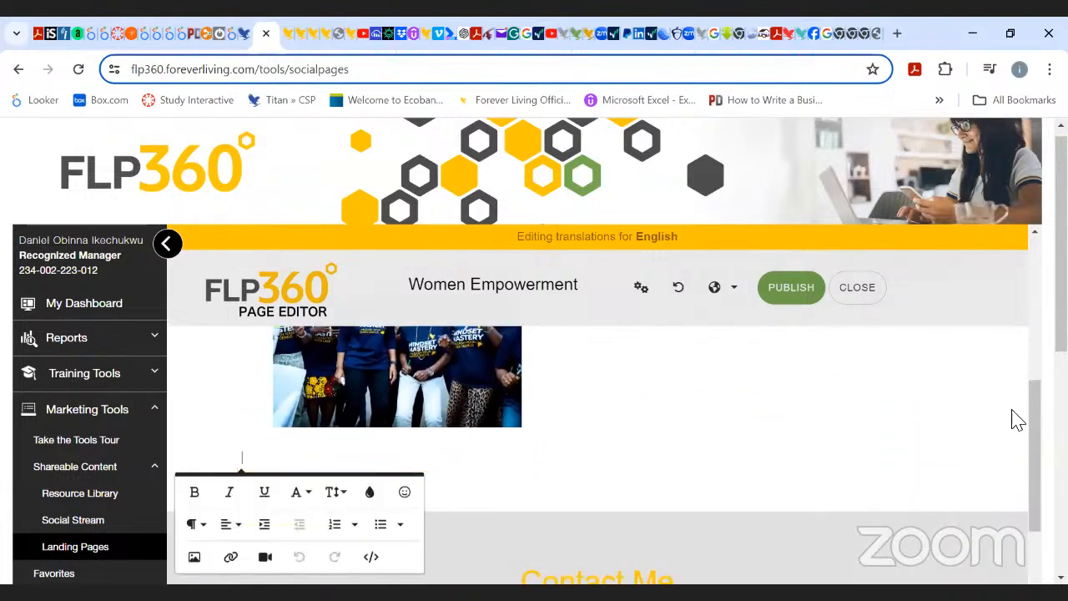
drag(1035, 426, 1035, 408)
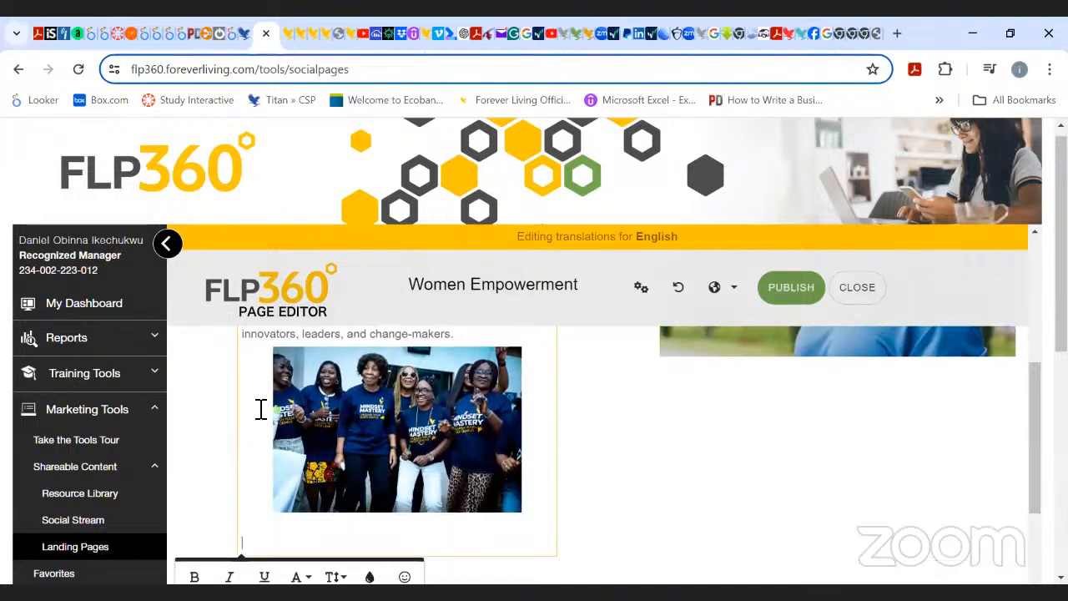
click(258, 524)
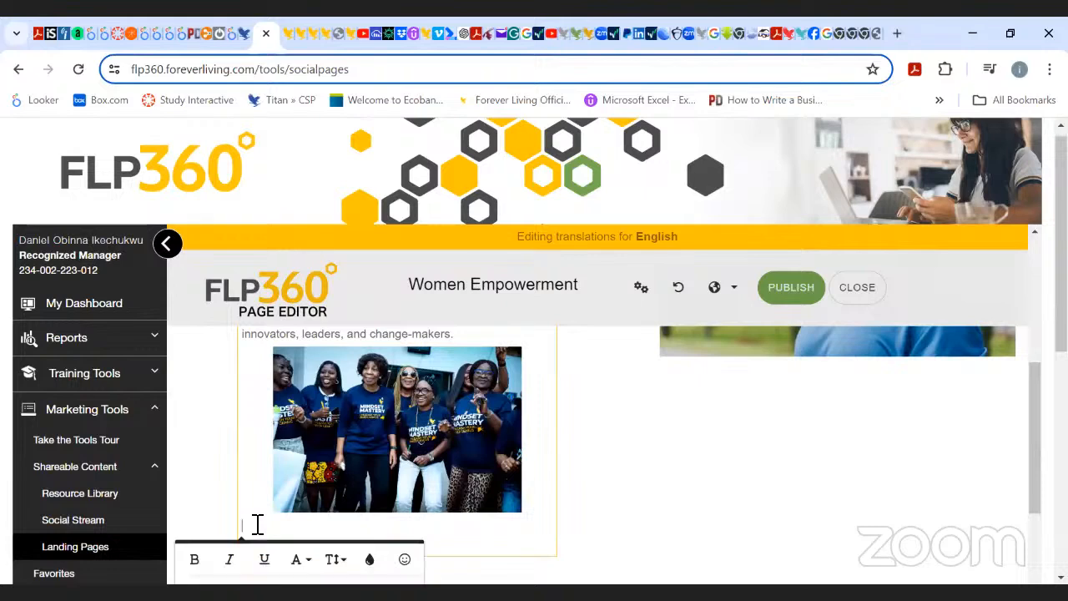
key(BackSpace)
click(249, 529)
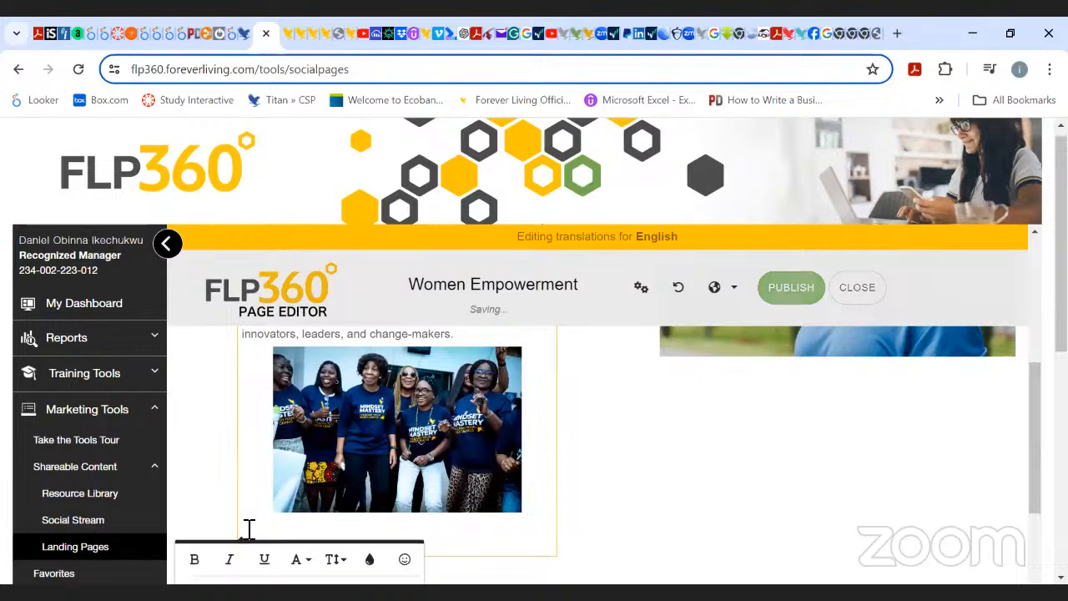
- Try out a row of "w" filler characters below the group photo and delete it again
text(wwwwwwwwwwwwwww)
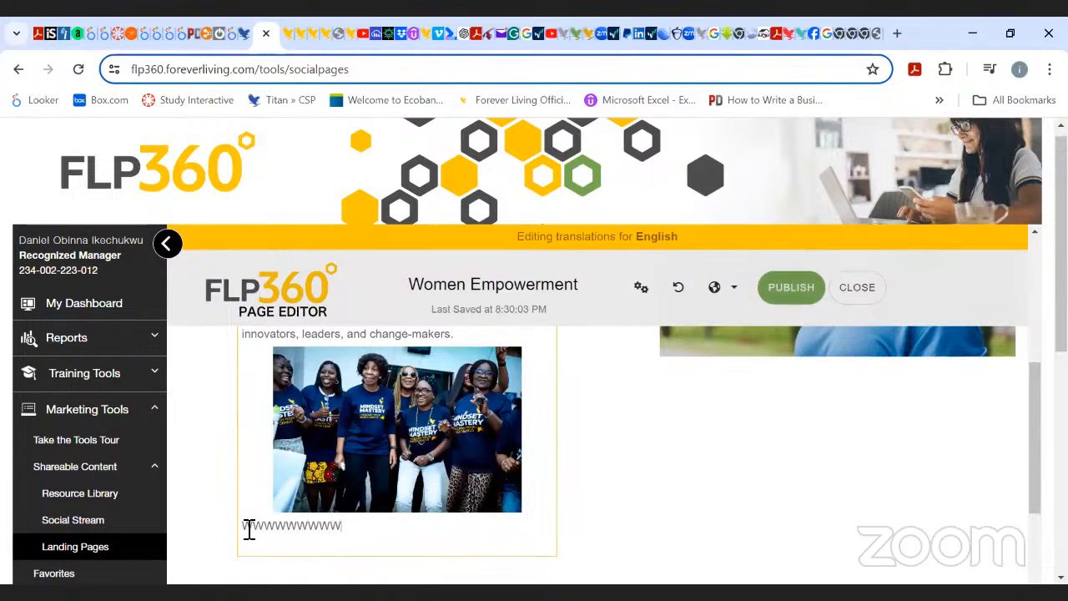
text(wwwwwwwwwwwww)
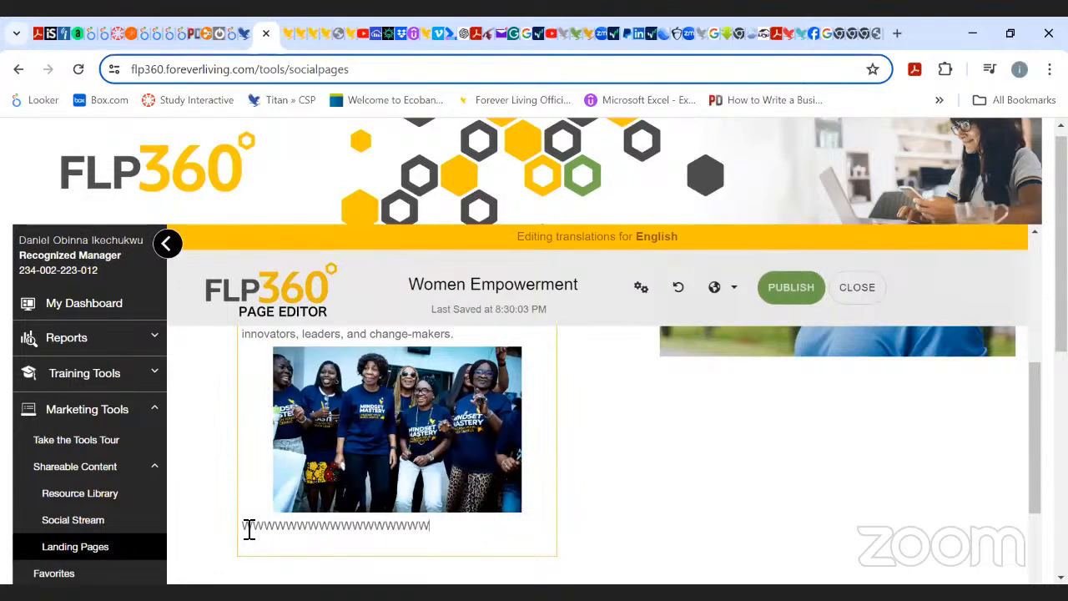
key(BackSpace)
key(BackSpace)
key(BackSpace)
key(BackSpace)
key(BackSpace)
key(BackSpace)
key(BackSpace)
key(BackSpace)
key(BackSpace)
key(BackSpace)
key(BackSpace)
key(BackSpace)
key(BackSpace)
key(BackSpace)
key(BackSpace)
key(BackSpace)
key(BackSpace)
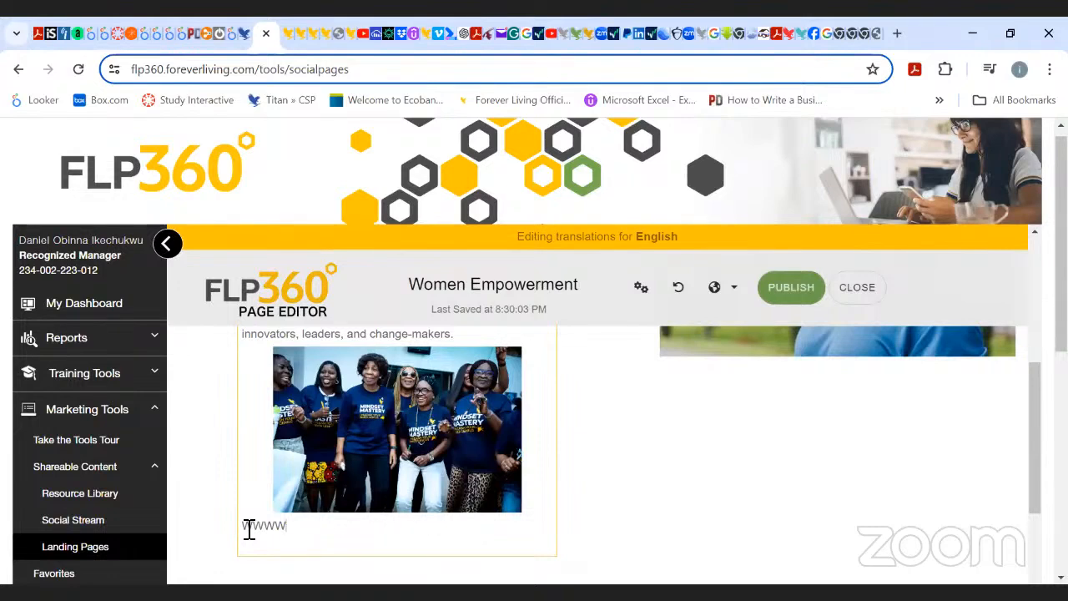
key(BackSpace)
key(BackSpace)
key(BackSpace)
key(BackSpace)
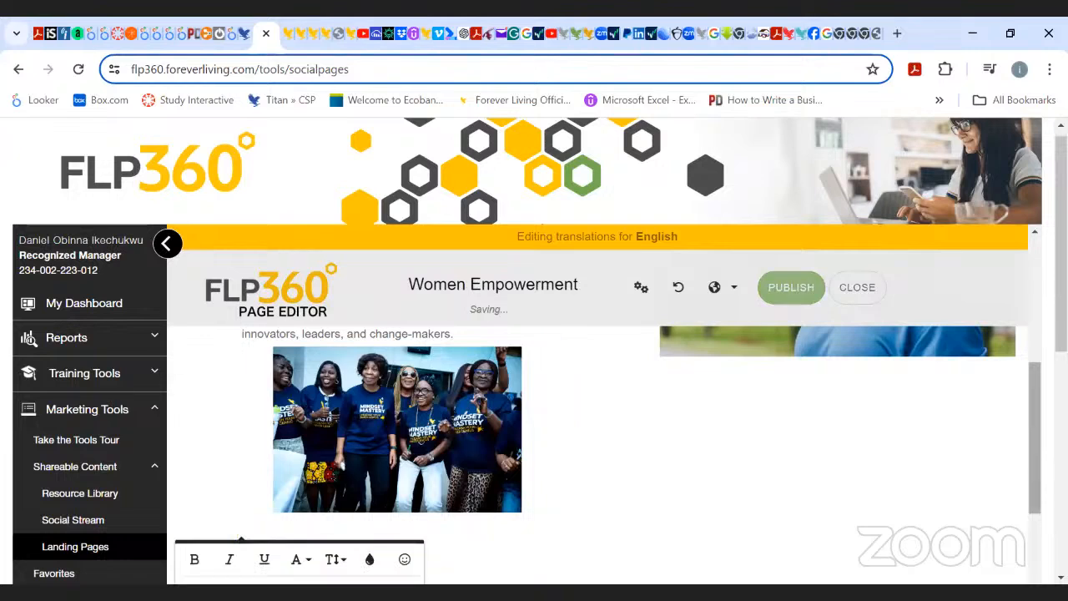
- Review the sections below the testimonial video, including the placeholder text, the "Change your life" box and "Our Top Products"
drag(1034, 467, 1035, 577)
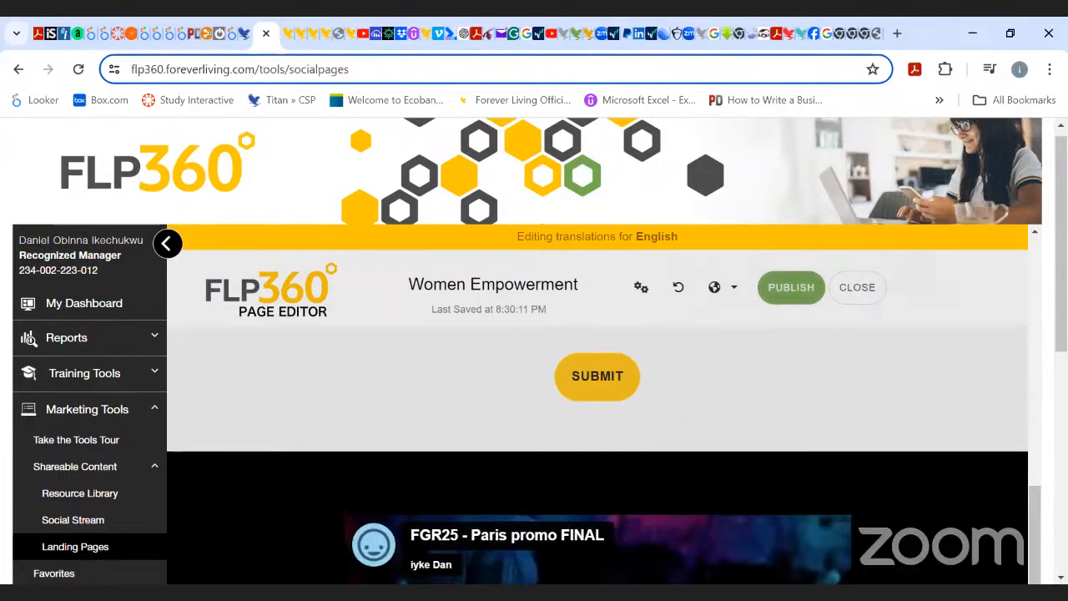
drag(1061, 251, 1035, 468)
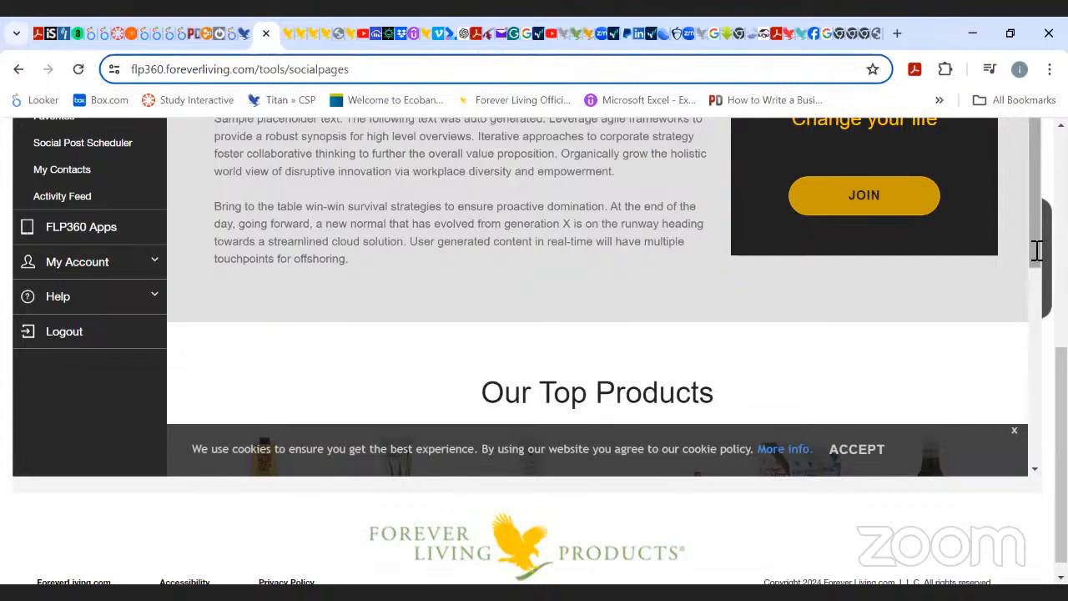
scroll(1037, 274, down, 3)
scroll(1037, 274, down, 2)
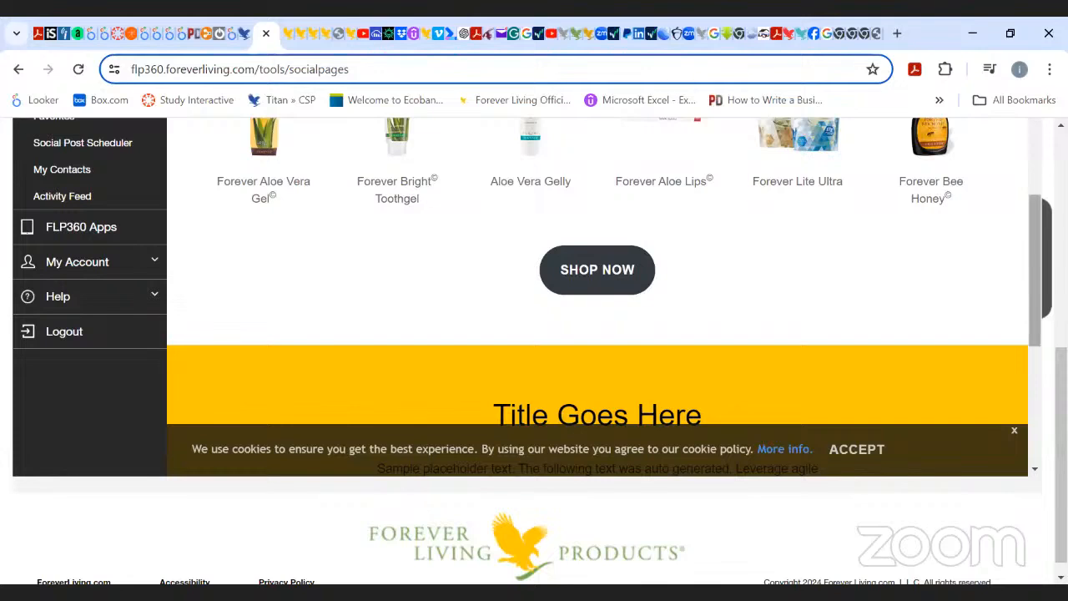
scroll(1029, 282, up, 5)
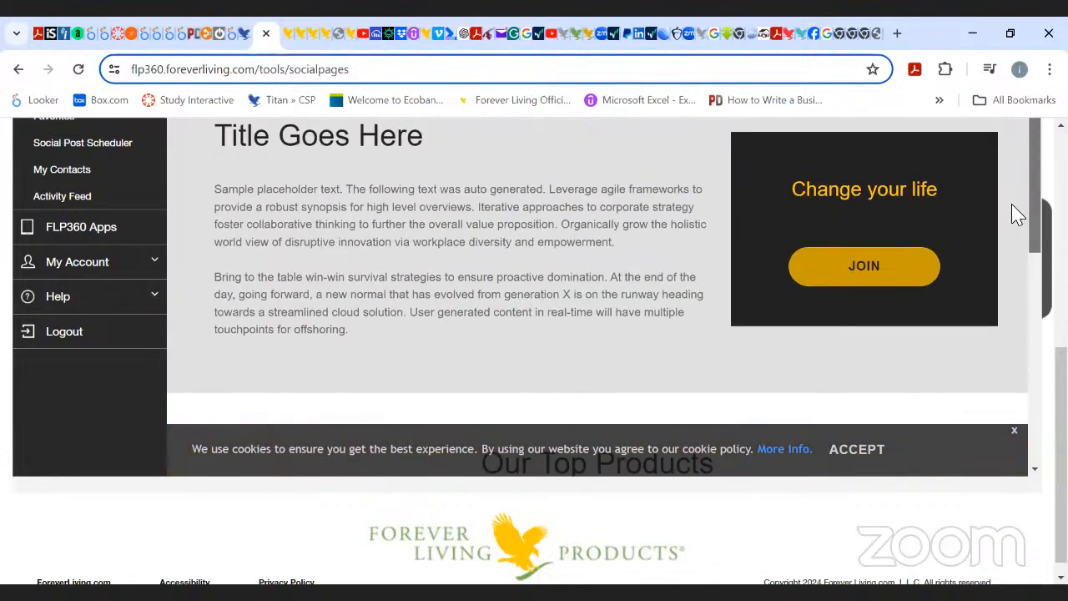
- Examine the placeholder title section with the JOIN box, the top products row and the yellow section beneath it
scroll(1018, 213, down, 1)
scroll(1025, 254, down, 5)
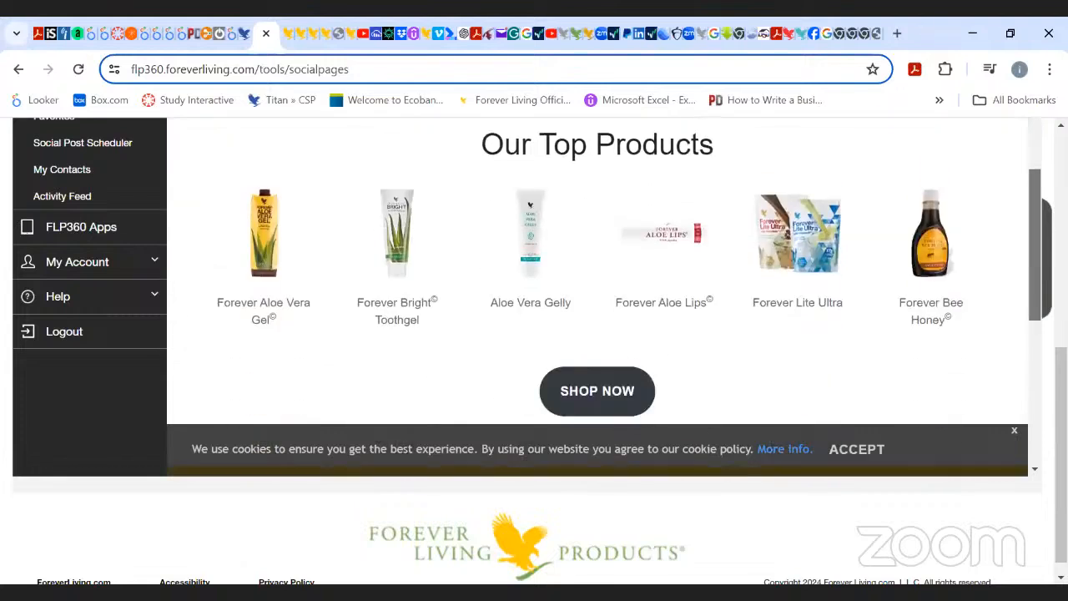
scroll(1028, 212, up, 5)
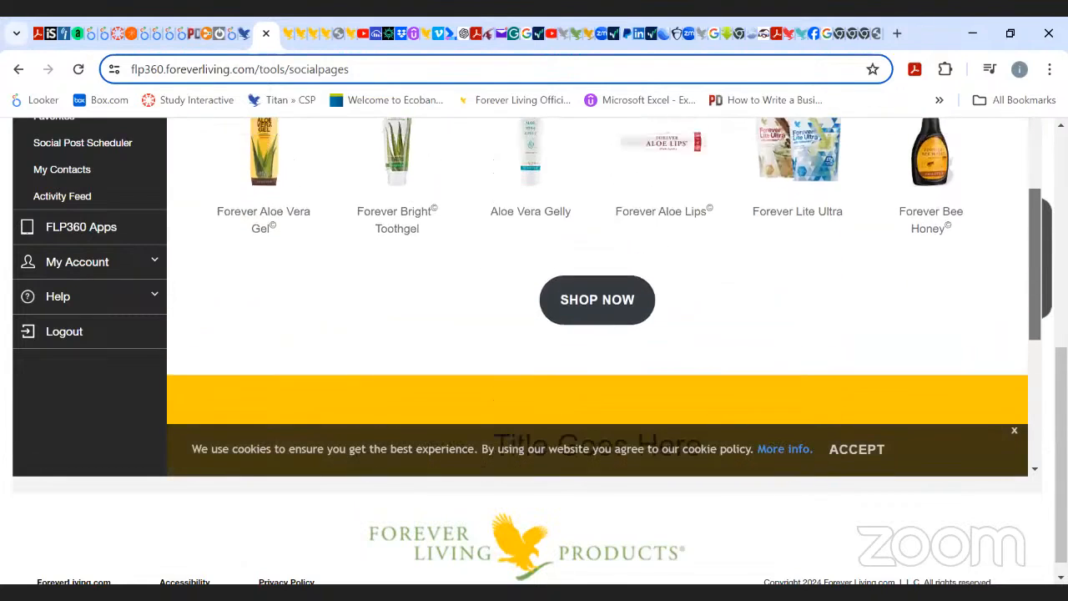
scroll(1026, 206, up, 1)
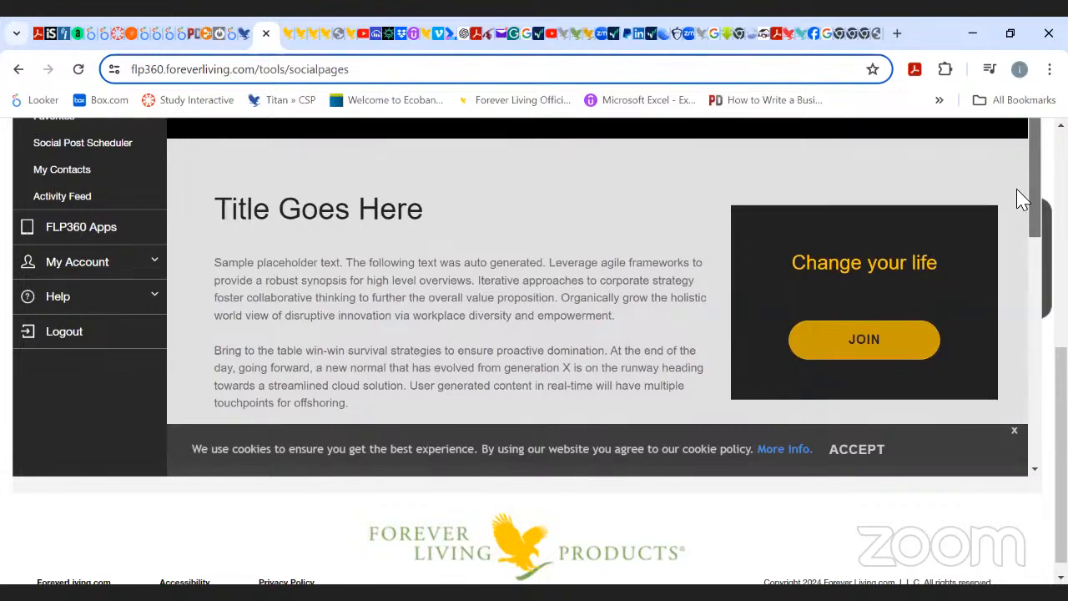
scroll(918, 250, down, 2)
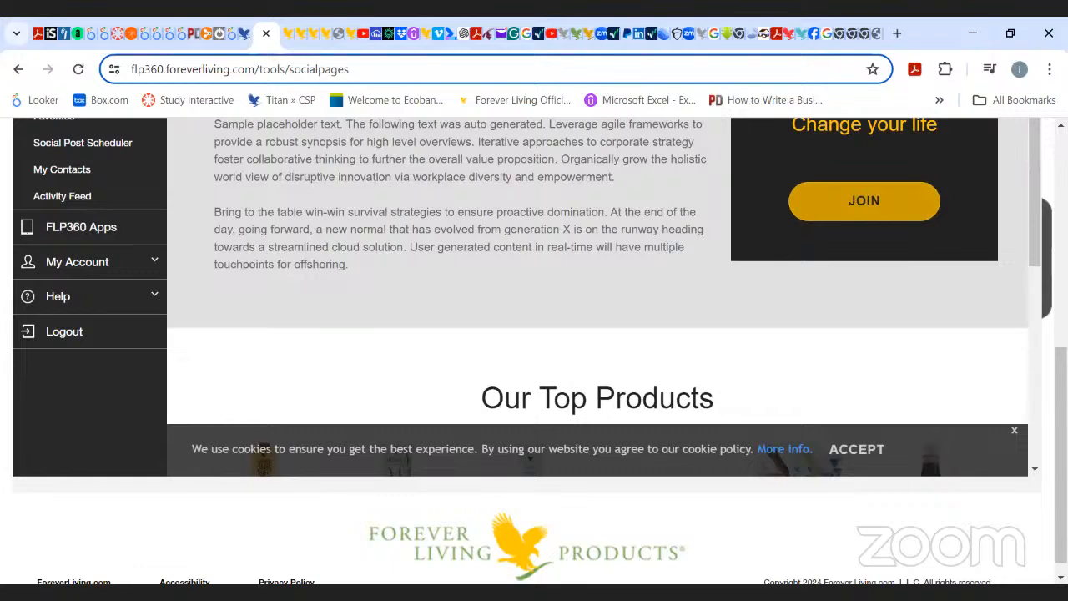
scroll(597, 297, down, 4)
scroll(597, 297, up, 4)
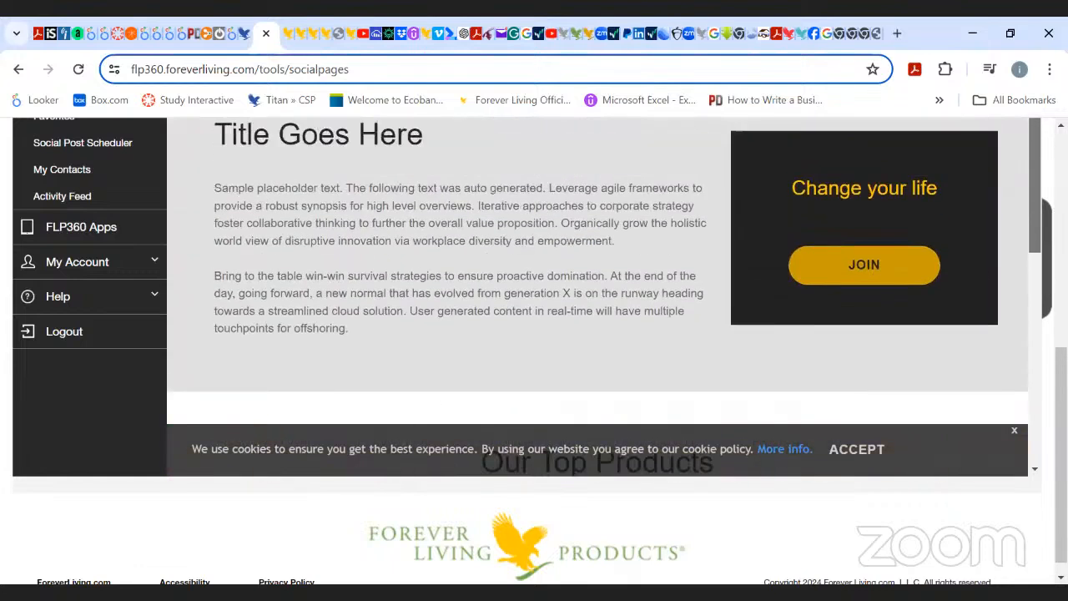
scroll(597, 297, down, 1)
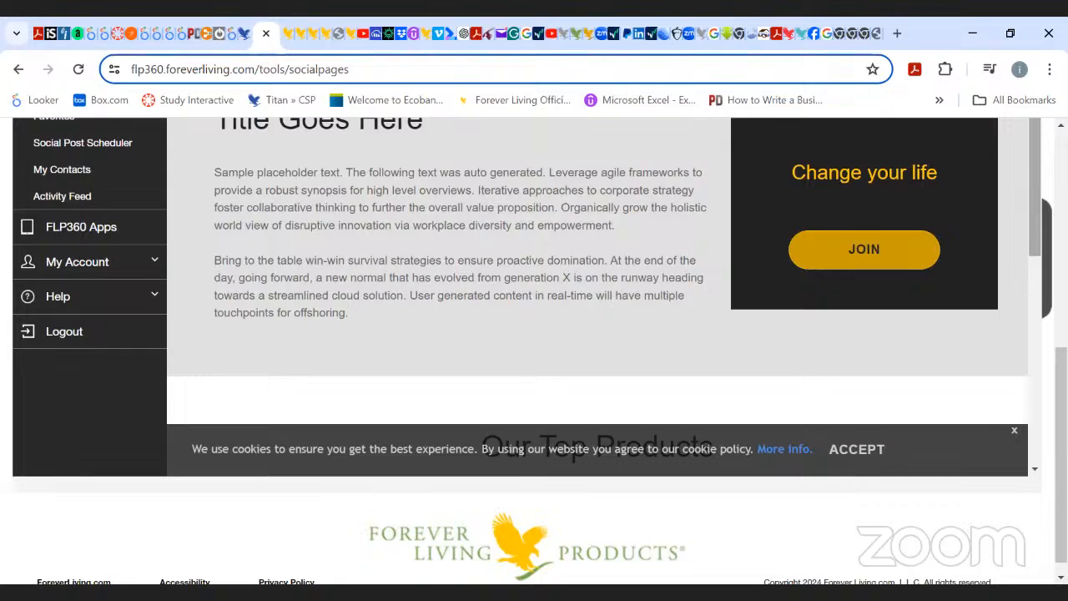
- Publish the Women Empowerment landing page, replacing any existing version, and continue to its live version
scroll(892, 285, up, 5)
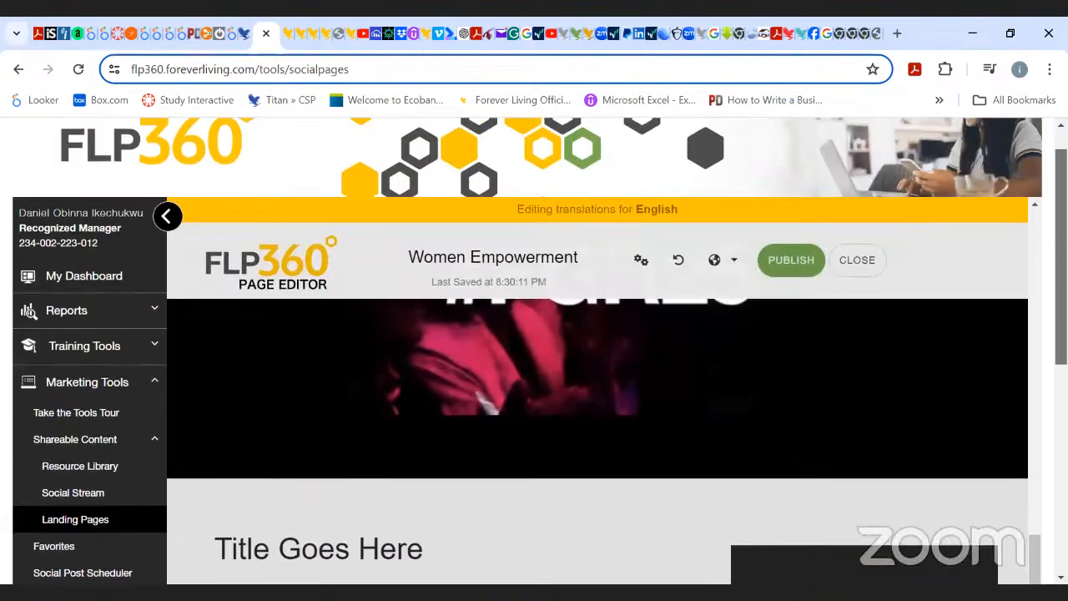
click(791, 259)
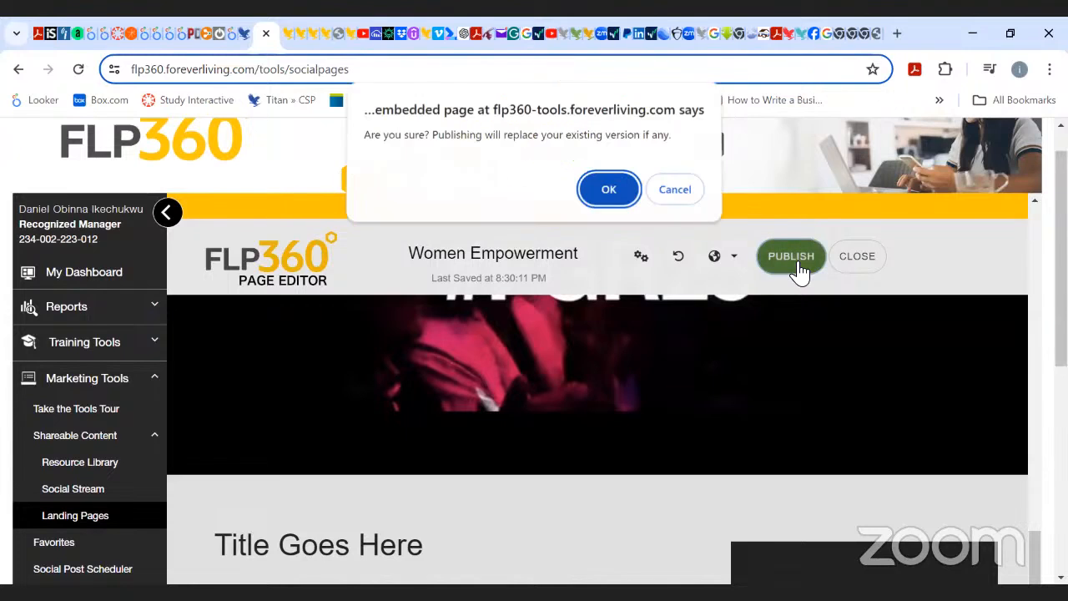
click(610, 196)
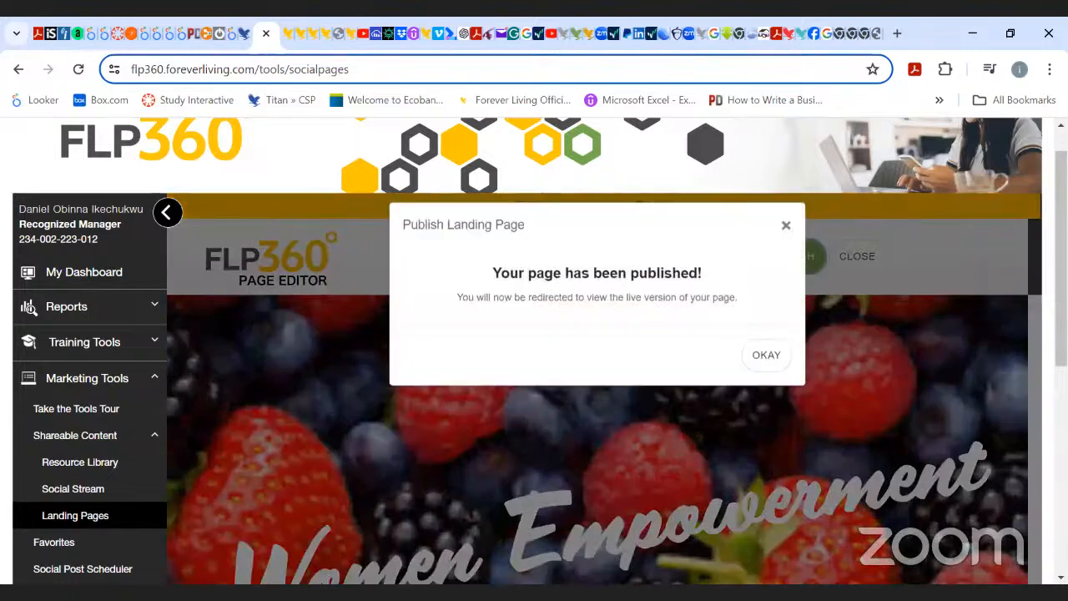
click(767, 382)
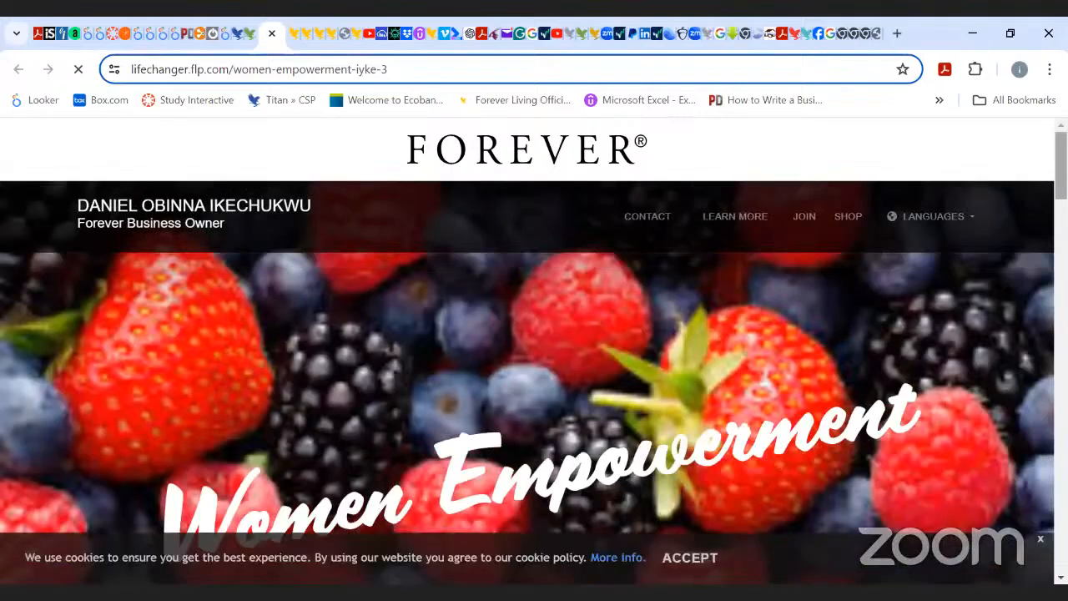
- Review the live Women Empowerment page from the header image and mission section down to the top products
scroll(527, 350, down, 2)
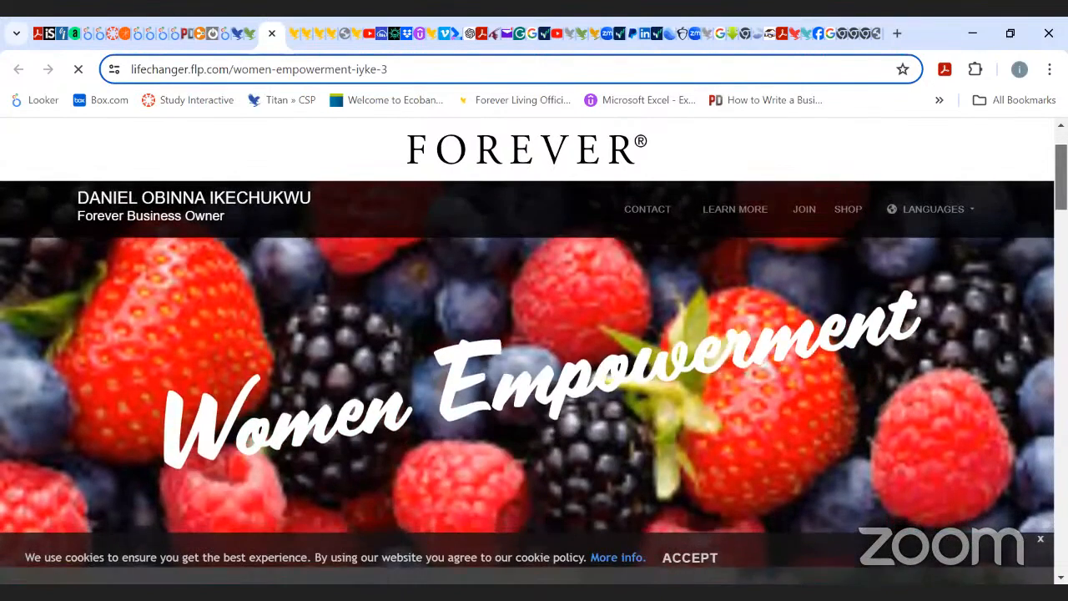
scroll(527, 350, down, 7)
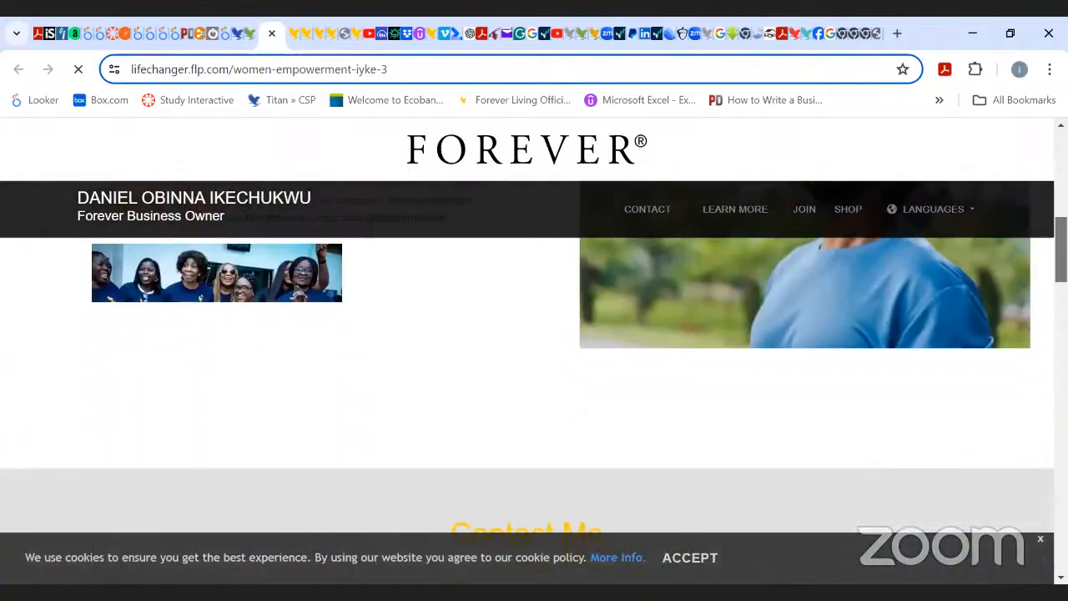
scroll(527, 351, up, 9)
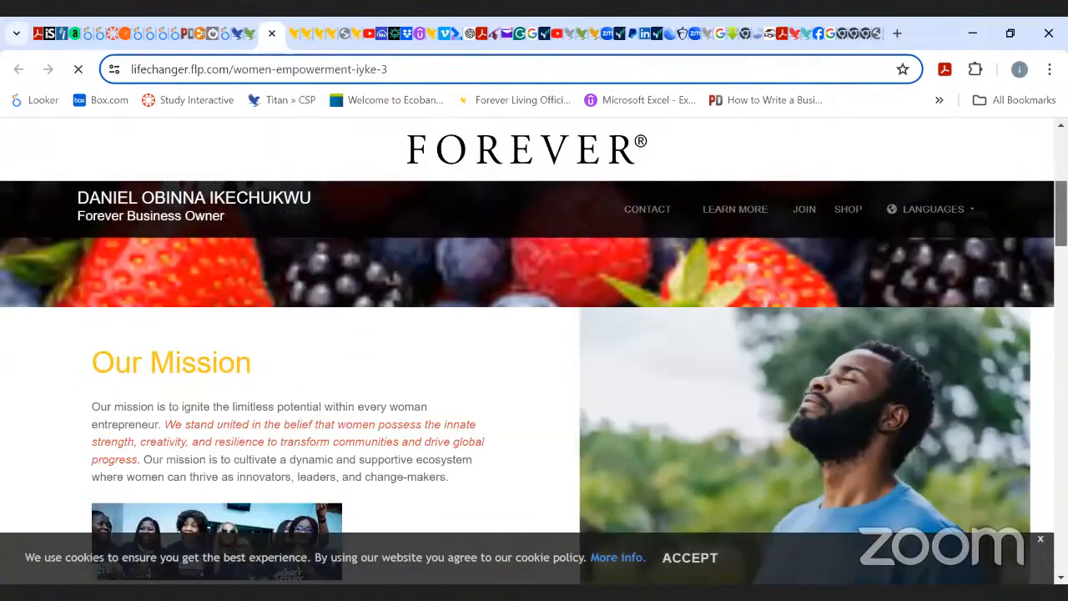
scroll(527, 350, down, 9)
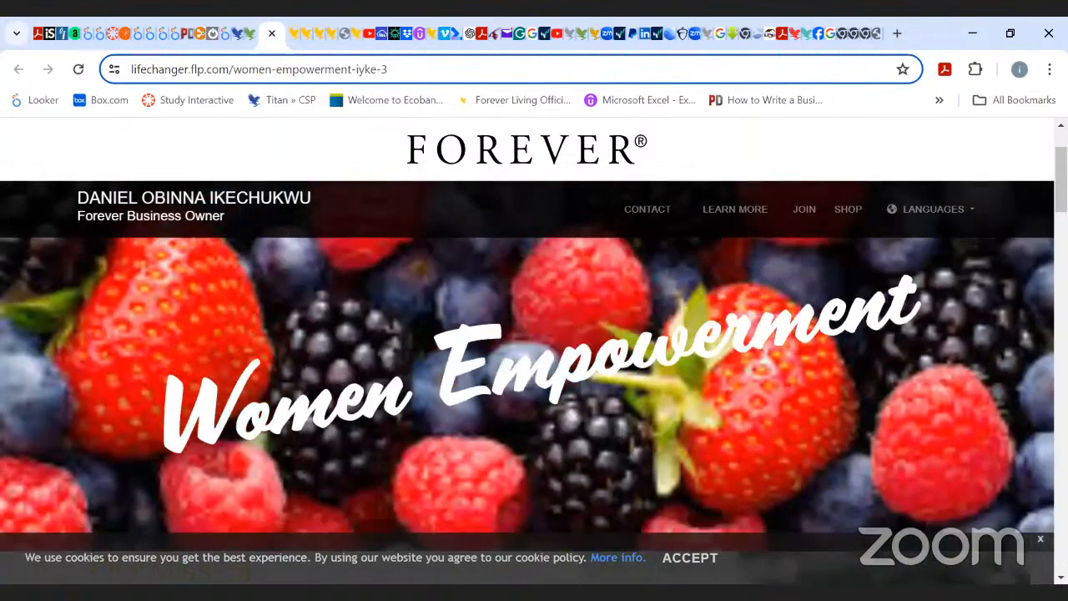
scroll(527, 350, up, 9)
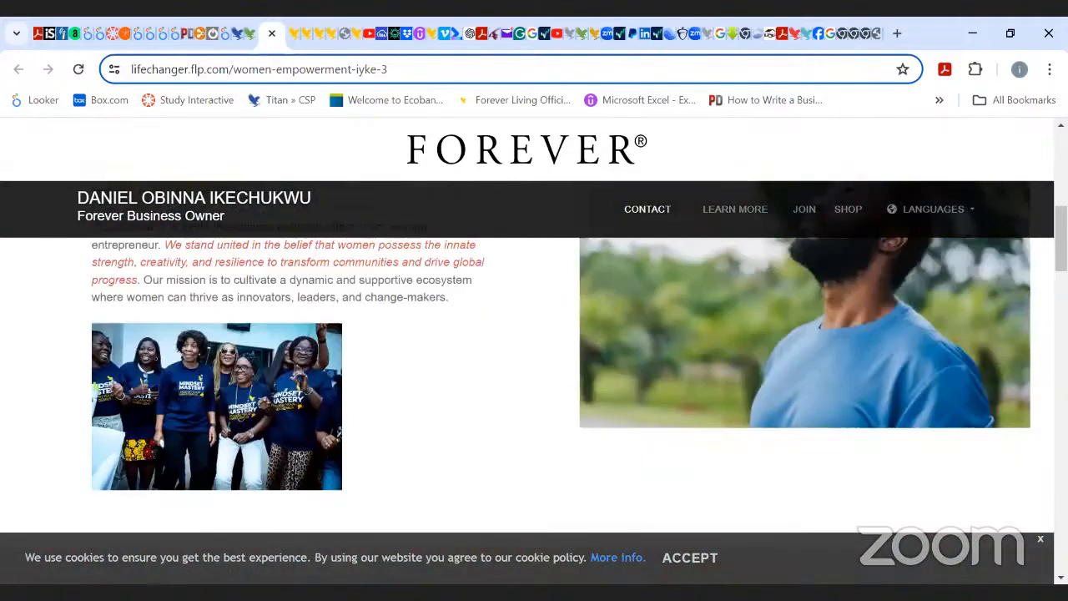
scroll(527, 351, down, 12)
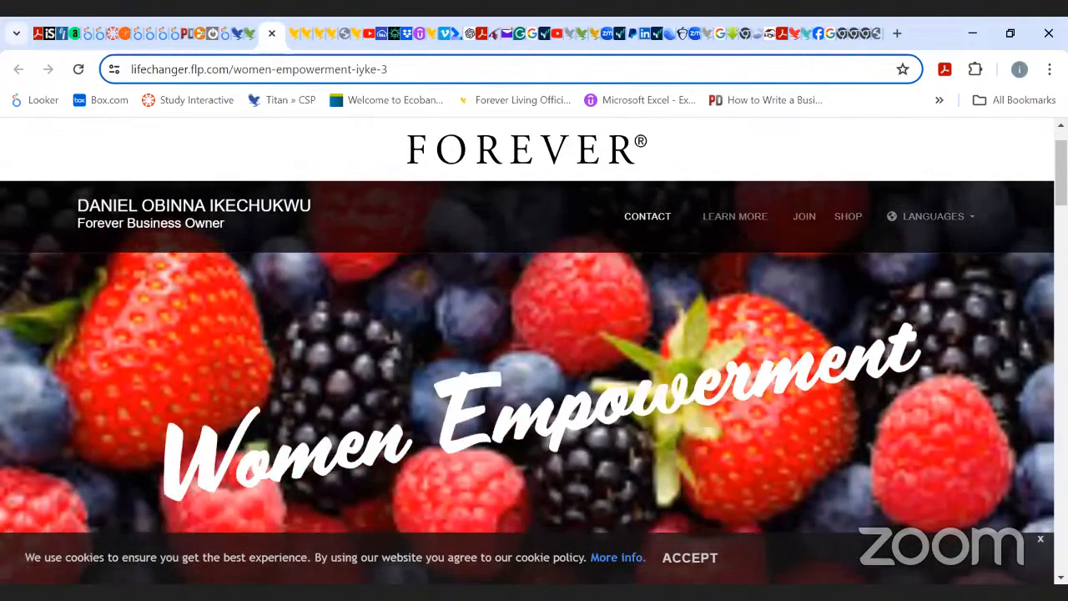
scroll(526, 351, down, 10)
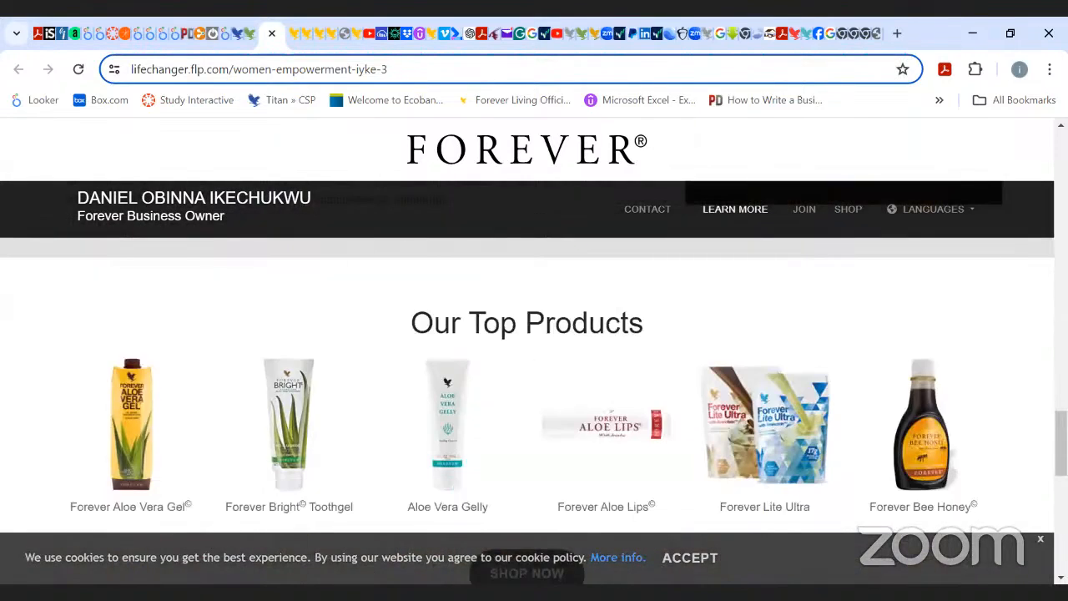
scroll(606, 508, down, 3)
scroll(606, 507, up, 2)
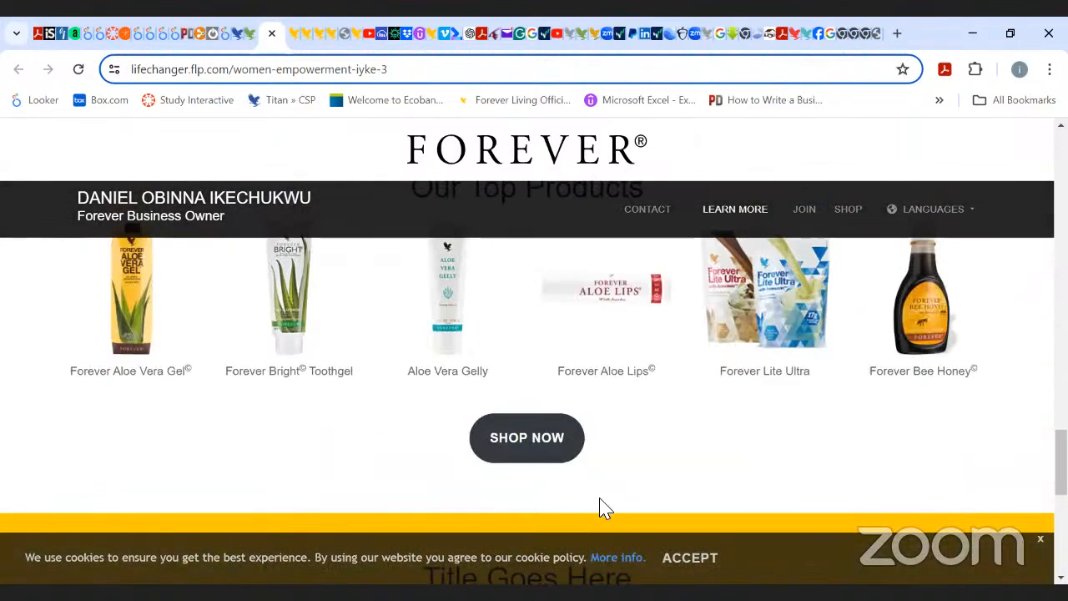
- Open the shop from the live page's top products section with South Africa as the country of residence
click(528, 440)
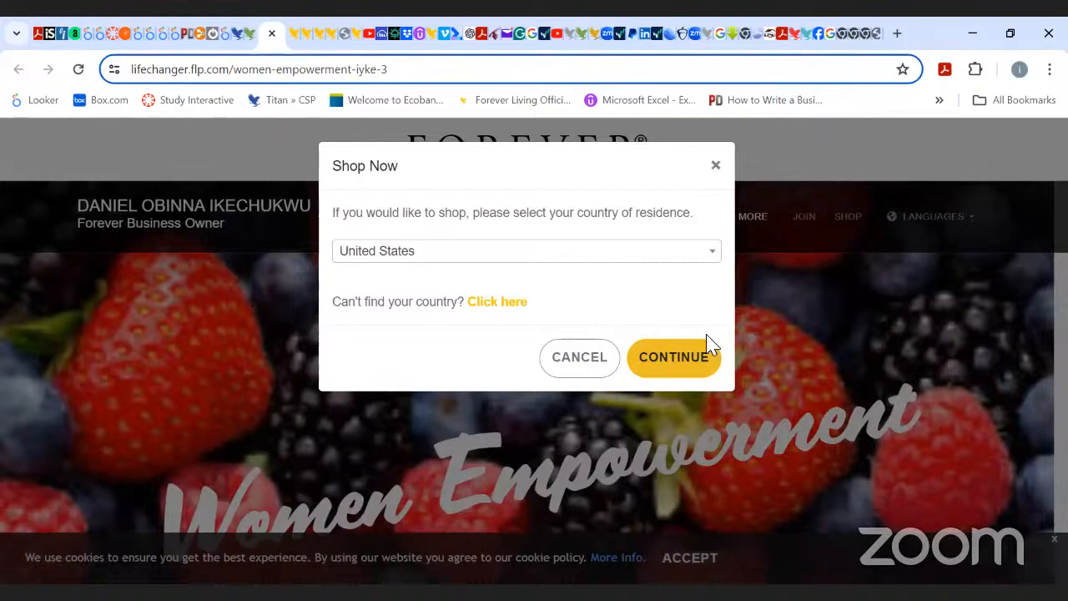
click(715, 255)
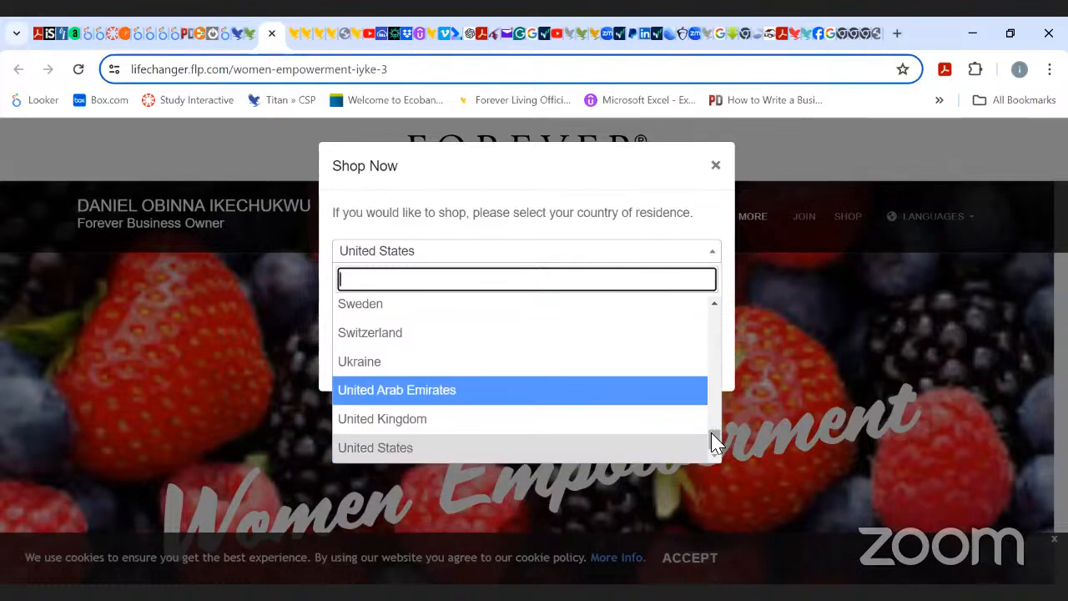
drag(712, 438, 717, 392)
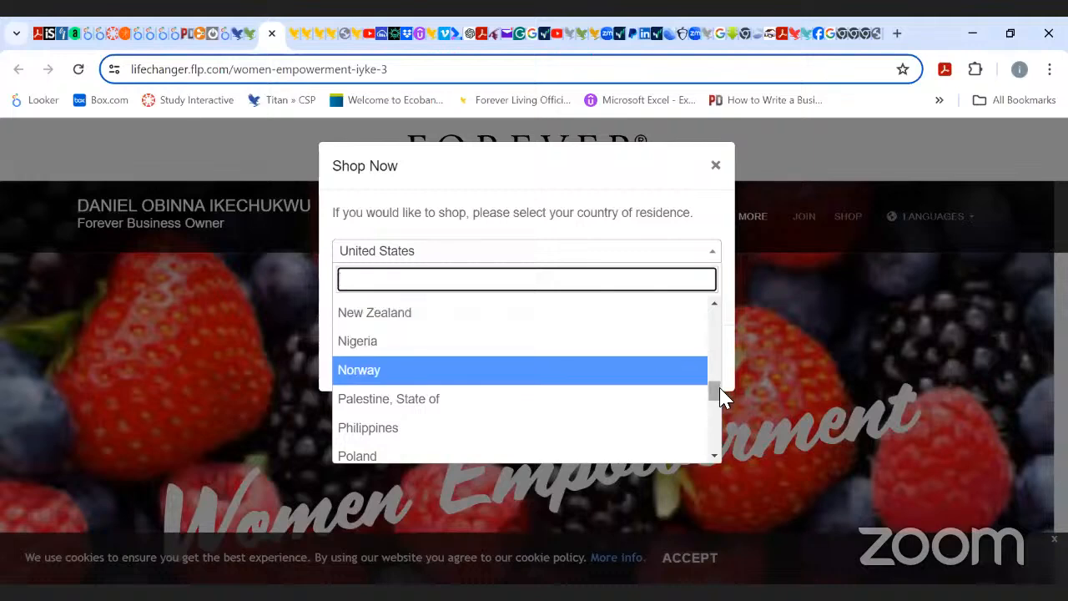
drag(713, 389, 724, 435)
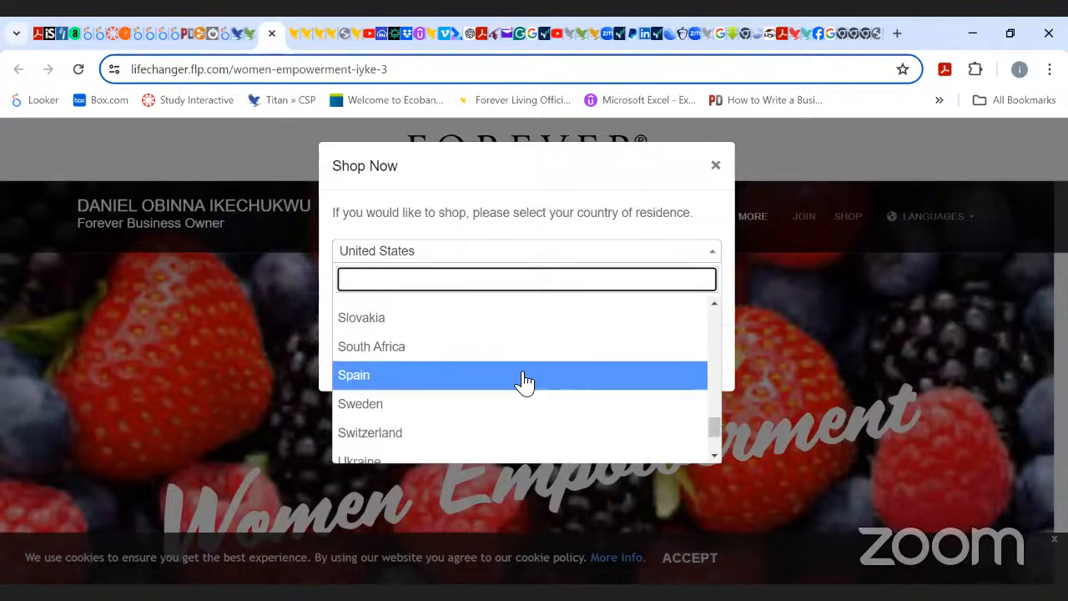
click(495, 346)
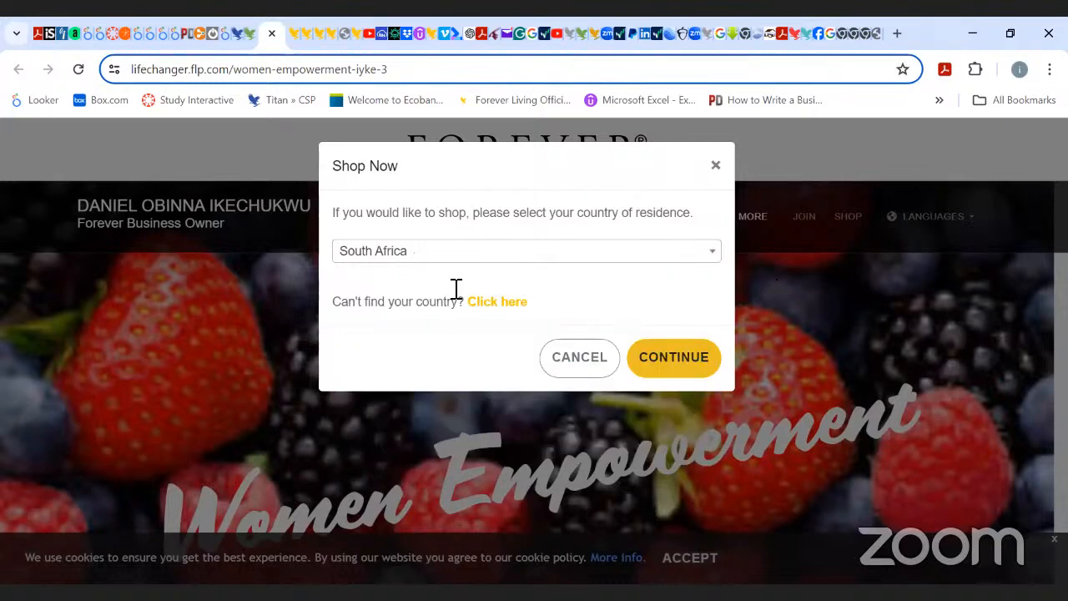
click(676, 367)
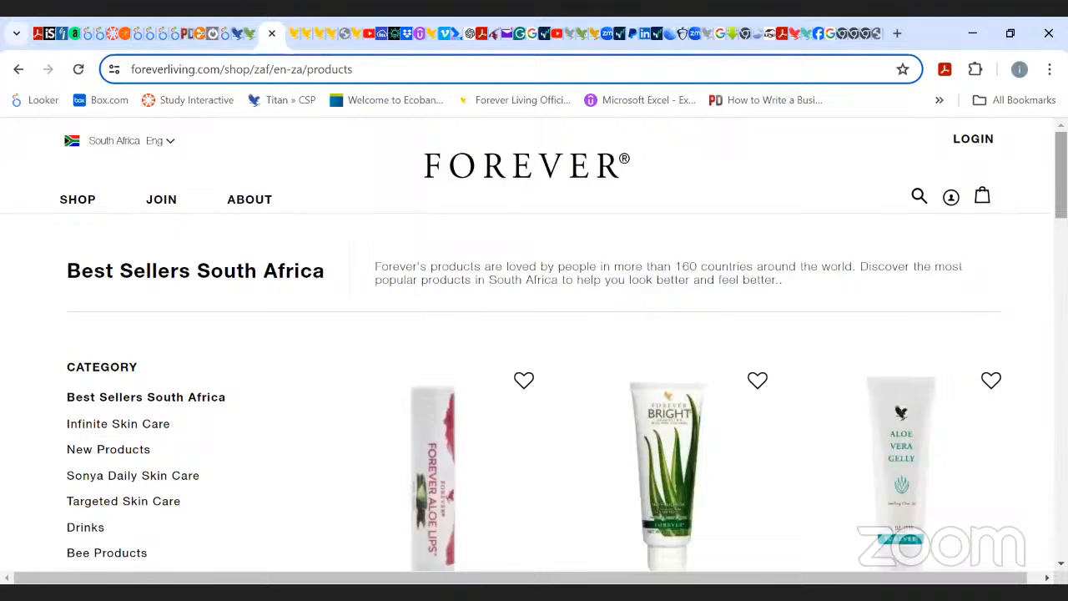
- Look through the Best Sellers South Africa product listing, including its categories and prices
scroll(534, 376, down, 7)
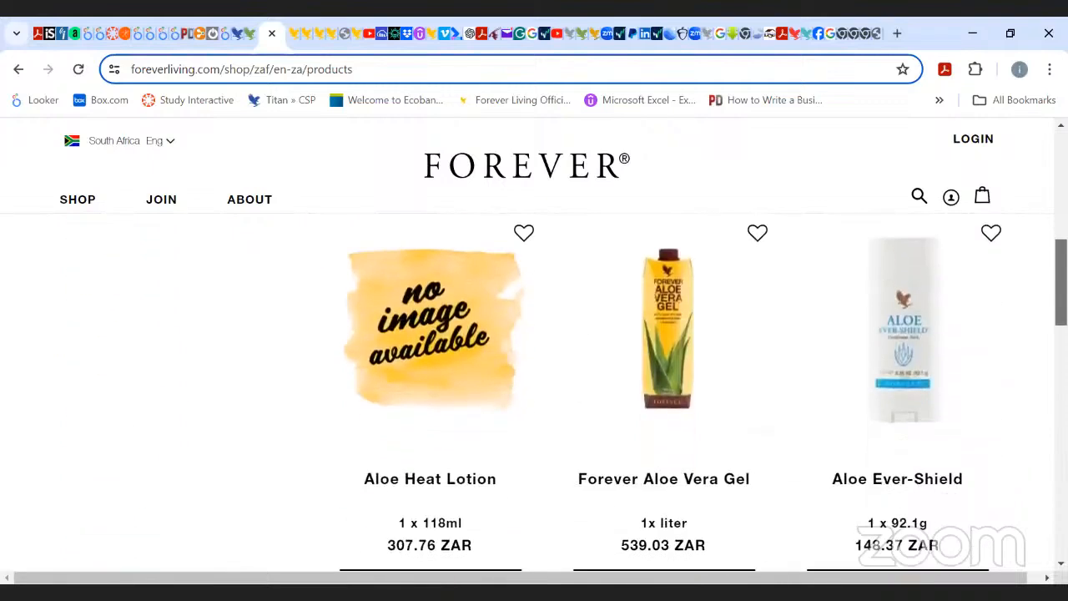
scroll(534, 375, up, 7)
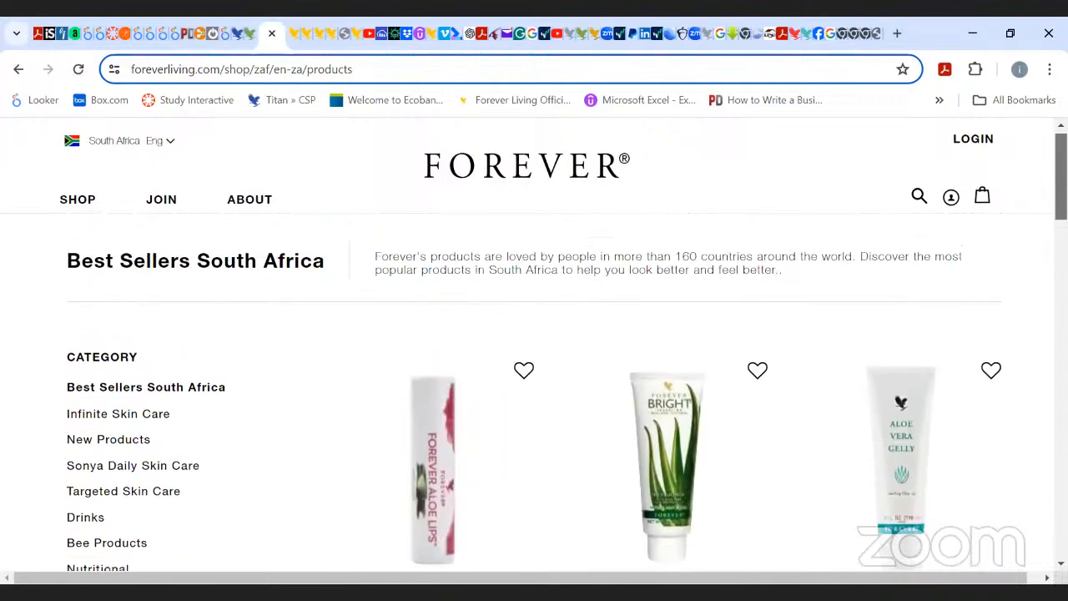
scroll(534, 375, down, 6)
scroll(534, 376, up, 2)
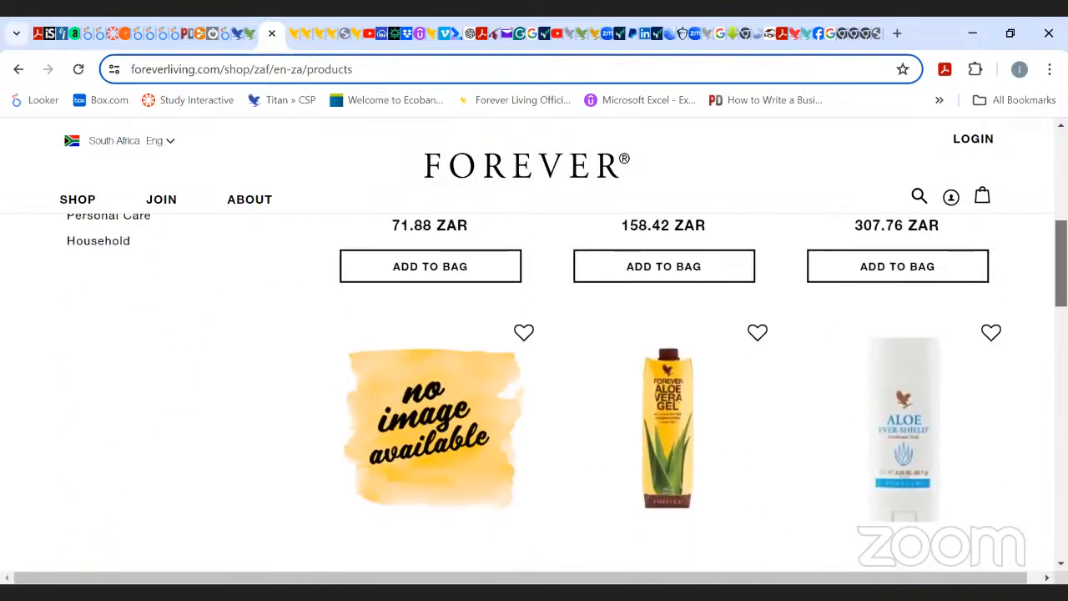
scroll(534, 375, up, 5)
scroll(534, 376, down, 5)
scroll(534, 376, up, 5)
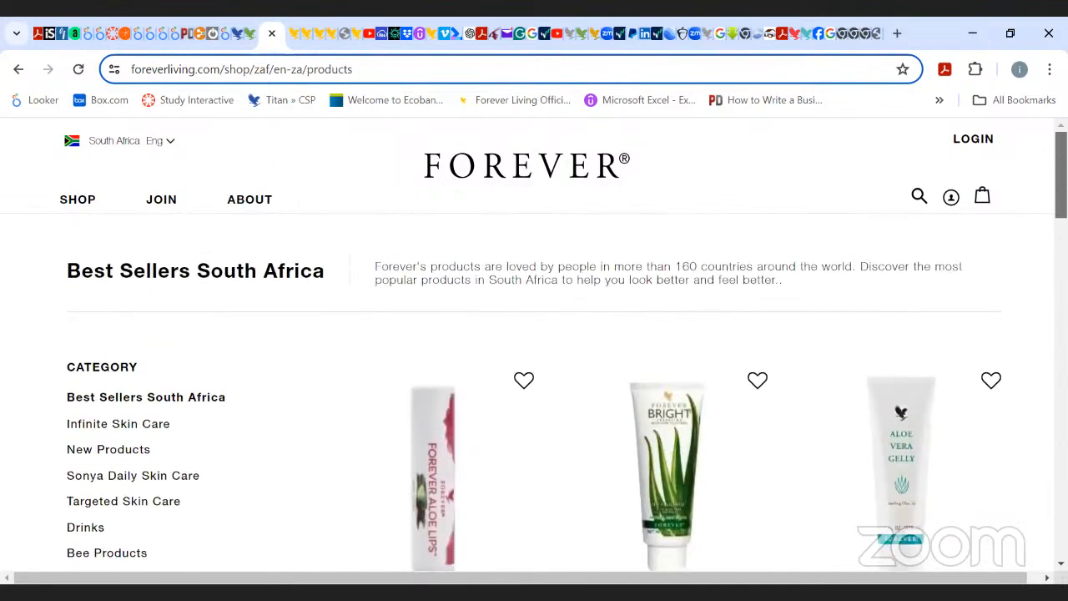
scroll(535, 376, down, 6)
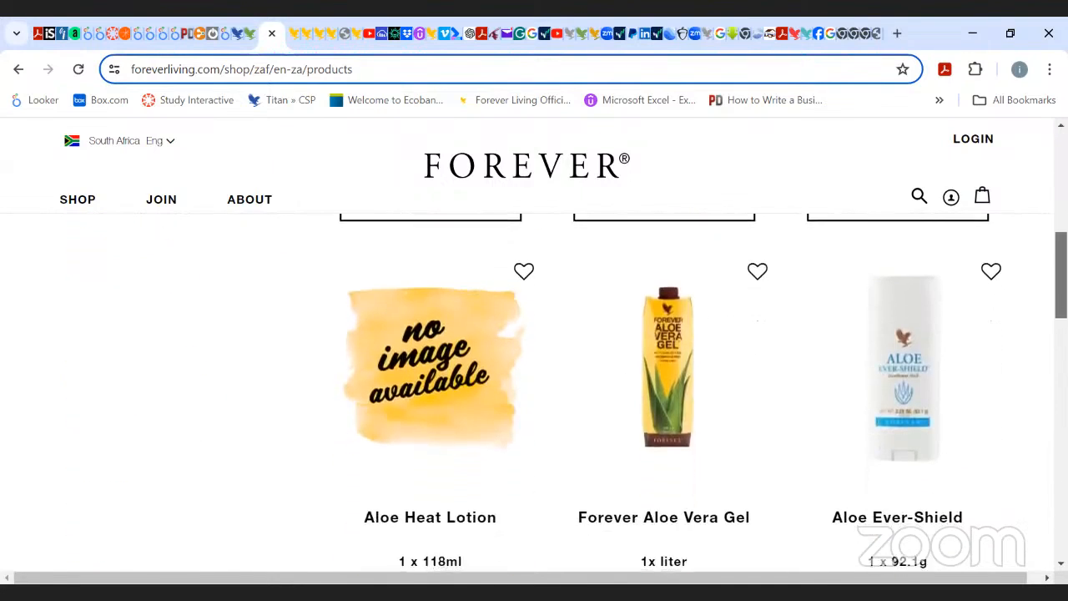
scroll(534, 376, up, 6)
drag(1061, 179, 1062, 173)
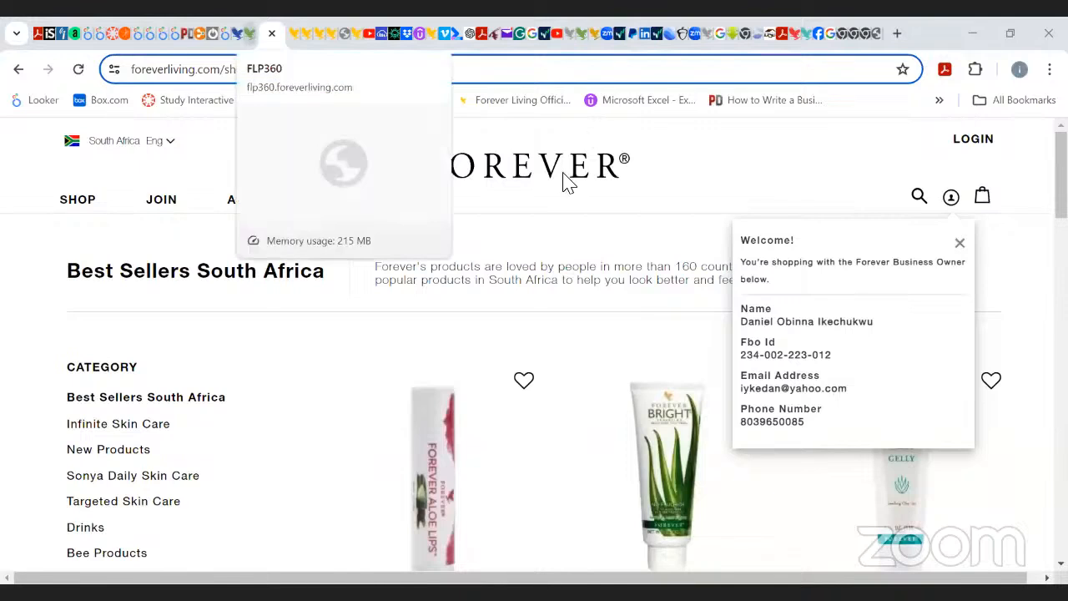
- Return to the FLP360 landing pages overview and look over the page cards, including Women Empowerment
click(239, 34)
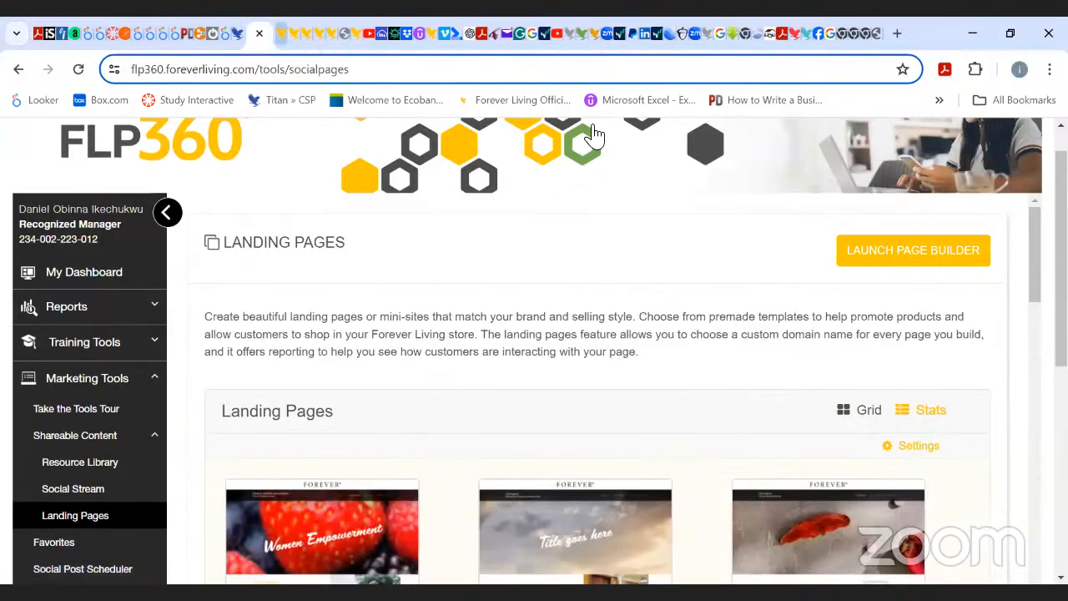
click(282, 34)
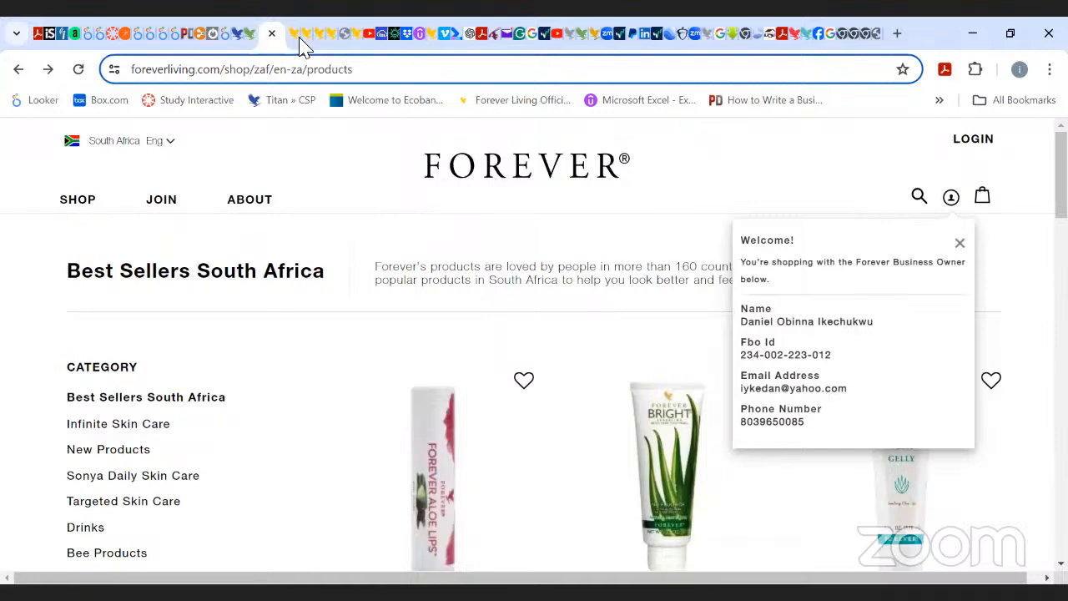
click(251, 43)
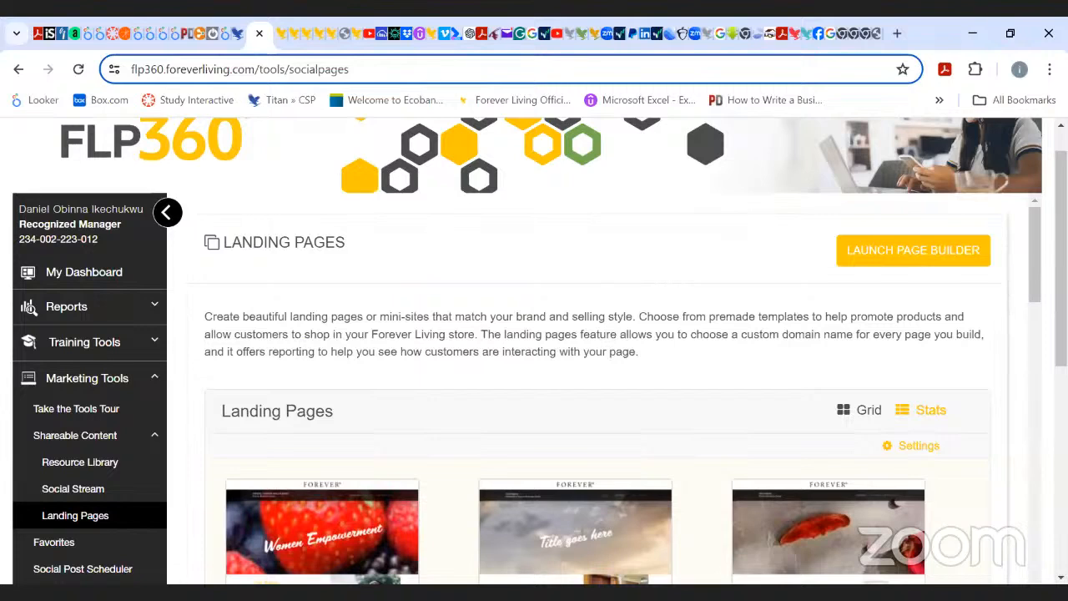
scroll(597, 350, down, 2)
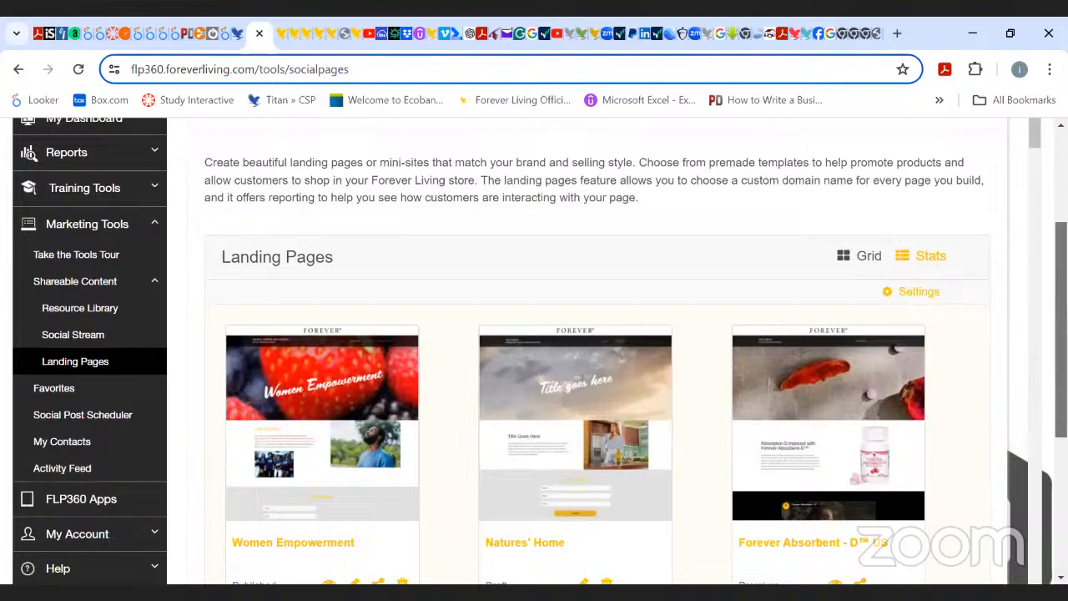
scroll(540, 350, down, 1)
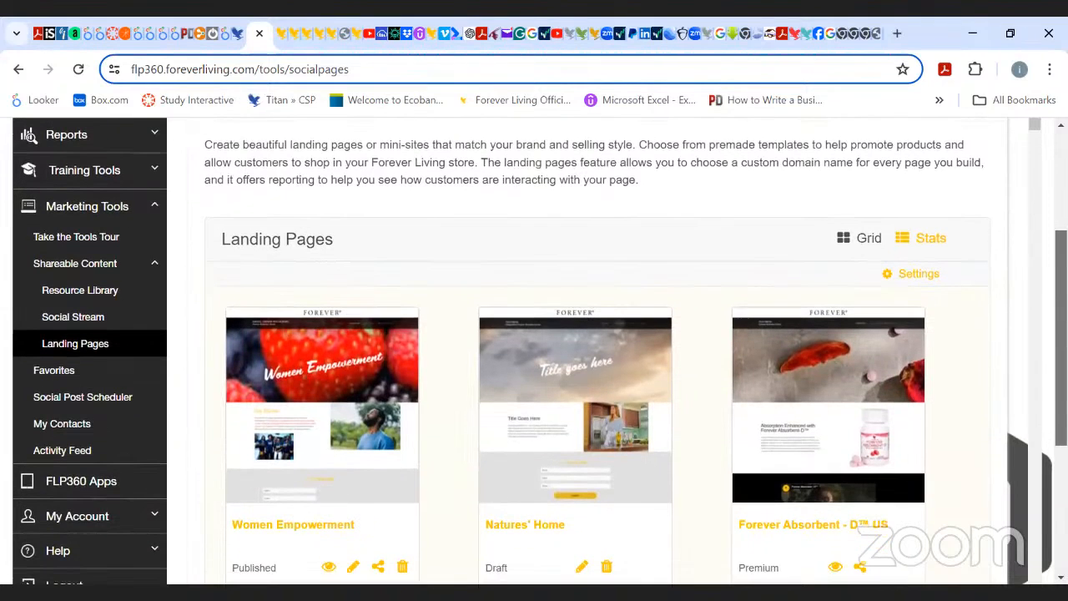
- Delete the published Women Empowerment landing page with the strawberry header image and dismiss the deletion notice
scroll(584, 350, down, 1)
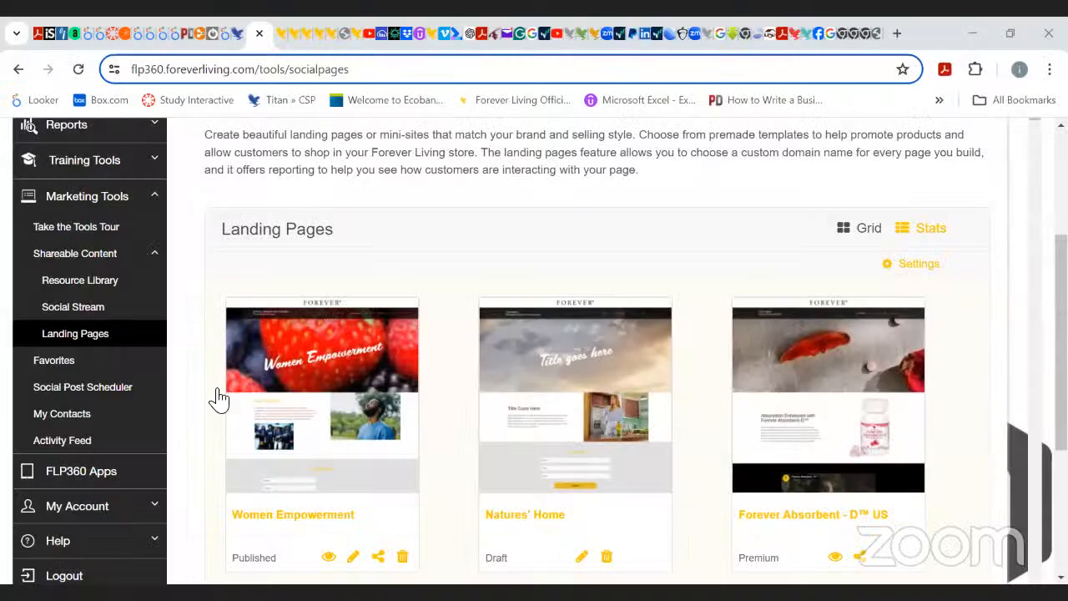
scroll(240, 453, down, 1)
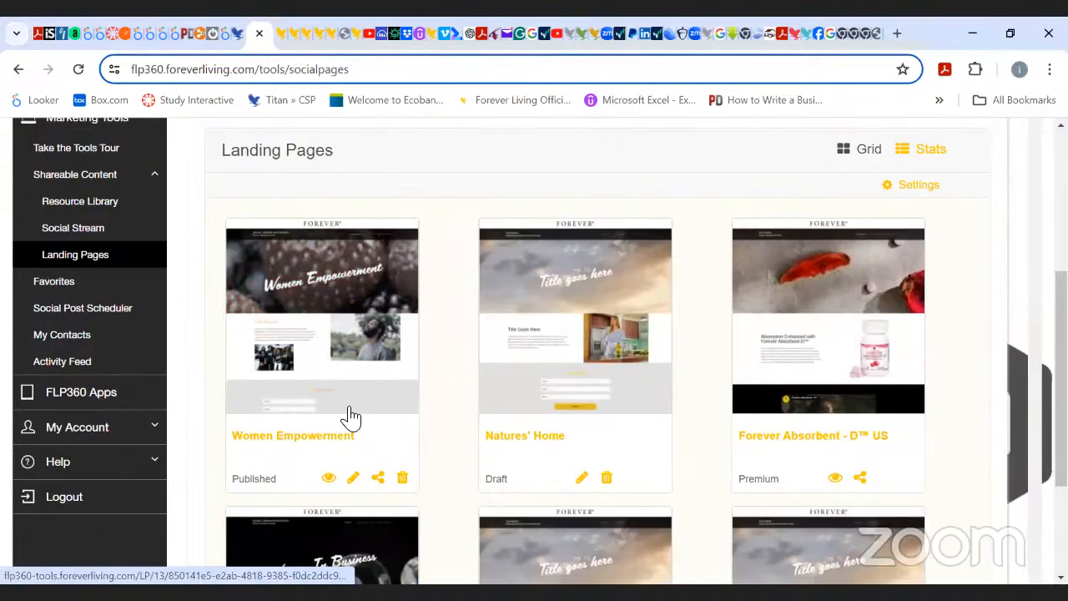
click(402, 478)
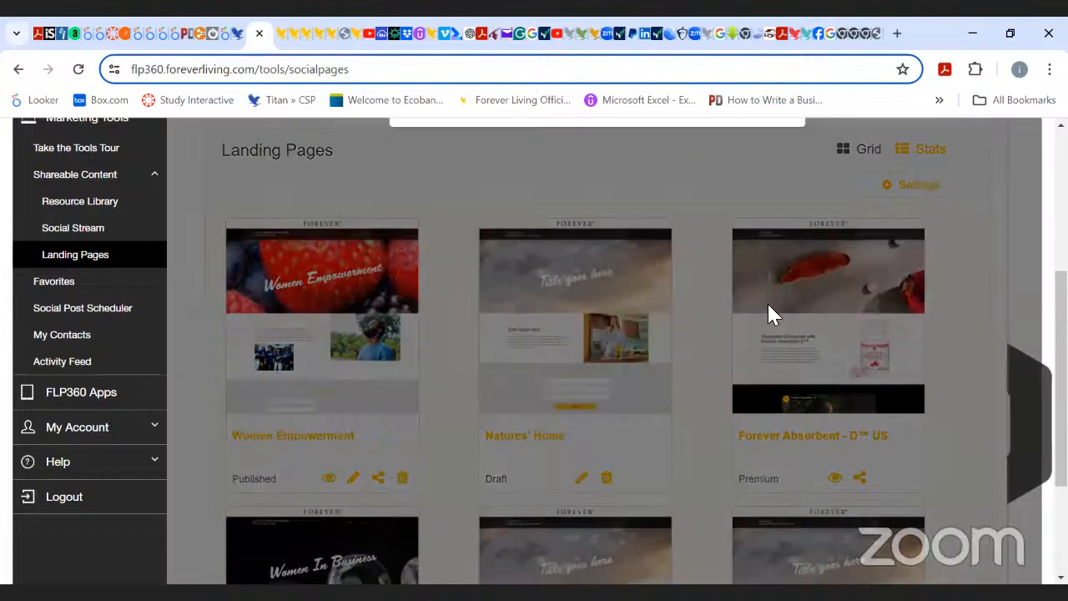
scroll(604, 350, up, 1)
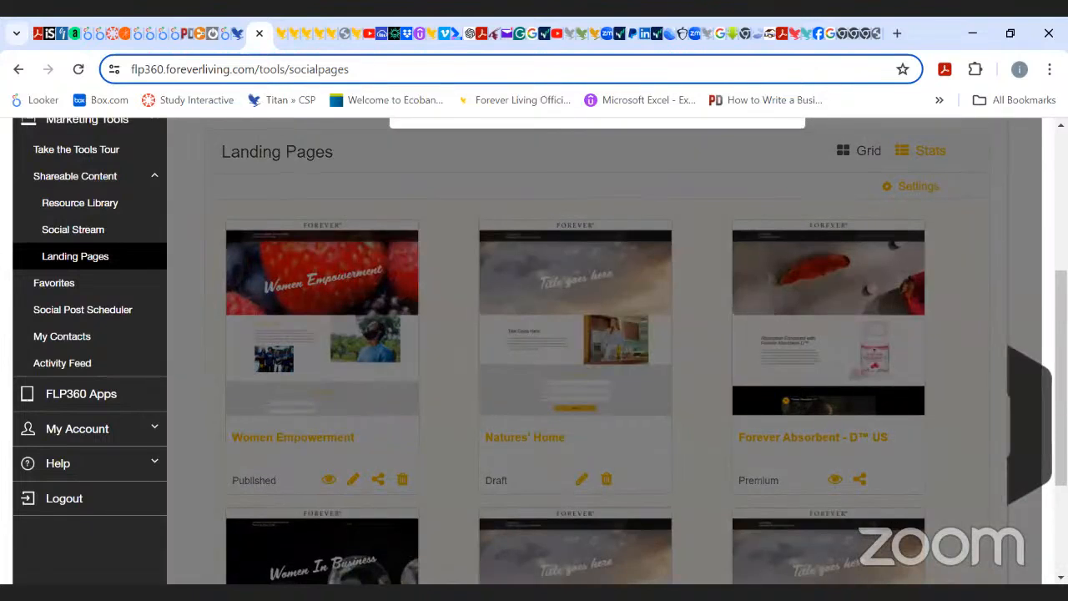
scroll(830, 317, up, 3)
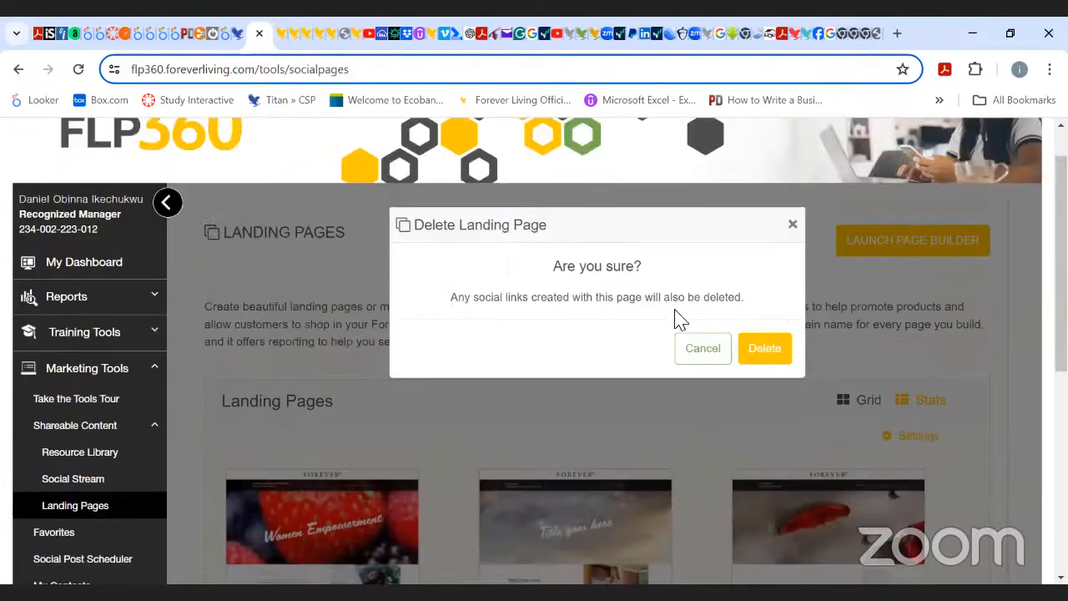
click(776, 359)
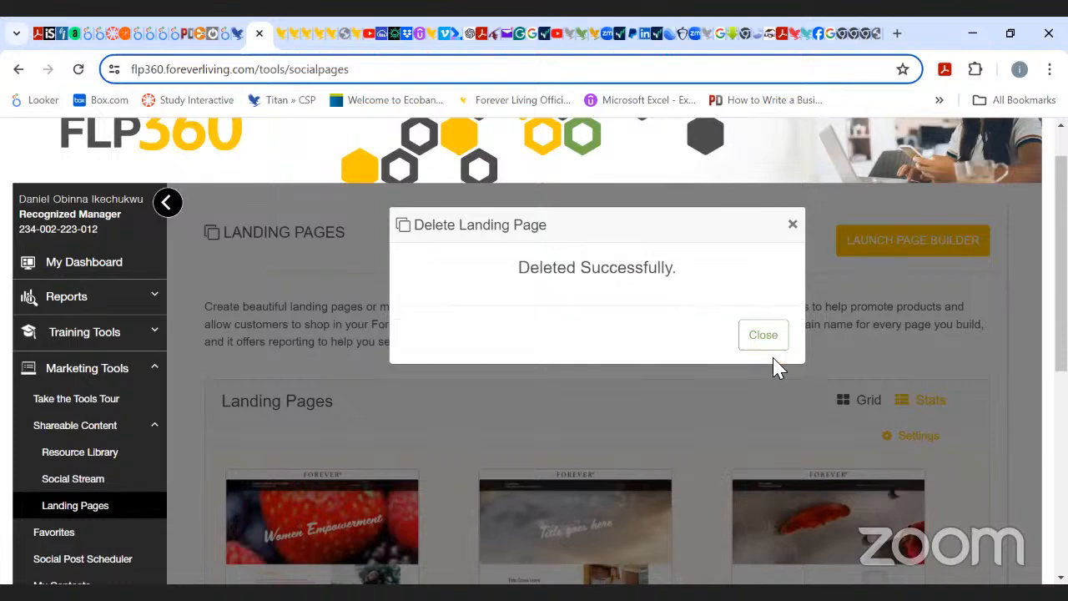
click(764, 338)
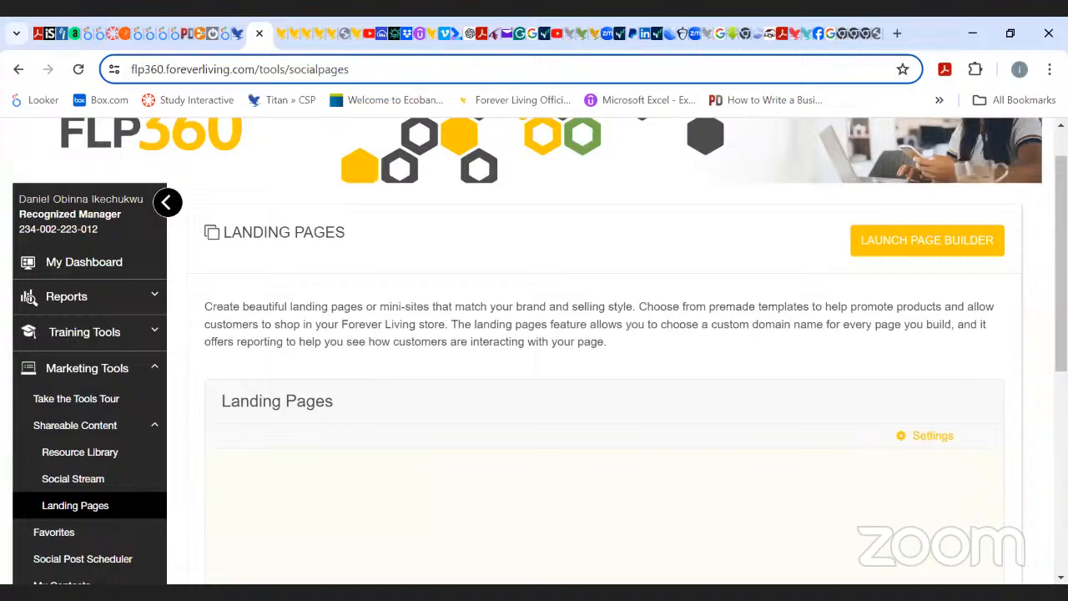
- Look over the remaining landing page cards, including Natures' Home, Forever Absorbent - D US and the Women In Business page
scroll(949, 339, down, 2)
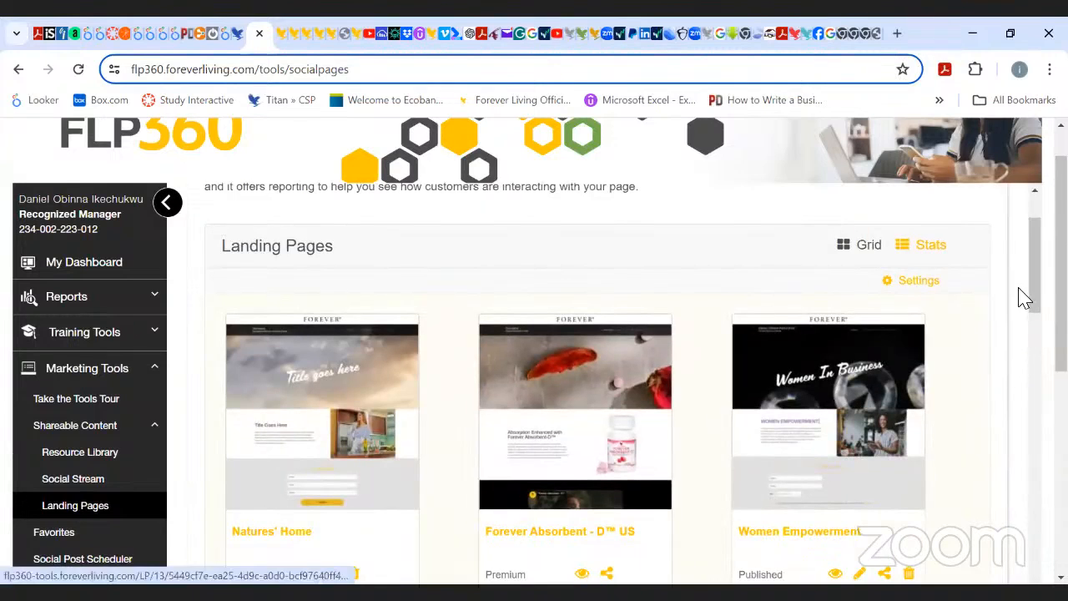
scroll(617, 383, down, 5)
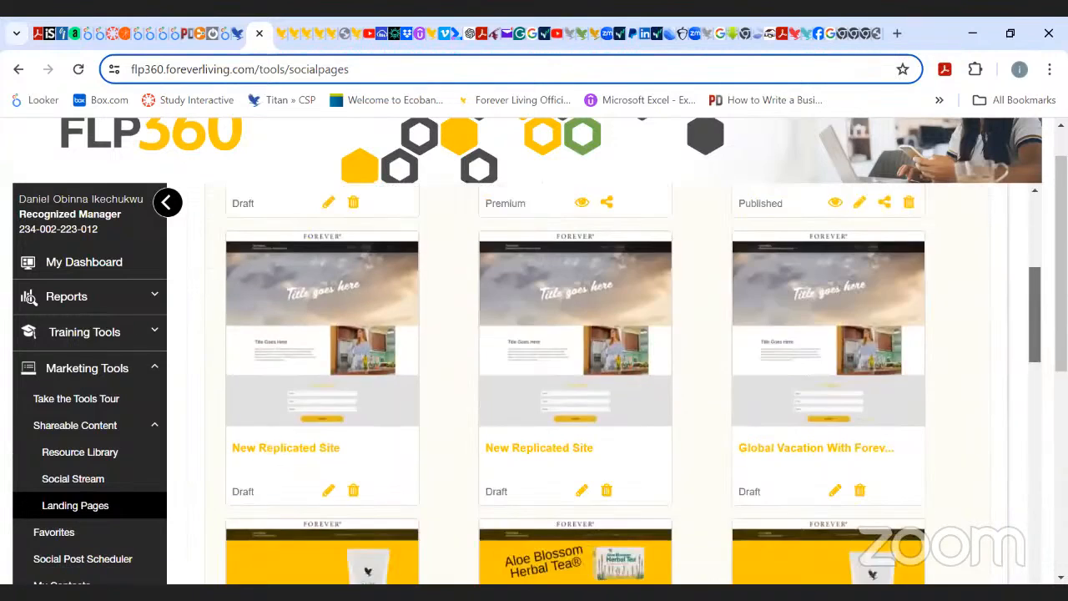
scroll(618, 384, up, 7)
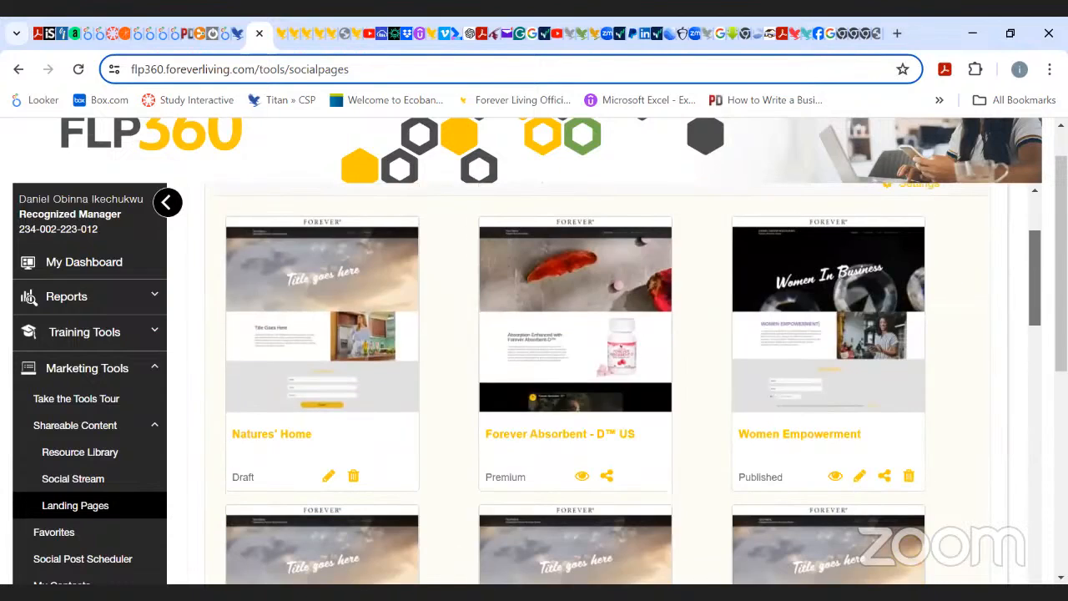
scroll(1032, 250, down, 3)
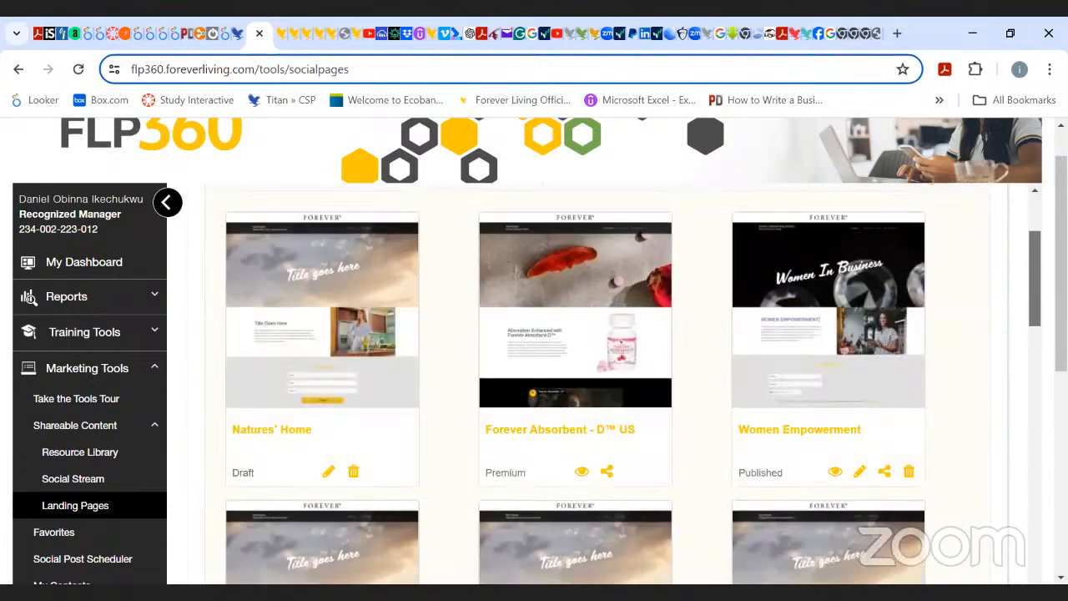
scroll(1032, 250, up, 3)
scroll(618, 384, down, 5)
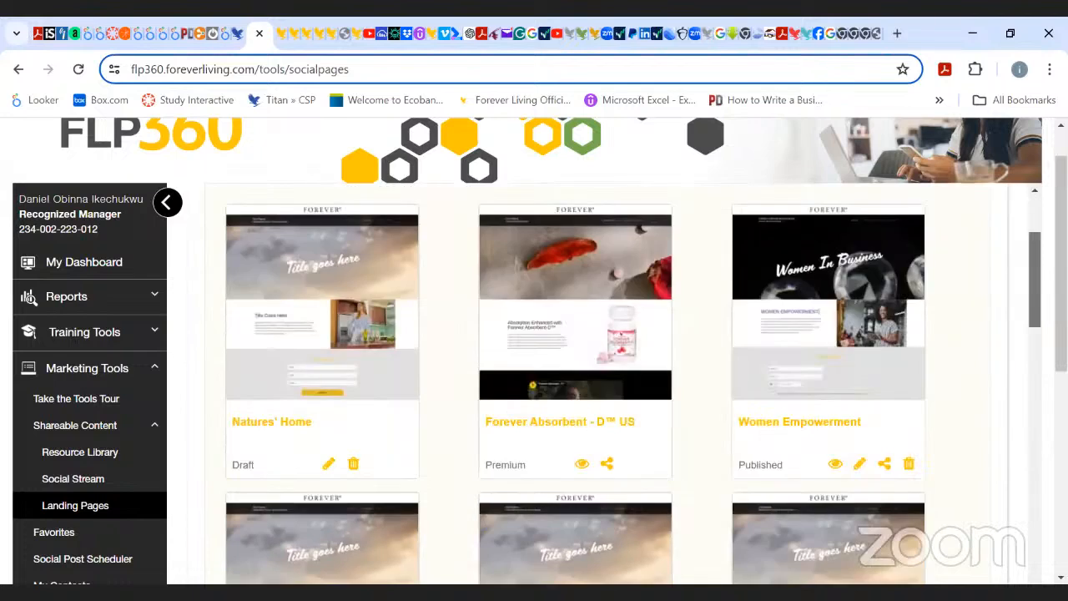
scroll(618, 384, up, 5)
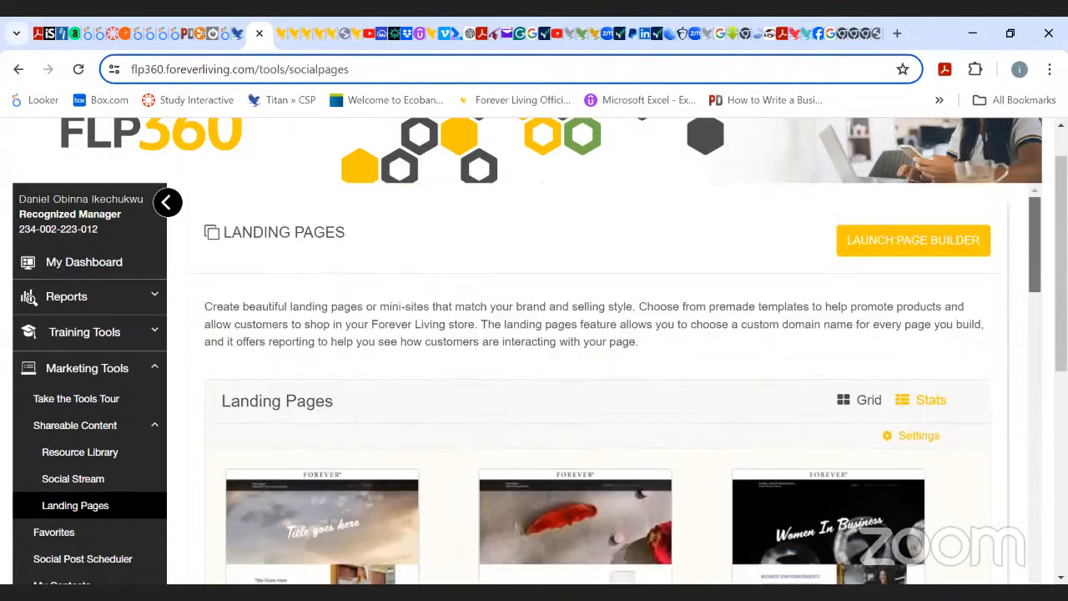